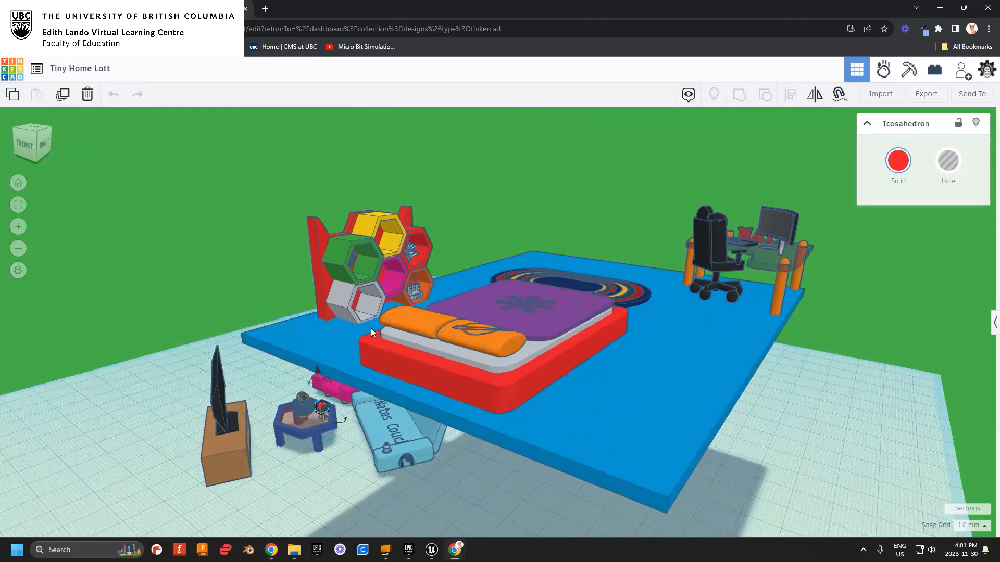
# - Examine the raised blue floor, its furniture, the stairs and the living-room pieces below from several sides
pyautogui.moveTo(546, 378); pyautogui.dragTo(396, 454, button='right')
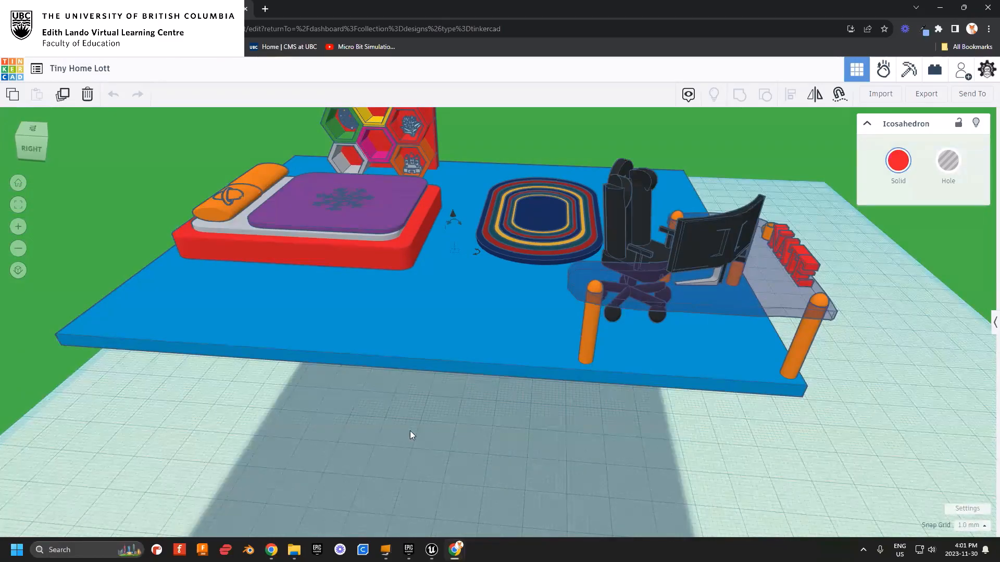
pyautogui.moveTo(368, 420); pyautogui.dragTo(368, 342, button='right')
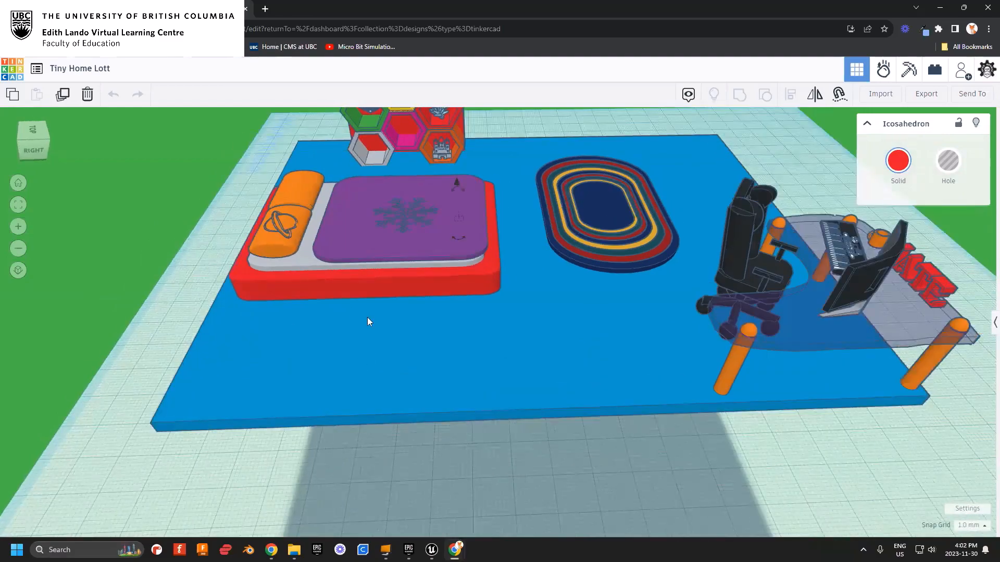
pyautogui.moveTo(308, 349); pyautogui.dragTo(433, 329, button='right')
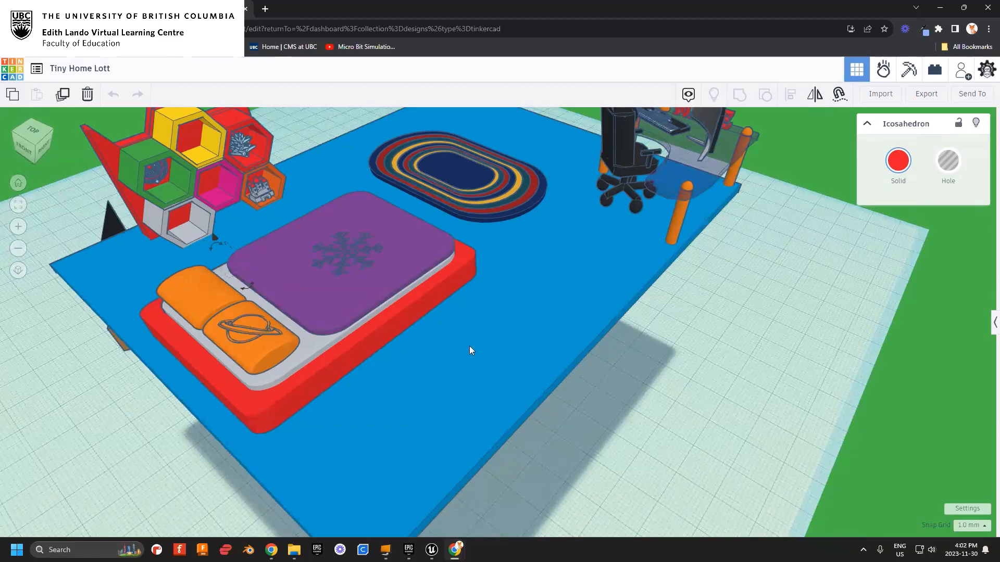
pyautogui.moveTo(519, 378); pyautogui.dragTo(420, 373, button='right')
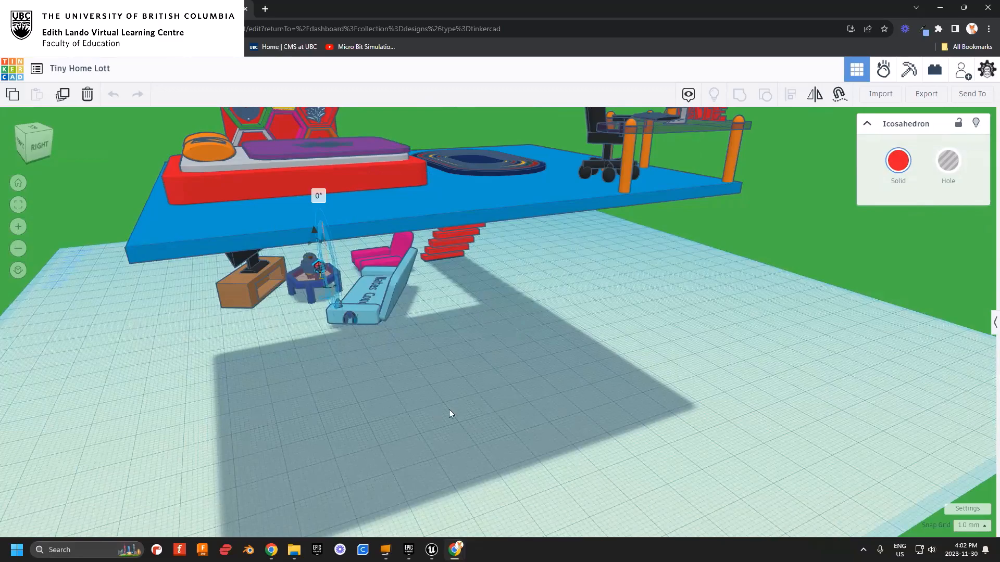
pyautogui.moveTo(354, 324); pyautogui.dragTo(614, 220, button='right')
pyautogui.moveTo(479, 345); pyautogui.dragTo(529, 401, button='right')
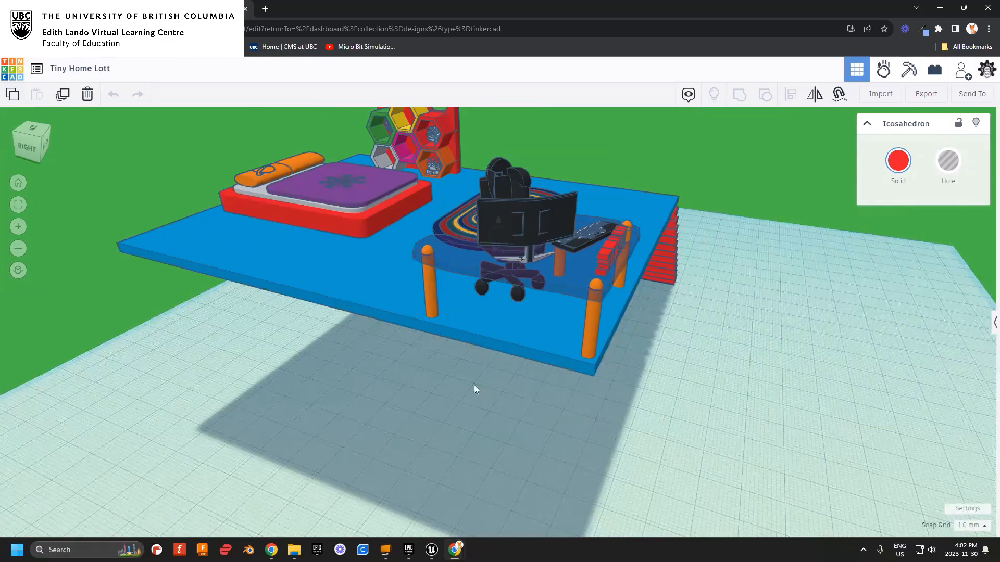
pyautogui.moveTo(337, 397); pyautogui.dragTo(530, 396, button='right')
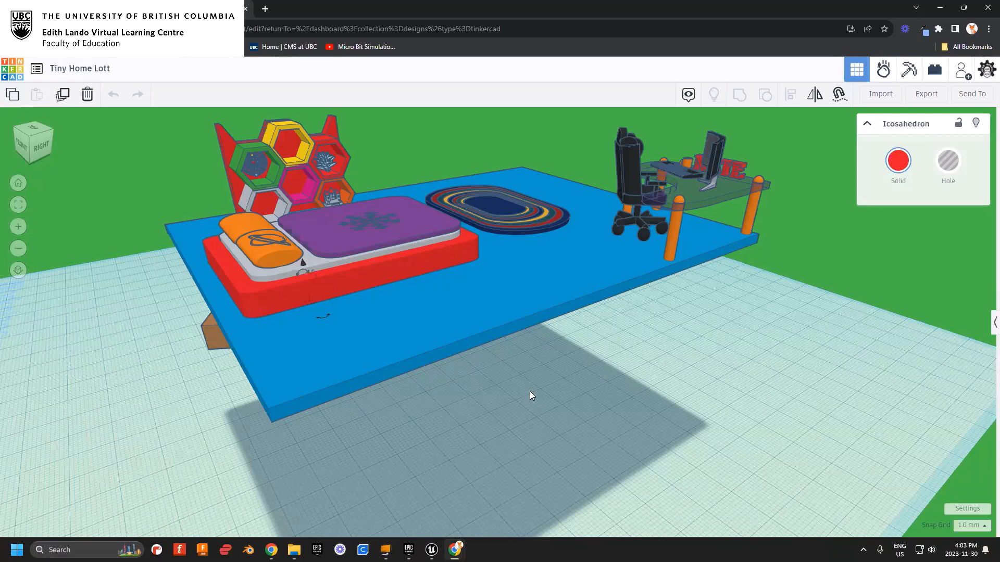
pyautogui.moveTo(549, 355); pyautogui.dragTo(427, 301, button='right')
pyautogui.moveTo(397, 380); pyautogui.dragTo(657, 359, button='right')
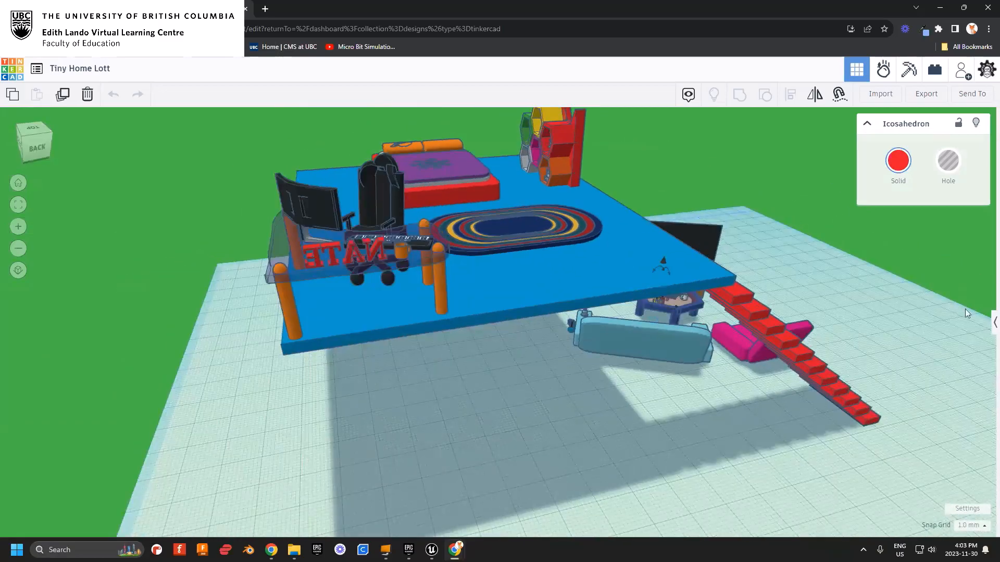
# - Place a solid box on the workplane beside the desk end of the raised floor
pyautogui.click(995, 322)
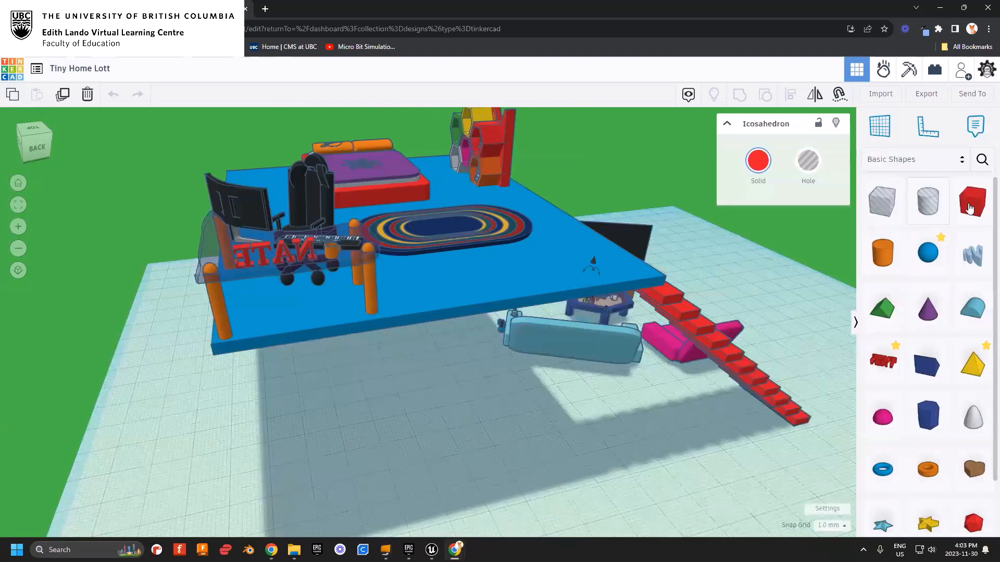
pyautogui.moveTo(729, 344); pyautogui.dragTo(927, 204, button='right')
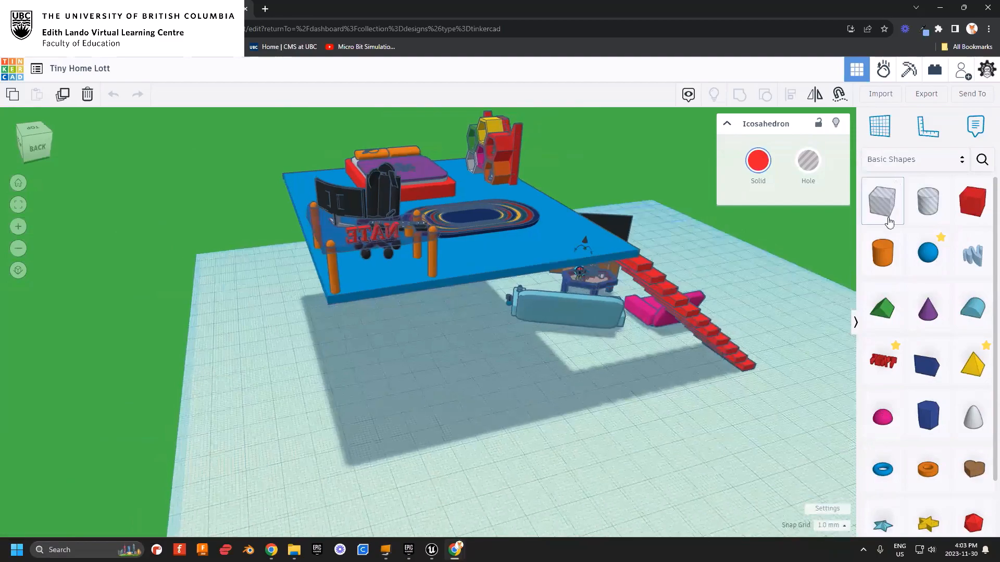
pyautogui.moveTo(973, 203); pyautogui.dragTo(458, 445)
pyautogui.moveTo(310, 442); pyautogui.dragTo(707, 177, button='right')
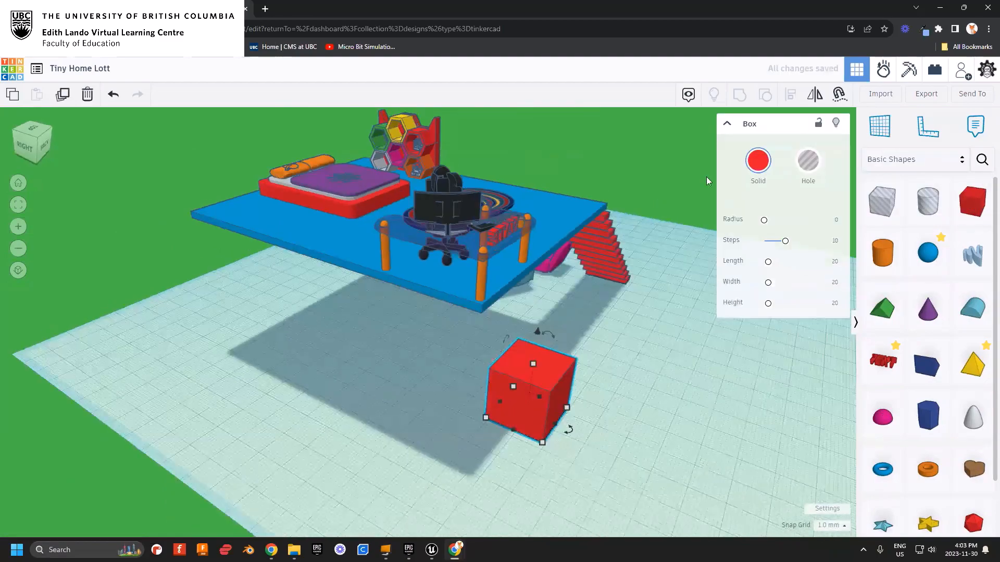
# - Set the new box's thickness to 3 mm to make a thin panel
pyautogui.click(727, 123)
pyautogui.moveTo(637, 325); pyautogui.dragTo(611, 334, button='middle')
pyautogui.moveTo(521, 445)
pyautogui.click(463, 471)
pyautogui.write('1')
pyautogui.press('Return')
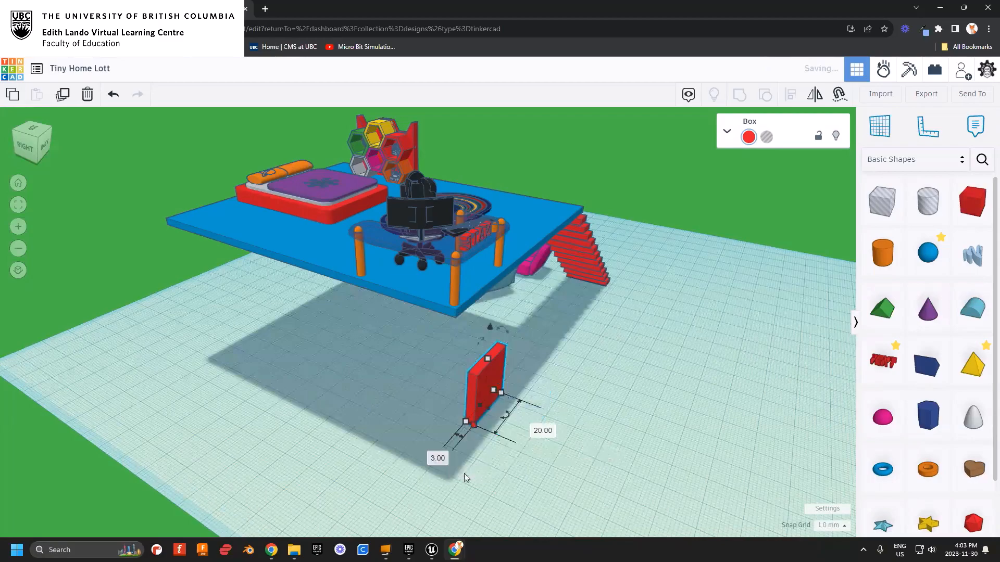
# - Stretch the thin panel into a tall wall near the desk end and turn the snap grid off
pyautogui.moveTo(534, 389); pyautogui.dragTo(501, 392, button='right')
pyautogui.moveTo(465, 377); pyautogui.dragTo(471, 242)
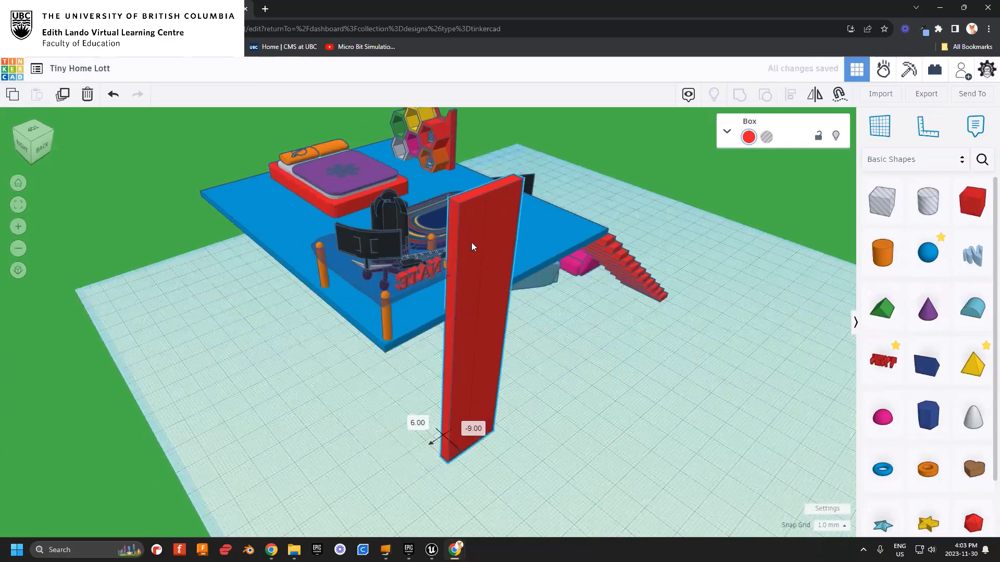
pyautogui.click(832, 525)
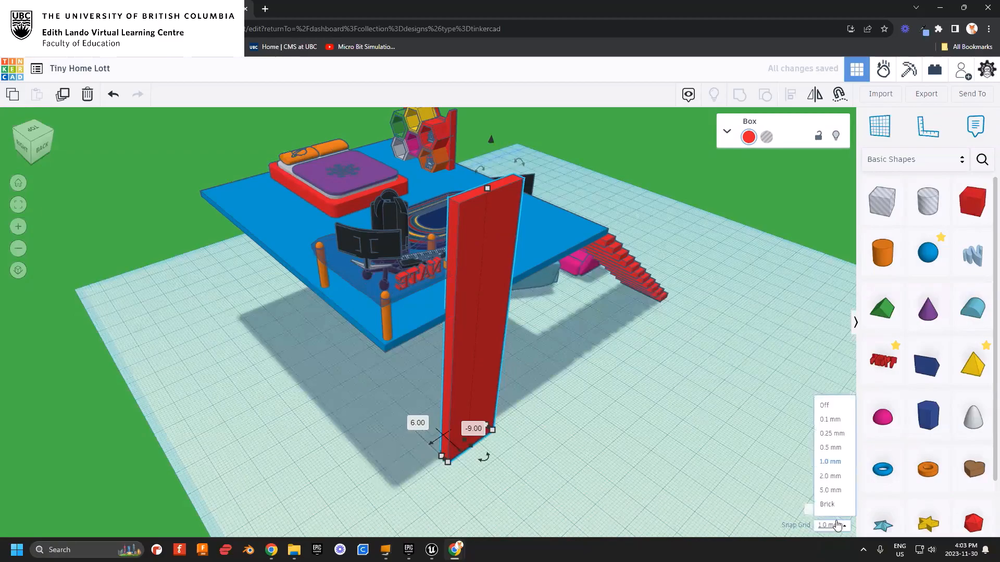
pyautogui.click(828, 404)
# - Widen the red wall so it spans the desk-end edge of the blue floor
pyautogui.scroll(6, 546, 402)
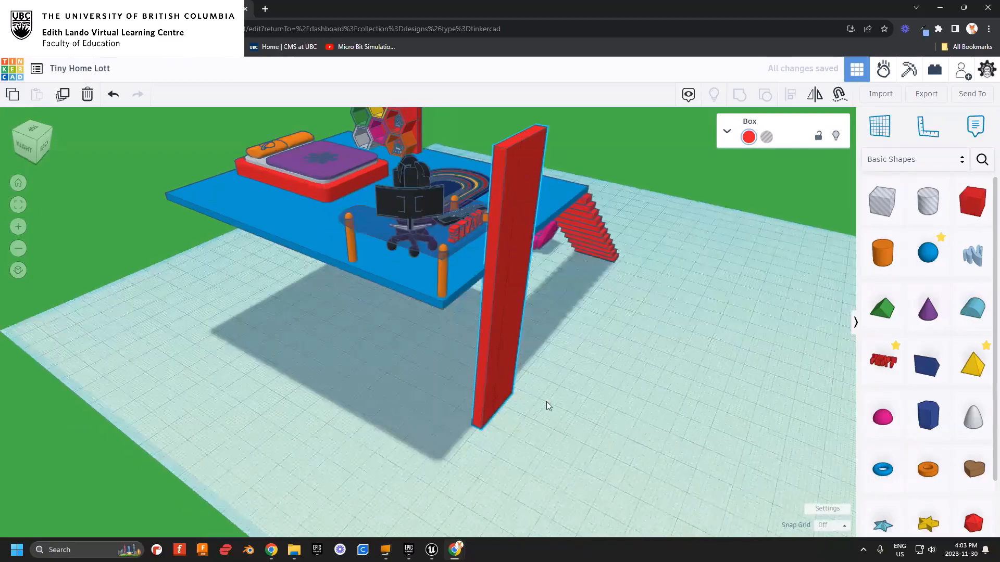
pyautogui.moveTo(455, 399); pyautogui.dragTo(409, 439)
pyautogui.moveTo(595, 412); pyautogui.dragTo(397, 407, button='right')
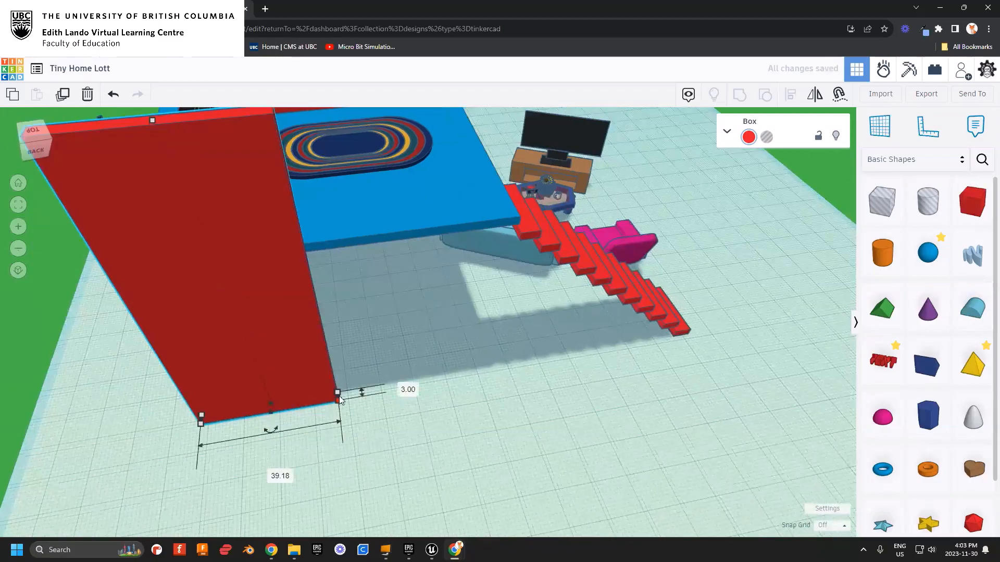
pyautogui.moveTo(339, 399); pyautogui.dragTo(491, 378)
# - Raise the desk-end wall to about 108 mm high so it rises above the loft furniture
pyautogui.moveTo(510, 396); pyautogui.dragTo(474, 286, button='right')
pyautogui.moveTo(542, 267); pyautogui.dragTo(560, 218, button='right')
pyautogui.moveTo(492, 157); pyautogui.dragTo(452, 287, button='middle')
pyautogui.moveTo(451, 290); pyautogui.dragTo(442, 218)
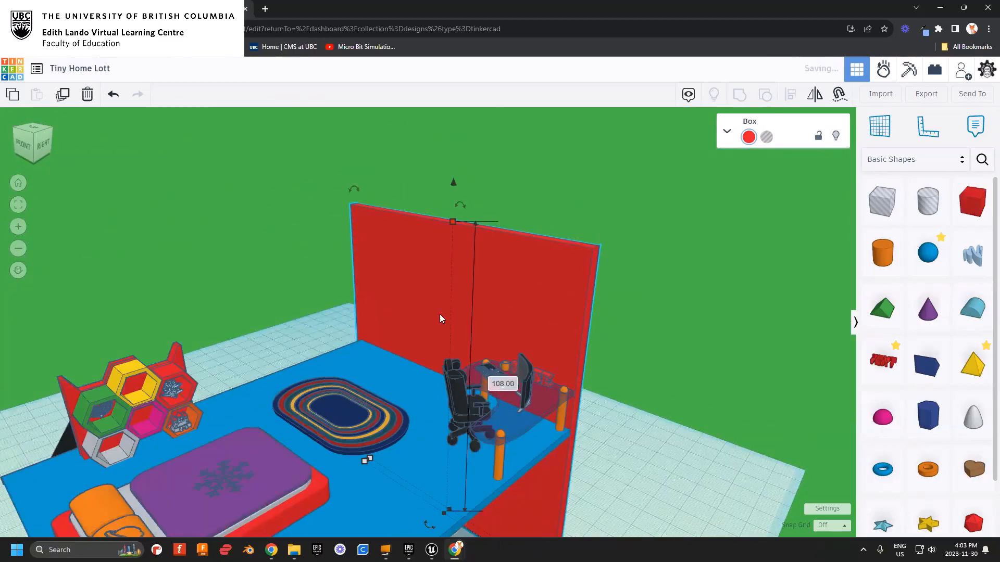
# - Shift the red wall slightly to line it up with the desk-end edge of the blue floor
pyautogui.click(620, 313)
pyautogui.moveTo(544, 339); pyautogui.dragTo(370, 321, button='right')
pyautogui.click(370, 320)
pyautogui.moveTo(370, 320)
pyautogui.mouseDown()
pyautogui.moveTo(358, 321)
pyautogui.moveTo(363, 328)
pyautogui.mouseUp()
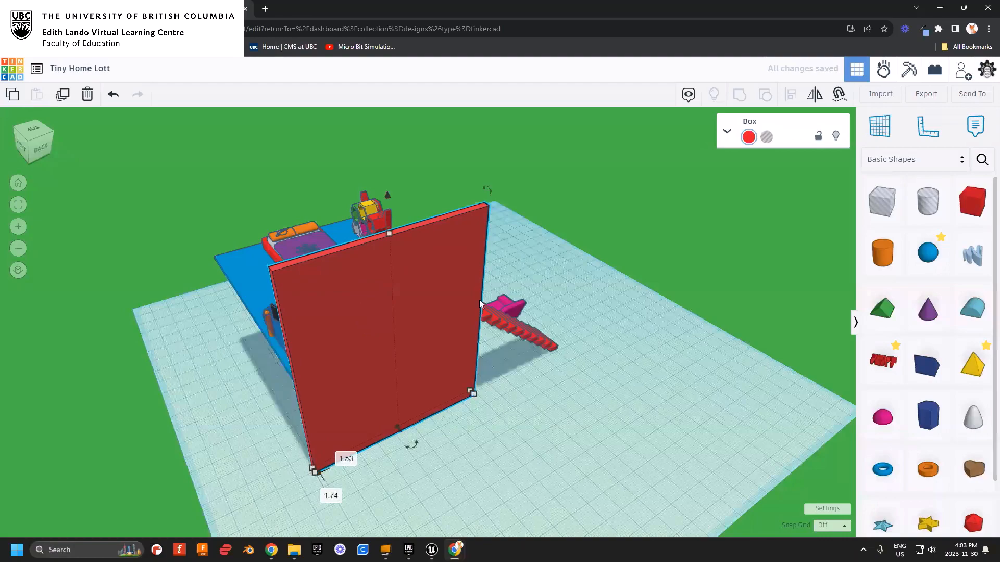
# - Make the desk-end wall transparent and change its colour to green
pyautogui.click(748, 137)
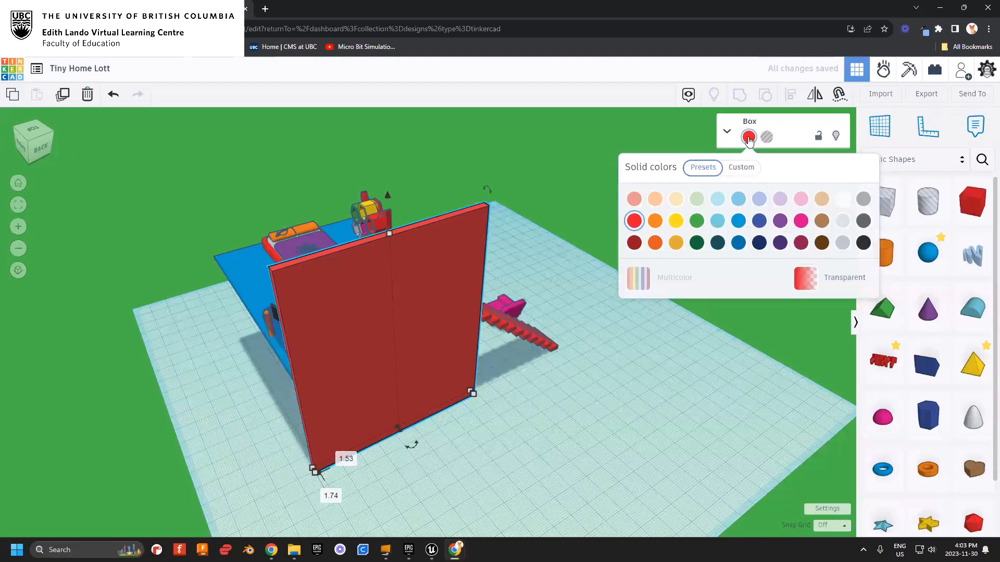
pyautogui.click(805, 277)
pyautogui.moveTo(474, 427); pyautogui.dragTo(459, 323, button='right')
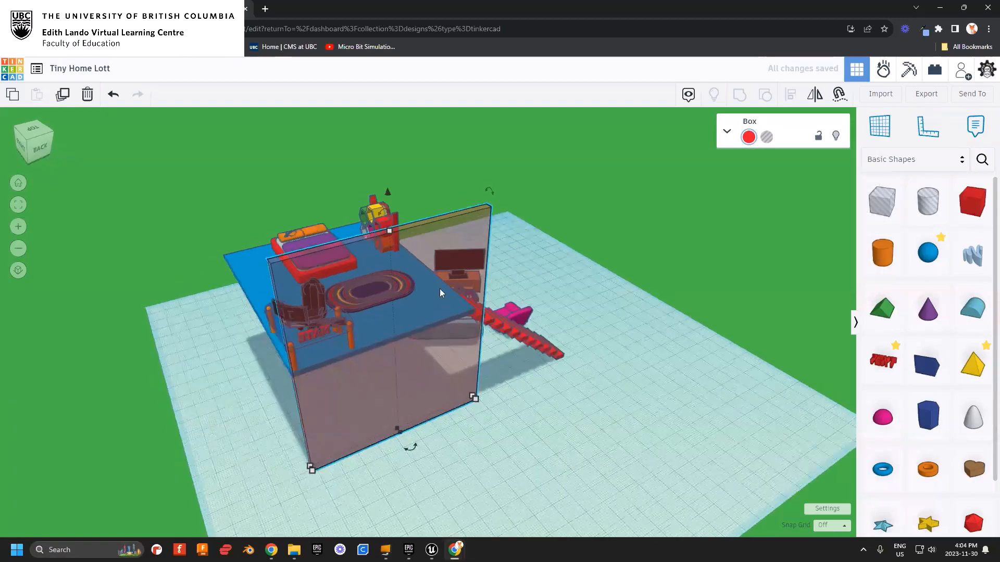
pyautogui.click(748, 137)
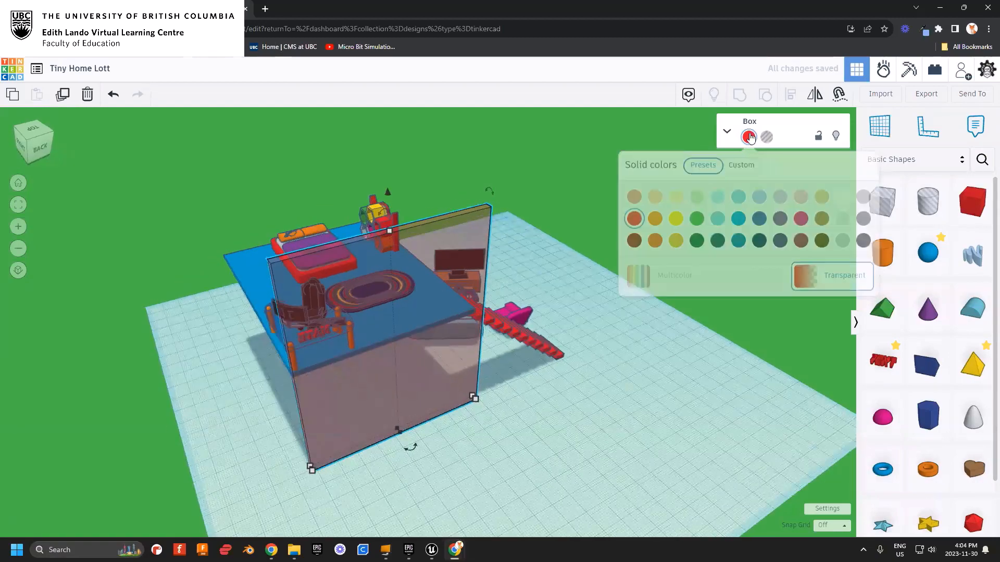
pyautogui.click(695, 221)
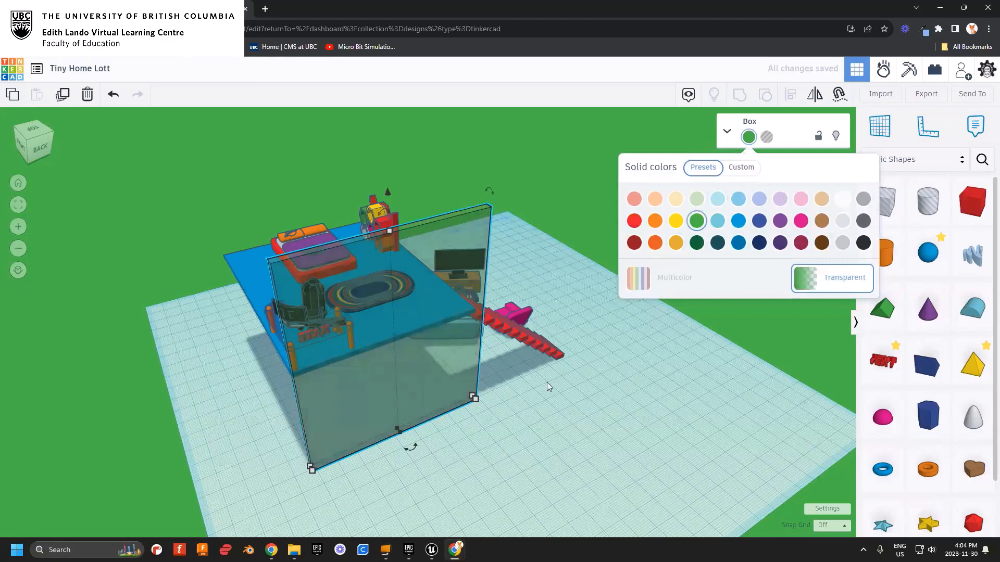
pyautogui.moveTo(517, 432); pyautogui.dragTo(585, 394, button='right')
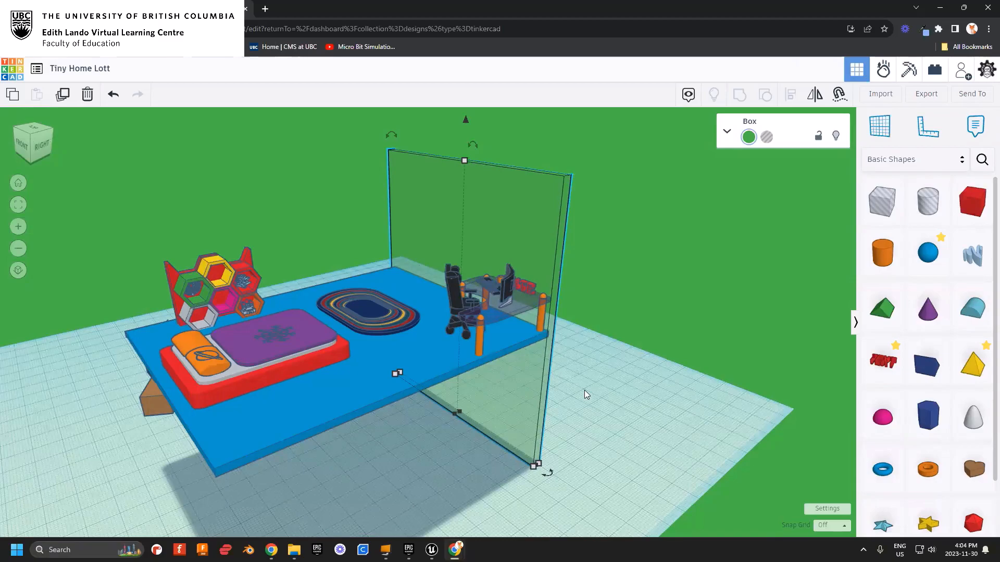
# - Copy the transparent green wall and place the duplicate at the bed end of the floor
pyautogui.moveTo(608, 388); pyautogui.dragTo(505, 368, button='right')
pyautogui.moveTo(602, 356); pyautogui.dragTo(600, 344, button='right')
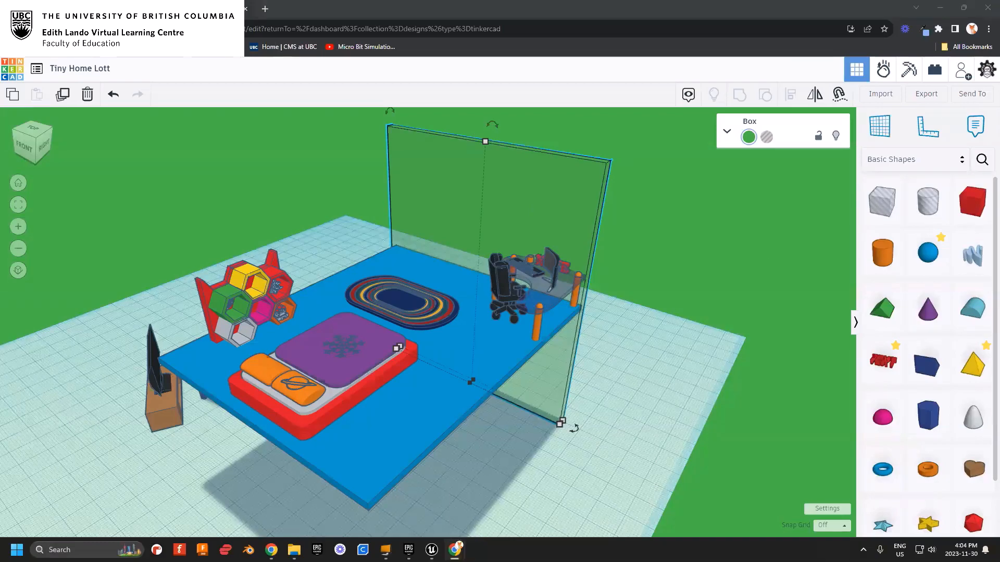
pyautogui.moveTo(797, 276); pyautogui.dragTo(517, 239, button='right')
pyautogui.hotkey('ctrl', 'c')
pyautogui.hotkey('ctrl', 'v')
pyautogui.moveTo(523, 239); pyautogui.dragTo(140, 339)
pyautogui.moveTo(307, 449); pyautogui.dragTo(213, 354, button='right')
# - Place another copy of the wall beside the floor's long side and rotate it parallel to that side
pyautogui.moveTo(182, 314); pyautogui.dragTo(425, 412)
pyautogui.moveTo(424, 412); pyautogui.dragTo(349, 404, button='right')
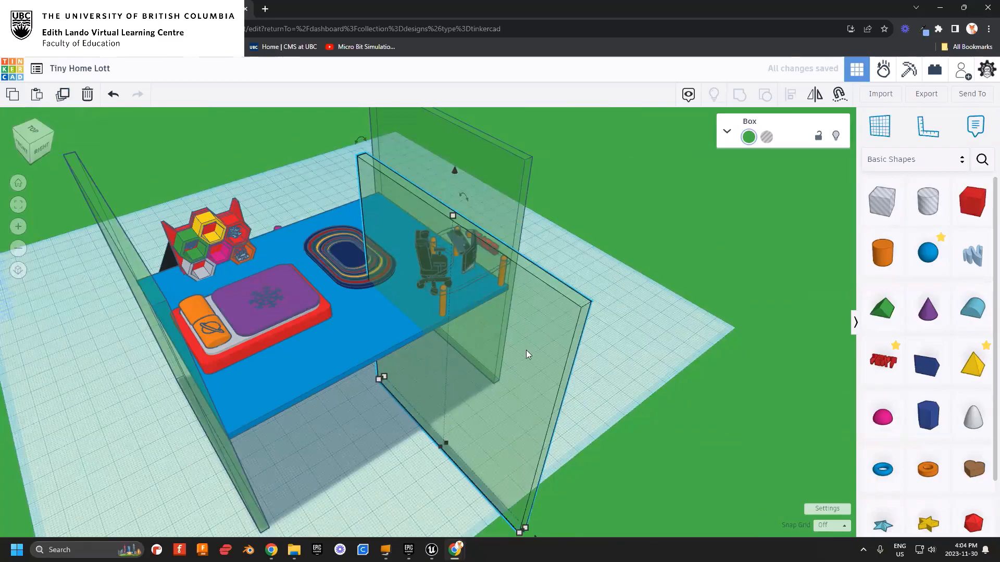
pyautogui.moveTo(439, 372); pyautogui.dragTo(512, 454, button='right')
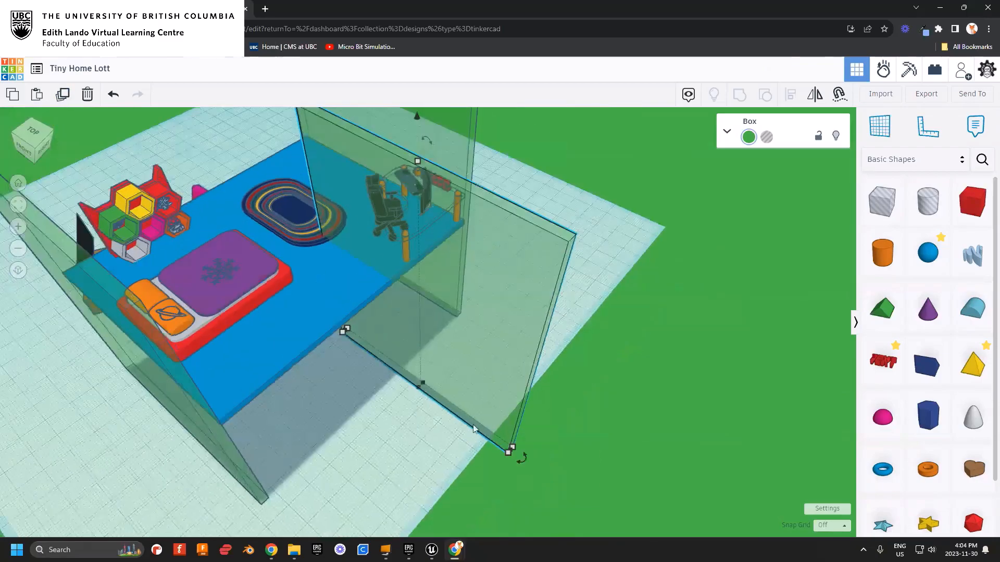
pyautogui.moveTo(516, 458)
pyautogui.moveTo(519, 462); pyautogui.dragTo(377, 342)
# - Stretch the long side wall to about 114 mm so it reaches the desk-end wall
pyautogui.moveTo(377, 342); pyautogui.dragTo(391, 444, button='right')
pyautogui.moveTo(392, 444)
pyautogui.scroll(5, 377, 437)
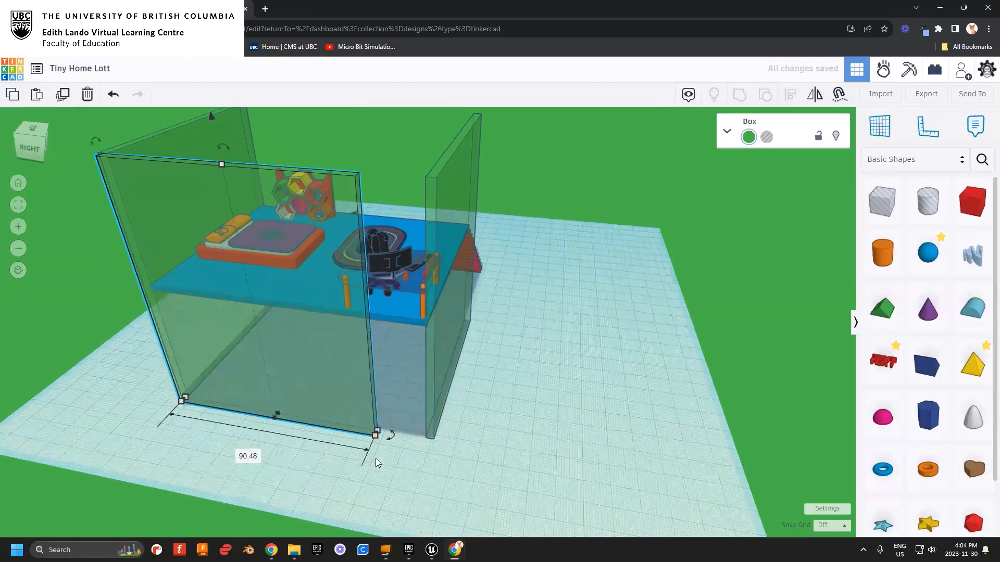
pyautogui.moveTo(377, 428); pyautogui.dragTo(444, 439)
pyautogui.moveTo(495, 437); pyautogui.dragTo(360, 392, button='right')
pyautogui.moveTo(515, 445); pyautogui.dragTo(558, 416, button='right')
# - Extend the long side wall to about 117 mm so it meets the bed-end wall's outer corner
pyautogui.scroll(3, 546, 346)
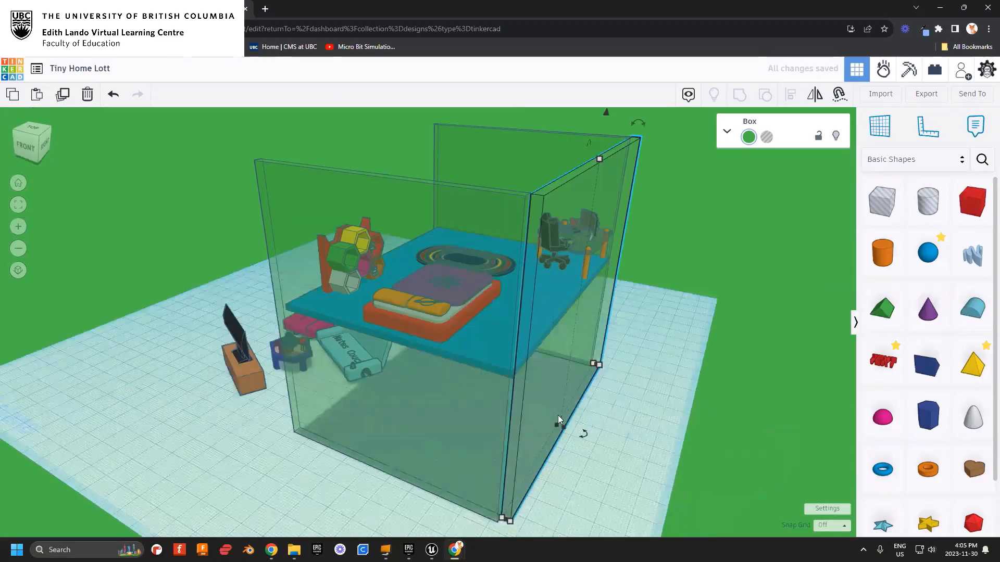
pyautogui.moveTo(542, 500); pyautogui.dragTo(517, 400, button='middle')
pyautogui.scroll(1, 517, 400)
pyautogui.scroll(2, 512, 404)
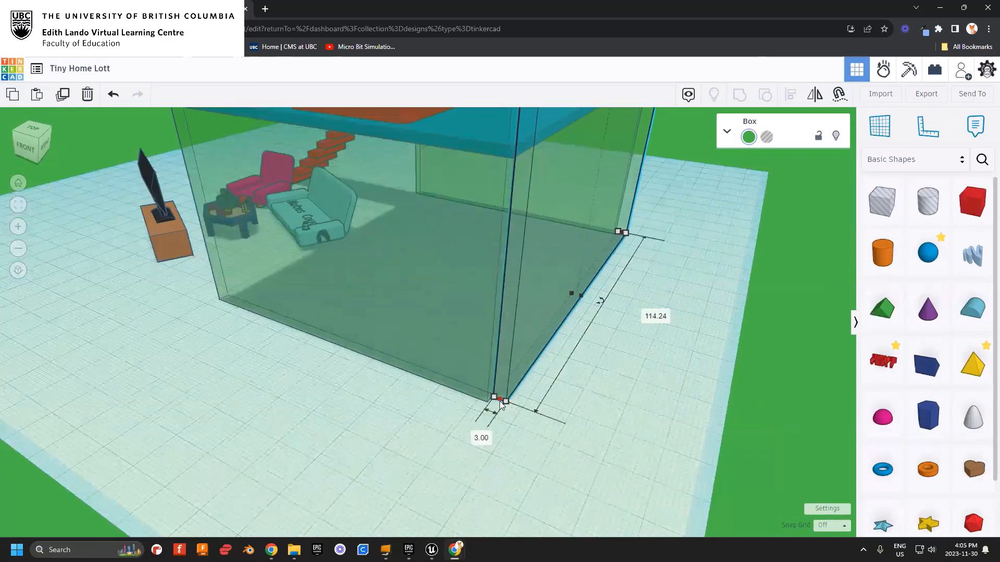
pyautogui.moveTo(498, 404); pyautogui.dragTo(493, 412)
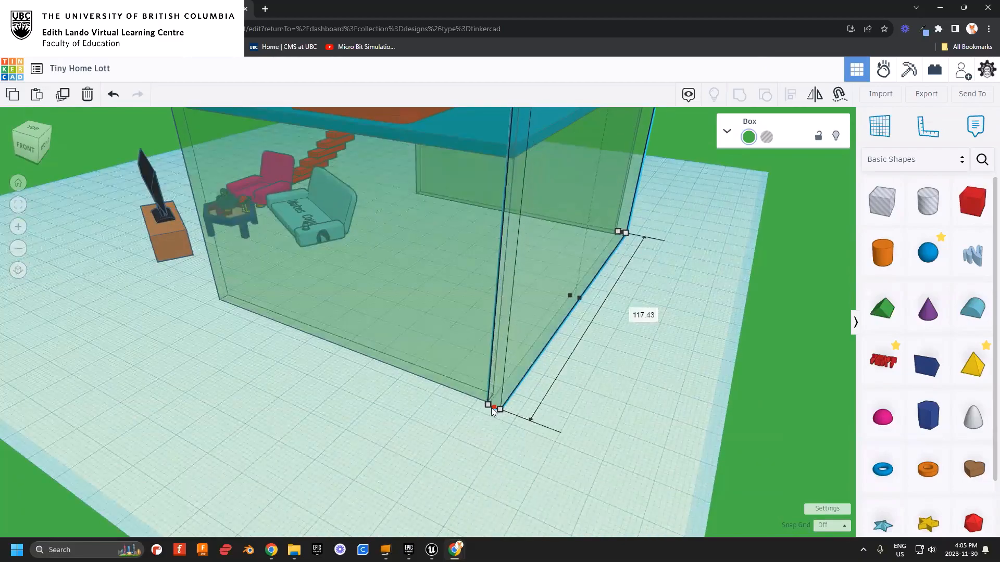
pyautogui.moveTo(491, 408); pyautogui.dragTo(517, 396, button='right')
# - Lock the desk-end wall and the bed-end wall against editing
pyautogui.scroll(3, 439, 360)
pyautogui.scroll(2, 488, 391)
pyautogui.click(310, 281)
pyautogui.click(385, 166)
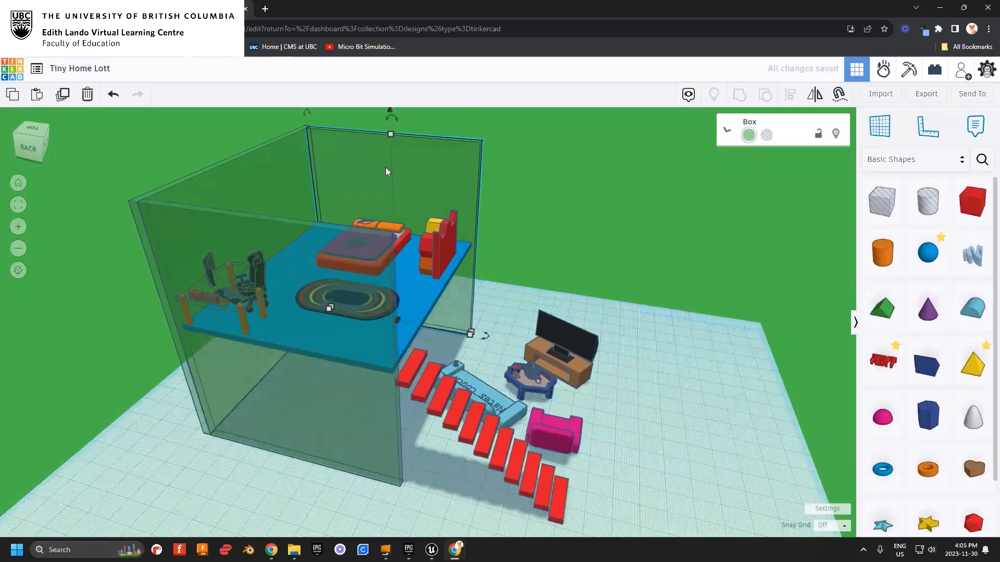
pyautogui.moveTo(331, 234); pyautogui.dragTo(309, 245, button='right')
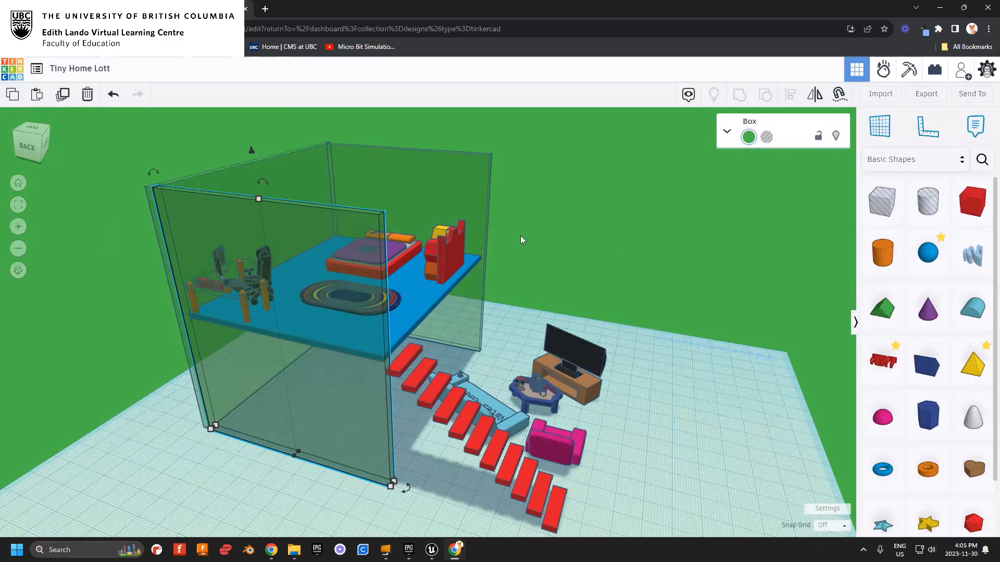
pyautogui.click(818, 138)
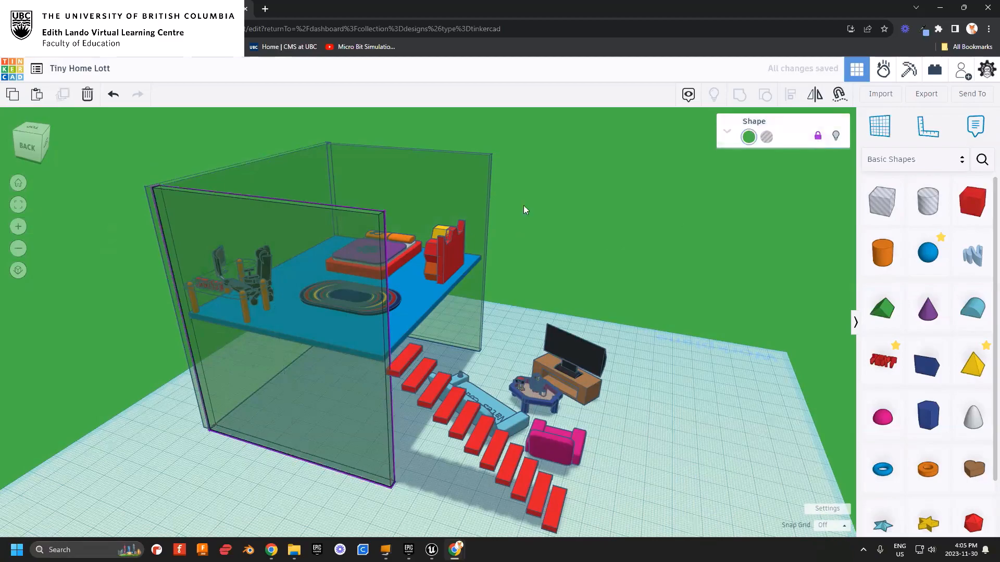
pyautogui.click(442, 193)
pyautogui.click(822, 138)
# - Lock the blue upper floor against editing
pyautogui.click(234, 187)
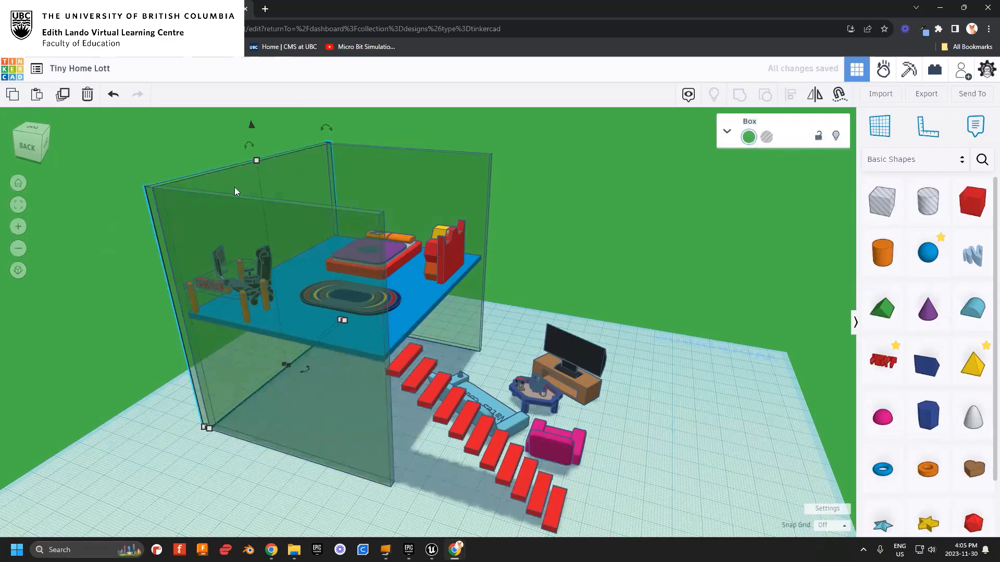
pyautogui.moveTo(640, 304); pyautogui.dragTo(536, 326, button='right')
pyautogui.click(538, 193)
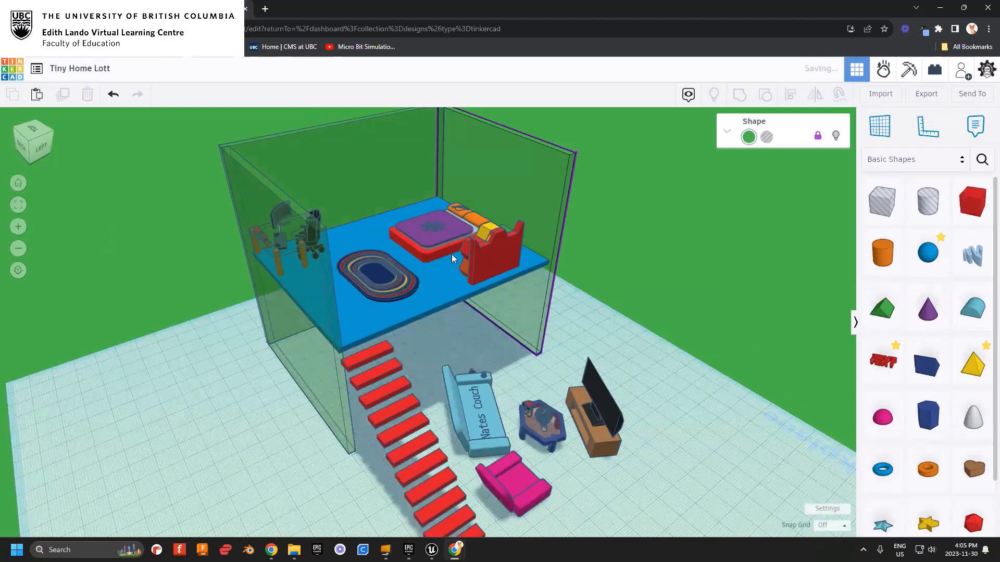
pyautogui.click(433, 286)
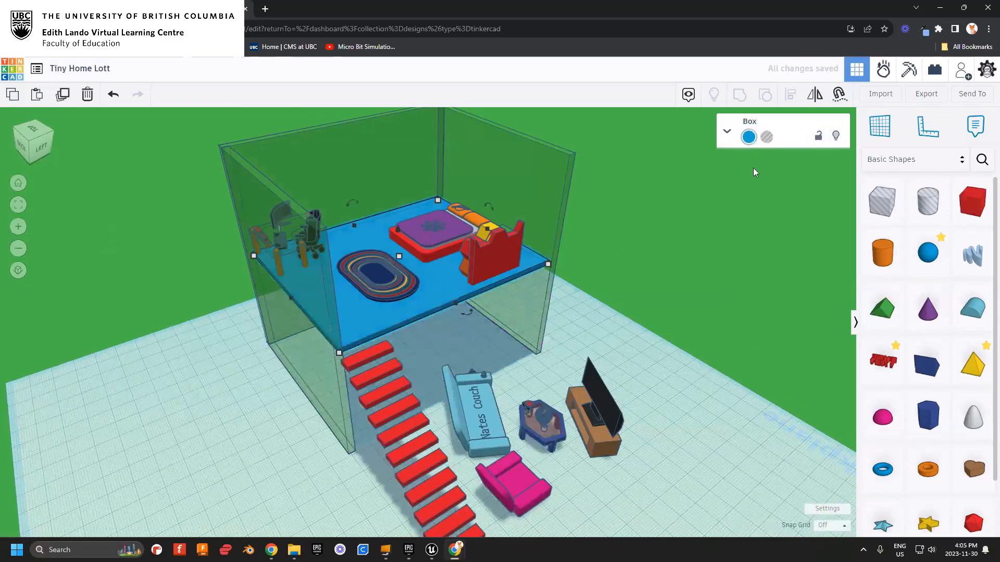
pyautogui.click(820, 138)
pyautogui.moveTo(509, 321); pyautogui.dragTo(450, 305, button='right')
pyautogui.click(450, 306)
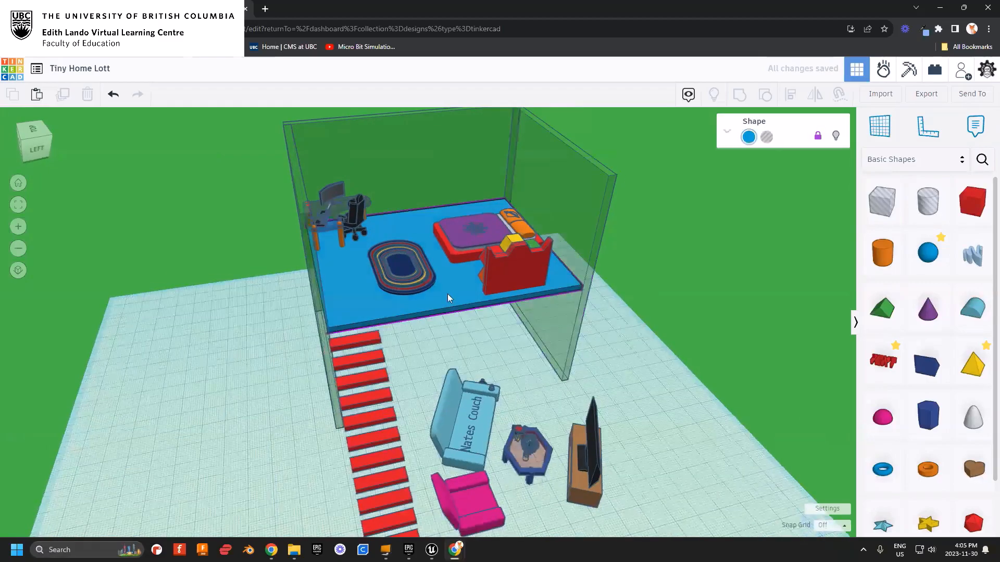
# - Place a wedge on the workplane near the stairs, rotate it in line with the desk-end wall, and move it to the stairs' outer side
pyautogui.moveTo(420, 334); pyautogui.dragTo(576, 280, button='right')
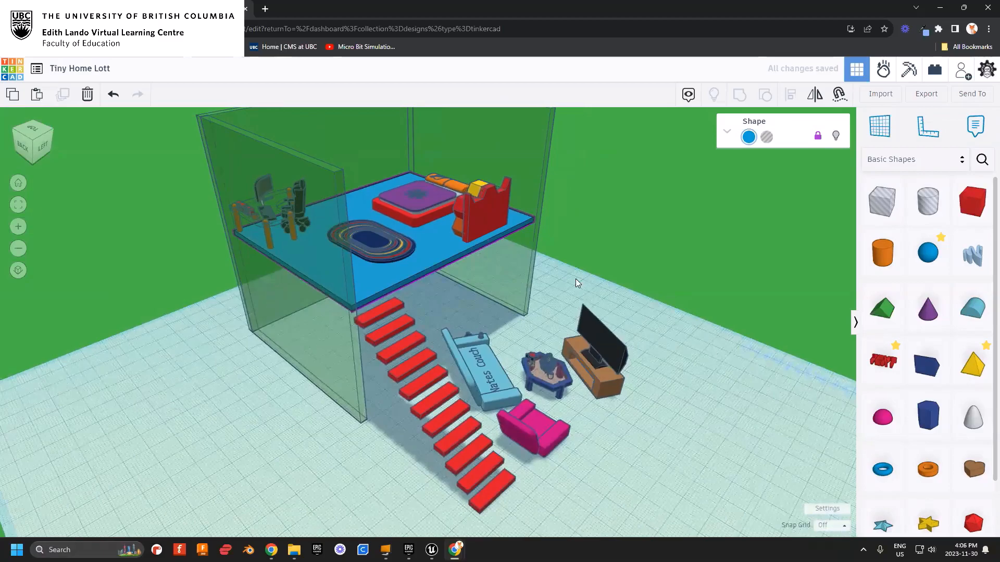
pyautogui.moveTo(409, 300); pyautogui.dragTo(397, 348, button='right')
pyautogui.scroll(1, 420, 346)
pyautogui.scroll(-1, 423, 354)
pyautogui.scroll(1, 433, 366)
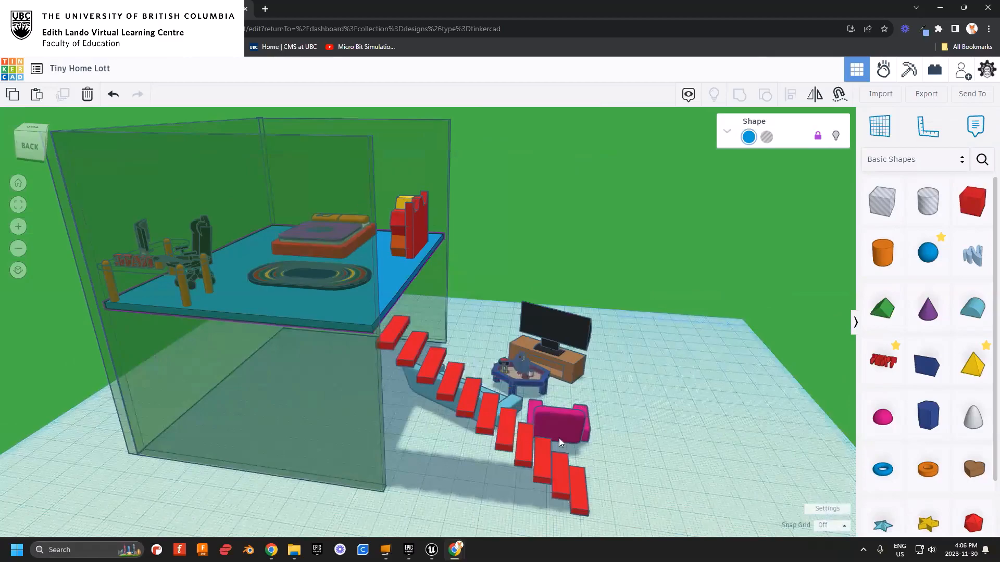
pyautogui.moveTo(581, 421); pyautogui.dragTo(508, 398, button='middle')
pyautogui.scroll(-2, 513, 436)
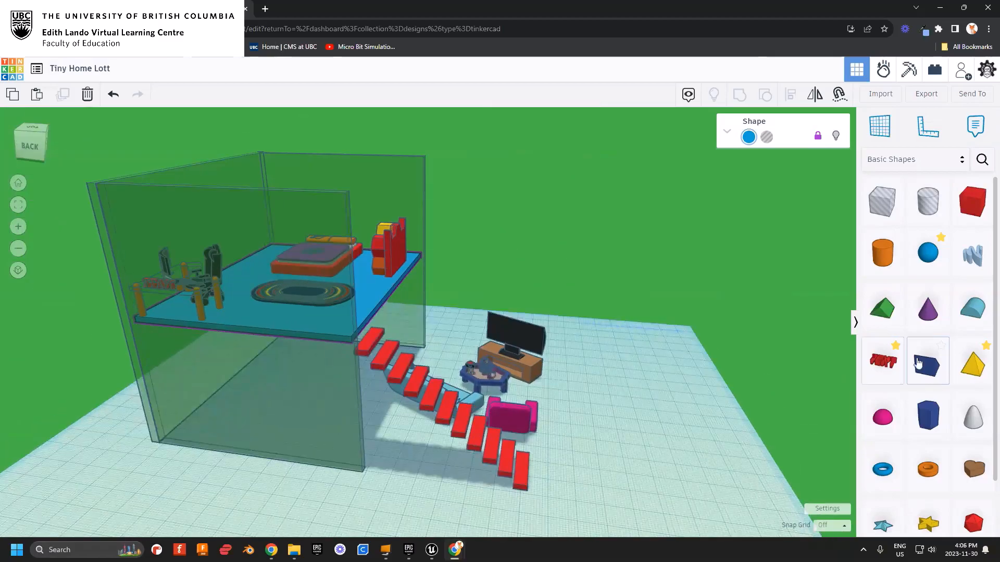
pyautogui.moveTo(929, 367); pyautogui.dragTo(586, 470)
pyautogui.moveTo(587, 469); pyautogui.dragTo(623, 476, button='right')
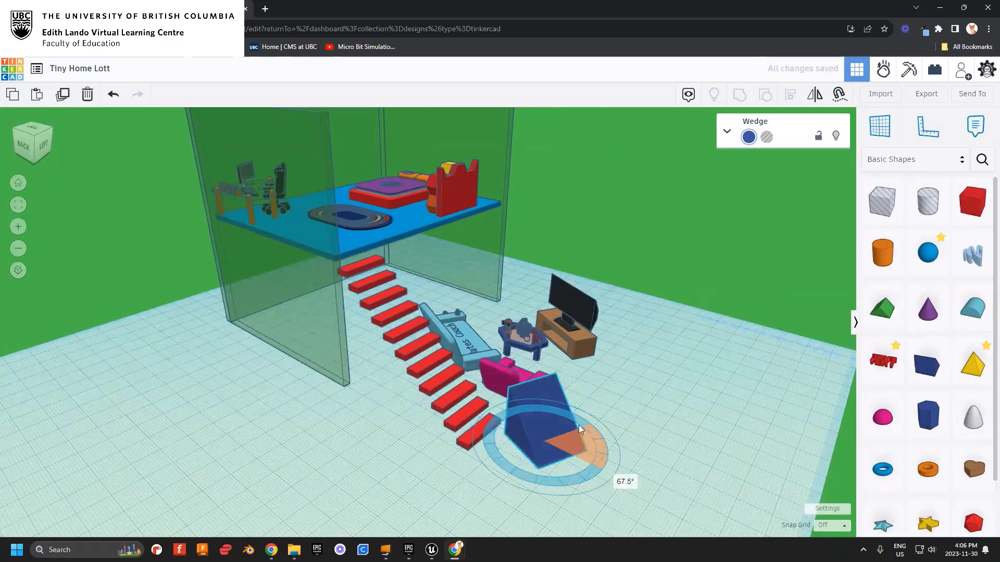
pyautogui.moveTo(574, 421); pyautogui.dragTo(361, 388)
pyautogui.moveTo(360, 388); pyautogui.dragTo(477, 464, button='right')
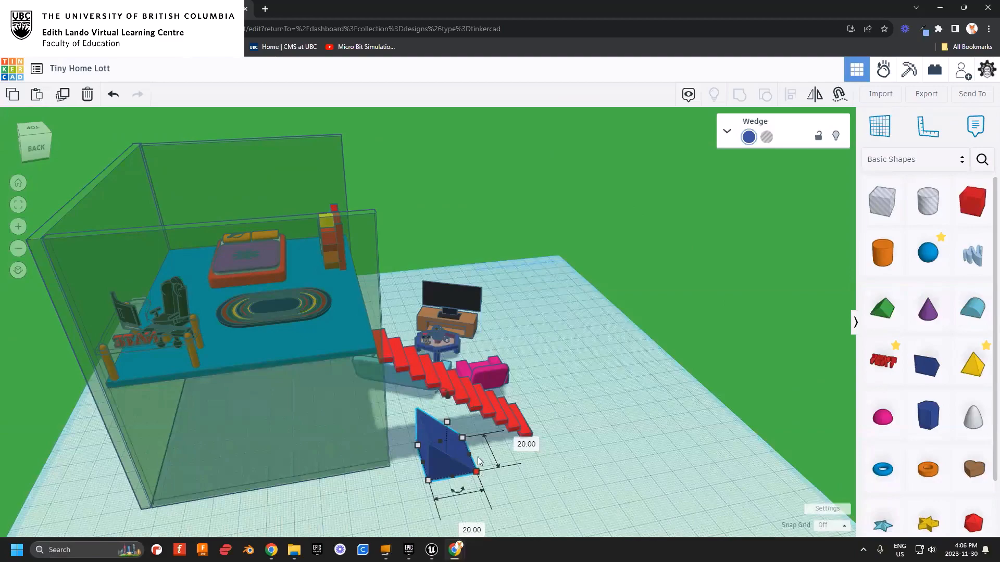
# - Set the wedge's thickness to 3 mm and its height to 108 mm to match the long side wall
pyautogui.click(518, 441)
pyautogui.write('3')
pyautogui.press('Return')
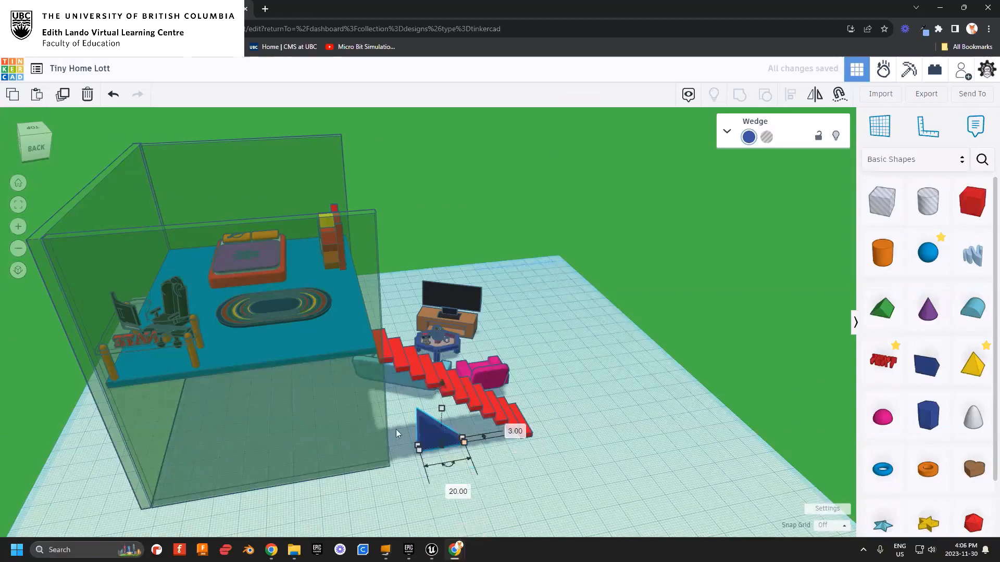
pyautogui.moveTo(443, 411); pyautogui.dragTo(437, 221)
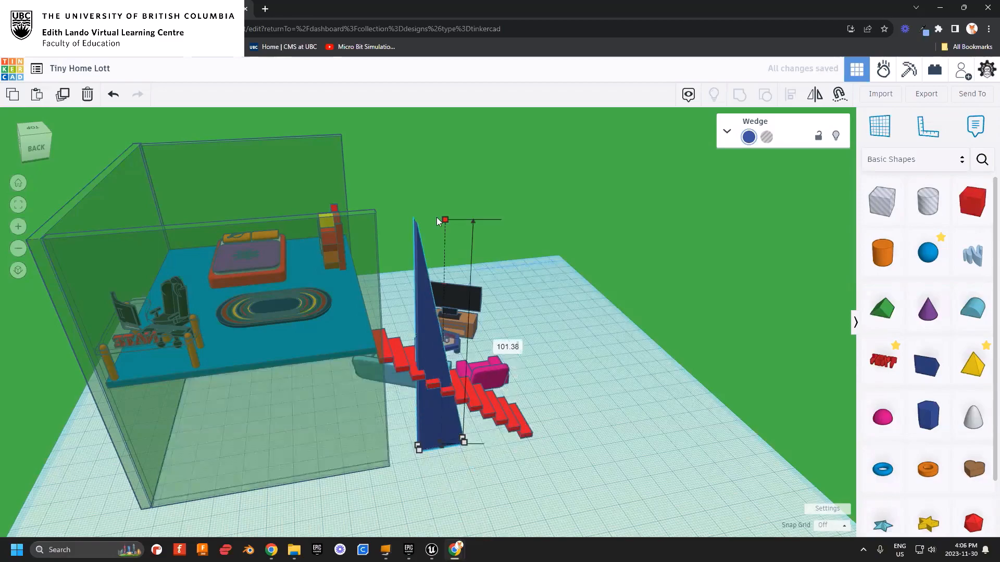
pyautogui.click(283, 311)
pyautogui.click(107, 198)
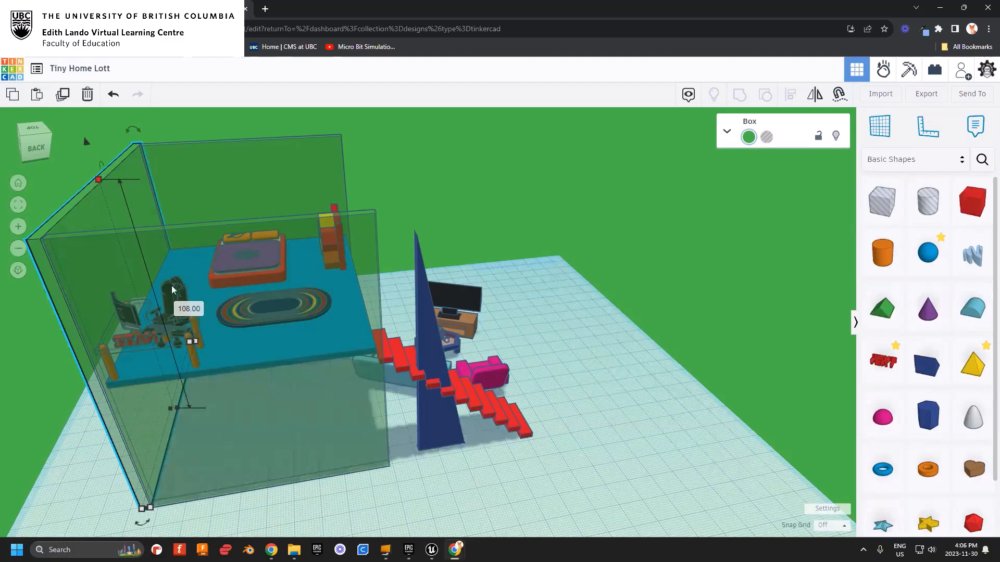
pyautogui.click(427, 311)
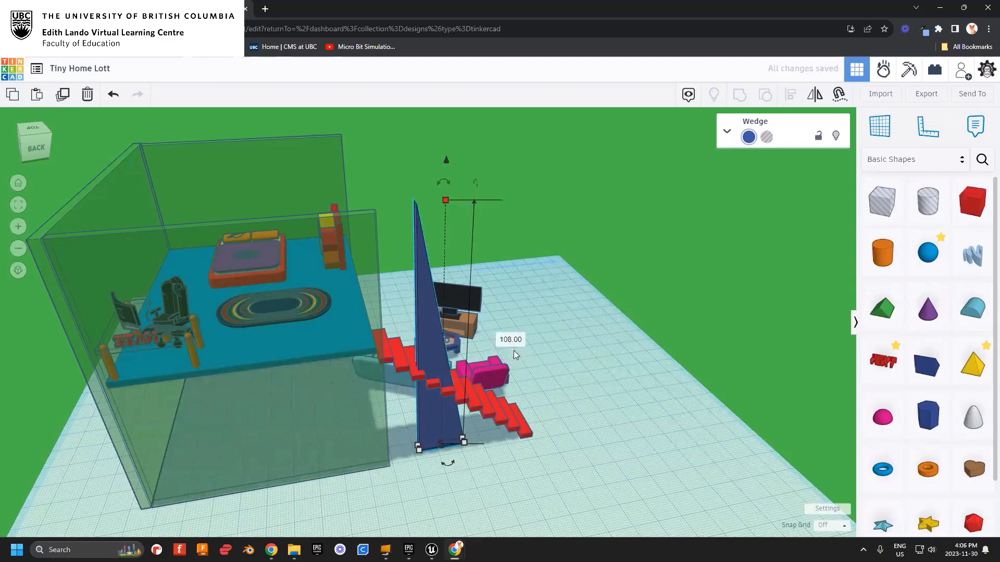
# - Extend the wedge's base to about 34 mm toward the desk-end wall and fit its upright edge against that wall
pyautogui.moveTo(440, 430); pyautogui.dragTo(495, 467, button='right')
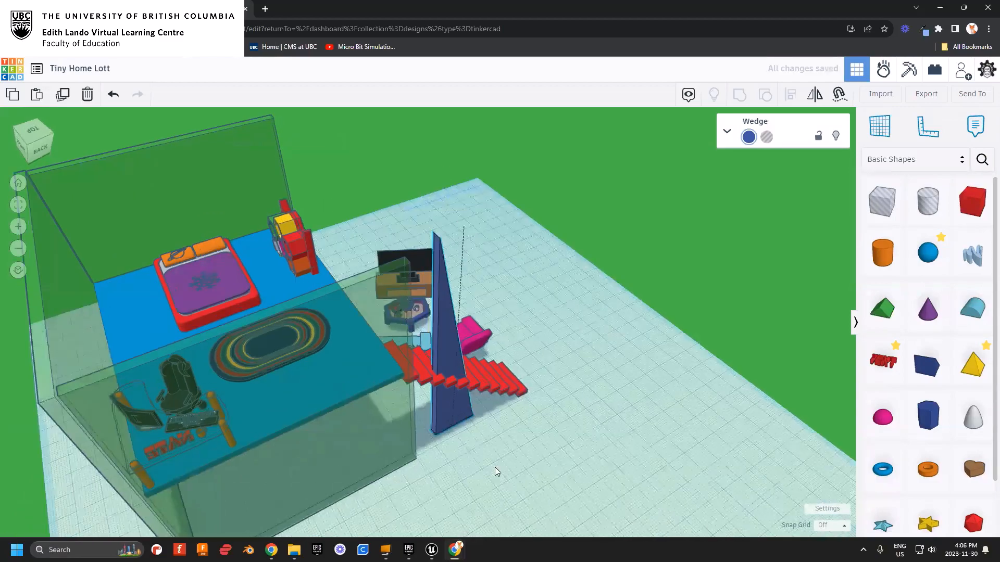
pyautogui.scroll(8, 479, 444)
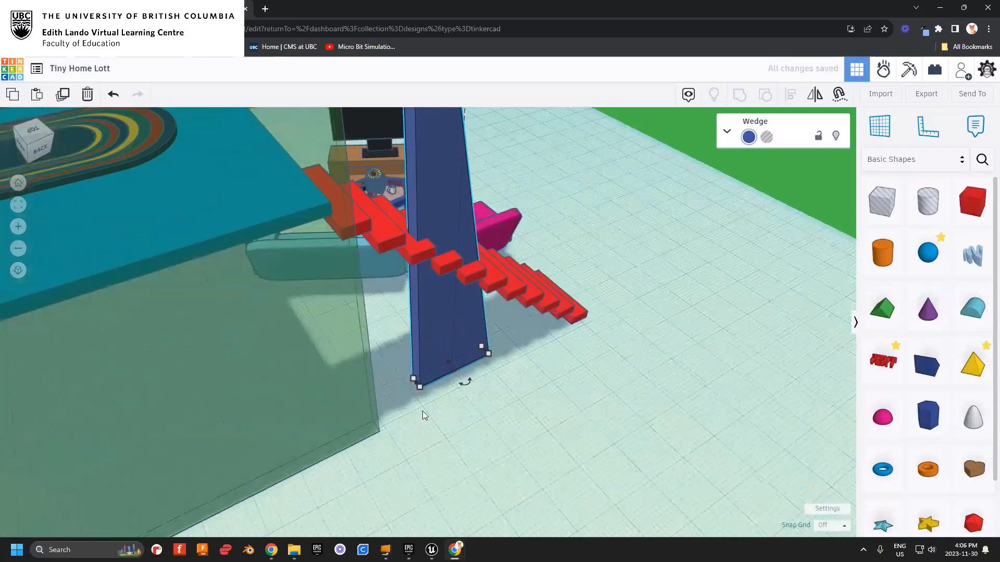
pyautogui.moveTo(415, 388); pyautogui.dragTo(364, 412, button='right')
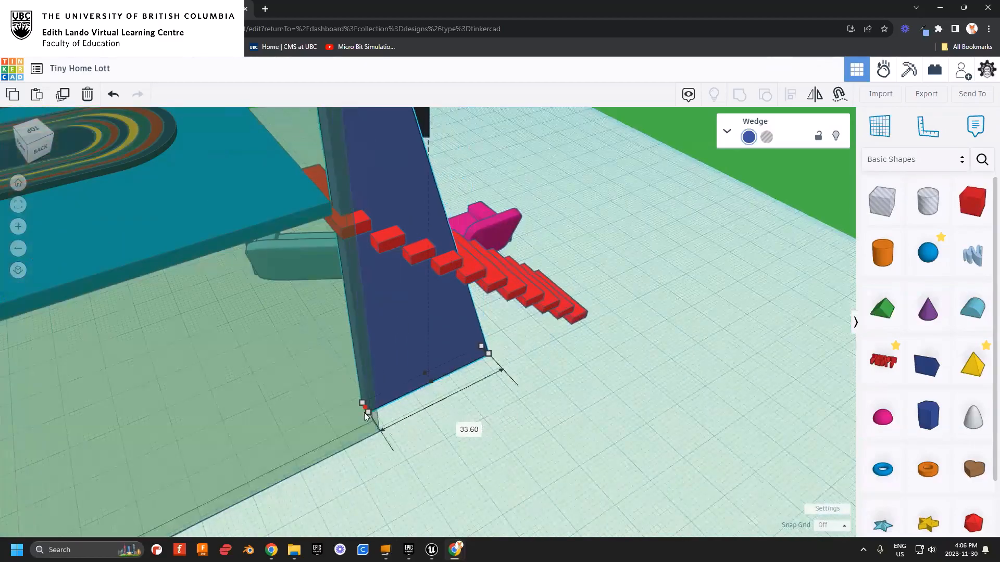
pyautogui.moveTo(405, 385); pyautogui.dragTo(406, 357, button='right')
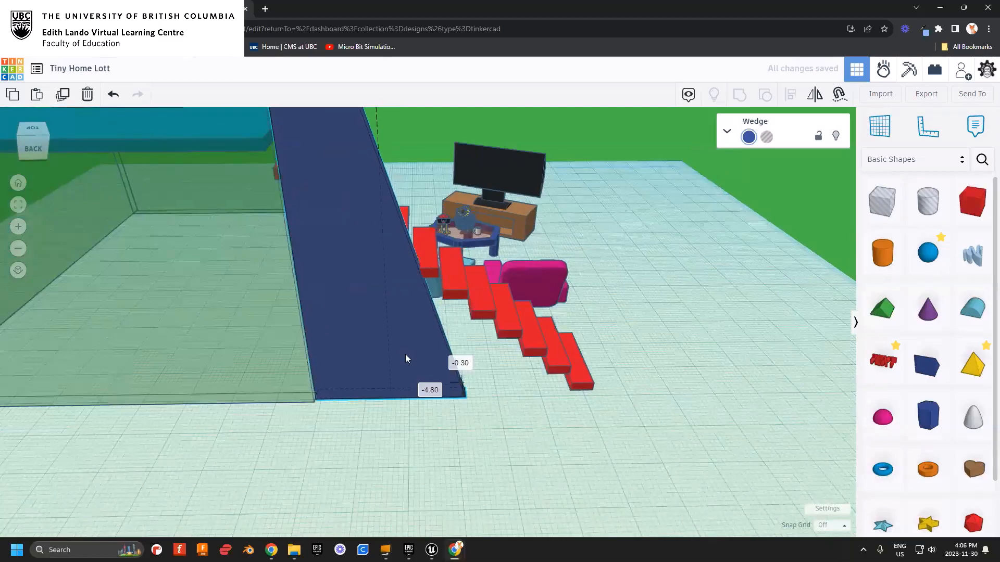
# - Stretch the wedge's base outward until its tip reaches the foot of the red stairs
pyautogui.moveTo(462, 391); pyautogui.dragTo(674, 399)
pyautogui.moveTo(618, 439); pyautogui.dragTo(395, 333, button='right')
pyautogui.scroll(1, 482, 277)
pyautogui.moveTo(482, 277); pyautogui.dragTo(423, 195, button='right')
pyautogui.moveTo(333, 308); pyautogui.dragTo(404, 408, button='right')
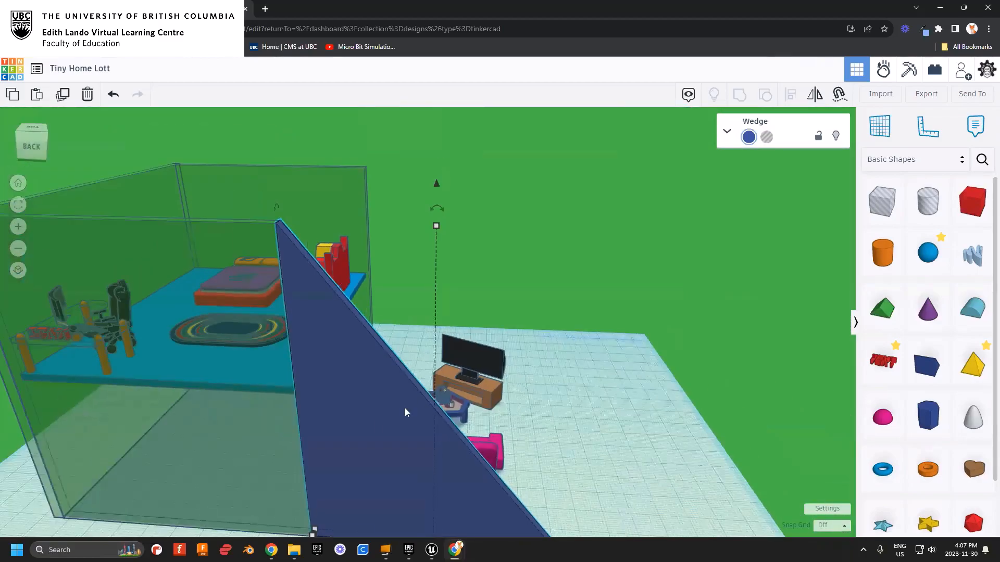
# - Recolour the wedge transparent green to match the walls
pyautogui.click(749, 137)
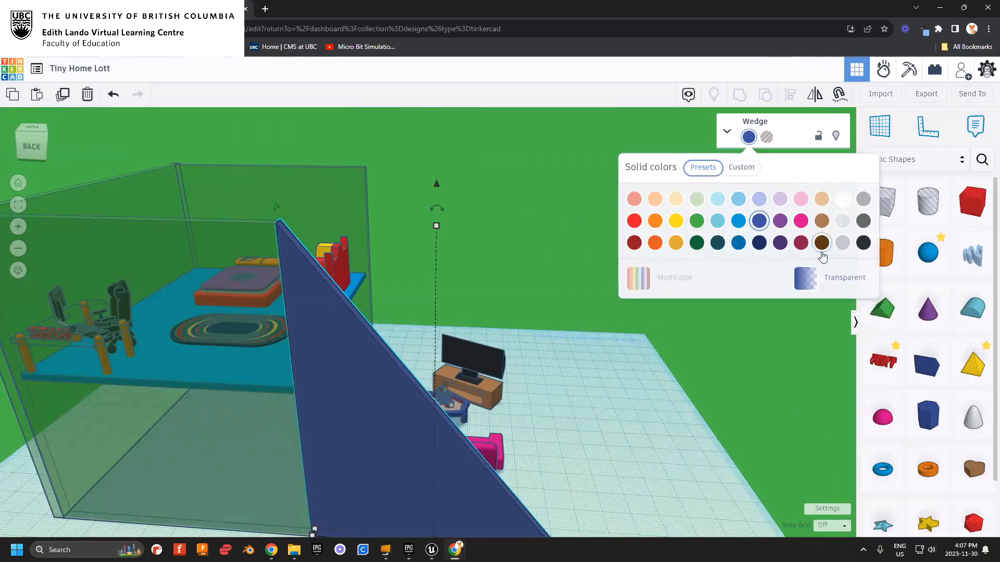
pyautogui.click(698, 224)
pyautogui.moveTo(514, 361)
pyautogui.mouseDown(button='right')
pyautogui.moveTo(509, 342)
pyautogui.moveTo(473, 375)
pyautogui.moveTo(541, 358)
pyautogui.moveTo(482, 354)
pyautogui.moveTo(499, 352)
pyautogui.mouseUp(button='right')
pyautogui.click(269, 477)
# - Duplicate the green wedge and move the copy about 111 mm across to the bed-end wall's open edge
pyautogui.click(319, 418)
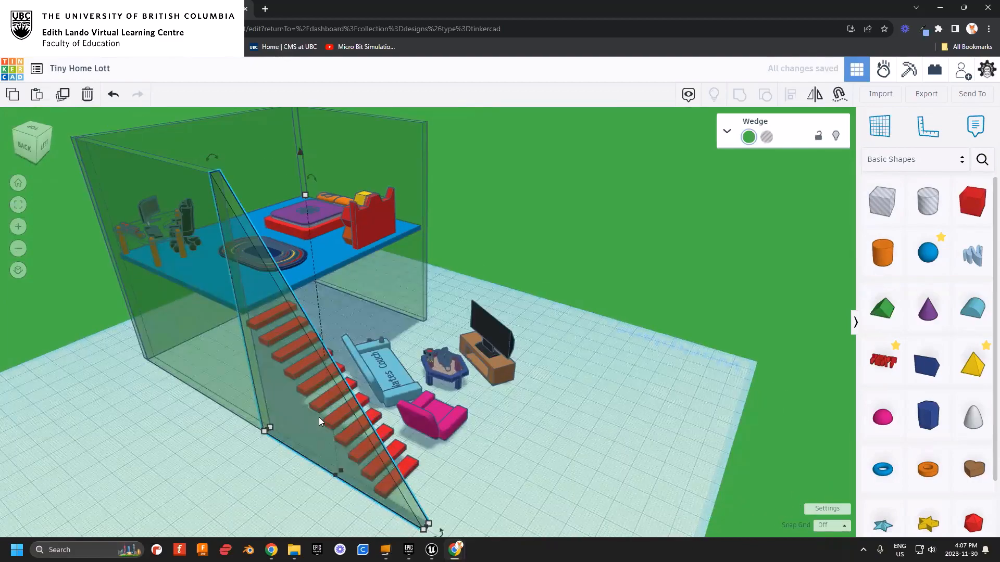
pyautogui.moveTo(319, 417); pyautogui.dragTo(481, 303)
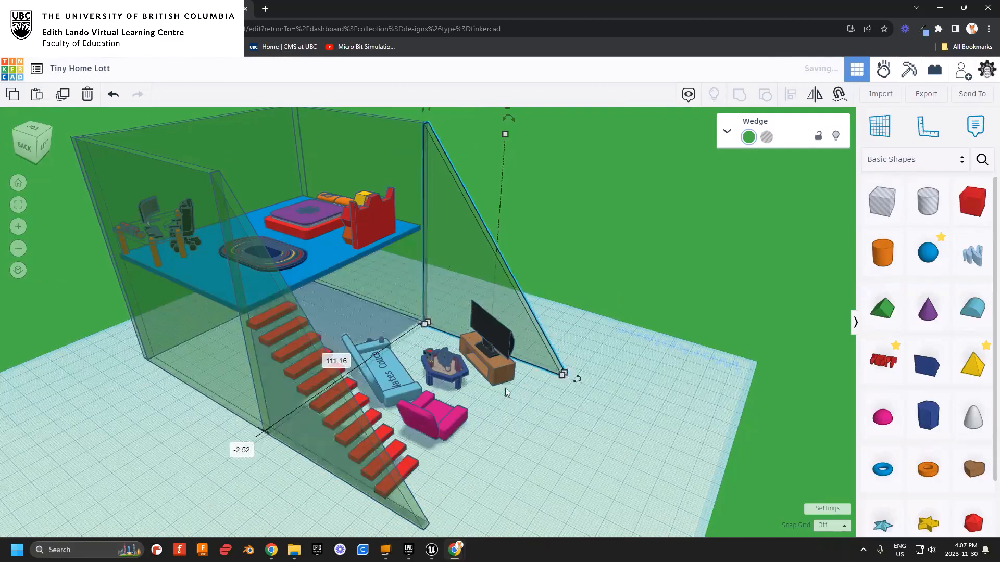
pyautogui.click(539, 418)
# - Shift and nudge the copied wedge until it sits flush with the bed-end wall's edge
pyautogui.moveTo(540, 418); pyautogui.dragTo(228, 425, button='right')
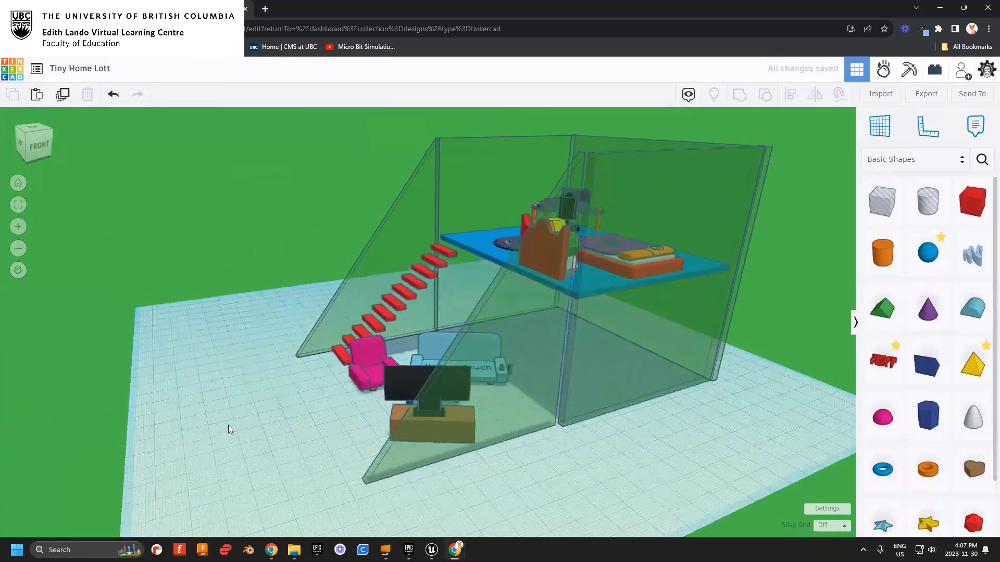
pyautogui.click(525, 372)
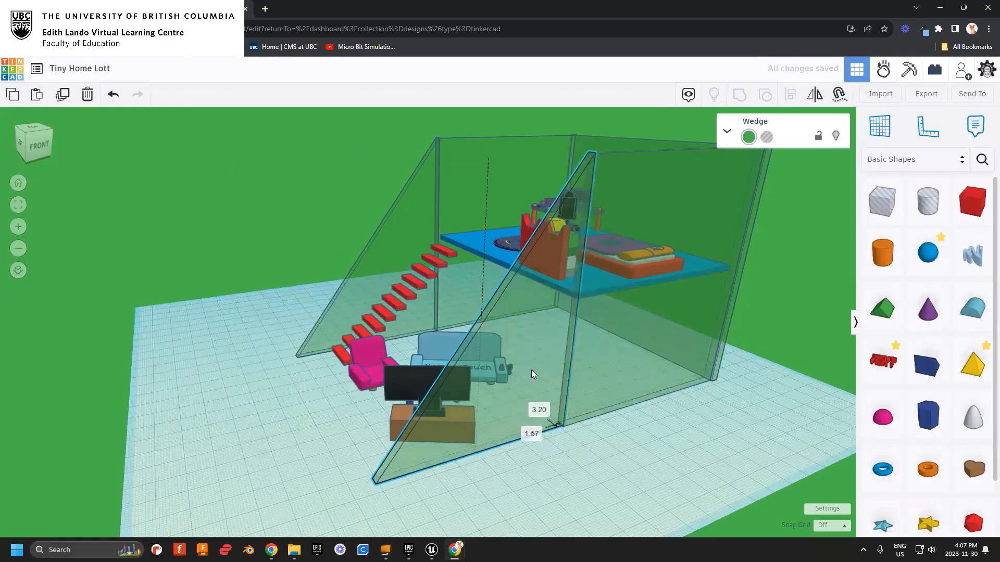
pyautogui.moveTo(532, 370); pyautogui.dragTo(607, 342, button='right')
pyautogui.scroll(5, 608, 368)
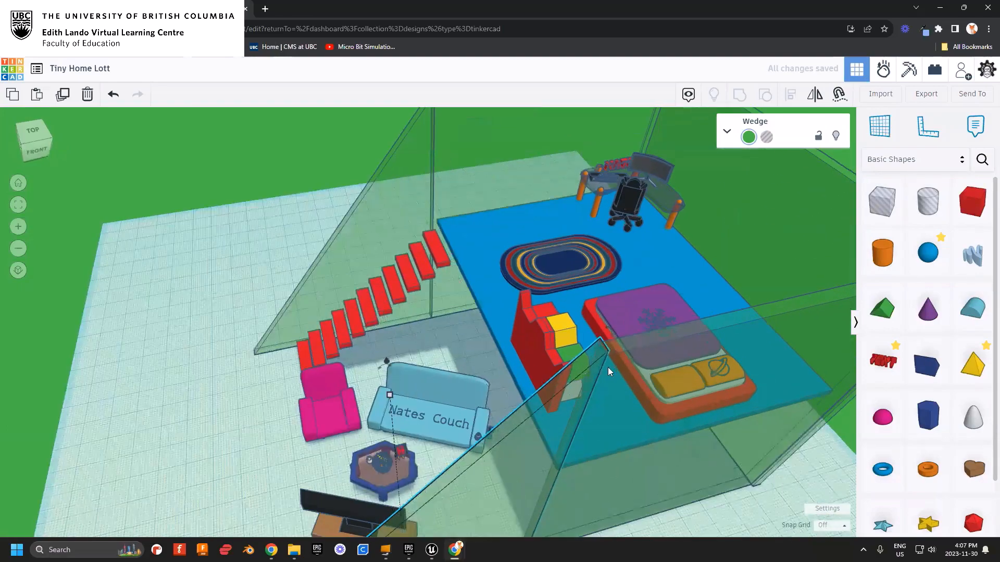
pyautogui.scroll(3, 608, 364)
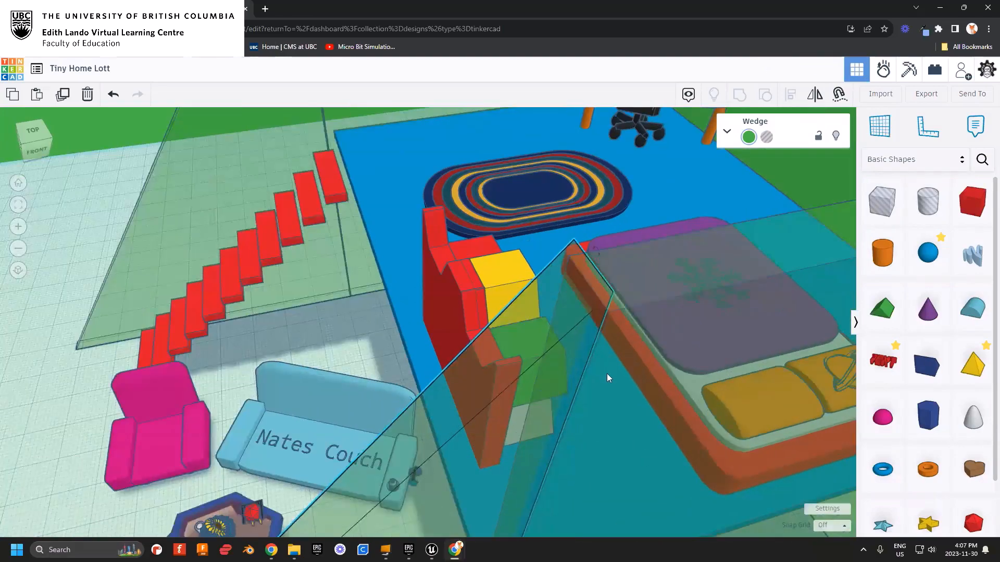
pyautogui.press('Down')
pyautogui.press('Down')
pyautogui.press('Down')
pyautogui.press('Down')
pyautogui.press('Down')
pyautogui.press('Down')
pyautogui.press('Down')
pyautogui.press('Down')
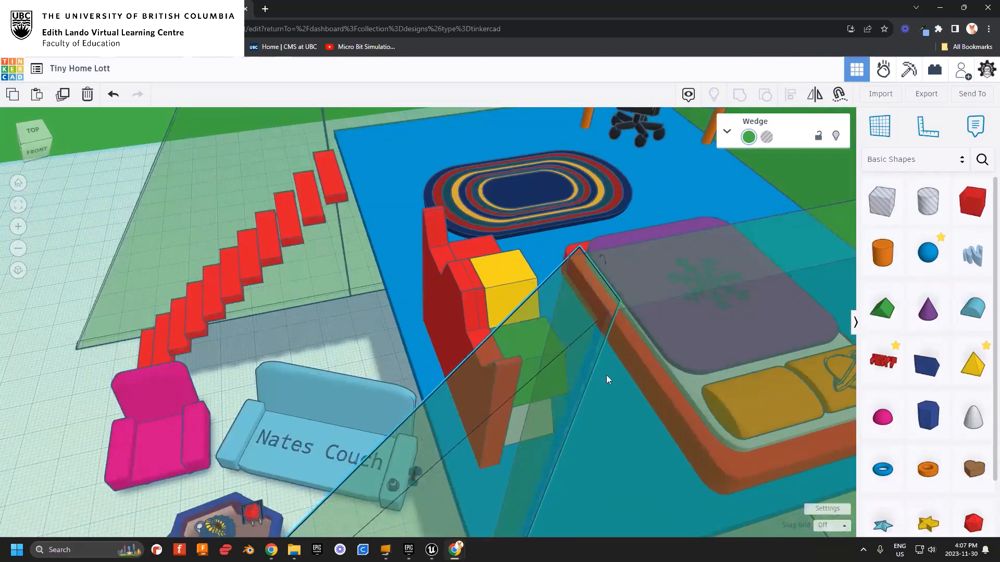
pyautogui.press('Down')
pyautogui.press('Down')
pyautogui.press('Down')
pyautogui.press('Down')
pyautogui.press('Down')
pyautogui.press('Down')
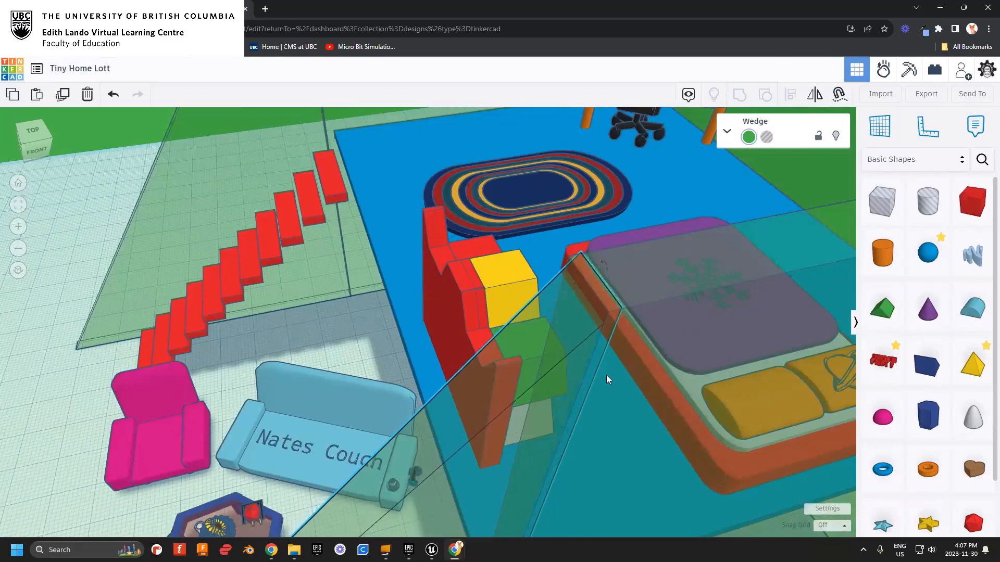
pyautogui.press('Down')
pyautogui.press('Down')
pyautogui.press('Down')
pyautogui.press('Down')
pyautogui.press('Down')
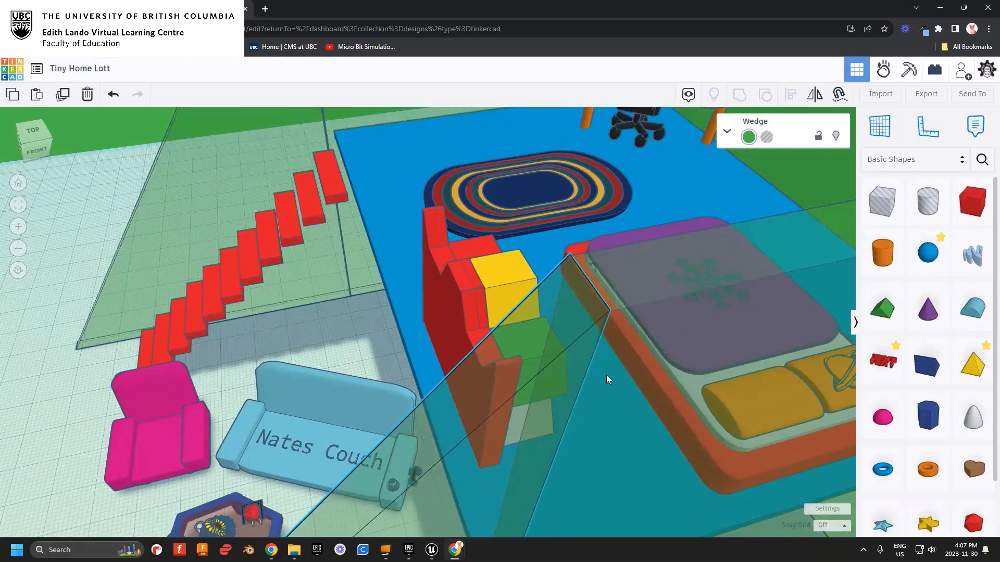
# - Nudge the stair-side wedge until it sits flush with the desk-end wall's edge
pyautogui.moveTo(334, 204); pyautogui.dragTo(455, 405, button='middle')
pyautogui.scroll(4, 417, 418)
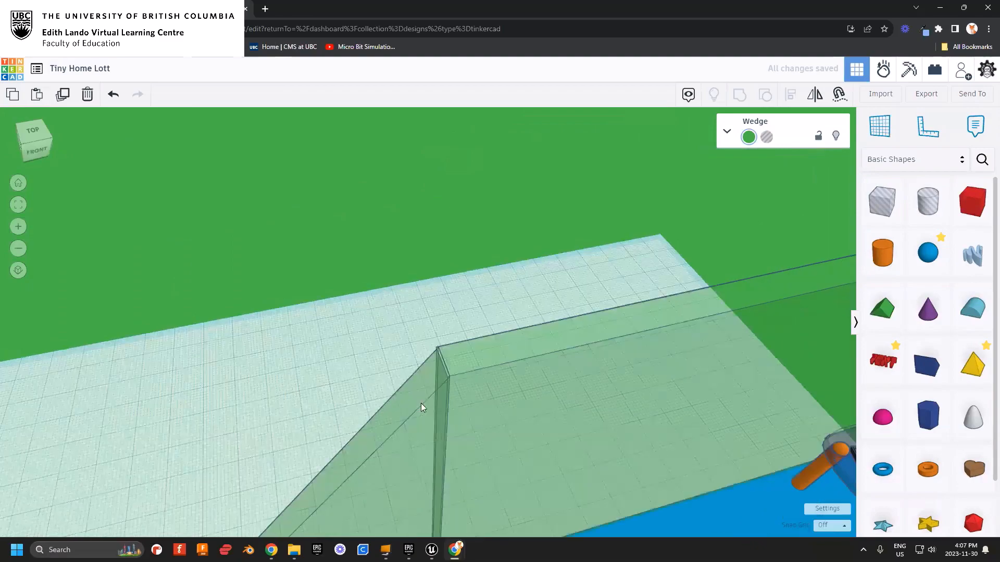
pyautogui.press('Left')
pyautogui.press('Left')
pyautogui.press('Left')
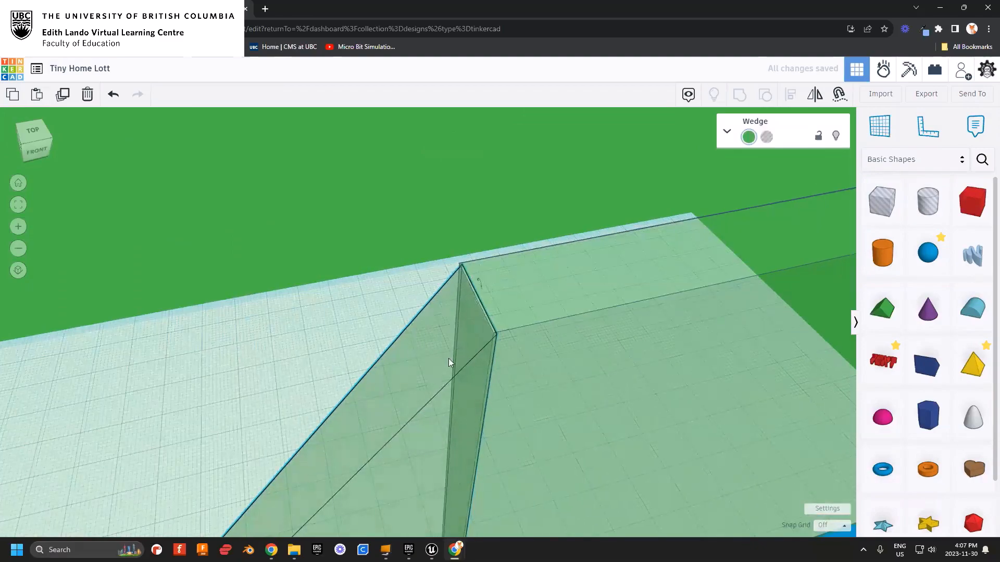
pyautogui.press('Left')
pyautogui.press('Left')
pyautogui.press('Left')
pyautogui.press('Left')
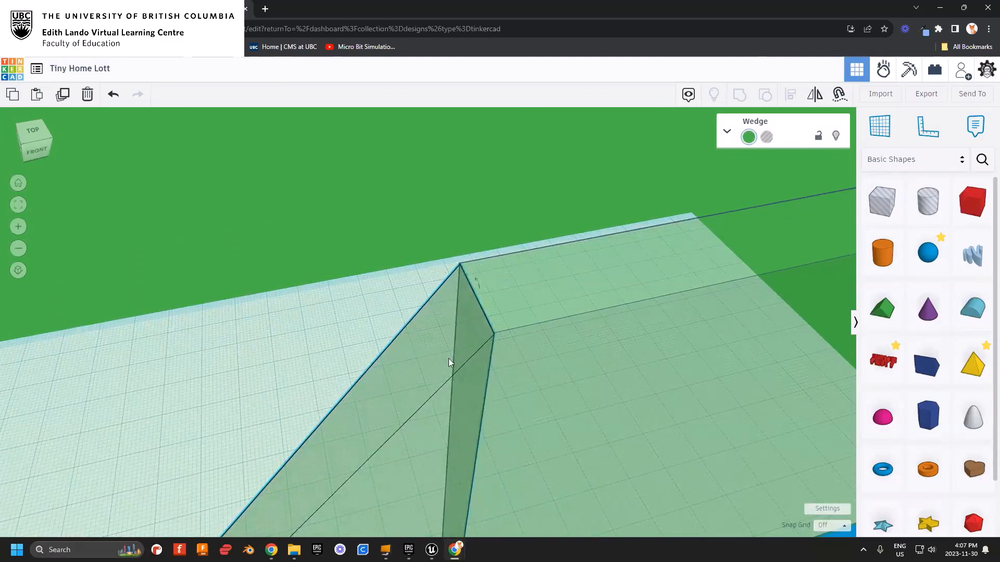
pyautogui.moveTo(449, 362); pyautogui.dragTo(333, 367, button='right')
pyautogui.scroll(-2, 333, 364)
pyautogui.moveTo(461, 319); pyautogui.dragTo(443, 331, button='right')
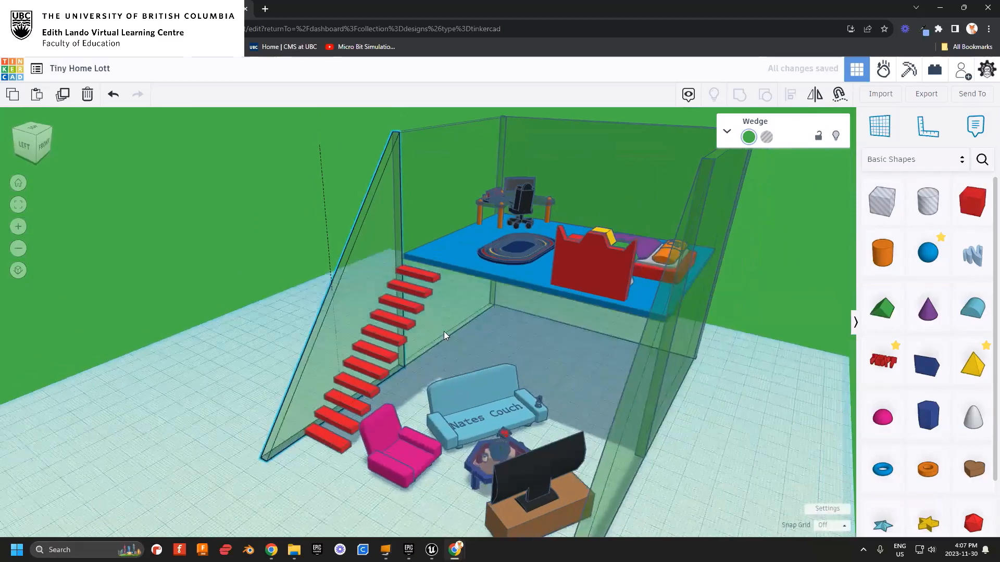
# - Open the class design Bodacious Tumelo-Jaagub, inspect its walls, and return to the UBC2 classroom's designs
pyautogui.click(78, 8)
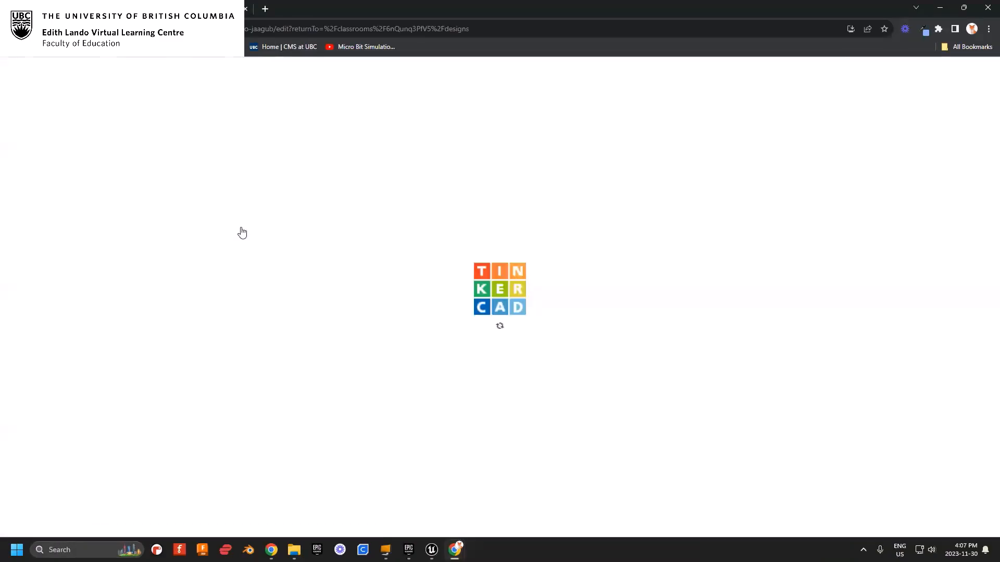
pyautogui.moveTo(492, 395); pyautogui.dragTo(318, 243, button='right')
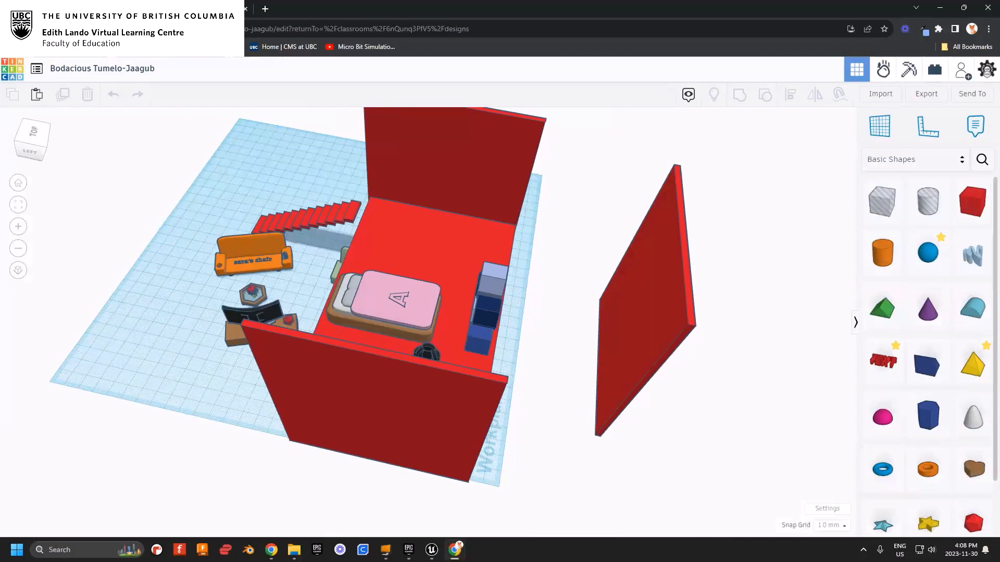
pyautogui.click(11, 28)
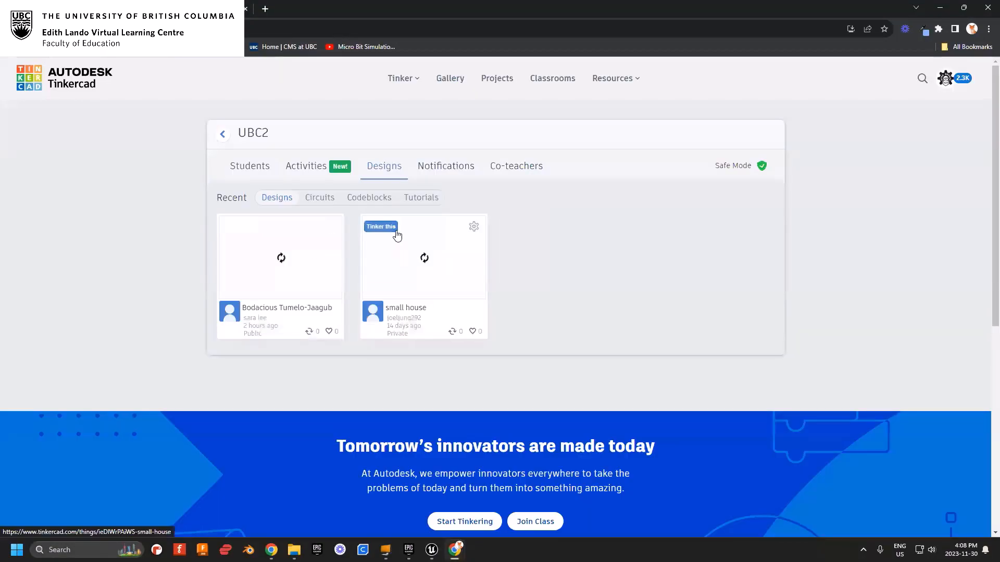
# - Open the class design small house, inspect its left wall and the wedge beside the stairs, and return to the UBC2 classroom's designs
pyautogui.click(381, 227)
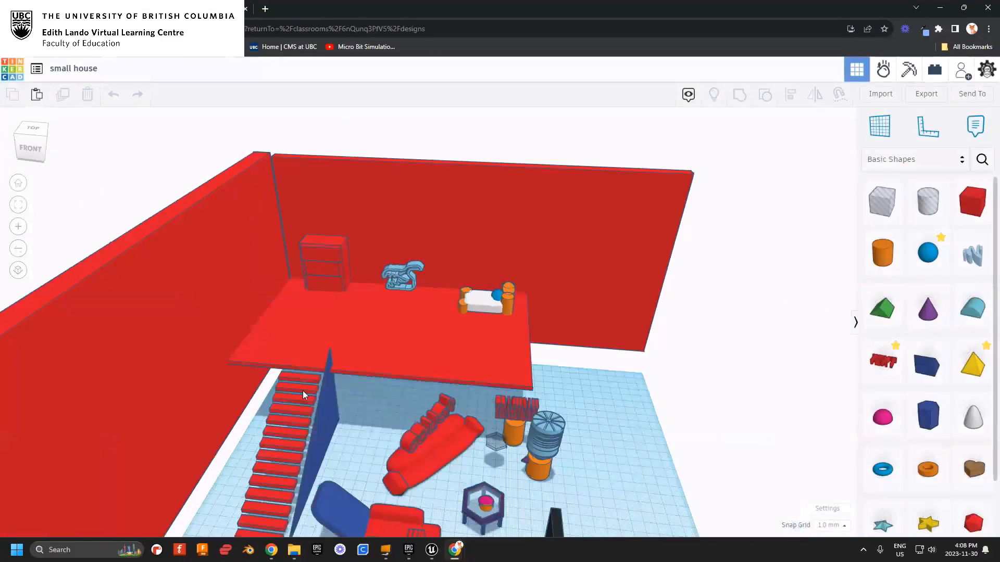
pyautogui.moveTo(302, 390); pyautogui.dragTo(180, 338, button='right')
pyautogui.click(181, 338)
pyautogui.moveTo(269, 351); pyautogui.dragTo(275, 351, button='right')
pyautogui.moveTo(275, 351); pyautogui.dragTo(276, 368, button='middle')
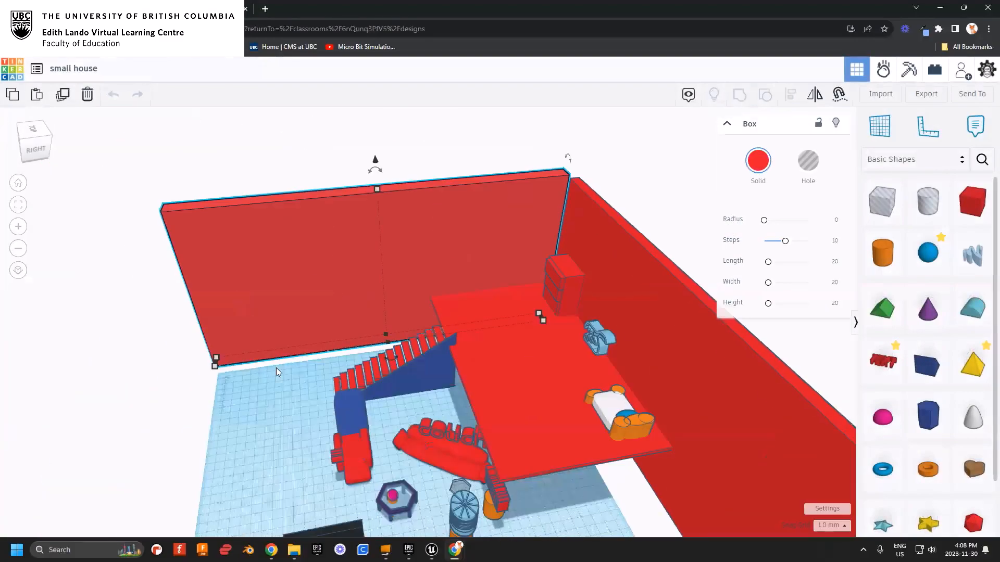
pyautogui.moveTo(396, 344); pyautogui.dragTo(442, 396, button='right')
pyautogui.scroll(2, 419, 369)
pyautogui.click(423, 370)
pyautogui.scroll(-5, 443, 399)
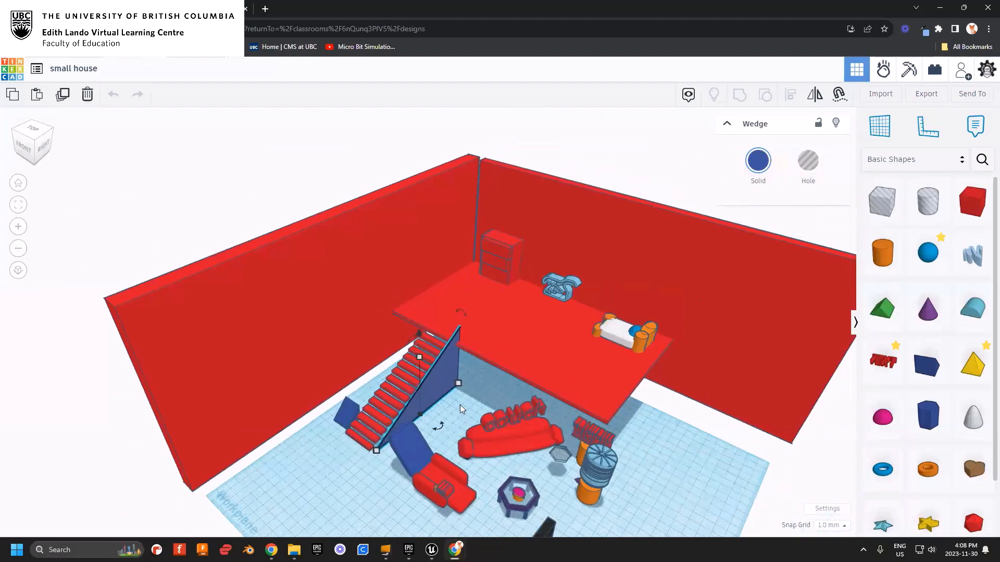
pyautogui.scroll(-3, 460, 404)
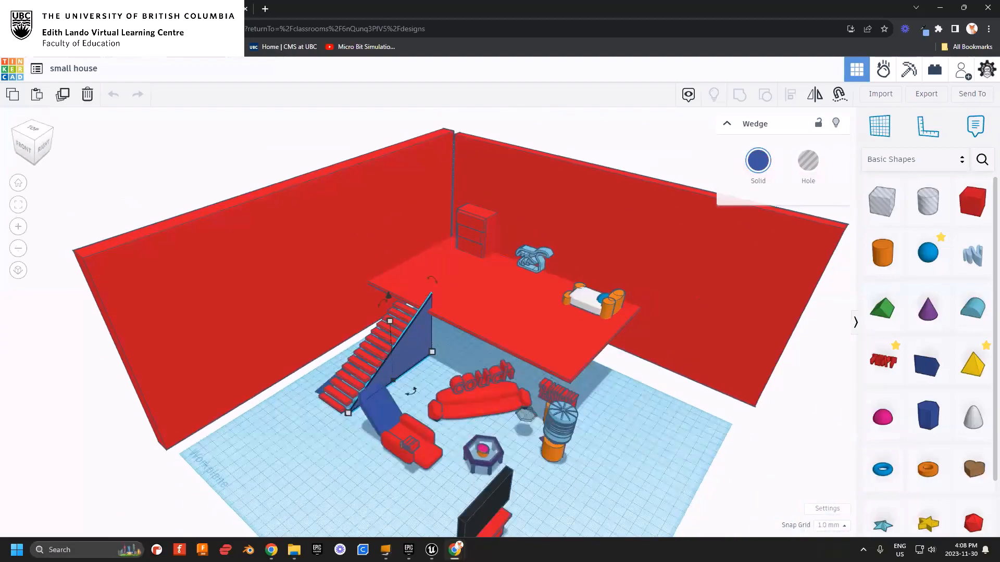
pyautogui.click(12, 28)
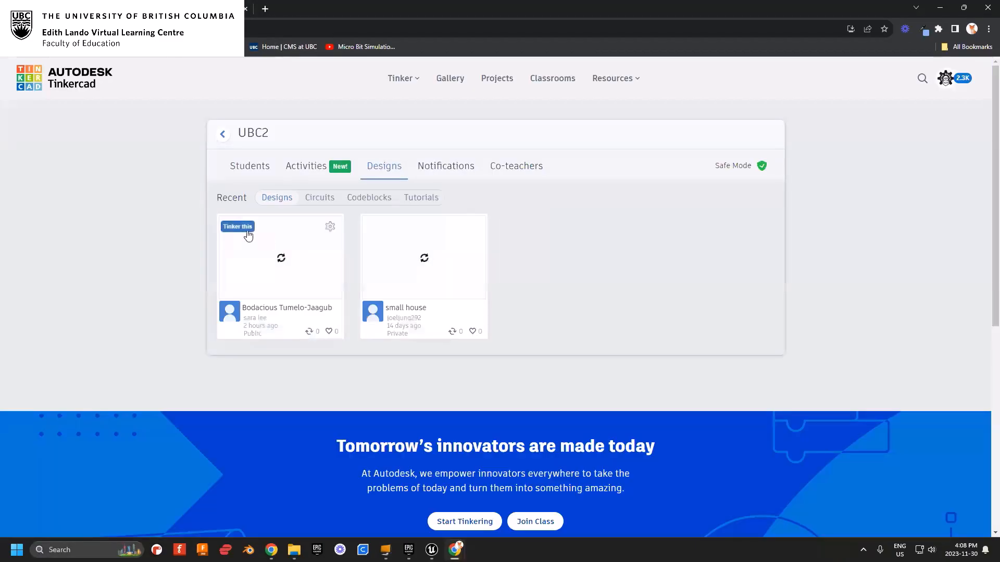
# - Reopen Bodacious Tumelo-Jaagub, examine the side wall beside the stairs and the loose wedge, and return to the UBC2 classroom's designs
pyautogui.click(243, 232)
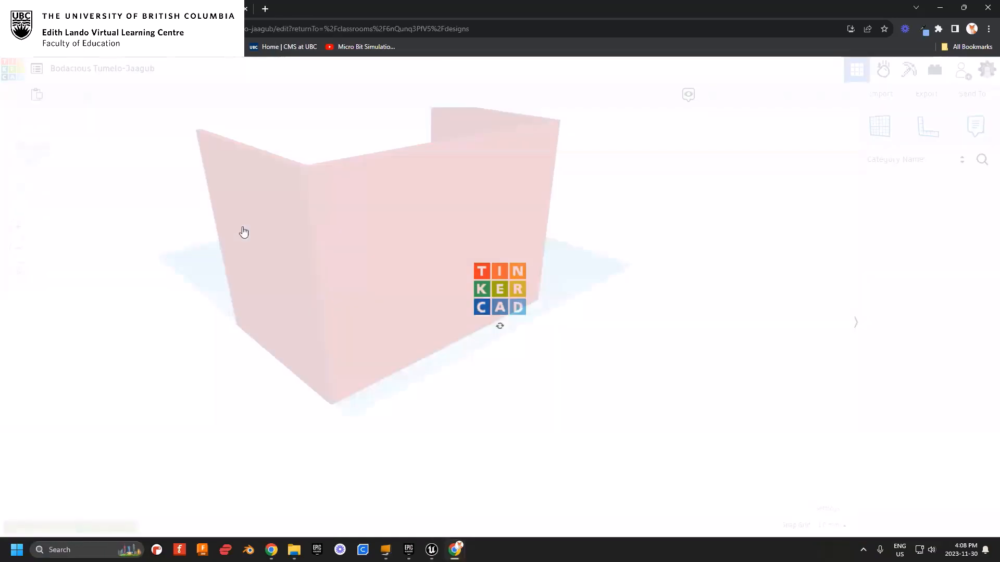
pyautogui.moveTo(265, 344); pyautogui.dragTo(482, 385, button='right')
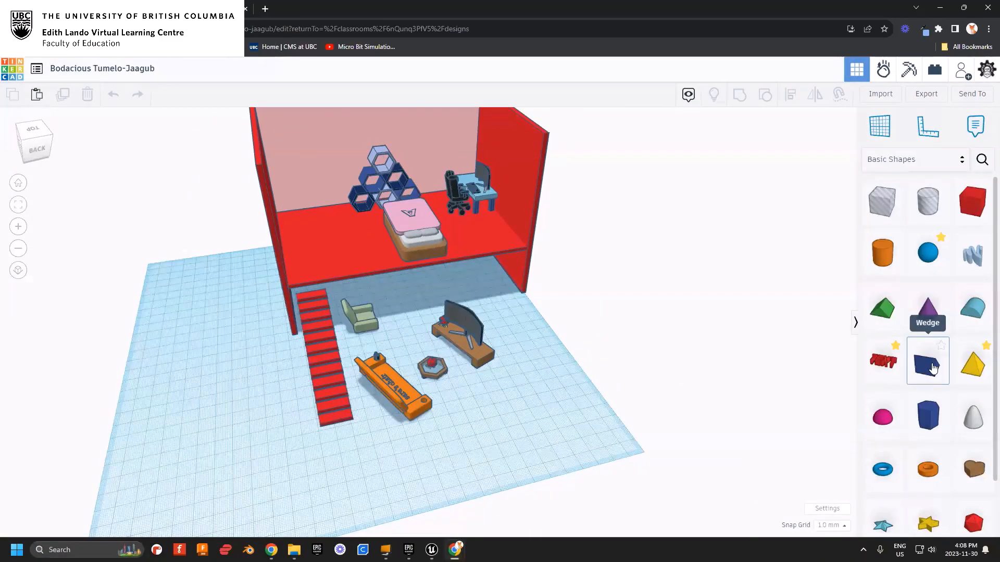
pyautogui.moveTo(297, 449); pyautogui.dragTo(428, 439, button='right')
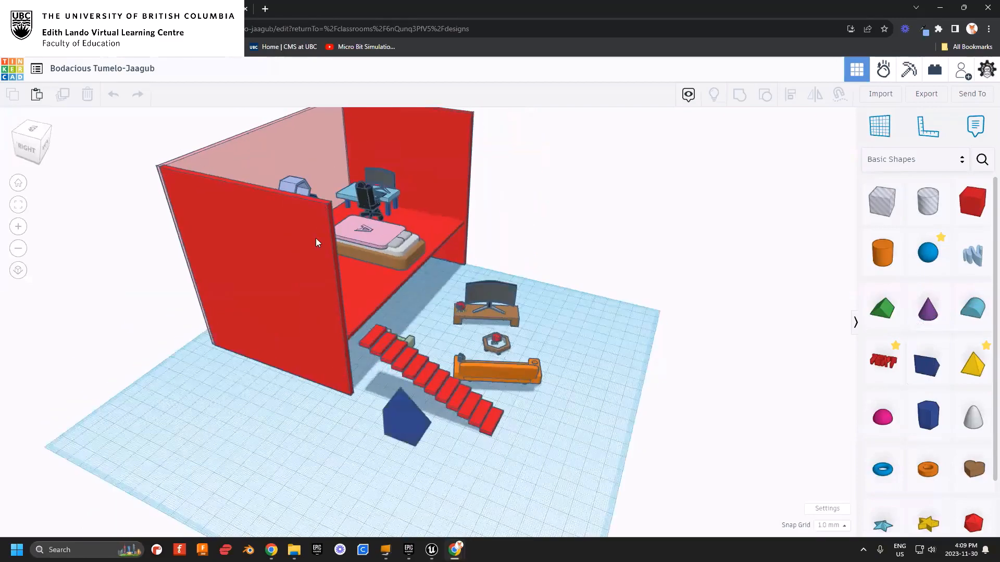
pyautogui.moveTo(565, 425); pyautogui.dragTo(443, 396, button='right')
pyautogui.click(258, 249)
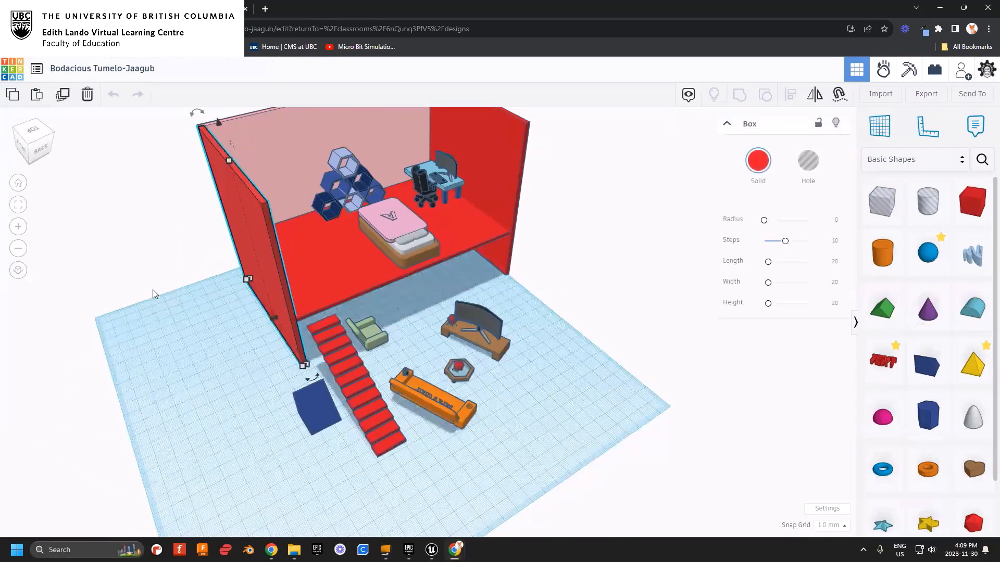
pyautogui.moveTo(152, 289); pyautogui.dragTo(244, 192, button='right')
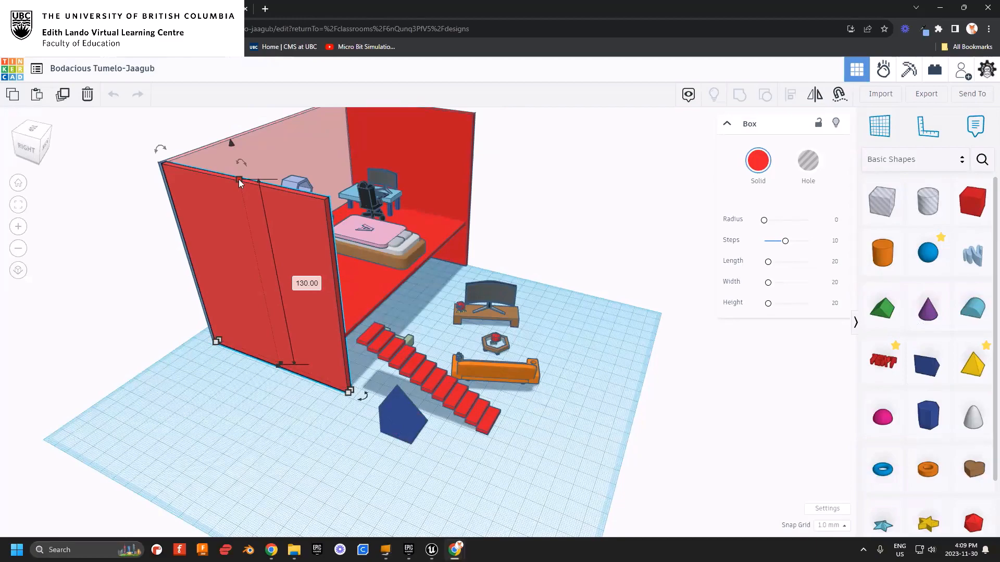
pyautogui.press('Delete')
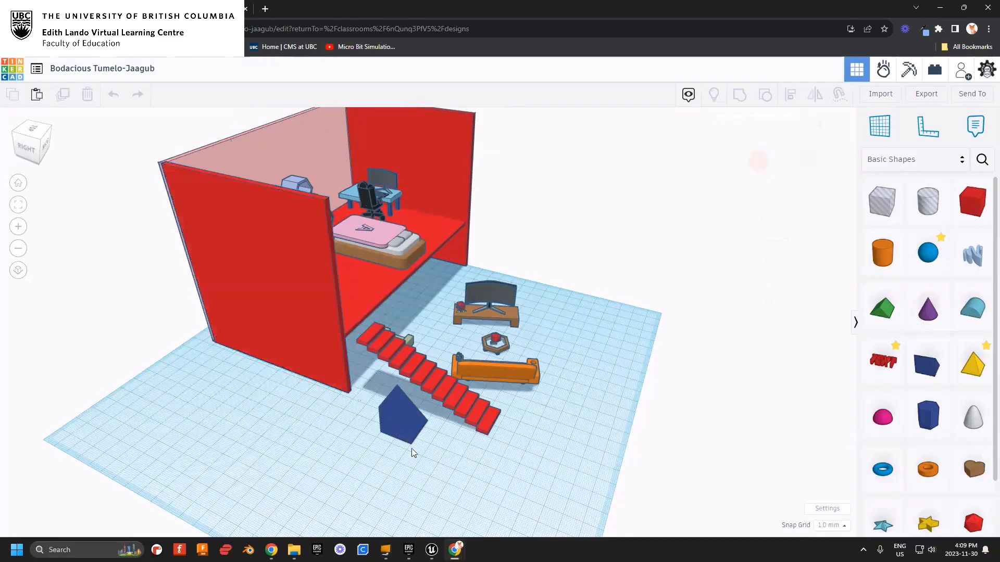
pyautogui.moveTo(411, 448); pyautogui.dragTo(180, 80, button='right')
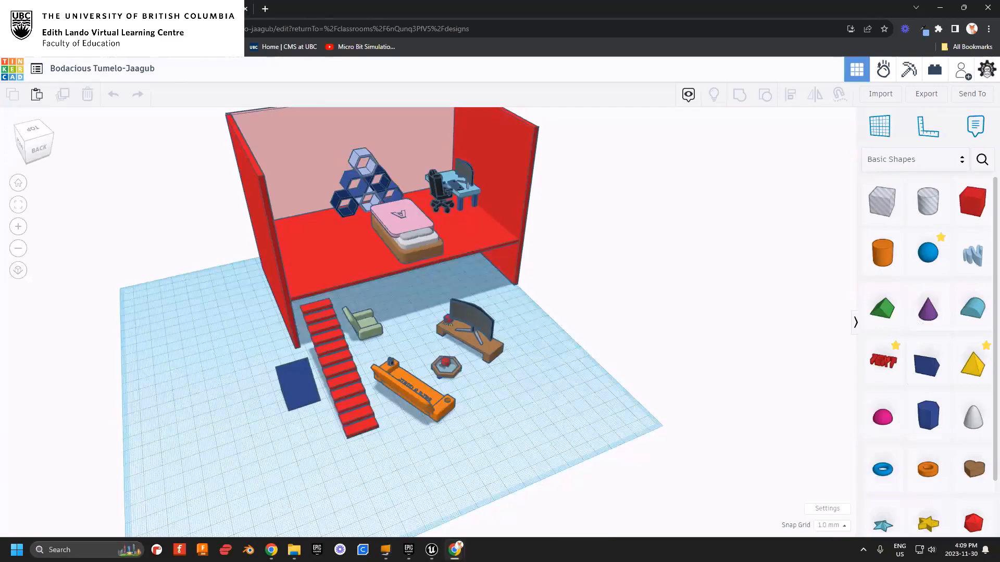
pyautogui.click(12, 69)
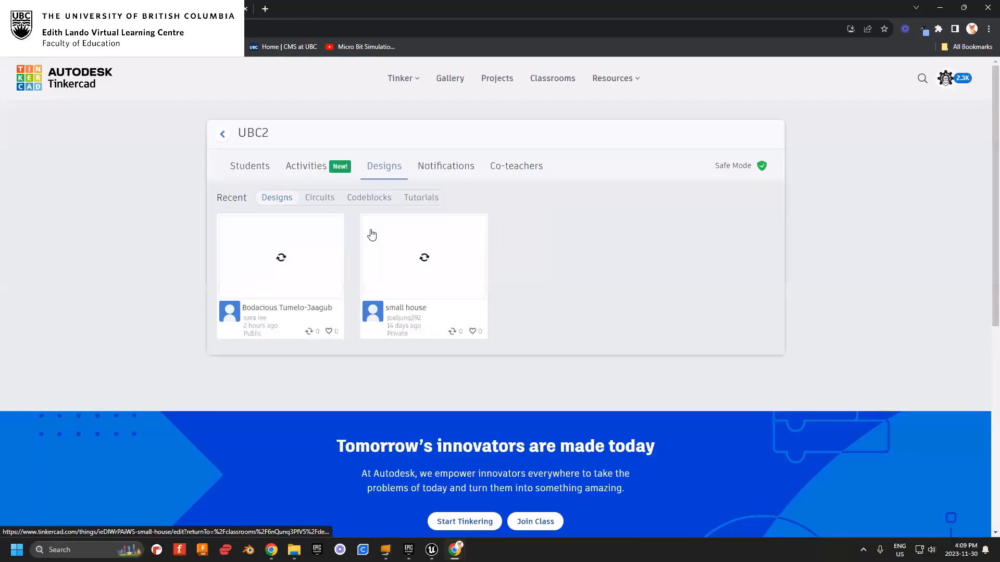
# - Reopen the class design small house and examine its stair wedges, upper floor and transparent walls from several sides
pyautogui.click(385, 229)
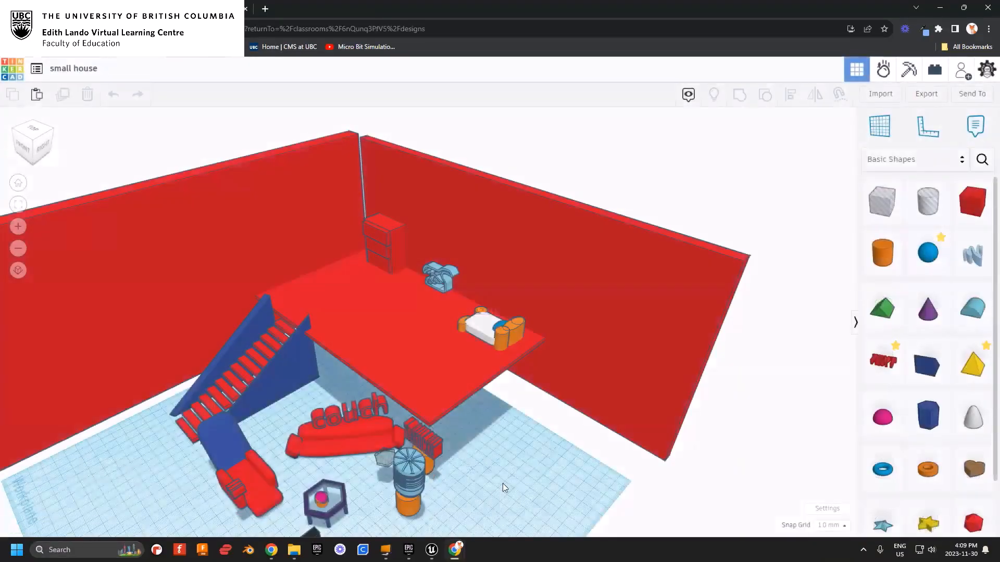
pyautogui.moveTo(502, 483); pyautogui.dragTo(315, 413, button='right')
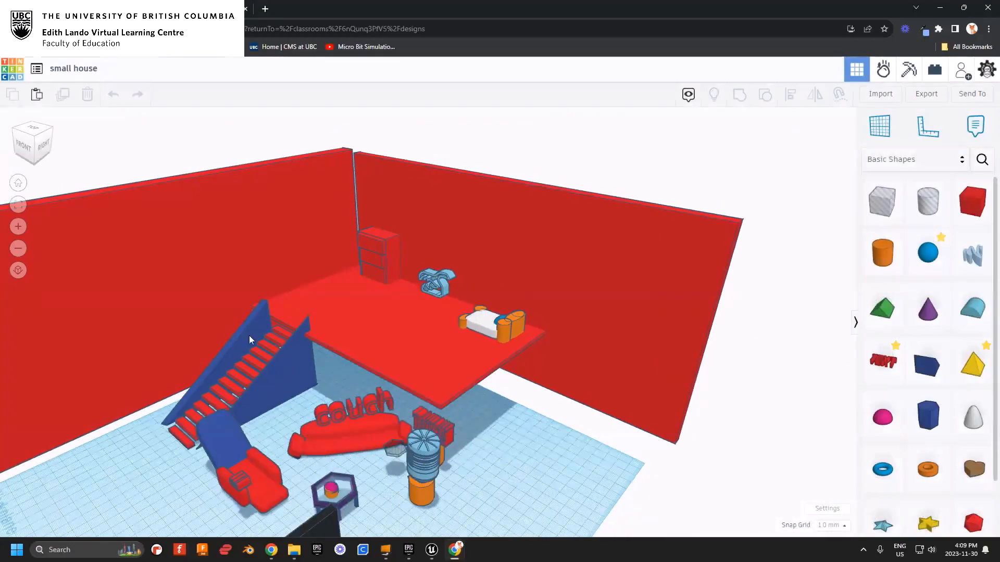
pyautogui.moveTo(280, 380)
pyautogui.mouseDown(button='right')
pyautogui.moveTo(461, 395)
pyautogui.moveTo(323, 394)
pyautogui.moveTo(222, 380)
pyautogui.moveTo(309, 389)
pyautogui.moveTo(302, 403)
pyautogui.moveTo(206, 382)
pyautogui.moveTo(221, 382)
pyautogui.moveTo(224, 339)
pyautogui.moveTo(314, 398)
pyautogui.moveTo(297, 305)
pyautogui.moveTo(365, 355)
pyautogui.moveTo(325, 390)
pyautogui.moveTo(472, 381)
pyautogui.moveTo(385, 411)
pyautogui.moveTo(507, 417)
pyautogui.moveTo(493, 435)
pyautogui.moveTo(537, 438)
pyautogui.mouseUp(button='right')
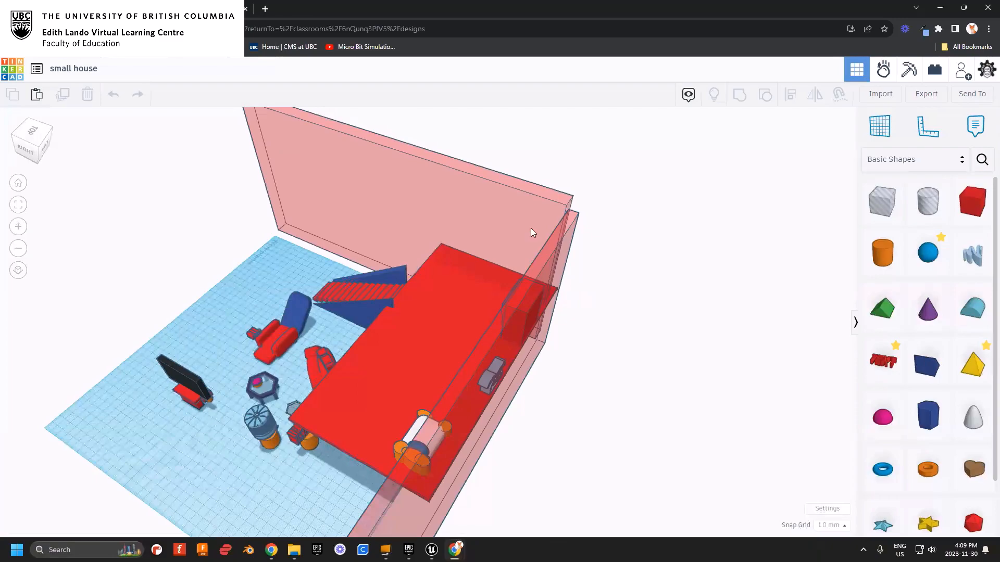
pyautogui.moveTo(614, 305); pyautogui.dragTo(636, 305, button='right')
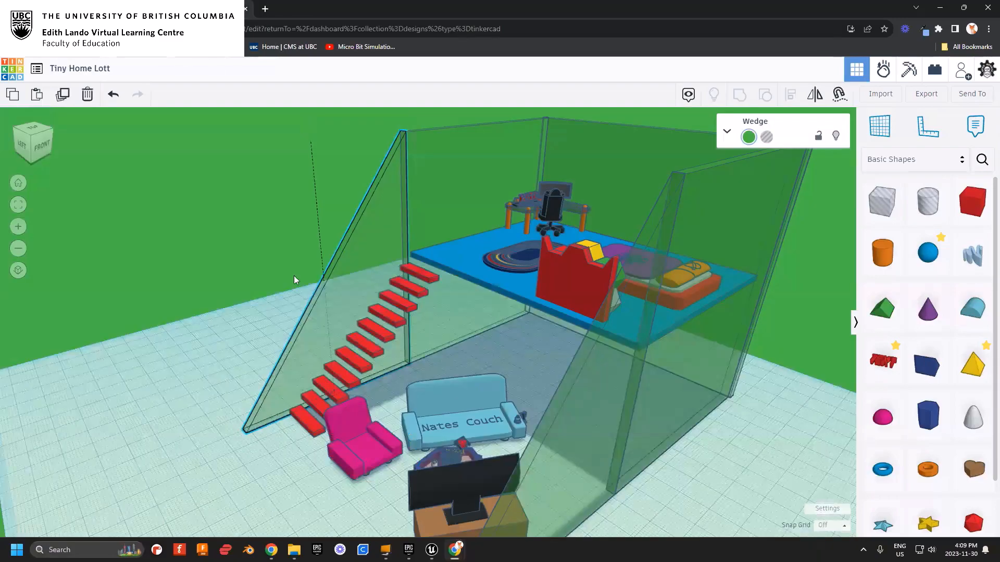
# - Switch to the Tiny Home Lott design and test selecting its ground-floor furniture individually and as an area, clearing the selection
pyautogui.moveTo(294, 276); pyautogui.dragTo(367, 279, button='right')
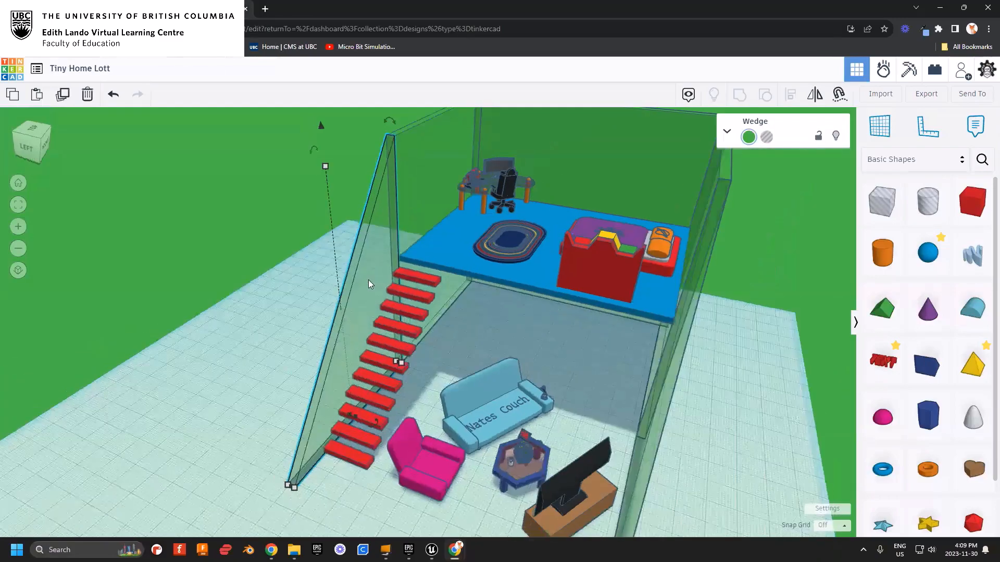
pyautogui.click(475, 401)
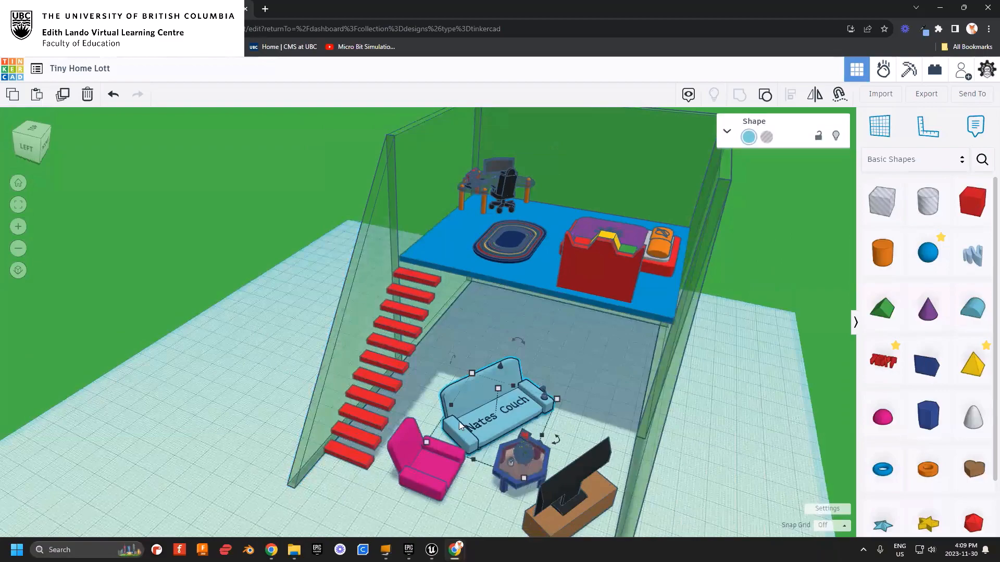
pyautogui.keyDown('shift'); pyautogui.click(430, 473); pyautogui.keyUp('shift')
pyautogui.click(392, 499)
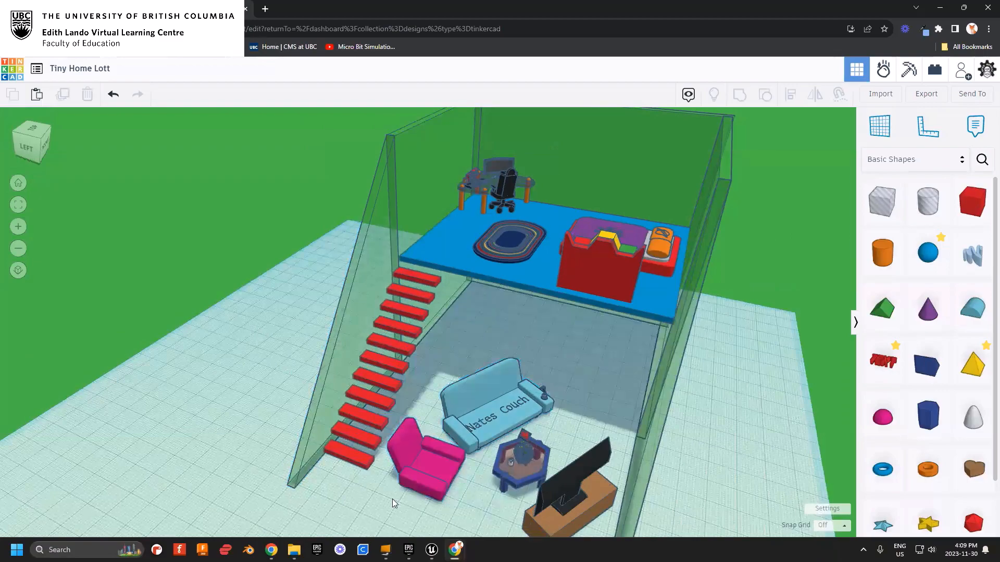
pyautogui.moveTo(360, 494); pyautogui.dragTo(675, 453, button='right')
pyautogui.moveTo(674, 453); pyautogui.dragTo(553, 304)
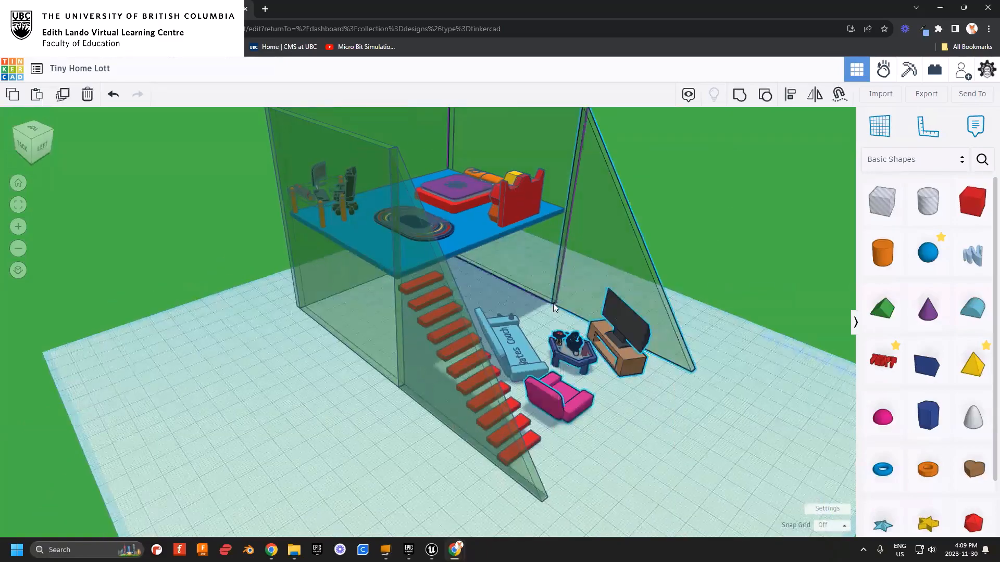
pyautogui.click(656, 440)
# - Select the TV stand, coffee table and Nates Couch together, and clear the selection
pyautogui.moveTo(655, 439); pyautogui.dragTo(588, 394, button='right')
pyautogui.click(589, 397)
pyautogui.keyDown('shift'); pyautogui.click(554, 362); pyautogui.keyUp('shift')
pyautogui.keyDown('shift'); pyautogui.click(524, 332); pyautogui.keyUp('shift')
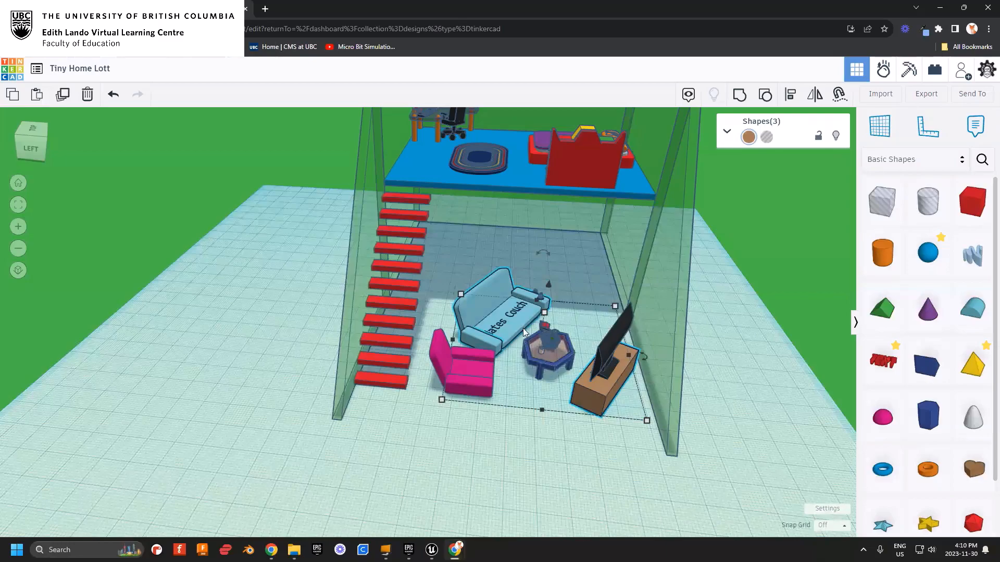
pyautogui.click(325, 227)
pyautogui.moveTo(279, 210); pyautogui.dragTo(317, 218, button='right')
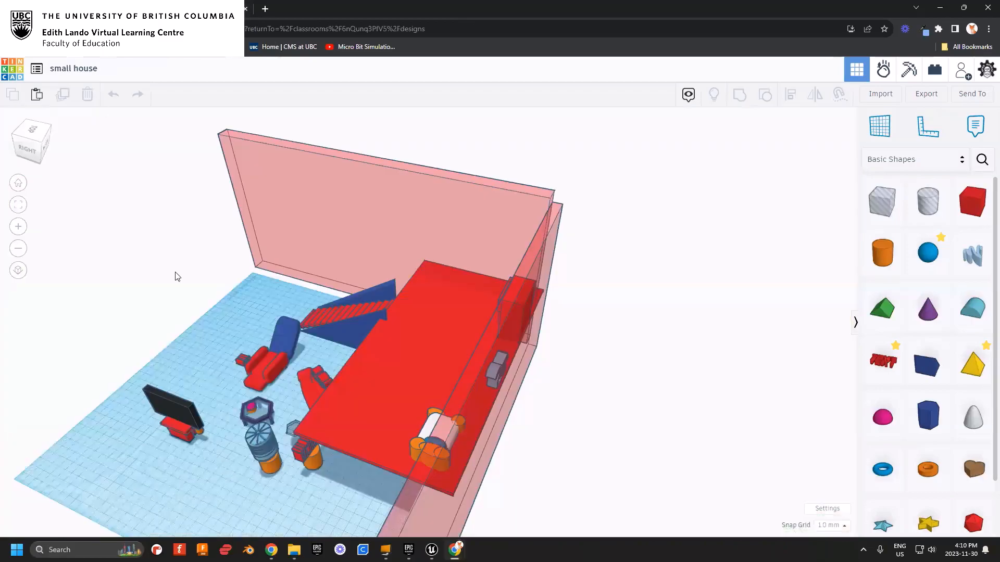
# - Switch to small house, view it from the front, and open Bodacious Tumelo-Jaagub from the UBC2 classroom's designs
pyautogui.moveTo(177, 276); pyautogui.dragTo(455, 243, button='right')
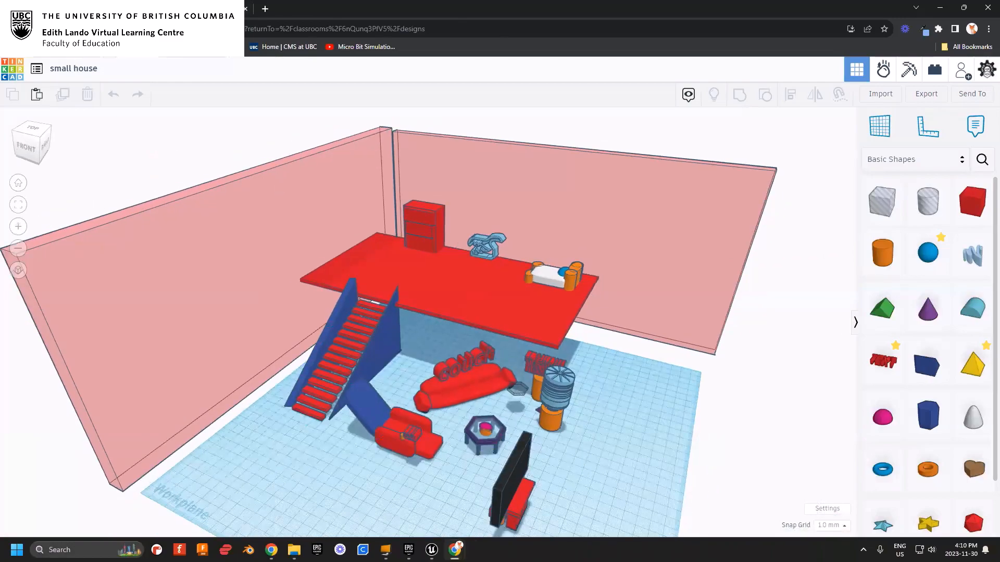
pyautogui.hotkey('alt', 'Left')
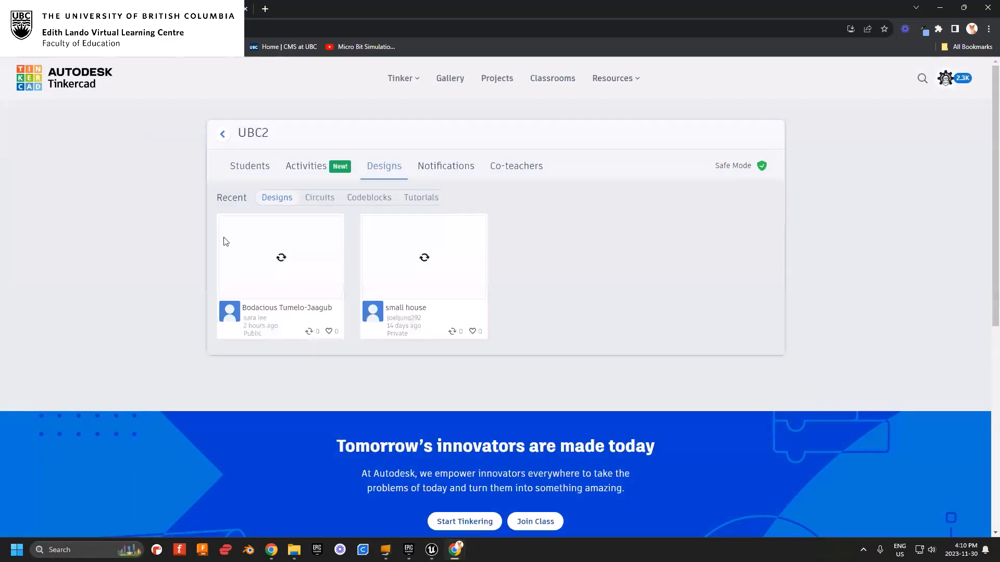
pyautogui.click(244, 228)
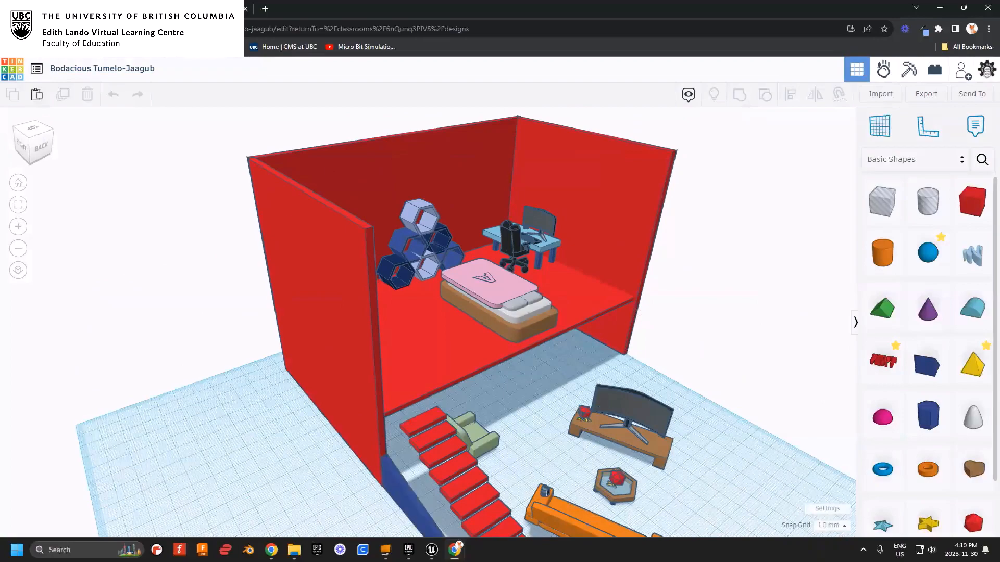
# - Copy the web address of the Bodacious Tumelo-Jaagub design and load it in a new browser tab
pyautogui.rightClick(11, 29)
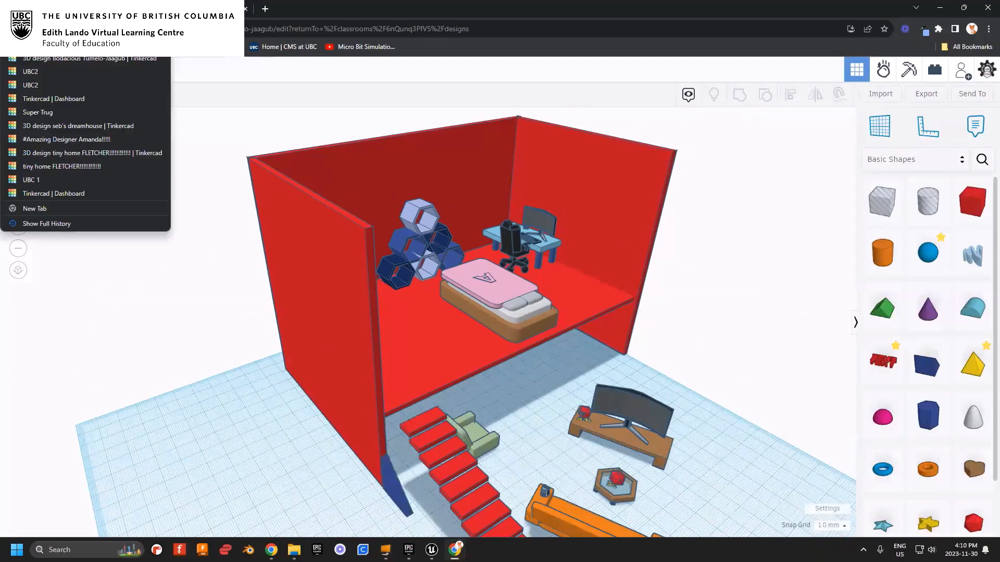
pyautogui.click(156, 28)
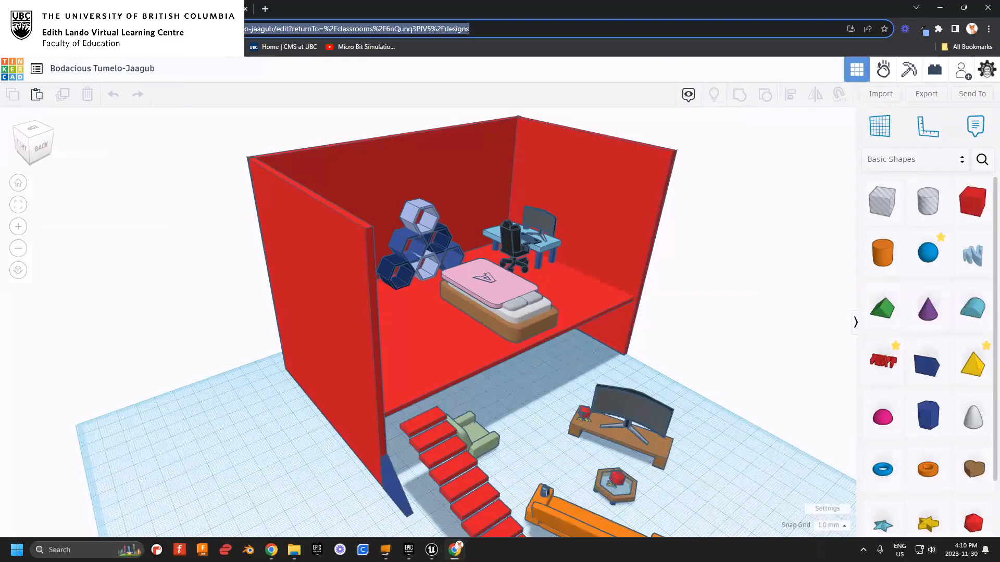
pyautogui.click(265, 9)
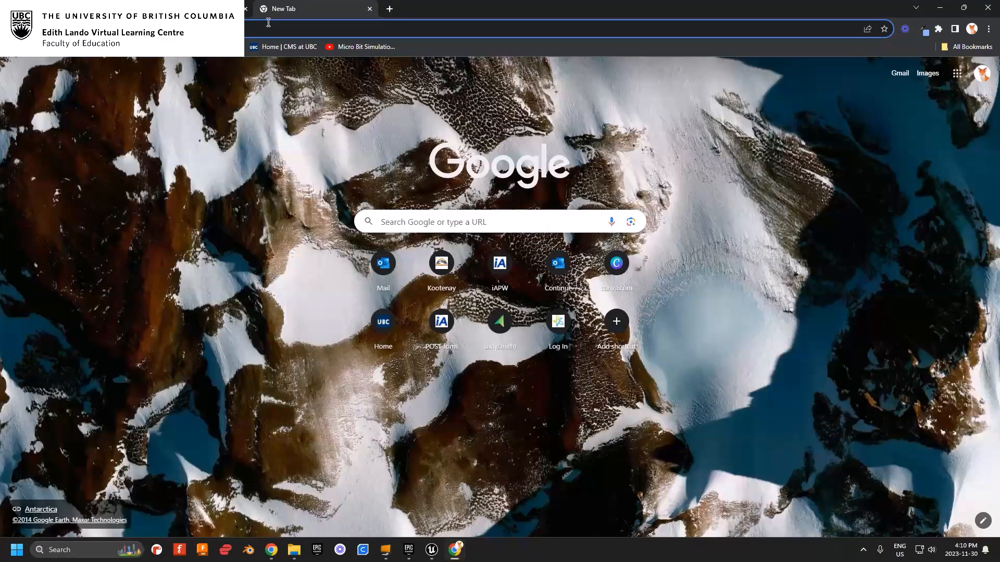
pyautogui.click(268, 22)
pyautogui.hotkey('ctrl', 'v')
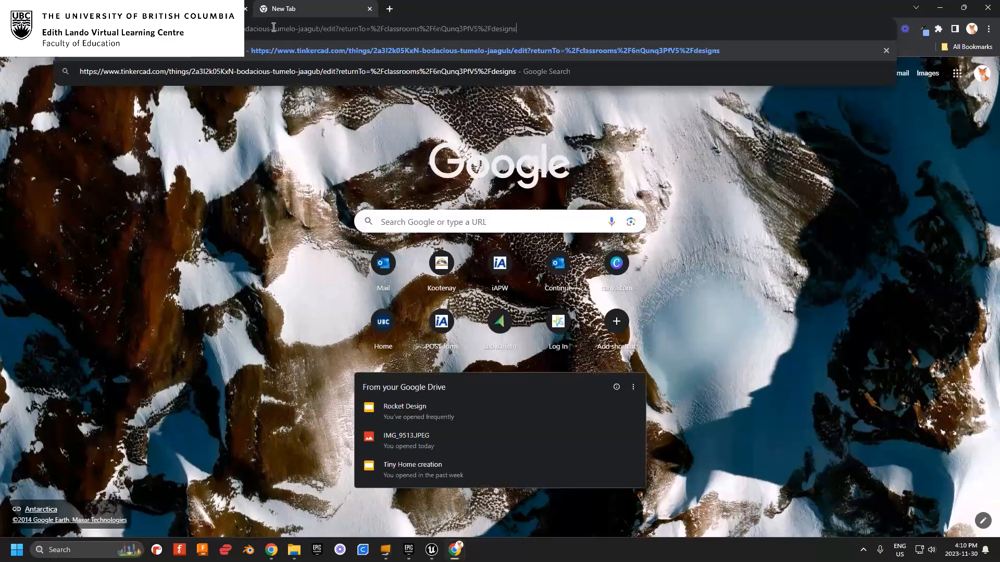
pyautogui.press('Return')
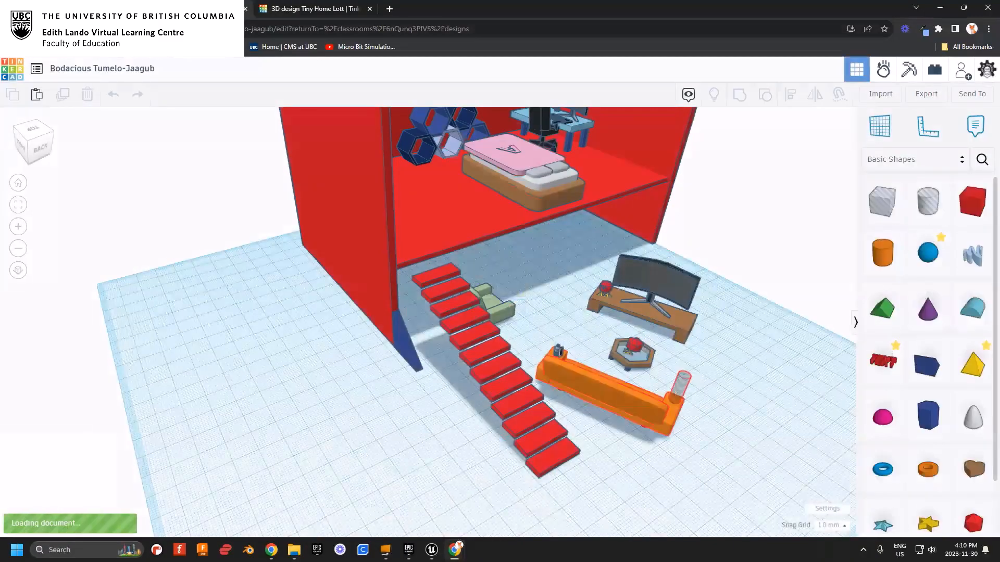
# - Return to the original browser tab, go back to the UBC2 classroom's designs and open small house there
pyautogui.hotkey('ctrl', 'shift', 'Tab')
pyautogui.click(9, 66)
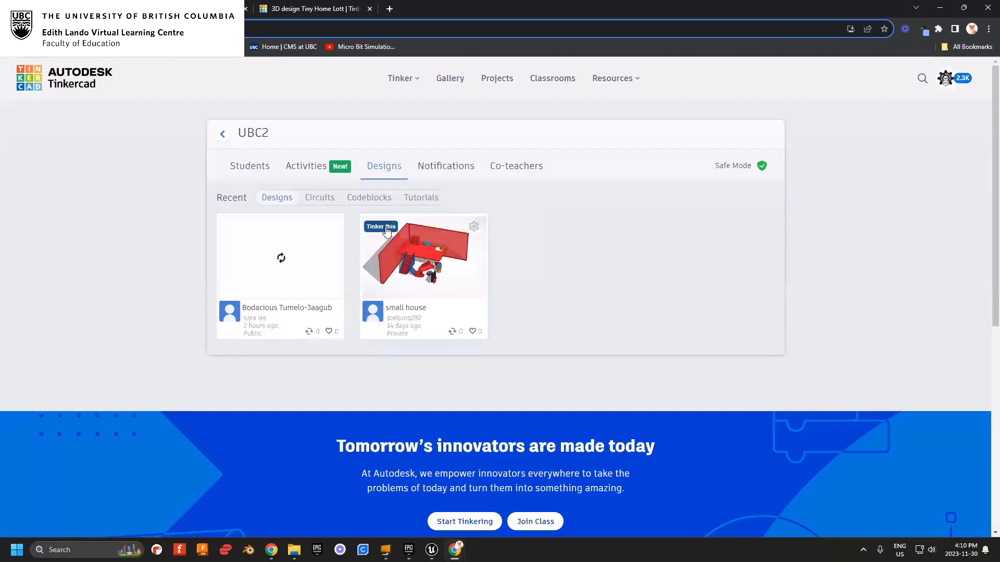
pyautogui.click(385, 227)
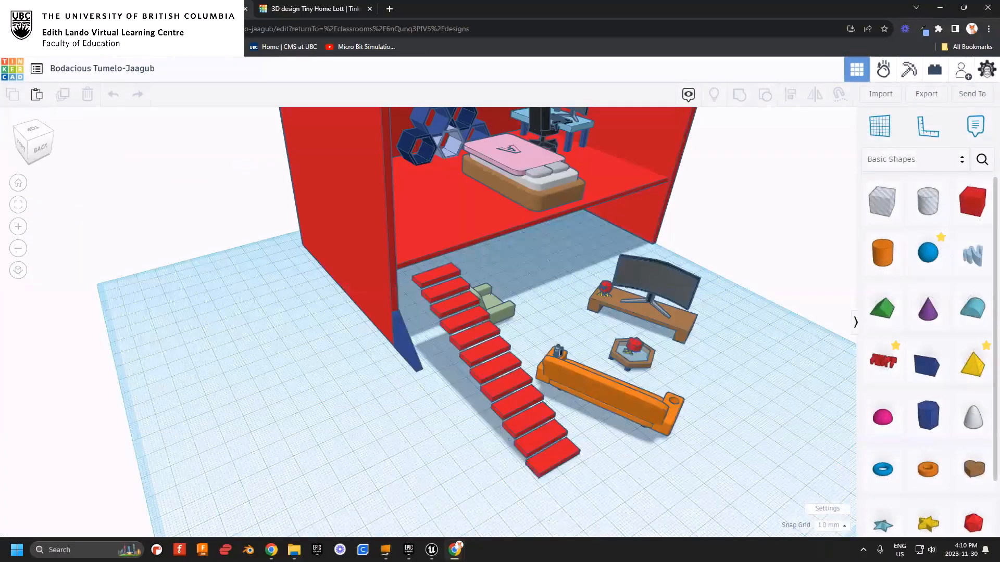
# - Compare the walls and stairs of Bodacious Tumelo-Jaagub, Tiny Home Lott and small house across the open browser tabs
pyautogui.moveTo(259, 204); pyautogui.dragTo(217, 333, button='middle')
pyautogui.scroll(-3, 229, 328)
pyautogui.moveTo(255, 298); pyautogui.dragTo(219, 275, button='middle')
pyautogui.scroll(-1, 197, 304)
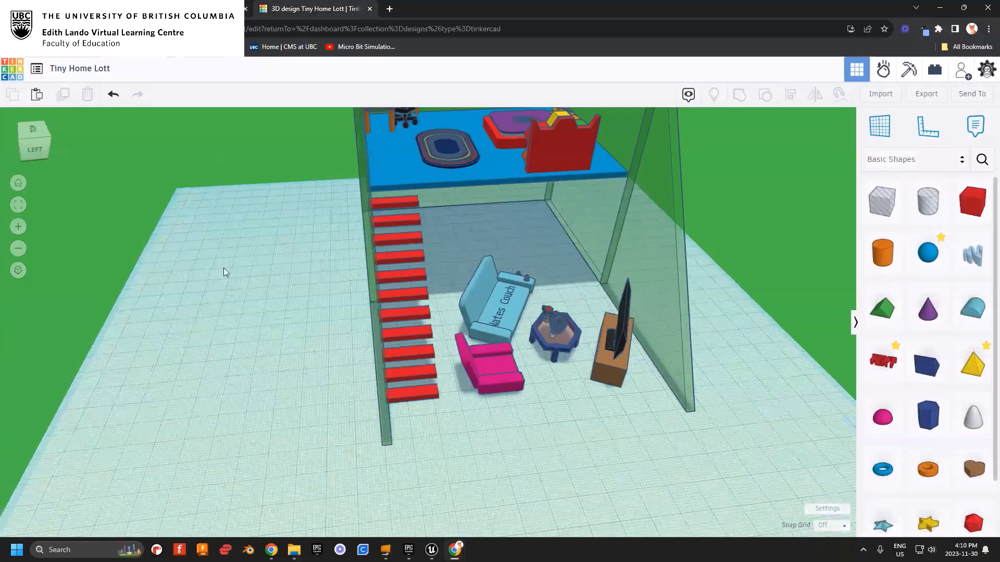
pyautogui.moveTo(223, 268); pyautogui.dragTo(230, 133, button='right')
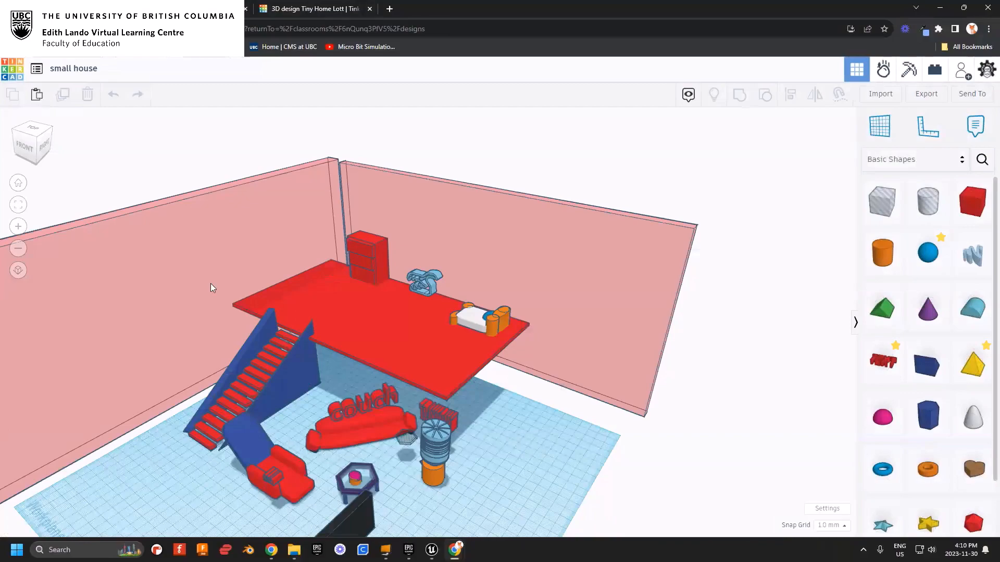
# - View small house from another angle, switch to Bodacious Tumelo-Jaagub, and inspect the blue wedge beside its stairs
pyautogui.moveTo(211, 283); pyautogui.dragTo(380, 243, button='right')
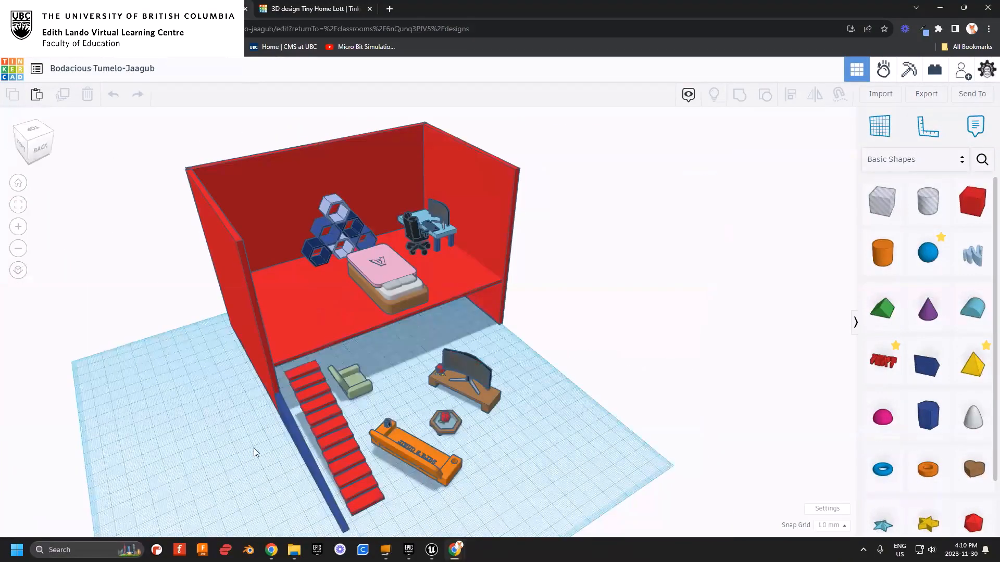
pyautogui.moveTo(254, 448); pyautogui.dragTo(380, 396, button='right')
pyautogui.click(369, 405)
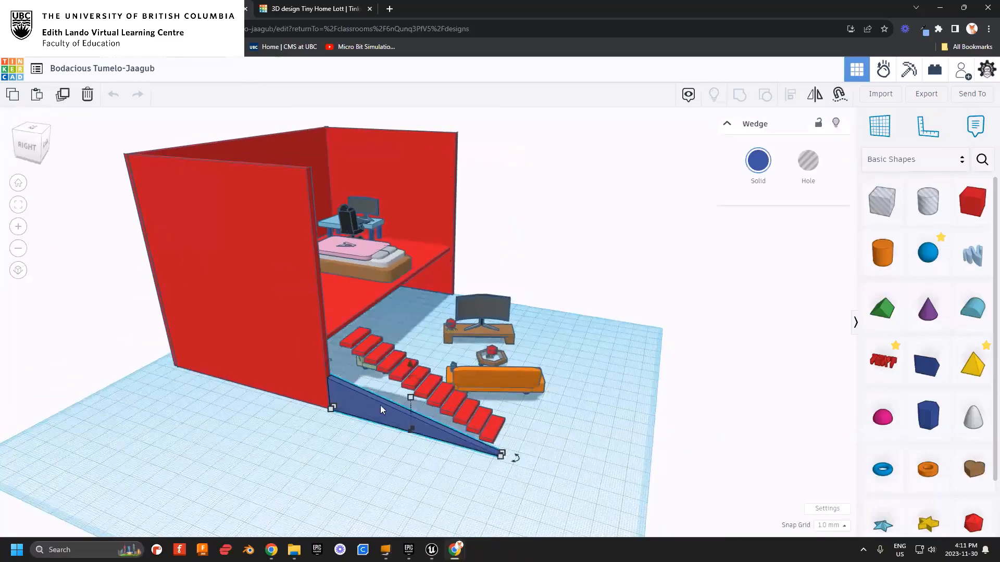
pyautogui.hotkey('ctrl', 'z')
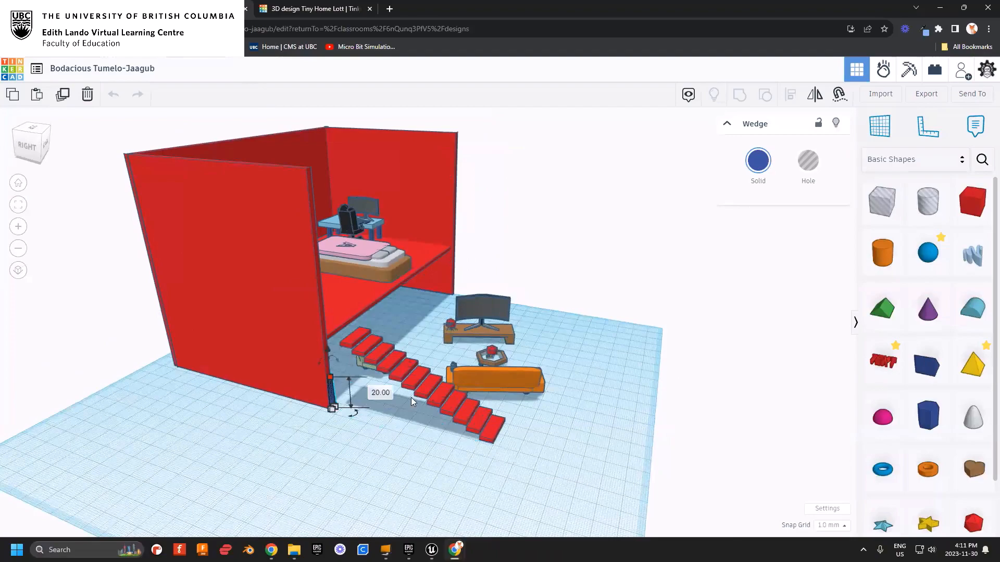
pyautogui.hotkey('ctrl', 'y')
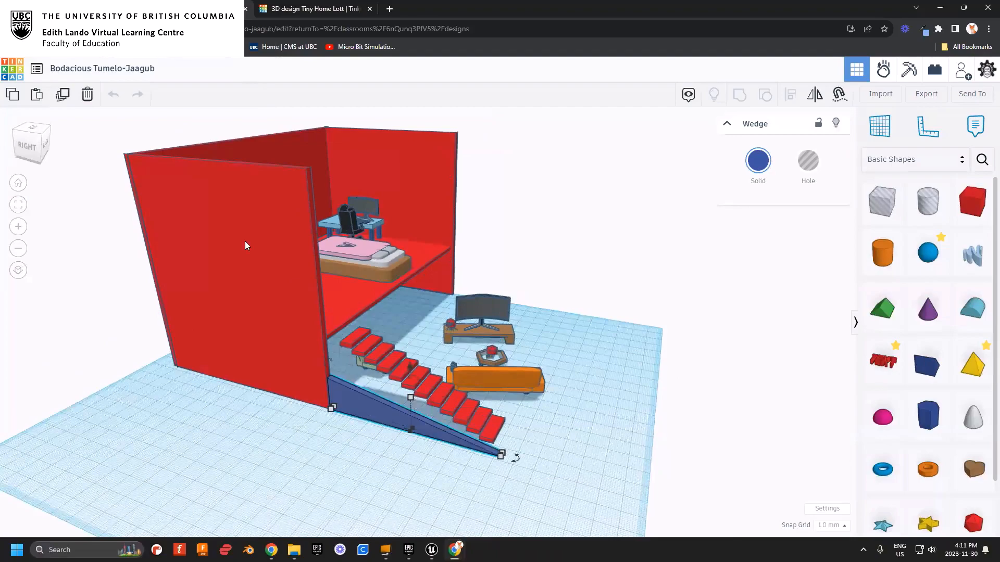
# - Select the red side wall by the stairs and examine how the blue wedge meets it from both sides
pyautogui.click(221, 179)
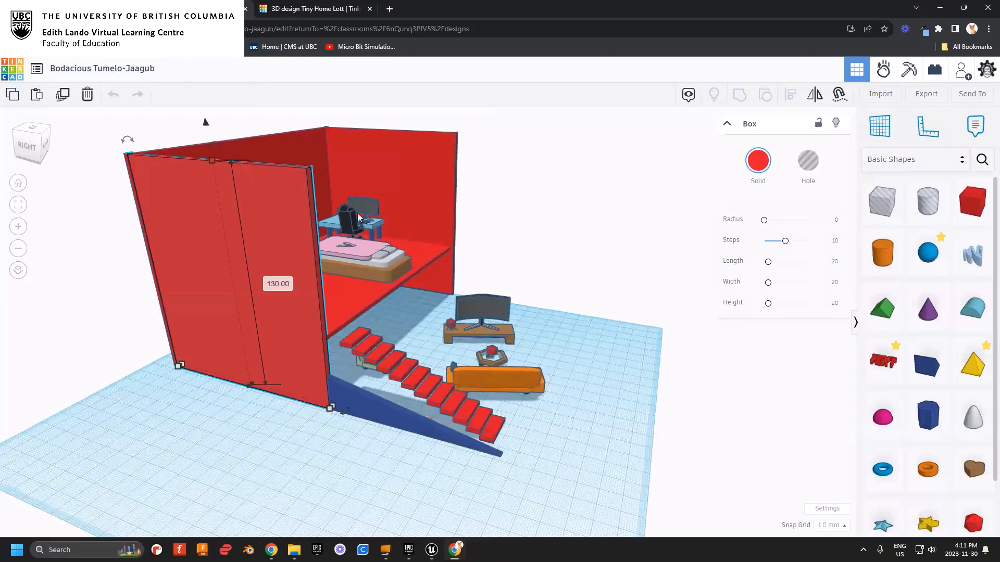
pyautogui.moveTo(560, 264); pyautogui.dragTo(290, 262, button='right')
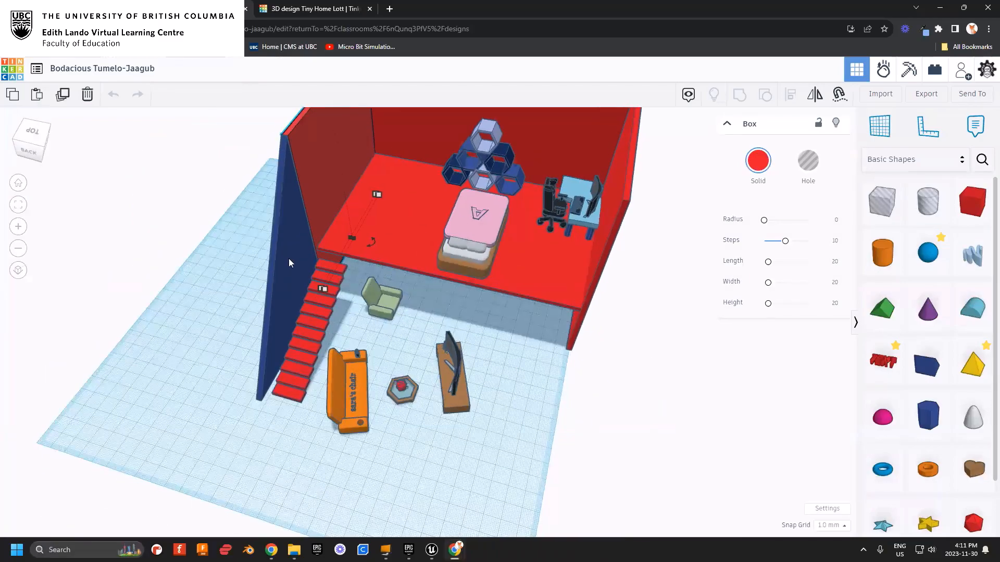
pyautogui.moveTo(612, 388); pyautogui.dragTo(445, 333, button='right')
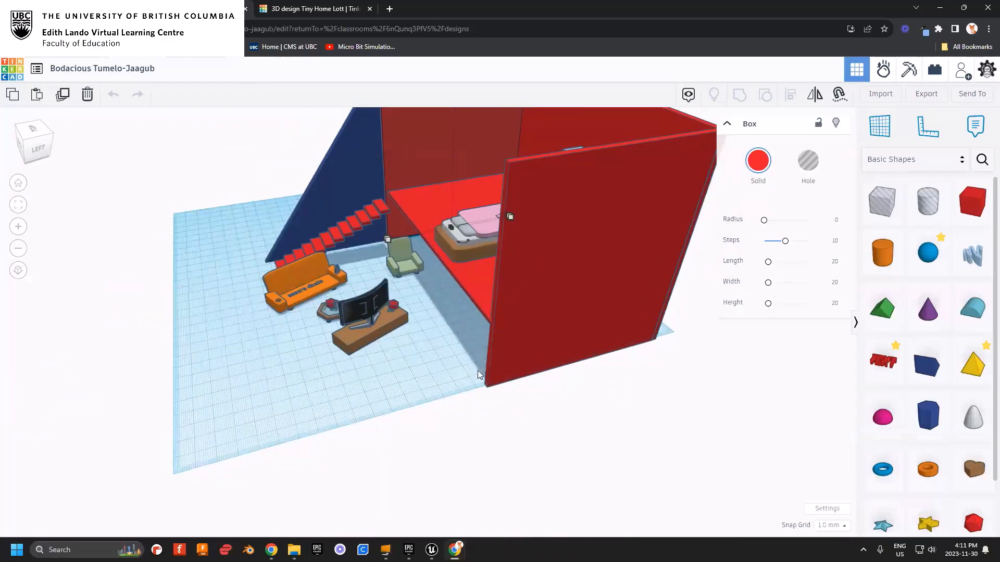
pyautogui.moveTo(435, 390); pyautogui.dragTo(524, 413, button='right')
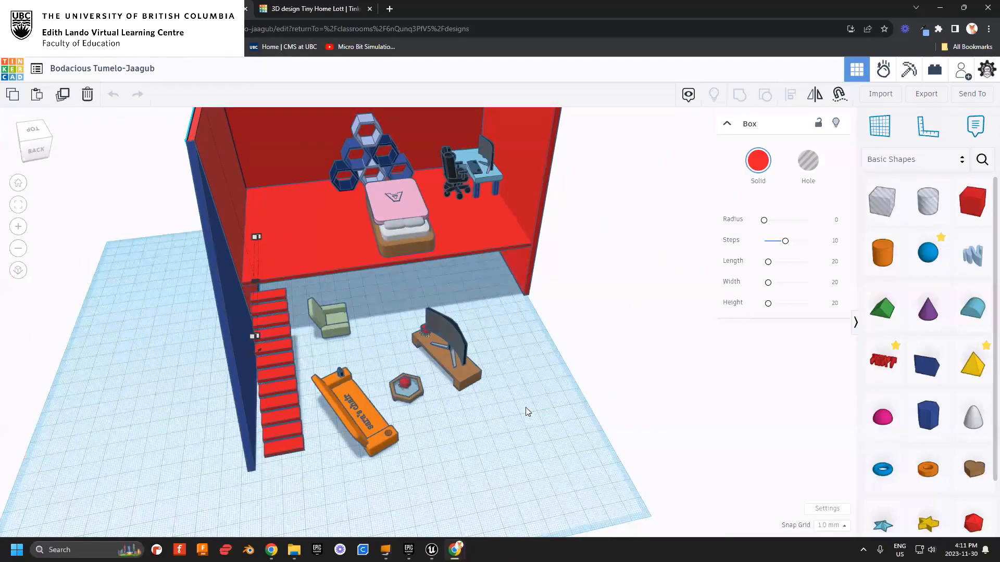
pyautogui.moveTo(520, 418); pyautogui.dragTo(248, 282, button='right')
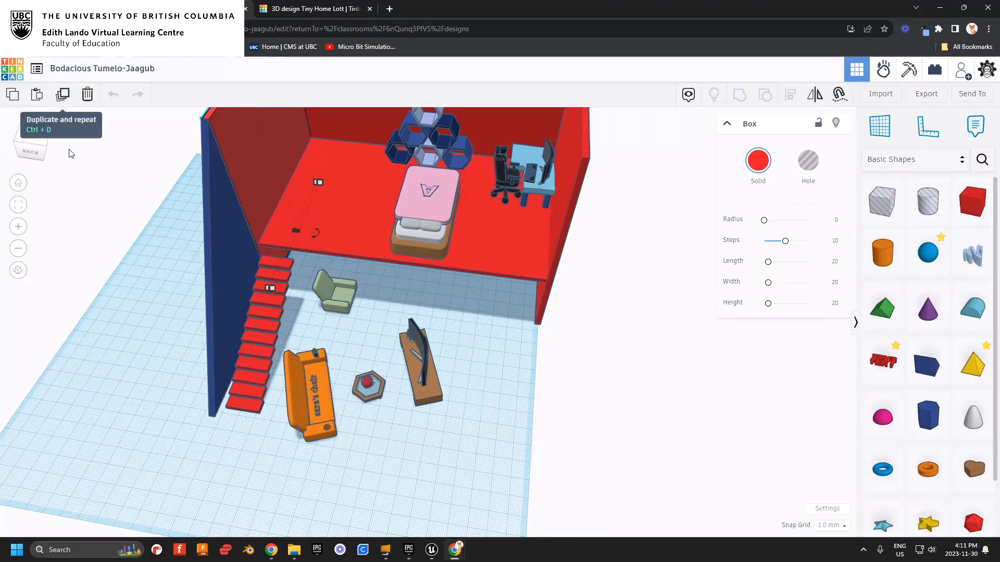
pyautogui.moveTo(511, 380); pyautogui.dragTo(613, 399, button='right')
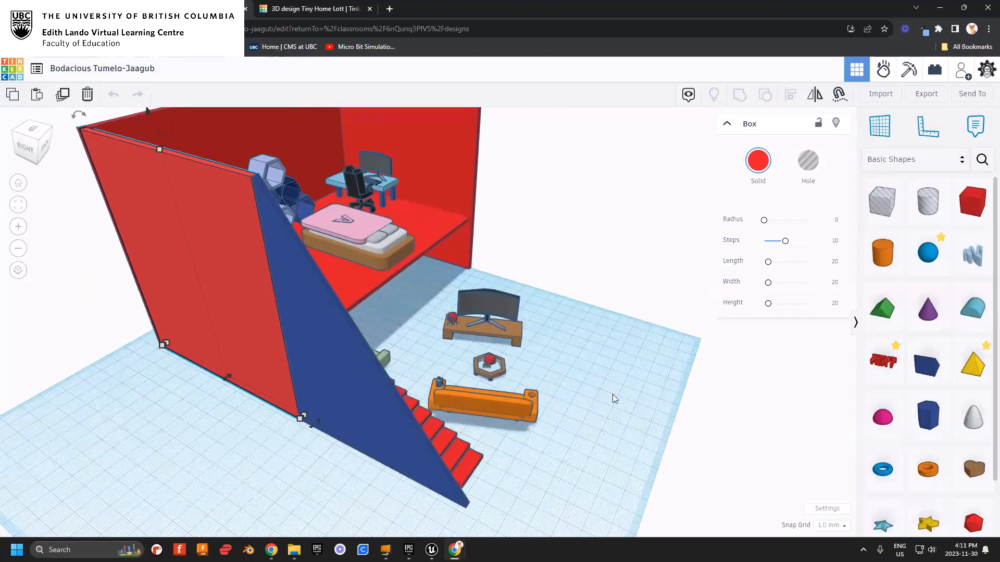
pyautogui.moveTo(651, 388); pyautogui.dragTo(618, 413, button='right')
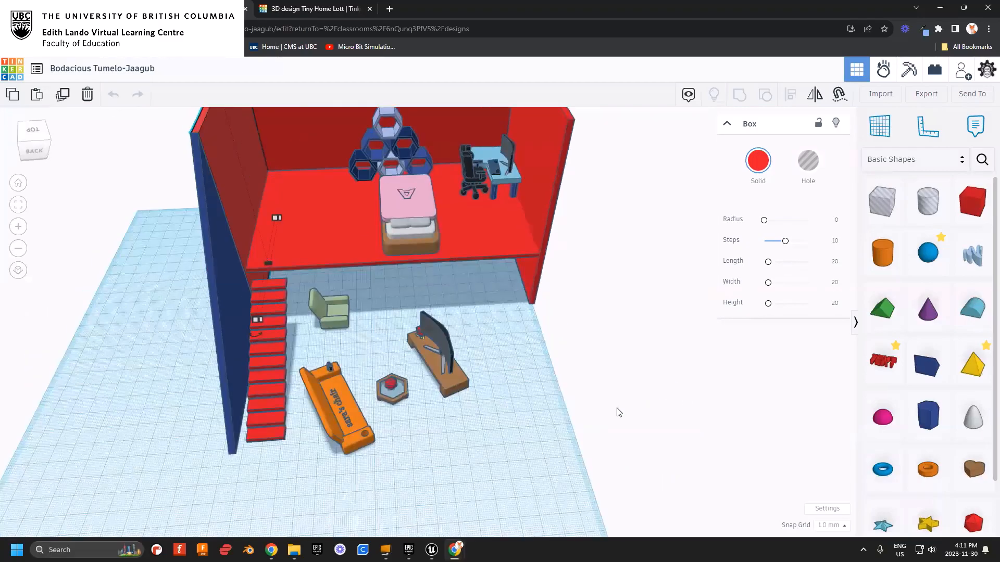
pyautogui.moveTo(599, 428); pyautogui.dragTo(463, 415, button='right')
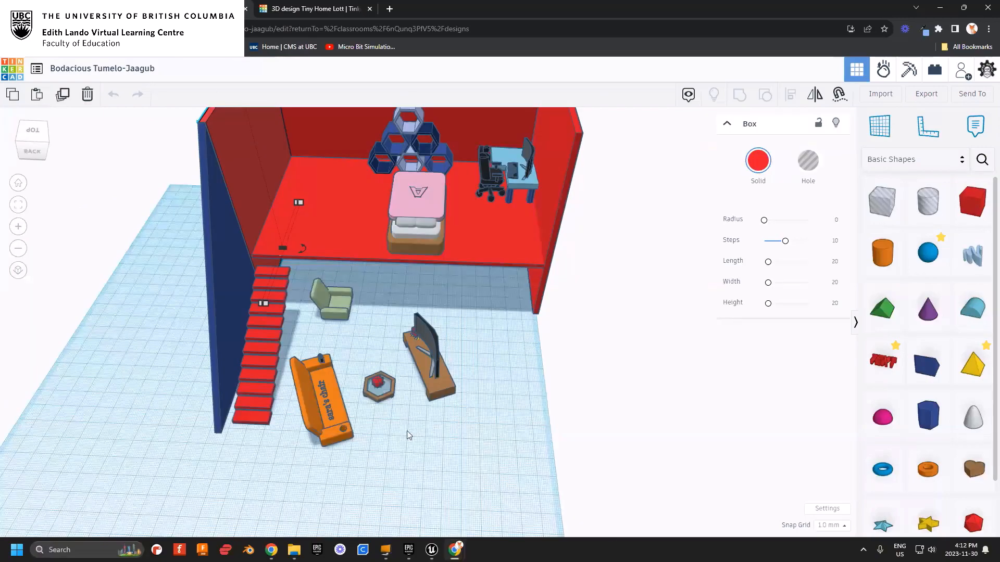
# - Deselect the wall and examine the stair-side wedge panel of Bodacious Tumelo-Jaagub and the open side opposite
pyautogui.click(409, 440)
pyautogui.moveTo(398, 460); pyautogui.dragTo(501, 441, button='right')
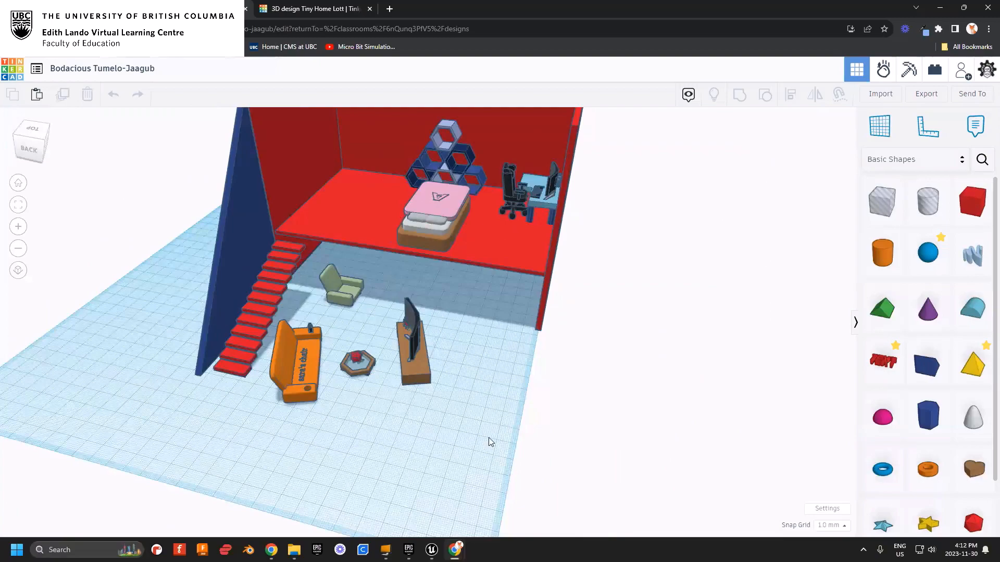
pyautogui.moveTo(473, 428)
pyautogui.mouseDown(button='right')
pyautogui.moveTo(509, 422)
pyautogui.moveTo(493, 462)
pyautogui.moveTo(495, 420)
pyautogui.moveTo(457, 433)
pyautogui.moveTo(481, 446)
pyautogui.moveTo(482, 429)
pyautogui.mouseUp(button='right')
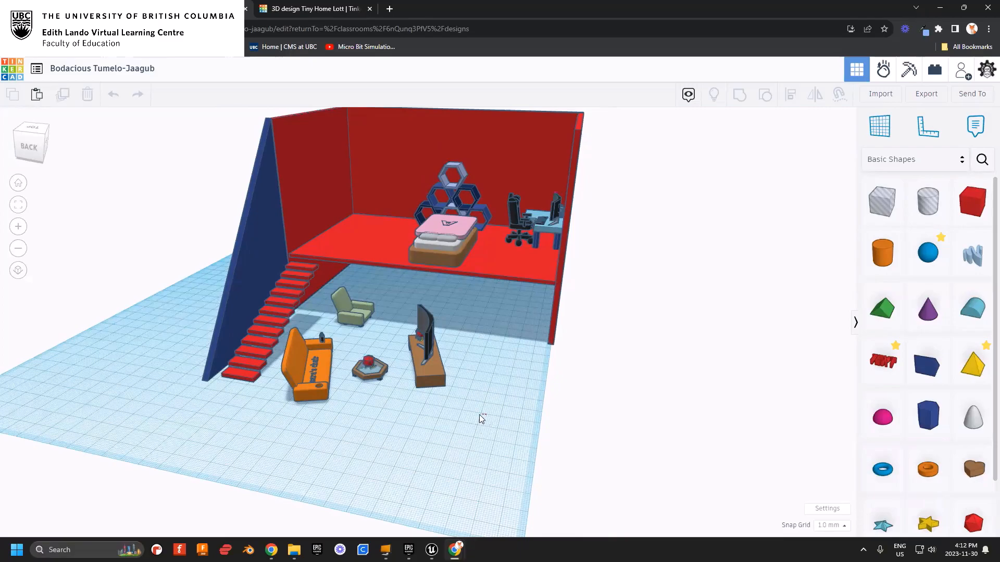
pyautogui.moveTo(470, 401); pyautogui.dragTo(611, 448, button='right')
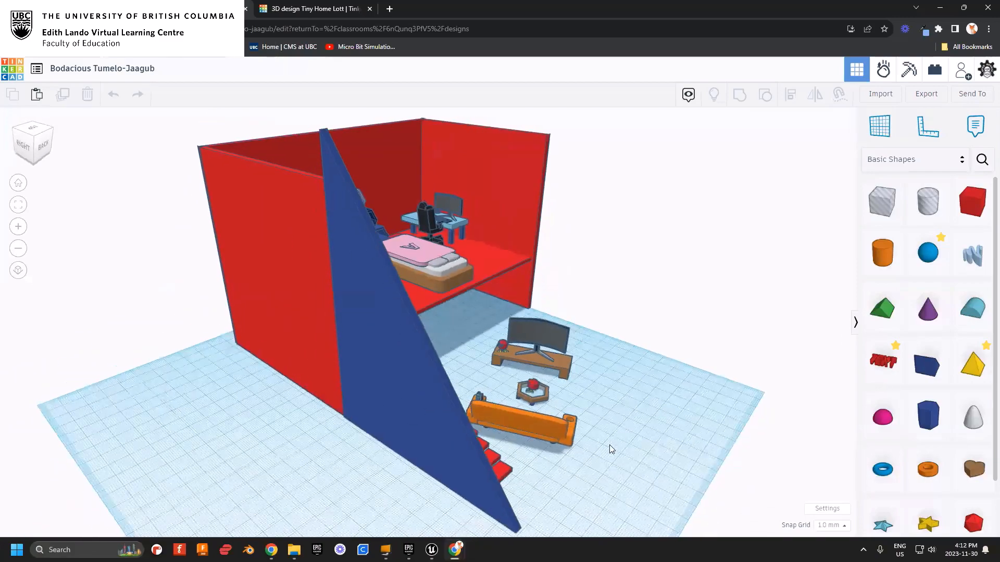
pyautogui.click(407, 358)
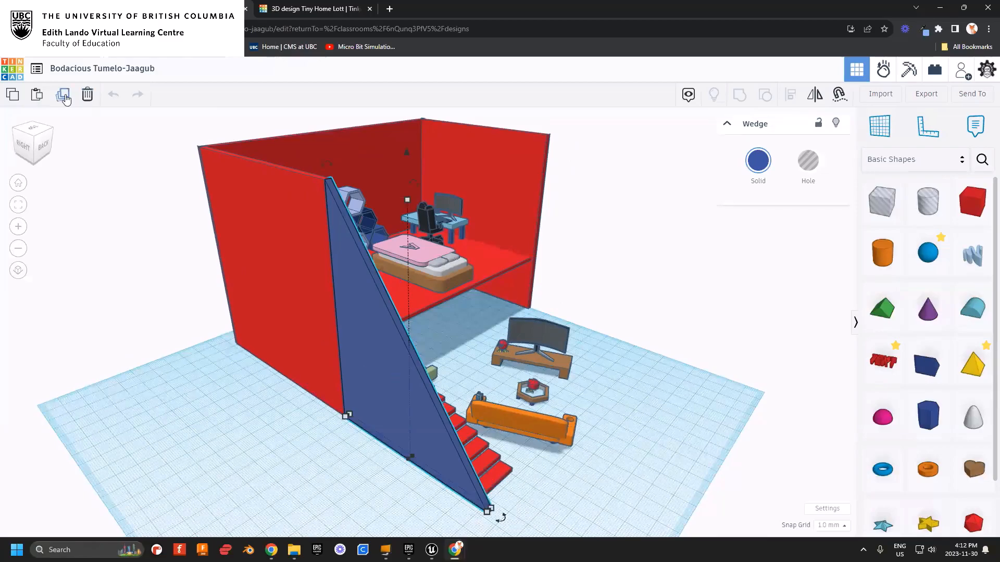
pyautogui.moveTo(675, 317); pyautogui.dragTo(457, 177, button='right')
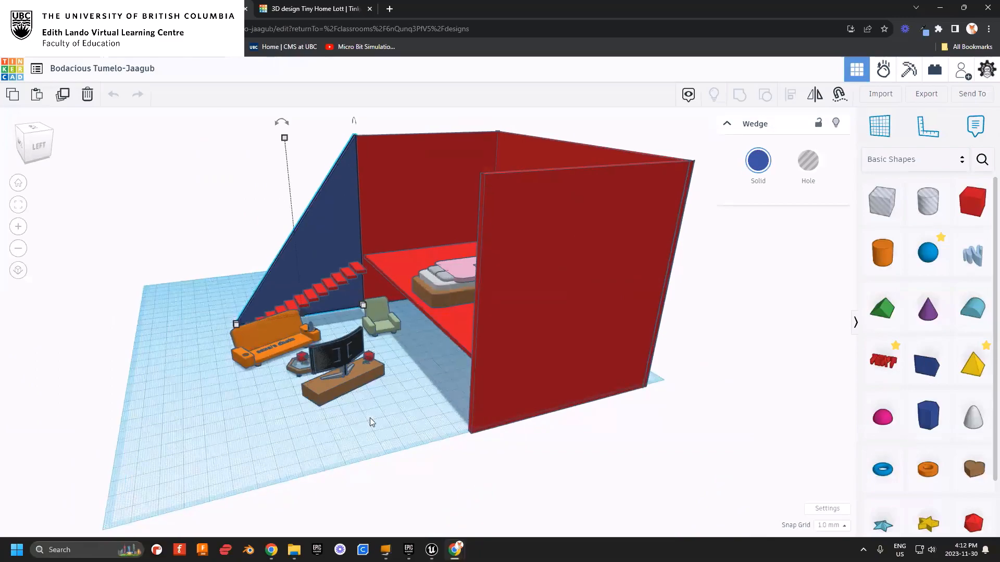
pyautogui.moveTo(332, 425); pyautogui.dragTo(396, 466, button='right')
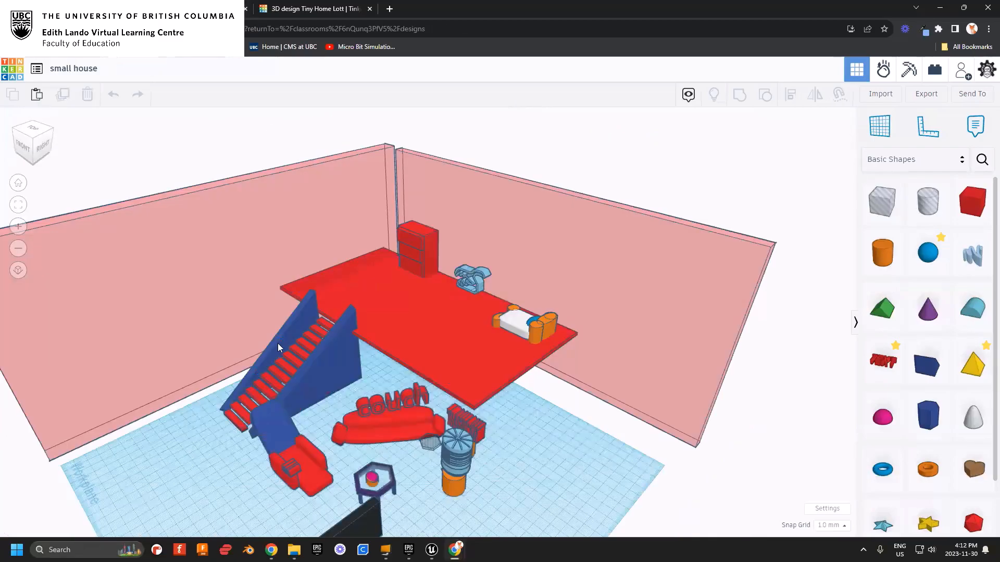
# - Inspect the wedges flanking the stairs in small house, then the two blue wedge panels in Bodacious Tumelo-Jaagub
pyautogui.click(277, 343)
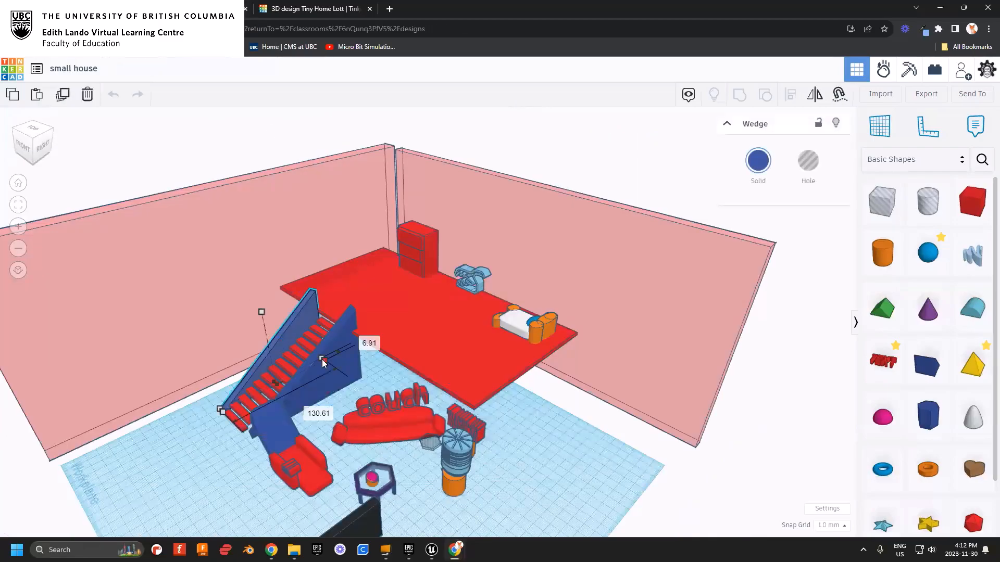
pyautogui.click(335, 345)
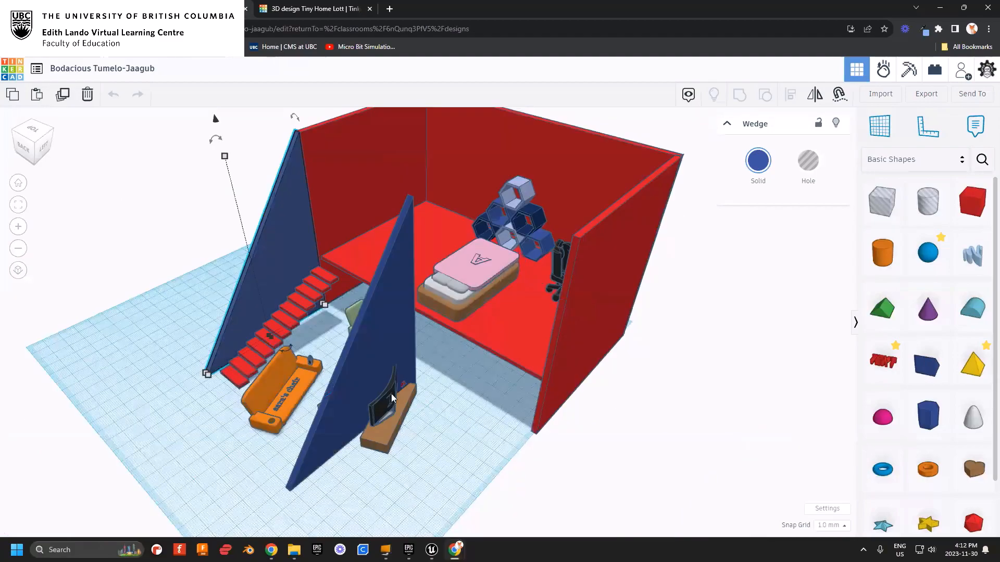
pyautogui.moveTo(347, 499); pyautogui.dragTo(364, 330, button='right')
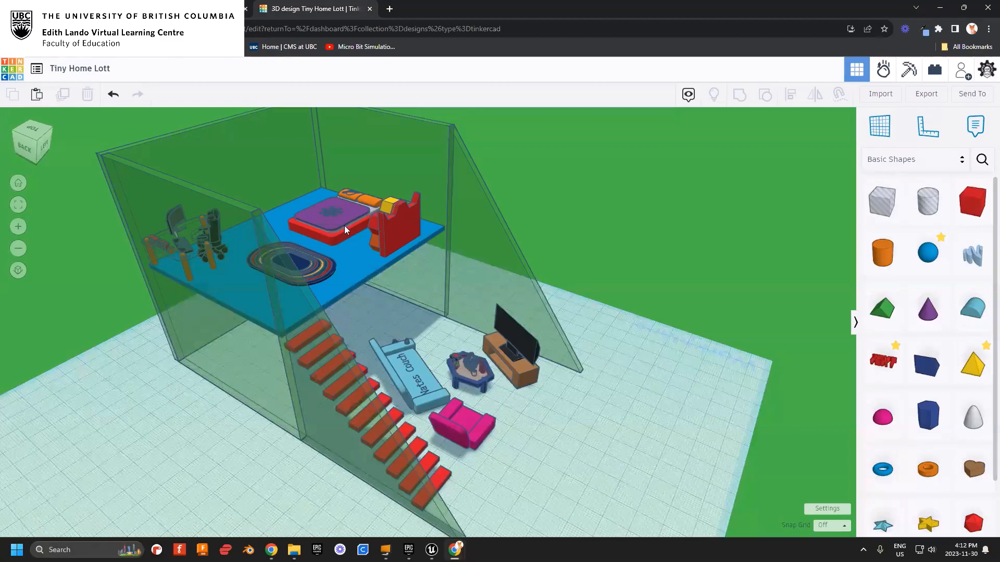
# - In Tiny Home Lott, try duplicating the wedge panel beside the TV, rotating the copy about 180° and shrinking it
pyautogui.moveTo(545, 427); pyautogui.dragTo(583, 420, button='right')
pyautogui.click(482, 237)
pyautogui.moveTo(483, 238); pyautogui.dragTo(448, 371, button='right')
pyautogui.moveTo(512, 341); pyautogui.dragTo(498, 298, button='middle')
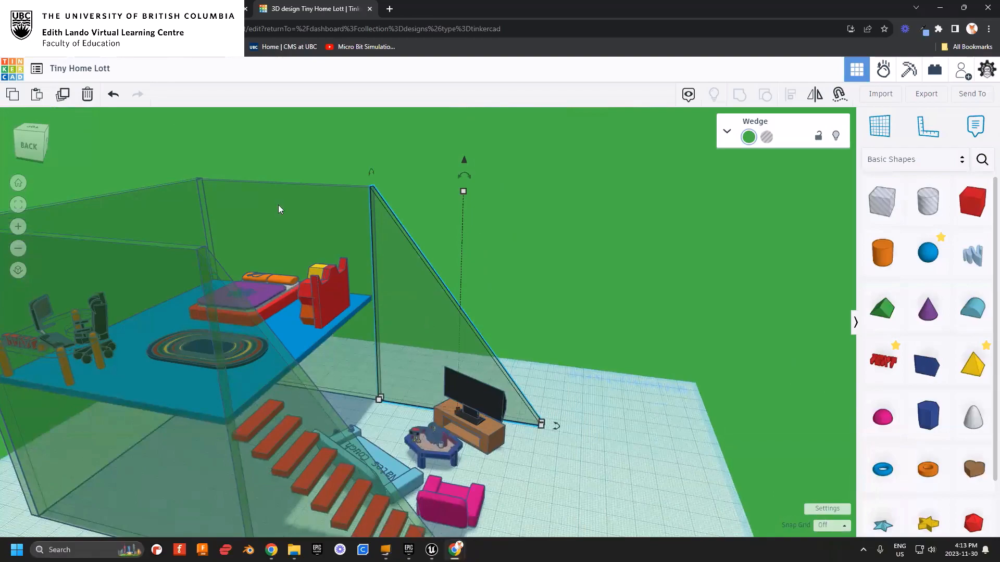
pyautogui.click(65, 98)
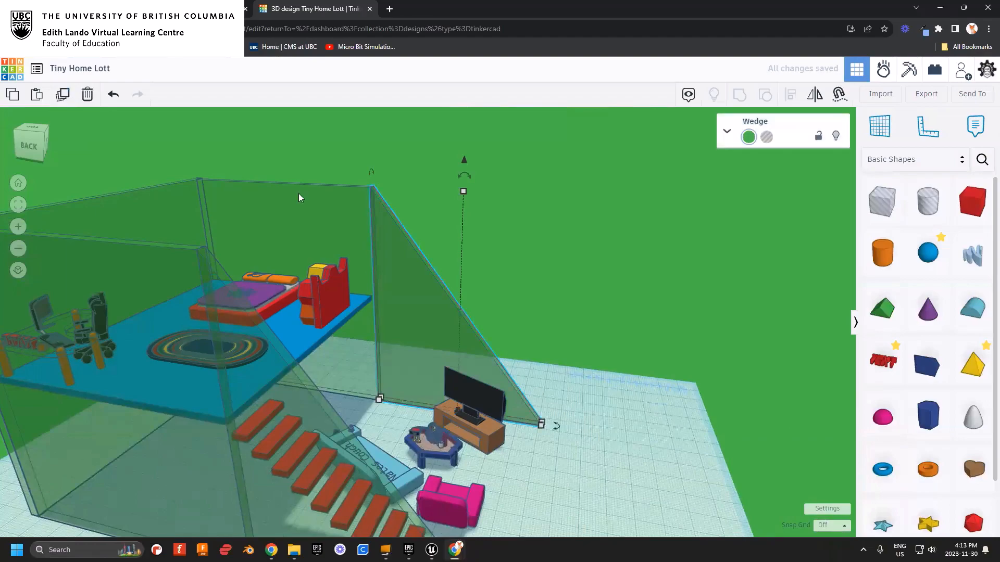
pyautogui.moveTo(462, 179)
pyautogui.moveTo(464, 177); pyautogui.dragTo(455, 445)
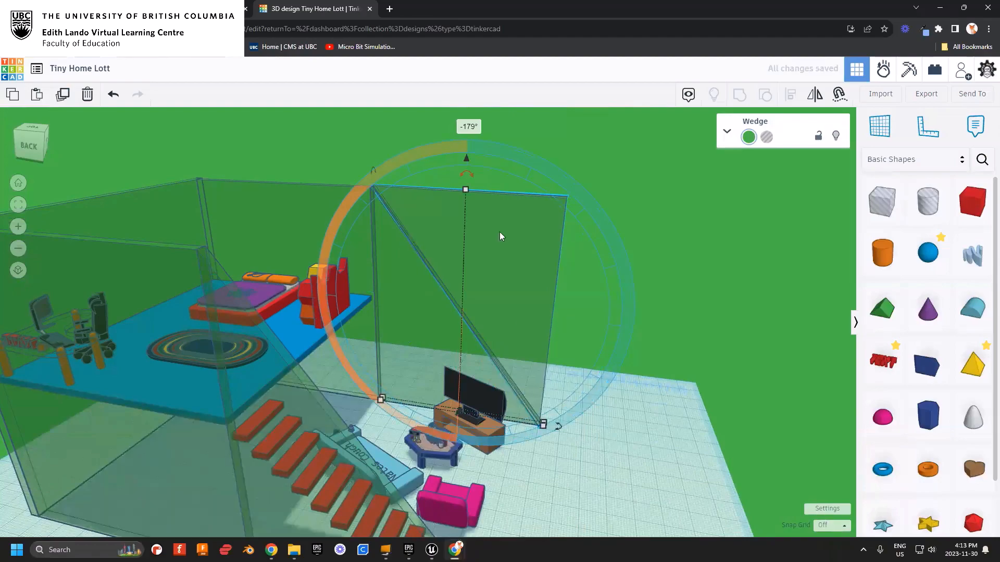
pyautogui.moveTo(465, 190); pyautogui.dragTo(534, 309)
pyautogui.moveTo(598, 351); pyautogui.dragTo(349, 314, button='right')
pyautogui.scroll(1, 349, 314)
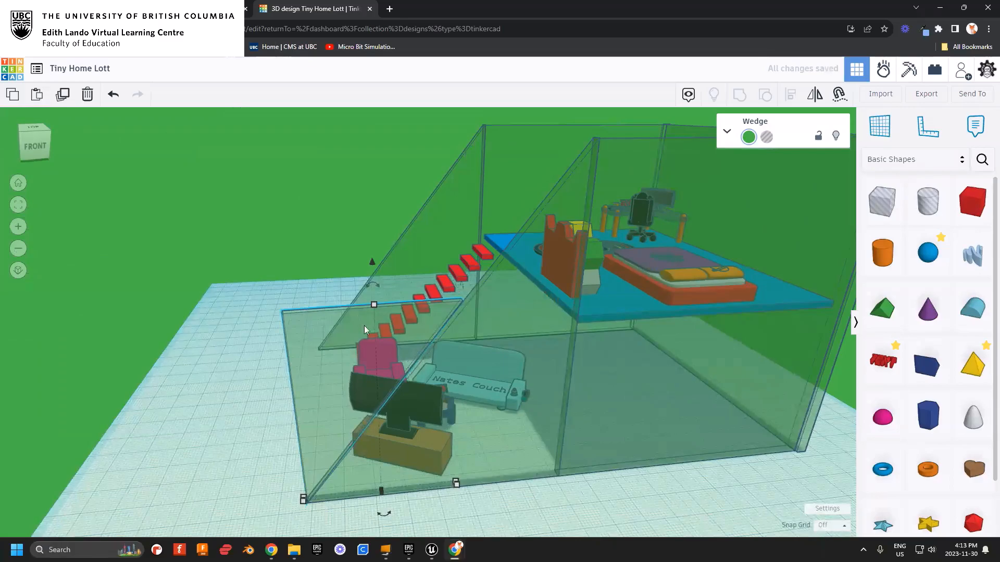
pyautogui.hotkey('ctrl', 'z')
# - Duplicate the green wedge panel beside the TV and rotate the copy half a turn so it points downward
pyautogui.moveTo(370, 330); pyautogui.dragTo(482, 364, button='right')
pyautogui.scroll(4, 481, 364)
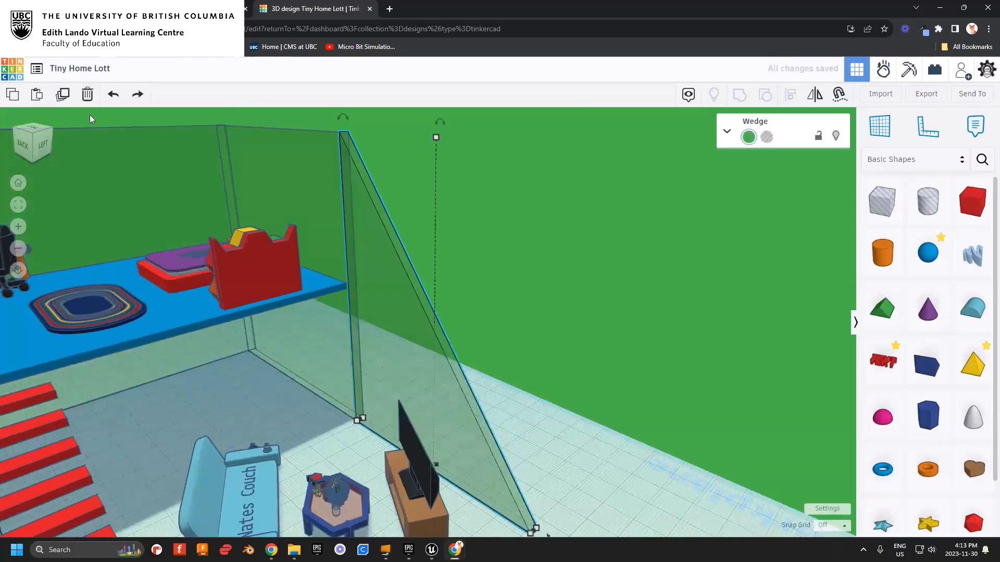
pyautogui.click(65, 95)
pyautogui.moveTo(316, 303); pyautogui.dragTo(442, 295, button='right')
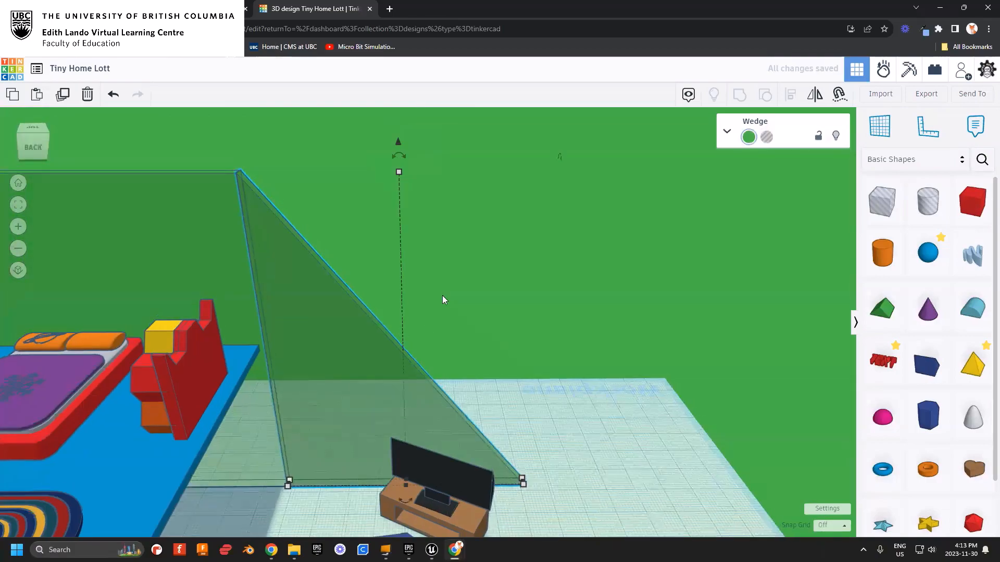
pyautogui.moveTo(410, 167); pyautogui.dragTo(429, 461)
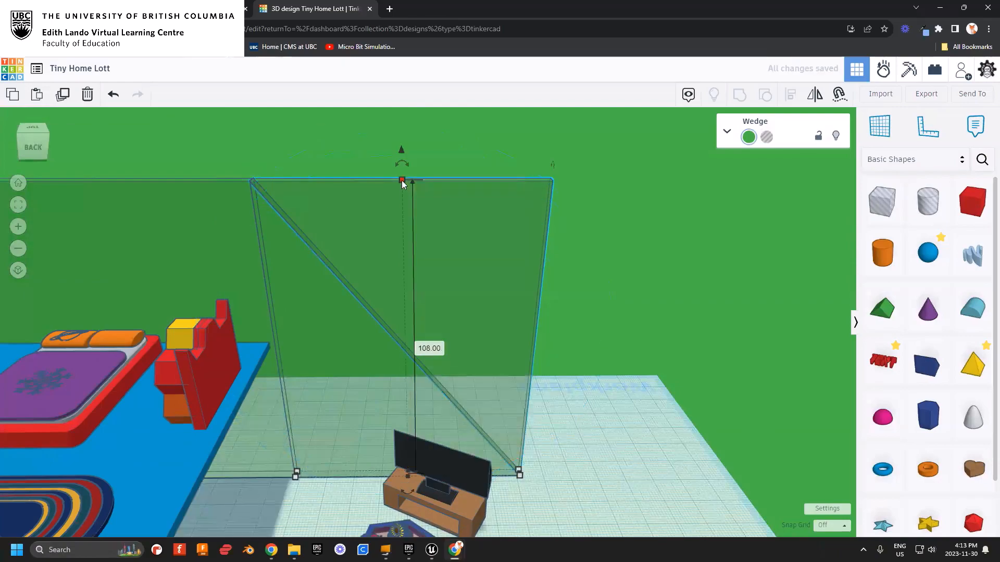
# - Scale the inverted wedge down to about 56.17 mm high and shift it outward against the large wedge's sloped edge
pyautogui.moveTo(402, 182); pyautogui.dragTo(416, 339)
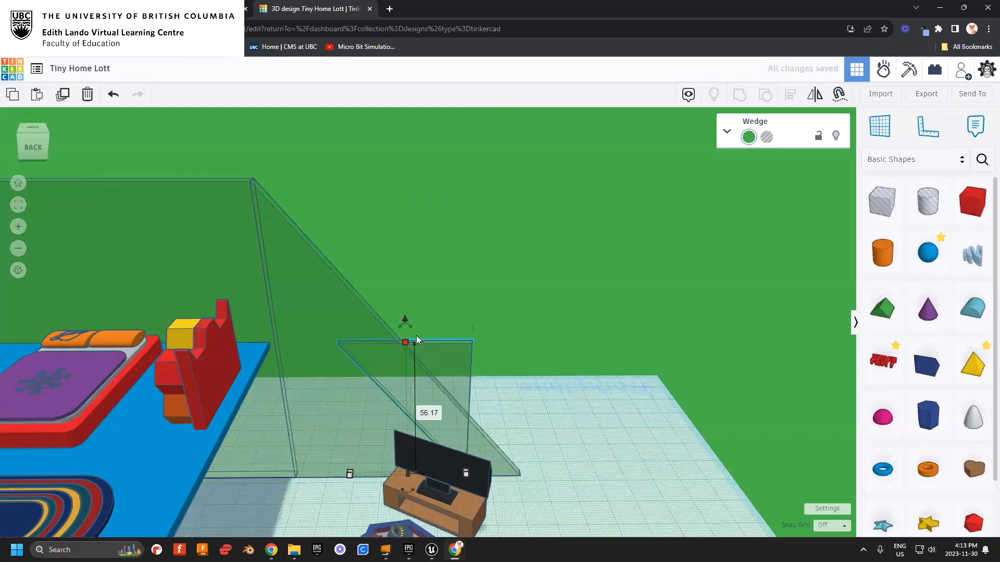
pyautogui.press('Right')
pyautogui.press('Right')
pyautogui.press('Right')
pyautogui.press('Right')
pyautogui.press('Right')
pyautogui.press('Right')
pyautogui.press('Right')
pyautogui.press('Right')
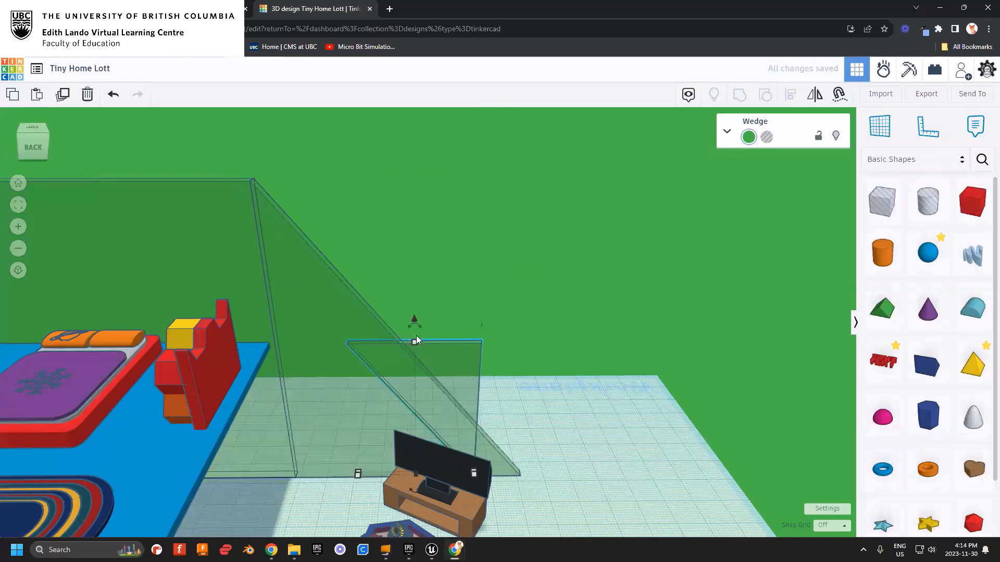
pyautogui.press('Right')
pyautogui.press('Right')
pyautogui.press('Right')
pyautogui.press('Right')
pyautogui.press('Right')
pyautogui.press('Right')
pyautogui.press('Right')
pyautogui.press('Right')
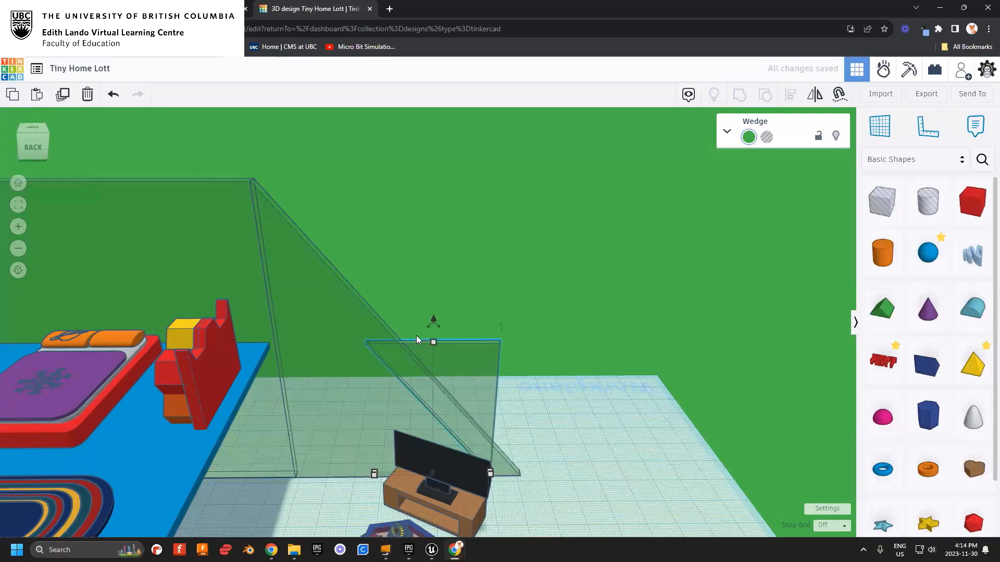
pyautogui.press('Right')
pyautogui.press('Right')
pyautogui.press('Right')
pyautogui.press('Right')
pyautogui.press('Right')
pyautogui.press('Right')
pyautogui.press('Right')
pyautogui.press('Right')
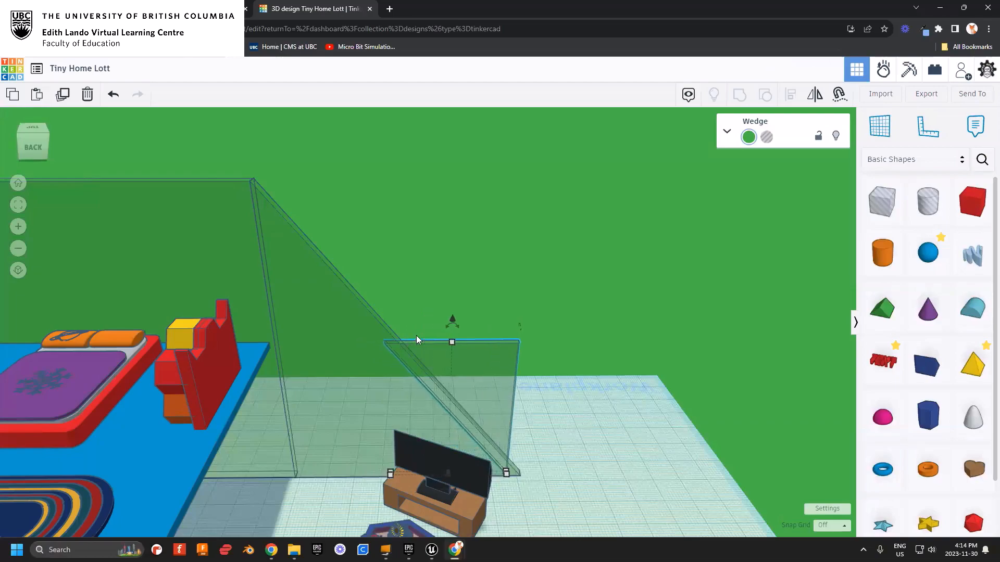
pyautogui.press('Right')
pyautogui.press('Right')
pyautogui.press('Right')
pyautogui.press('Right')
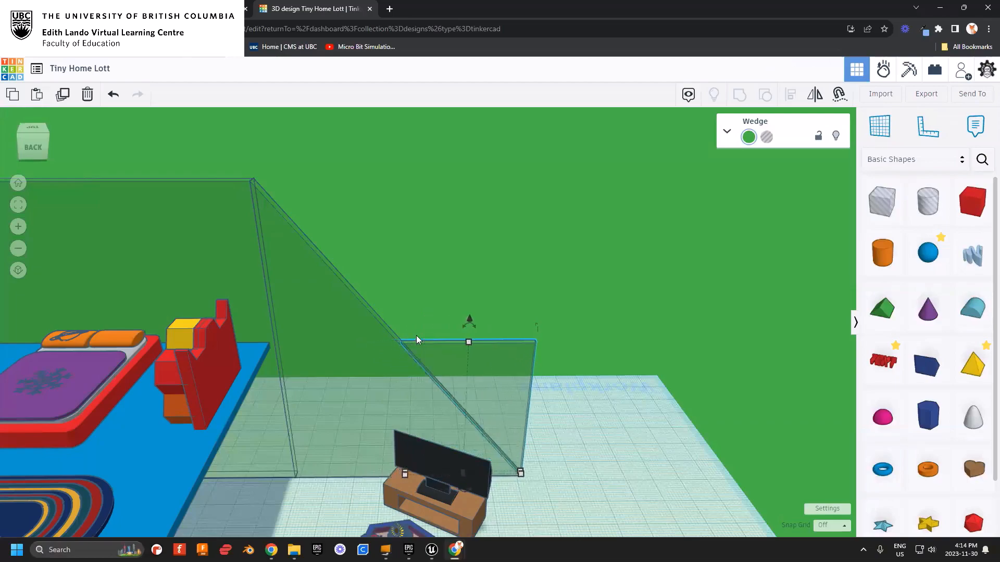
# - Place a copy of the small inverted wedge against the wedge panel on the stair side of the house
pyautogui.moveTo(611, 417); pyautogui.dragTo(554, 396, button='right')
pyautogui.moveTo(575, 282); pyautogui.dragTo(258, 448)
pyautogui.moveTo(343, 427); pyautogui.dragTo(494, 409, button='right')
pyautogui.scroll(3, 276, 388)
pyautogui.scroll(1, 305, 374)
pyautogui.moveTo(367, 387); pyautogui.dragTo(264, 407, button='right')
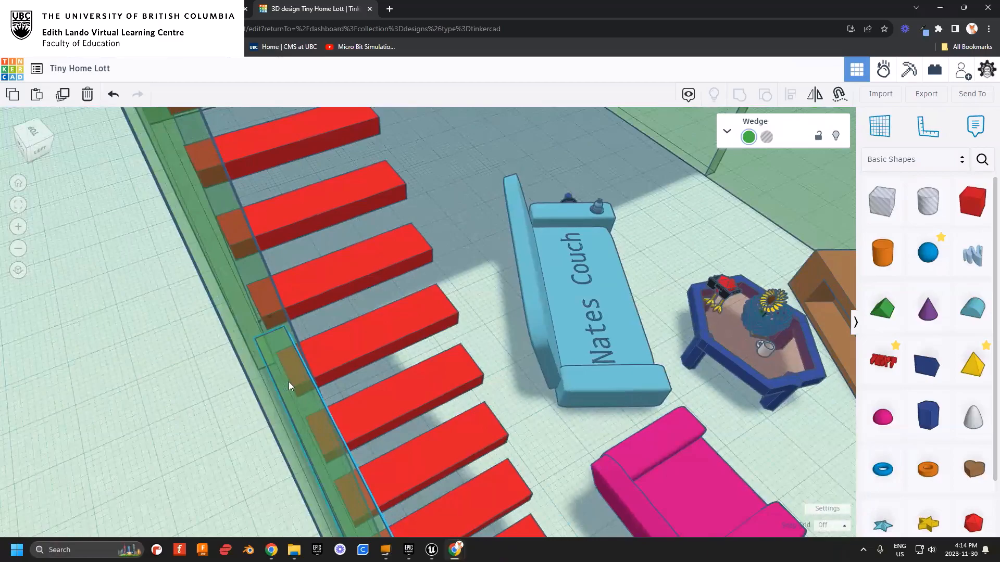
# - Match the thickness of the small inverted wedge beside the TV to the large wedge panel
pyautogui.scroll(-3, 563, 350)
pyautogui.moveTo(742, 346); pyautogui.dragTo(349, 399, button='right')
pyautogui.click(407, 386)
pyautogui.moveTo(459, 413); pyautogui.dragTo(576, 456, button='right')
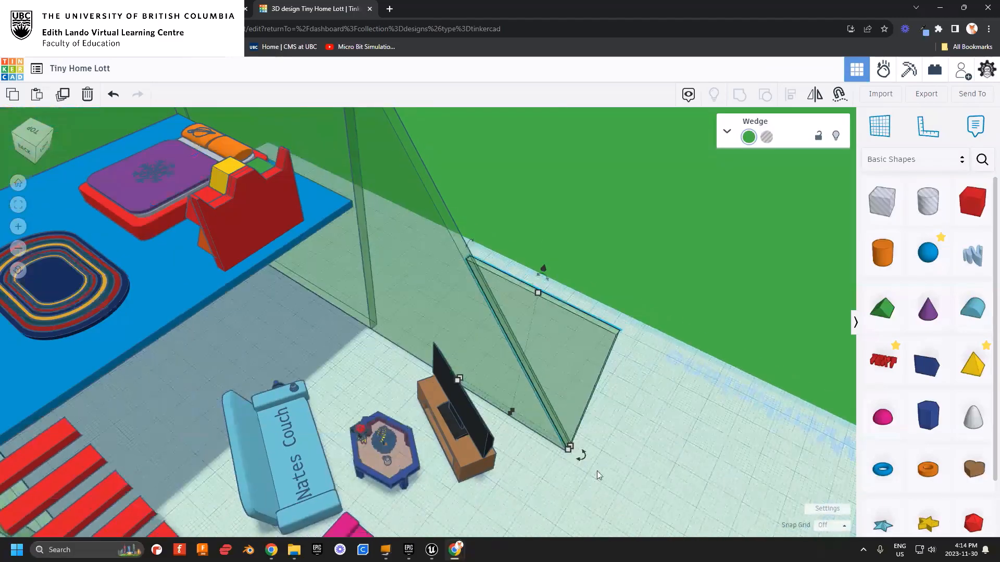
pyautogui.moveTo(569, 449)
pyautogui.moveTo(569, 449); pyautogui.dragTo(566, 452)
pyautogui.moveTo(518, 311); pyautogui.dragTo(440, 316, button='right')
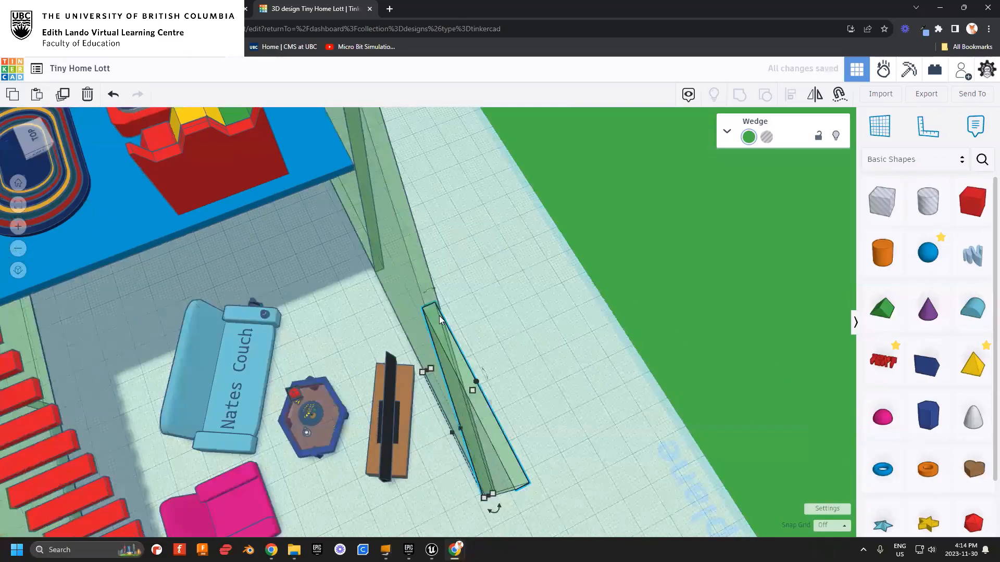
# - Nudge the small inverted wedge beside the TV sideways into line with the large green wedge panel
pyautogui.scroll(5, 433, 333)
pyautogui.press('Right')
pyautogui.press('Right')
pyautogui.press('Right')
pyautogui.press('Right')
pyautogui.press('Right')
pyautogui.press('Right')
pyautogui.press('Right')
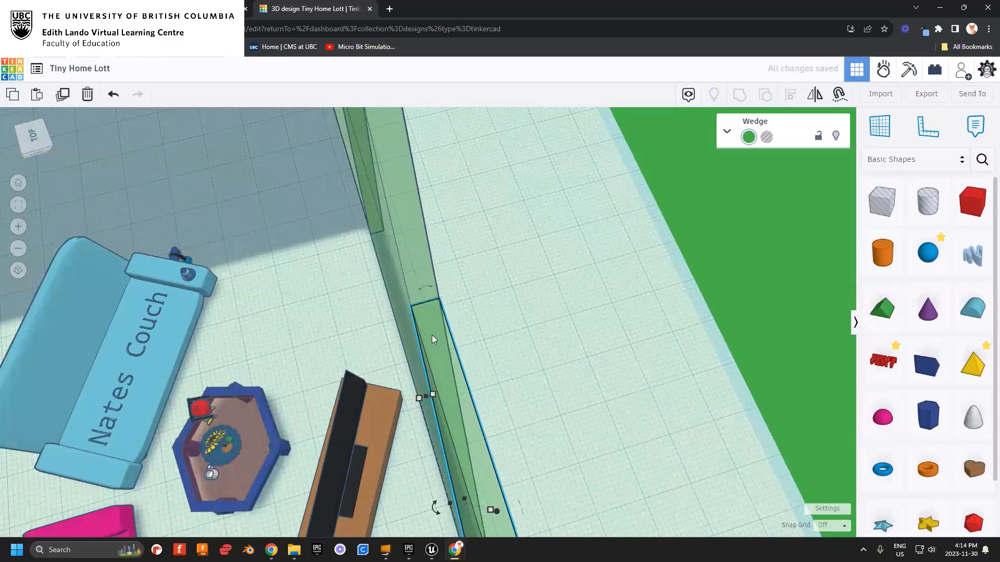
pyautogui.scroll(4, 429, 396)
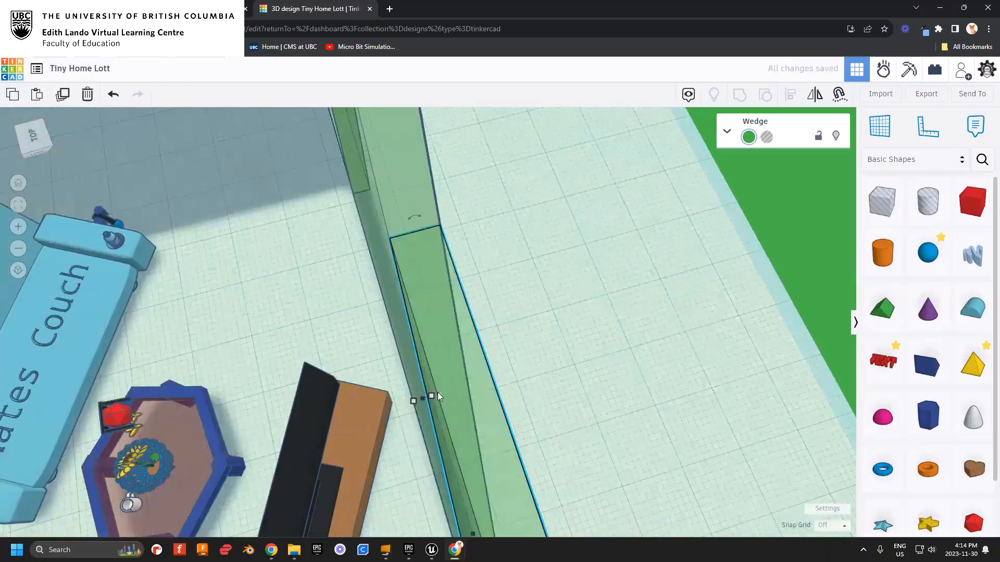
# - Set the thickness of the small inverted wedge on the stair side to 3
pyautogui.scroll(-3, 430, 396)
pyautogui.scroll(-2, 350, 466)
pyautogui.moveTo(348, 467); pyautogui.dragTo(637, 264, button='middle')
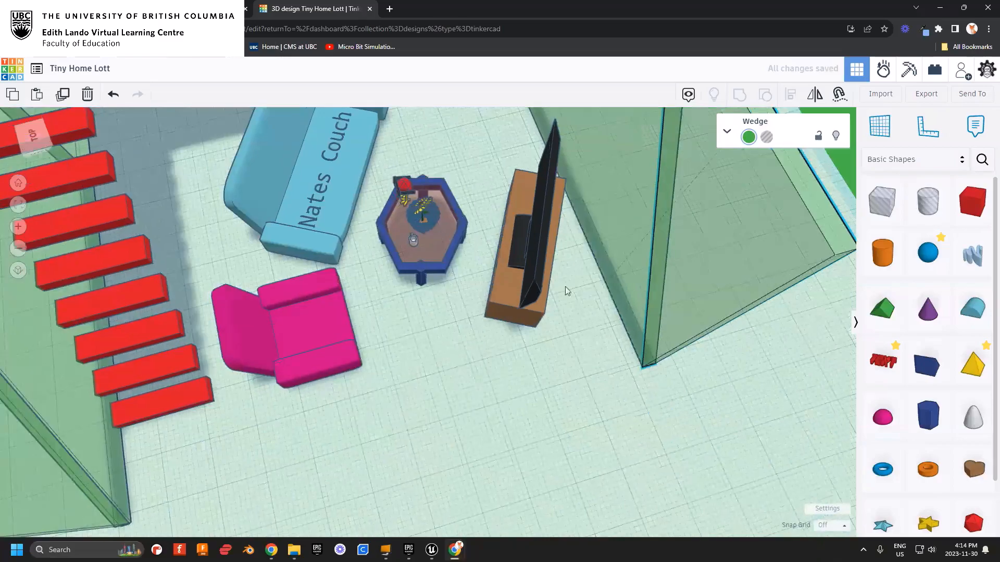
pyautogui.moveTo(292, 414); pyautogui.dragTo(417, 411, button='middle')
pyautogui.moveTo(419, 415); pyautogui.dragTo(500, 339, button='right')
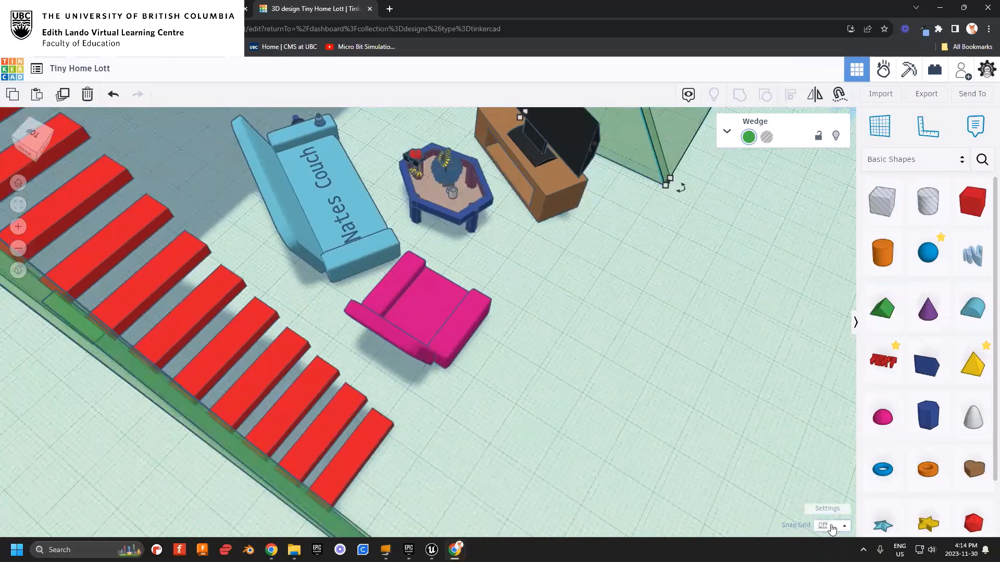
pyautogui.moveTo(370, 407); pyautogui.dragTo(446, 414, button='right')
pyautogui.click(446, 410)
pyautogui.moveTo(601, 439); pyautogui.dragTo(513, 255, button='middle')
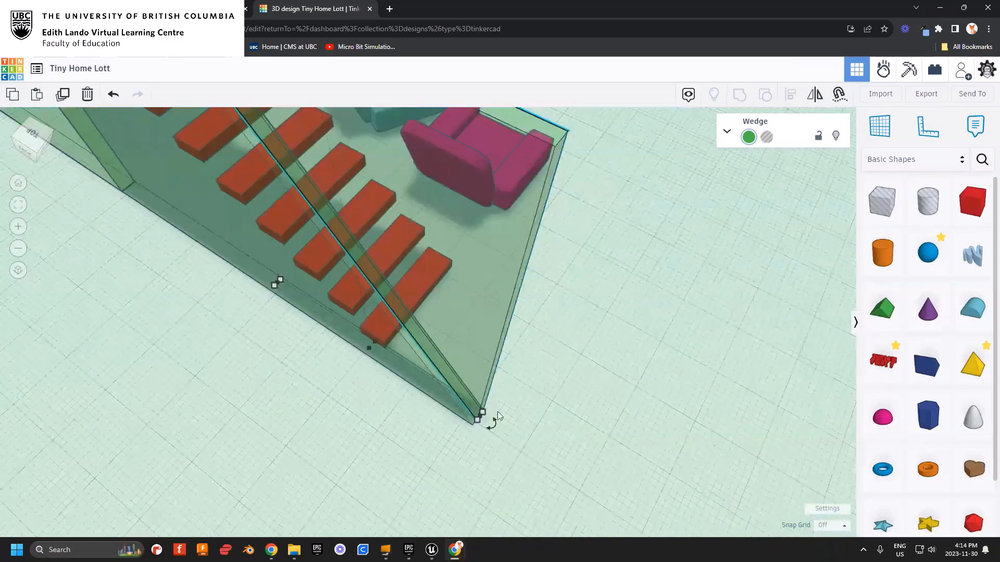
pyautogui.click(543, 459)
pyautogui.write('3')
pyautogui.press('Return')
# - Nudge the stair-side inverted wedge toward the large wedge panel and inspect both extended sides of the house
pyautogui.moveTo(534, 276); pyautogui.dragTo(403, 349, button='right')
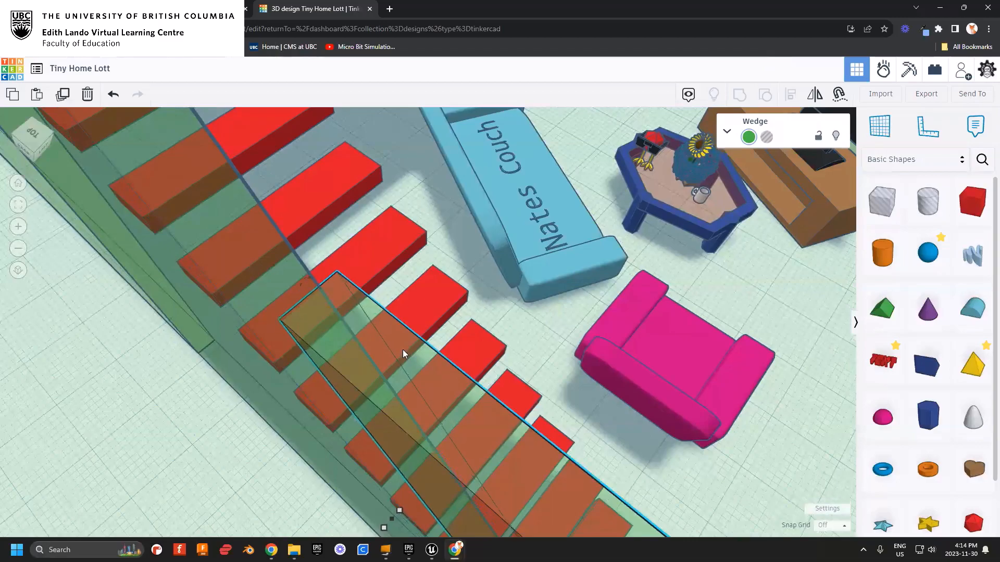
pyautogui.press('Left')
pyautogui.press('Left')
pyautogui.press('Left')
pyautogui.press('Left')
pyautogui.press('Left')
pyautogui.press('Down')
pyautogui.press('Down')
pyautogui.press('Down')
pyautogui.press('Down')
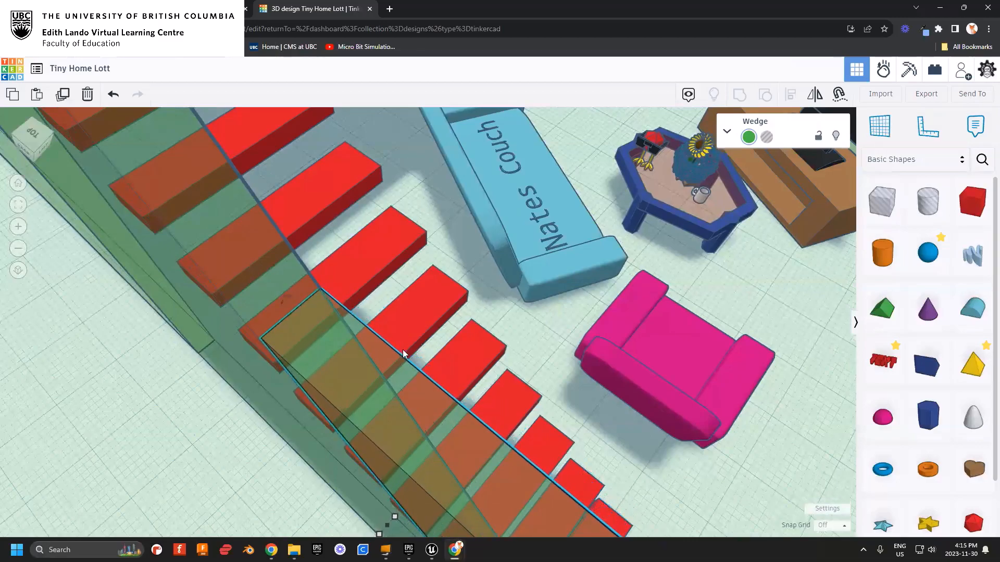
pyautogui.moveTo(462, 327); pyautogui.dragTo(553, 340, button='right')
pyautogui.scroll(-5, 657, 358)
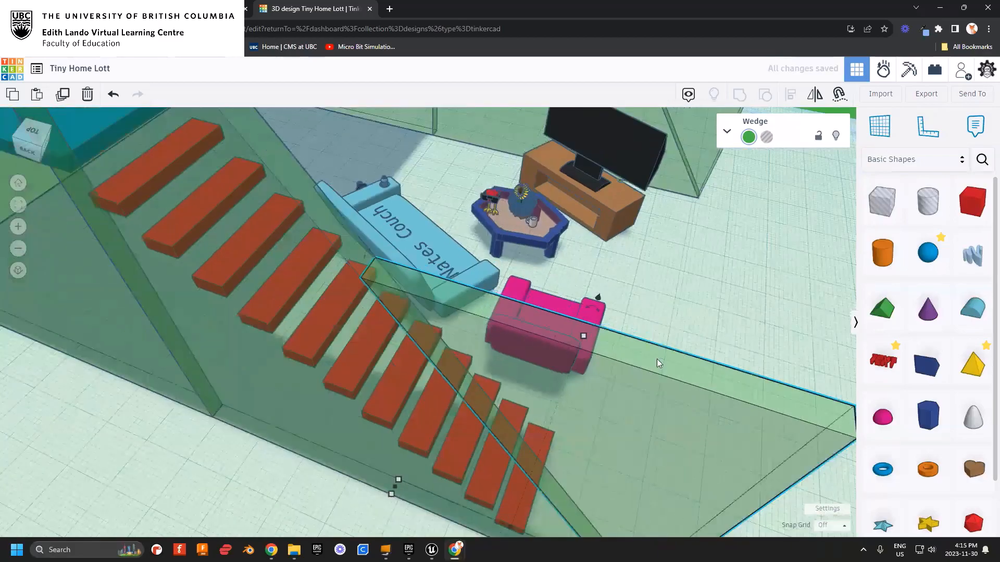
pyautogui.moveTo(669, 308); pyautogui.dragTo(582, 373, button='middle')
pyautogui.moveTo(581, 373); pyautogui.dragTo(361, 327, button='right')
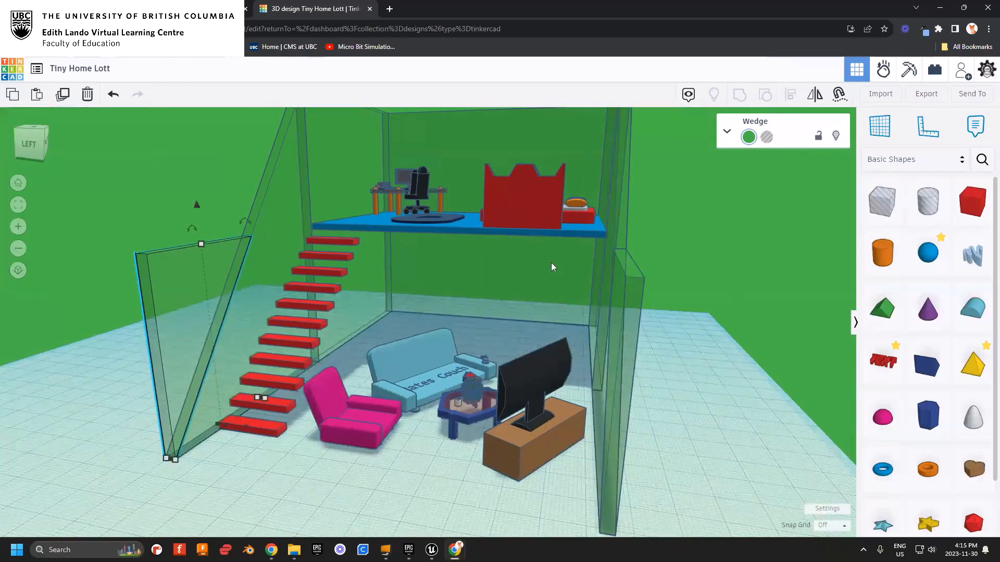
pyautogui.moveTo(403, 284); pyautogui.dragTo(497, 312, button='right')
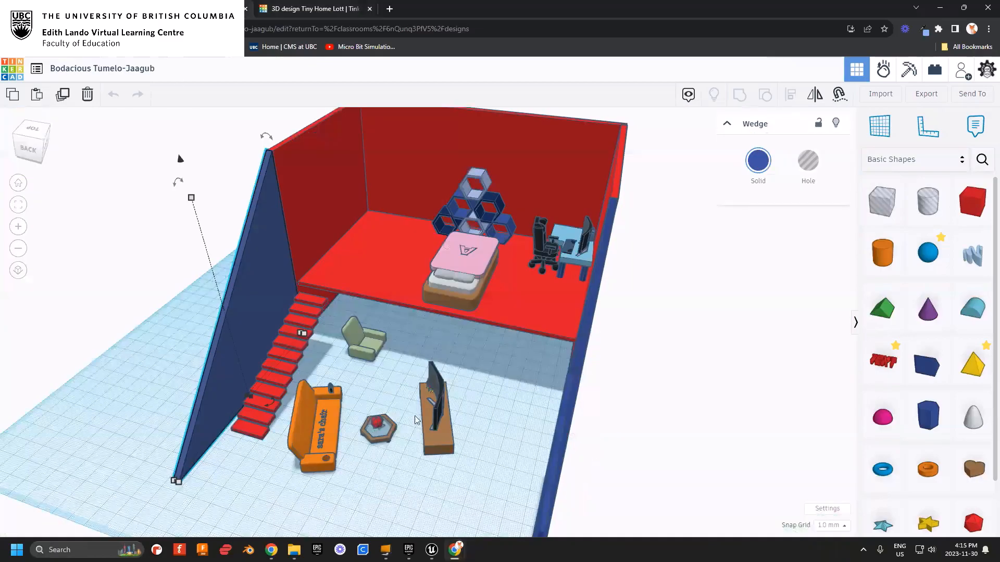
# - Switch to the Bodacious Tumelo-Jaagub and small house designs and examine how their blue wedge panels are placed
pyautogui.moveTo(417, 420); pyautogui.dragTo(469, 364, button='right')
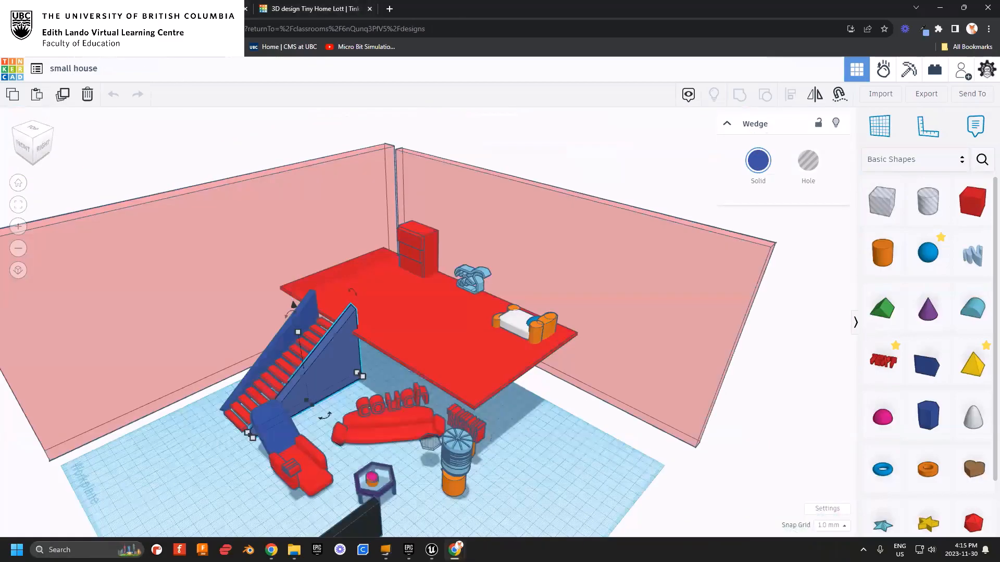
pyautogui.moveTo(310, 401); pyautogui.dragTo(479, 397, button='right')
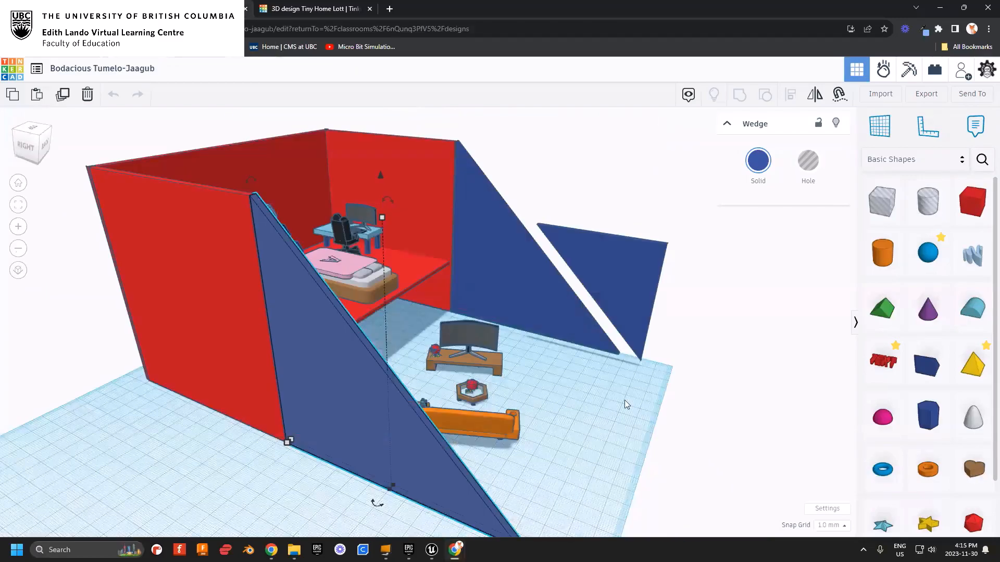
pyautogui.moveTo(624, 400); pyautogui.dragTo(381, 406, button='right')
pyautogui.scroll(3, 539, 389)
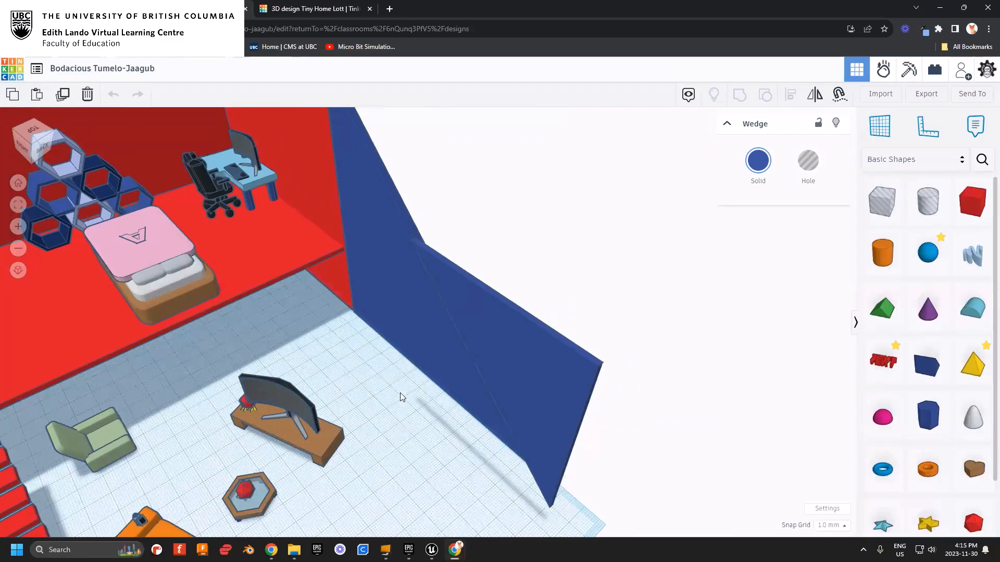
pyautogui.moveTo(408, 393)
pyautogui.mouseDown(button='right')
pyautogui.moveTo(254, 387)
pyautogui.moveTo(406, 388)
pyautogui.mouseUp(button='right')
pyautogui.moveTo(380, 316); pyautogui.dragTo(407, 329, button='right')
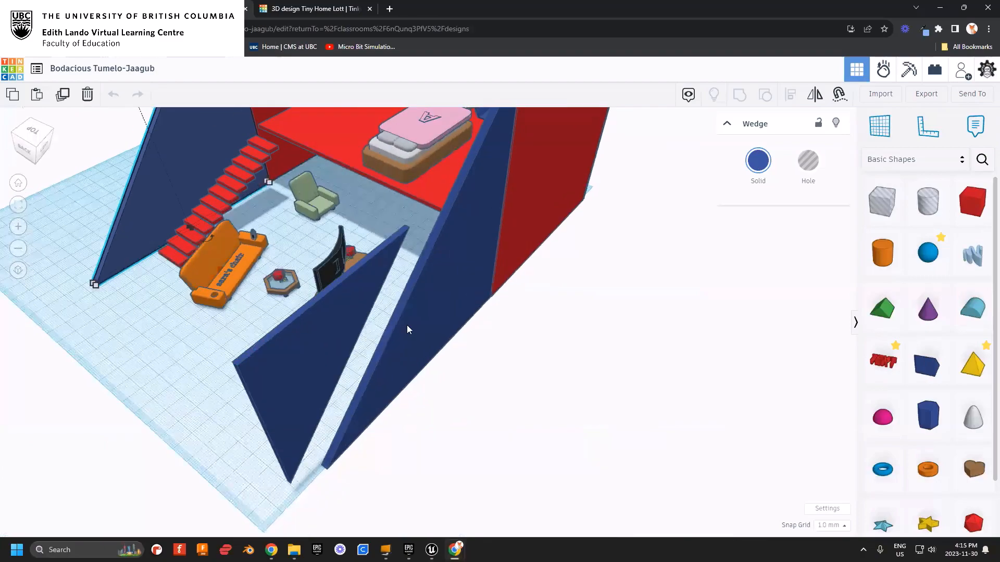
# - In Bodacious Tumelo-Jaagub, move the small inverted blue wedge sideways into line with the large panel beside the TV
pyautogui.moveTo(345, 320); pyautogui.dragTo(239, 409, button='right')
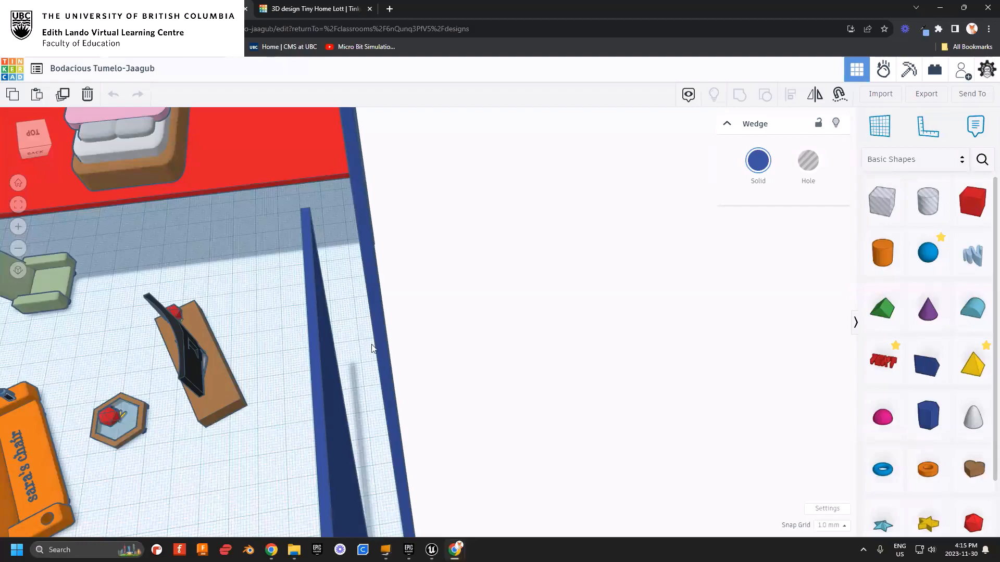
pyautogui.moveTo(314, 356); pyautogui.dragTo(326, 355)
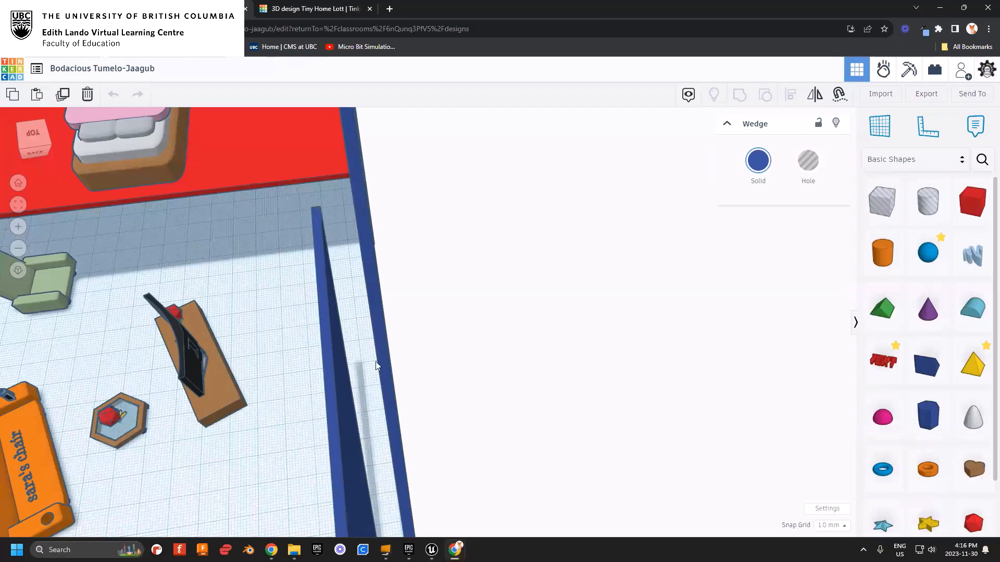
pyautogui.moveTo(376, 364); pyautogui.dragTo(401, 368)
pyautogui.moveTo(412, 365); pyautogui.dragTo(523, 276, button='right')
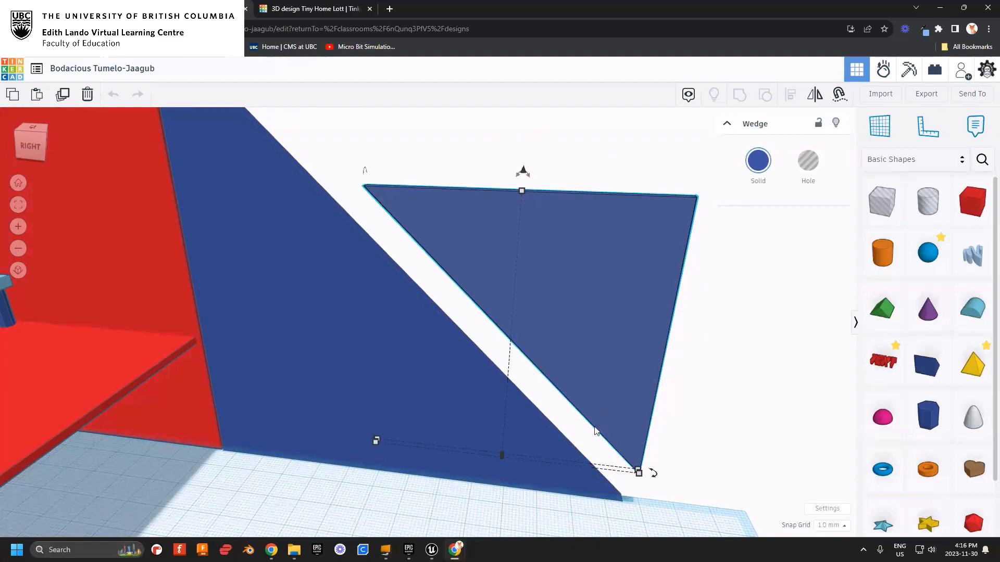
# - Drop the inverted blue wedge onto the workplane and lower it slightly against the large panel's sloped edge
pyautogui.press('d')
pyautogui.moveTo(716, 390)
pyautogui.mouseDown(button='right')
pyautogui.moveTo(703, 420)
pyautogui.moveTo(645, 401)
pyautogui.moveTo(575, 434)
pyautogui.moveTo(698, 384)
pyautogui.moveTo(705, 393)
pyautogui.mouseUp(button='right')
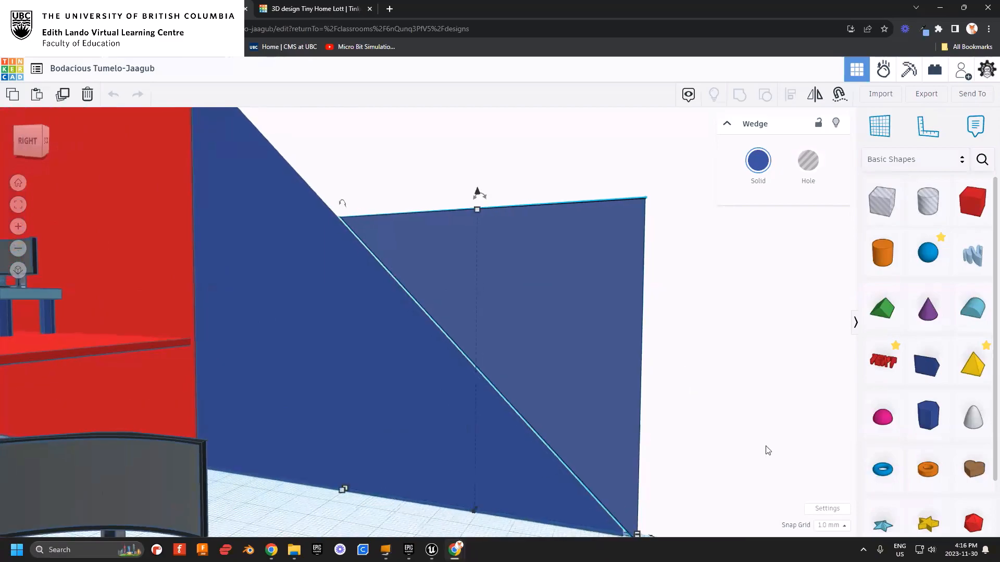
pyautogui.hotkey('ctrl', 'Down')
pyautogui.moveTo(557, 357); pyautogui.dragTo(640, 409, button='right')
pyautogui.moveTo(699, 439); pyautogui.dragTo(539, 301, button='right')
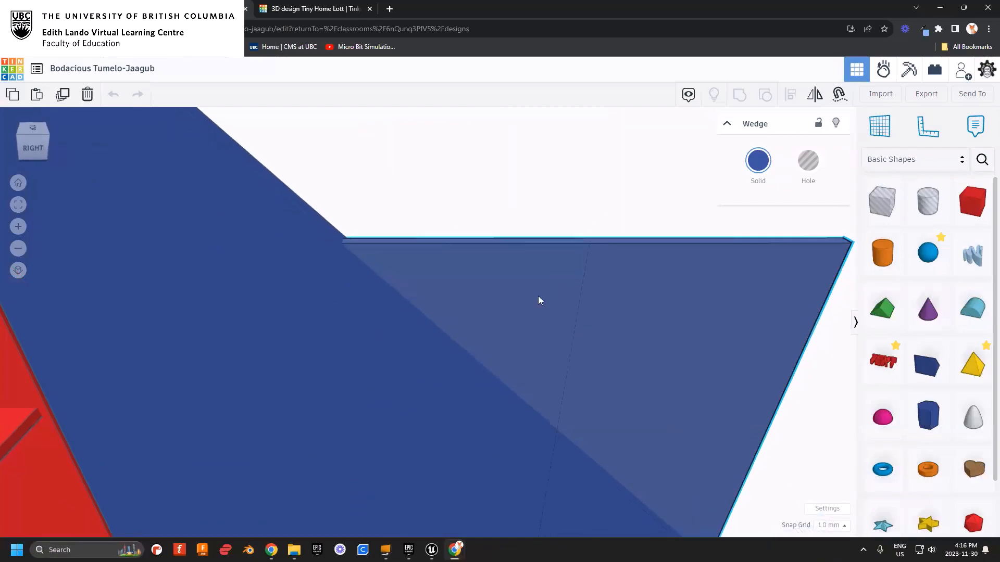
pyautogui.moveTo(633, 392); pyautogui.dragTo(576, 308, button='right')
pyautogui.moveTo(654, 363); pyautogui.dragTo(610, 336, button='right')
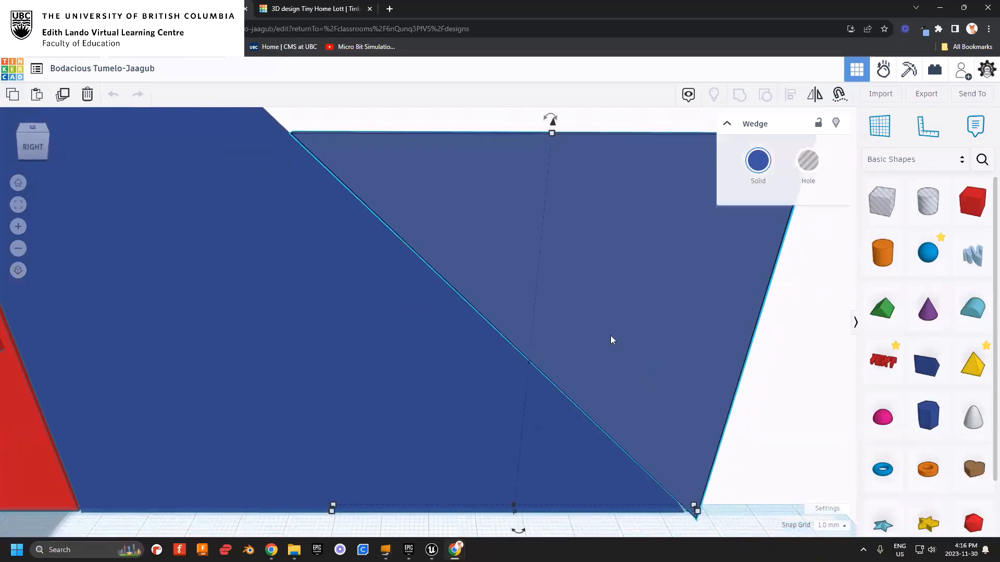
# - View the snap grid options and examine the seam between the inverted wedge and the large blue panel from outside
pyautogui.click(830, 526)
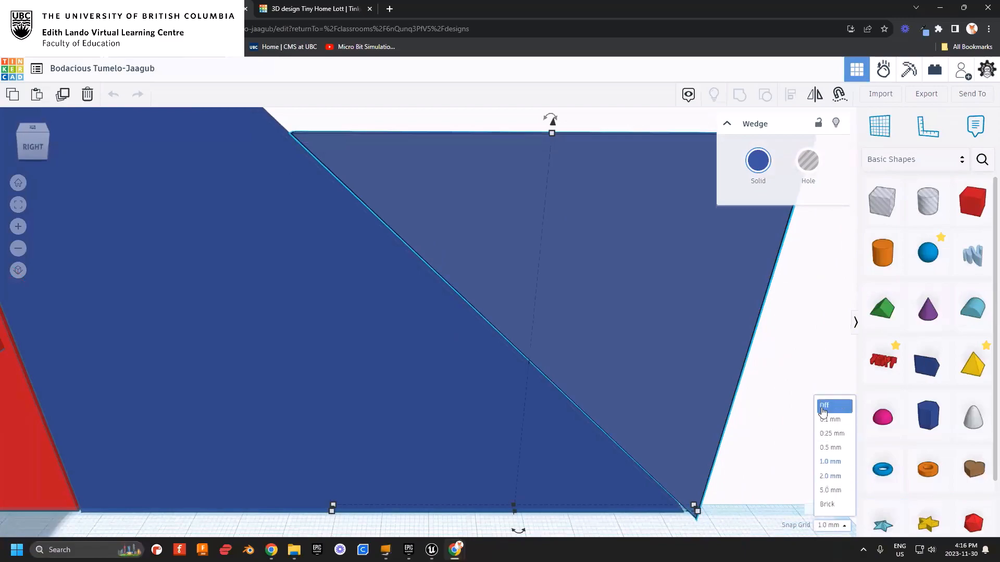
pyautogui.click(746, 443)
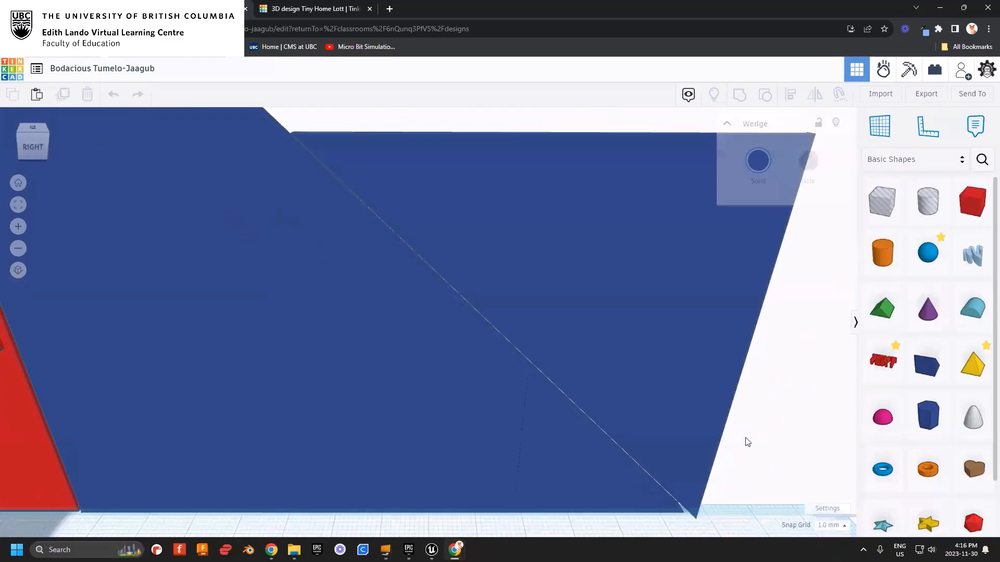
pyautogui.moveTo(777, 430); pyautogui.dragTo(220, 419, button='right')
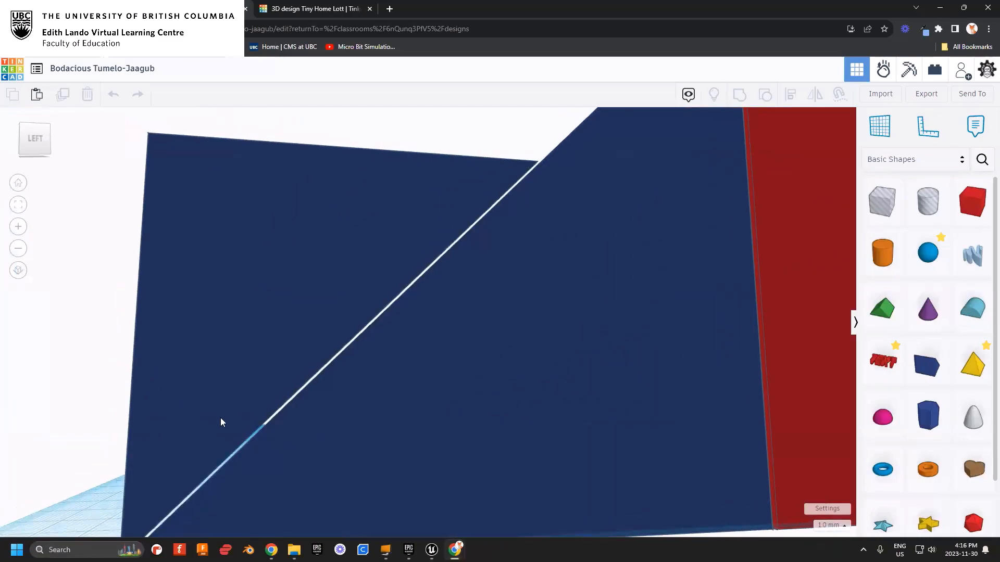
pyautogui.scroll(6, 309, 382)
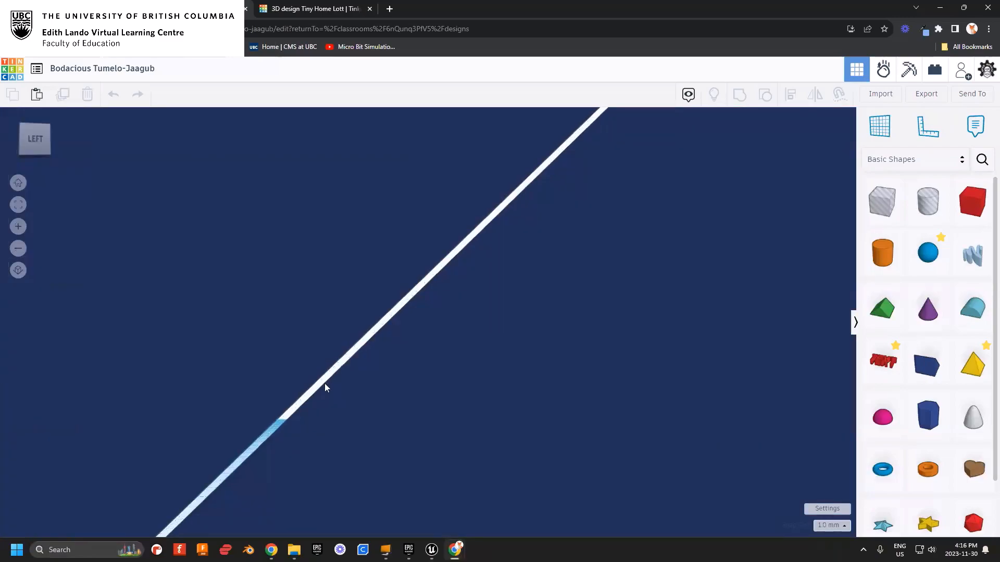
pyautogui.scroll(-3, 313, 384)
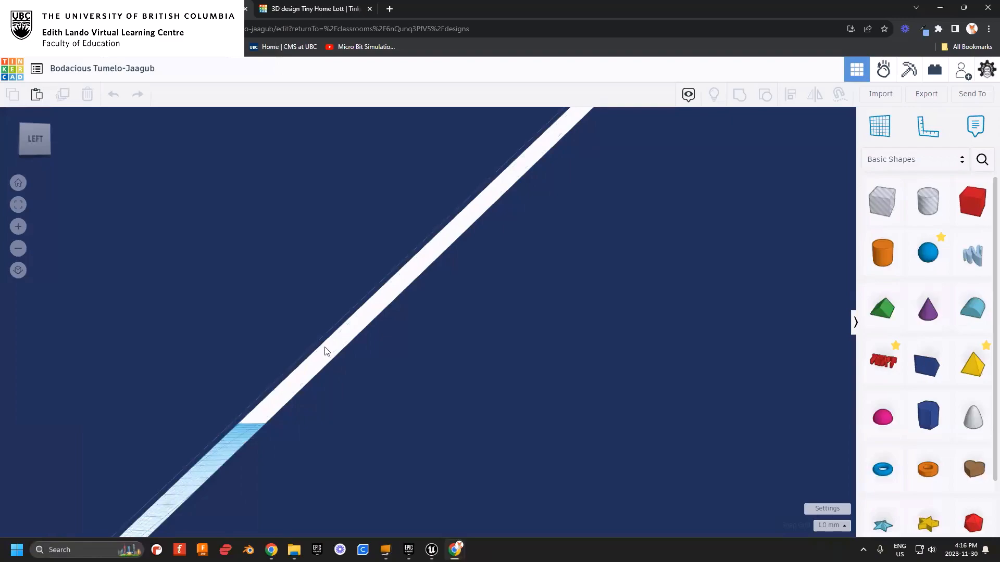
pyautogui.scroll(-2, 342, 357)
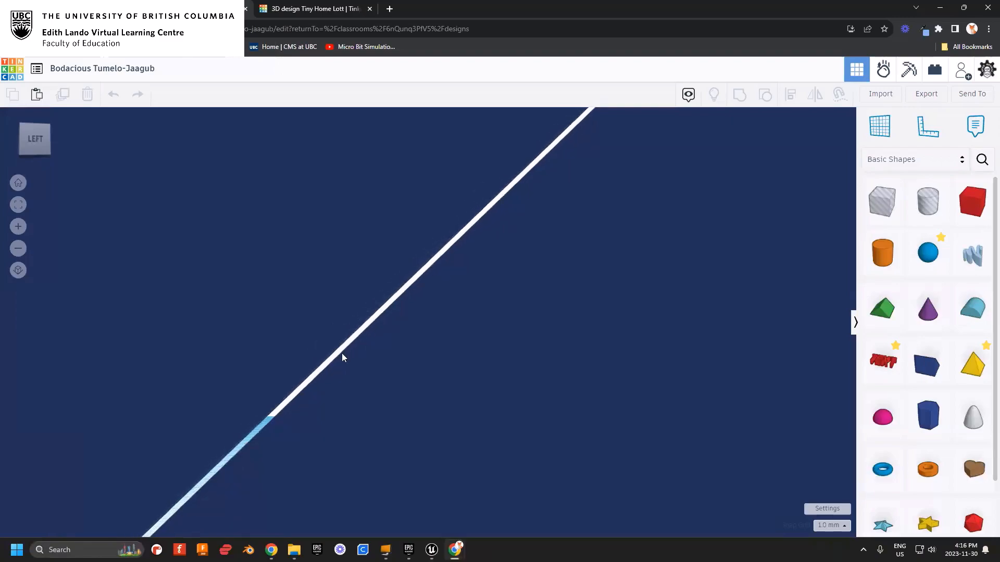
pyautogui.scroll(3, 339, 352)
pyautogui.scroll(-3, 339, 371)
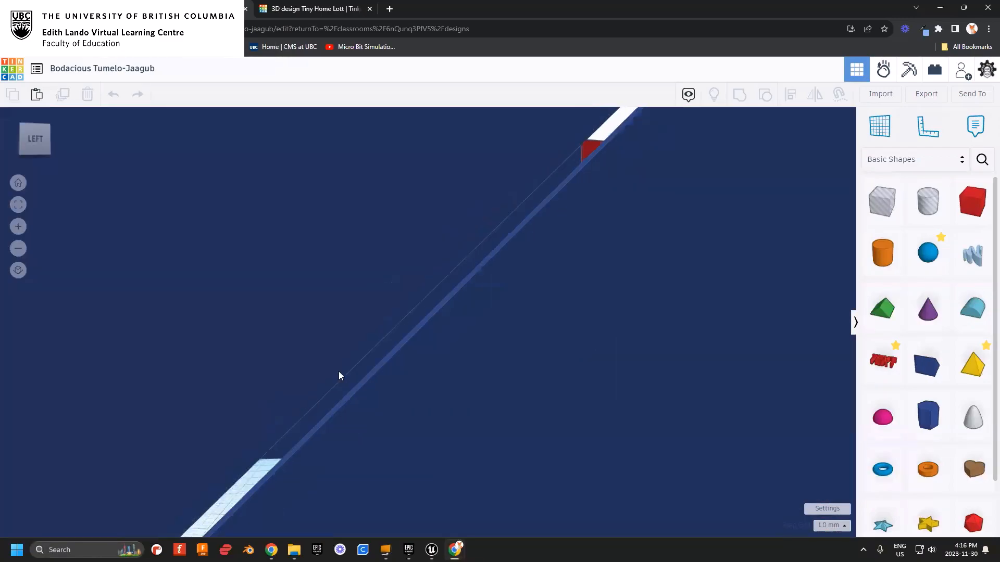
pyautogui.scroll(3, 340, 374)
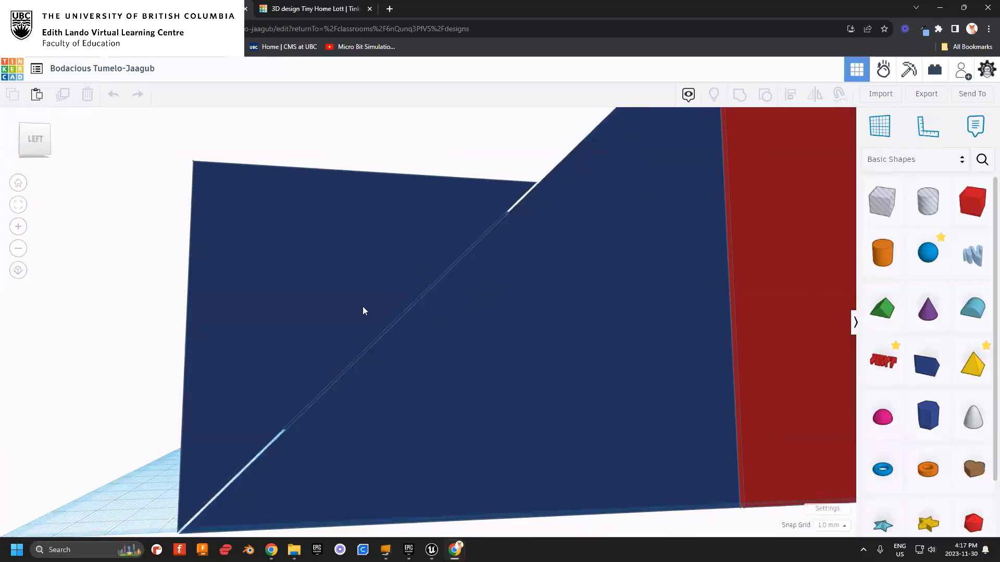
pyautogui.moveTo(388, 345)
pyautogui.mouseDown(button='right')
pyautogui.moveTo(443, 370)
pyautogui.moveTo(447, 358)
pyautogui.moveTo(402, 336)
pyautogui.moveTo(379, 345)
pyautogui.mouseUp(button='right')
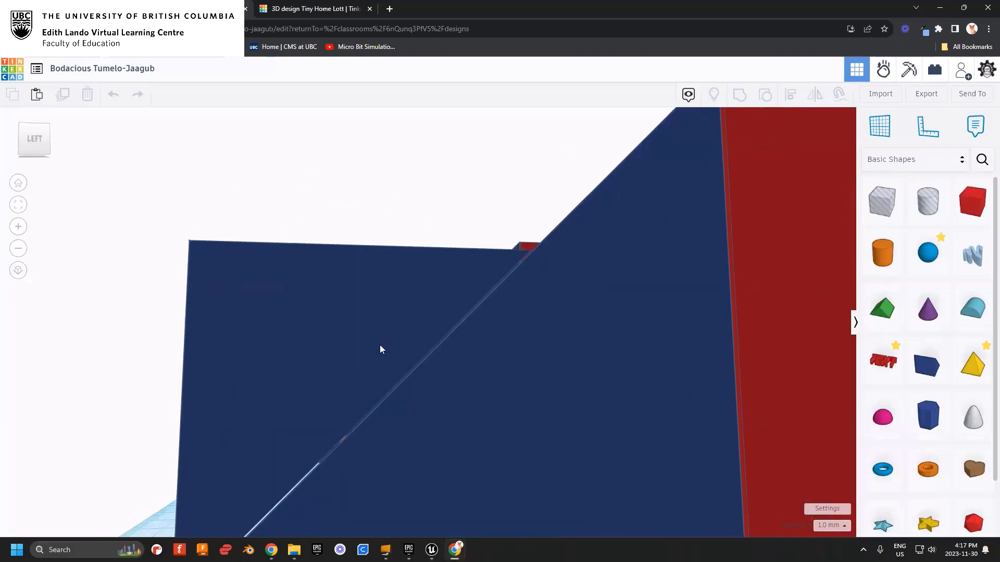
# - Review the small house design again, then return to Bodacious Tumelo-Jaagub and view its wedge panels from the open side
pyautogui.moveTo(338, 376); pyautogui.dragTo(702, 374, button='right')
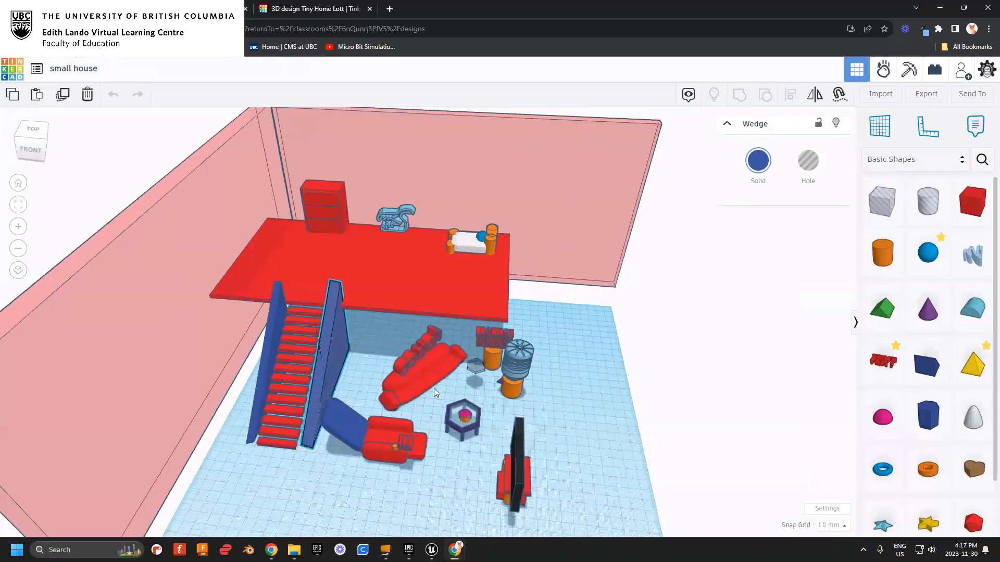
pyautogui.moveTo(433, 388); pyautogui.dragTo(464, 427, button='right')
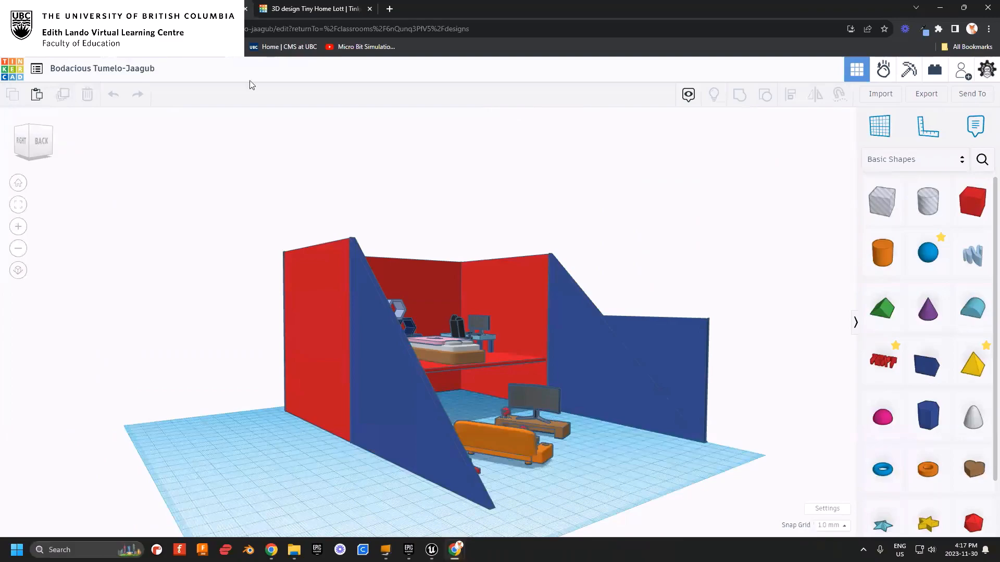
pyautogui.moveTo(602, 448); pyautogui.dragTo(394, 434, button='right')
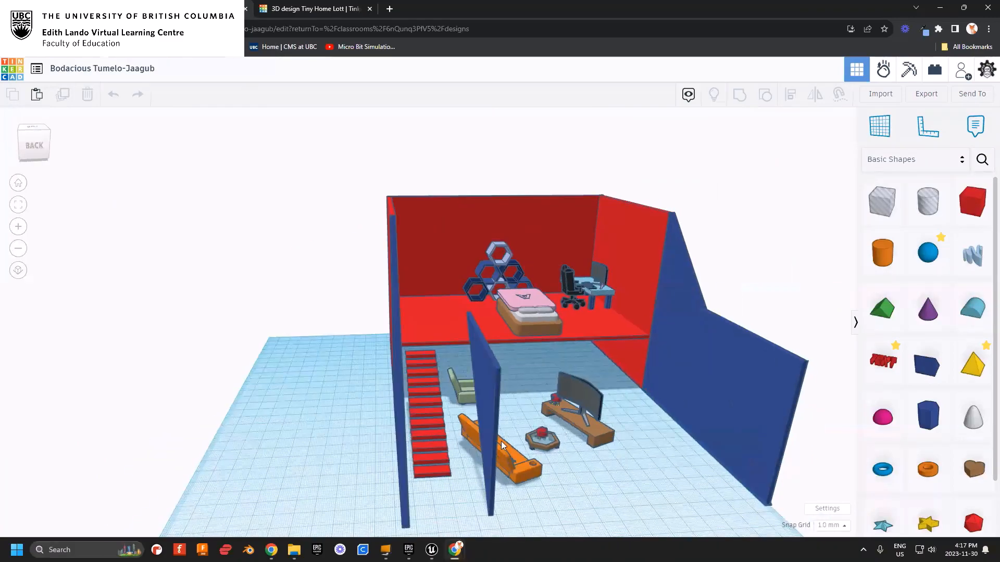
pyautogui.moveTo(669, 473); pyautogui.dragTo(710, 477, button='right')
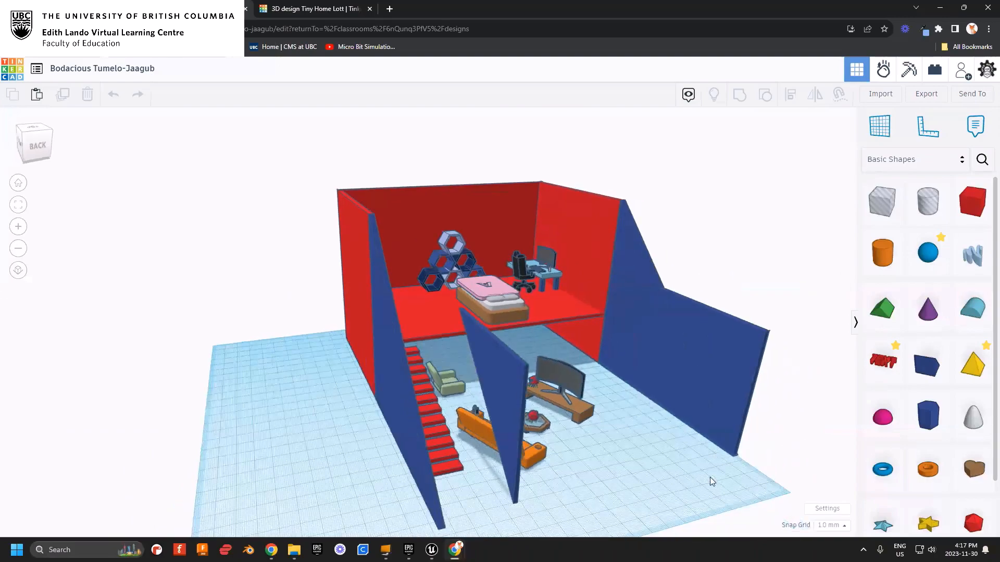
# - Compare the extended side panels of Tiny Home Lott and Bodacious Tumelo-Jaagub from several angles, ending in Tiny Home Lott
pyautogui.click(319, 8)
pyautogui.click(530, 383)
pyautogui.moveTo(634, 458); pyautogui.dragTo(571, 270, button='right')
pyautogui.moveTo(626, 409); pyautogui.dragTo(543, 413, button='right')
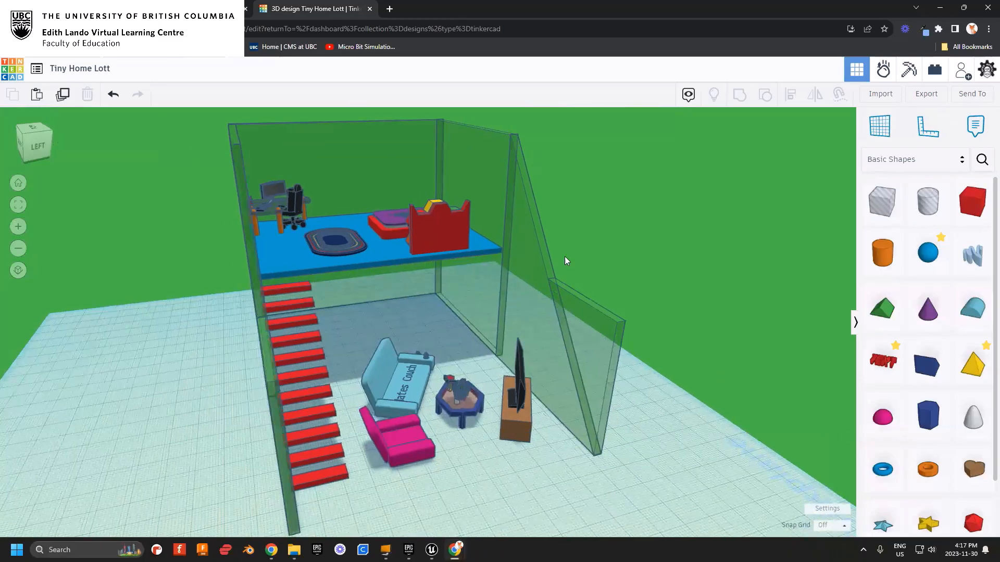
pyautogui.moveTo(554, 179); pyautogui.dragTo(475, 208, button='right')
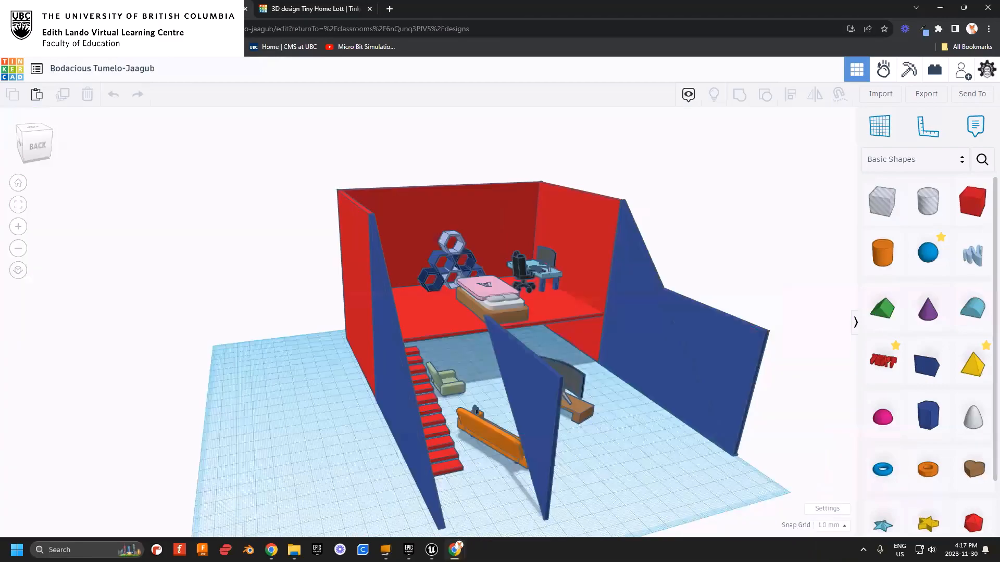
pyautogui.moveTo(524, 420); pyautogui.dragTo(552, 437, button='right')
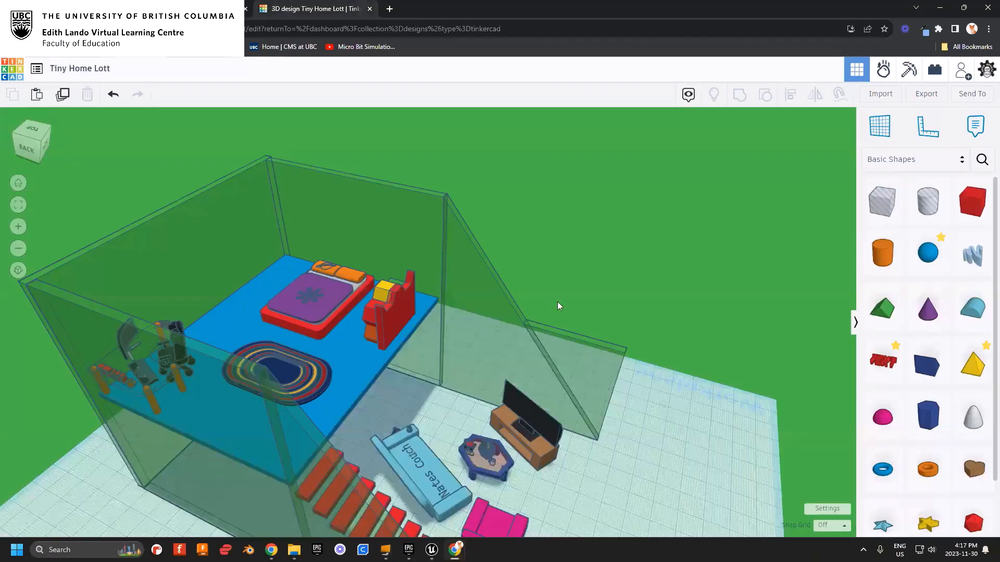
pyautogui.moveTo(557, 301); pyautogui.dragTo(474, 210, button='right')
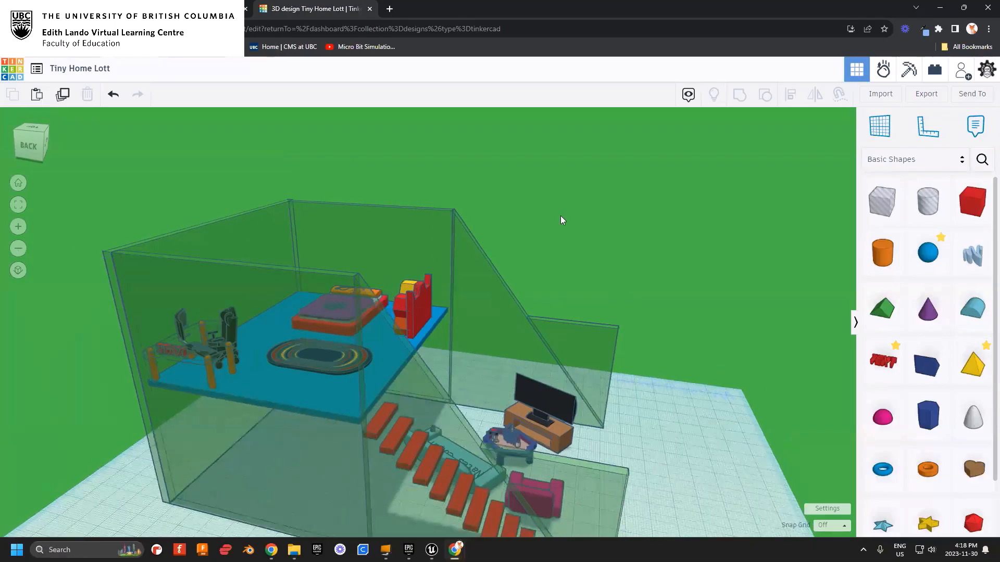
pyautogui.moveTo(560, 216); pyautogui.dragTo(602, 234, button='right')
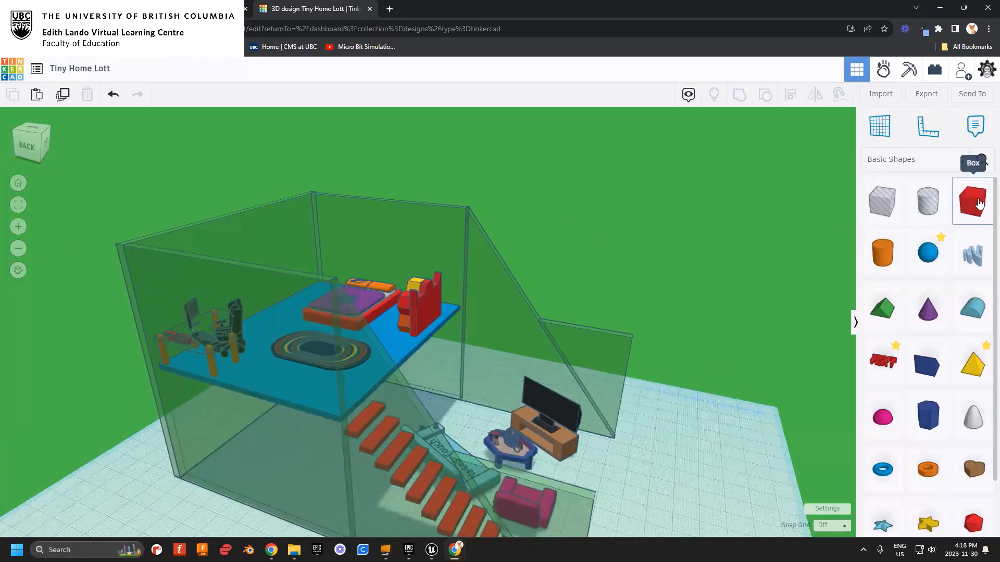
# - Place a box on top of the house wall and stretch it about 115 mm across the house's width
pyautogui.moveTo(949, 201); pyautogui.dragTo(340, 279)
pyautogui.scroll(5, 285, 274)
pyautogui.scroll(-5, 289, 277)
pyautogui.scroll(-5, 461, 341)
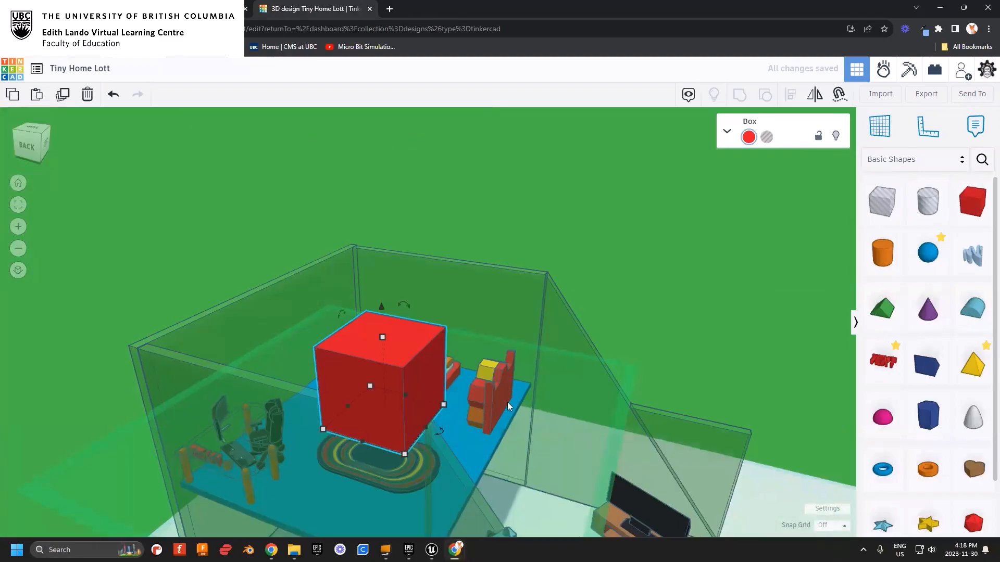
pyautogui.moveTo(508, 407); pyautogui.dragTo(367, 346, button='right')
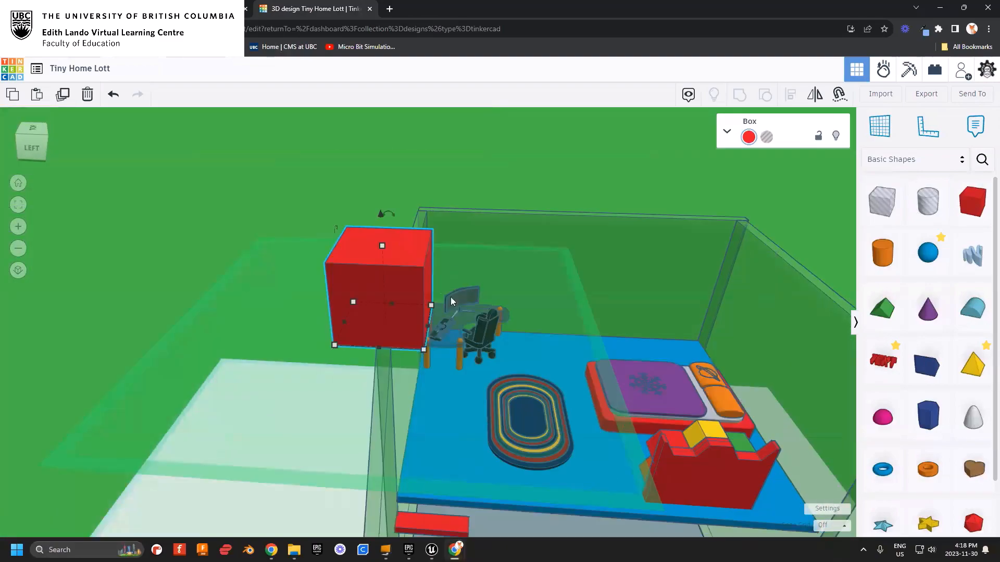
pyautogui.moveTo(508, 314); pyautogui.dragTo(285, 313, button='middle')
pyautogui.moveTo(285, 313); pyautogui.dragTo(745, 342)
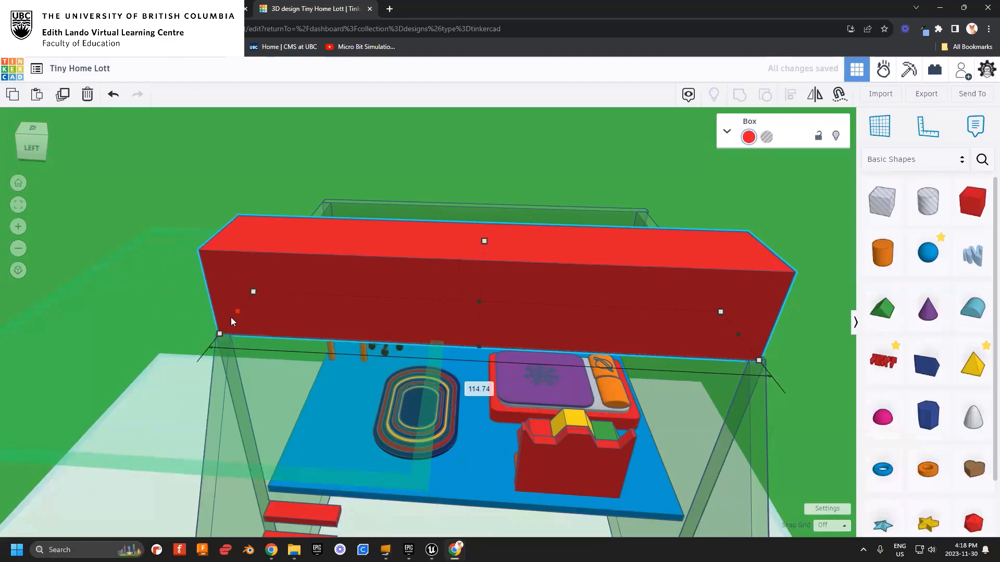
# - Set the box's thickness to 2 mm and extend it over the upper floor to the back wall as a flat roof
pyautogui.moveTo(230, 320); pyautogui.dragTo(423, 219, button='right')
pyautogui.write('2')
pyautogui.press('Return')
pyautogui.moveTo(405, 357); pyautogui.dragTo(514, 198, button='right')
pyautogui.moveTo(507, 191); pyautogui.dragTo(88, 277)
pyautogui.scroll(5, 407, 342)
pyautogui.moveTo(407, 342); pyautogui.dragTo(482, 320, button='right')
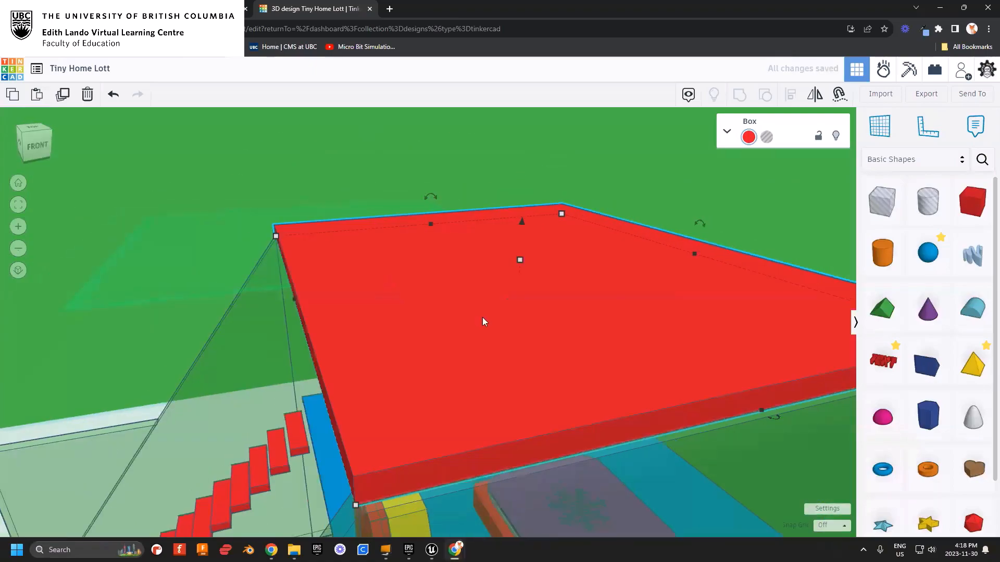
pyautogui.scroll(-1, 483, 318)
# - Colour the flat roof blue and make it transparent
pyautogui.click(749, 137)
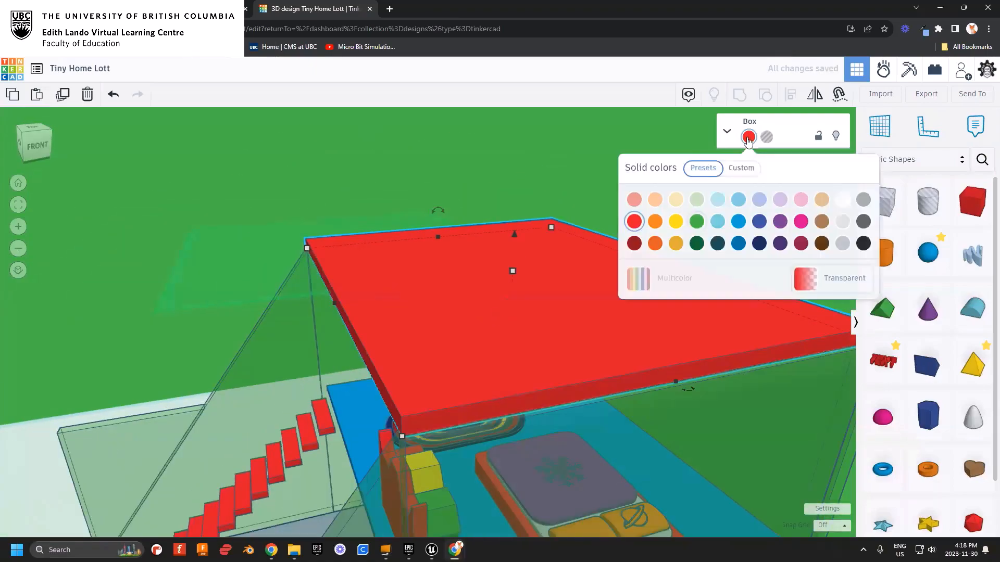
pyautogui.click(740, 222)
pyautogui.click(833, 278)
pyautogui.moveTo(484, 336); pyautogui.dragTo(736, 279, button='right')
pyautogui.click(683, 216)
pyautogui.moveTo(682, 217); pyautogui.dragTo(673, 259, button='right')
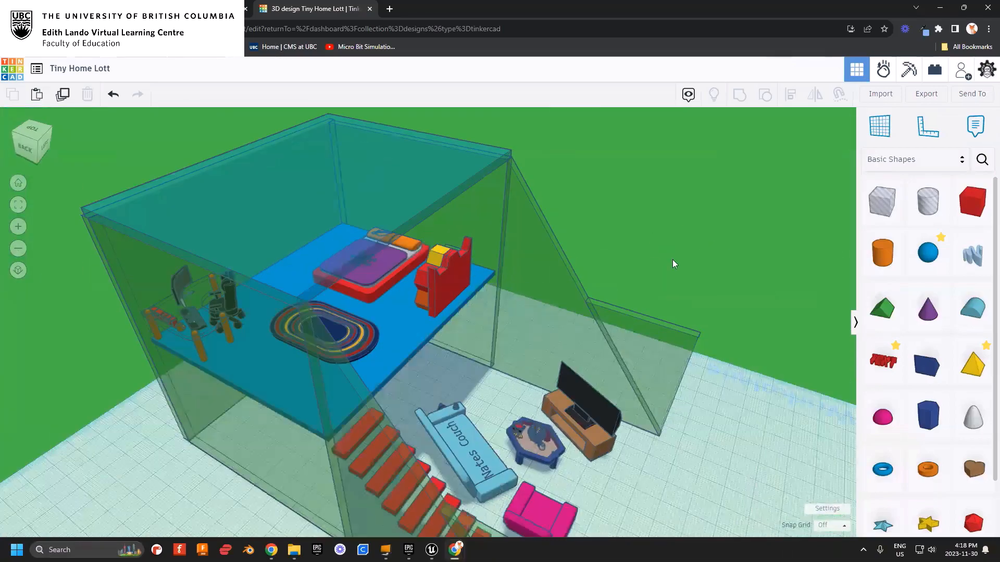
pyautogui.scroll(3, 673, 259)
pyautogui.click(277, 212)
pyautogui.moveTo(407, 305); pyautogui.dragTo(446, 281, button='right')
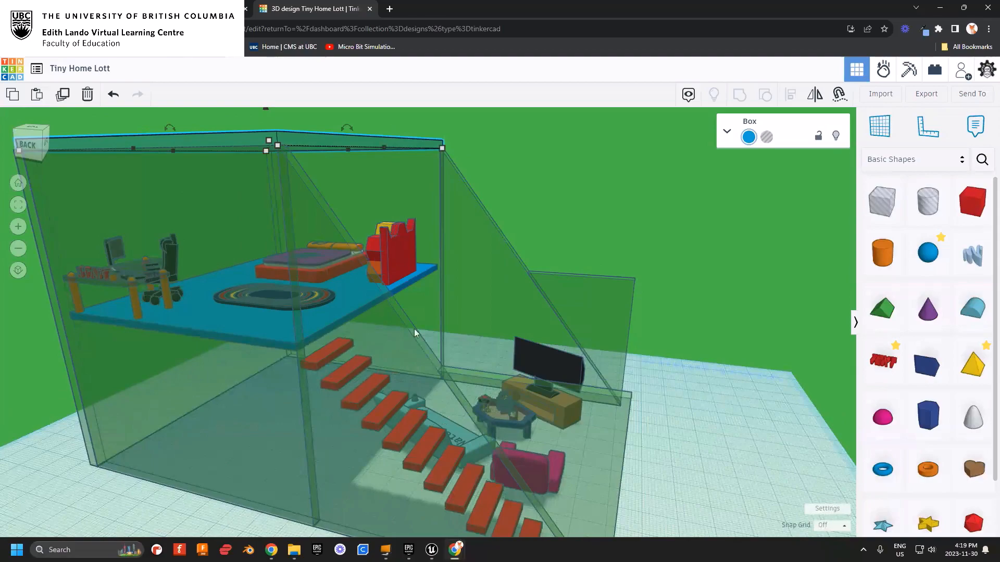
pyautogui.moveTo(425, 352); pyautogui.dragTo(297, 209, button='right')
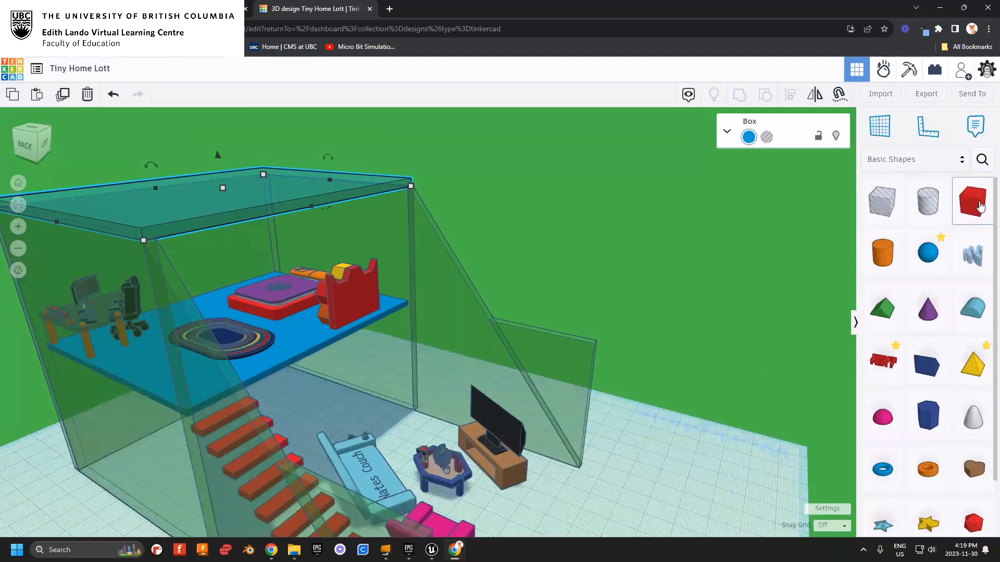
# - Place a new box on the sloped edge of the stair-side wedge panel and set its thickness to 3 mm
pyautogui.moveTo(980, 203); pyautogui.dragTo(223, 366)
pyautogui.scroll(5, 246, 404)
pyautogui.moveTo(264, 389); pyautogui.dragTo(499, 341, button='right')
pyautogui.moveTo(400, 379); pyautogui.dragTo(453, 307, button='right')
pyautogui.click(449, 435)
pyautogui.write('3')
pyautogui.press('Return')
# - Stretch the sloped box about 117 mm across both wedge panels and extend it along the slope between the flat roof and the inverted wedges
pyautogui.moveTo(445, 409); pyautogui.dragTo(293, 390, button='right')
pyautogui.moveTo(290, 327); pyautogui.dragTo(624, 239)
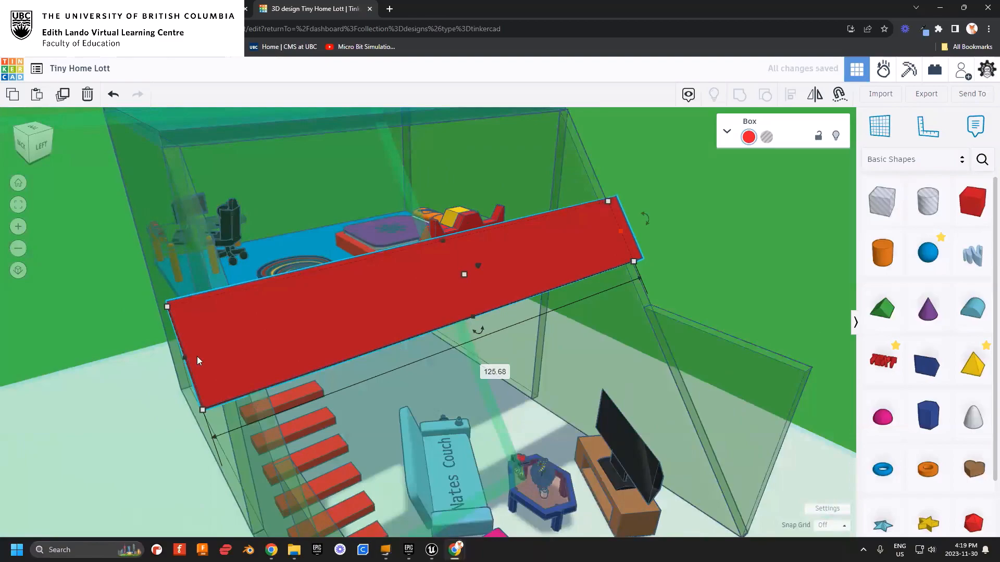
pyautogui.moveTo(188, 360); pyautogui.dragTo(235, 351)
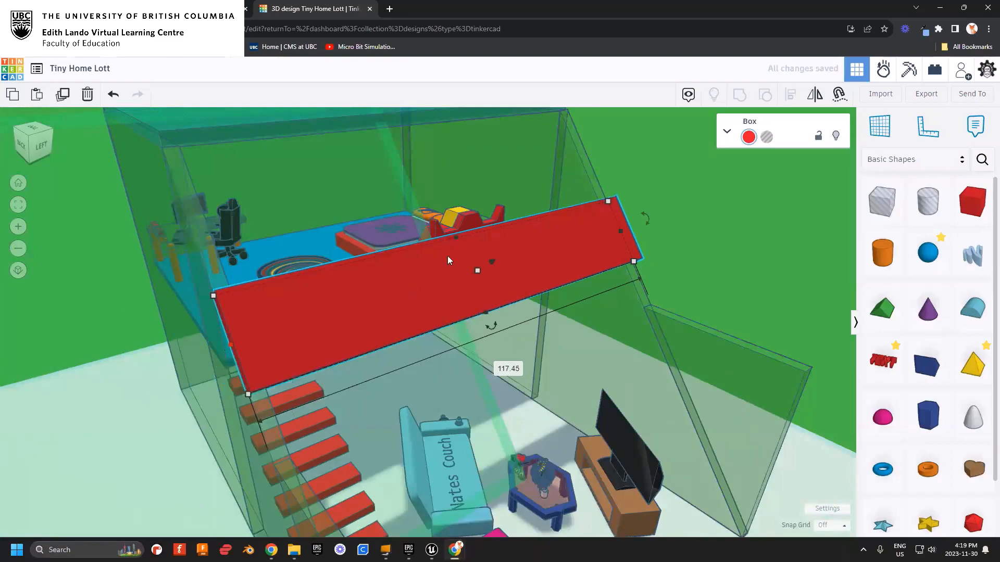
pyautogui.moveTo(455, 243); pyautogui.dragTo(410, 120)
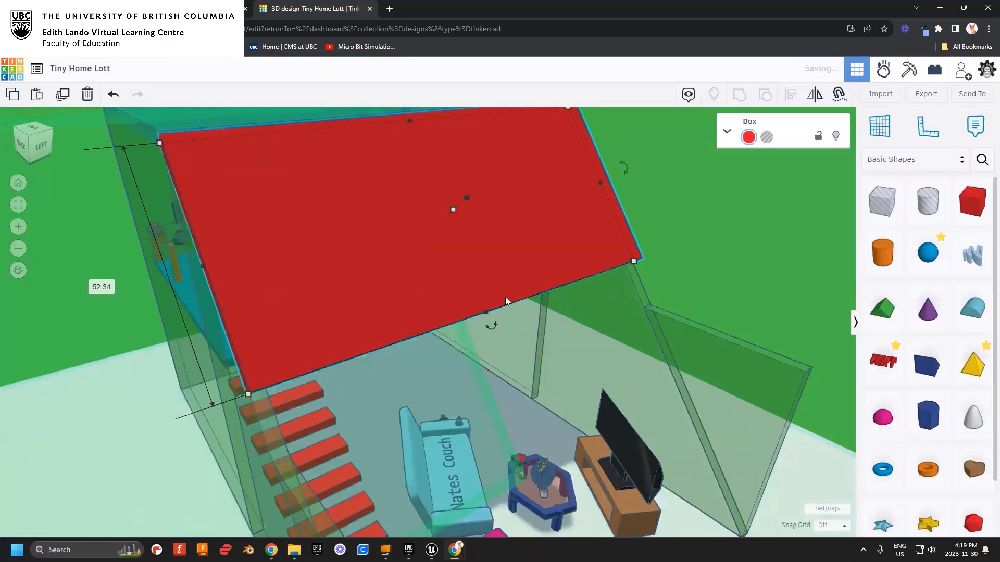
pyautogui.moveTo(485, 315); pyautogui.dragTo(509, 366)
pyautogui.moveTo(633, 389); pyautogui.dragTo(619, 310, button='right')
pyautogui.scroll(2, 619, 311)
pyautogui.moveTo(577, 452); pyautogui.dragTo(571, 453)
# - Extend the flat blue roof's side edge slightly toward the outer face of the wall beside the bed
pyautogui.moveTo(641, 330); pyautogui.dragTo(494, 402, button='right')
pyautogui.click(531, 382)
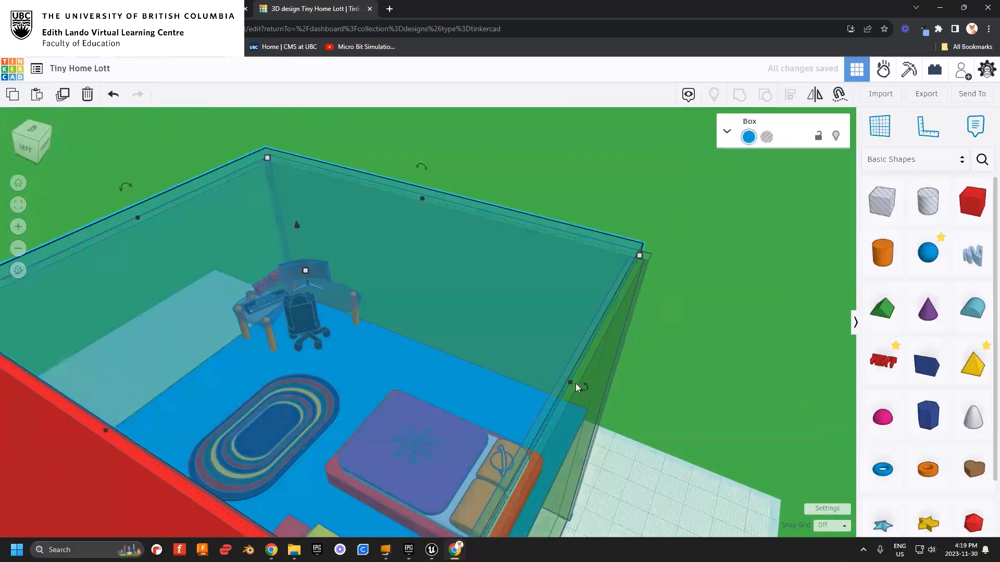
pyautogui.moveTo(570, 383); pyautogui.dragTo(577, 386)
# - Make the red sloped roof panel transparent
pyautogui.moveTo(577, 388); pyautogui.dragTo(380, 475, button='right')
pyautogui.moveTo(458, 409); pyautogui.dragTo(492, 193, button='middle')
pyautogui.click(440, 431)
pyautogui.moveTo(440, 430); pyautogui.dragTo(390, 432, button='middle')
pyautogui.moveTo(421, 448); pyautogui.dragTo(581, 403, button='right')
pyautogui.moveTo(645, 268); pyautogui.dragTo(529, 335, button='right')
pyautogui.click(749, 137)
pyautogui.click(831, 278)
pyautogui.moveTo(558, 382); pyautogui.dragTo(645, 369, button='right')
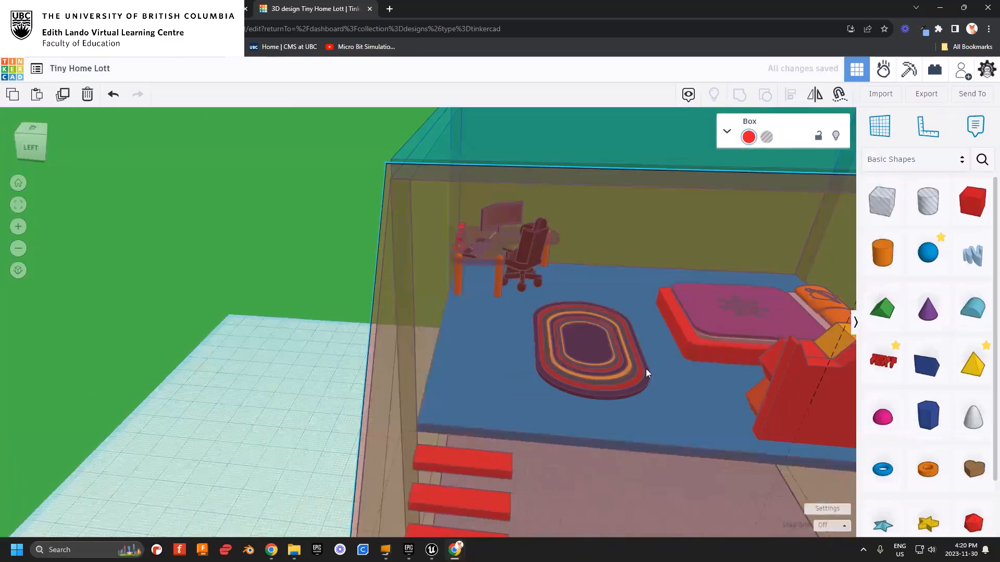
# - Examine the sloped roof panel and the open section beneath it from both sides of the house
pyautogui.moveTo(646, 368); pyautogui.dragTo(449, 319, button='middle')
pyautogui.scroll(-4, 496, 324)
pyautogui.moveTo(534, 333); pyautogui.dragTo(469, 317, button='right')
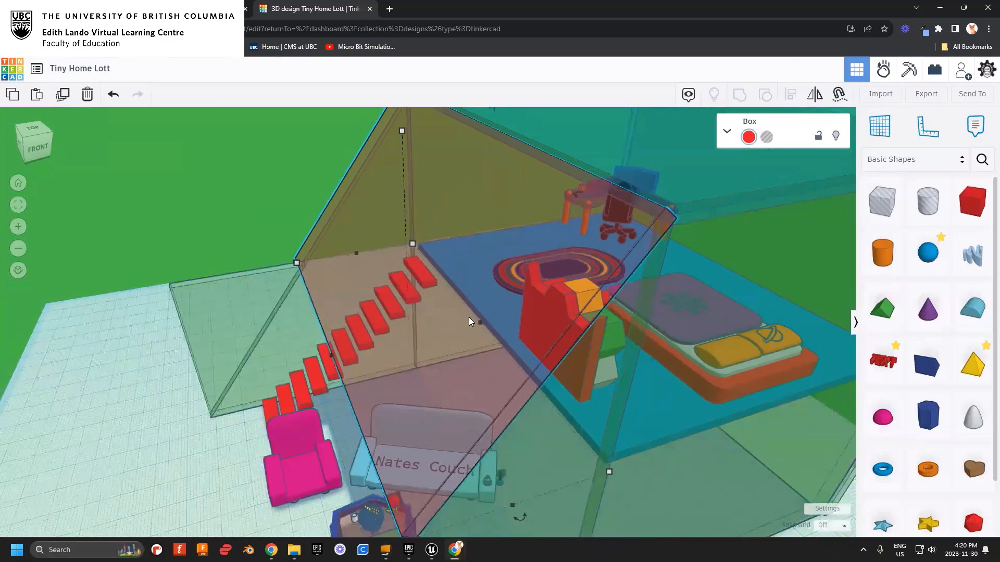
pyautogui.scroll(-1, 469, 317)
pyautogui.click(600, 186)
pyautogui.click(498, 263)
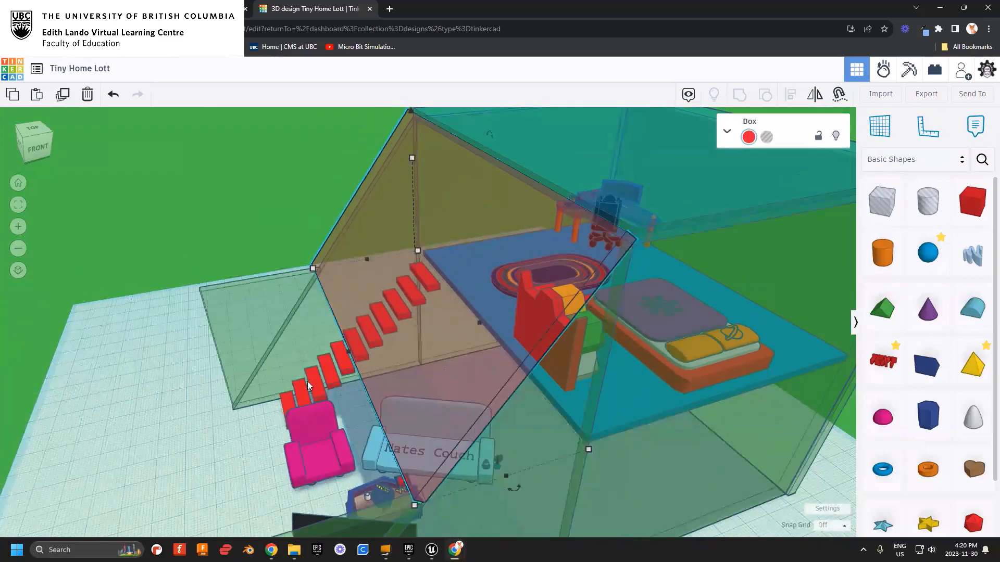
pyautogui.moveTo(292, 388); pyautogui.dragTo(393, 375, button='right')
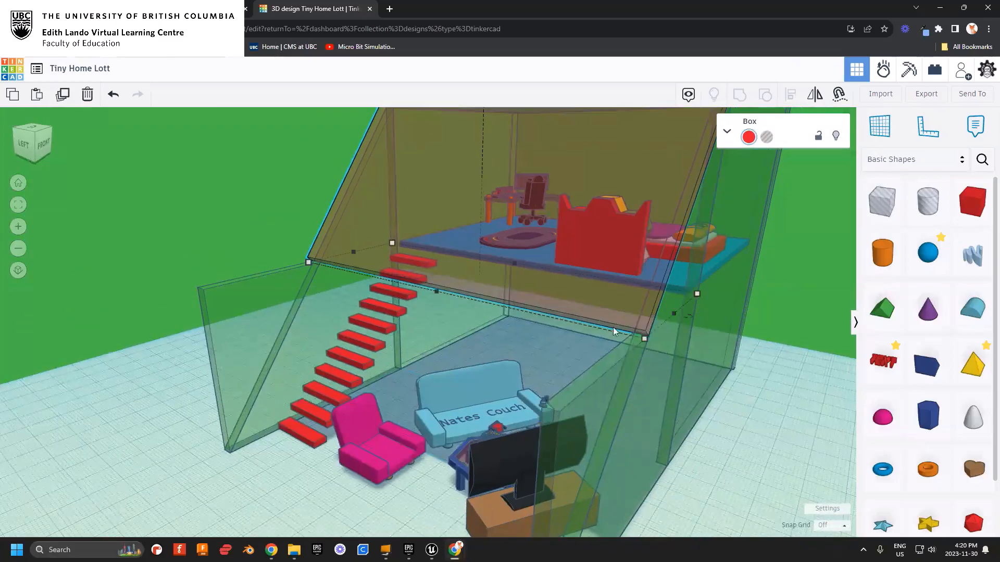
# - Place a box on the top edge of the TV-side inverted wedge and set its thickness to 3 mm
pyautogui.click(972, 201)
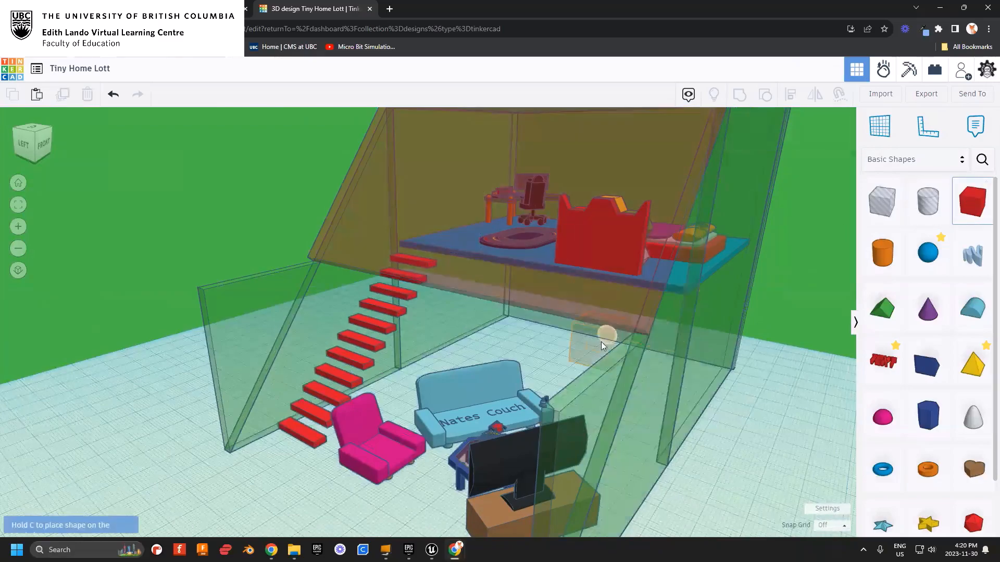
pyautogui.click(583, 386)
pyautogui.moveTo(565, 407); pyautogui.dragTo(645, 418, button='right')
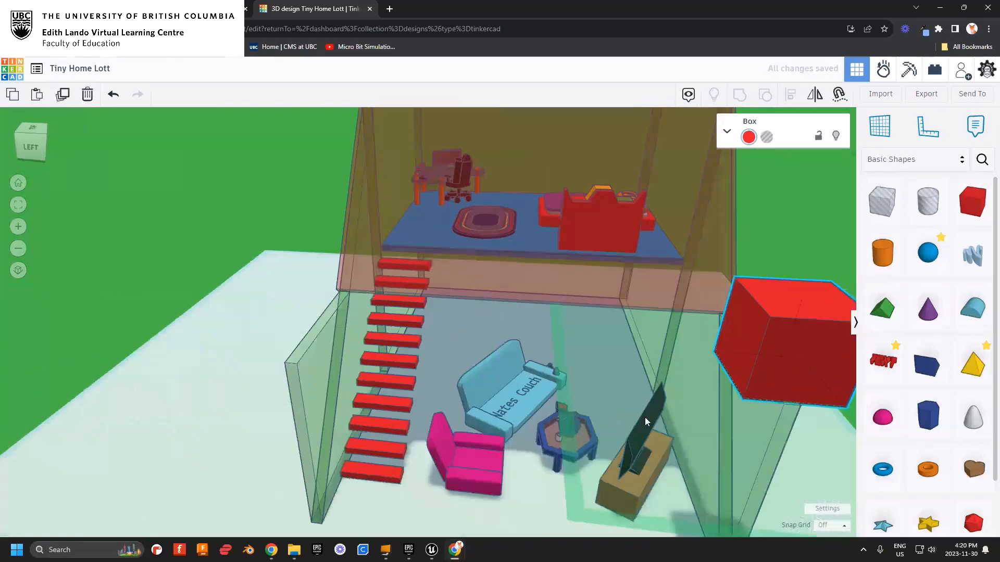
pyautogui.moveTo(645, 417); pyautogui.dragTo(452, 410, button='middle')
pyautogui.moveTo(566, 380)
pyautogui.click(642, 412)
pyautogui.write('2')
pyautogui.press('Return')
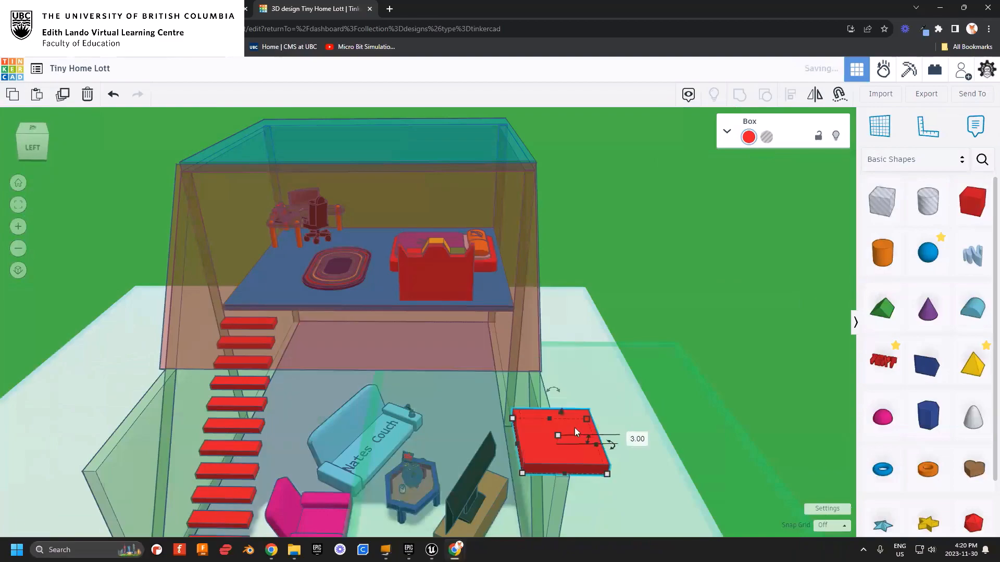
# - Stretch the thin box across both inverted wedges and about 40 mm back to the sloped roof, and align its end with the TV-side panel
pyautogui.moveTo(502, 464); pyautogui.dragTo(595, 435, button='right')
pyautogui.moveTo(598, 410); pyautogui.dragTo(180, 501)
pyautogui.moveTo(452, 429); pyautogui.dragTo(423, 375)
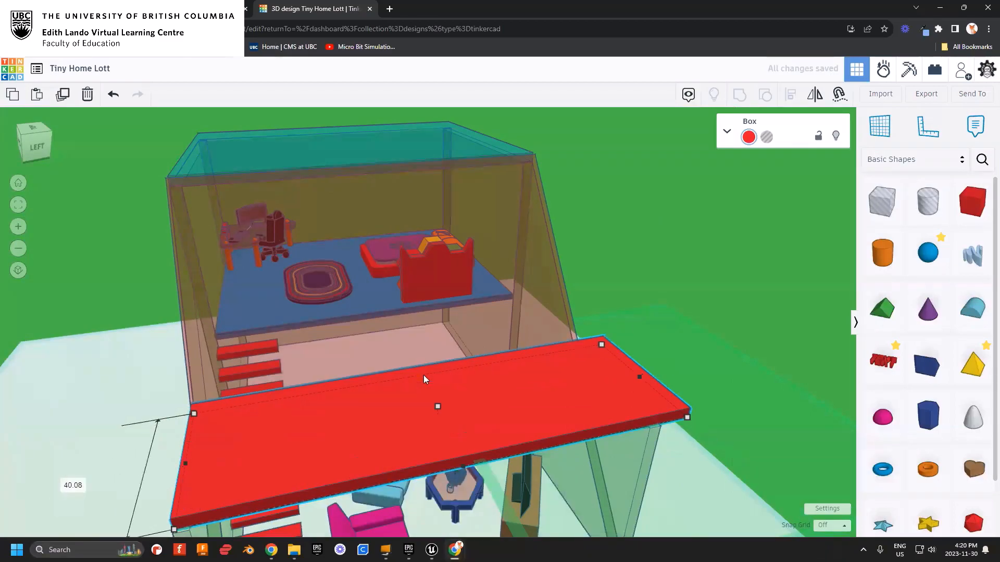
pyautogui.moveTo(642, 373); pyautogui.dragTo(622, 386)
# - Make the lower flat roof over the living area transparent and check it from below and the front
pyautogui.moveTo(375, 448); pyautogui.dragTo(591, 334, button='right')
pyautogui.click(748, 136)
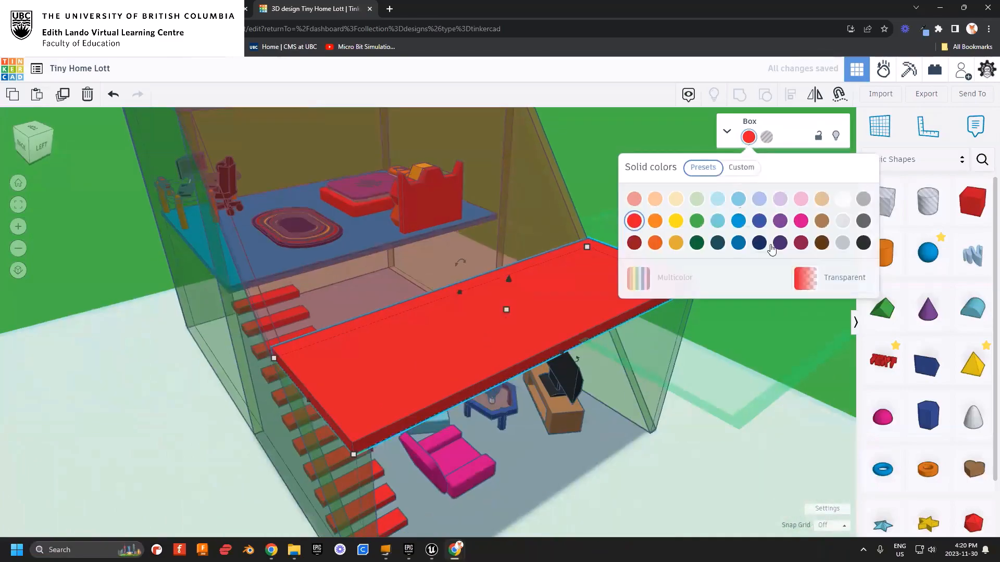
pyautogui.click(832, 277)
pyautogui.moveTo(391, 363); pyautogui.dragTo(375, 298, button='right')
pyautogui.moveTo(407, 223); pyautogui.dragTo(369, 301, button='middle')
pyautogui.click(370, 312)
pyautogui.click(432, 386)
pyautogui.moveTo(454, 396); pyautogui.dragTo(448, 319, button='middle')
pyautogui.moveTo(448, 324); pyautogui.dragTo(468, 366, button='right')
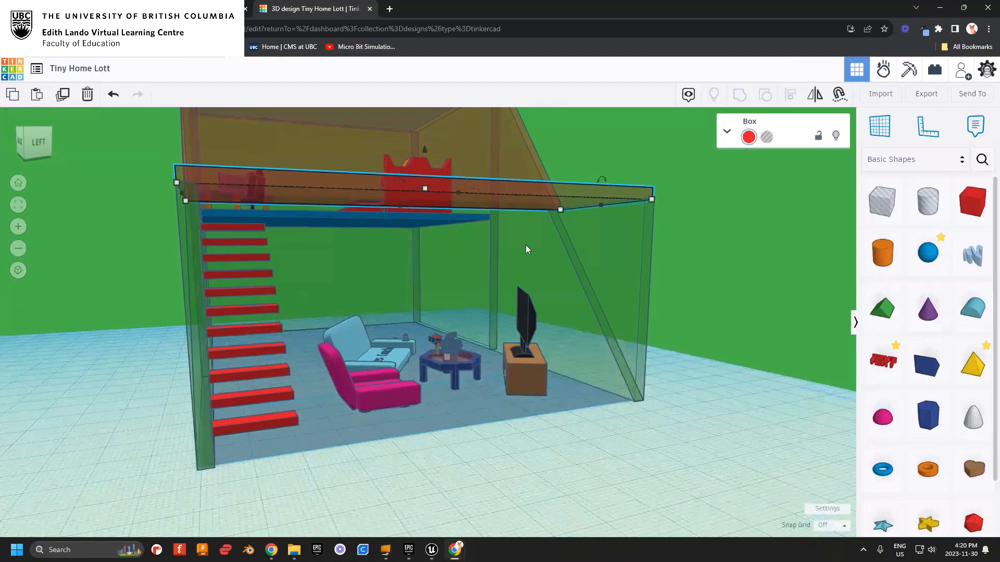
pyautogui.moveTo(457, 317); pyautogui.dragTo(474, 340, button='right')
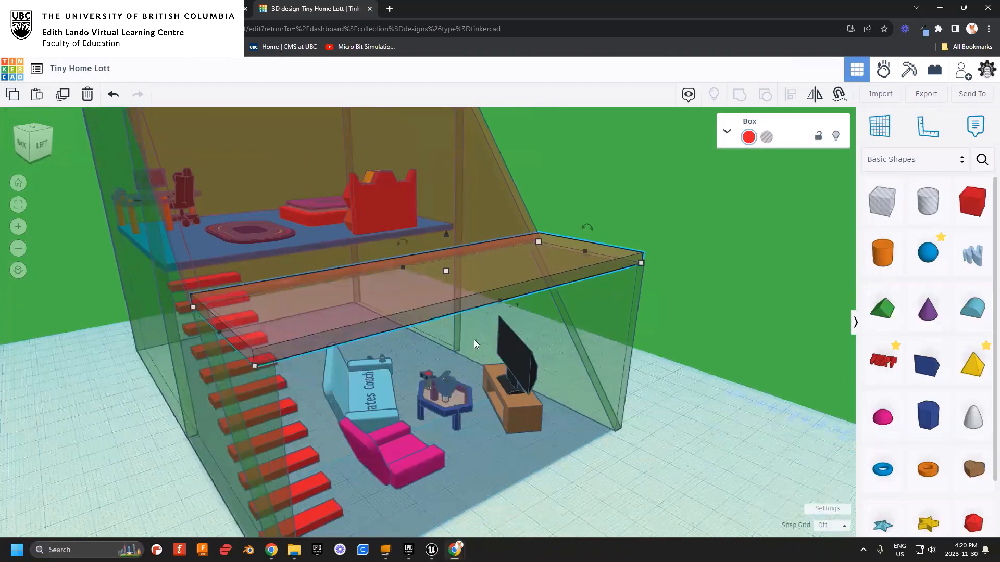
# - Place a box at the front corner beside the TV, raise it to about 59 mm high and set its thickness to 3 mm
pyautogui.moveTo(975, 207); pyautogui.dragTo(628, 448)
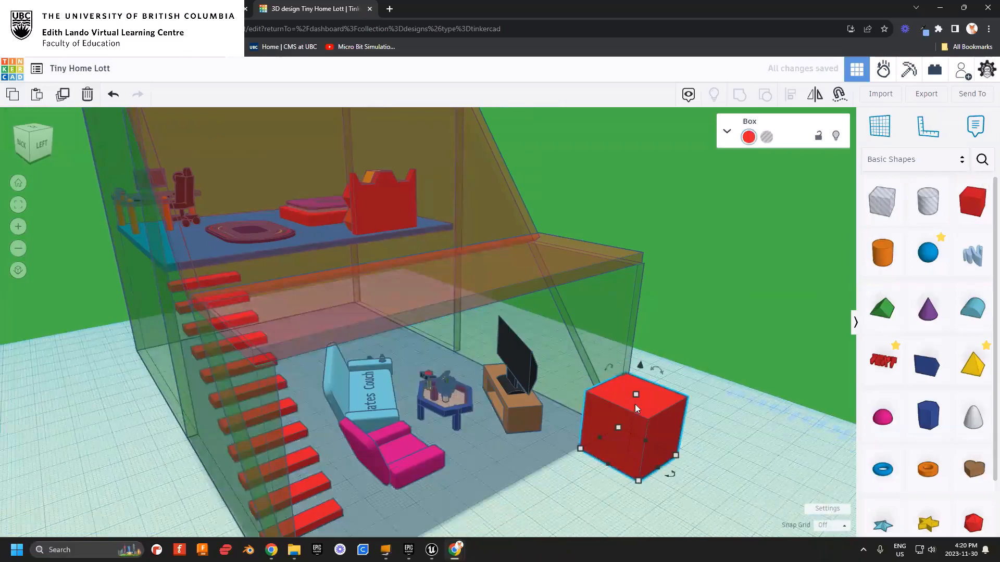
pyautogui.moveTo(637, 395); pyautogui.dragTo(661, 268)
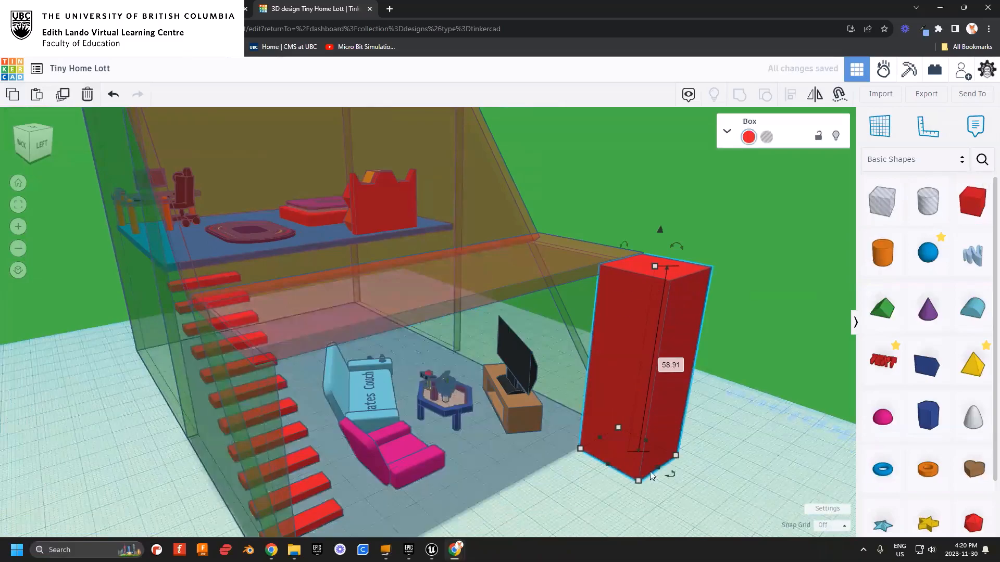
pyautogui.moveTo(636, 479)
pyautogui.click(591, 475)
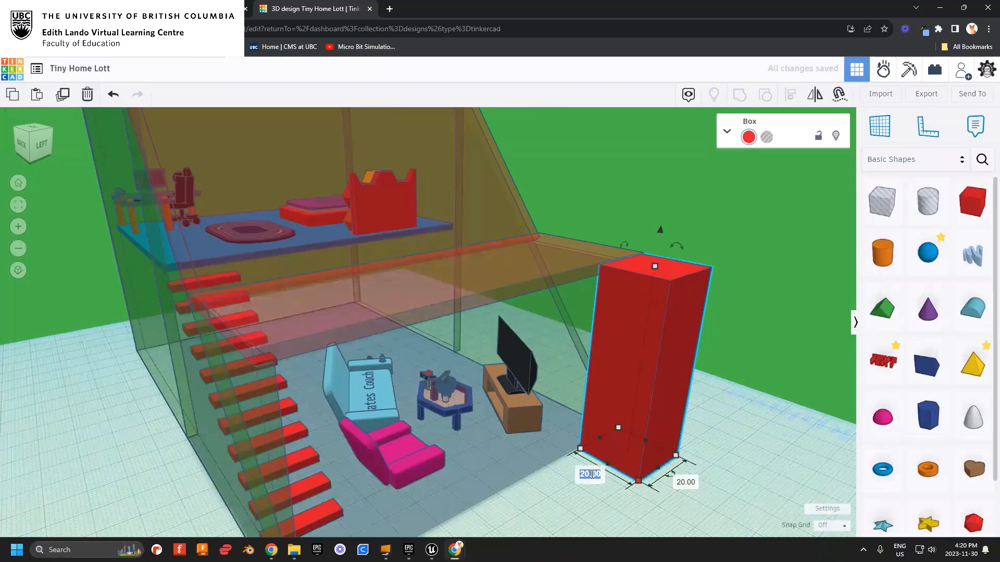
pyautogui.write('3')
pyautogui.press('Return')
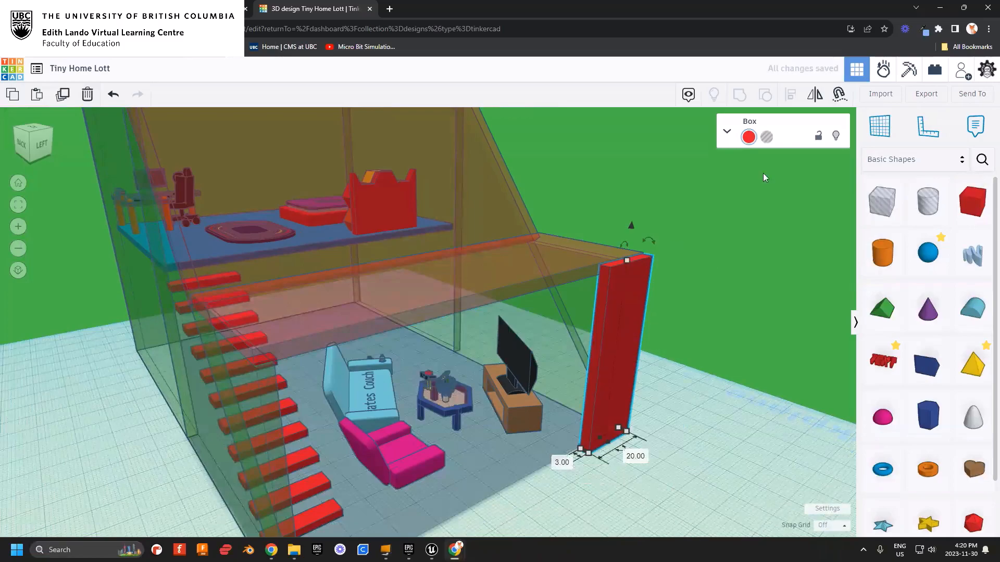
# - Make the front corner box transparent and stretch it along the front of the living area to about 92 mm wide
pyautogui.click(750, 137)
pyautogui.click(815, 278)
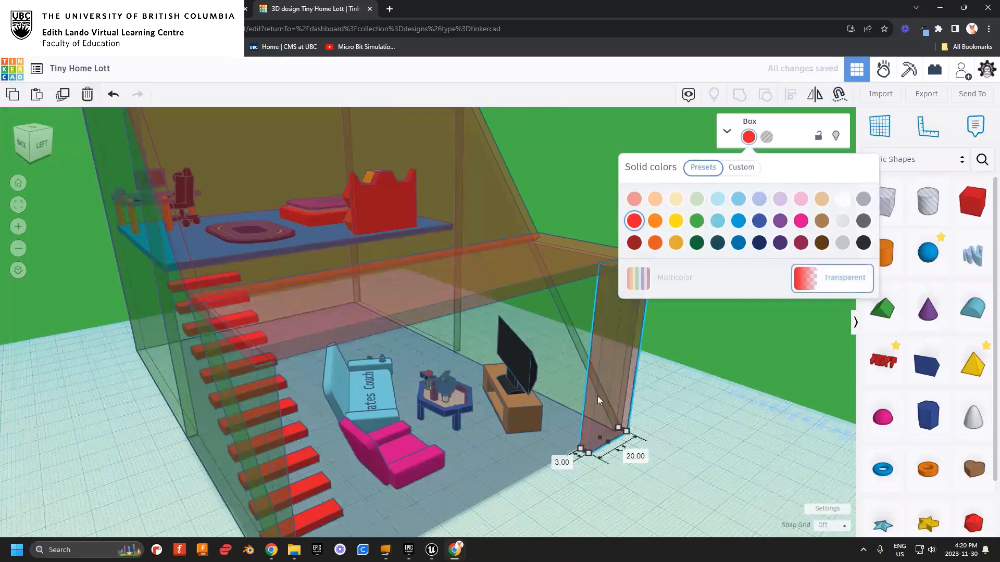
pyautogui.moveTo(576, 416); pyautogui.dragTo(566, 458, button='right')
pyautogui.moveTo(565, 475)
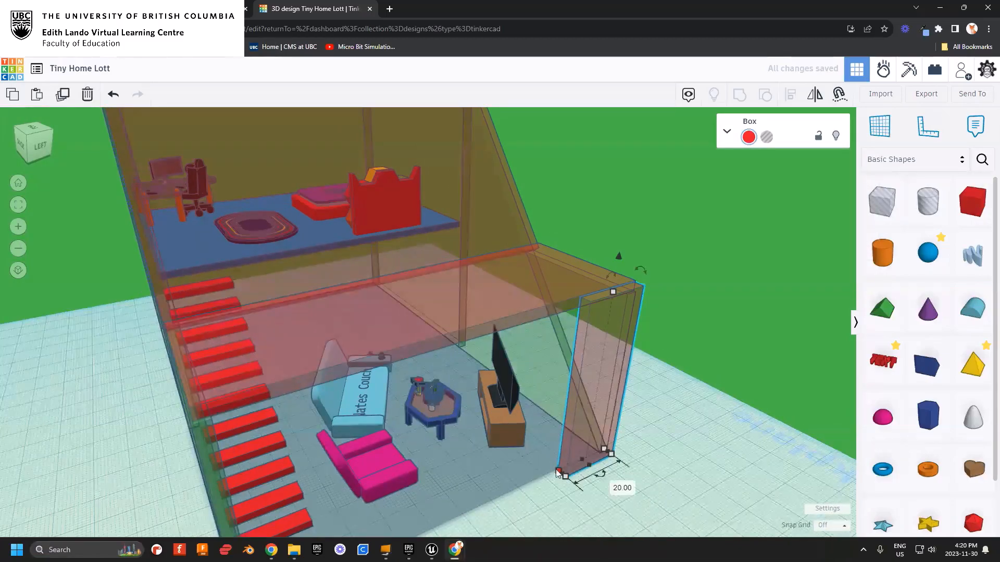
pyautogui.moveTo(560, 470); pyautogui.dragTo(339, 549)
pyautogui.moveTo(391, 438); pyautogui.dragTo(497, 308, button='middle')
pyautogui.moveTo(420, 396)
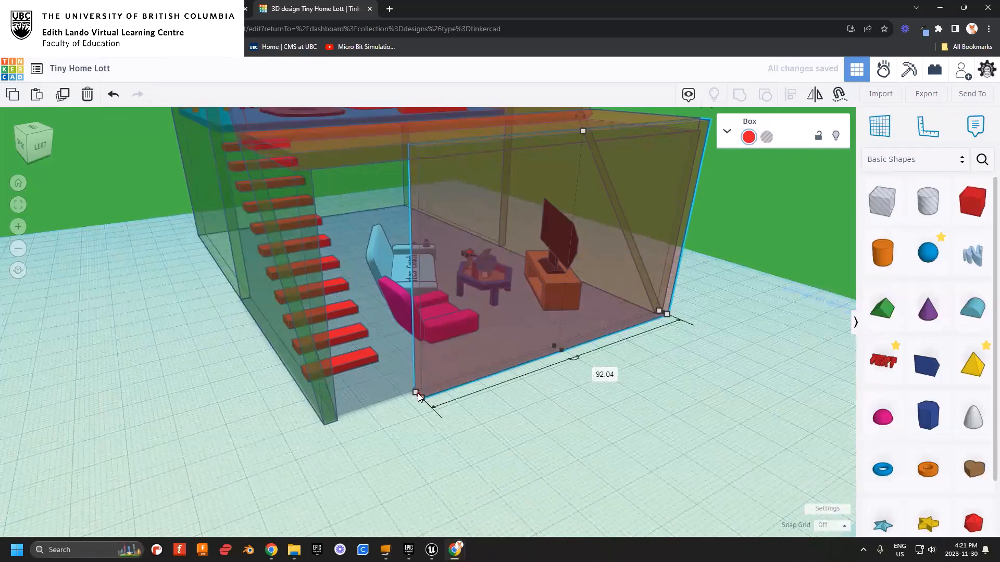
pyautogui.moveTo(420, 396); pyautogui.dragTo(417, 401)
pyautogui.click(733, 430)
# - Examine the enclosed Tiny Home Lott from all sides and the open loft and side panels of Bodacious Tumelo-Jaagub
pyautogui.moveTo(732, 430); pyautogui.dragTo(567, 341, button='right')
pyautogui.scroll(-2, 592, 432)
pyautogui.scroll(-2, 596, 430)
pyautogui.moveTo(500, 452); pyautogui.dragTo(405, 263, button='right')
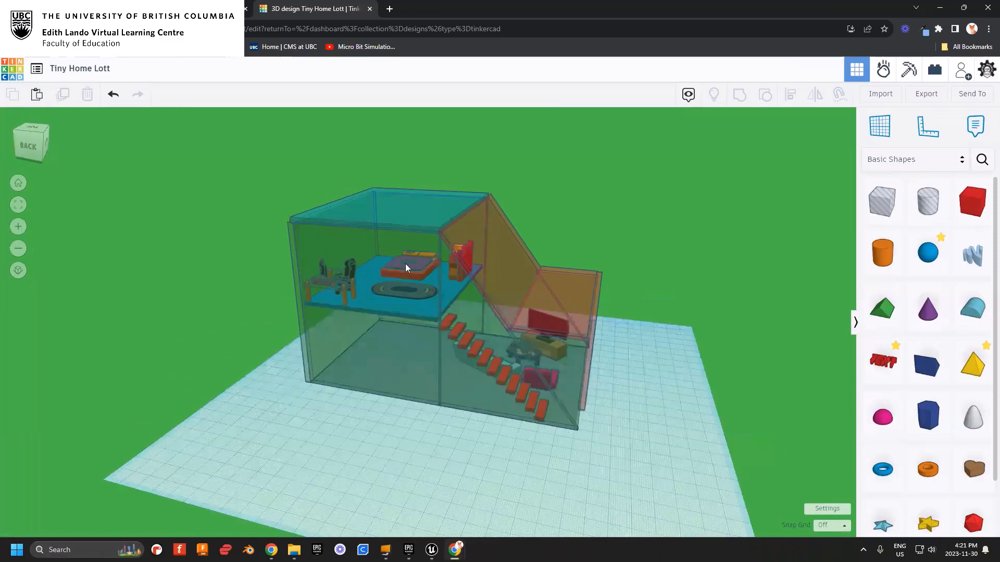
pyautogui.moveTo(507, 385); pyautogui.dragTo(513, 216, button='right')
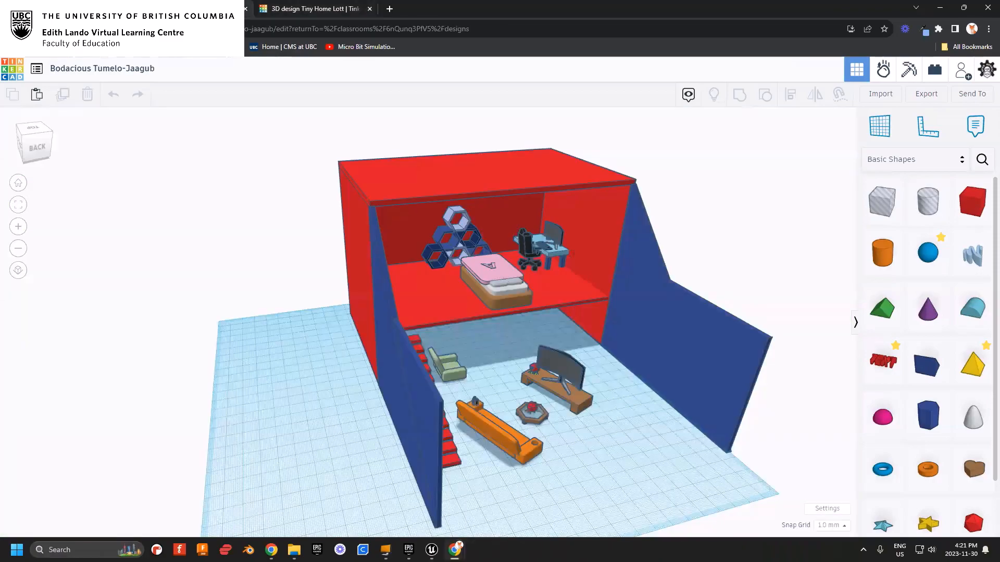
pyautogui.moveTo(344, 354); pyautogui.dragTo(417, 220, button='right')
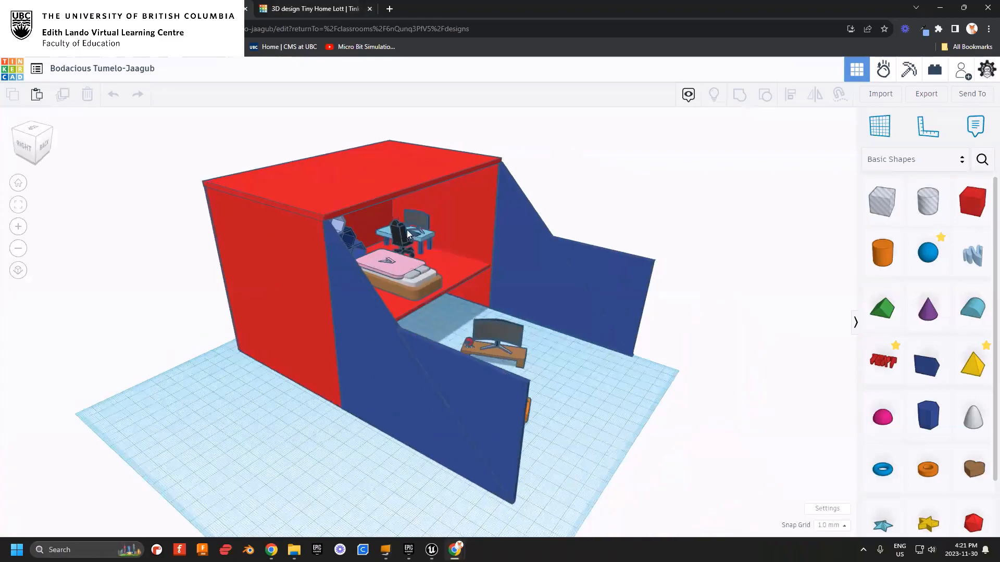
pyautogui.scroll(5, 396, 227)
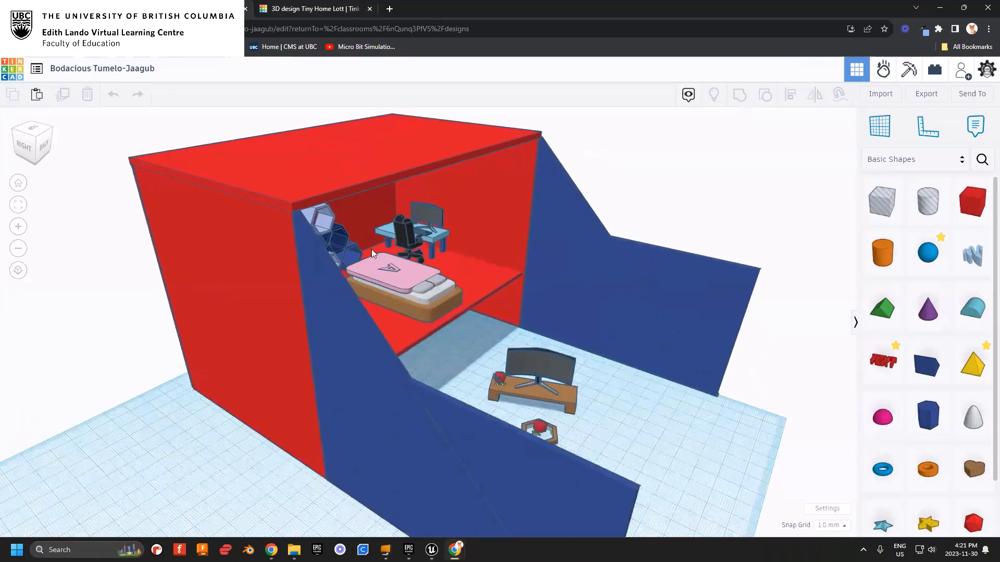
pyautogui.scroll(2, 371, 249)
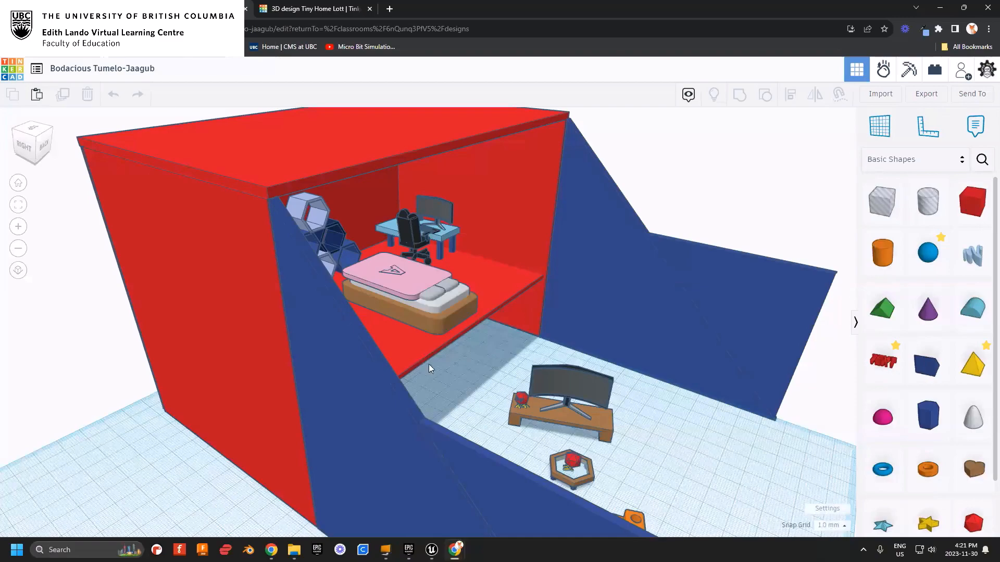
pyautogui.moveTo(627, 395); pyautogui.dragTo(587, 431, button='right')
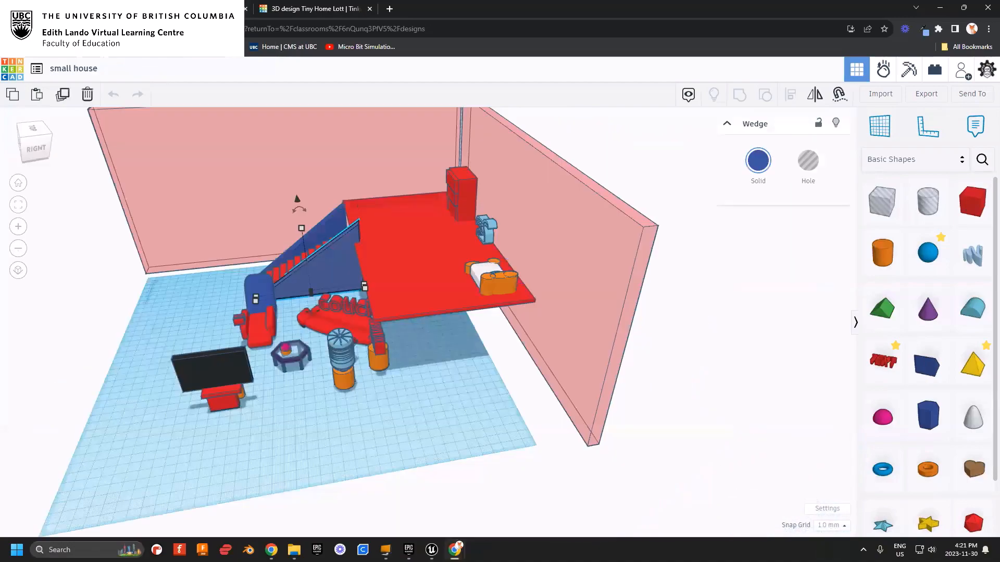
# - Set the thickness of the small house's stair-side wall to 3 mm and shift the wall in toward the floor
pyautogui.moveTo(527, 441); pyautogui.dragTo(599, 422, button='right')
pyautogui.click(167, 373)
pyautogui.moveTo(167, 373); pyautogui.dragTo(376, 320, button='right')
pyautogui.click(272, 506)
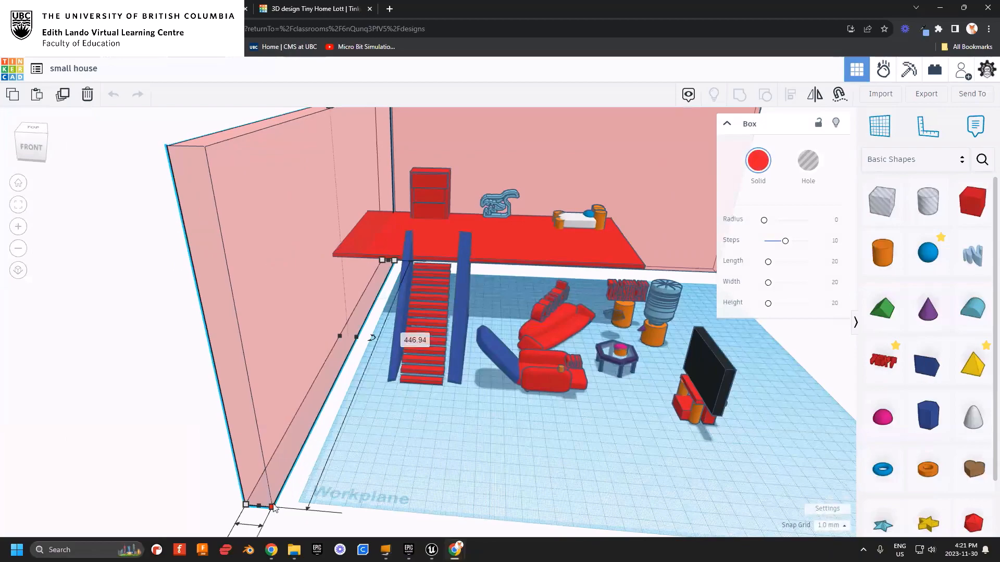
pyautogui.moveTo(322, 484); pyautogui.dragTo(353, 406, button='middle')
pyautogui.click(305, 389)
pyautogui.click(278, 432)
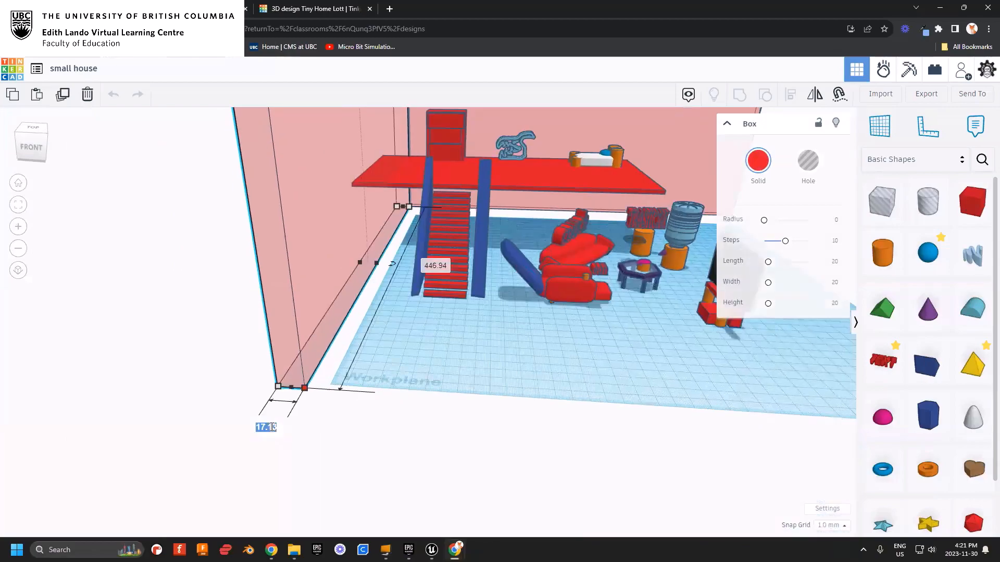
pyautogui.write('3')
pyautogui.press('Return')
pyautogui.moveTo(307, 300); pyautogui.dragTo(326, 308)
# - Set the thickness of both blue wedges beside the staircase to 3 mm
pyautogui.moveTo(531, 320); pyautogui.dragTo(463, 476, button='middle')
pyautogui.click(410, 389)
pyautogui.moveTo(403, 478)
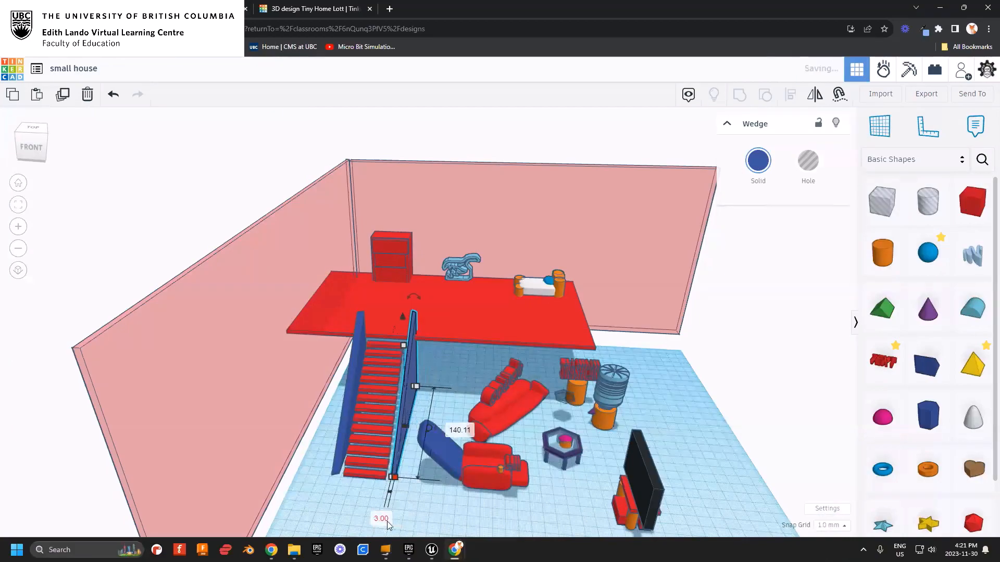
pyautogui.click(348, 394)
pyautogui.moveTo(331, 475)
pyautogui.click(319, 516)
pyautogui.write('3')
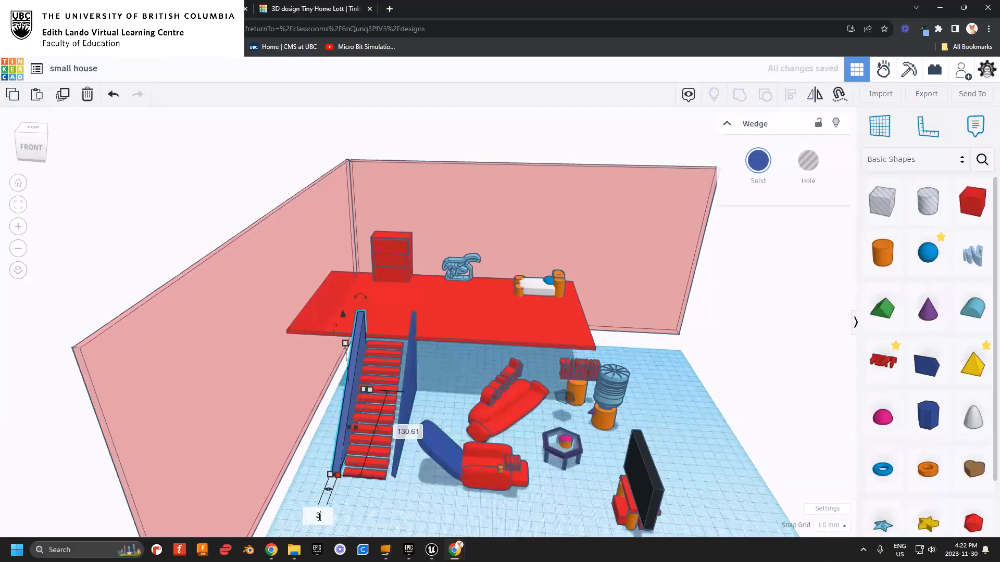
pyautogui.press('Return')
# - Place a box at the top of the walls and stretch it over the small house as a roof
pyautogui.moveTo(569, 380); pyautogui.dragTo(520, 305, button='right')
pyautogui.click(506, 305)
pyautogui.moveTo(542, 390); pyautogui.dragTo(411, 291, button='right')
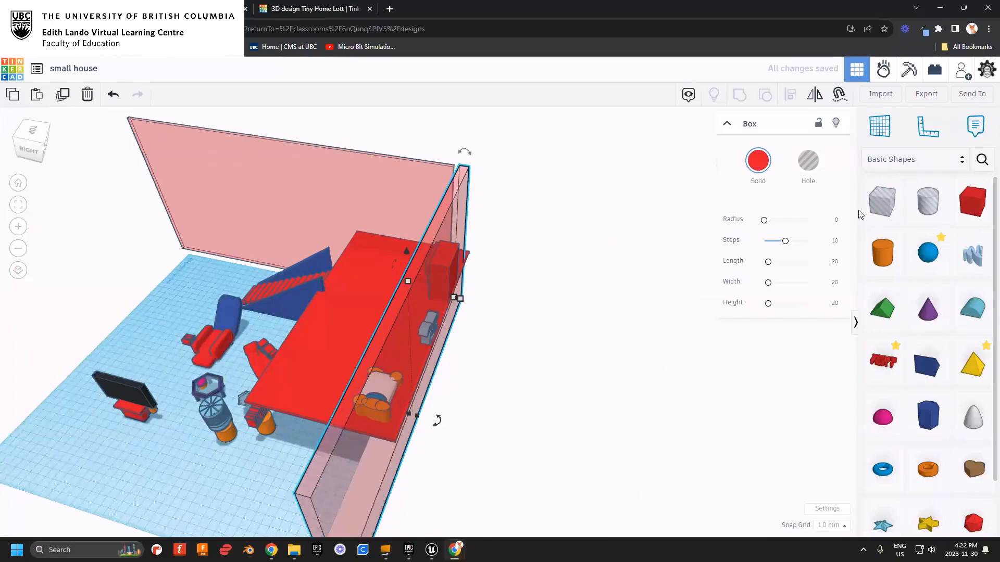
pyautogui.moveTo(972, 202); pyautogui.dragTo(85, 179)
pyautogui.moveTo(284, 163); pyautogui.dragTo(294, 146)
pyautogui.moveTo(255, 270); pyautogui.dragTo(405, 245, button='middle')
pyautogui.moveTo(400, 190)
pyautogui.mouseDown(button='right')
pyautogui.moveTo(336, 293)
pyautogui.moveTo(276, 311)
pyautogui.moveTo(479, 296)
pyautogui.moveTo(400, 183)
pyautogui.mouseUp(button='right')
# - Set the roof's thickness to 3 mm and make it transparent
pyautogui.click(440, 195)
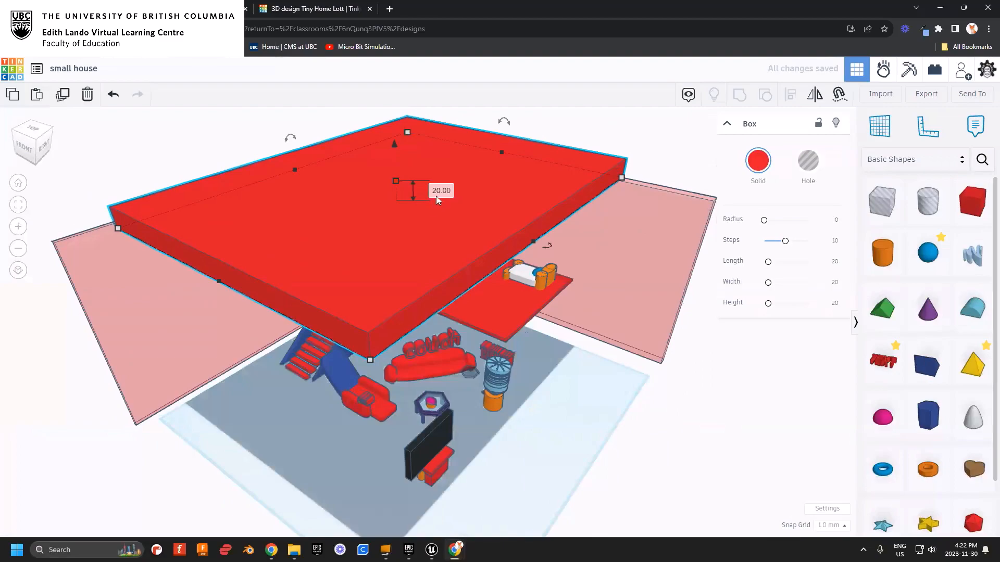
pyautogui.write('3')
pyautogui.press('Return')
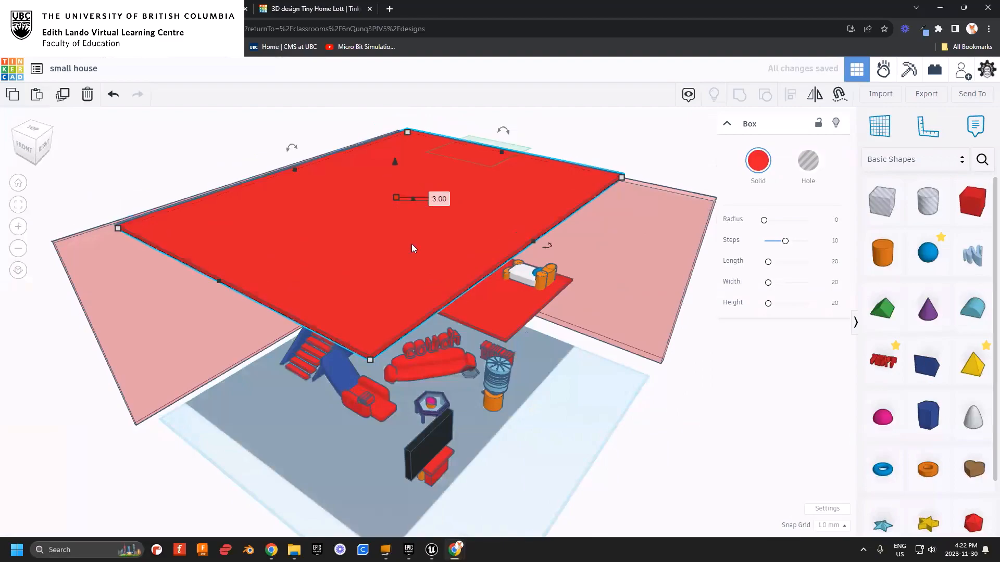
pyautogui.click(757, 162)
pyautogui.click(815, 326)
pyautogui.moveTo(578, 365); pyautogui.dragTo(295, 233, button='right')
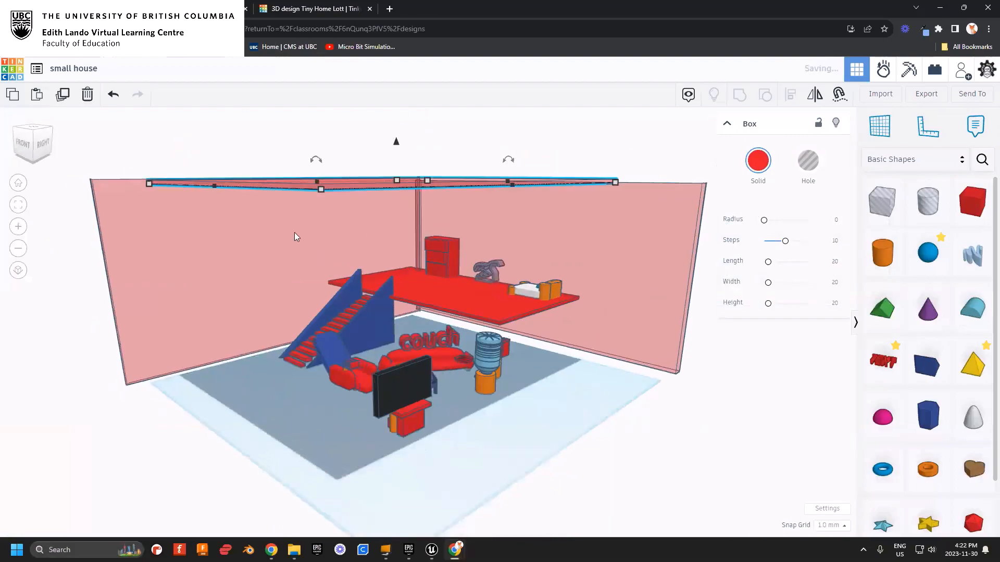
# - Duplicate the stair-side wall and move the copy to the opposite side of the house beside the TV
pyautogui.click(280, 249)
pyautogui.hotkey('ctrl', 'd')
pyautogui.moveTo(264, 258); pyautogui.dragTo(448, 306)
pyautogui.moveTo(621, 347); pyautogui.dragTo(360, 223, button='right')
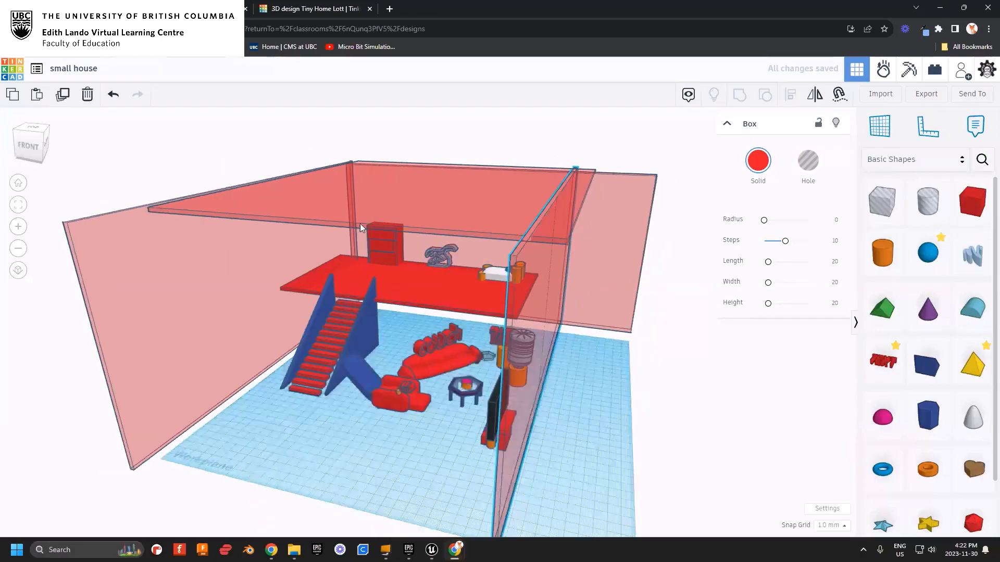
# - Pull the front edge of the roof back and shorten both side walls to match it
pyautogui.moveTo(321, 235); pyautogui.dragTo(349, 204)
pyautogui.click(146, 411)
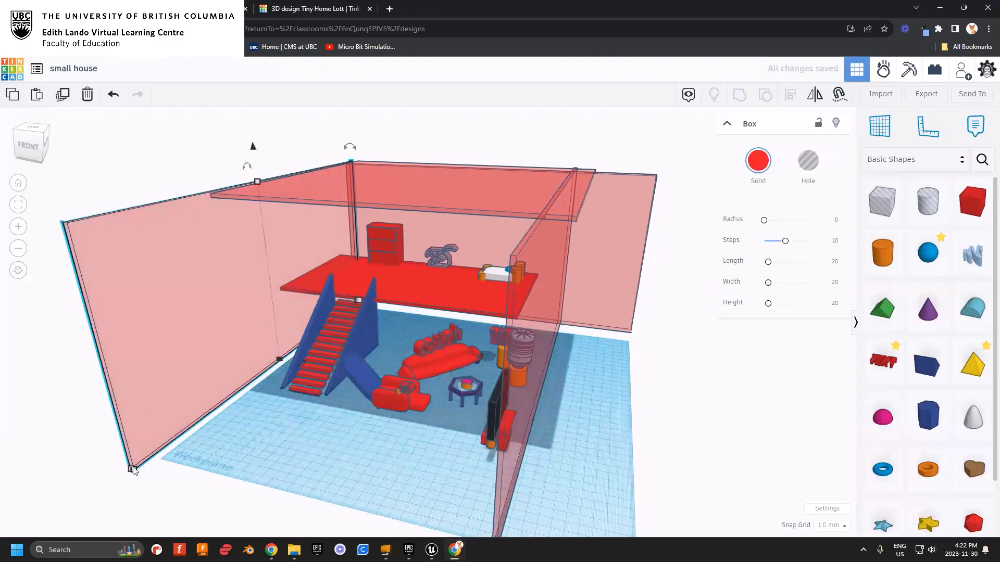
pyautogui.moveTo(133, 470); pyautogui.dragTo(220, 410)
pyautogui.click(524, 466)
pyautogui.moveTo(524, 467); pyautogui.dragTo(526, 402, button='middle')
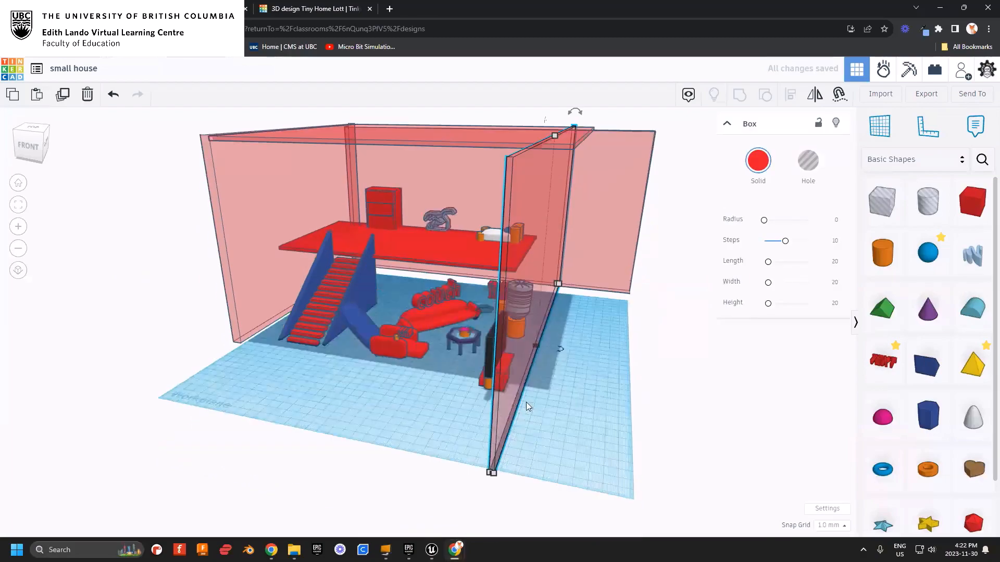
pyautogui.moveTo(493, 475); pyautogui.dragTo(525, 404)
# - Shorten the back wall and the roof so both end at the TV-side wall
pyautogui.click(601, 252)
pyautogui.moveTo(629, 292); pyautogui.dragTo(562, 288)
pyautogui.moveTo(562, 288); pyautogui.dragTo(586, 186, button='right')
pyautogui.moveTo(603, 172); pyautogui.dragTo(576, 169)
pyautogui.moveTo(380, 384); pyautogui.dragTo(489, 318, button='right')
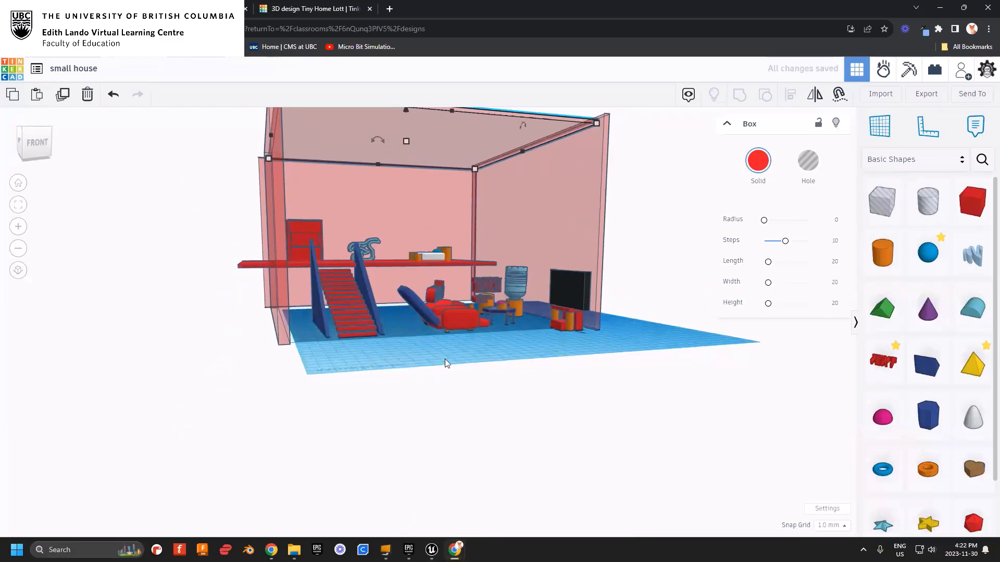
pyautogui.moveTo(354, 283); pyautogui.dragTo(266, 361, button='right')
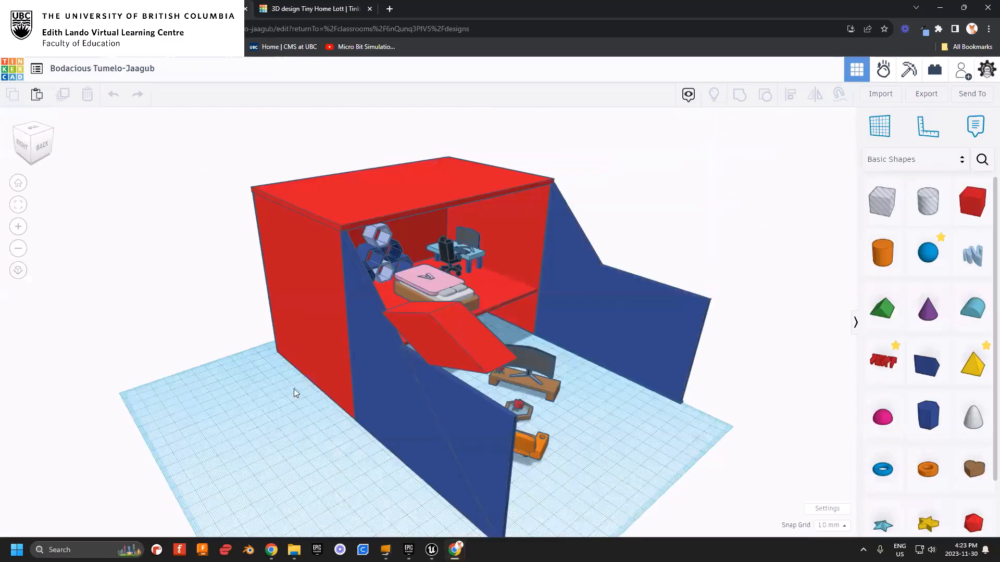
# - Remove the tilted box from the sloped edge of Bodacious Tumelo-Jaagub's side panel
pyautogui.moveTo(294, 392); pyautogui.dragTo(312, 339, button='right')
pyautogui.scroll(3, 494, 353)
pyautogui.click(458, 298)
pyautogui.moveTo(542, 358); pyautogui.dragTo(474, 285, button='right')
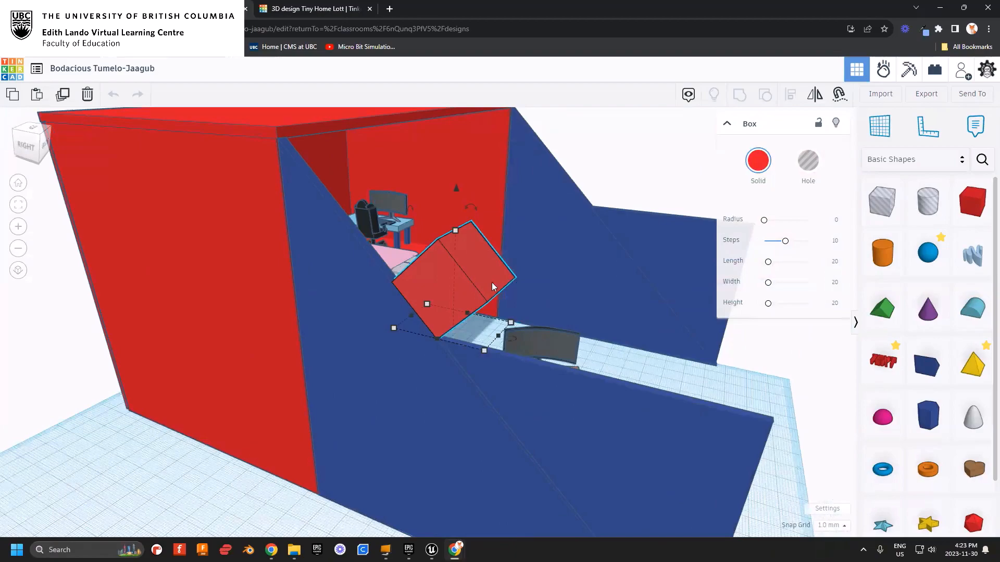
pyautogui.moveTo(475, 314); pyautogui.dragTo(564, 301)
pyautogui.press('Delete')
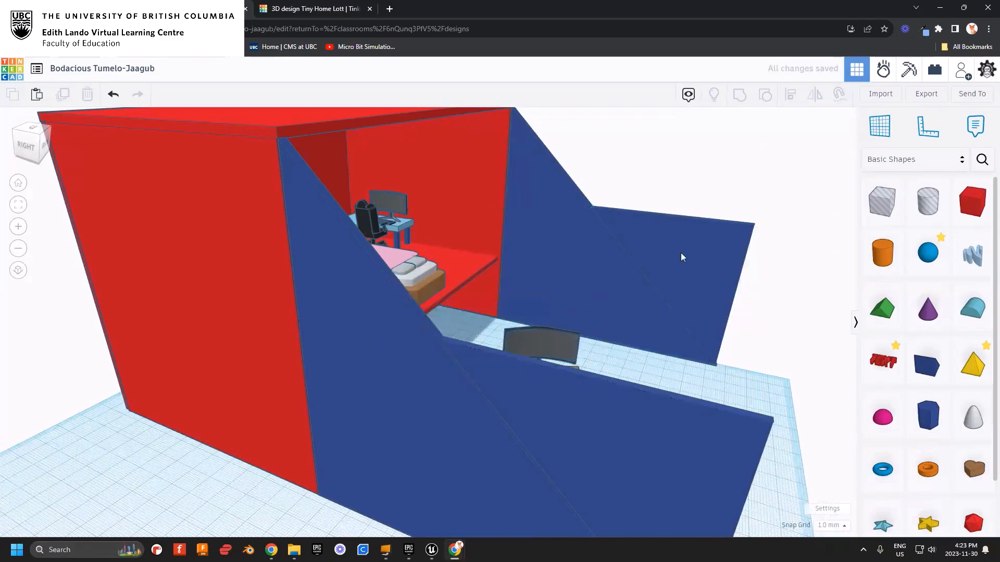
# - Try placing a box on the side panel's sloped edge and adjusting it, and remove it again
pyautogui.moveTo(972, 201); pyautogui.dragTo(398, 286)
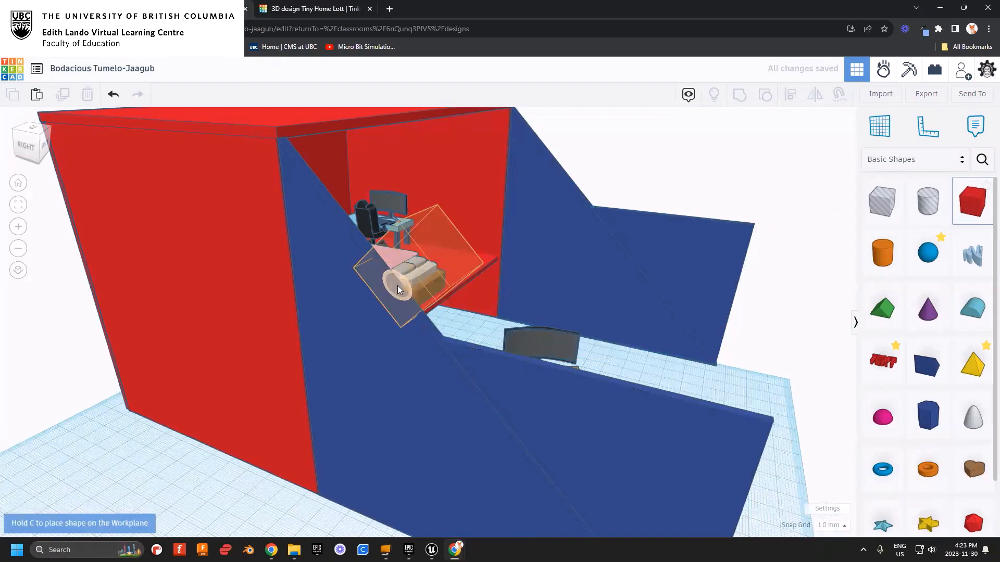
pyautogui.moveTo(398, 286); pyautogui.dragTo(398, 285)
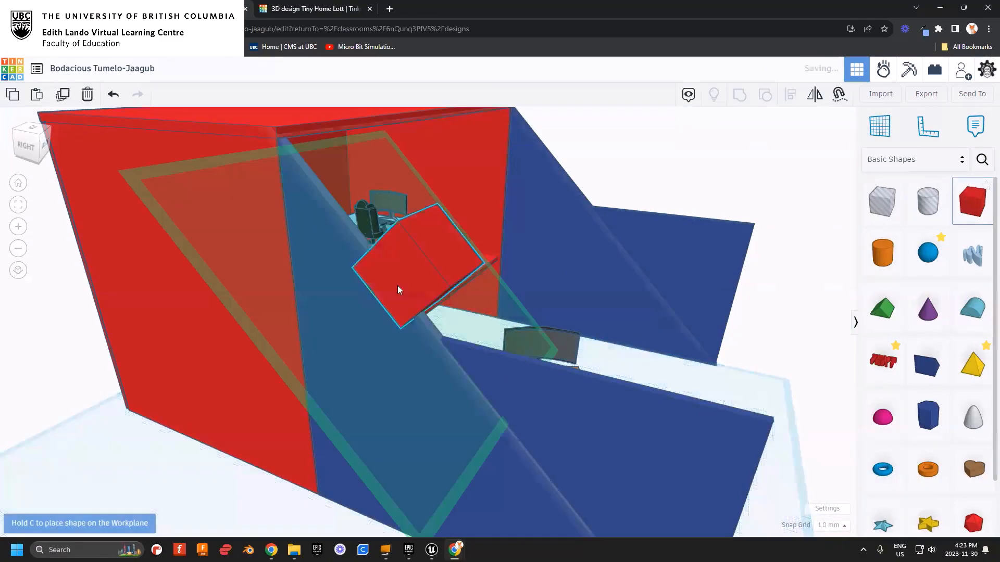
pyautogui.moveTo(346, 227); pyautogui.dragTo(544, 154)
pyautogui.moveTo(553, 252); pyautogui.dragTo(589, 273)
pyautogui.press('Delete')
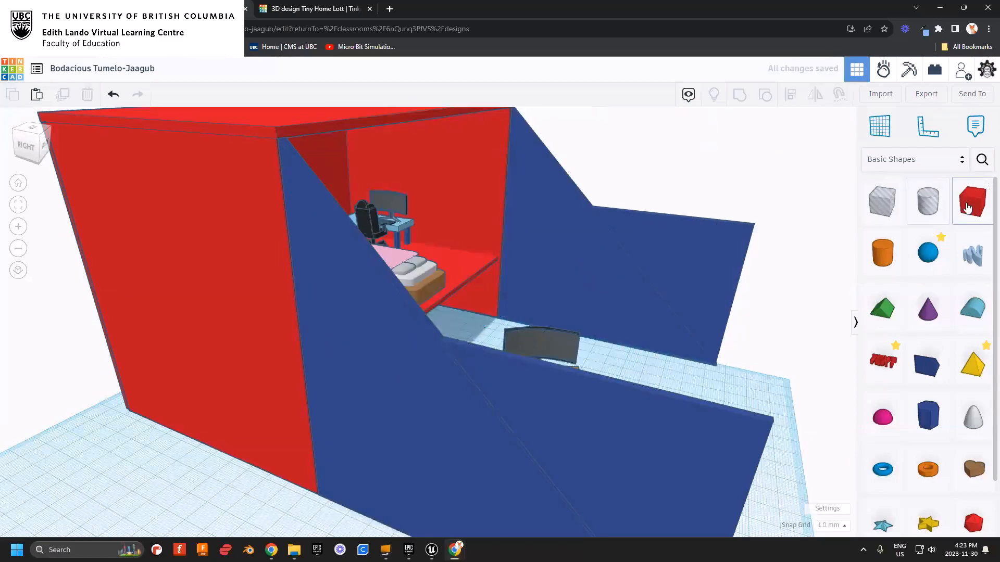
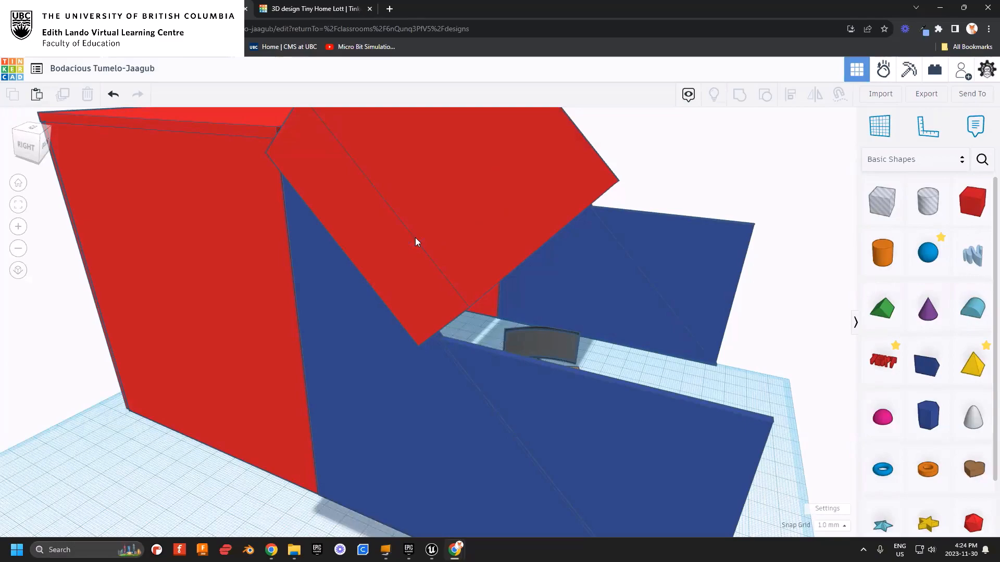
# - Examine the large sloped box on Bodacious Tumelo-Jaagub from both sides and compare it with the enclosed Tiny Home Lott
pyautogui.moveTo(614, 314); pyautogui.dragTo(435, 283, button='right')
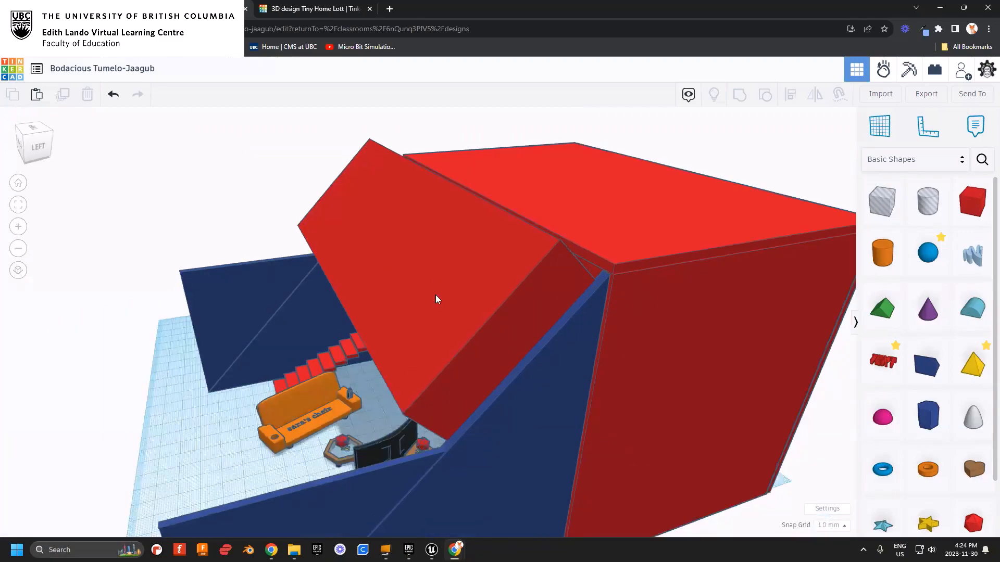
pyautogui.moveTo(371, 286); pyautogui.dragTo(373, 382, button='right')
pyautogui.scroll(-2, 372, 383)
pyautogui.click(302, 9)
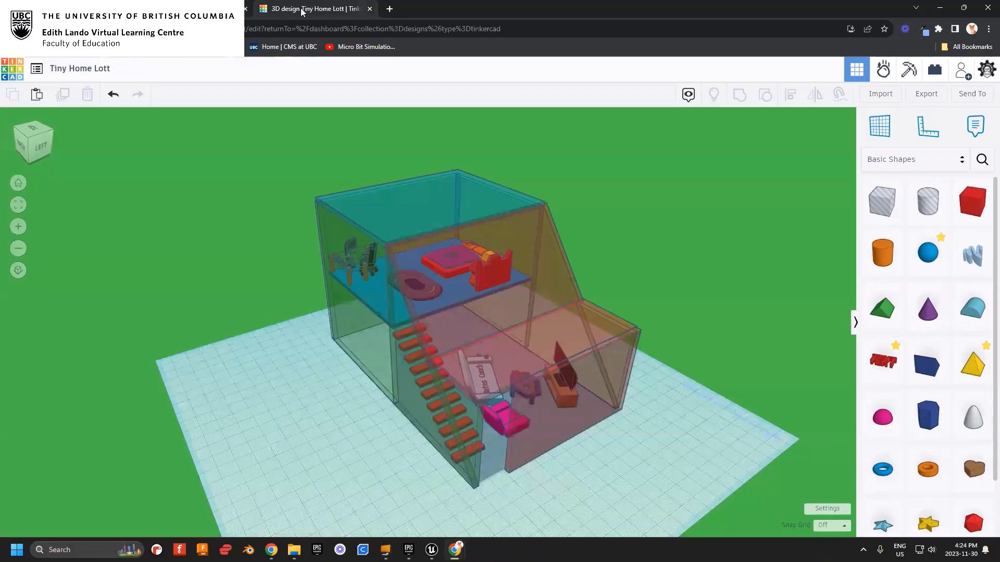
pyautogui.moveTo(330, 388); pyautogui.dragTo(515, 389, button='right')
pyautogui.scroll(3, 499, 373)
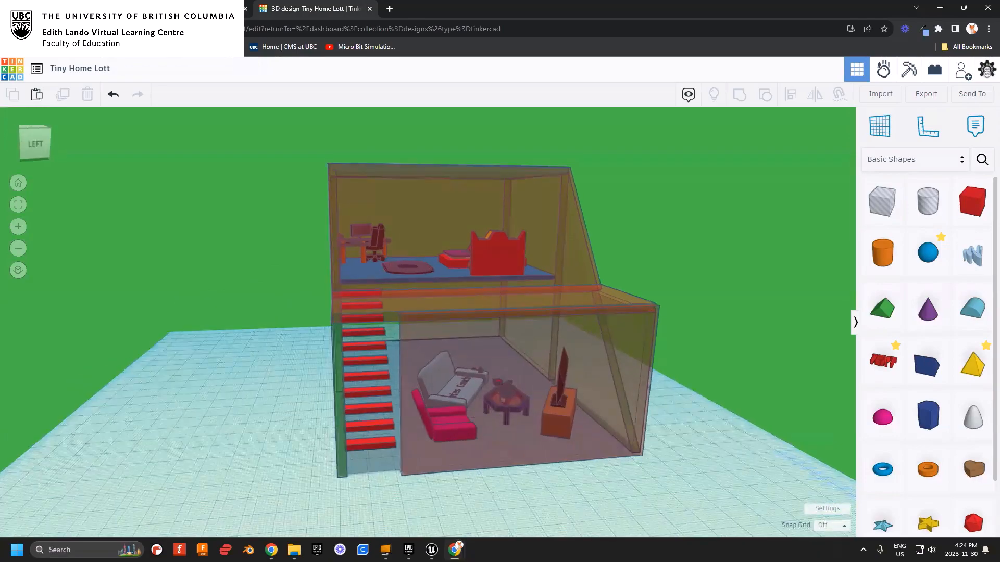
# - Return to the small house design, refresh its session and inspect the front wall and its lower corner
pyautogui.click(68, 9)
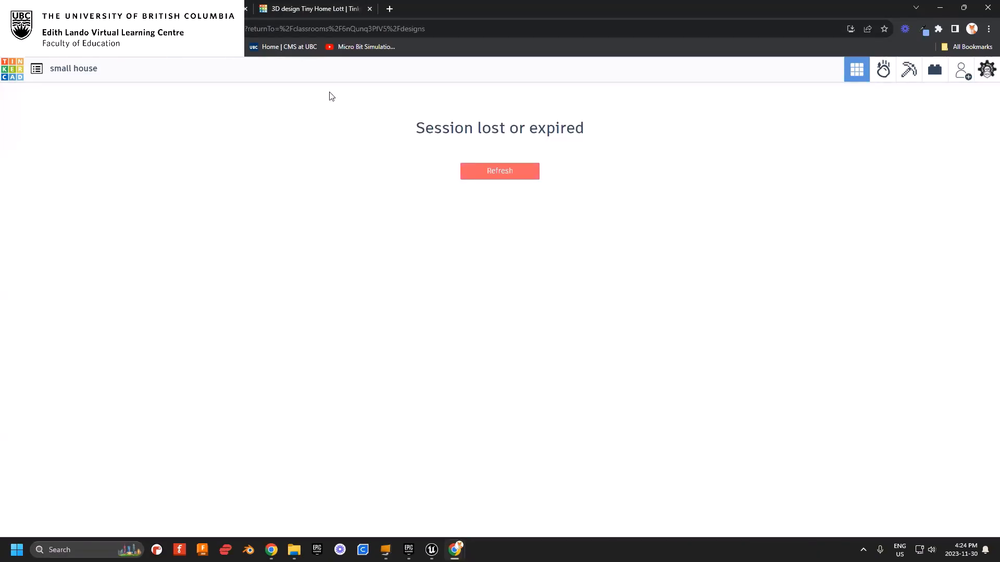
pyautogui.click(499, 173)
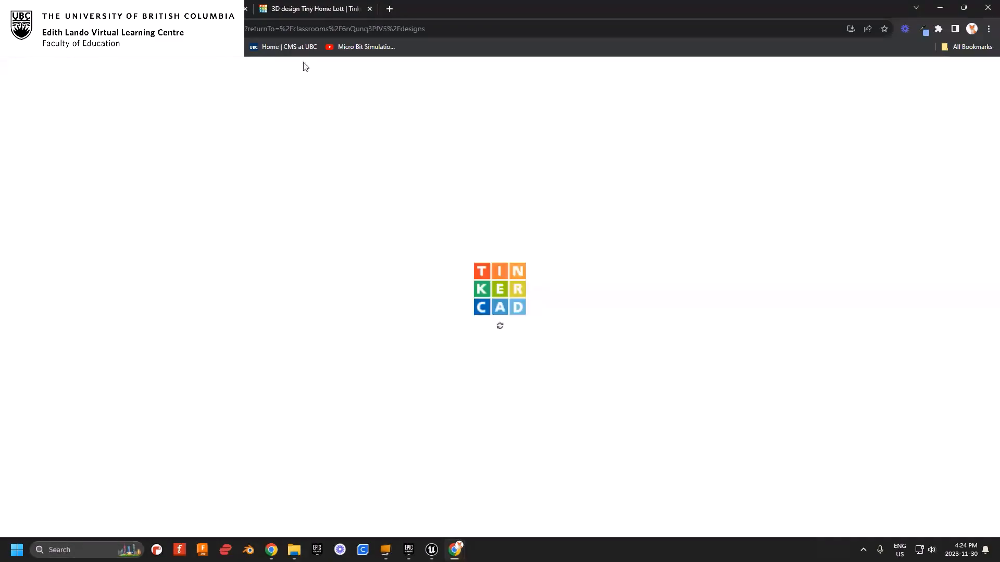
pyautogui.moveTo(412, 214); pyautogui.dragTo(310, 357, button='right')
pyautogui.click(311, 357)
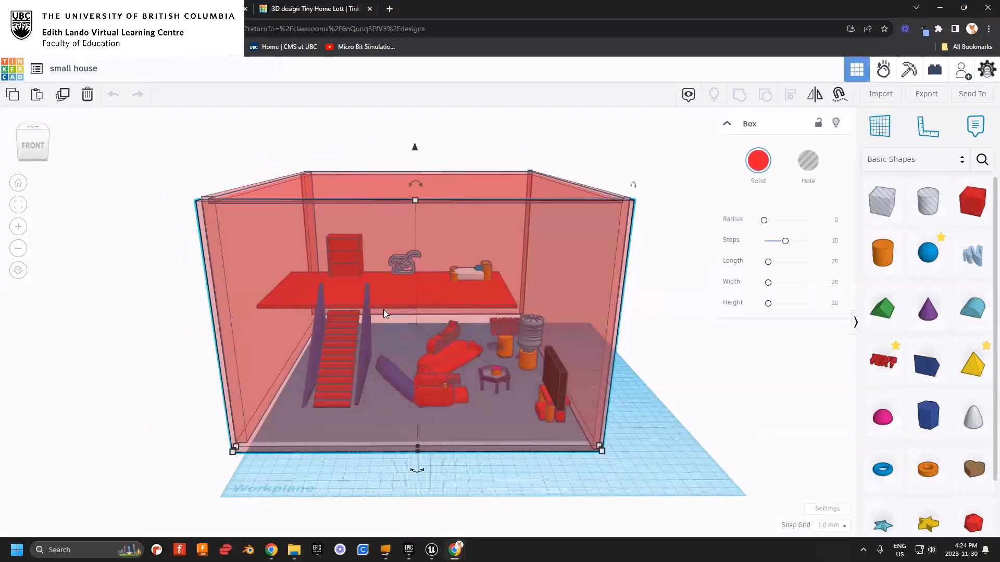
pyautogui.moveTo(254, 450); pyautogui.dragTo(335, 361, button='right')
pyautogui.moveTo(326, 407); pyautogui.dragTo(366, 372, button='middle')
pyautogui.moveTo(366, 372); pyautogui.dragTo(449, 421, button='right')
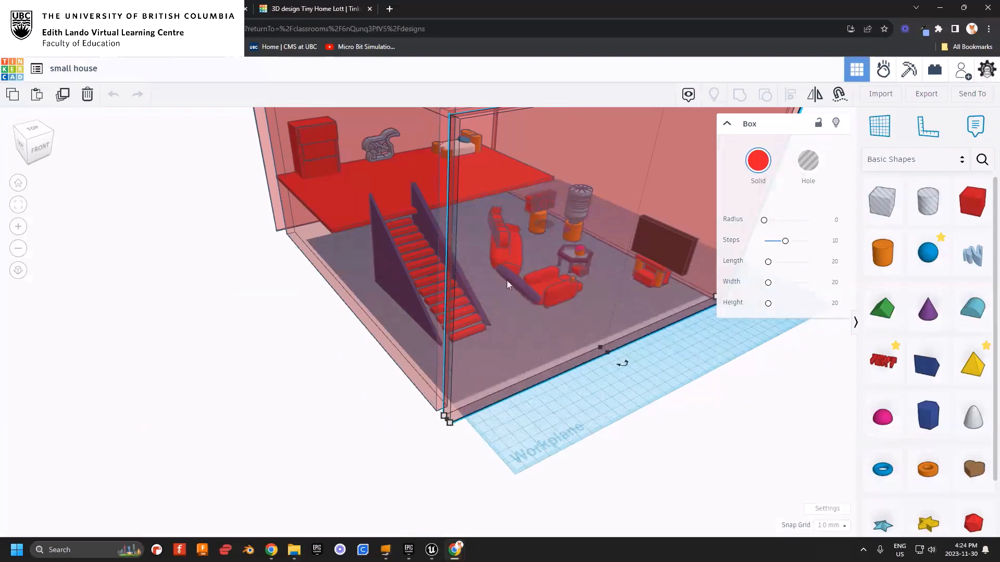
# - Inspect the small house's front wall, then return to Bodacious Tumelo-Jaagub and view its large sloped box from the side
pyautogui.hotkey('ctrl', 'z')
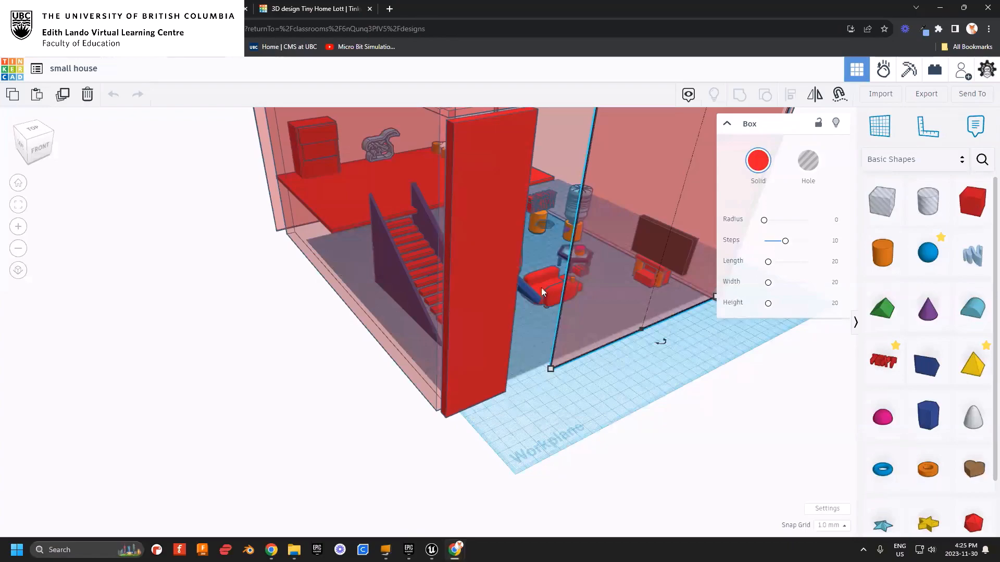
pyautogui.moveTo(557, 300); pyautogui.dragTo(443, 330, button='right')
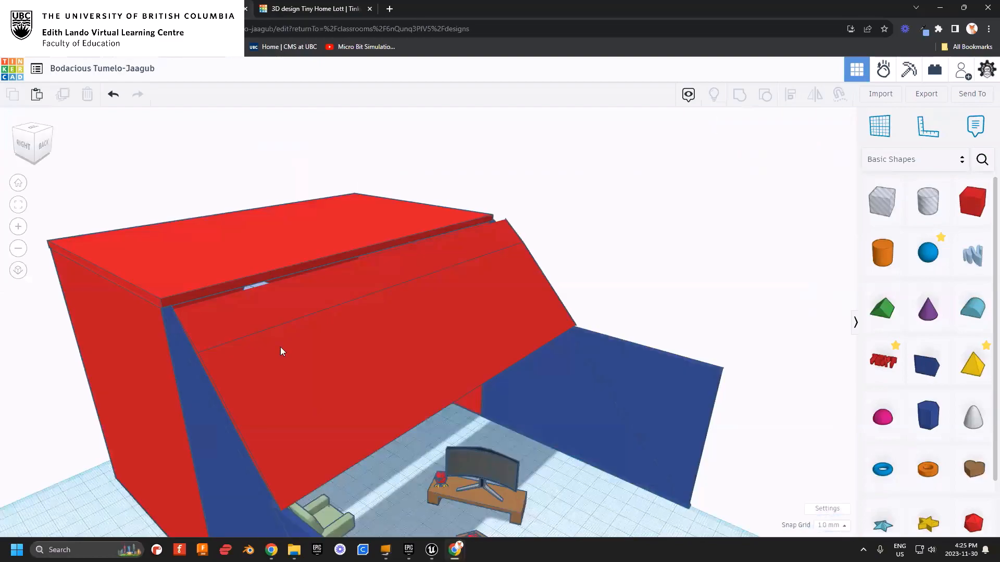
pyautogui.moveTo(280, 348); pyautogui.dragTo(422, 370, button='right')
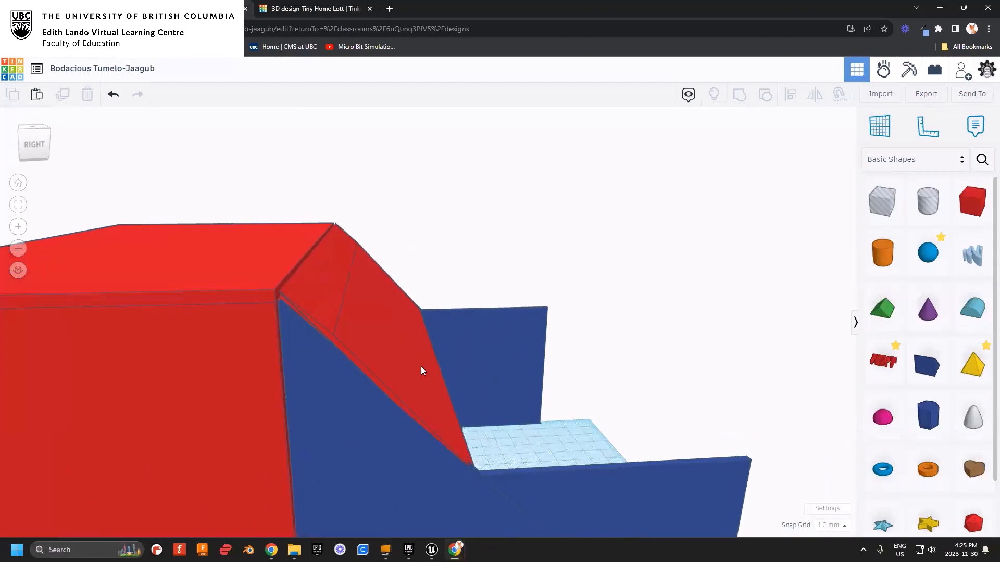
pyautogui.moveTo(397, 339); pyautogui.dragTo(517, 363, button='right')
# - Make the large sloped box on Bodacious Tumelo-Jaagub transparent
pyautogui.click(516, 363)
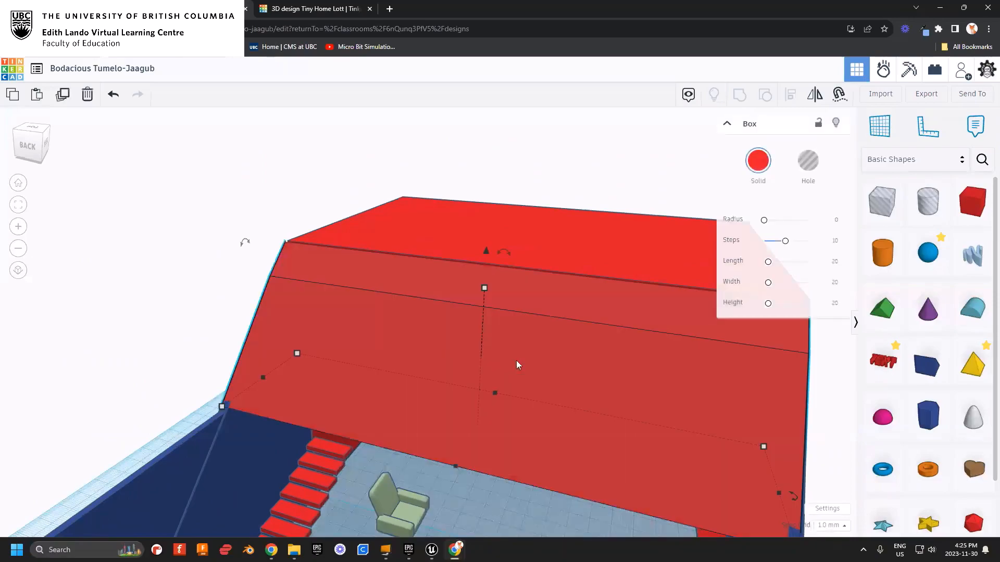
pyautogui.click(758, 160)
pyautogui.click(810, 332)
# - Examine Bodacious Tumelo-Jaagub's interior and wedge side panel from several angles, and compare them with the small house's transparent walls
pyautogui.moveTo(595, 393); pyautogui.dragTo(491, 324, button='right')
pyautogui.moveTo(397, 383); pyautogui.dragTo(505, 376, button='right')
pyautogui.moveTo(399, 376); pyautogui.dragTo(464, 365, button='right')
pyautogui.click(395, 359)
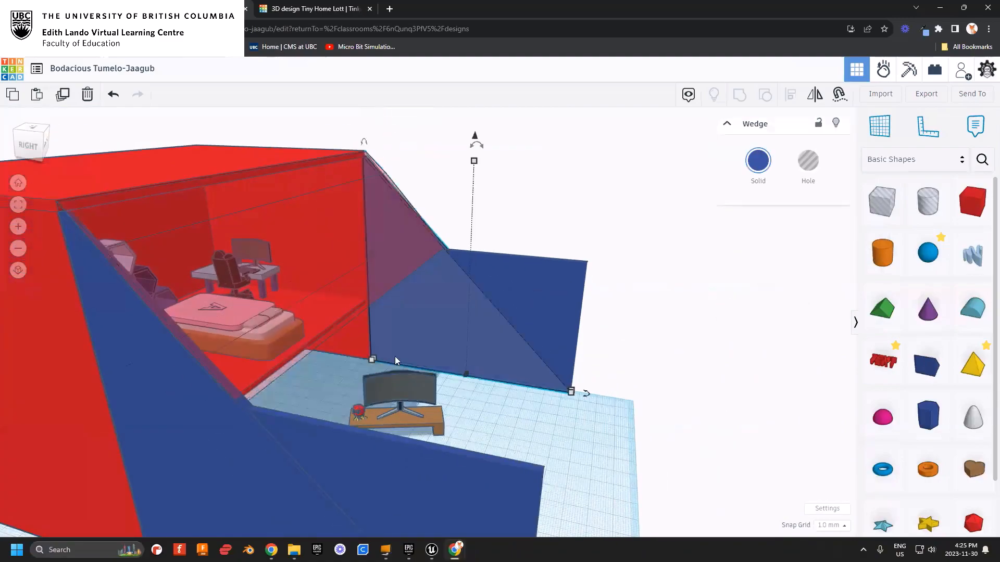
pyautogui.moveTo(539, 346); pyautogui.dragTo(183, 378, button='right')
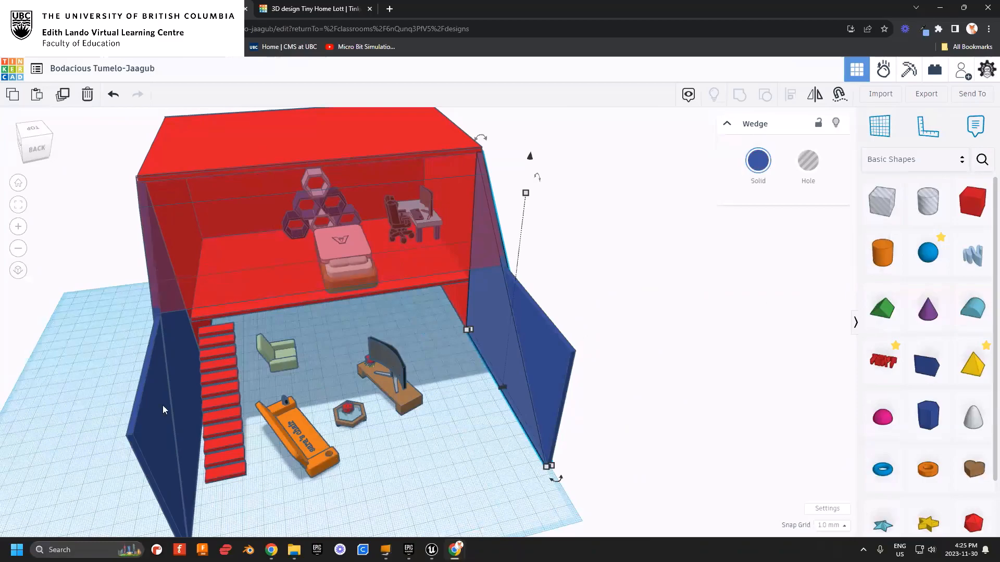
pyautogui.moveTo(205, 414); pyautogui.dragTo(289, 400, button='right')
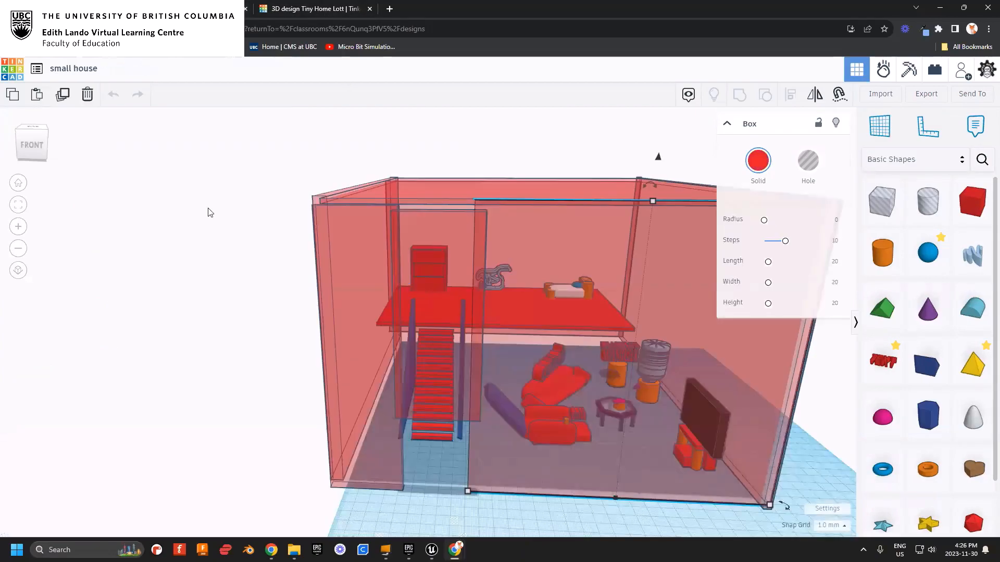
pyautogui.moveTo(312, 402); pyautogui.dragTo(537, 435, button='right')
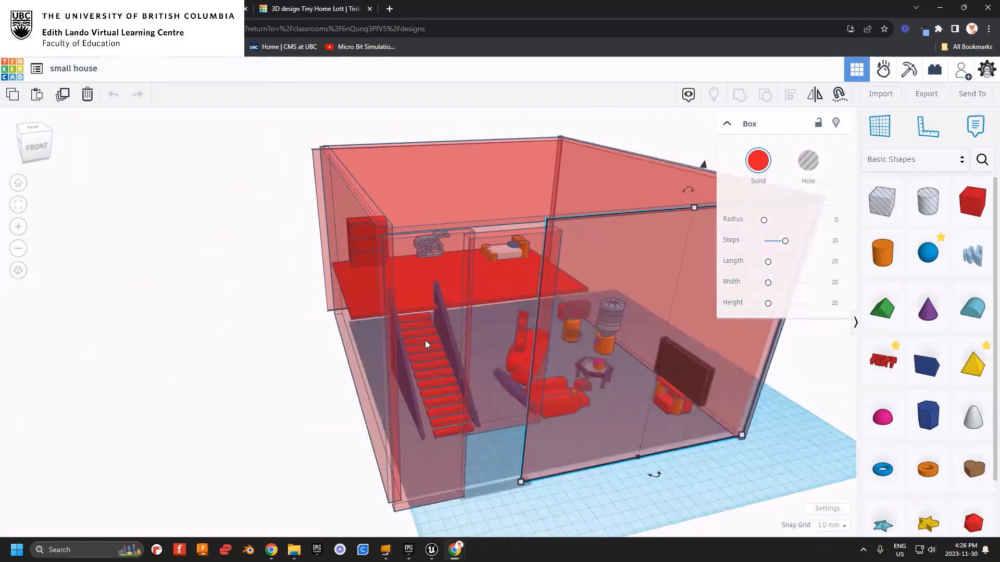
pyautogui.moveTo(484, 352); pyautogui.dragTo(540, 375, button='right')
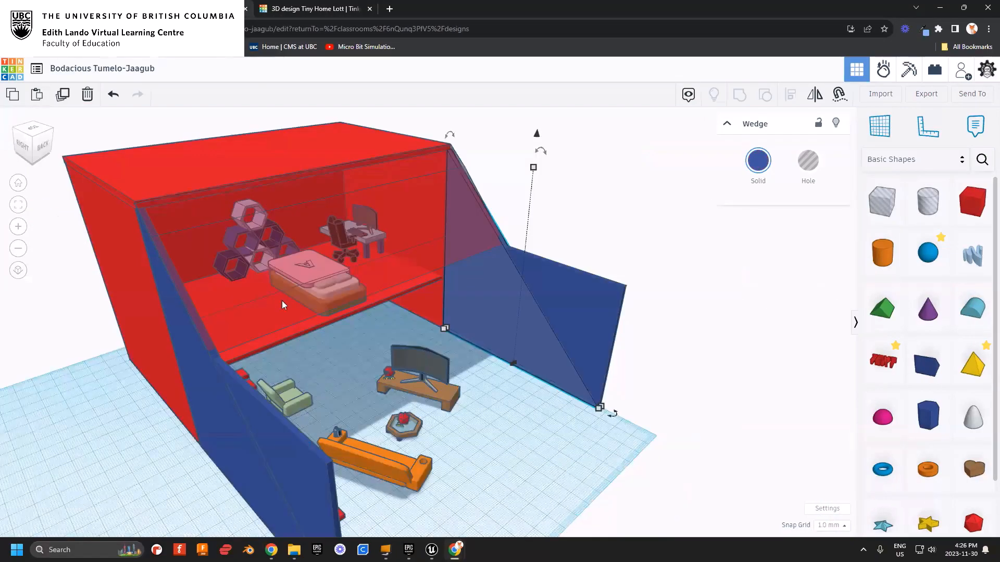
pyautogui.moveTo(283, 305); pyautogui.dragTo(417, 245, button='right')
# - Switch to the Tiny Home Lott design and examine its transparent walls, sloped roof section and flat lower roof
pyautogui.click(276, 10)
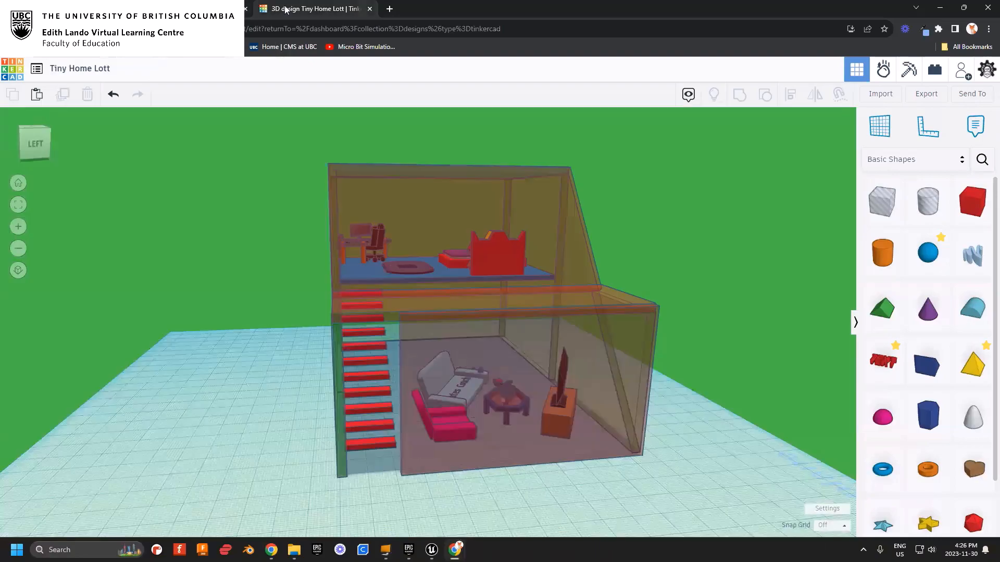
pyautogui.moveTo(272, 351); pyautogui.dragTo(311, 276, button='right')
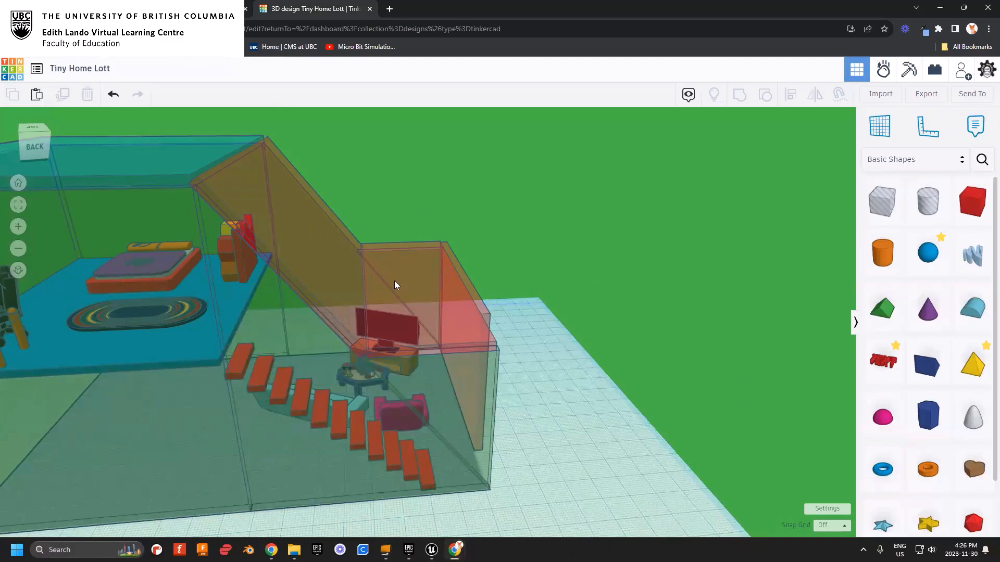
pyautogui.moveTo(456, 271); pyautogui.dragTo(479, 223, button='right')
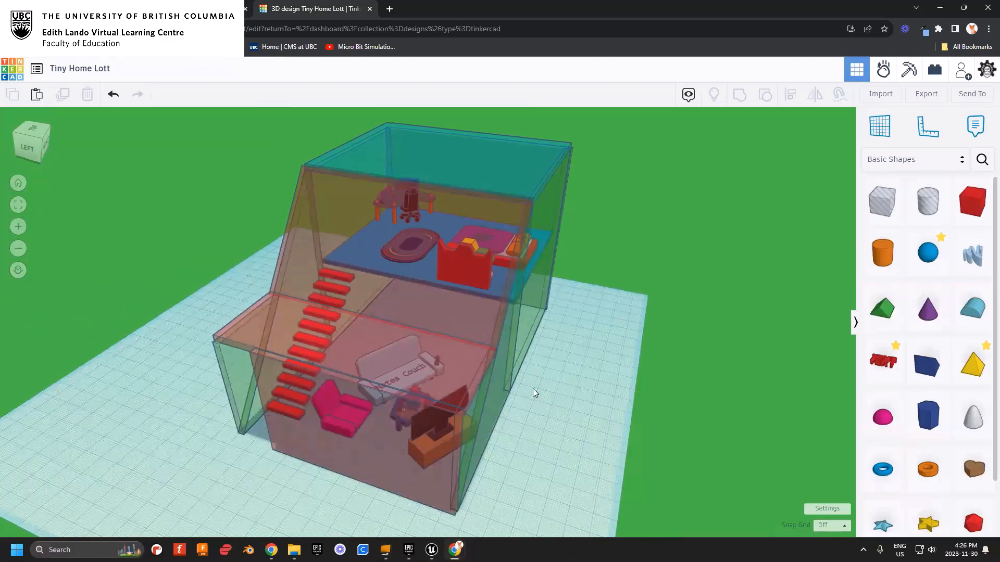
pyautogui.scroll(-3, 496, 394)
pyautogui.moveTo(511, 357); pyautogui.dragTo(558, 378, button='right')
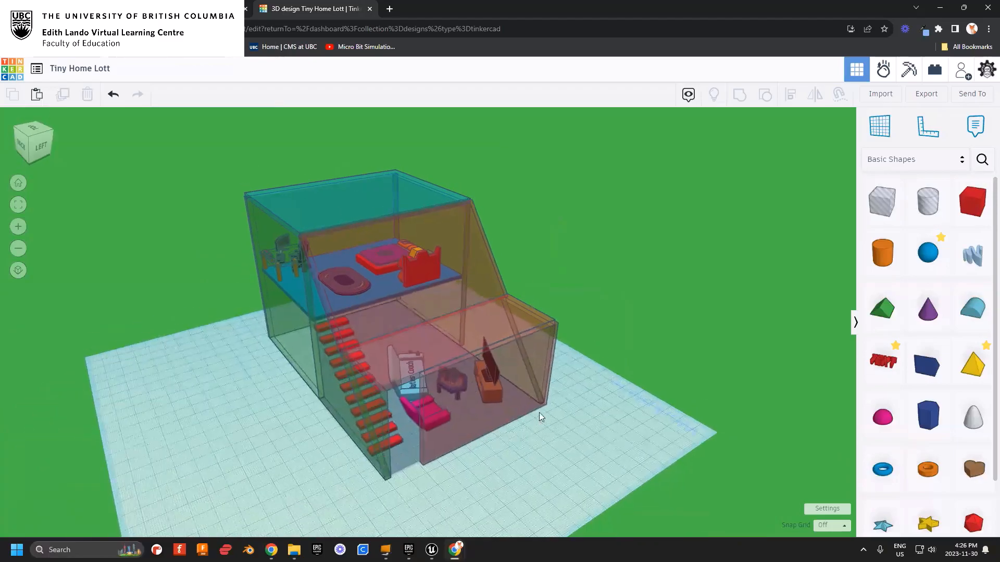
pyautogui.moveTo(540, 413); pyautogui.dragTo(494, 407, button='middle')
# - Change the workspace background colour of Tiny Home Lott to blue
pyautogui.click(827, 509)
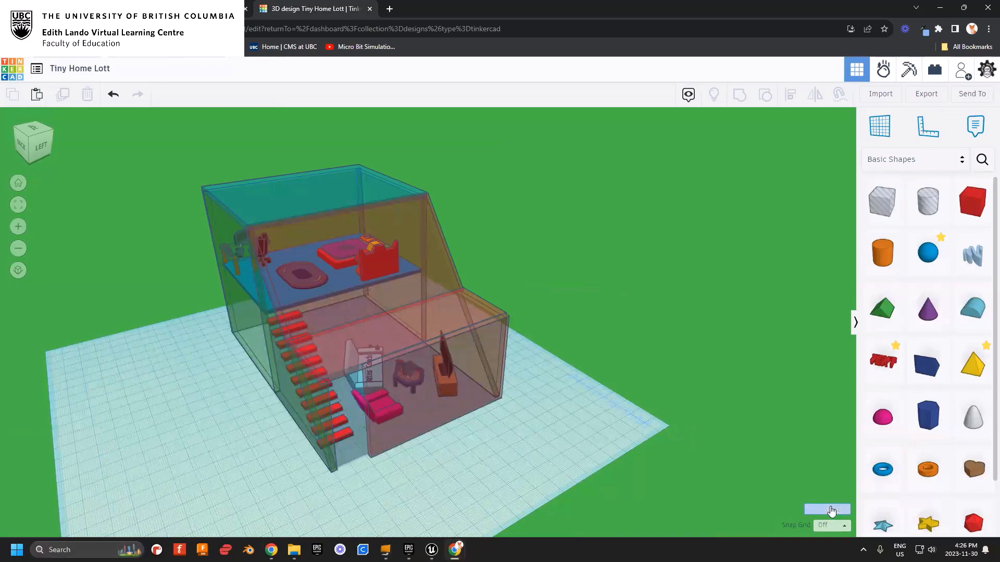
pyautogui.moveTo(510, 380); pyautogui.dragTo(481, 380)
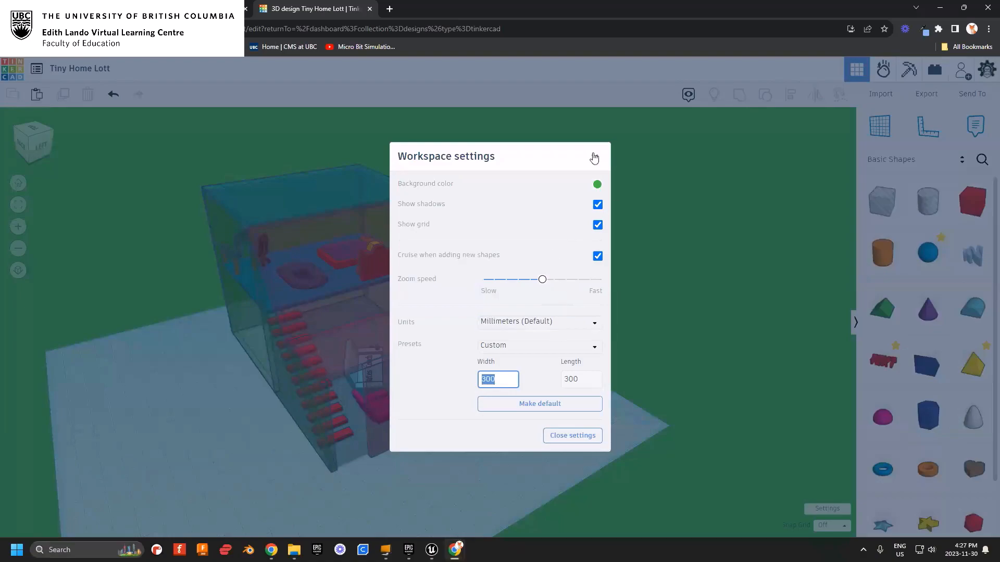
pyautogui.click(601, 188)
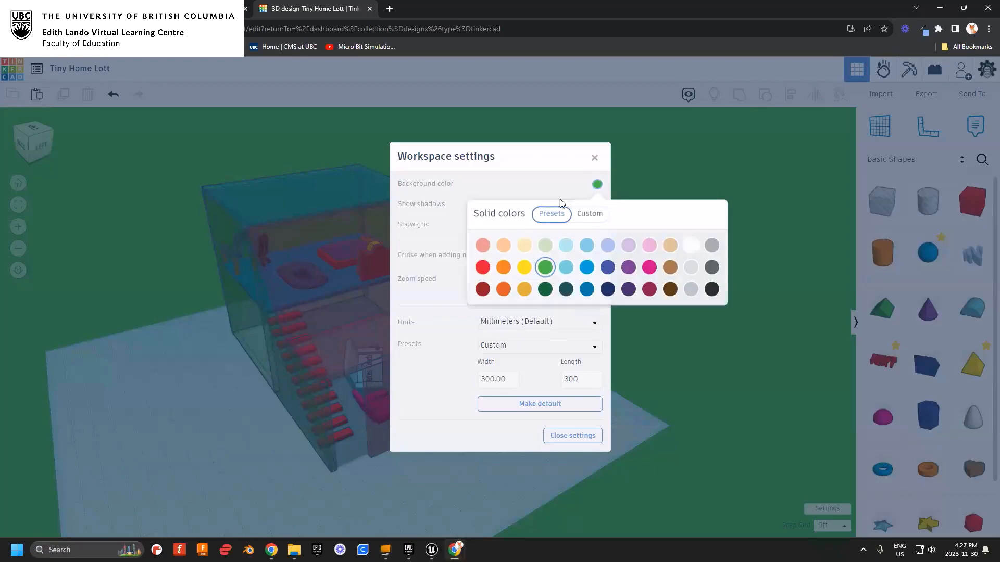
pyautogui.click(608, 267)
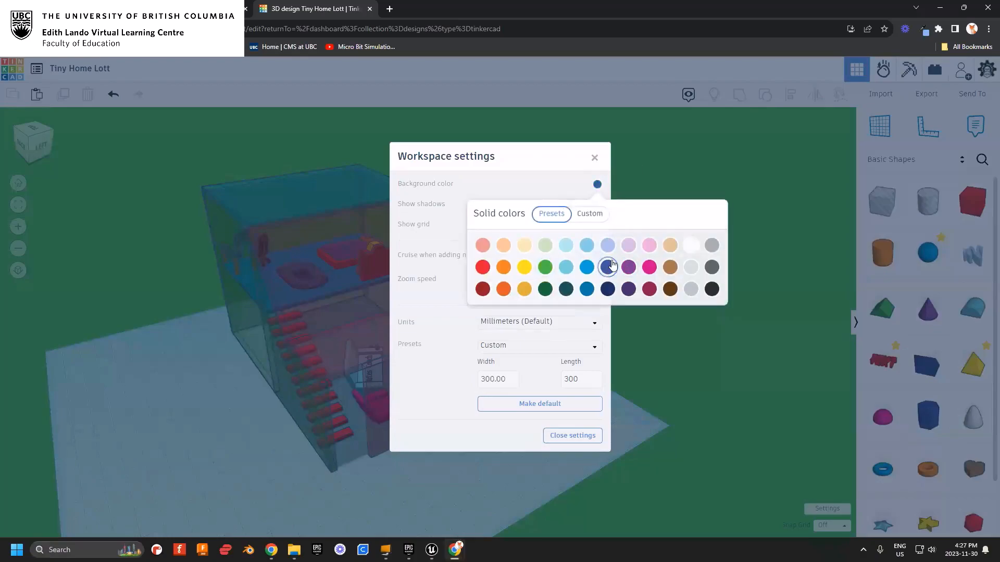
pyautogui.click(660, 163)
pyautogui.moveTo(636, 273); pyautogui.dragTo(341, 178, button='right')
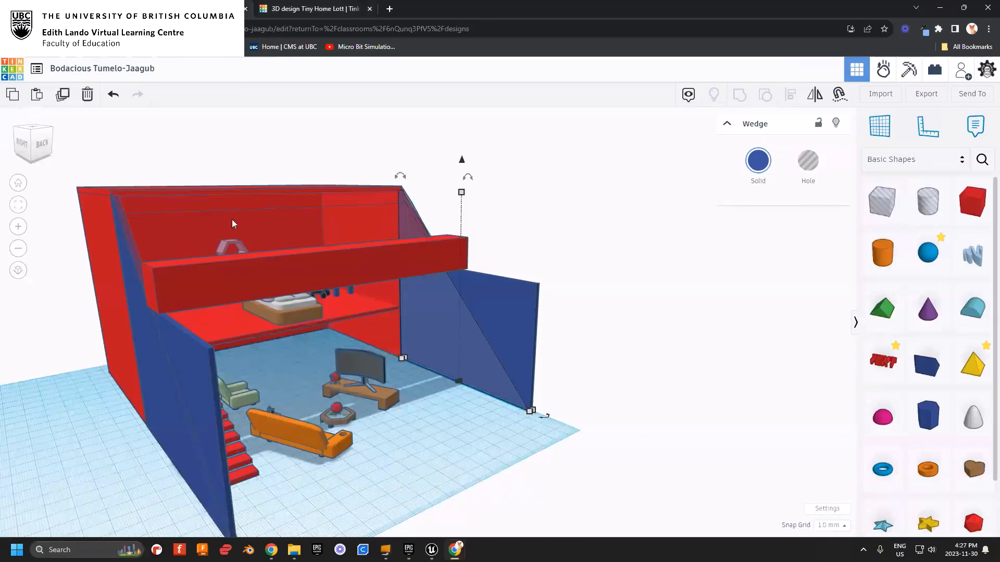
# - Inspect the red box spanning Bodacious Tumelo-Jaagub's lower level and check the loft floor and walls of the small house
pyautogui.moveTo(232, 220); pyautogui.dragTo(429, 337, button='right')
pyautogui.scroll(3, 428, 336)
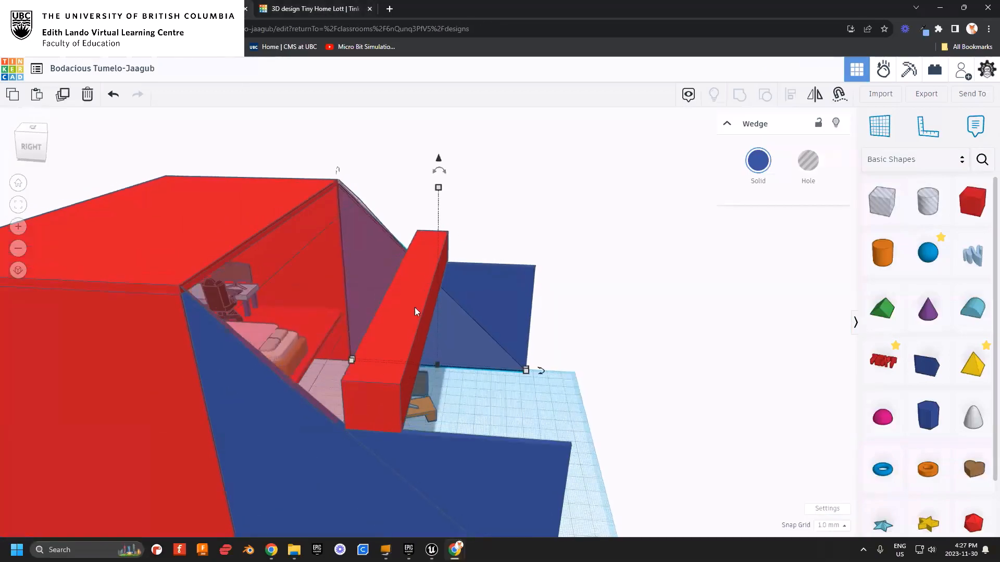
pyautogui.moveTo(600, 366); pyautogui.dragTo(402, 338, button='right')
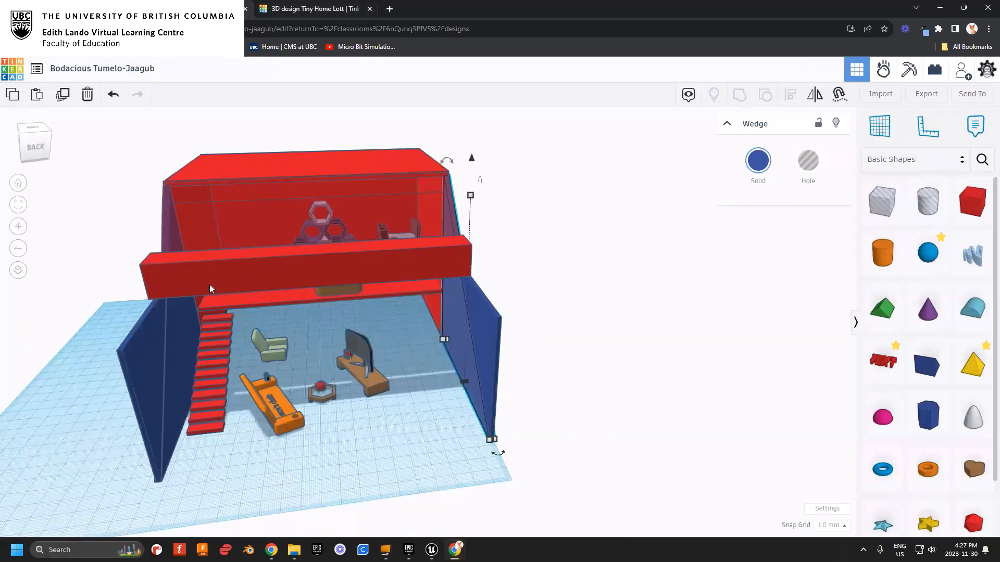
pyautogui.moveTo(266, 416); pyautogui.dragTo(389, 390, button='right')
pyautogui.scroll(3, 389, 389)
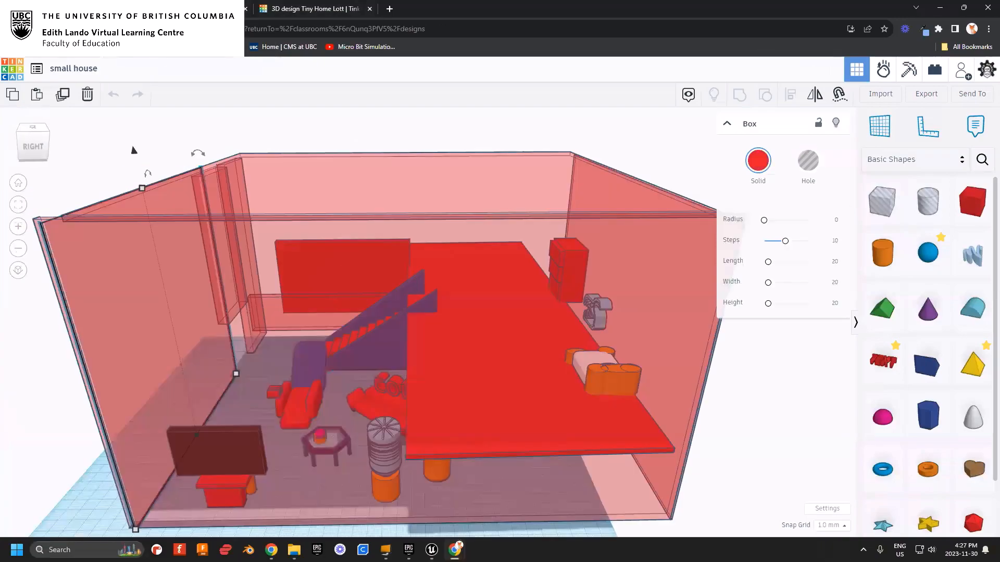
pyautogui.moveTo(430, 351); pyautogui.dragTo(480, 472, button='right')
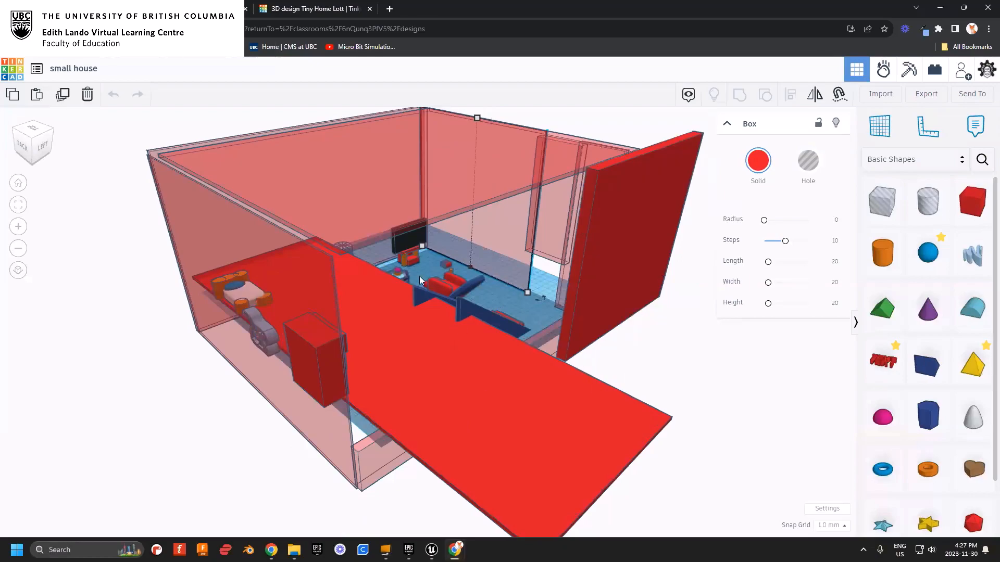
pyautogui.moveTo(430, 360); pyautogui.dragTo(420, 288, button='right')
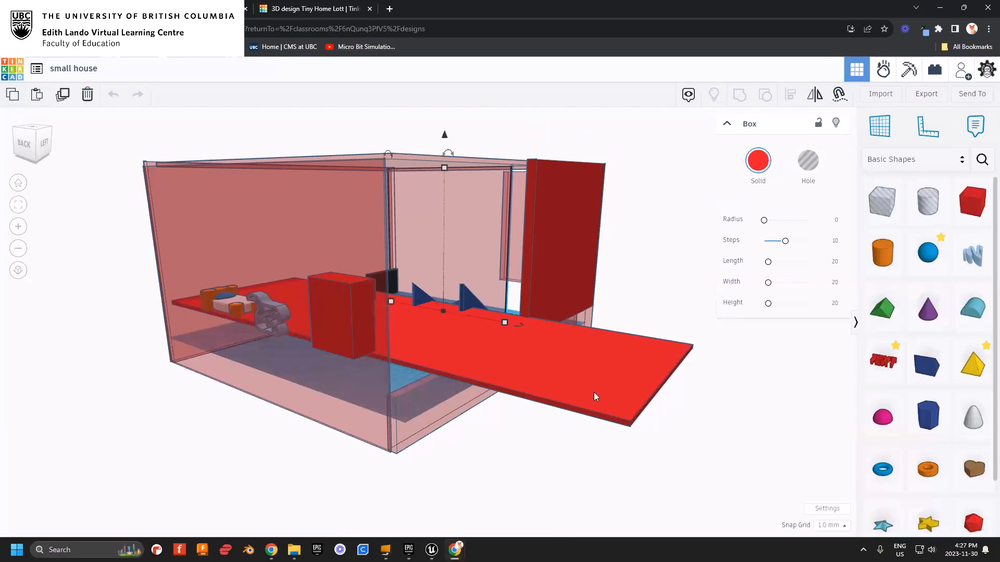
pyautogui.moveTo(459, 410)
pyautogui.mouseDown(button='right')
pyautogui.moveTo(409, 379)
pyautogui.moveTo(589, 378)
pyautogui.moveTo(382, 412)
pyautogui.moveTo(465, 401)
pyautogui.mouseUp(button='right')
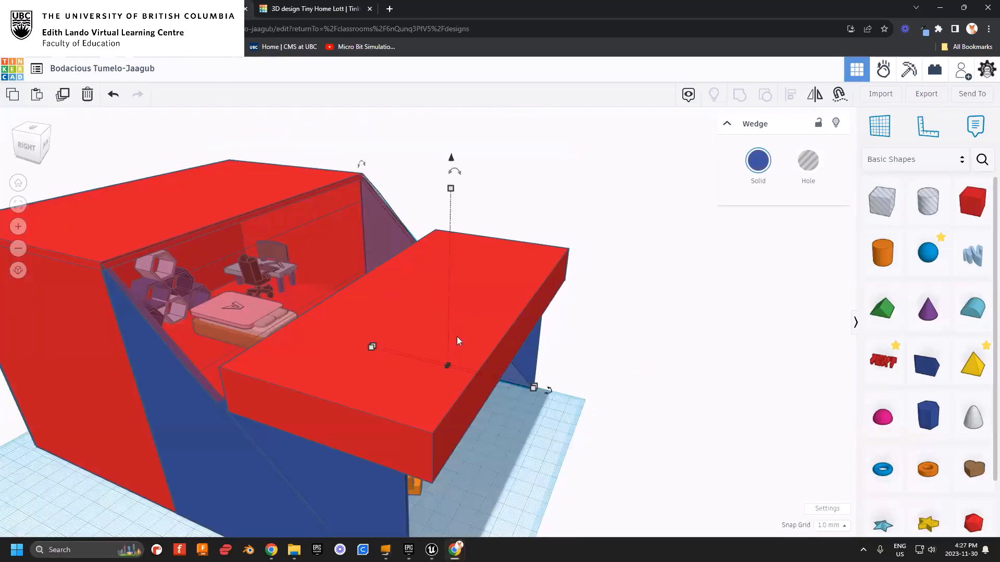
pyautogui.moveTo(551, 381); pyautogui.dragTo(378, 393, button='right')
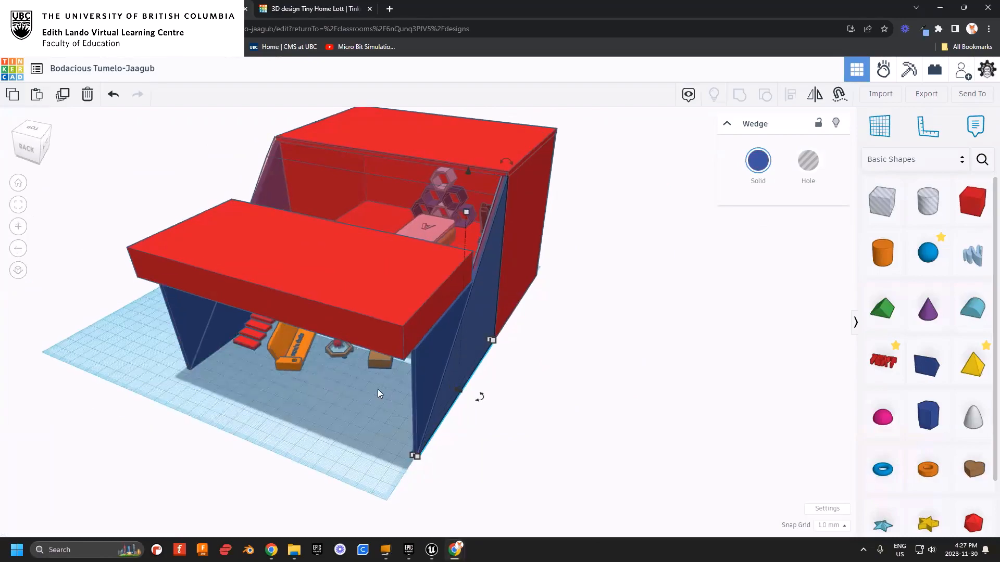
pyautogui.moveTo(542, 381); pyautogui.dragTo(388, 272, button='right')
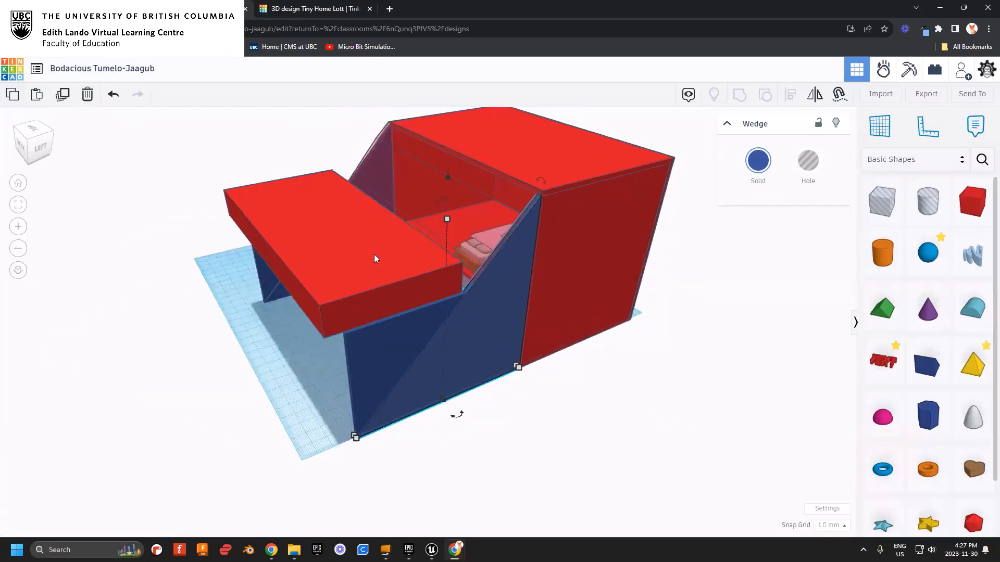
# - Select the thick red box covering Bodacious Tumelo-Jaagub's lower level and remove it
pyautogui.click(374, 254)
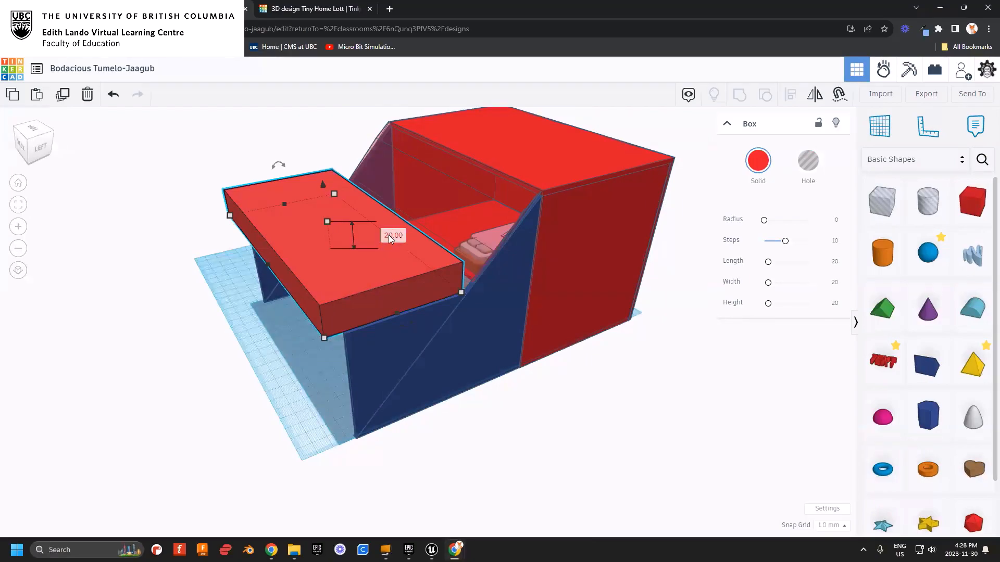
pyautogui.hotkey('ctrl', 'z')
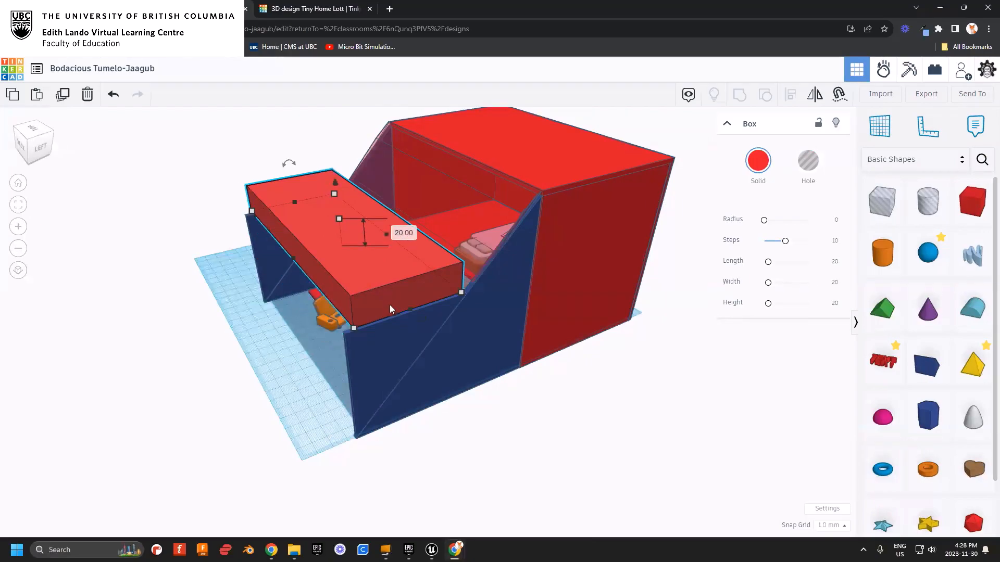
pyautogui.press('Delete')
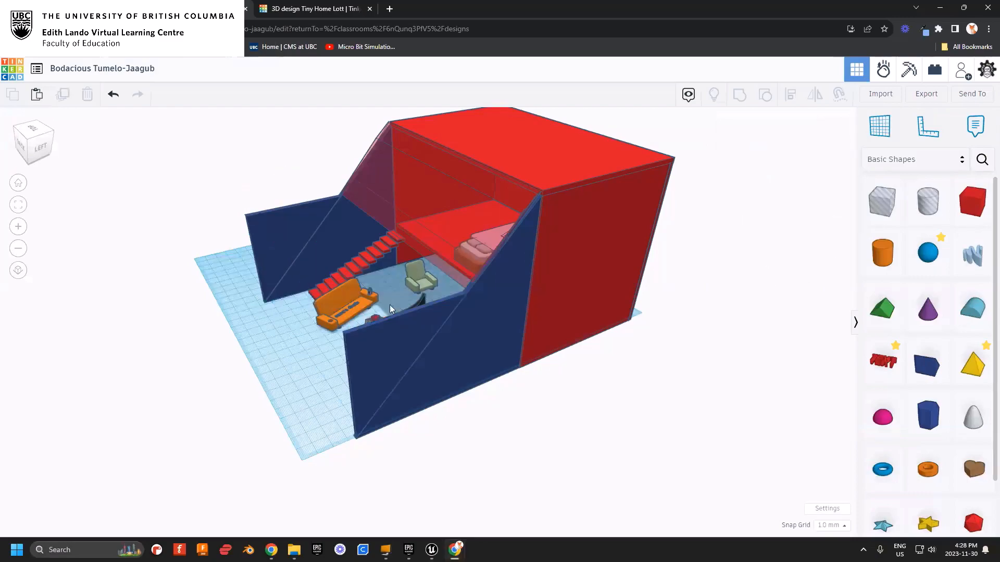
# - Examine the flat red roof over Bodacious Tumelo-Jaagub's lower level and the furniture beneath it from several angles
pyautogui.moveTo(486, 487); pyautogui.dragTo(377, 443, button='right')
pyautogui.scroll(4, 343, 395)
pyautogui.scroll(-4, 357, 405)
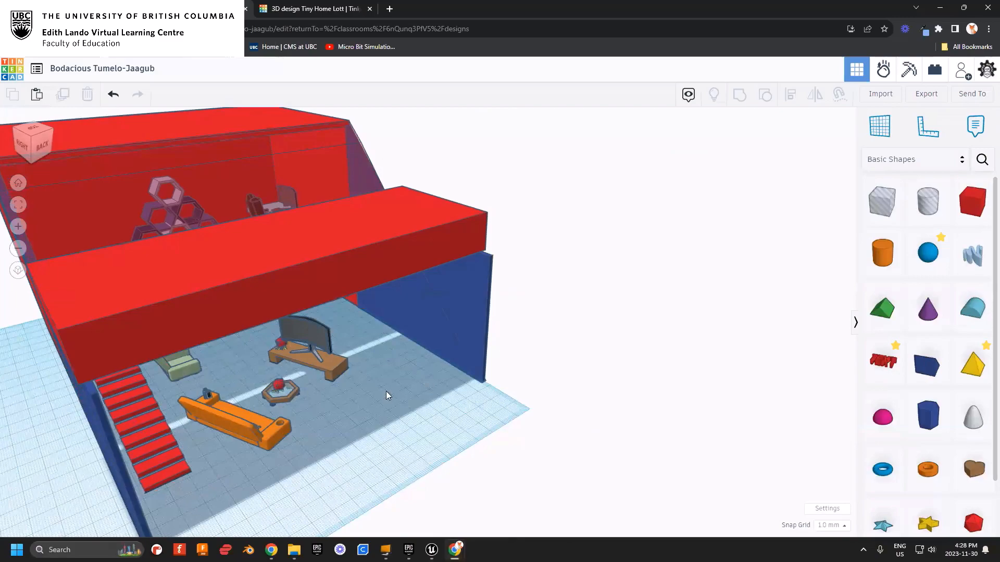
pyautogui.moveTo(386, 392); pyautogui.dragTo(395, 266, button='right')
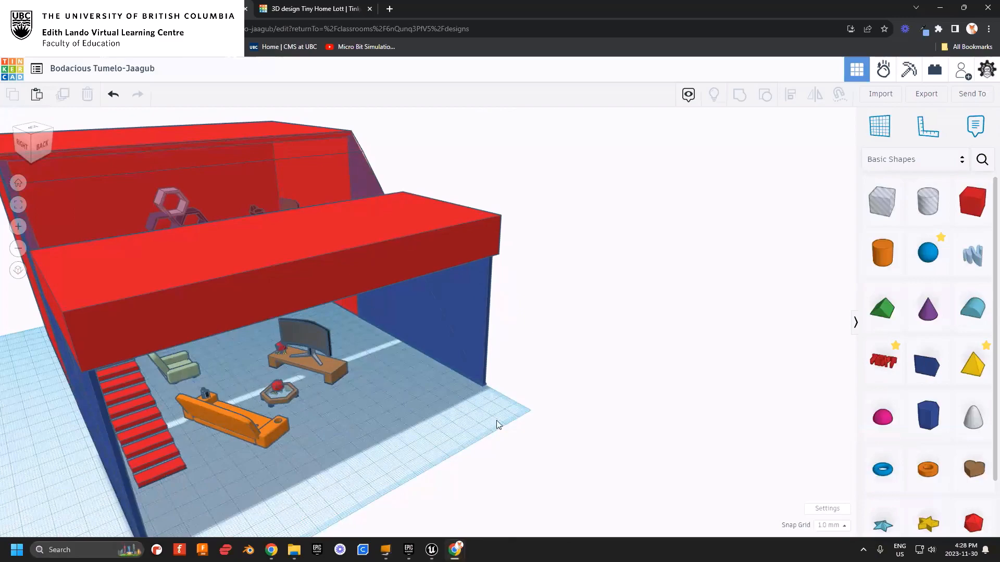
pyautogui.moveTo(421, 399); pyautogui.dragTo(483, 397, button='right')
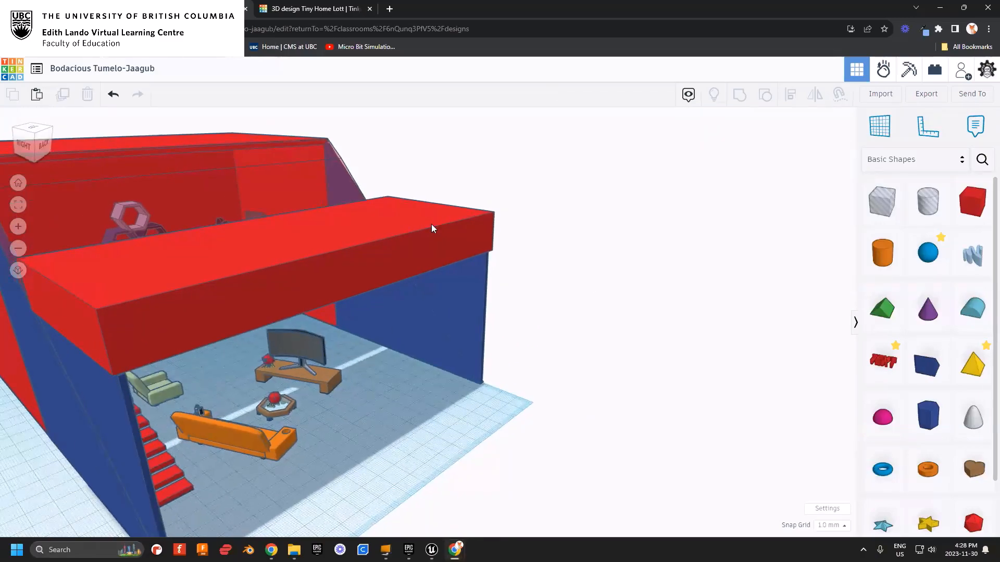
pyautogui.moveTo(470, 354); pyautogui.dragTo(409, 414, button='right')
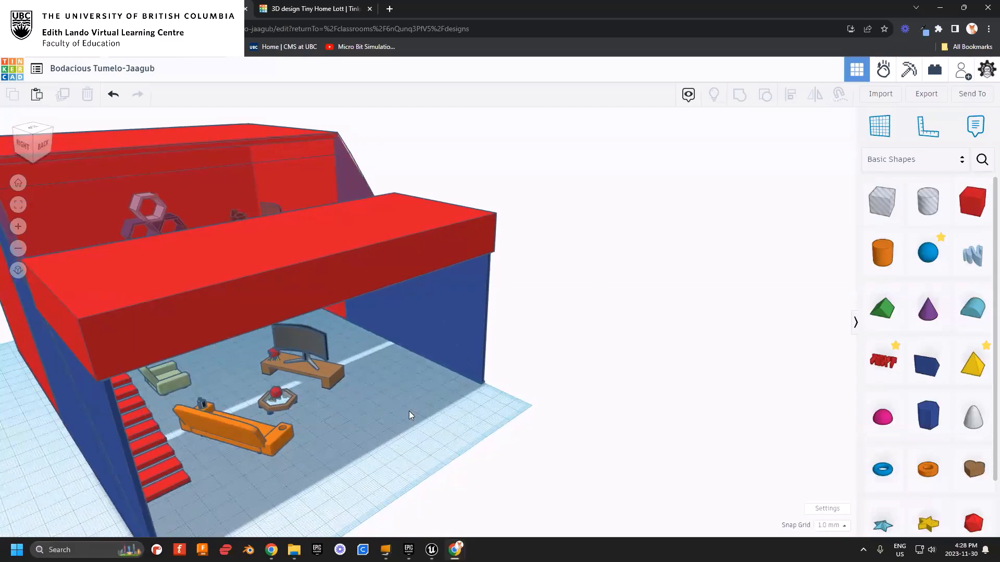
pyautogui.moveTo(399, 419)
pyautogui.mouseDown(button='right')
pyautogui.moveTo(521, 424)
pyautogui.moveTo(489, 434)
pyautogui.moveTo(564, 439)
pyautogui.moveTo(425, 451)
pyautogui.moveTo(384, 439)
pyautogui.moveTo(382, 417)
pyautogui.mouseUp(button='right')
pyautogui.hotkey('ctrl', 'z')
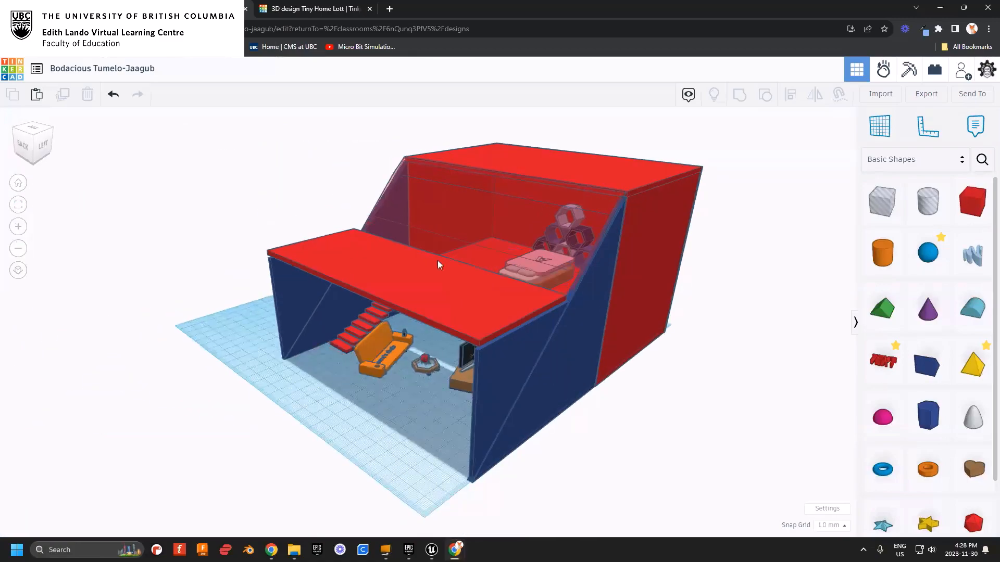
pyautogui.moveTo(370, 430); pyautogui.dragTo(438, 384, button='right')
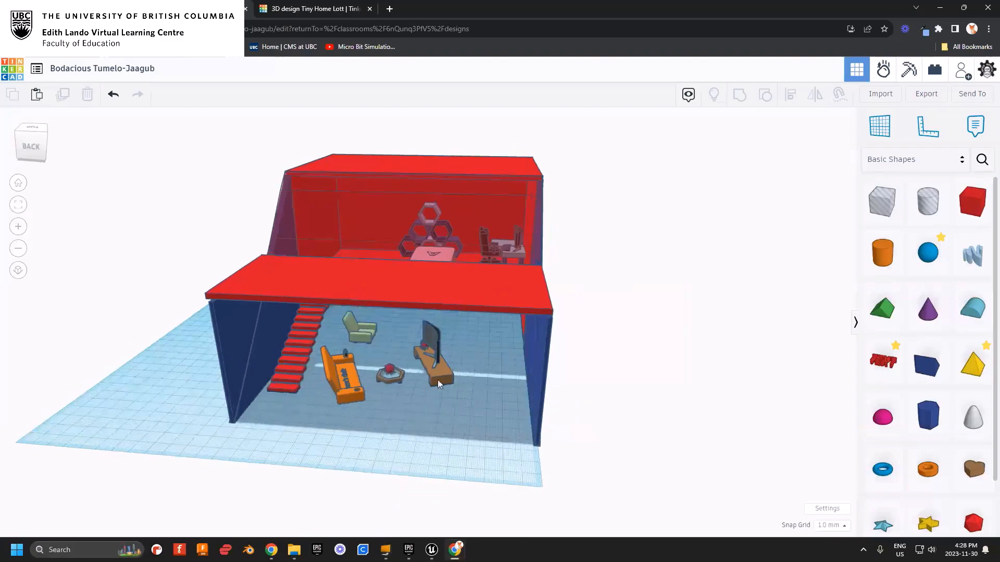
# - Nudge the flat red roof of Bodacious Tumelo-Jaagub's lower level to narrow its gap with the loft, checking the joint
pyautogui.moveTo(377, 411); pyautogui.dragTo(478, 368, button='right')
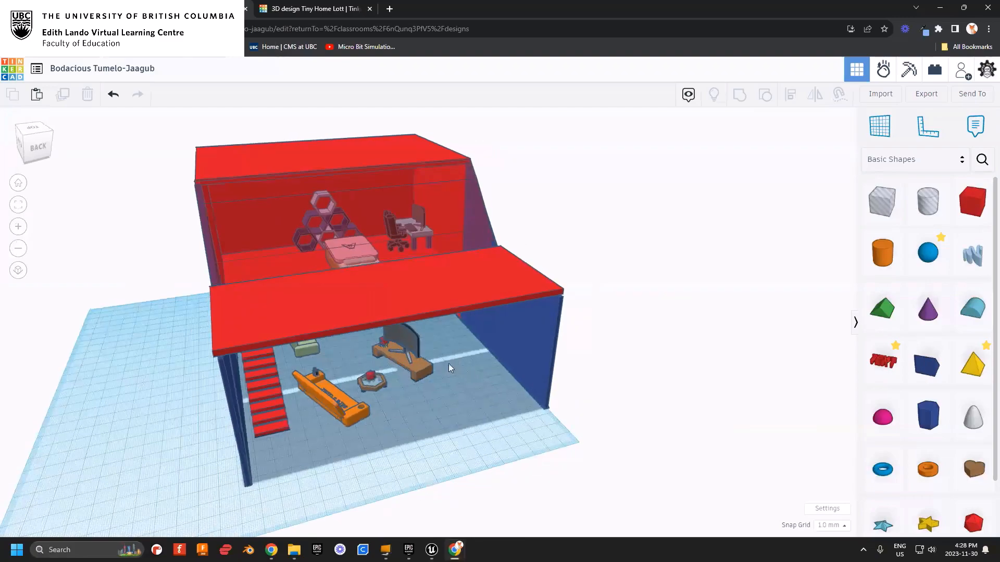
pyautogui.moveTo(469, 434); pyautogui.dragTo(635, 419, button='right')
pyautogui.scroll(8, 361, 395)
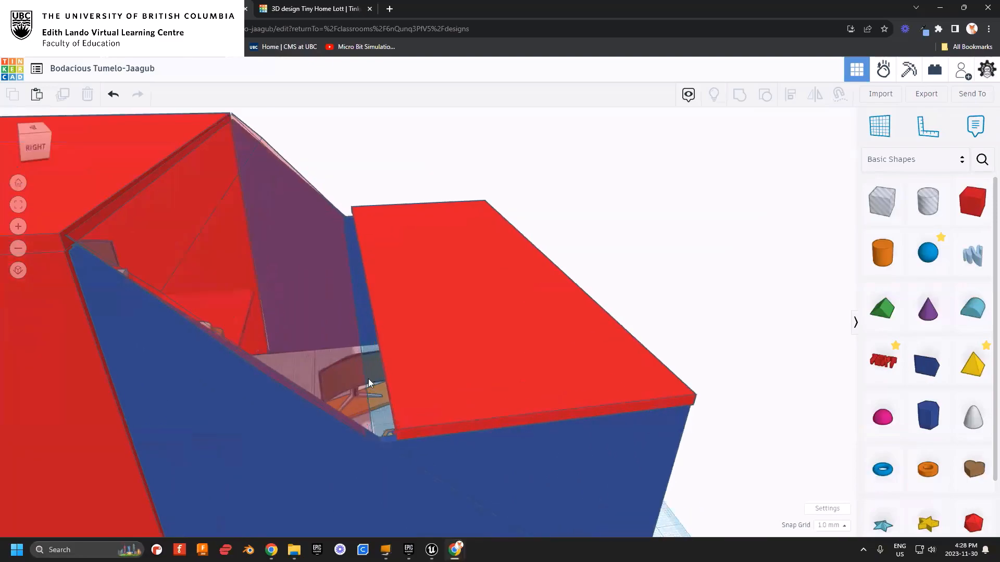
pyautogui.scroll(4, 370, 375)
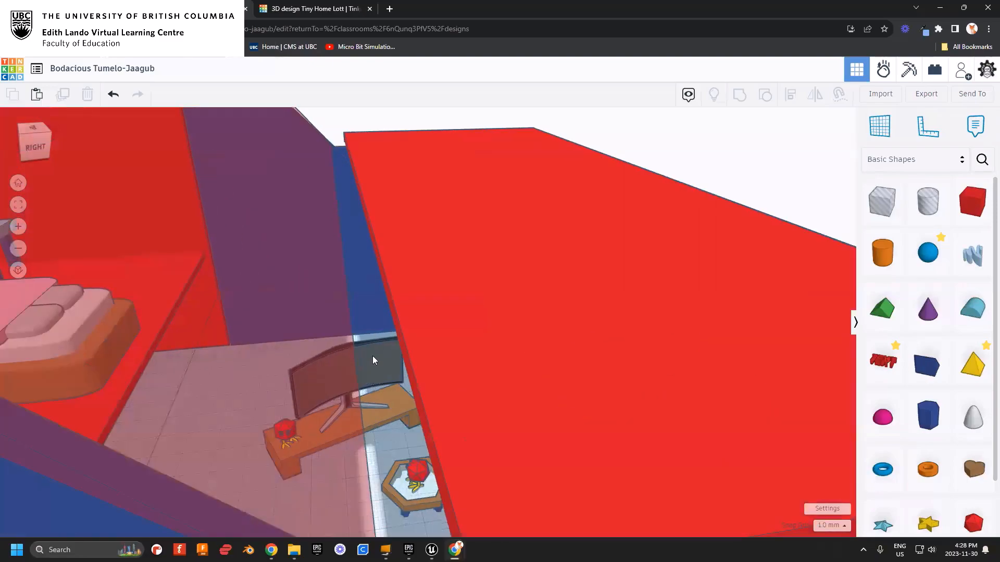
pyautogui.moveTo(426, 297); pyautogui.dragTo(420, 298)
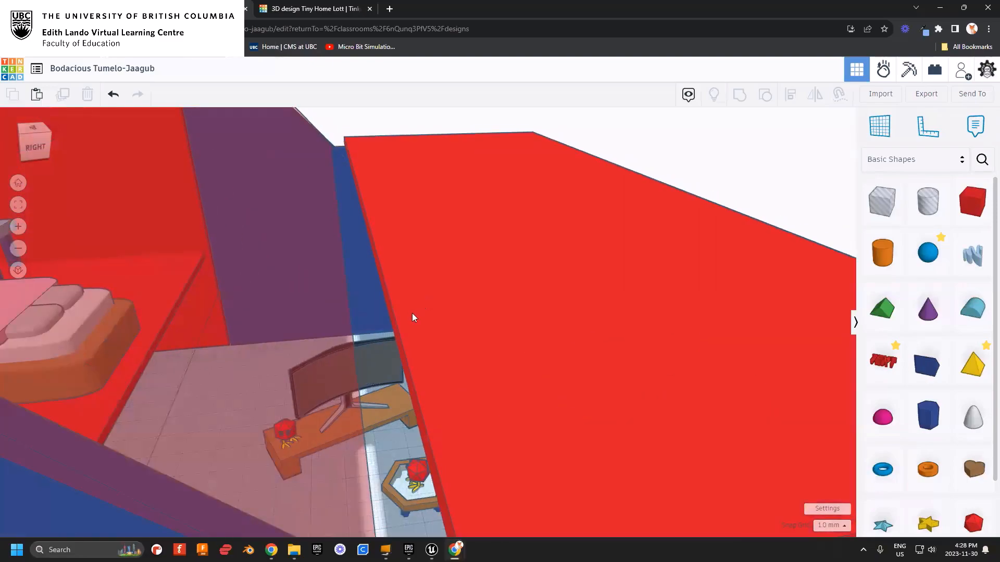
pyautogui.click(410, 310)
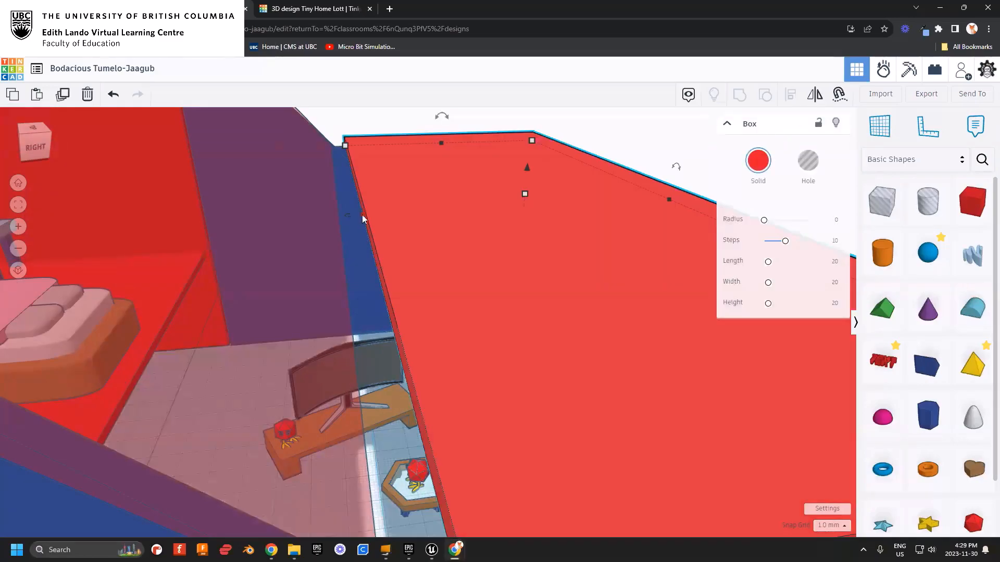
pyautogui.moveTo(412, 321); pyautogui.dragTo(397, 384, button='right')
pyautogui.scroll(-5, 411, 424)
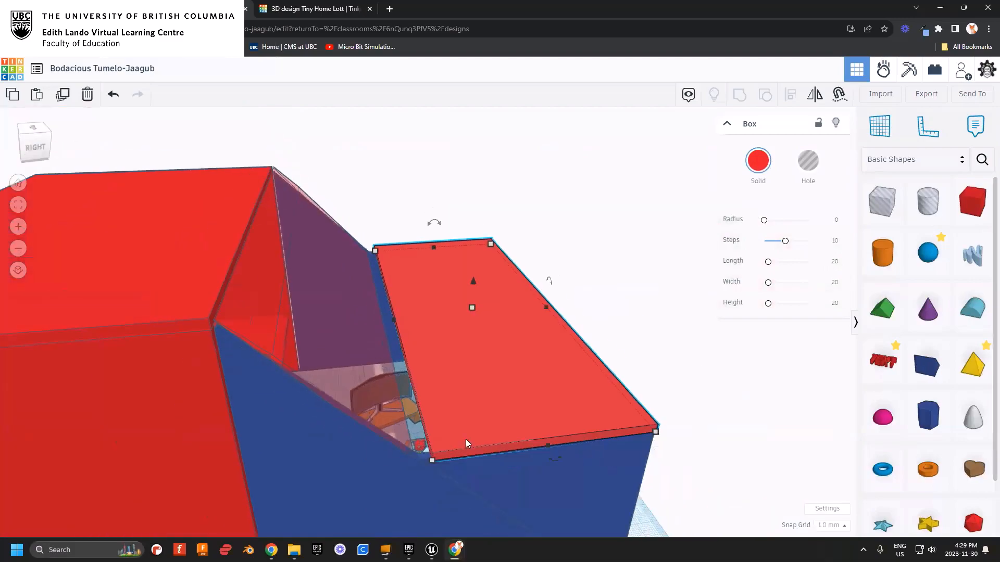
pyautogui.moveTo(558, 448); pyautogui.dragTo(511, 447, button='right')
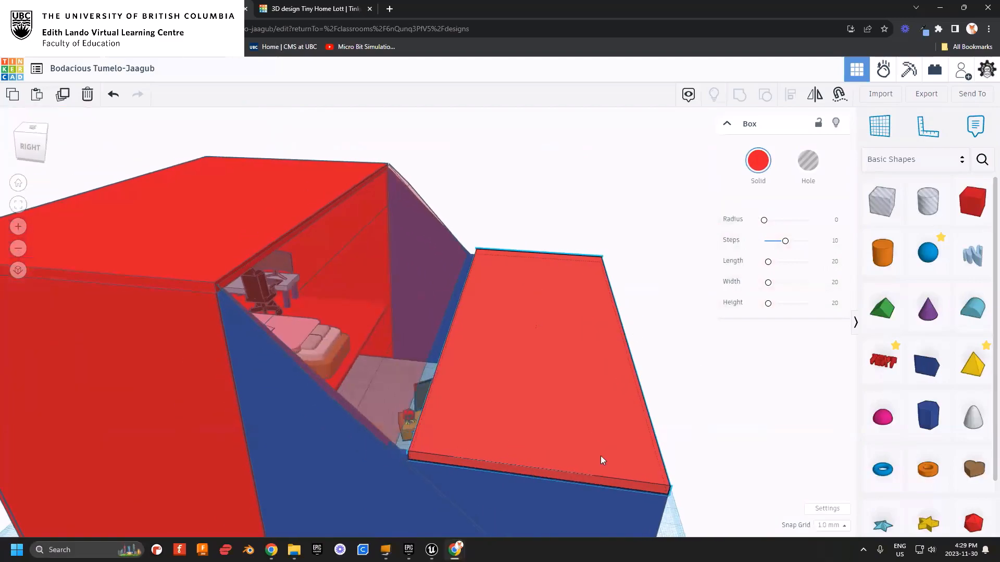
pyautogui.moveTo(601, 457); pyautogui.dragTo(589, 451, button='right')
pyautogui.moveTo(589, 451); pyautogui.dragTo(495, 438, button='middle')
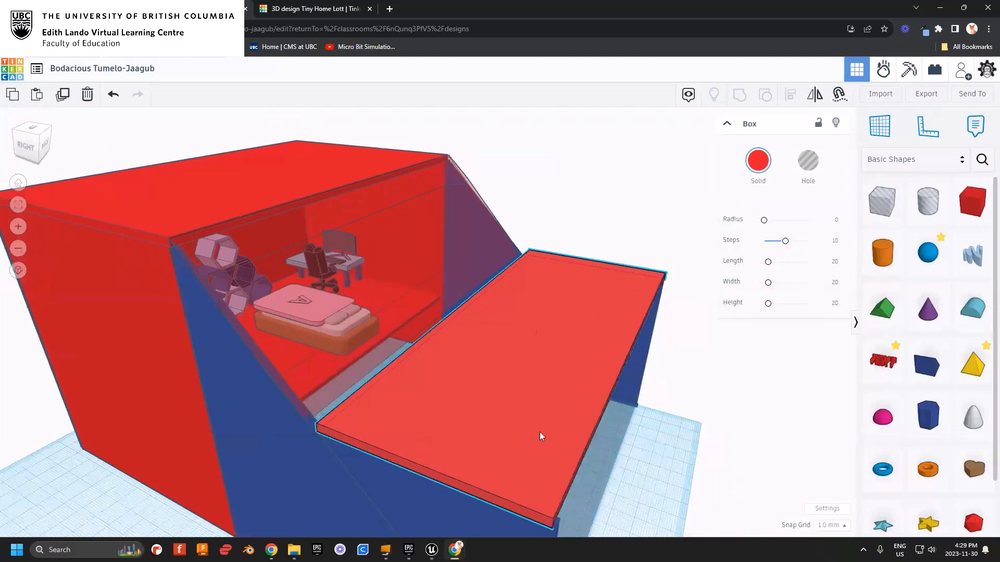
pyautogui.moveTo(600, 459); pyautogui.dragTo(491, 441, button='right')
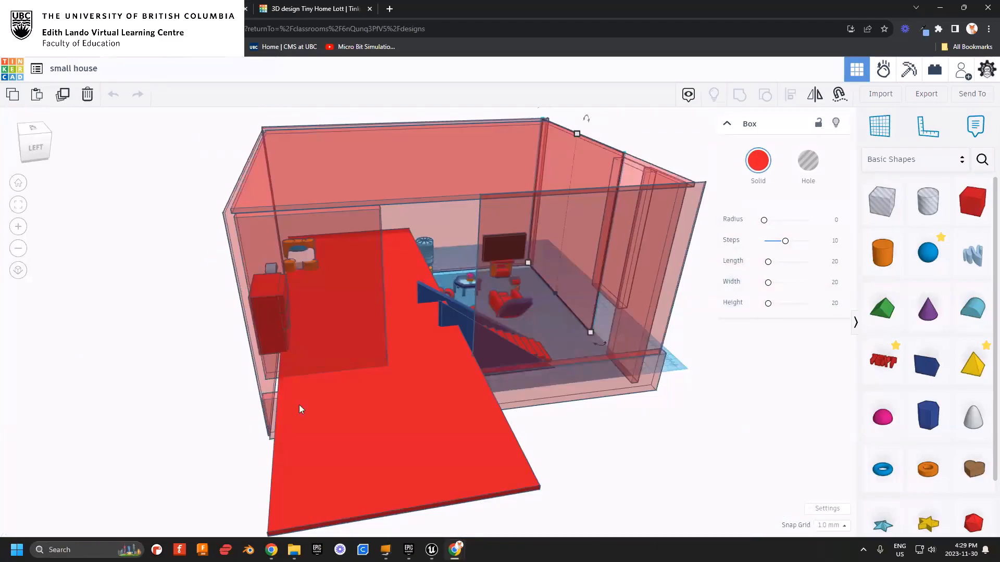
# - Switch to the small house design and reduce the height of the blue wedge under the staircase below the red floor
pyautogui.moveTo(300, 410); pyautogui.dragTo(327, 211, button='right')
pyautogui.moveTo(380, 326); pyautogui.dragTo(377, 279, button='right')
pyautogui.click(367, 283)
pyautogui.scroll(2, 367, 283)
pyautogui.moveTo(427, 264); pyautogui.dragTo(427, 276)
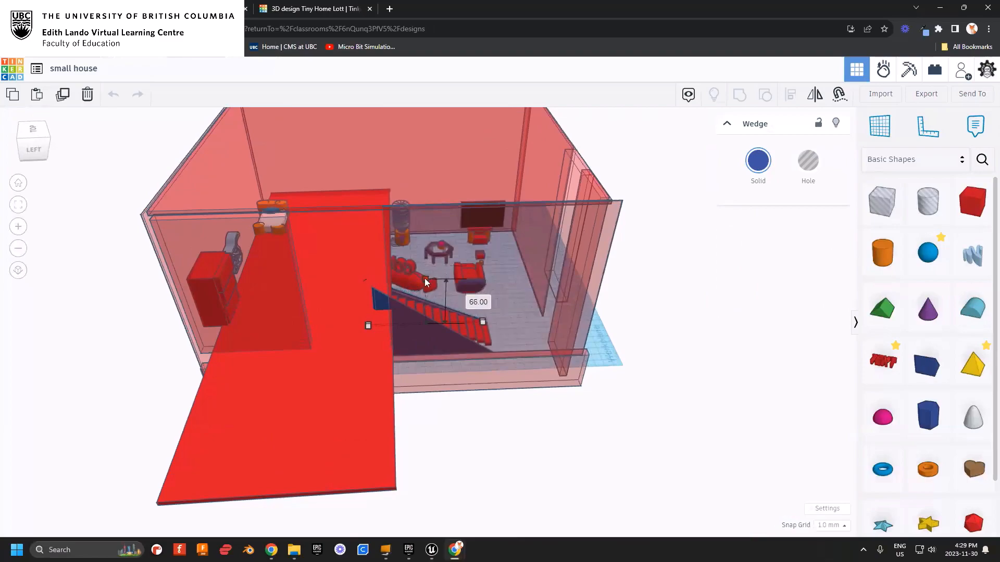
pyautogui.click(382, 304)
pyautogui.moveTo(439, 290); pyautogui.dragTo(429, 308)
pyautogui.moveTo(379, 405); pyautogui.dragTo(451, 342, button='right')
pyautogui.moveTo(412, 446); pyautogui.dragTo(388, 326, button='right')
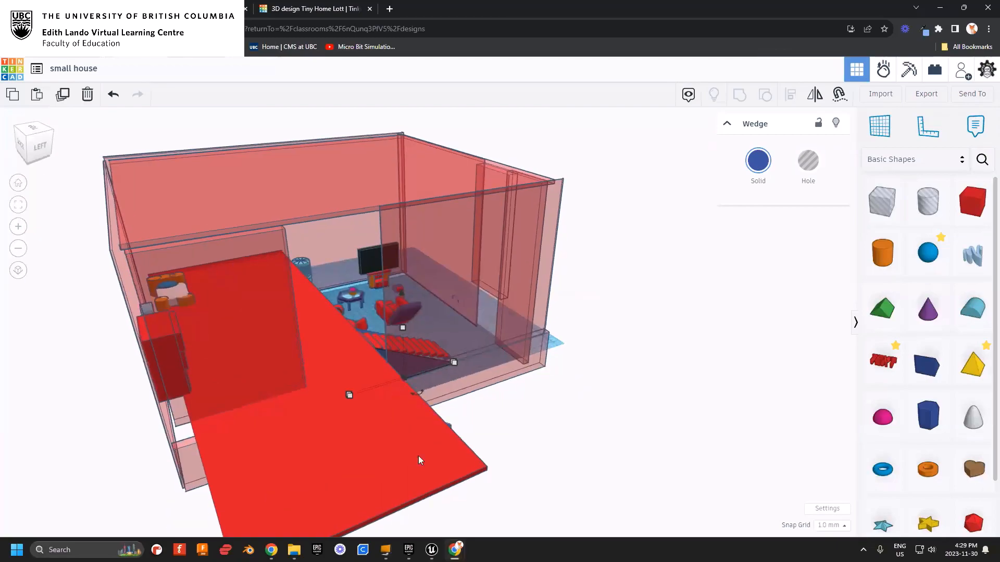
# - Pull the red floor slab that projects beyond the small house back toward its walls
pyautogui.moveTo(316, 458); pyautogui.dragTo(338, 383, button='right')
pyautogui.click(397, 435)
pyautogui.moveTo(397, 421); pyautogui.dragTo(398, 374)
pyautogui.moveTo(455, 424); pyautogui.dragTo(432, 399, button='right')
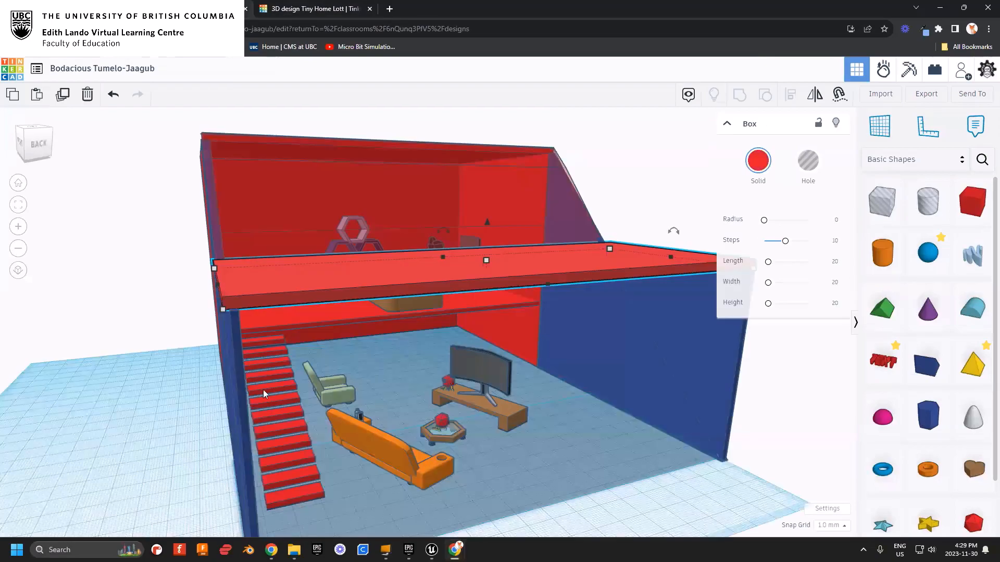
# - Return to Bodacious Tumelo-Jaagub and examine how the flat lower roof meets the upper level and the blue side walls
pyautogui.moveTo(264, 389); pyautogui.dragTo(321, 417, button='right')
pyautogui.scroll(-4, 356, 419)
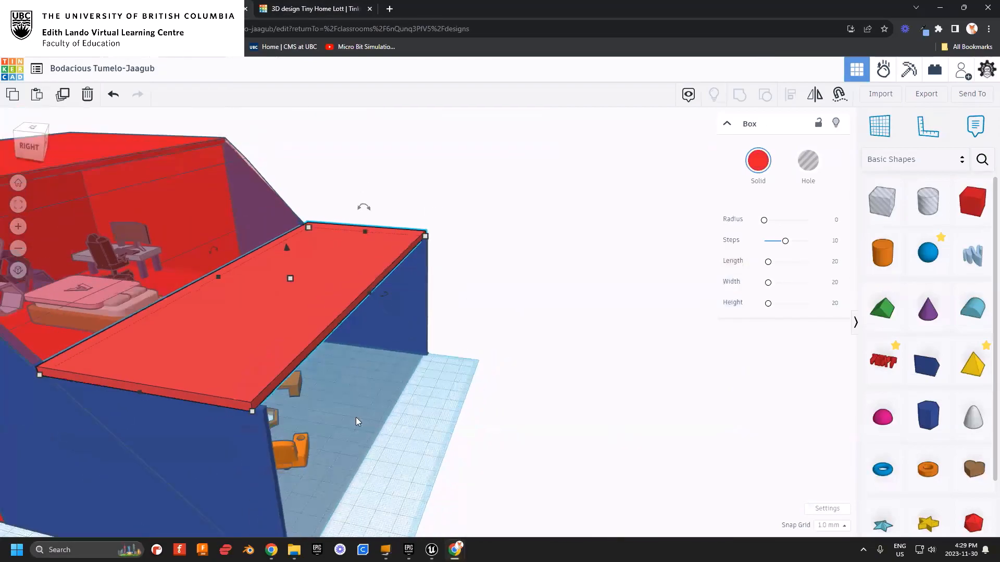
pyautogui.moveTo(385, 428); pyautogui.dragTo(377, 432, button='right')
pyautogui.scroll(-3, 338, 442)
pyautogui.moveTo(307, 448); pyautogui.dragTo(347, 477, button='right')
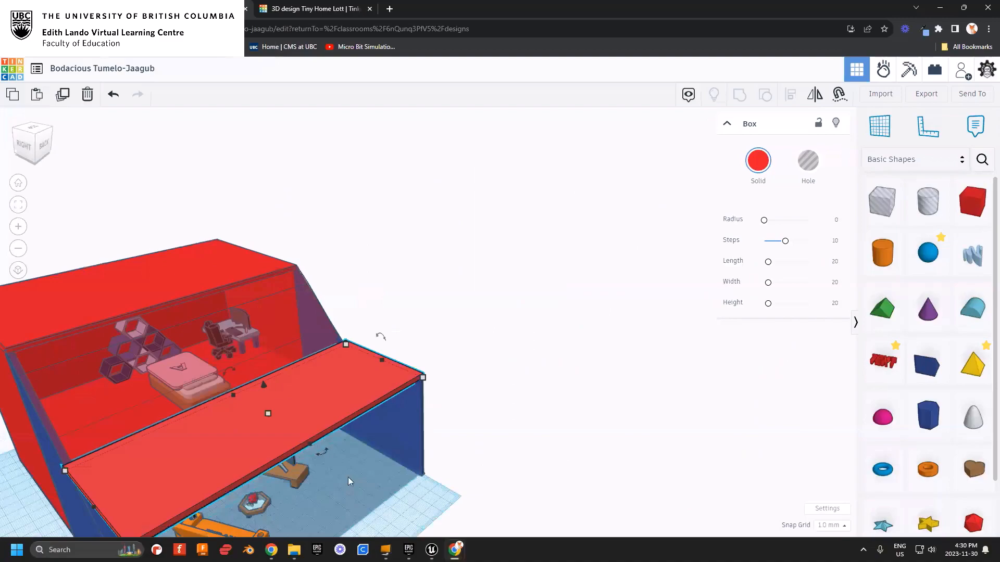
pyautogui.moveTo(348, 477); pyautogui.dragTo(523, 307, button='middle')
pyautogui.click(523, 307)
pyautogui.moveTo(351, 409); pyautogui.dragTo(488, 415, button='right')
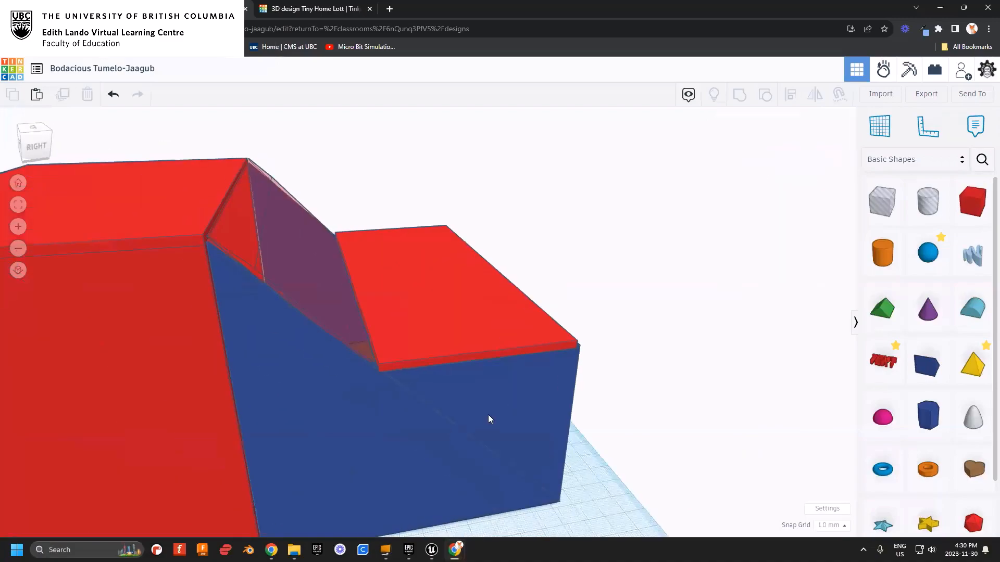
pyautogui.scroll(2, 382, 358)
pyautogui.scroll(3, 382, 358)
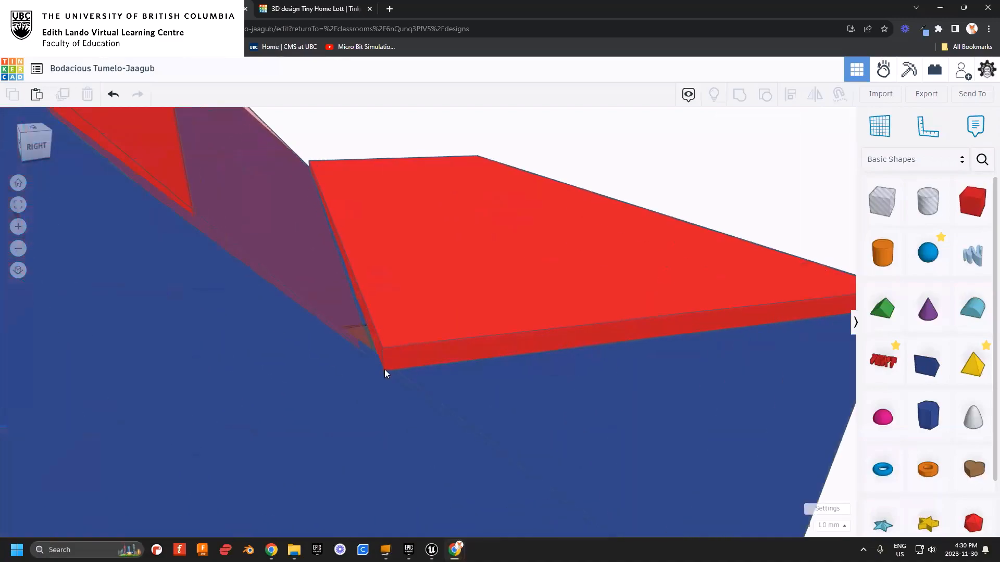
pyautogui.scroll(-6, 379, 370)
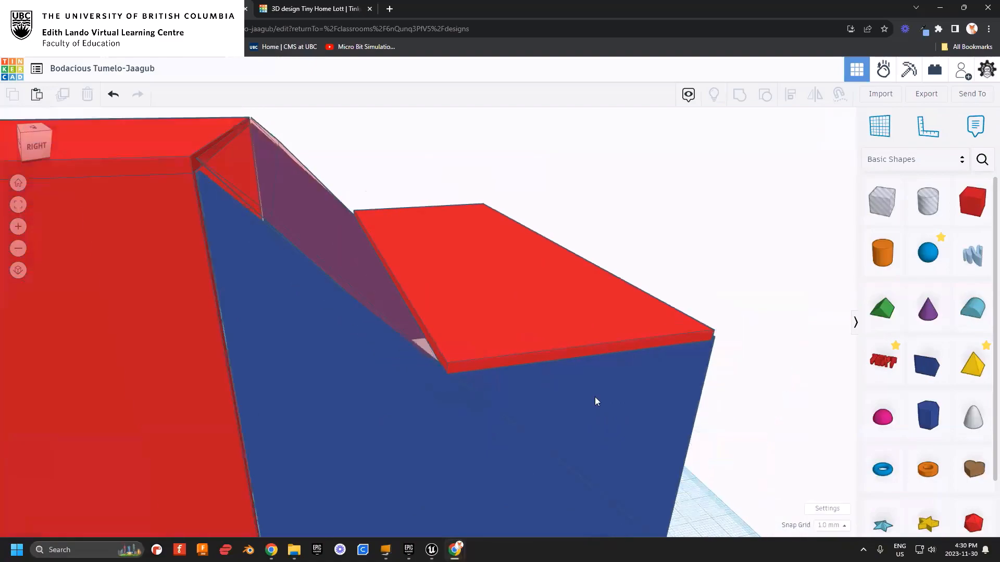
pyautogui.scroll(-5, 591, 433)
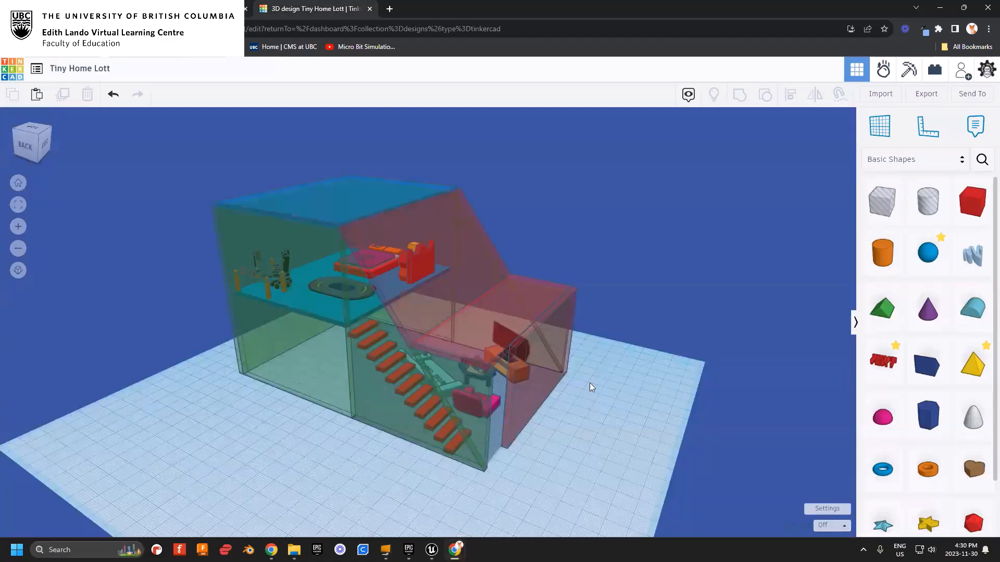
# - Switch to Tiny Home Lott, select the transparent red front wall and examine the door opening beside the stairs
pyautogui.moveTo(589, 382); pyautogui.dragTo(480, 390, button='right')
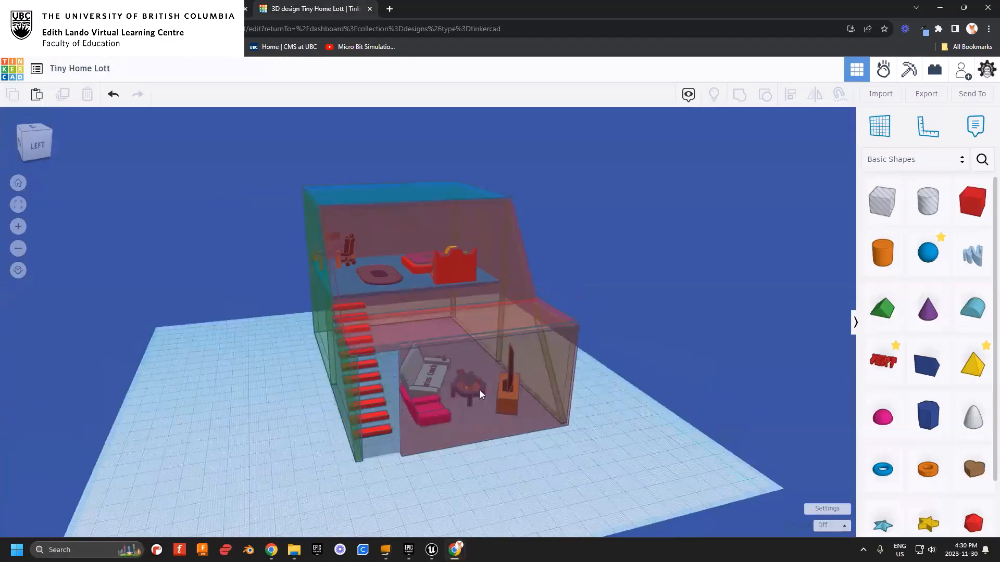
pyautogui.scroll(5, 443, 389)
pyautogui.scroll(3, 413, 415)
pyautogui.click(641, 351)
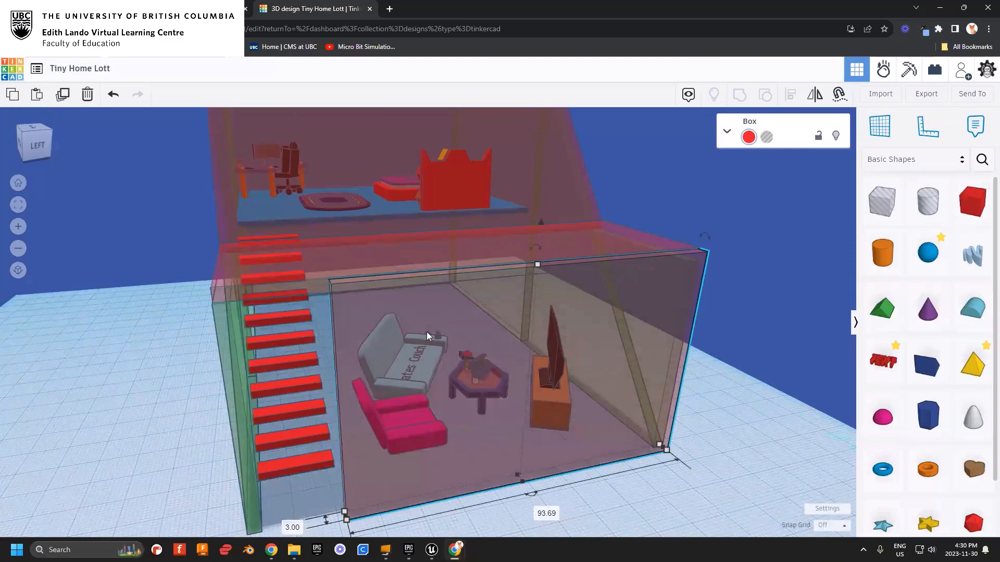
pyautogui.moveTo(427, 336); pyautogui.dragTo(415, 323, button='right')
pyautogui.moveTo(469, 390); pyautogui.dragTo(489, 342, button='middle')
pyautogui.moveTo(575, 394); pyautogui.dragTo(380, 377, button='right')
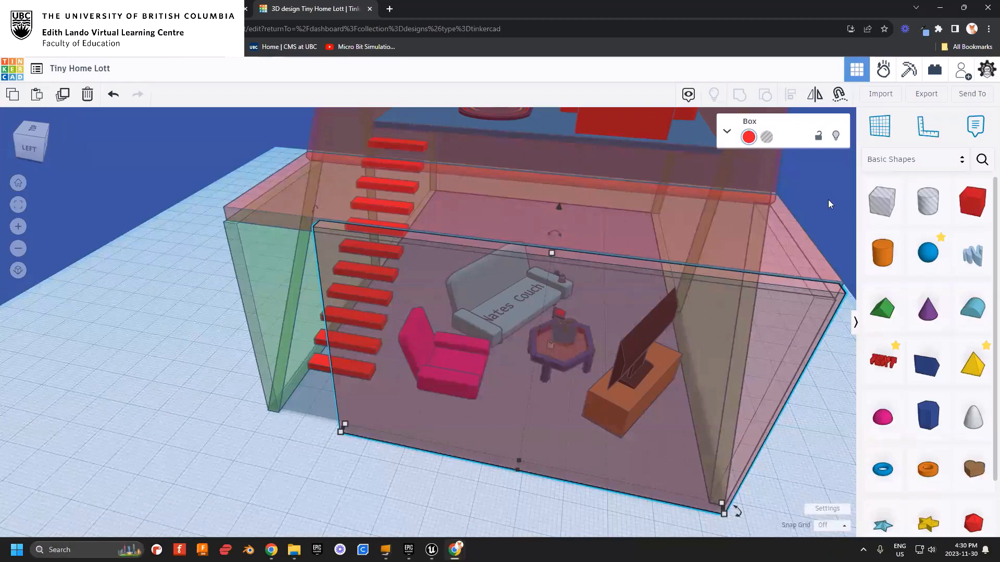
# - Search the community shapes for "door" and place the black Solid Panel Door at the opening beside the red front wall
pyautogui.click(982, 161)
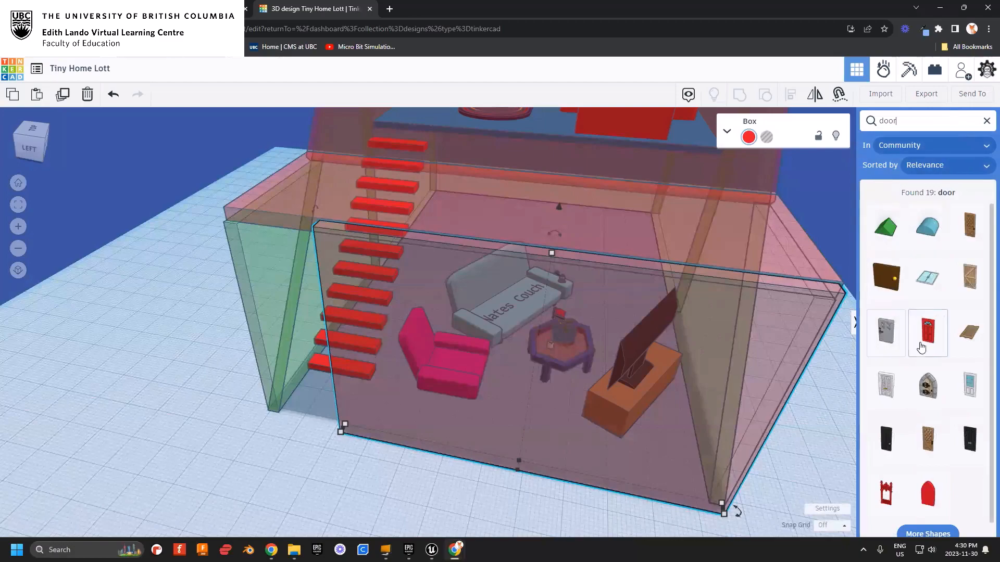
pyautogui.scroll(-1, 930, 380)
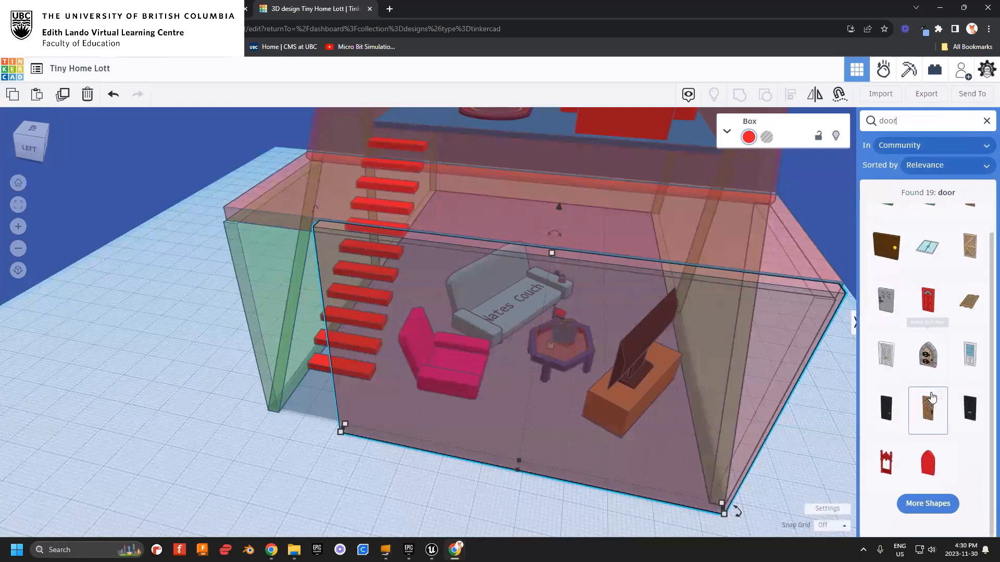
pyautogui.click(926, 520)
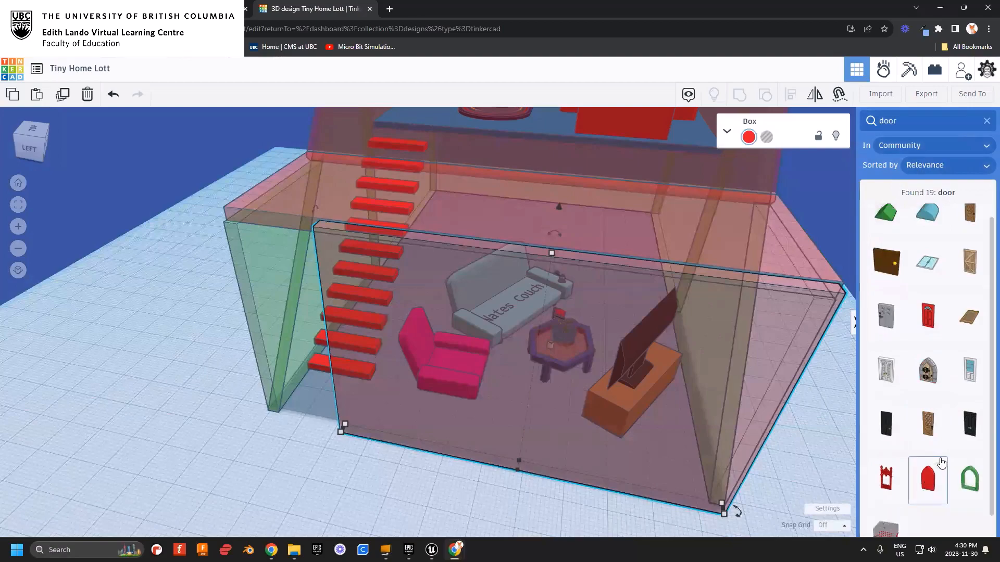
pyautogui.scroll(-1, 940, 461)
pyautogui.scroll(1, 943, 460)
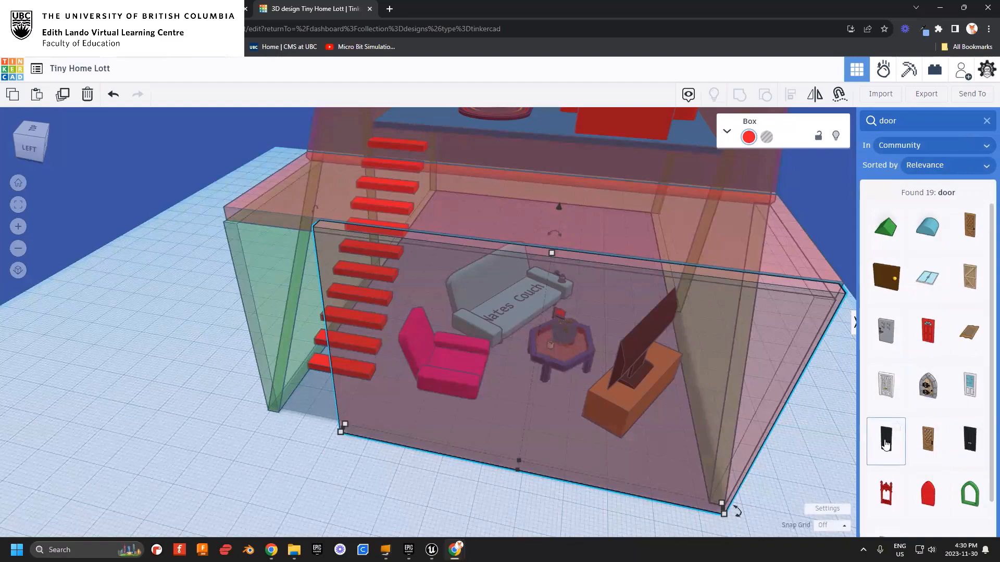
pyautogui.moveTo(886, 441); pyautogui.dragTo(308, 424)
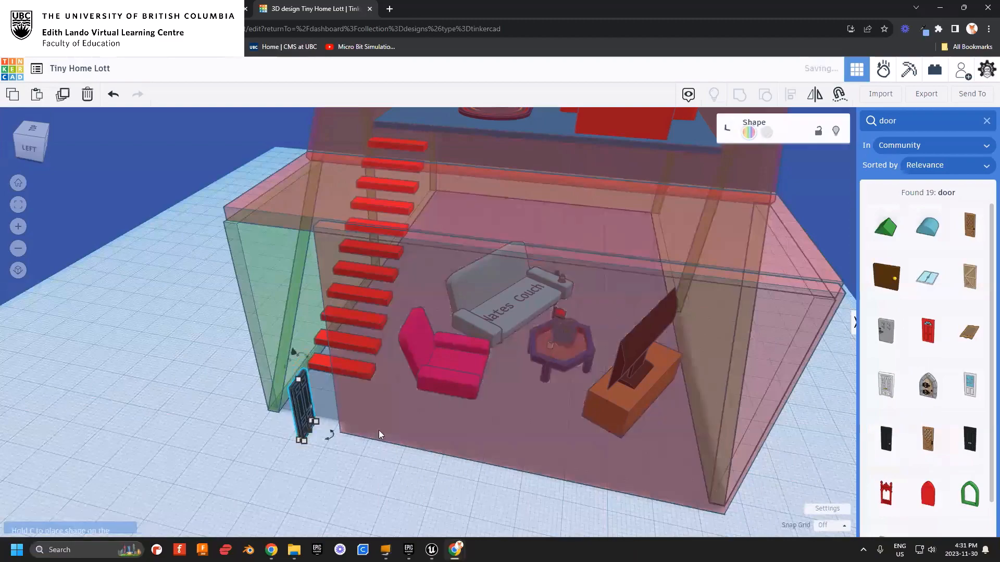
# - Scale the black door to fit the gap beside the red front wall and shift it into the opening
pyautogui.moveTo(379, 430); pyautogui.dragTo(429, 424, button='right')
pyautogui.moveTo(311, 490); pyautogui.dragTo(358, 320)
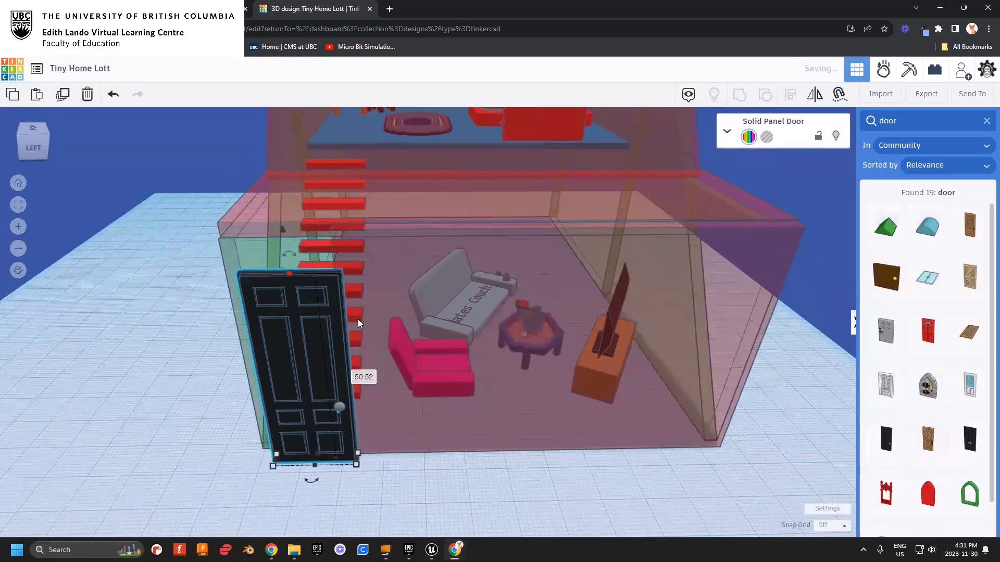
pyautogui.moveTo(289, 343); pyautogui.dragTo(409, 381, button='right')
pyautogui.keyDown('shift'); pyautogui.moveTo(357, 327); pyautogui.dragTo(352, 381); pyautogui.keyUp('shift')
pyautogui.moveTo(380, 404); pyautogui.dragTo(328, 370, button='right')
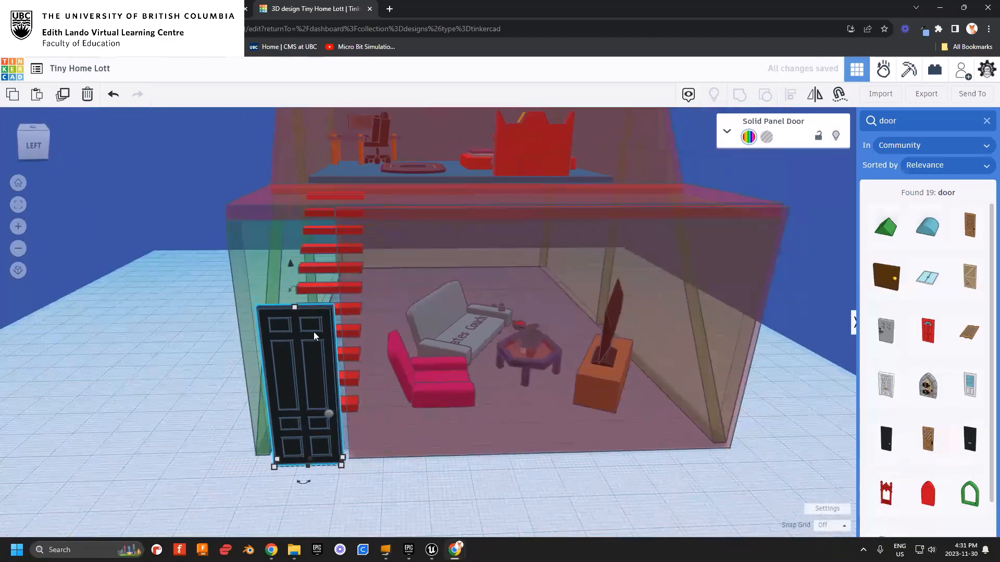
pyautogui.keyDown('shift'); pyautogui.moveTo(296, 308); pyautogui.dragTo(295, 314); pyautogui.keyUp('shift')
pyautogui.moveTo(323, 364); pyautogui.dragTo(327, 363)
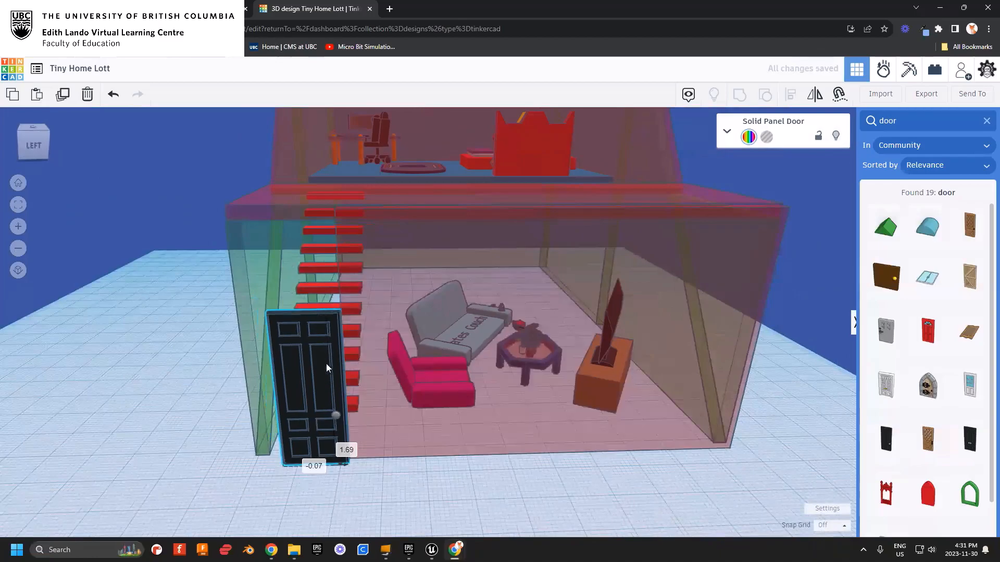
# - Rotate the black door outward and move it to the outer side of the doorway so it stands open
pyautogui.moveTo(327, 383); pyautogui.dragTo(364, 471, button='right')
pyautogui.moveTo(334, 486); pyautogui.dragTo(286, 427)
pyautogui.moveTo(320, 376); pyautogui.dragTo(240, 406)
pyautogui.moveTo(354, 412); pyautogui.dragTo(282, 339, button='right')
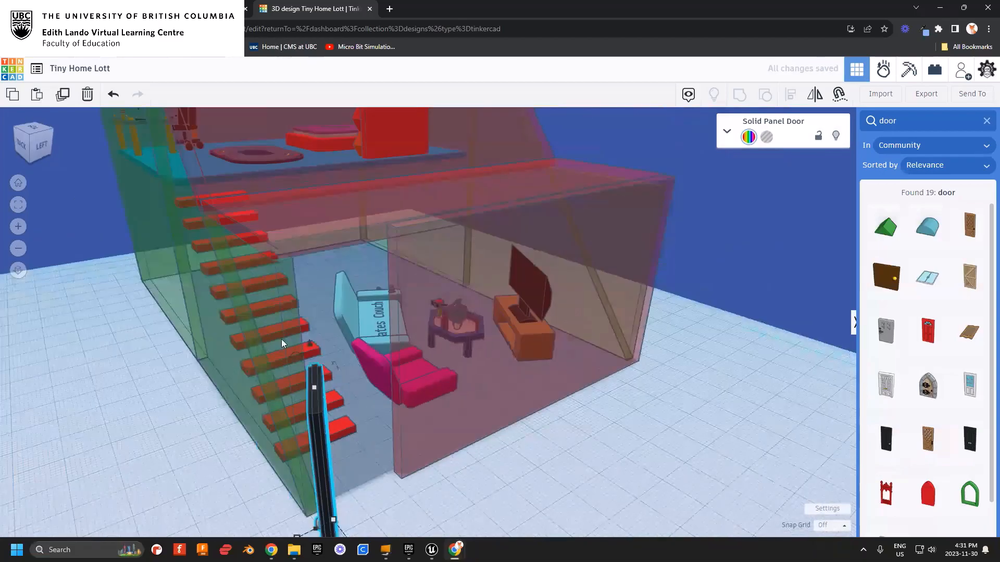
# - Copy the transparent red front wall, then shorten, narrow and position the copy as a panel filling the space above the doorway
pyautogui.click(417, 276)
pyautogui.moveTo(455, 310); pyautogui.dragTo(423, 315, button='right')
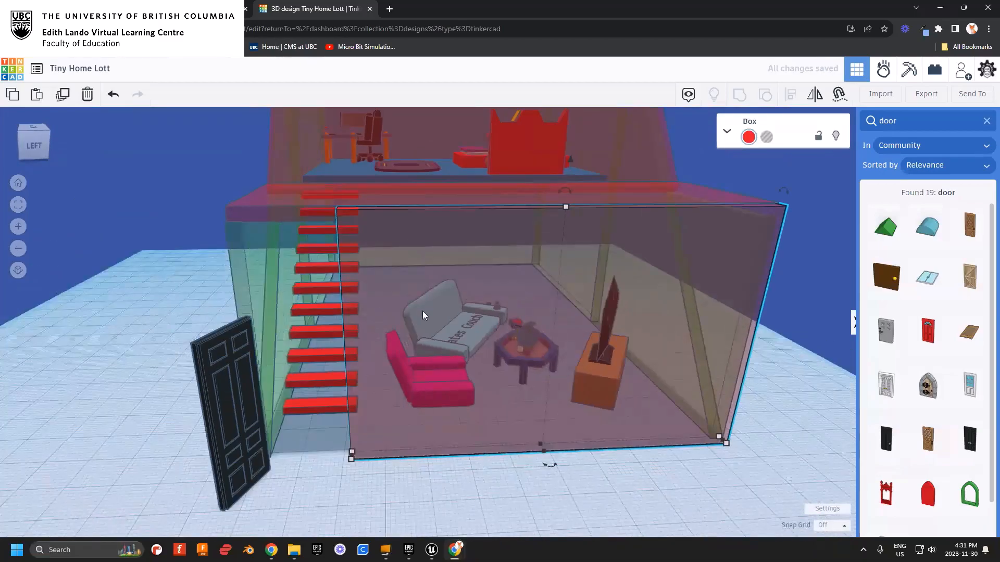
pyautogui.moveTo(482, 302); pyautogui.dragTo(394, 313)
pyautogui.moveTo(468, 207); pyautogui.dragTo(484, 360)
pyautogui.moveTo(465, 326); pyautogui.dragTo(464, 138)
pyautogui.moveTo(466, 187); pyautogui.dragTo(473, 207)
pyautogui.moveTo(672, 302); pyautogui.dragTo(346, 308)
pyautogui.moveTo(346, 307); pyautogui.dragTo(511, 314, button='right')
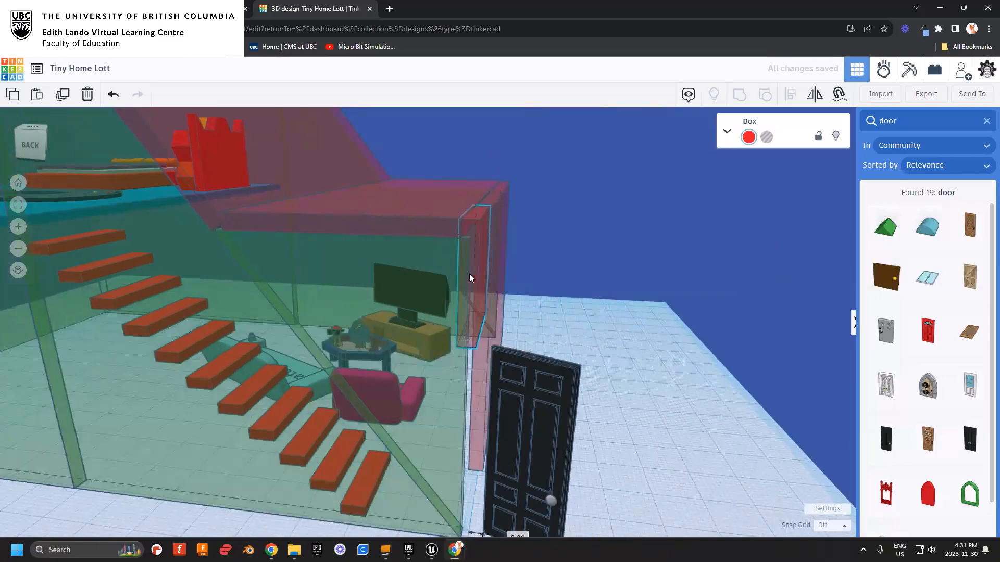
pyautogui.click(470, 274)
# - Shift the open black door about 2.5 mm to line it up with the corner of the green side wall
pyautogui.click(592, 338)
pyautogui.moveTo(592, 338); pyautogui.dragTo(382, 374, button='right')
pyautogui.moveTo(405, 380); pyautogui.dragTo(384, 380)
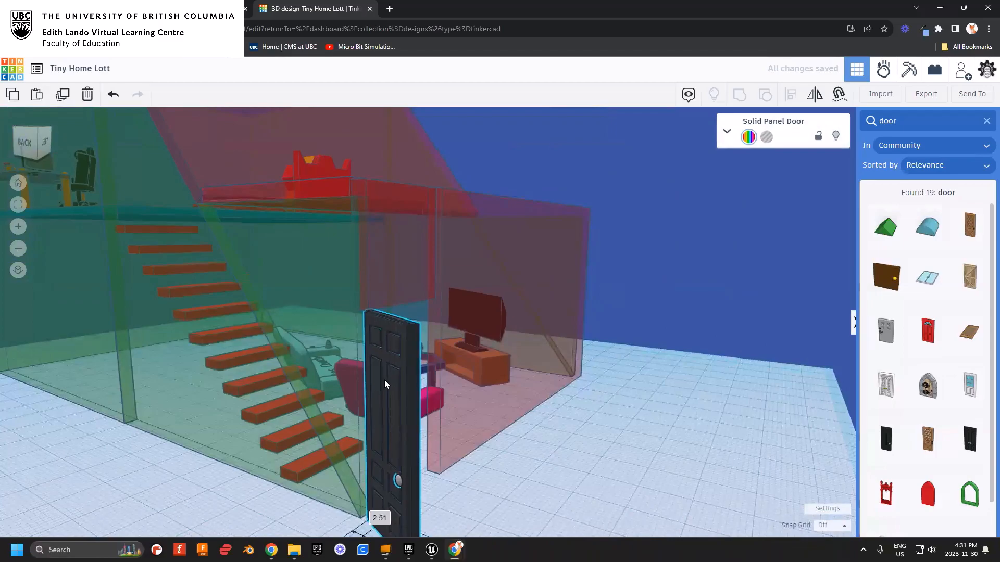
pyautogui.click(499, 403)
pyautogui.moveTo(555, 427); pyautogui.dragTo(417, 451, button='right')
# - Stretch the red panel above the doorway sideways to meet the front wall, and select the black door
pyautogui.click(330, 314)
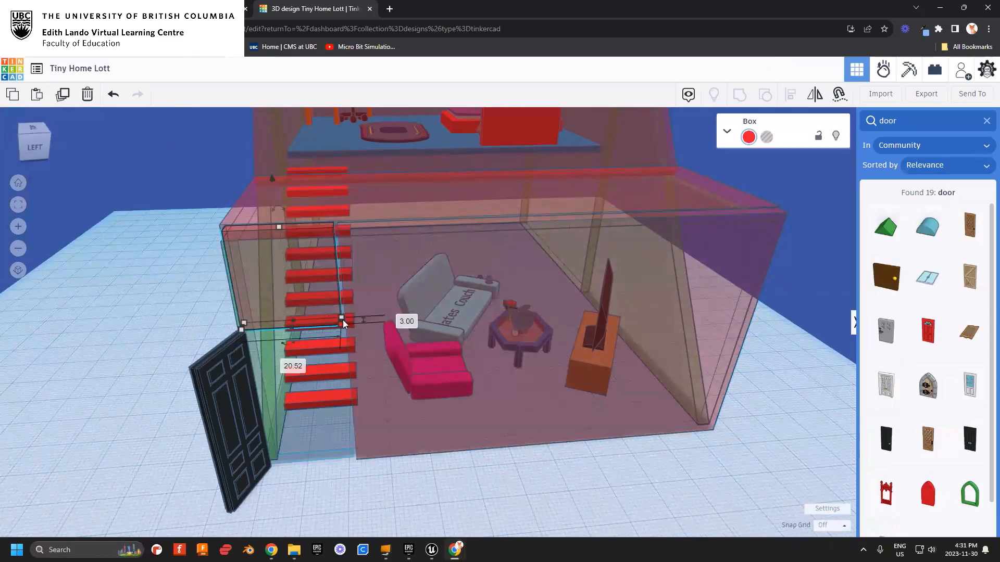
pyautogui.moveTo(342, 319); pyautogui.dragTo(348, 318)
pyautogui.click(332, 440)
pyautogui.moveTo(332, 439); pyautogui.dragTo(333, 414, button='right')
pyautogui.click(557, 400)
pyautogui.click(232, 367)
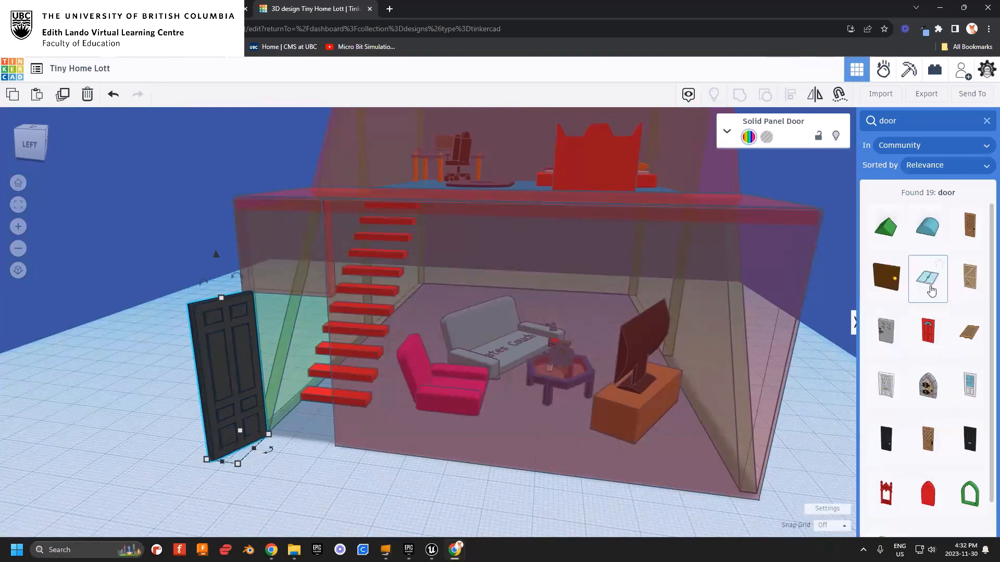
# - Nudge the open black door slightly toward the corner of the green side wall, and deselect it
pyautogui.click(289, 478)
pyautogui.moveTo(289, 479); pyautogui.dragTo(513, 452, button='right')
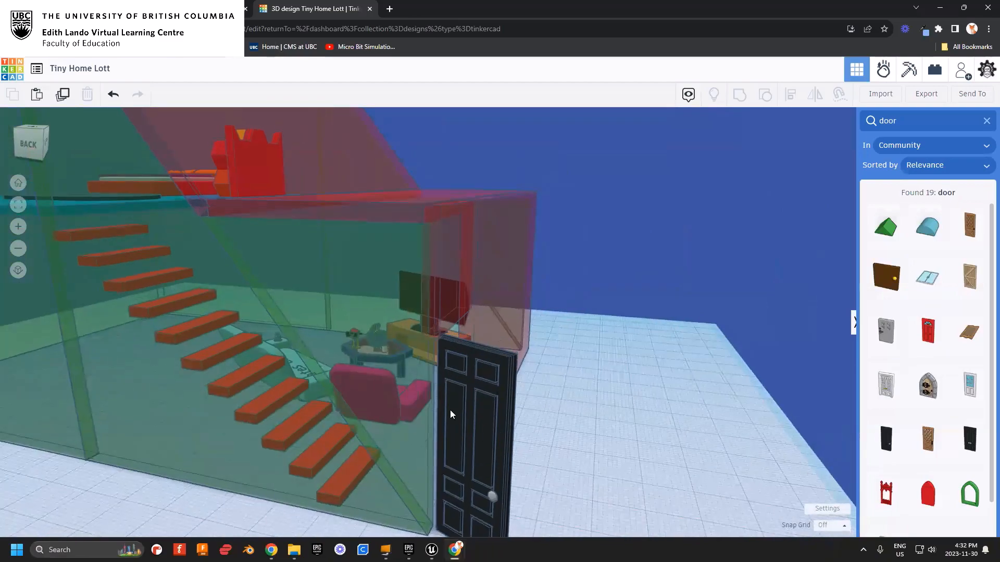
pyautogui.scroll(5, 450, 410)
pyautogui.click(438, 311)
pyautogui.moveTo(438, 310); pyautogui.dragTo(425, 311)
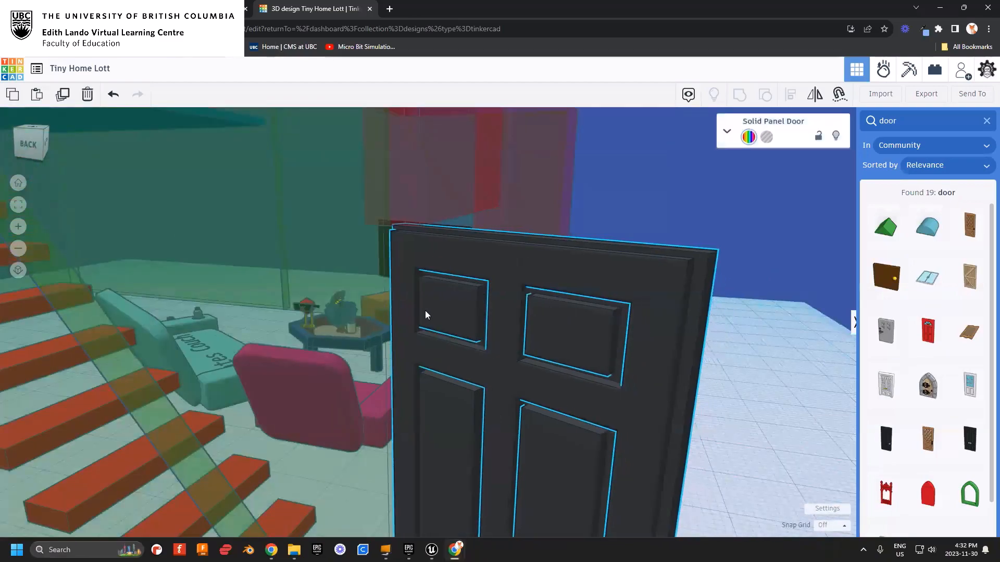
pyautogui.click(725, 349)
pyautogui.moveTo(726, 349); pyautogui.dragTo(658, 386, button='right')
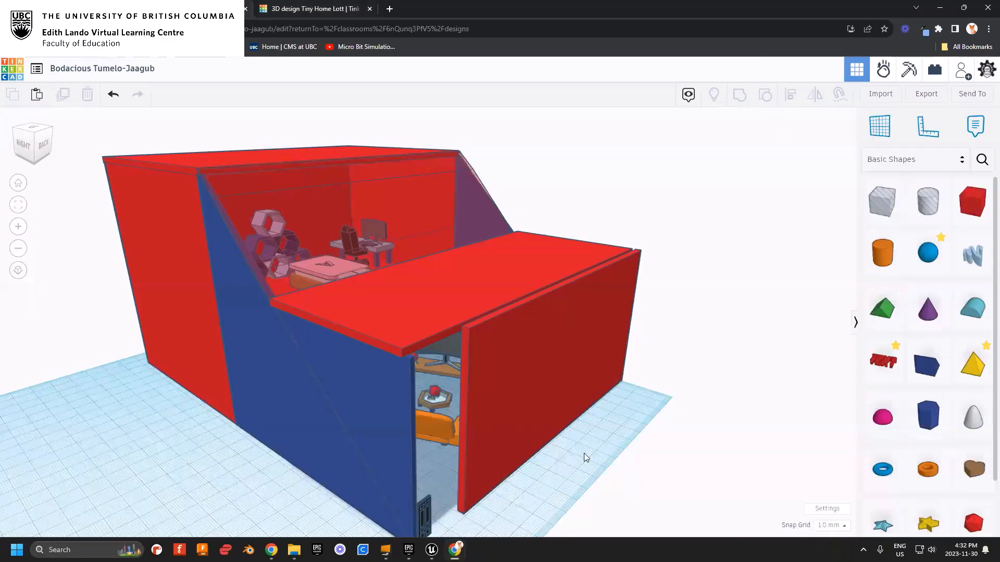
# - Examine the enclosed red and blue tiny home, and the small house design with its transparent red walls and cone-edged balcony, from several sides
pyautogui.moveTo(583, 453); pyautogui.dragTo(367, 496, button='right')
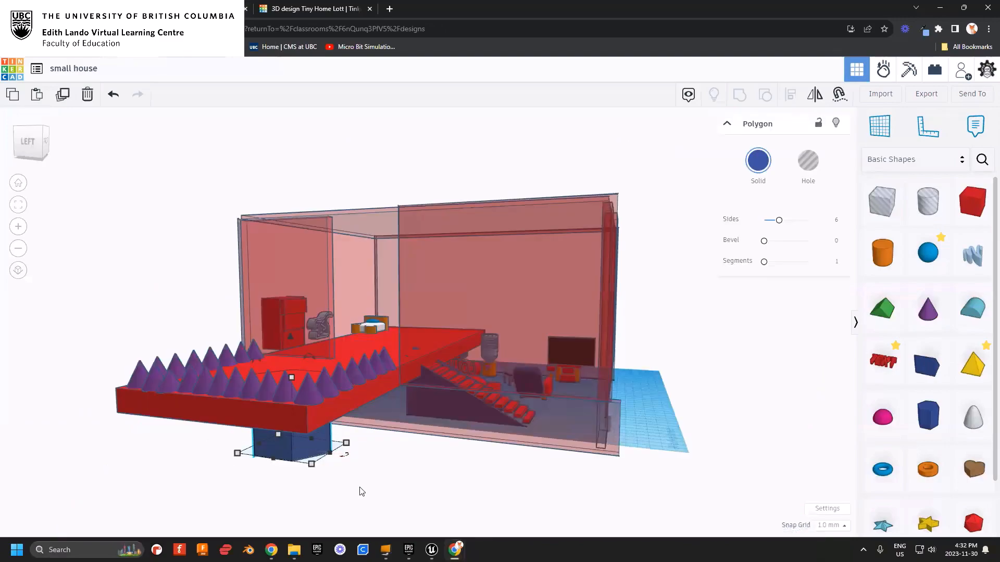
pyautogui.moveTo(362, 492); pyautogui.dragTo(628, 457, button='right')
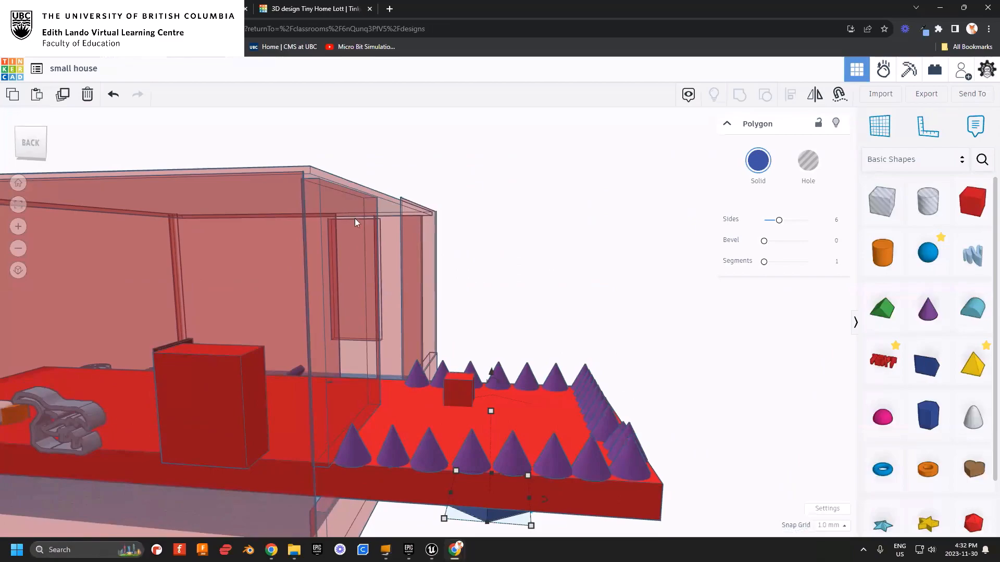
pyautogui.moveTo(437, 242); pyautogui.dragTo(152, 211, button='right')
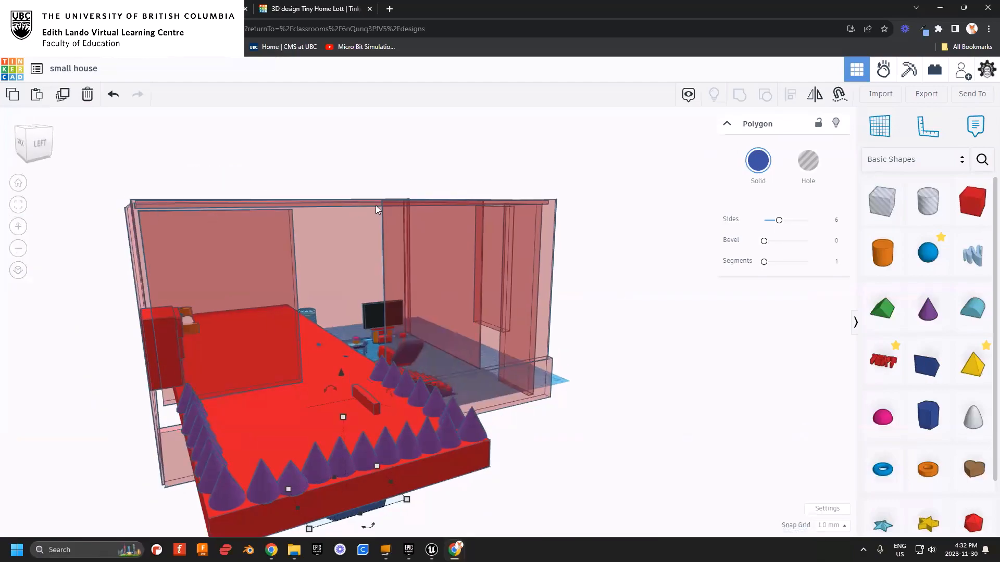
pyautogui.click(381, 368)
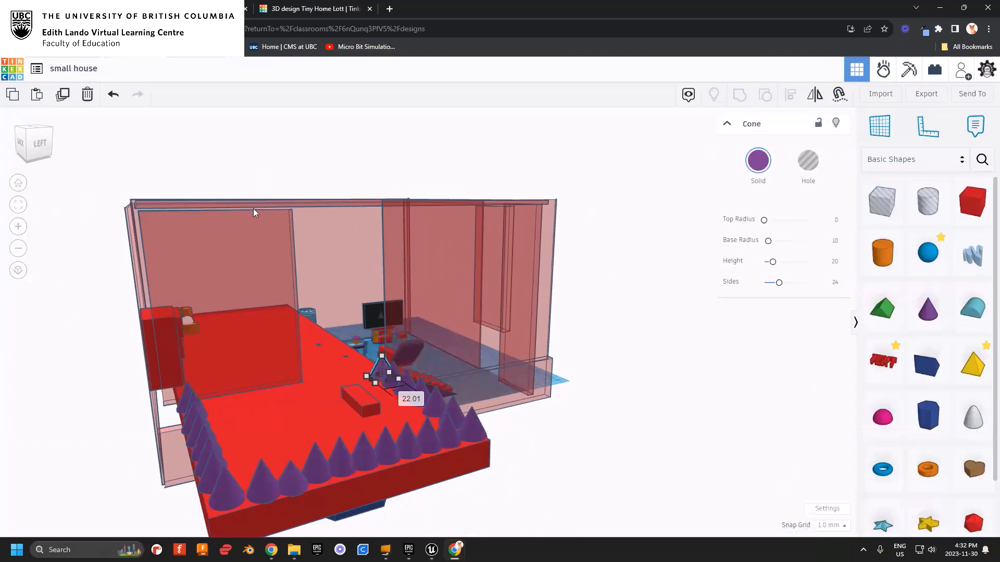
pyautogui.moveTo(574, 404); pyautogui.dragTo(551, 361, button='right')
pyautogui.moveTo(618, 348); pyautogui.dragTo(558, 319, button='right')
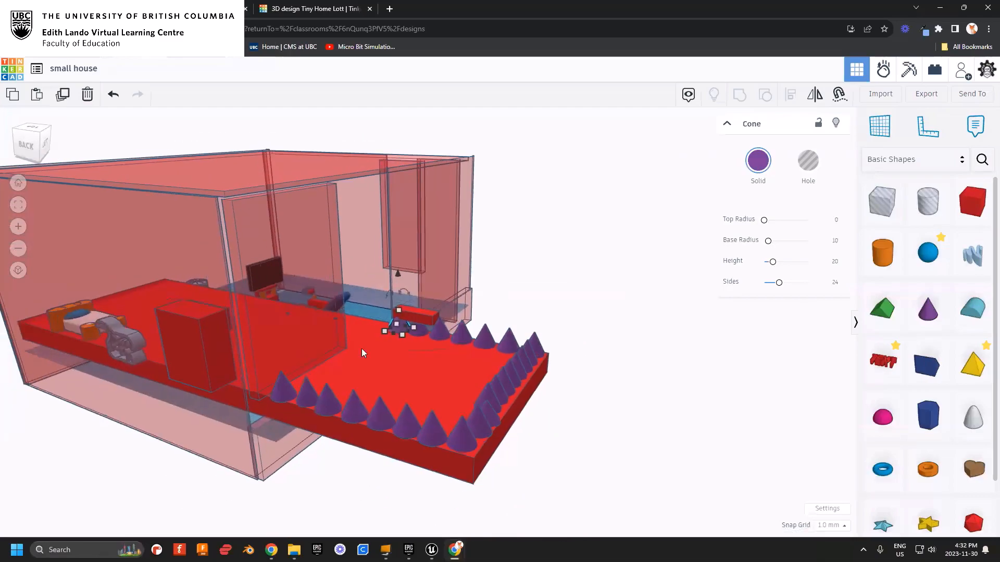
# - In the Bodacious Tumelo-Jaagub design, make the large red front wall beside the black double door transparent
pyautogui.moveTo(580, 279); pyautogui.dragTo(495, 316, button='right')
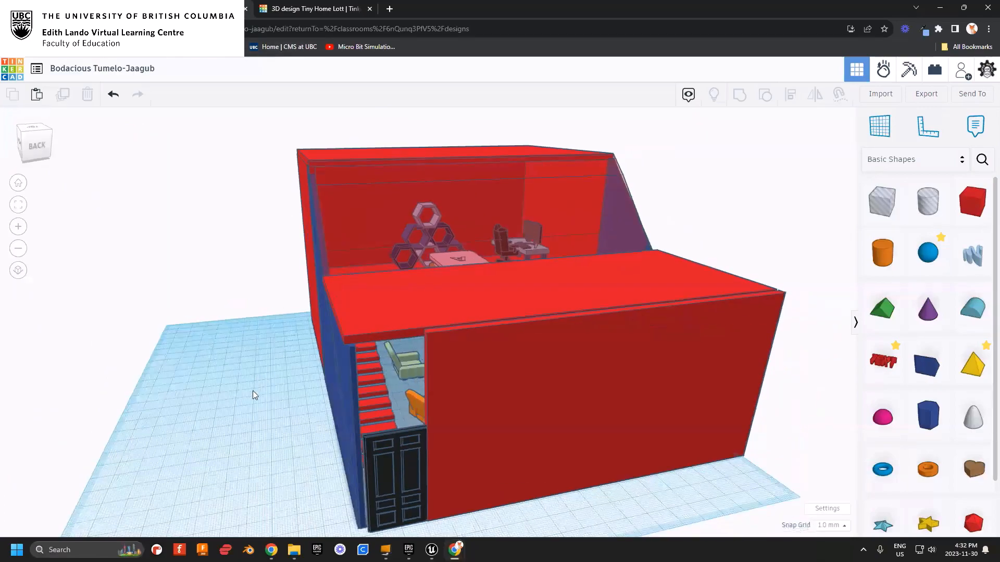
pyautogui.scroll(6, 257, 374)
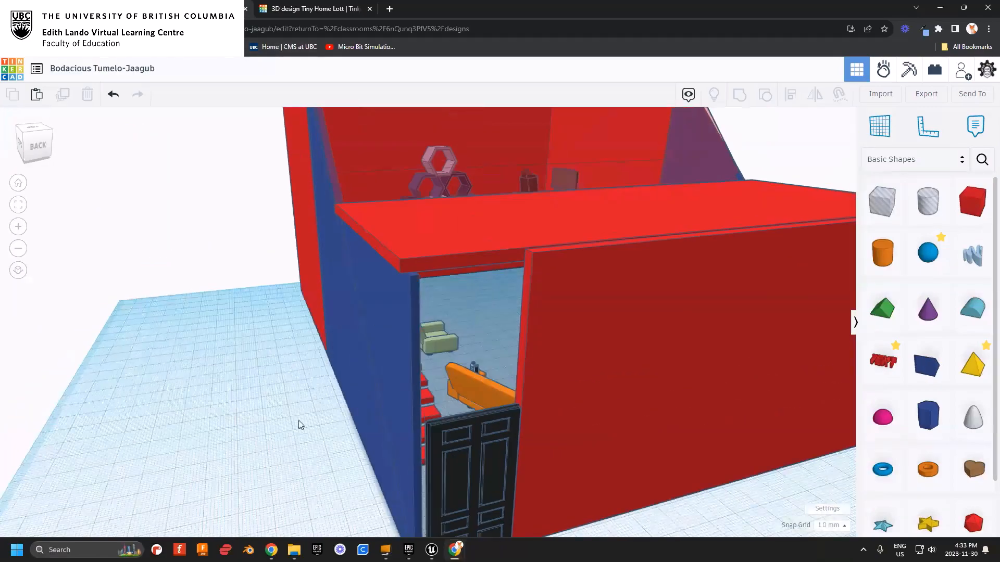
pyautogui.moveTo(300, 425); pyautogui.dragTo(256, 426, button='right')
pyautogui.click(529, 430)
pyautogui.scroll(-2, 540, 423)
pyautogui.click(760, 161)
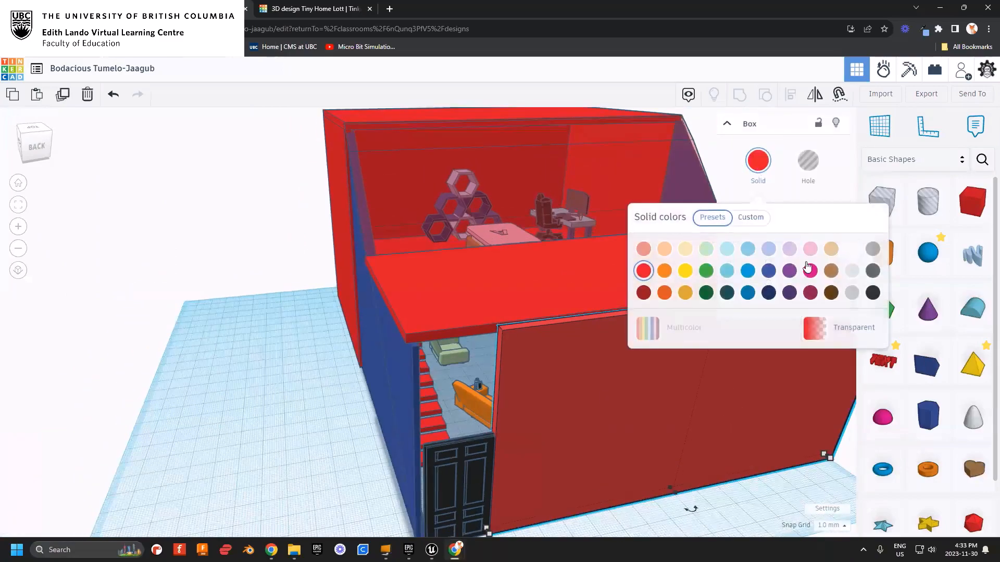
pyautogui.click(803, 327)
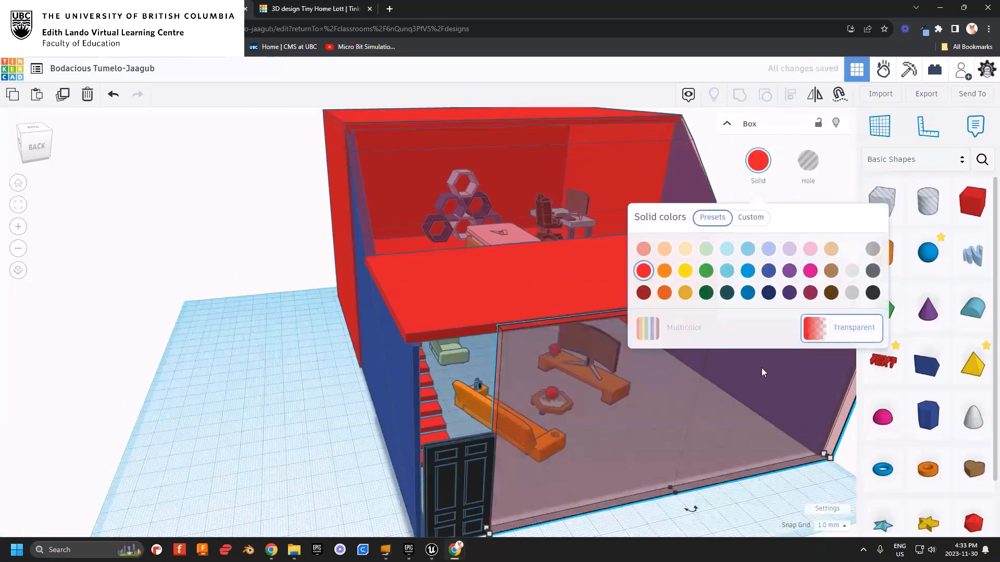
pyautogui.moveTo(723, 513); pyautogui.dragTo(621, 470, button='right')
pyautogui.moveTo(621, 470); pyautogui.dragTo(522, 289, button='middle')
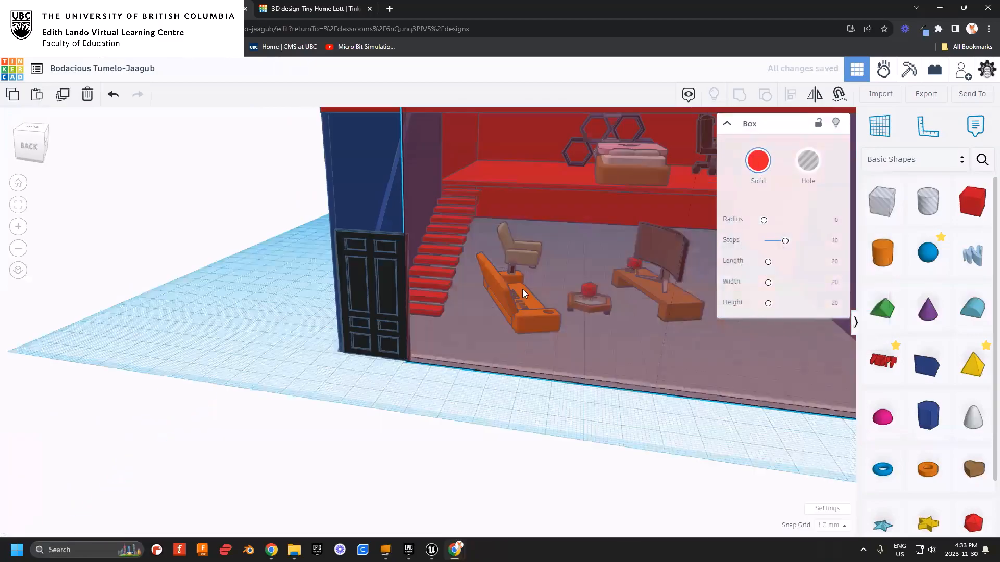
pyautogui.moveTo(560, 319); pyautogui.dragTo(474, 345, button='right')
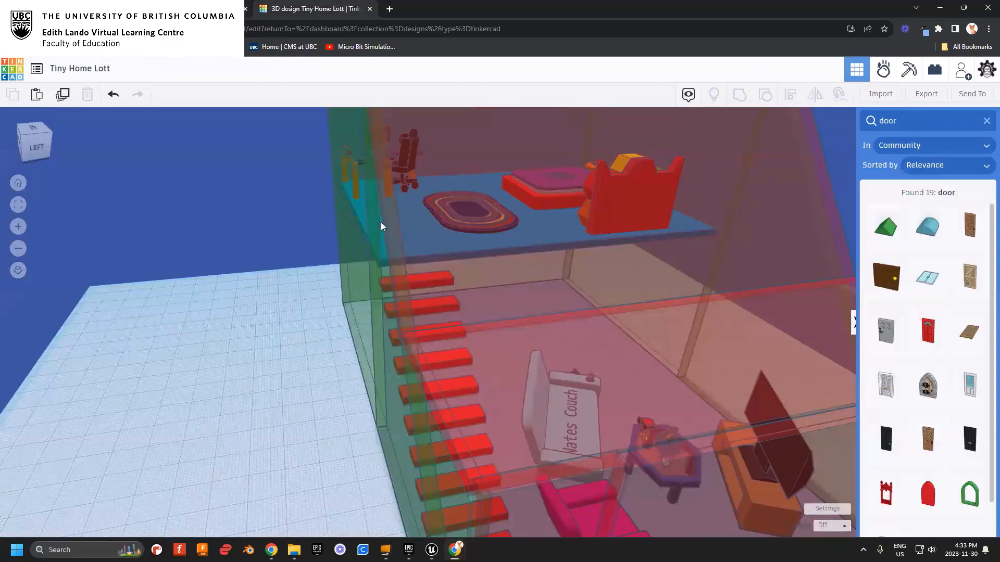
# - Switch to the Tiny Home design and examine the staircase, the open black door and the wall panel above the doorway
pyautogui.moveTo(293, 355); pyautogui.dragTo(434, 273, button='right')
pyautogui.click(440, 357)
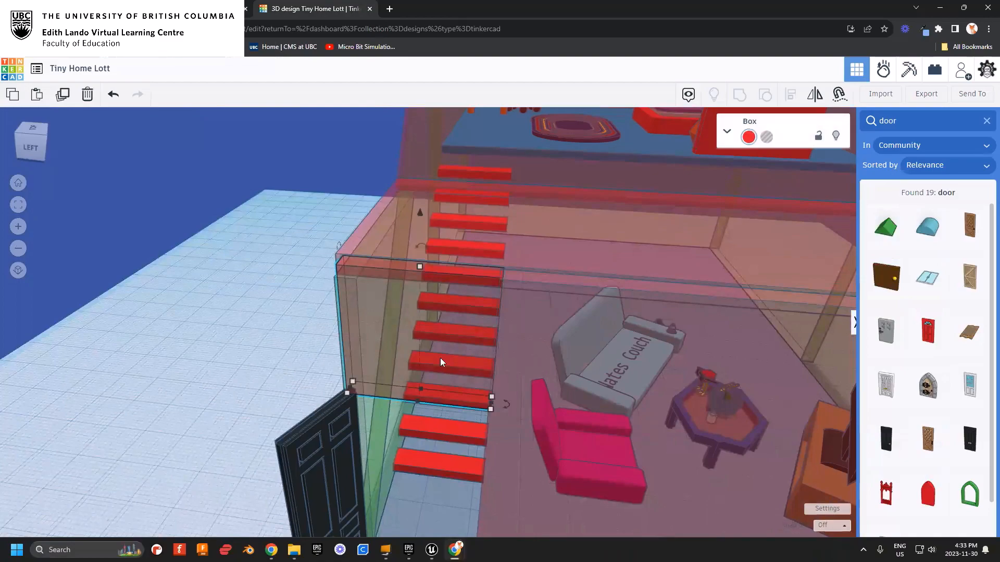
pyautogui.moveTo(436, 355); pyautogui.dragTo(458, 337, button='right')
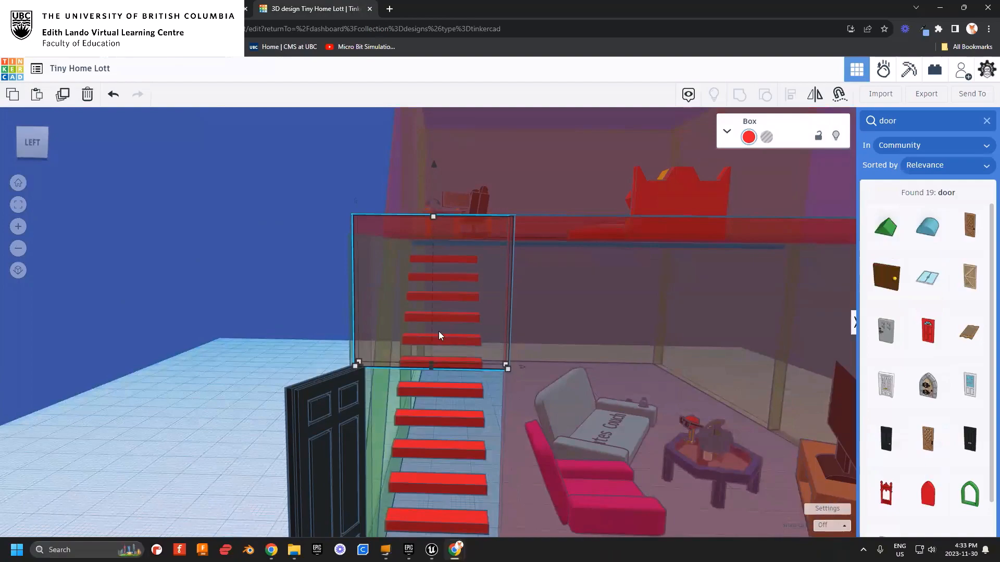
pyautogui.moveTo(432, 330); pyautogui.dragTo(396, 385, button='right')
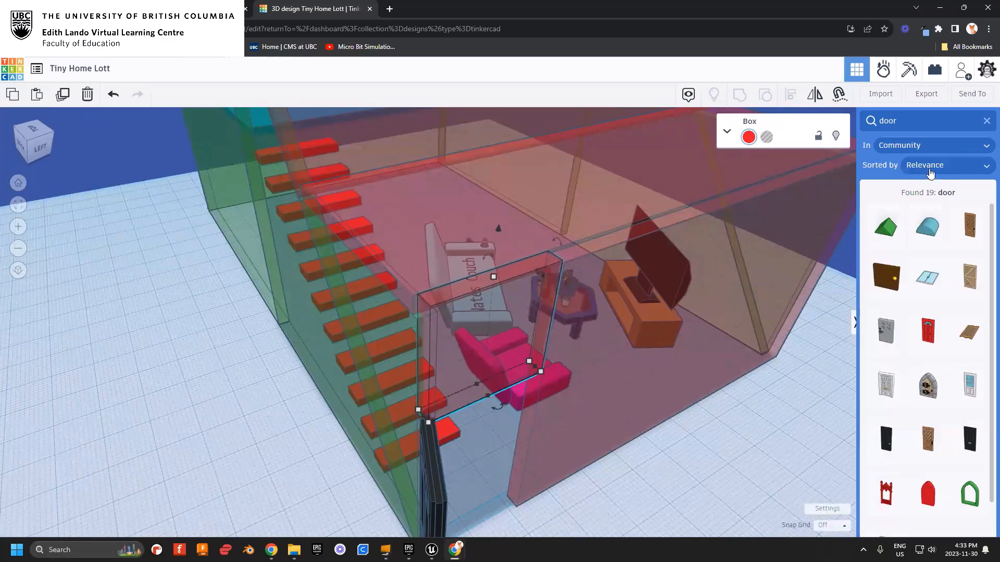
pyautogui.moveTo(743, 321); pyautogui.dragTo(625, 292, button='right')
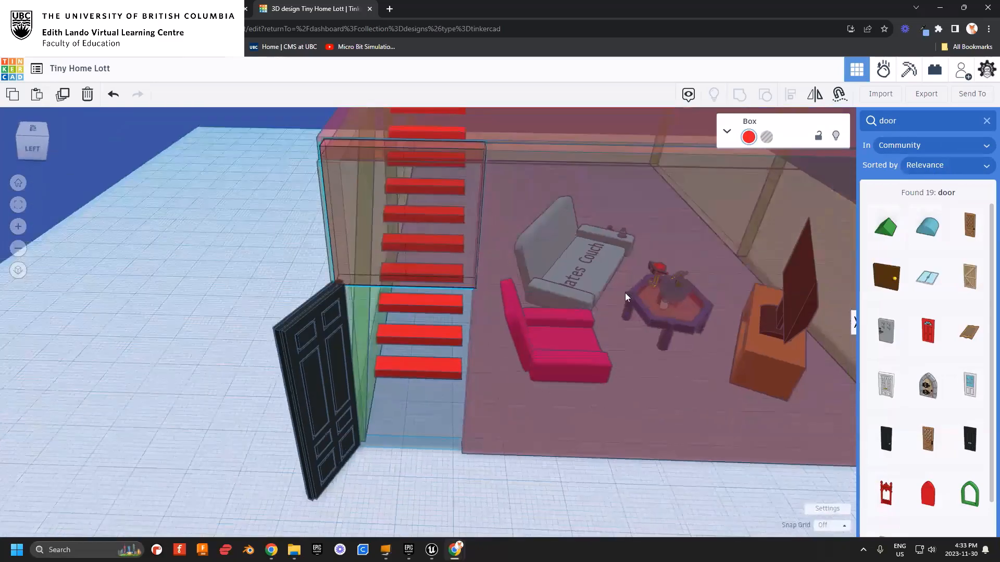
pyautogui.moveTo(625, 293); pyautogui.dragTo(615, 317, button='middle')
pyautogui.moveTo(495, 326); pyautogui.dragTo(535, 345, button='right')
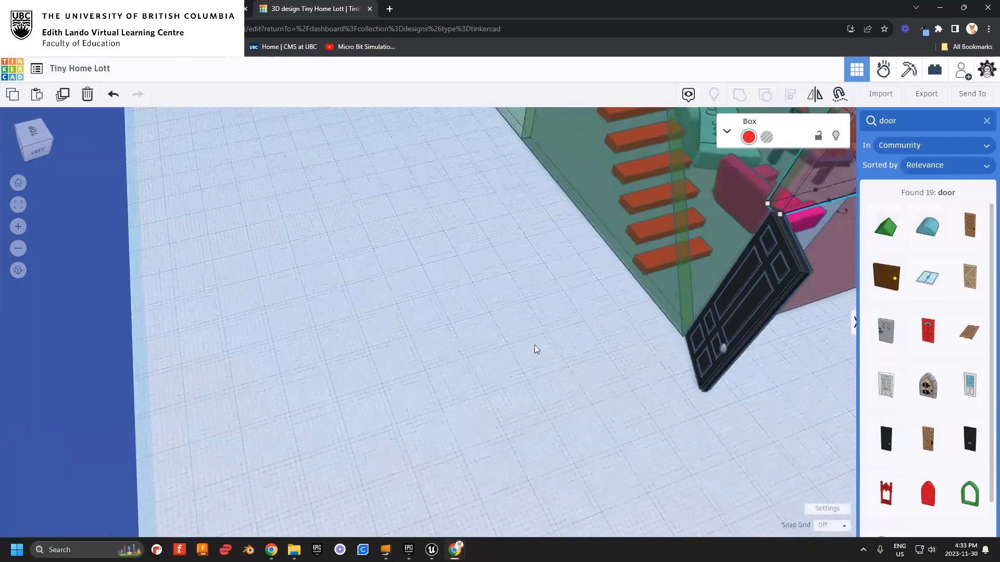
# - Clear the door search and add a Scribble of a smiley with two long vertical strokes, two dots below them and a curved mouth
pyautogui.click(988, 122)
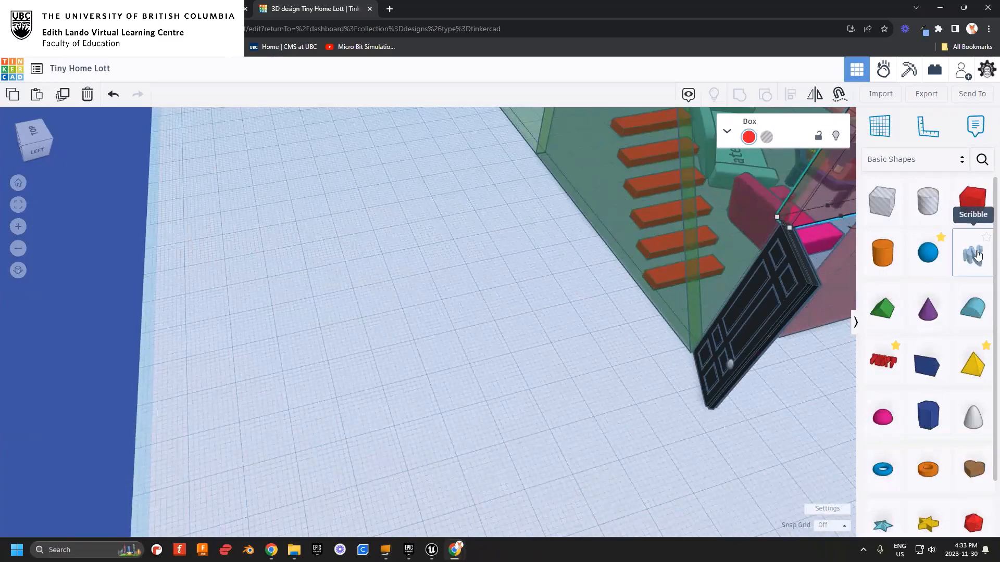
pyautogui.moveTo(978, 255)
pyautogui.mouseDown()
pyautogui.moveTo(614, 299)
pyautogui.moveTo(355, 365)
pyautogui.mouseUp()
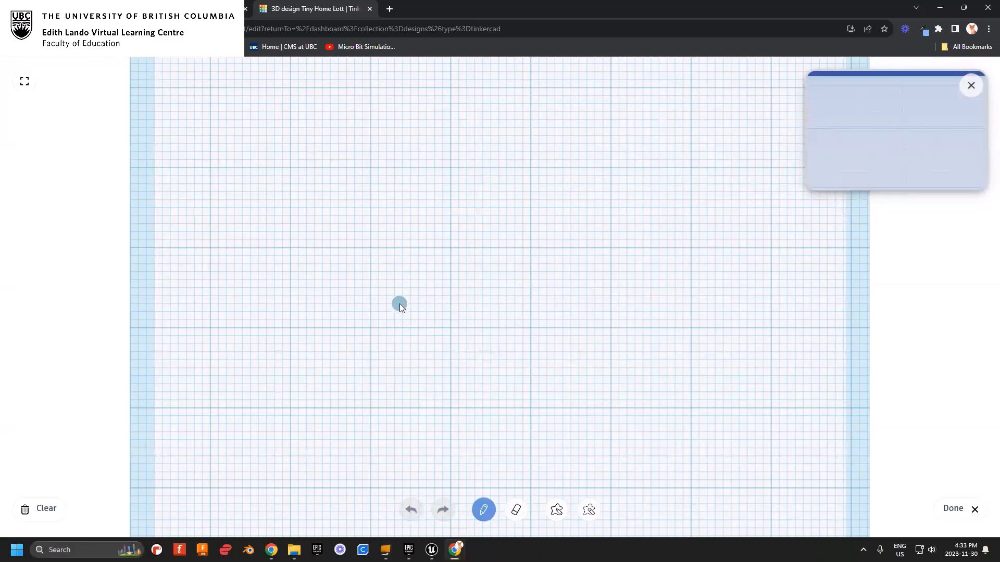
pyautogui.moveTo(501, 326); pyautogui.dragTo(501, 308)
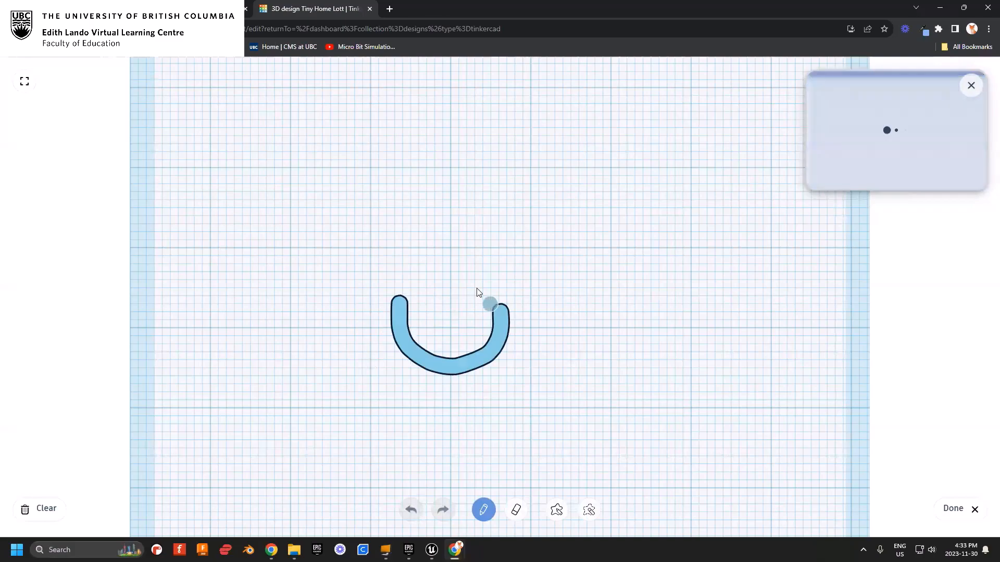
pyautogui.moveTo(424, 139); pyautogui.dragTo(432, 245)
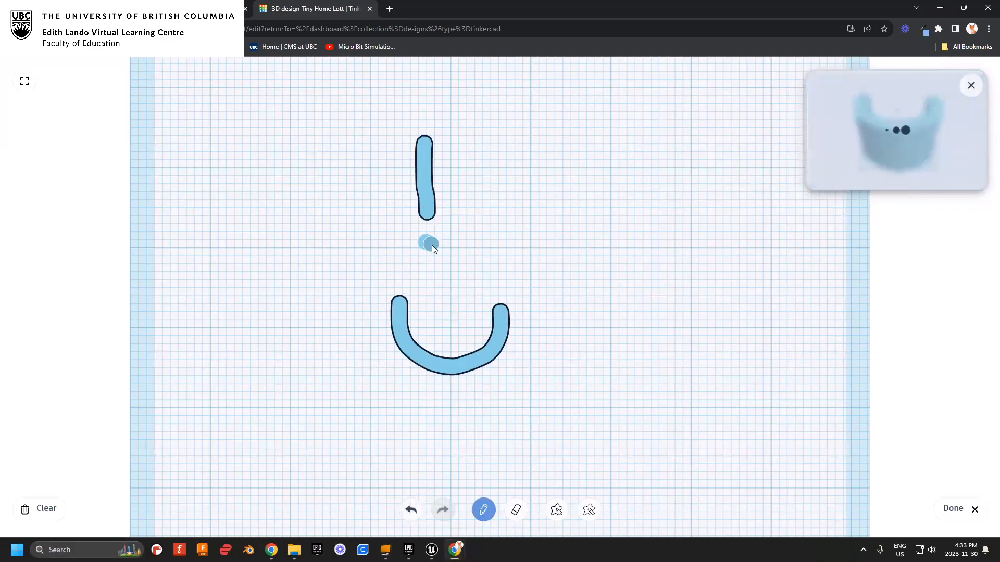
pyautogui.moveTo(473, 159); pyautogui.dragTo(473, 215)
pyautogui.moveTo(472, 252); pyautogui.dragTo(471, 253)
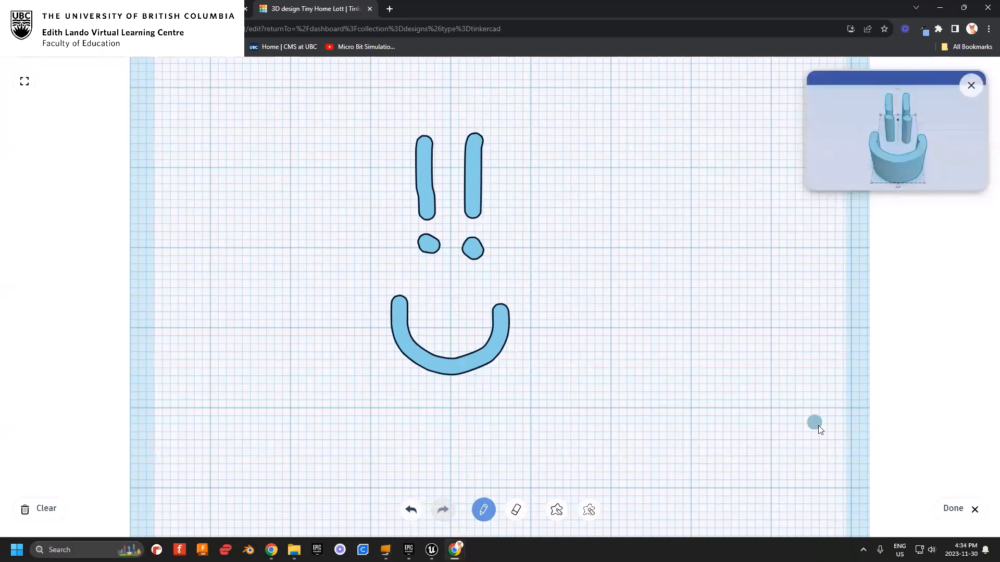
pyautogui.click(948, 511)
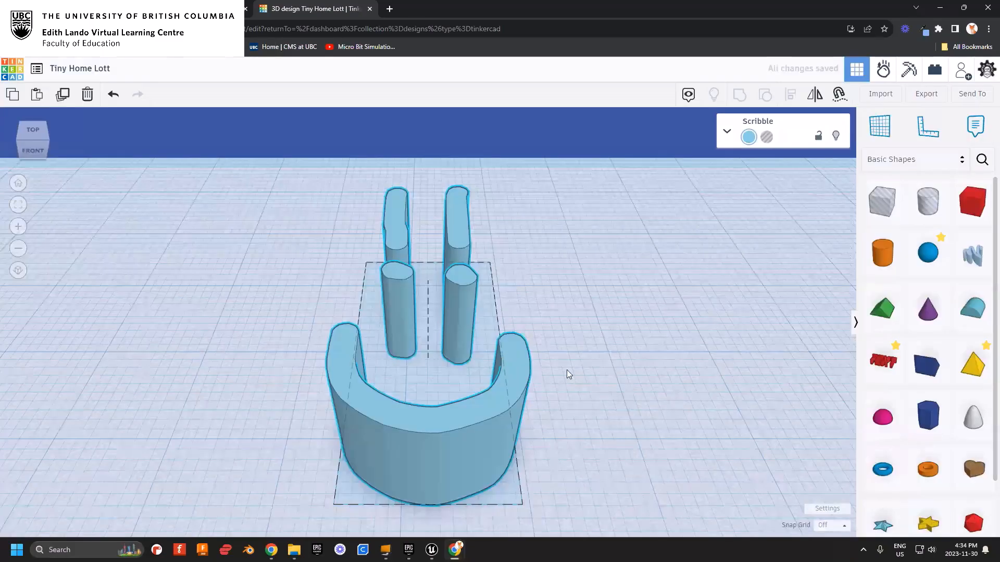
# - Move the smiley scribble to the front of the open doorway and scale its footprint down proportionally to about 18.29 by 8.92
pyautogui.scroll(-3, 638, 351)
pyautogui.moveTo(650, 336); pyautogui.dragTo(454, 327, button='middle')
pyautogui.moveTo(649, 348)
pyautogui.mouseDown(button='right')
pyautogui.moveTo(546, 292)
pyautogui.moveTo(502, 302)
pyautogui.moveTo(537, 246)
pyautogui.mouseUp(button='right')
pyautogui.moveTo(413, 289); pyautogui.dragTo(787, 360)
pyautogui.moveTo(745, 406); pyautogui.dragTo(482, 384, button='middle')
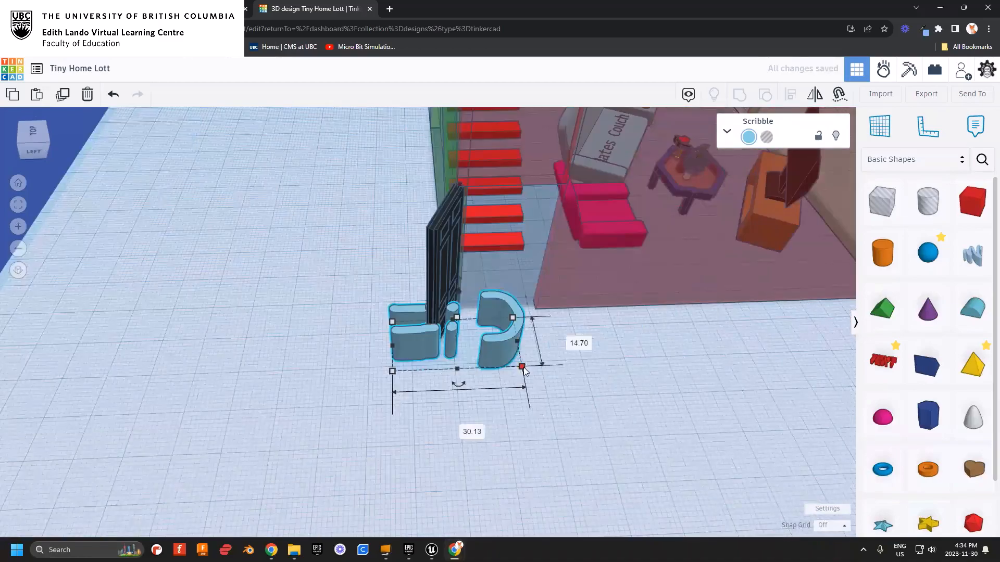
pyautogui.moveTo(523, 368); pyautogui.dragTo(469, 347)
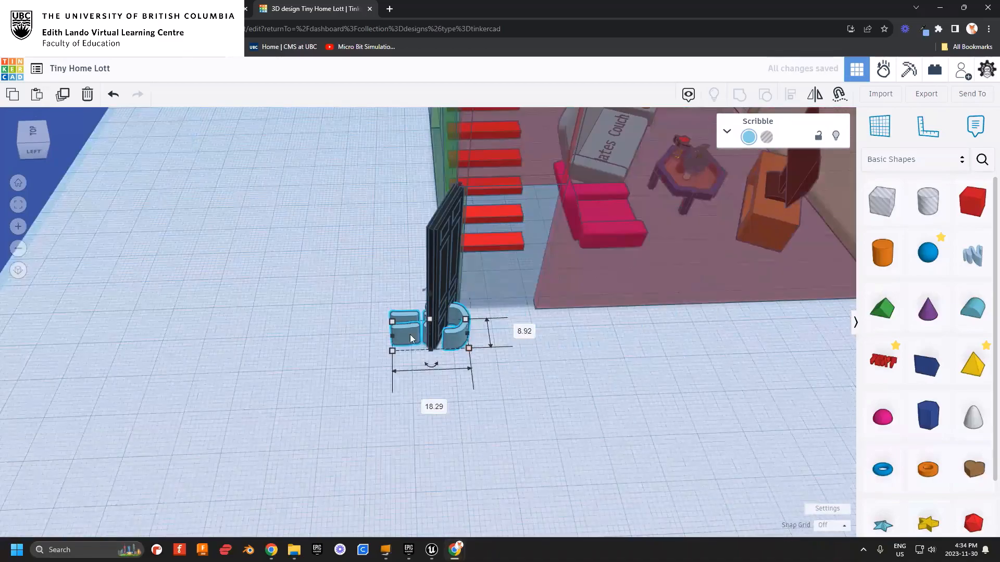
pyautogui.moveTo(383, 327); pyautogui.dragTo(376, 379, button='middle')
pyautogui.moveTo(406, 388); pyautogui.dragTo(481, 393)
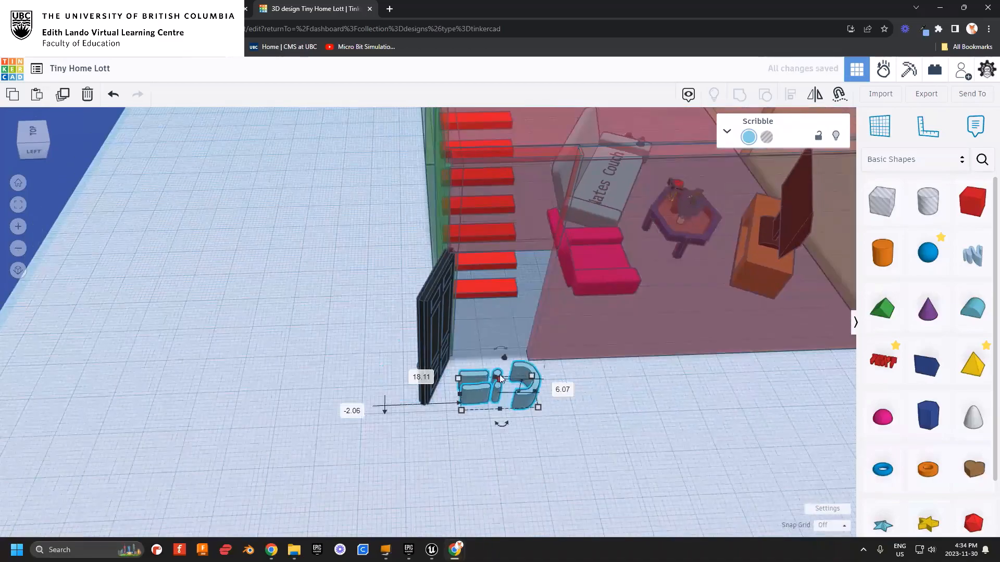
# - Raise the smiley scribble off the workplane to the level above the doorway and rotate it 90° so it stands upright
pyautogui.moveTo(505, 359); pyautogui.dragTo(505, 178)
pyautogui.moveTo(489, 275); pyautogui.dragTo(521, 254, button='right')
pyautogui.moveTo(561, 222)
pyautogui.mouseDown()
pyautogui.moveTo(491, 215)
pyautogui.moveTo(484, 204)
pyautogui.mouseUp()
pyautogui.moveTo(483, 203)
pyautogui.mouseDown(button='right')
pyautogui.moveTo(609, 239)
pyautogui.moveTo(674, 193)
pyautogui.mouseUp(button='right')
pyautogui.moveTo(674, 193); pyautogui.dragTo(508, 349, button='middle')
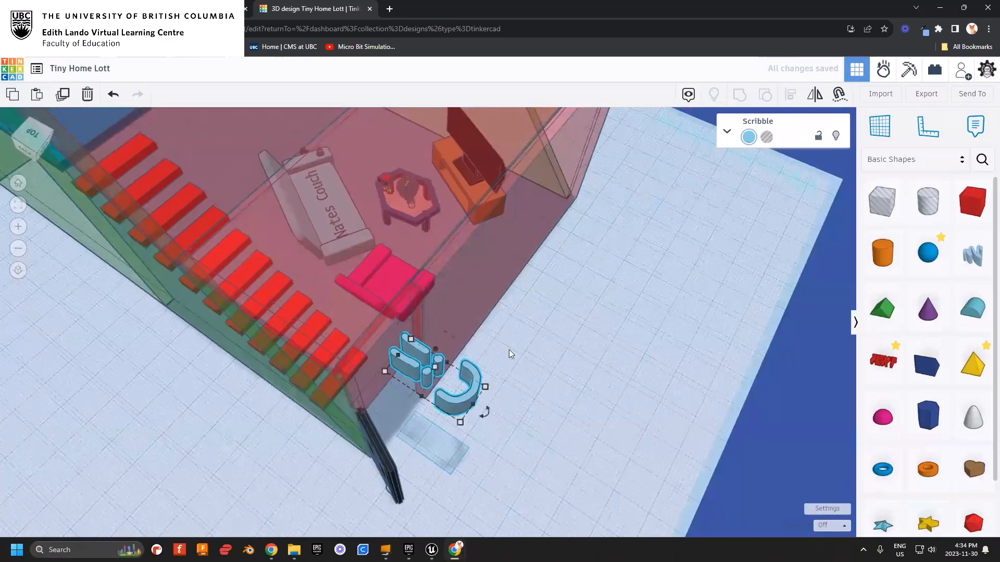
pyautogui.moveTo(508, 349); pyautogui.dragTo(465, 223, button='right')
pyautogui.moveTo(466, 226)
pyautogui.mouseDown()
pyautogui.moveTo(476, 198)
pyautogui.moveTo(492, 243)
pyautogui.mouseUp()
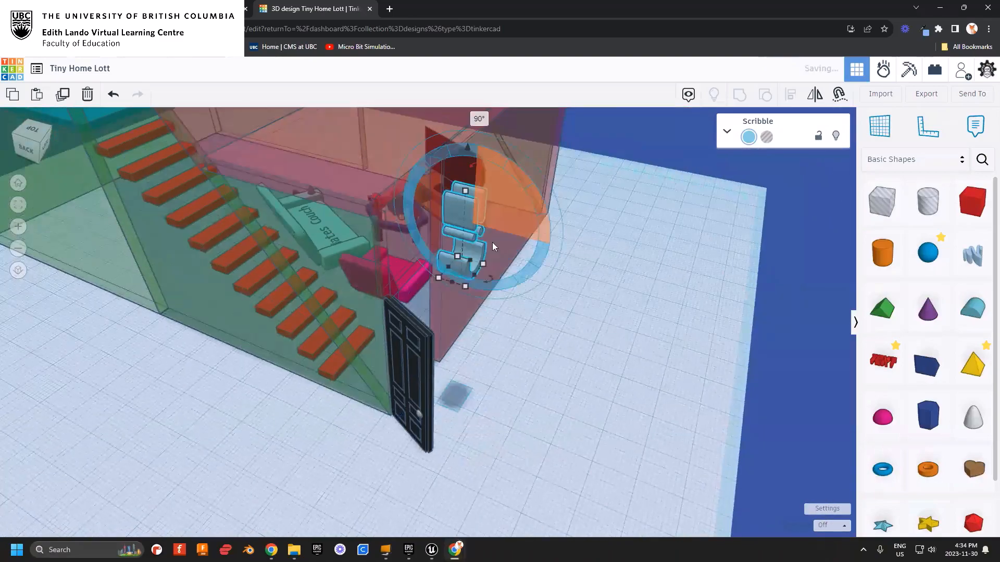
# - Scale the upright smiley proportionally to a height of about 10.48 and place it on the wall panel above the doorway
pyautogui.keyDown('shift'); pyautogui.moveTo(466, 192); pyautogui.dragTo(463, 227); pyautogui.keyUp('shift')
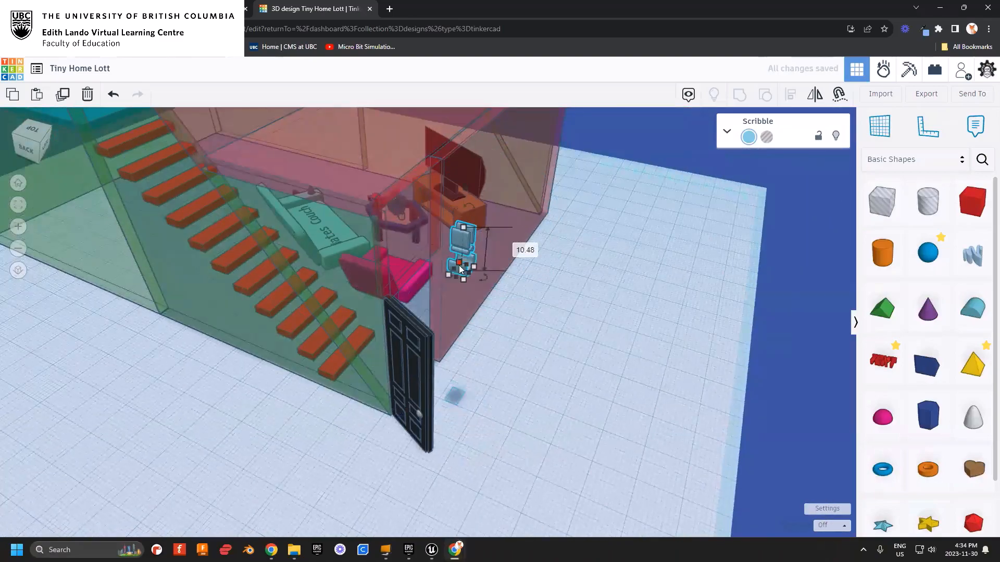
pyautogui.moveTo(457, 267); pyautogui.dragTo(467, 263)
pyautogui.moveTo(464, 243); pyautogui.dragTo(411, 240)
pyautogui.moveTo(410, 240); pyautogui.dragTo(290, 277, button='right')
pyautogui.moveTo(447, 271); pyautogui.dragTo(560, 379, button='middle')
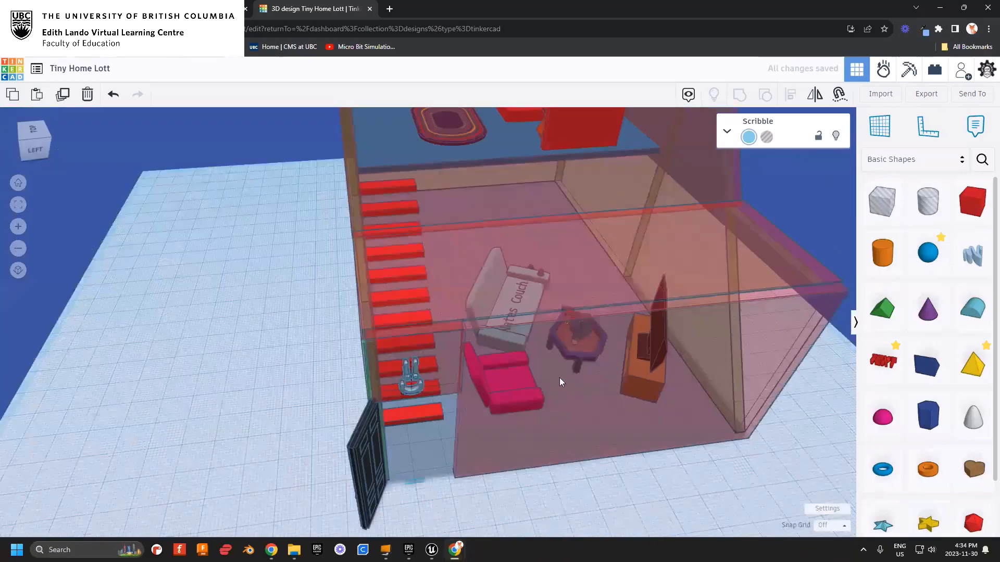
pyautogui.scroll(2, 409, 369)
pyautogui.moveTo(515, 416); pyautogui.dragTo(513, 351, button='right')
pyautogui.moveTo(439, 403); pyautogui.dragTo(452, 403)
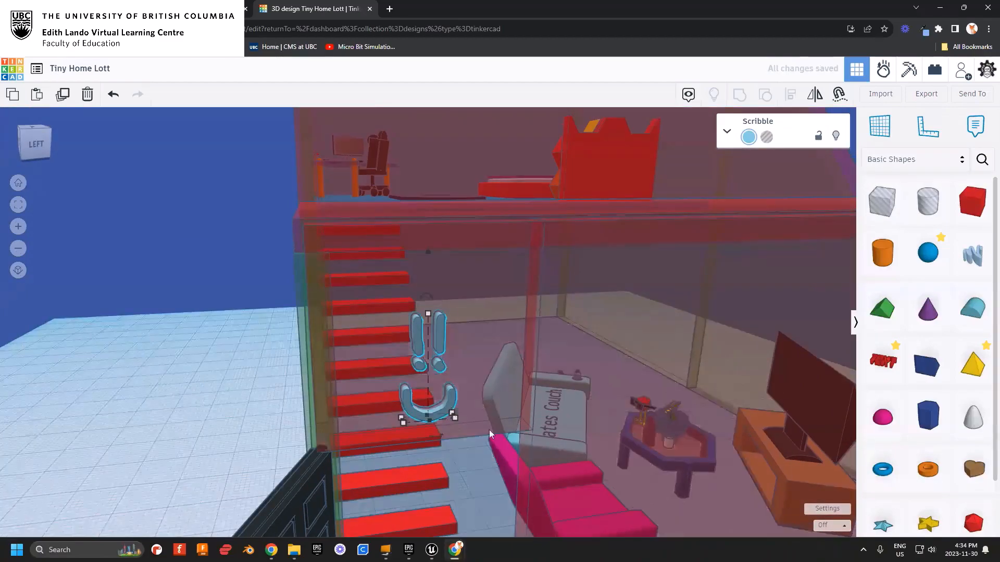
pyautogui.scroll(-1, 491, 431)
pyautogui.scroll(-3, 490, 431)
pyautogui.click(542, 452)
pyautogui.moveTo(274, 440)
pyautogui.mouseDown(button='right')
pyautogui.moveTo(314, 399)
pyautogui.moveTo(283, 420)
pyautogui.mouseUp(button='right')
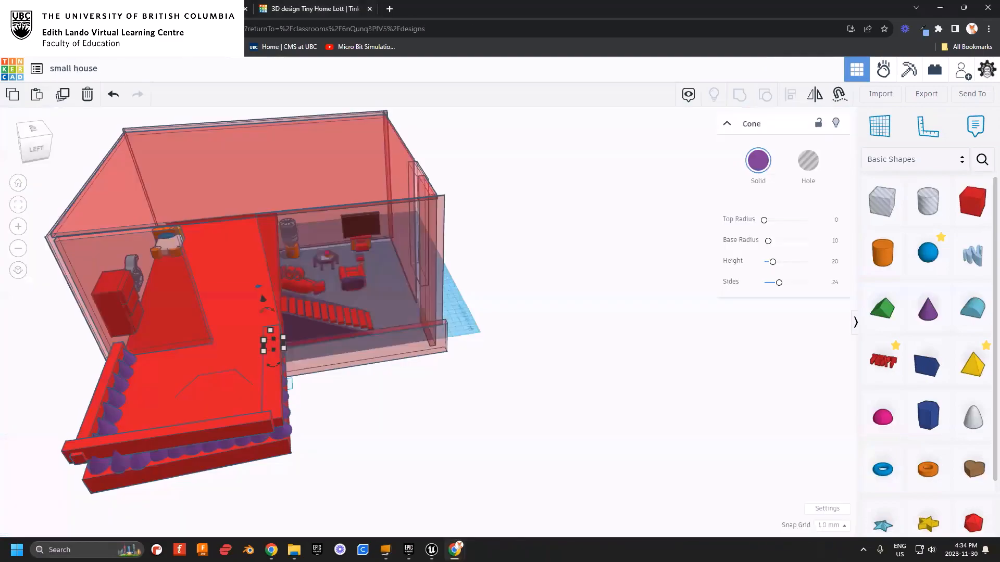
# - Examine the balcony railing in the small house design, and the panel above the door and furnished interior in the Bodacious design
pyautogui.moveTo(340, 430); pyautogui.dragTo(483, 402, button='right')
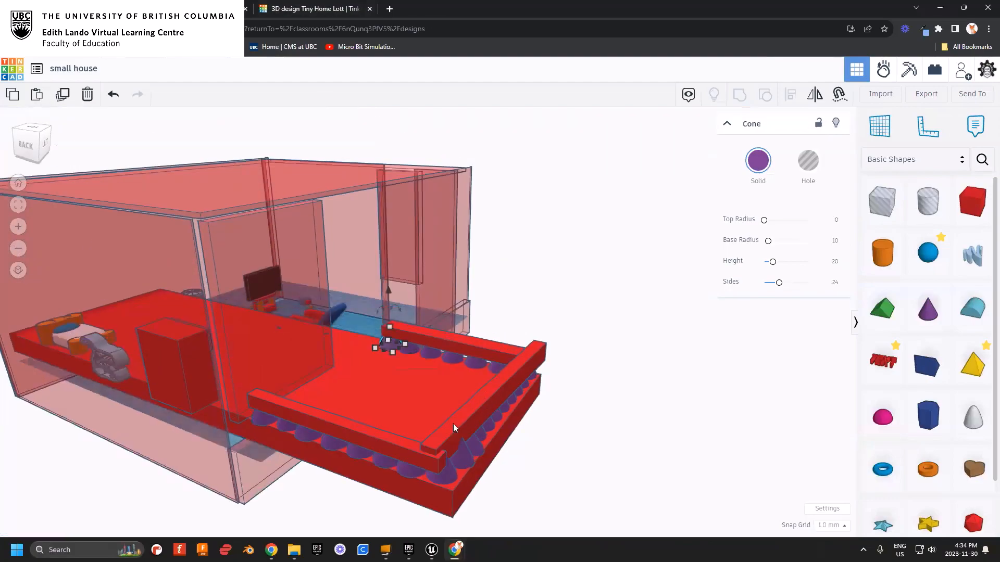
pyautogui.moveTo(567, 401); pyautogui.dragTo(406, 412, button='right')
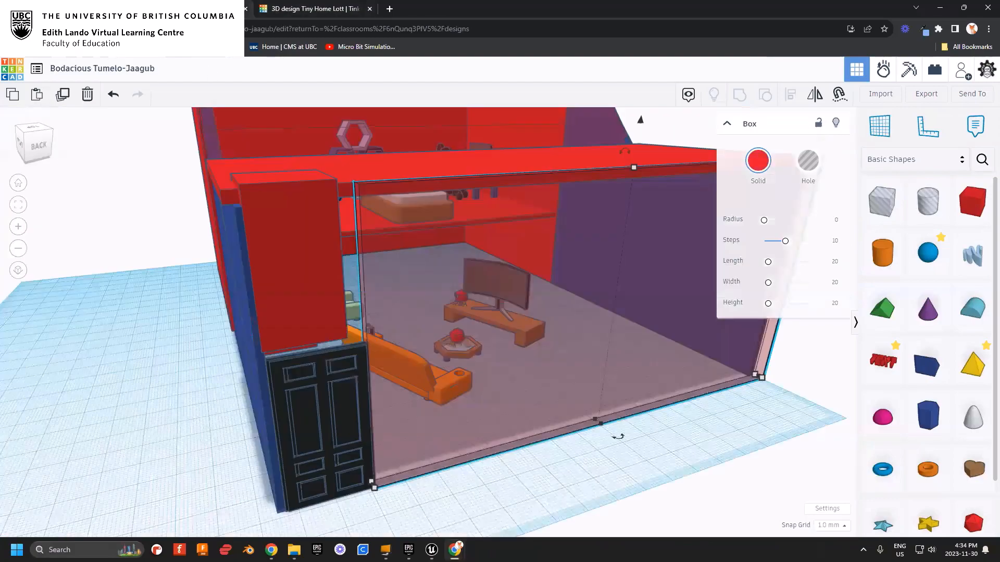
pyautogui.moveTo(302, 330); pyautogui.dragTo(458, 342, button='right')
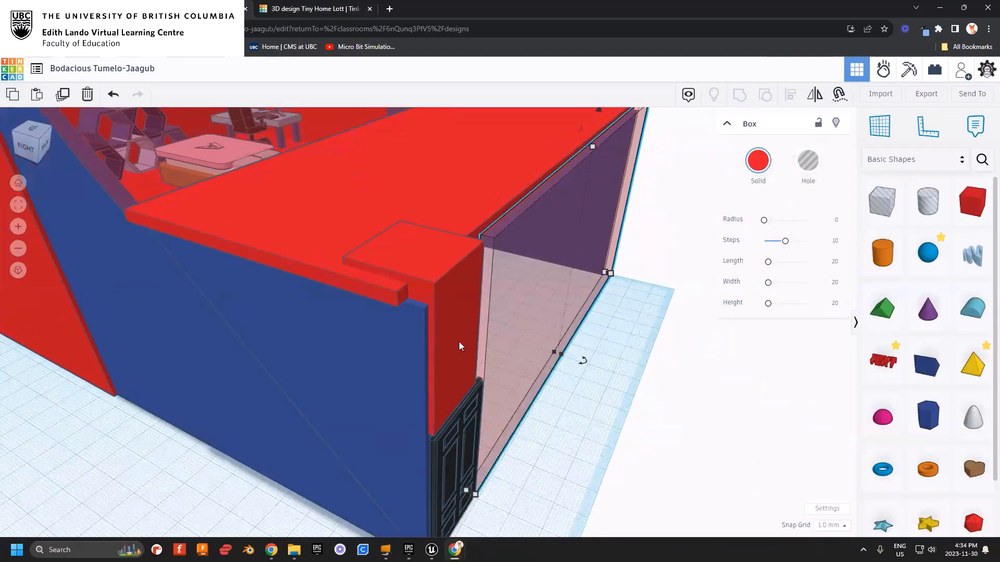
pyautogui.moveTo(358, 407)
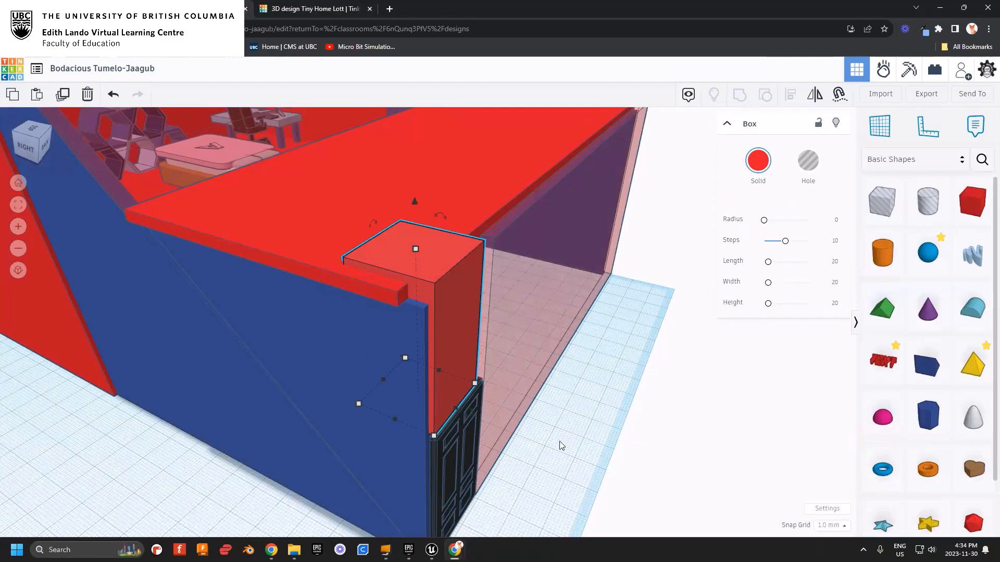
pyautogui.moveTo(620, 376); pyautogui.dragTo(482, 380, button='right')
pyautogui.moveTo(561, 386); pyautogui.dragTo(319, 383, button='right')
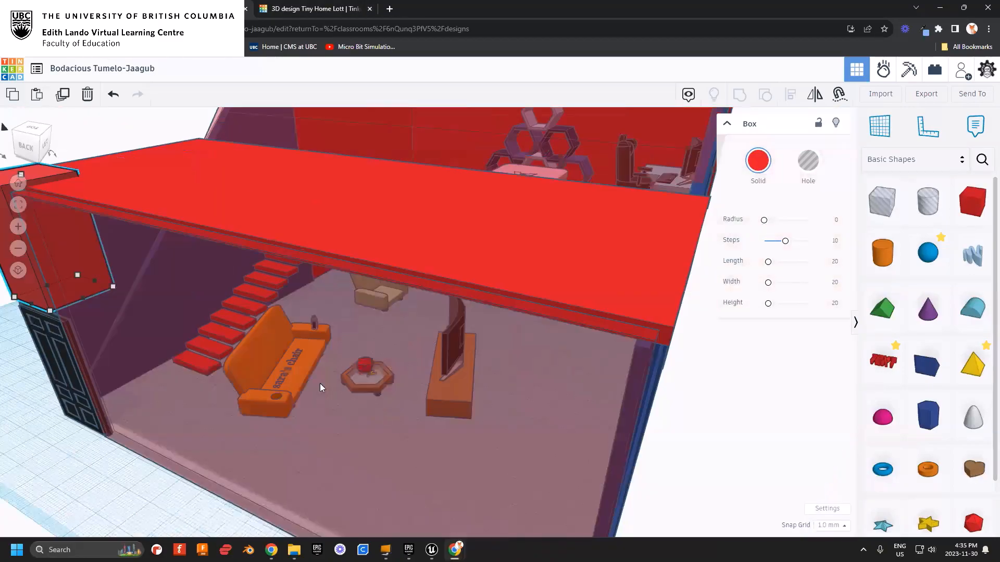
pyautogui.moveTo(424, 396); pyautogui.dragTo(501, 371, button='right')
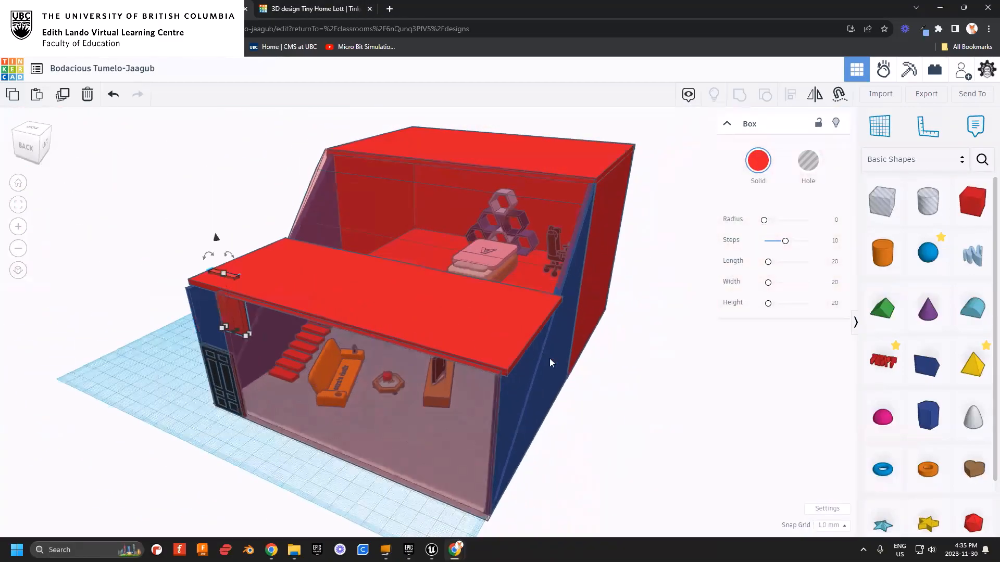
pyautogui.moveTo(290, 359); pyautogui.dragTo(381, 409, button='right')
pyautogui.moveTo(490, 433); pyautogui.dragTo(353, 211, button='right')
# - Return to the Tiny Home design to view the smiley above the doorway, and inspect the small house's balcony railing again
pyautogui.click(309, 13)
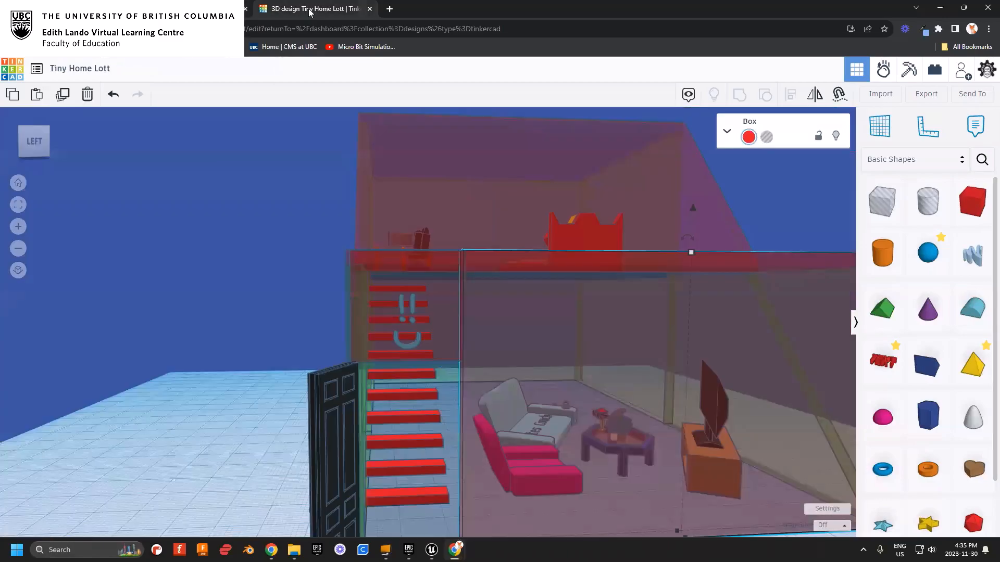
pyautogui.scroll(-5, 529, 305)
pyautogui.moveTo(440, 279); pyautogui.dragTo(489, 314, button='right')
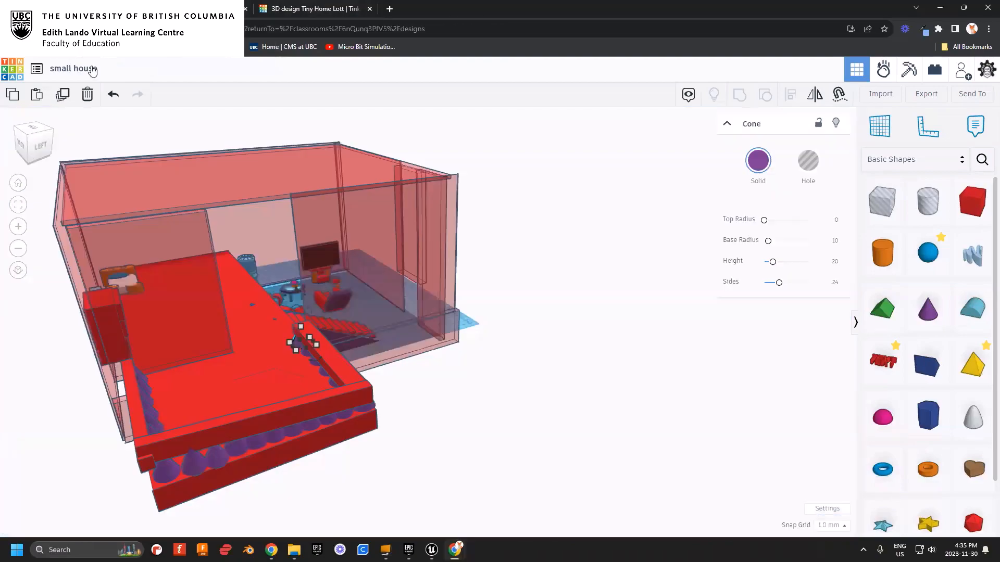
pyautogui.moveTo(339, 371); pyautogui.dragTo(480, 346, button='right')
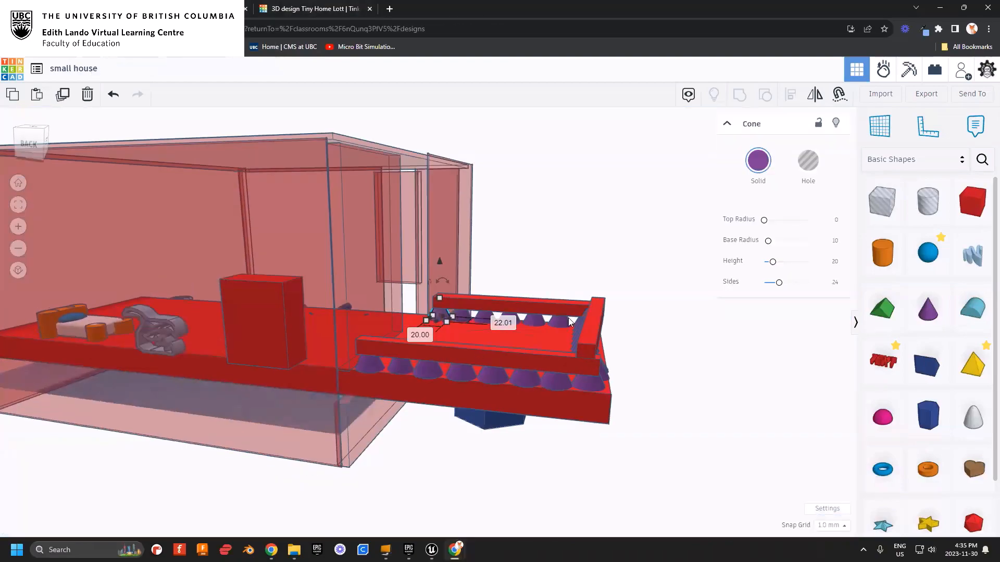
# - Inspect the small house's balcony railing, and adjust the position of the wall panel above the door in the Bodacious design
pyautogui.moveTo(640, 364); pyautogui.dragTo(342, 346, button='right')
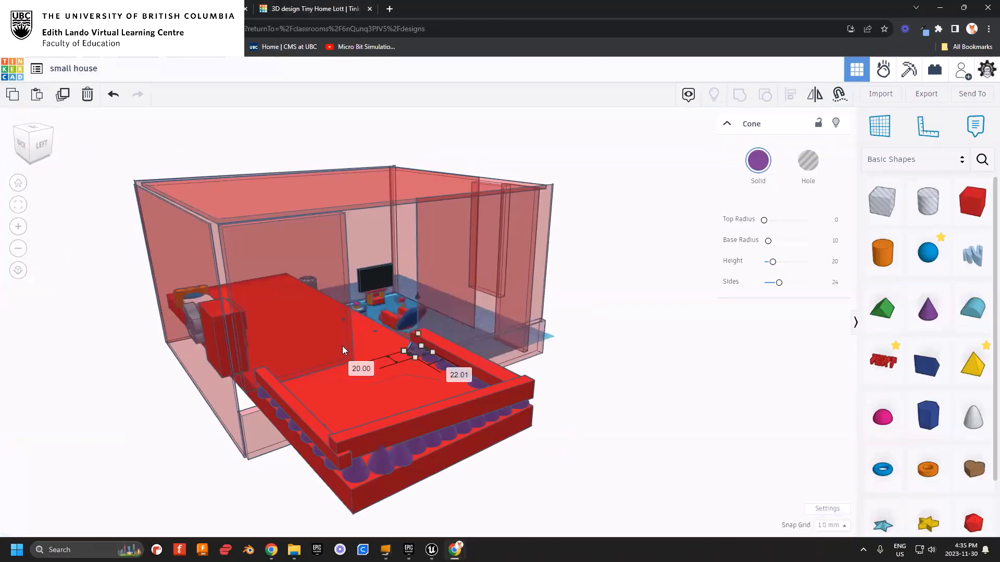
pyautogui.moveTo(435, 424); pyautogui.dragTo(388, 411, button='right')
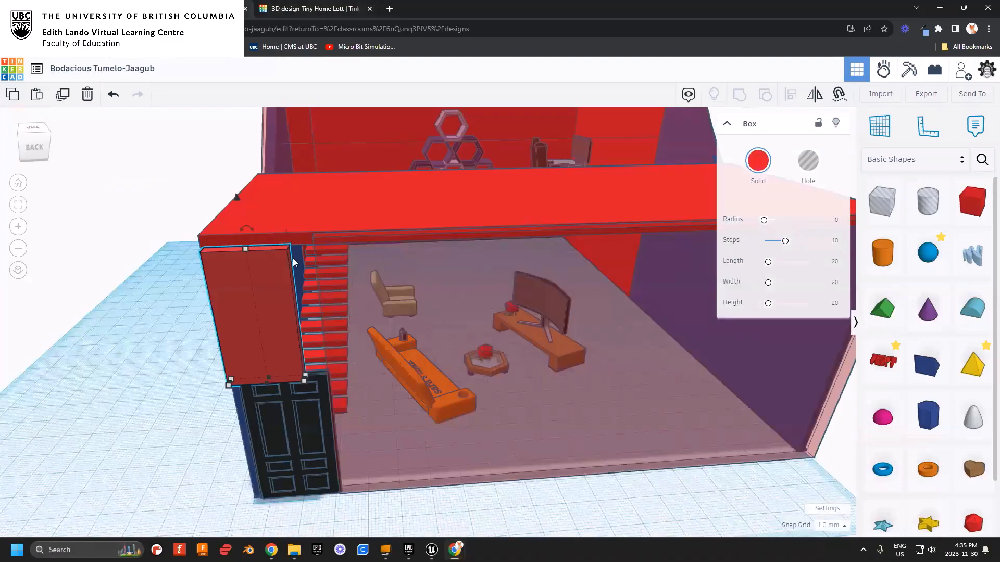
pyautogui.moveTo(292, 295); pyautogui.dragTo(302, 297)
pyautogui.moveTo(280, 250); pyautogui.dragTo(406, 332, button='right')
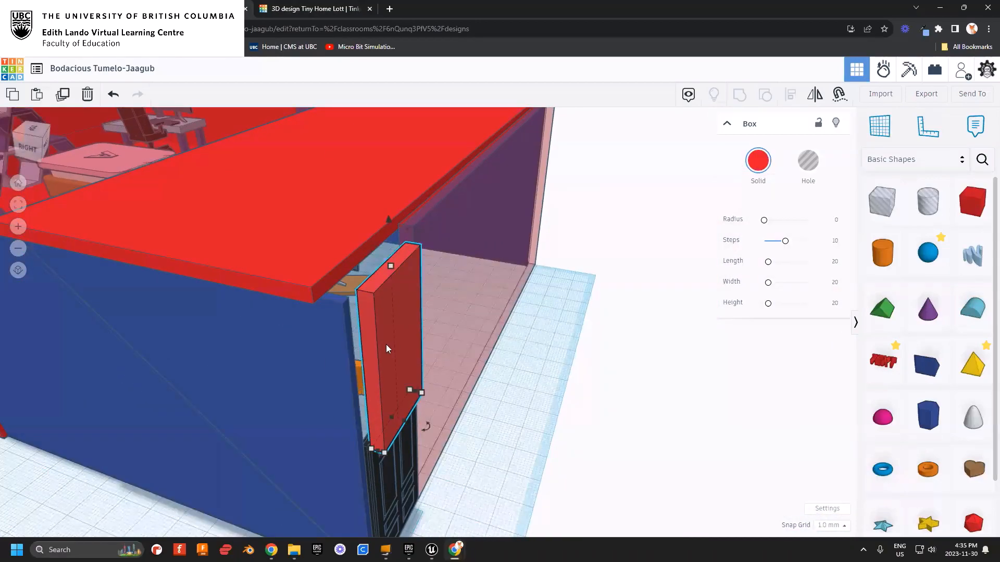
pyautogui.moveTo(415, 329); pyautogui.dragTo(341, 157, button='right')
# - Return to the Tiny Home design and examine its staircase, loft, living area and front wall panel
pyautogui.click(323, 13)
pyautogui.moveTo(363, 346); pyautogui.dragTo(455, 379, button='right')
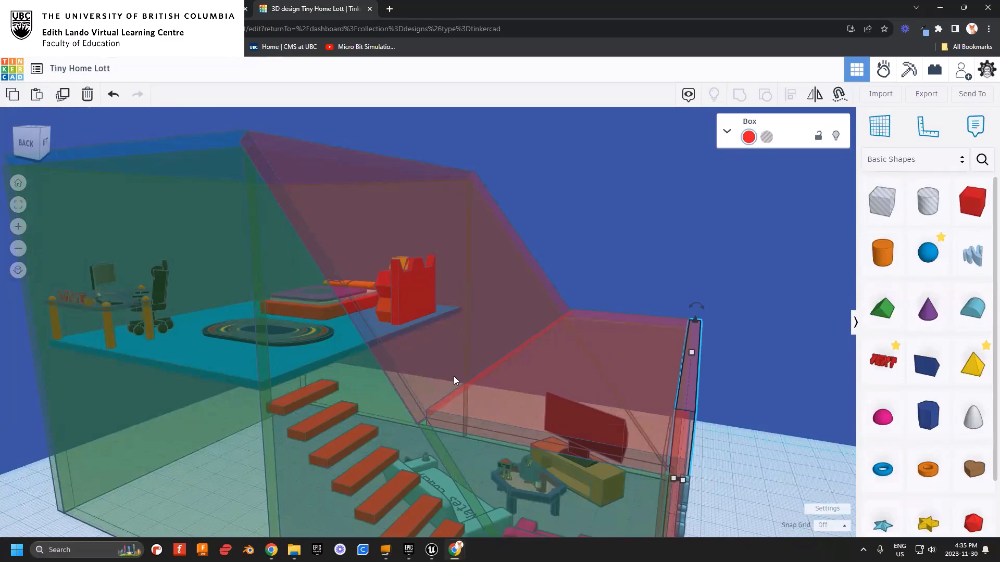
pyautogui.moveTo(426, 393); pyautogui.dragTo(290, 322, button='right')
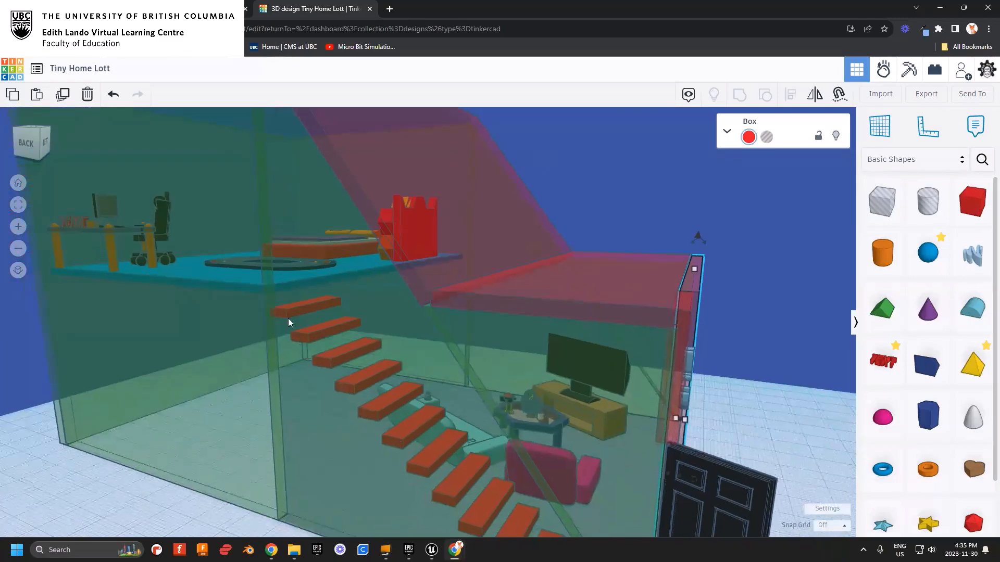
pyautogui.moveTo(498, 440); pyautogui.dragTo(350, 379, button='right')
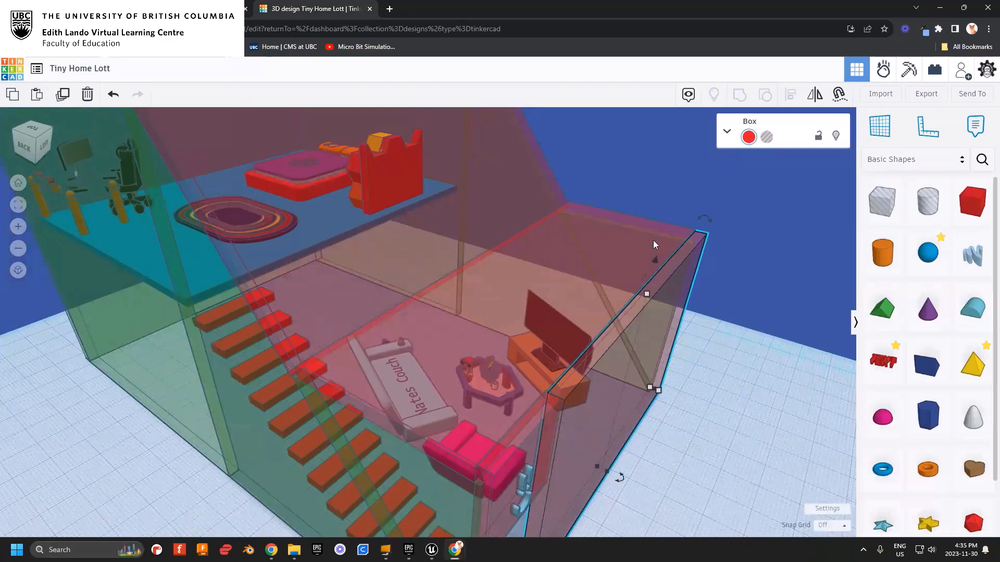
pyautogui.moveTo(536, 297); pyautogui.dragTo(481, 327, button='right')
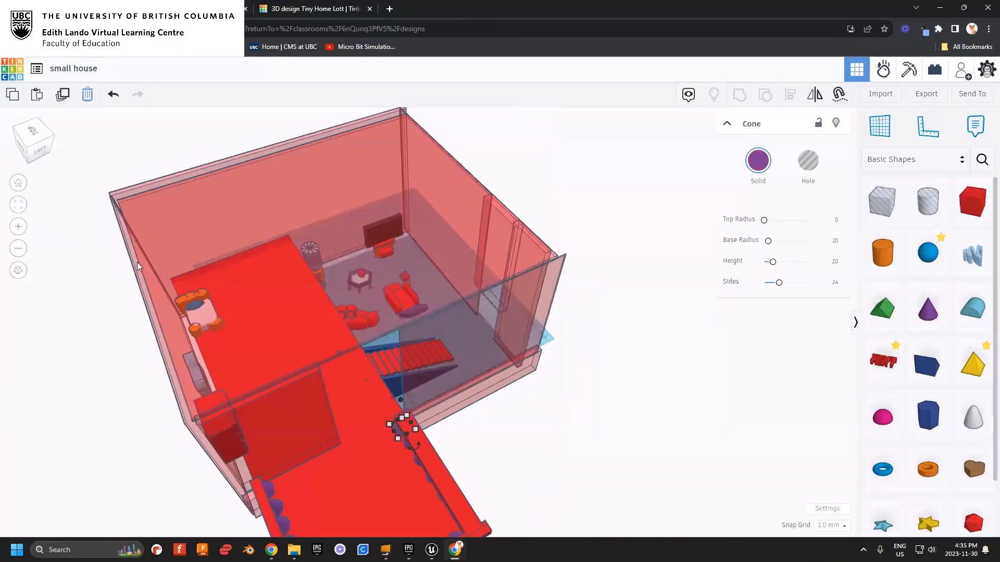
# - Inspect the small house's interior layout and the fit of the panel above the door in the Bodacious design
pyautogui.moveTo(401, 424); pyautogui.dragTo(518, 321, button='right')
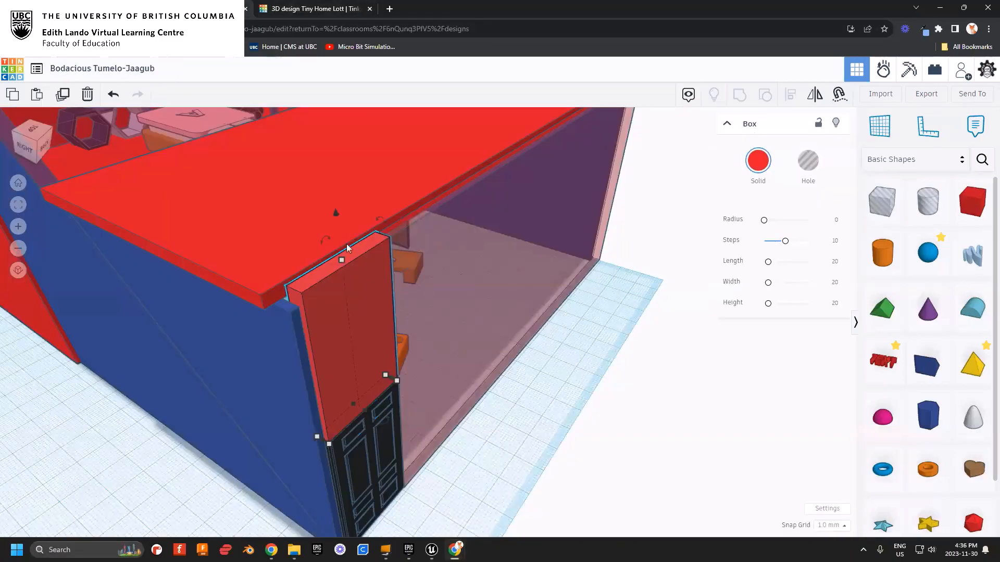
pyautogui.moveTo(513, 374); pyautogui.dragTo(470, 375, button='right')
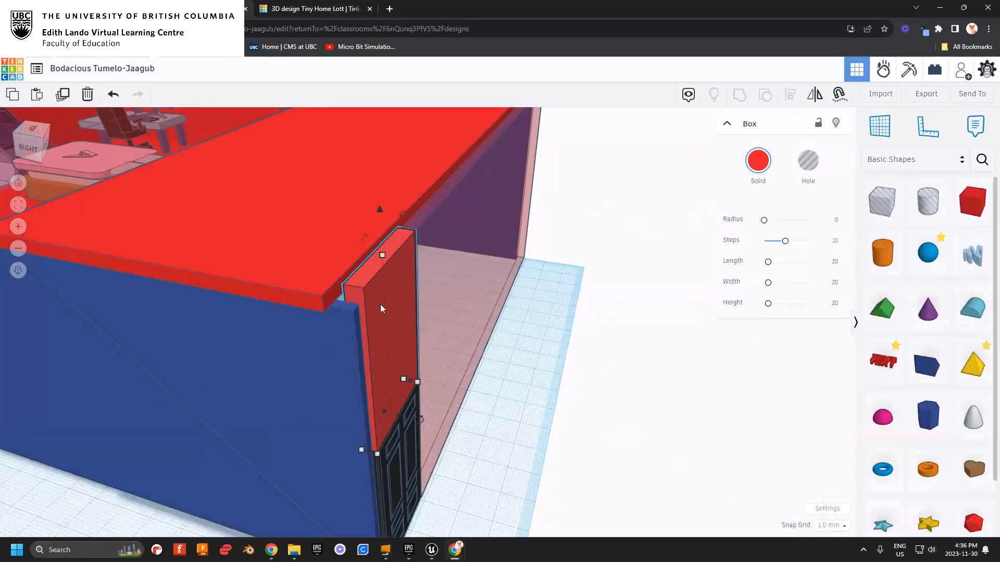
pyautogui.moveTo(382, 308); pyautogui.dragTo(306, 301, button='right')
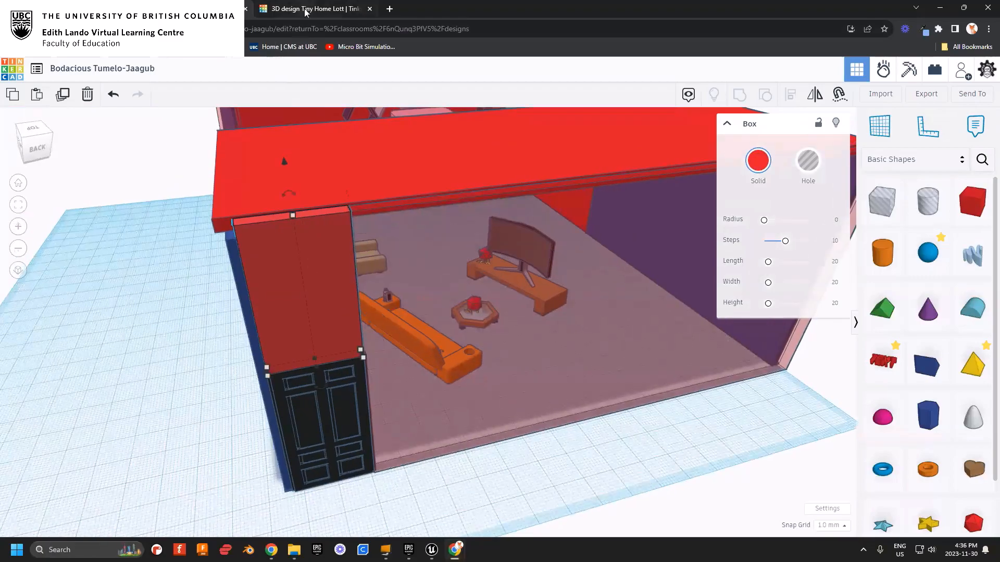
# - In the Tiny Home design, hide the sloped roof panel to view the loft, and show all shapes again
pyautogui.click(304, 10)
pyautogui.moveTo(401, 241); pyautogui.dragTo(449, 359, button='right')
pyautogui.moveTo(407, 333); pyautogui.dragTo(405, 287, button='right')
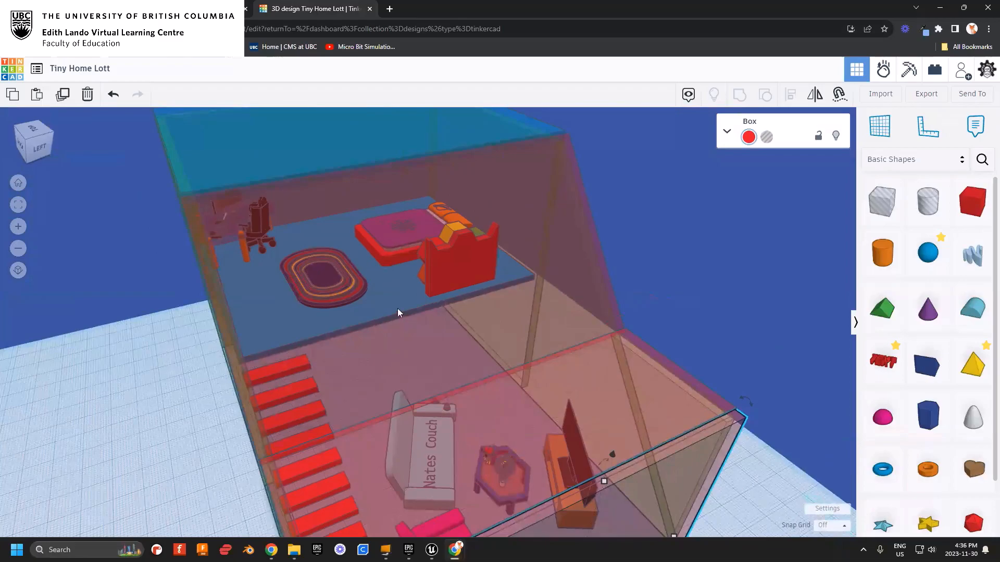
pyautogui.moveTo(464, 386); pyautogui.dragTo(426, 289, button='right')
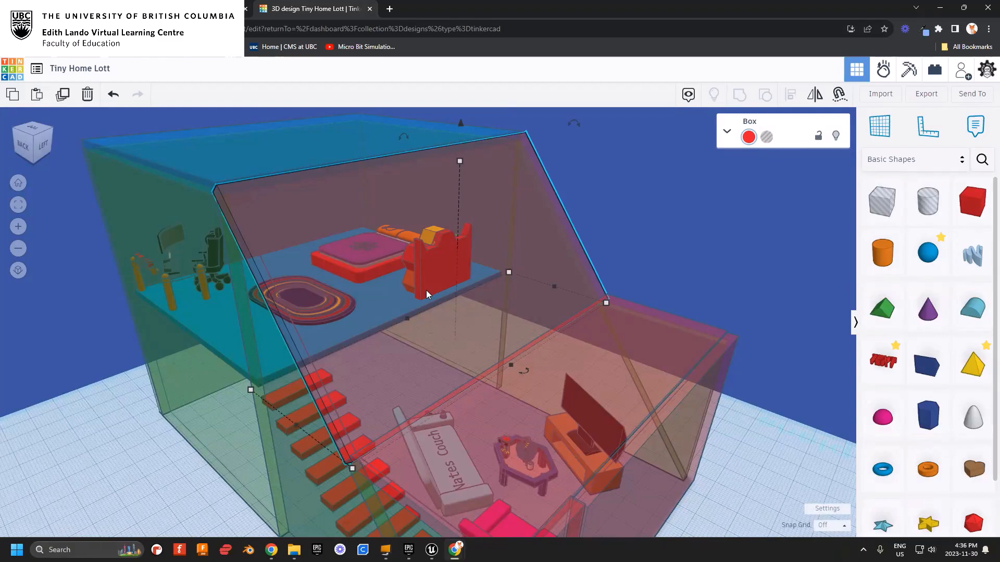
pyautogui.hotkey('ctrl', 'h')
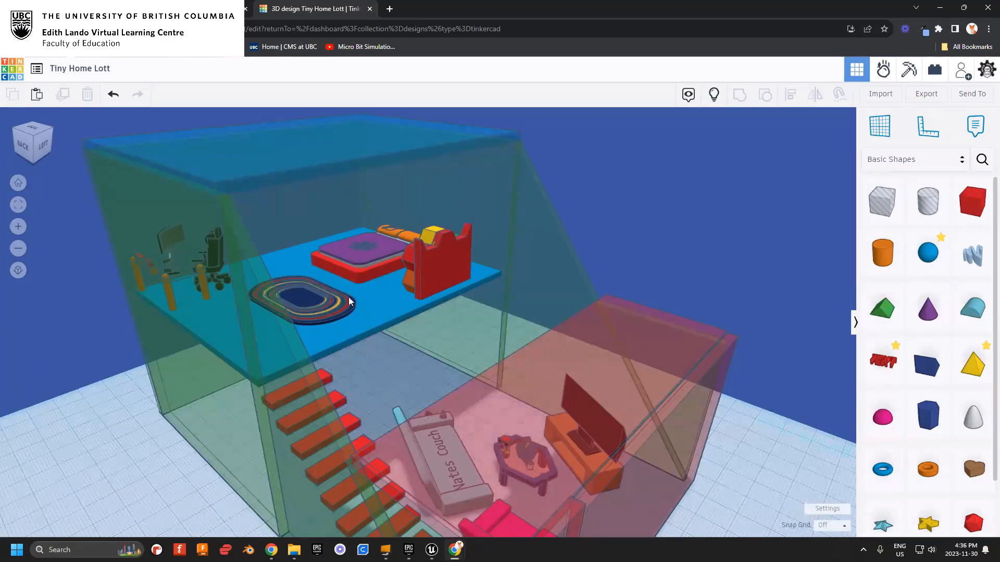
pyautogui.moveTo(416, 324); pyautogui.dragTo(455, 302, button='right')
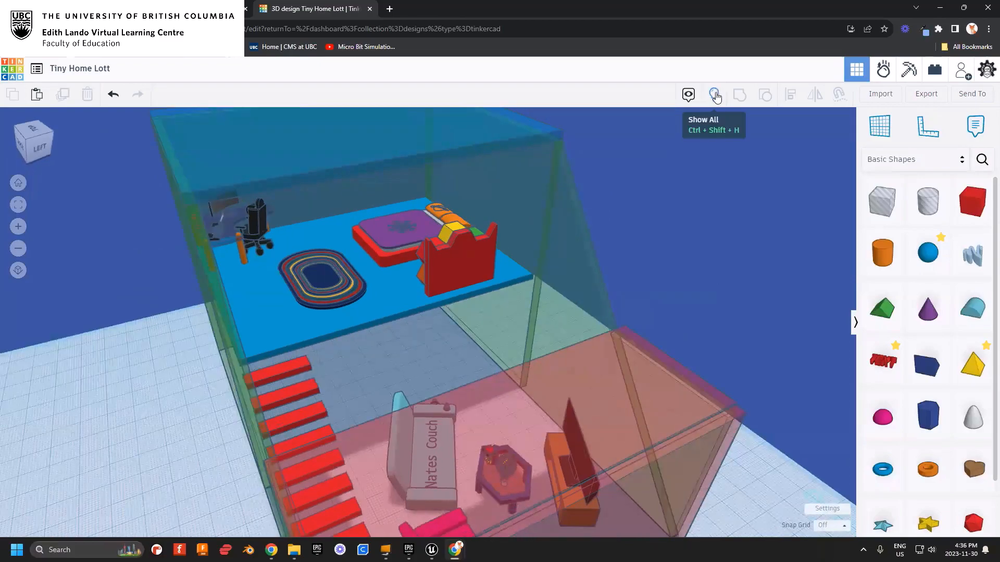
pyautogui.click(715, 97)
# - Hide the sloped roof panel again to check the loft and stairs from the side, and restore all hidden shapes
pyautogui.moveTo(401, 336); pyautogui.dragTo(527, 312, button='right')
pyautogui.hotkey('ctrl', 'h')
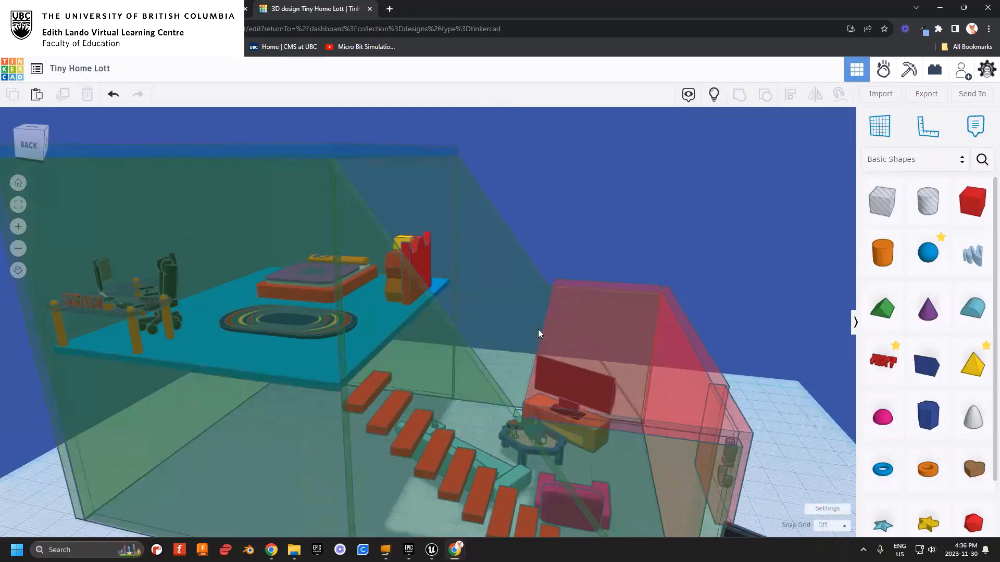
pyautogui.moveTo(590, 261); pyautogui.dragTo(467, 268, button='right')
pyautogui.click(709, 93)
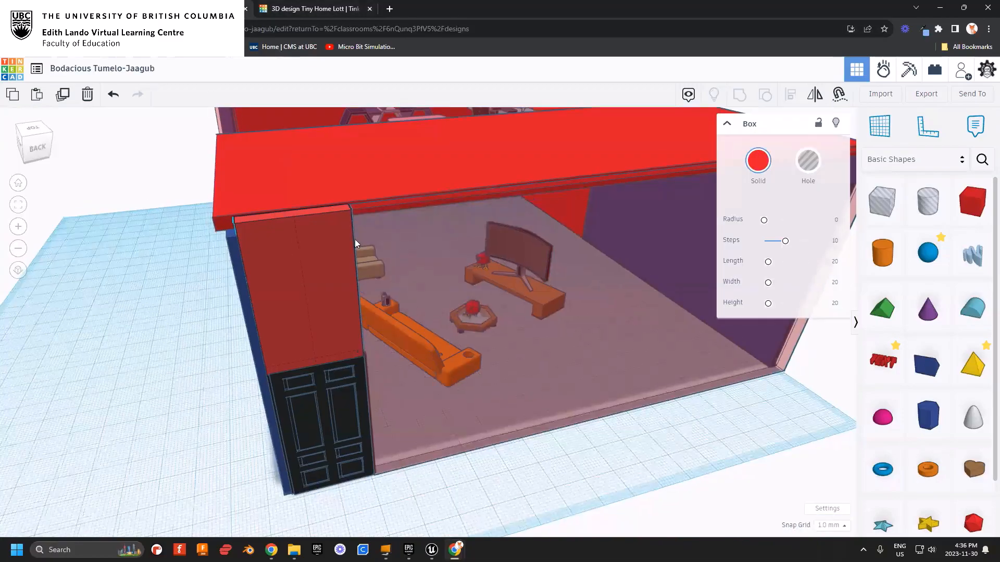
# - Examine the Bodacious house's overall exterior, and return to the Tiny Home design to compare its sloped roof and loft
pyautogui.moveTo(355, 239); pyautogui.dragTo(462, 369, button='right')
pyautogui.scroll(-6, 433, 367)
pyautogui.moveTo(458, 349); pyautogui.dragTo(455, 343, button='middle')
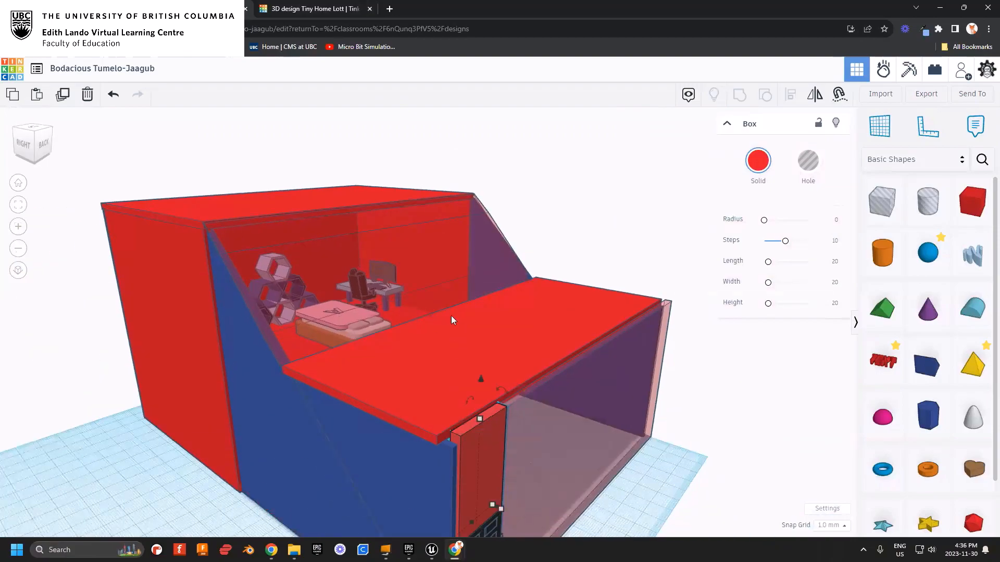
pyautogui.click(322, 11)
pyautogui.moveTo(392, 285); pyautogui.dragTo(289, 274, button='right')
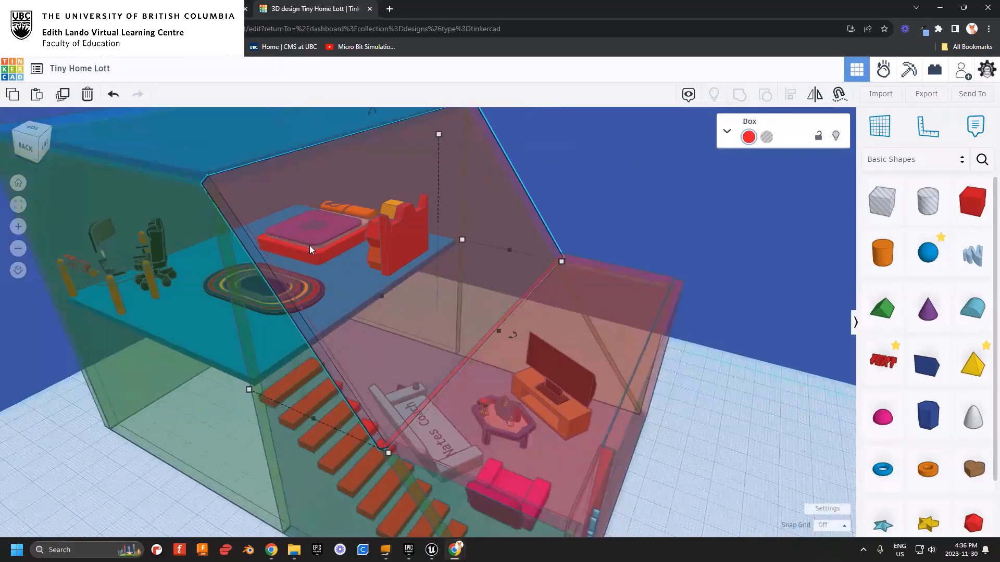
# - Move the sloped roof panel away from the house and undo it, then hide the panel and show it again
pyautogui.moveTo(352, 311); pyautogui.dragTo(649, 191)
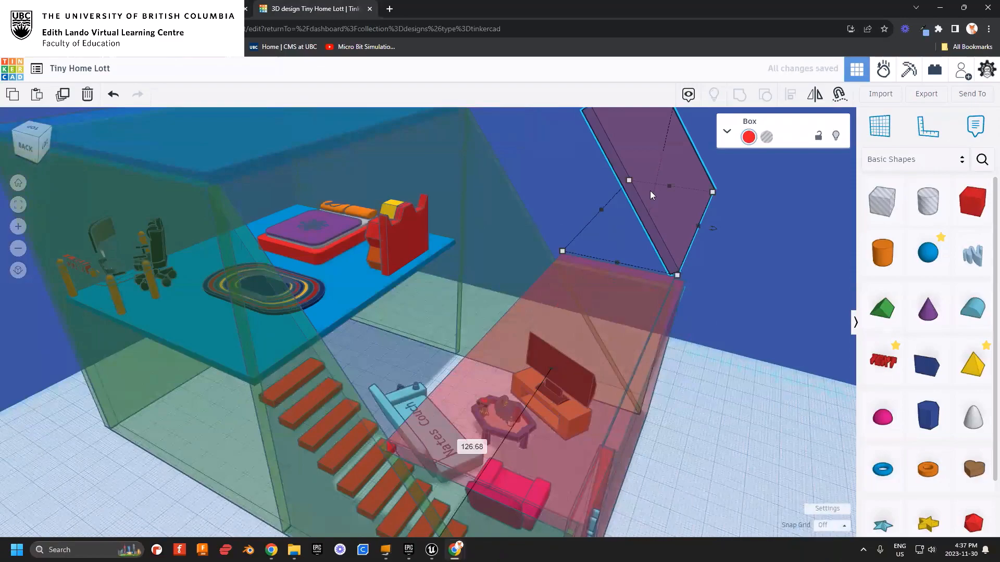
pyautogui.hotkey('ctrl', 'z')
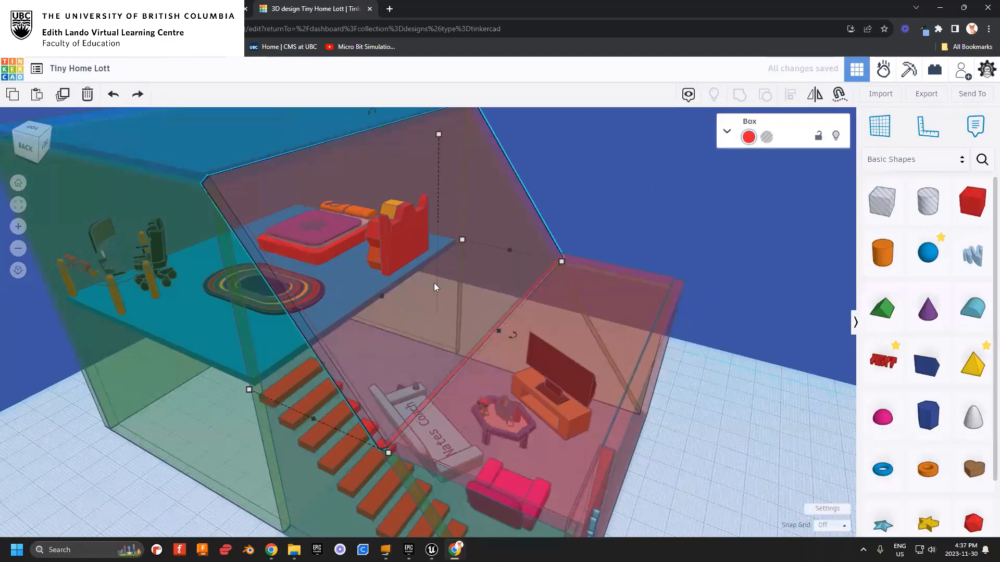
pyautogui.press('Delete')
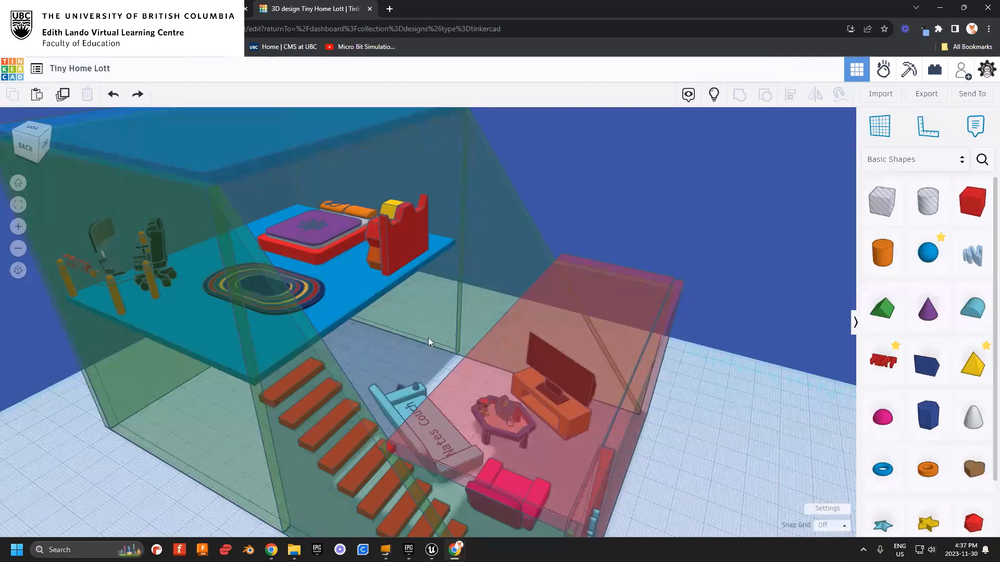
pyautogui.click(715, 95)
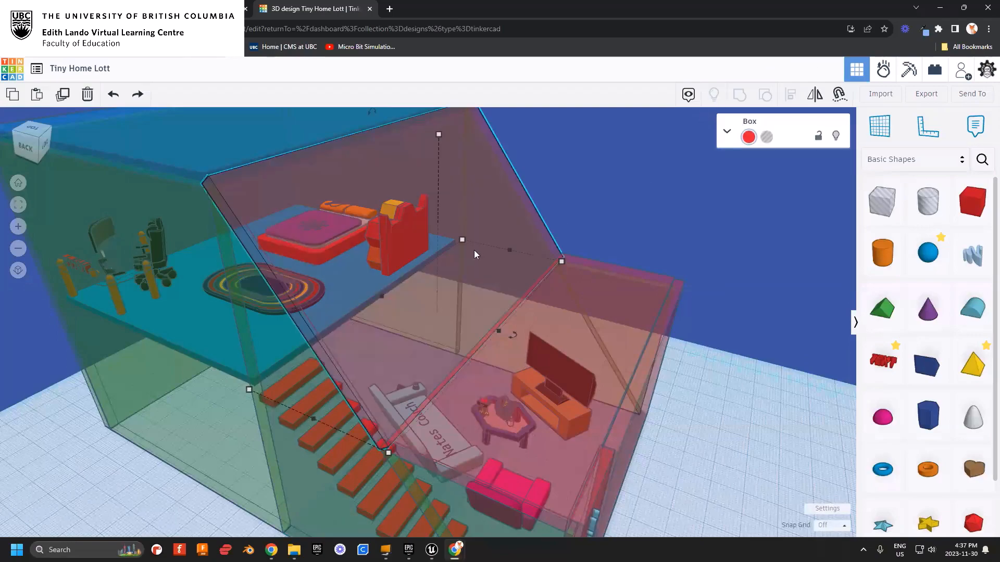
# - Hide the sloped roof panel to expose the loft, and select the blue loft floor
pyautogui.click(475, 250)
pyautogui.moveTo(446, 270); pyautogui.dragTo(382, 305, button='right')
pyautogui.click(347, 291)
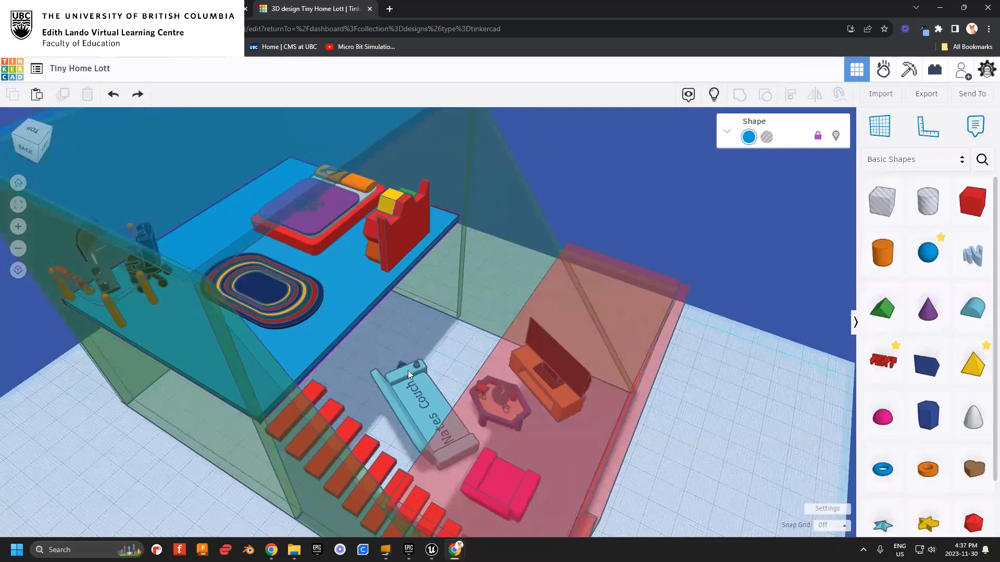
pyautogui.moveTo(429, 354); pyautogui.dragTo(562, 343, button='right')
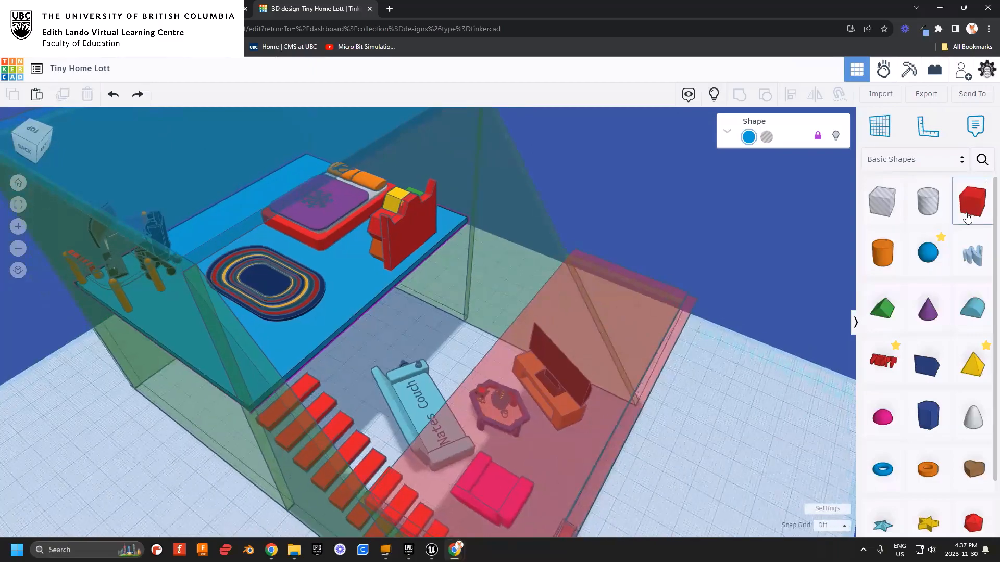
# - Place a cylinder at the edge of the loft floor, set its height to 5, and move it just beyond the edge
pyautogui.scroll(-3, 919, 409)
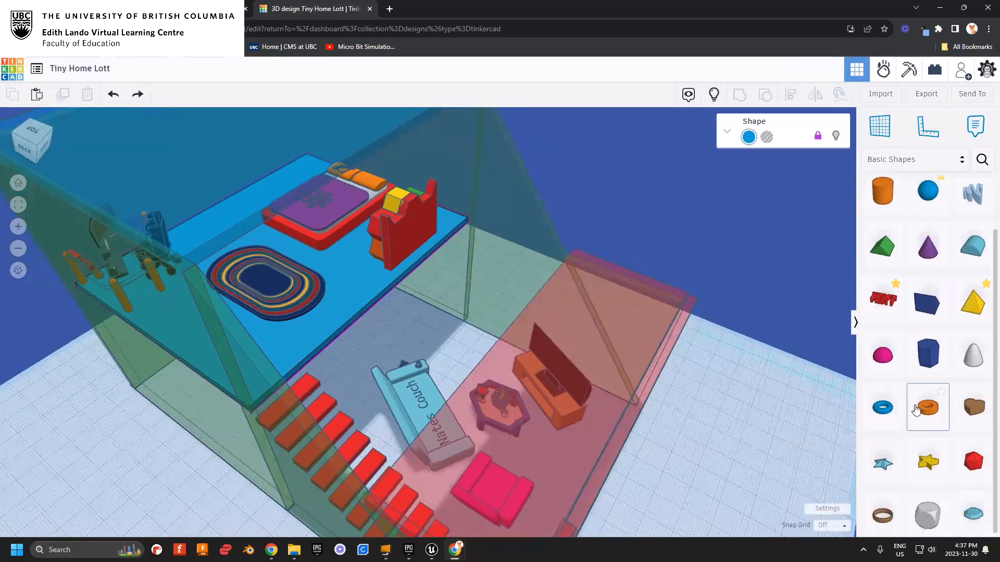
pyautogui.scroll(3, 916, 411)
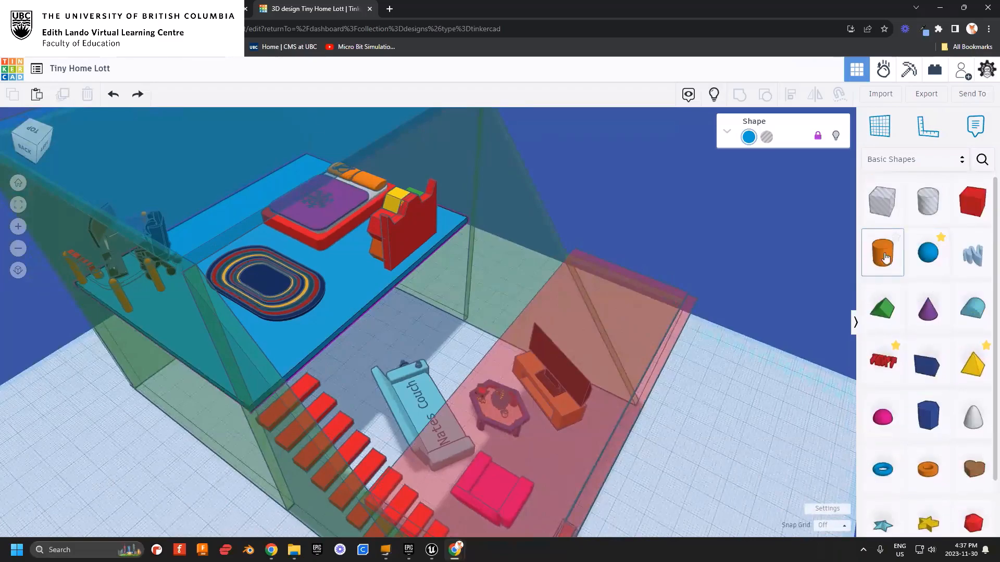
pyautogui.moveTo(883, 255); pyautogui.dragTo(335, 301)
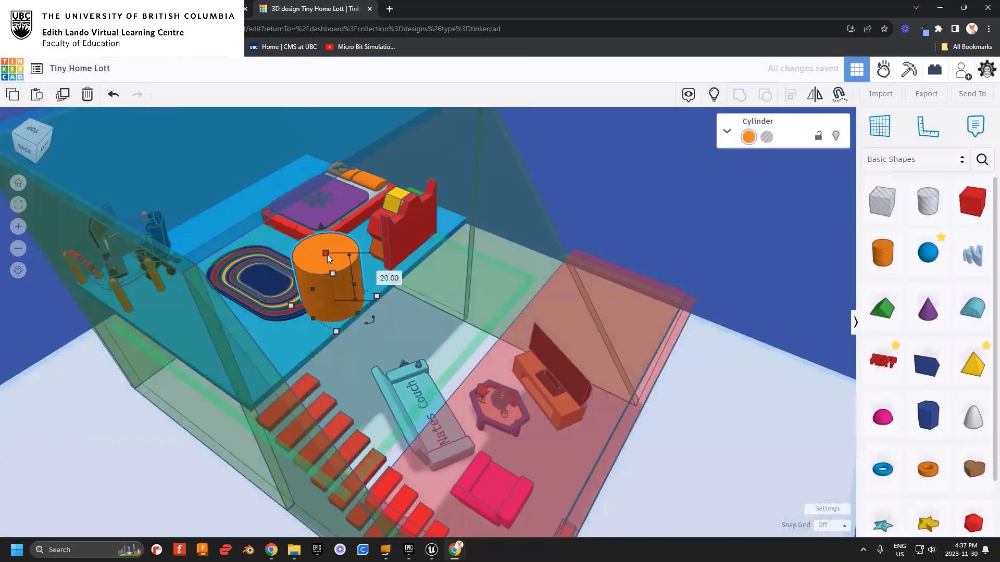
pyautogui.write('5')
pyautogui.press('Return')
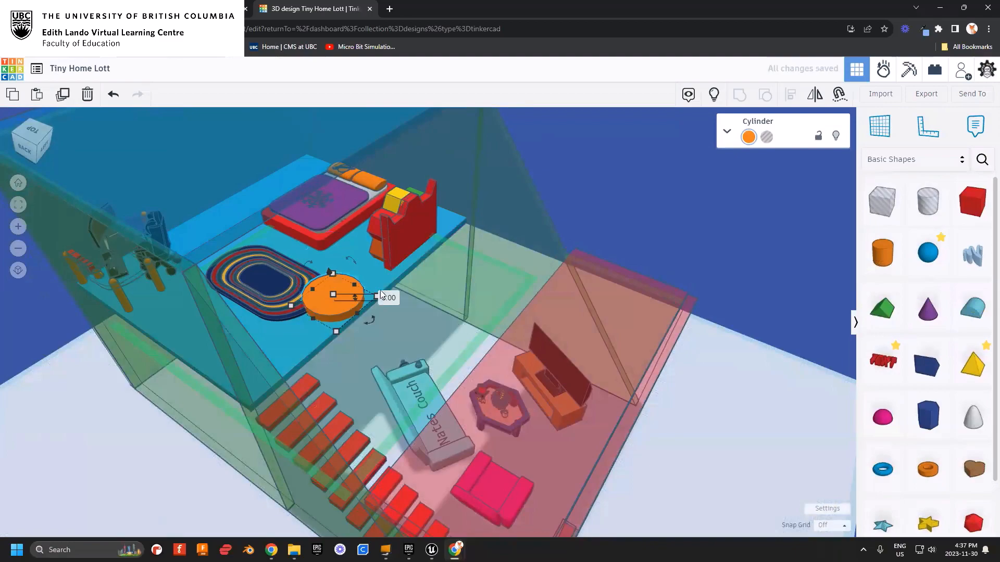
pyautogui.moveTo(339, 311); pyautogui.dragTo(367, 333)
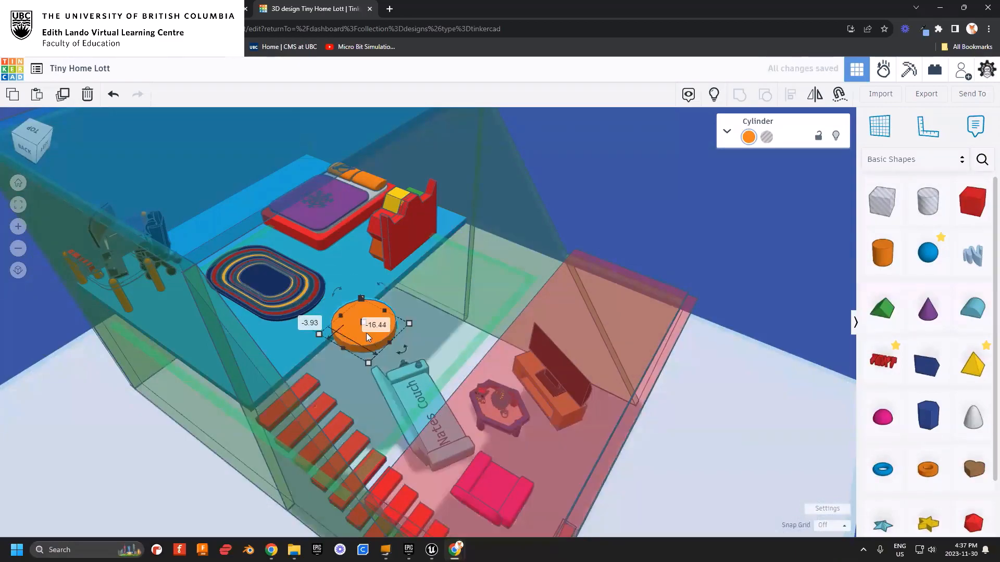
# - Repeatedly duplicate the flat cylinder with a small offset to build an overlapping row of discs from the loft's edge across the living area
pyautogui.scroll(4, 362, 336)
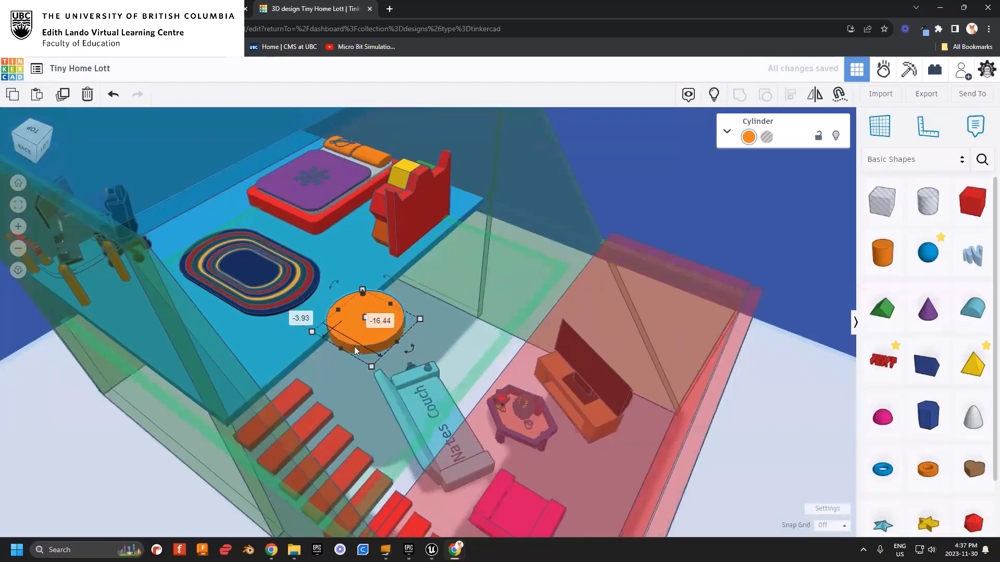
pyautogui.scroll(2, 365, 338)
pyautogui.moveTo(373, 333); pyautogui.dragTo(393, 347)
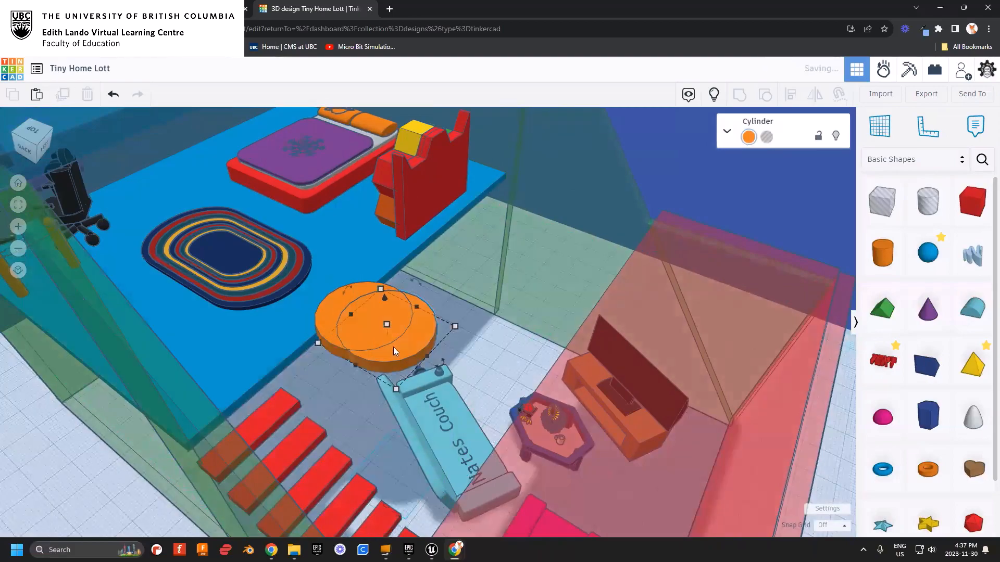
pyautogui.hotkey('ctrl', 'd')
pyautogui.hotkey('ctrl', 'd')
pyautogui.hotkey('ctrl', 'd')
pyautogui.hotkey('ctrl', 'd')
pyautogui.hotkey('ctrl', 'd')
pyautogui.hotkey('ctrl', 'd')
pyautogui.hotkey('ctrl', 'd')
pyautogui.hotkey('ctrl', 'd')
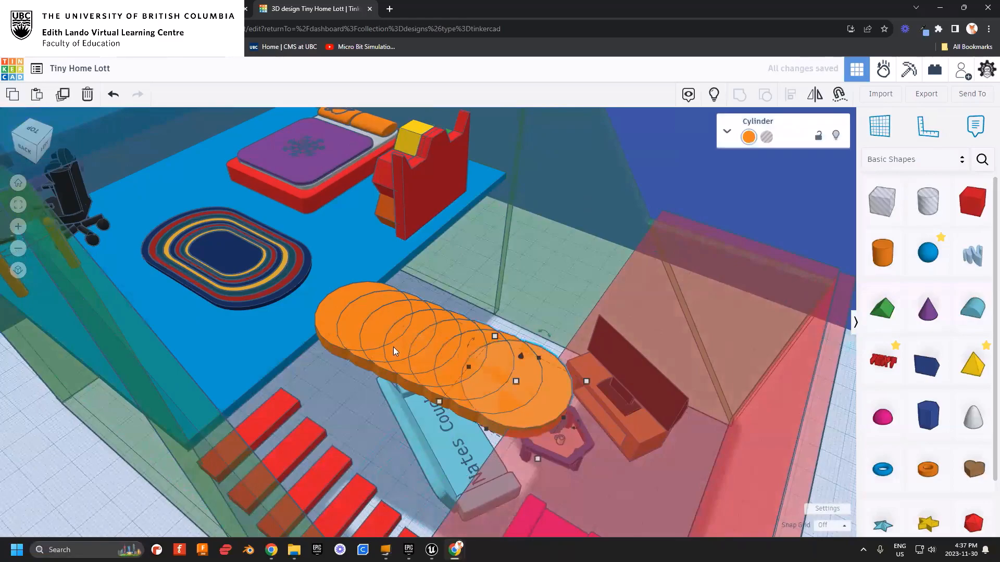
# - Examine the overlapping row of discs from above and from the opposite side, relative to the loft, stairs and couch
pyautogui.moveTo(417, 370); pyautogui.dragTo(526, 380, button='right')
pyautogui.click(604, 283)
pyautogui.moveTo(452, 387); pyautogui.dragTo(358, 326, button='right')
pyautogui.click(345, 321)
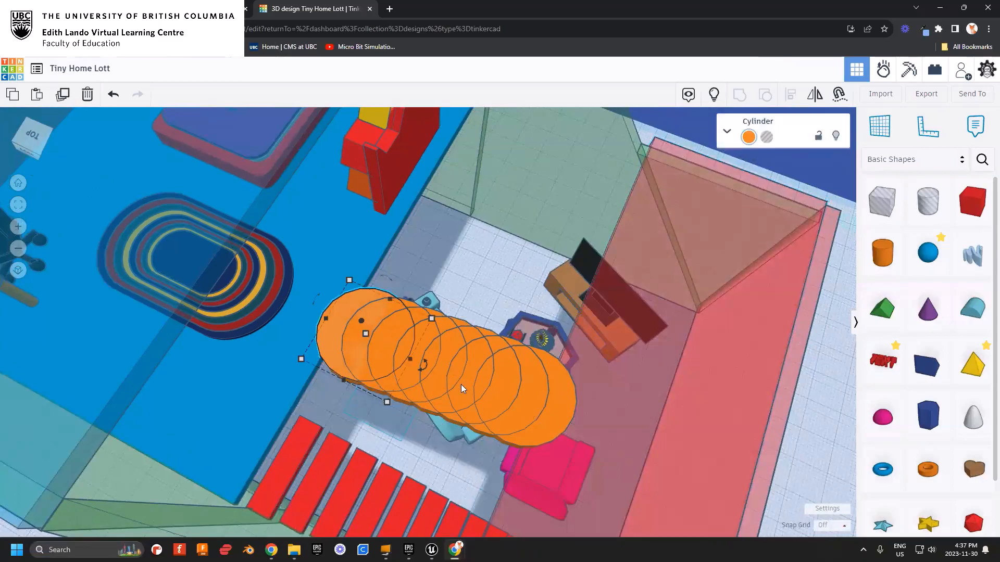
pyautogui.moveTo(533, 405); pyautogui.dragTo(474, 290, button='right')
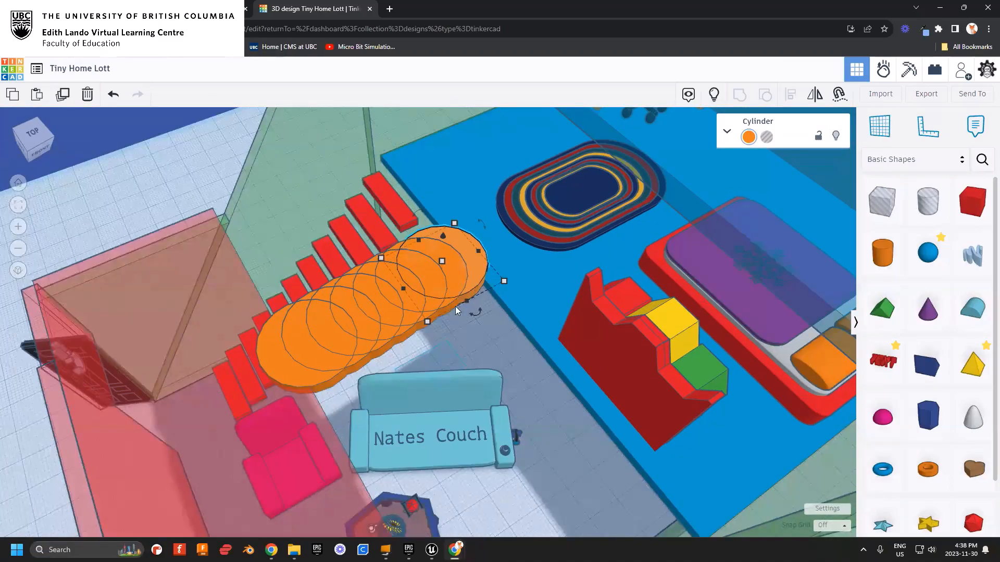
pyautogui.click(252, 262)
pyautogui.moveTo(277, 323); pyautogui.dragTo(351, 302, button='right')
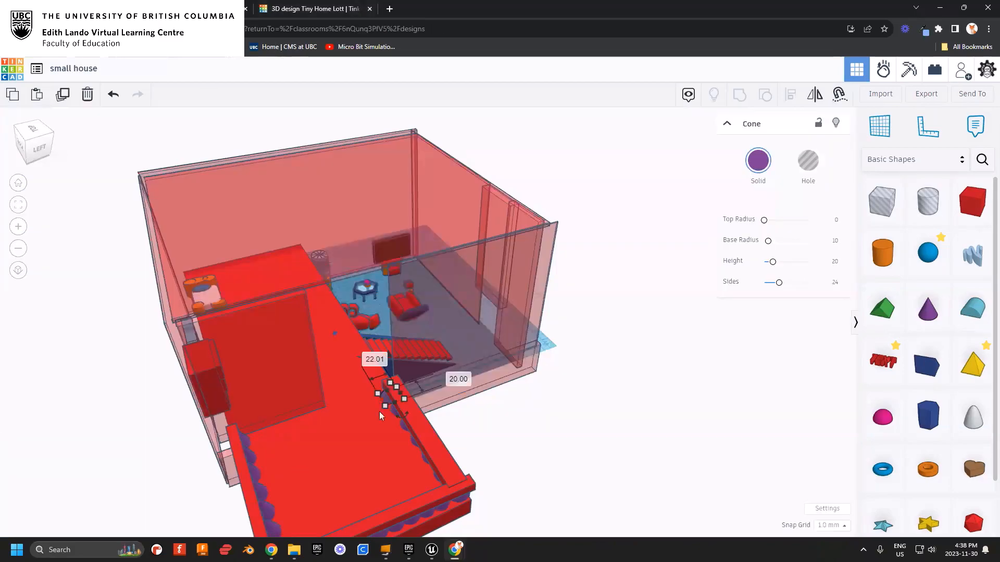
# - Examine the small house's extended loft, cone-supported balcony railing, stairs and living area from several sides
pyautogui.moveTo(379, 412); pyautogui.dragTo(445, 404, button='right')
pyautogui.moveTo(430, 429); pyautogui.dragTo(457, 357, button='right')
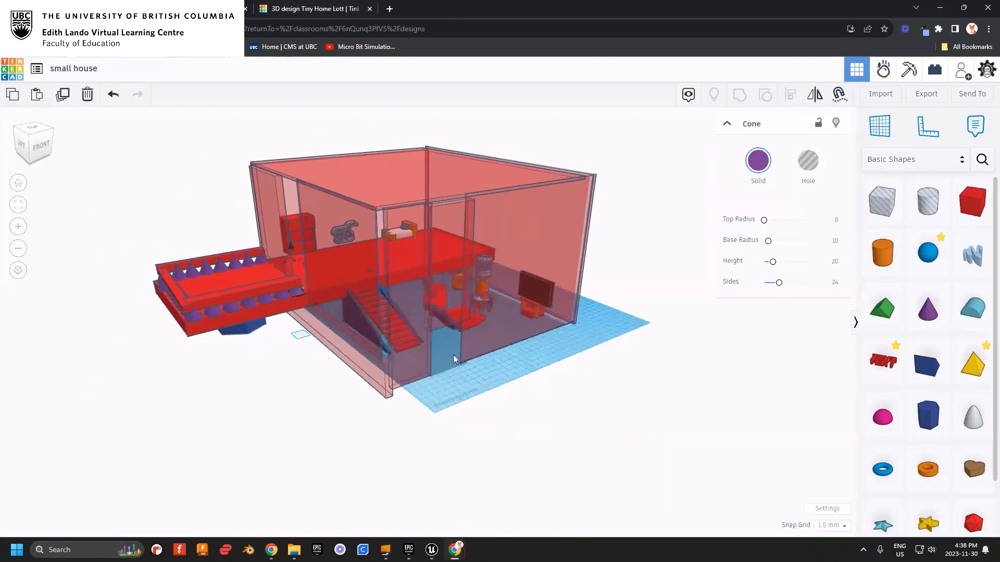
pyautogui.click(982, 161)
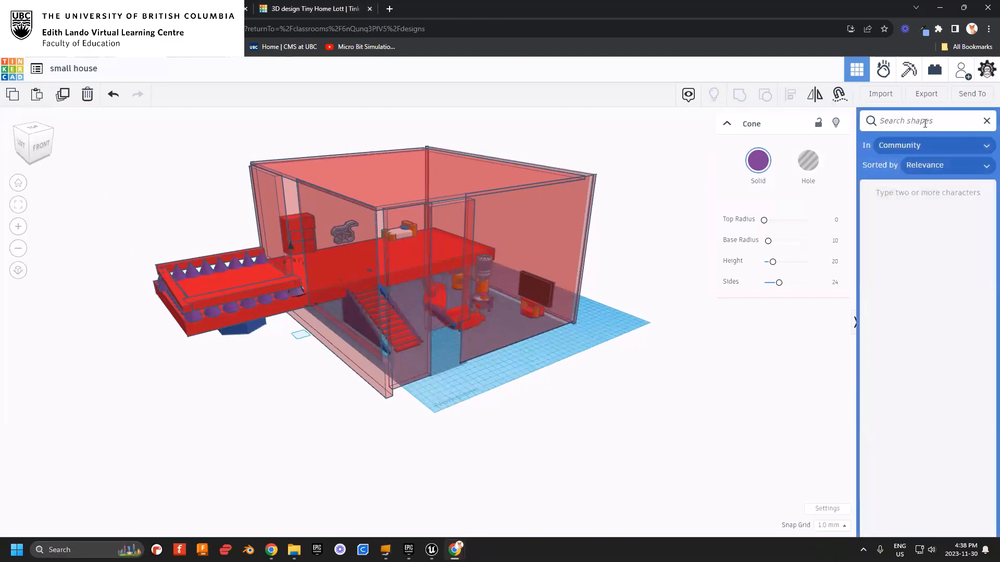
pyautogui.moveTo(280, 393); pyautogui.dragTo(853, 192, button='right')
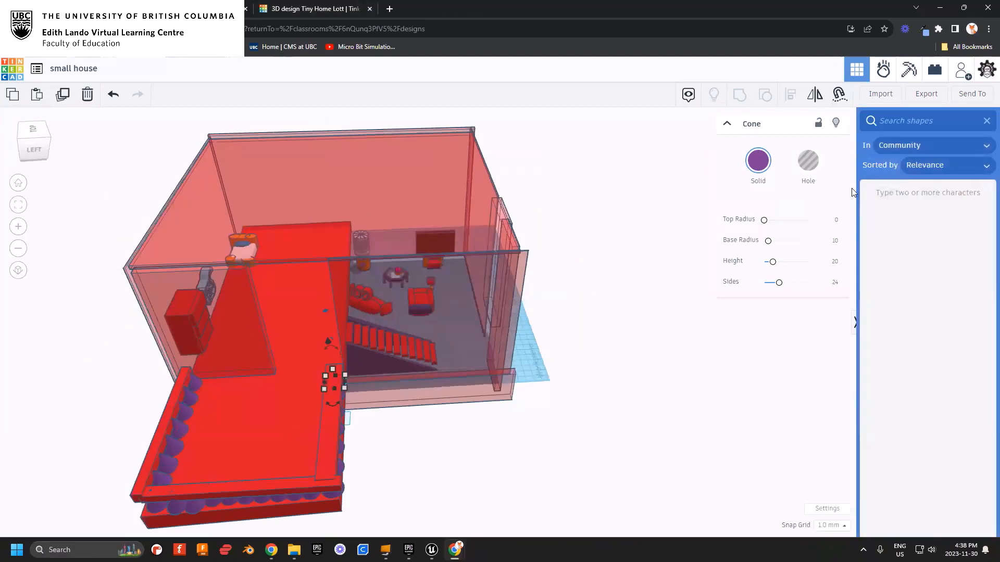
pyautogui.moveTo(421, 415); pyautogui.dragTo(850, 227, button='right')
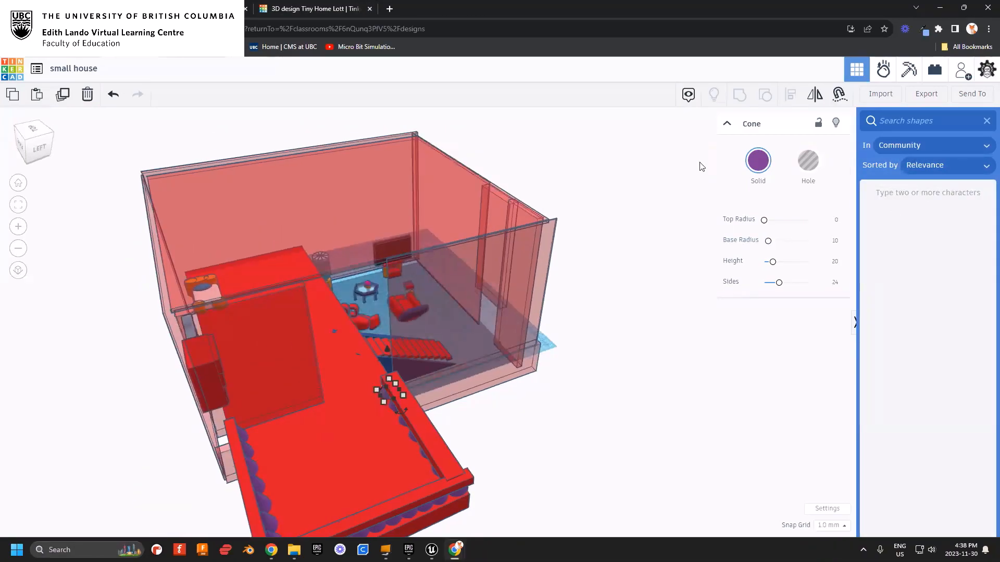
pyautogui.click(987, 122)
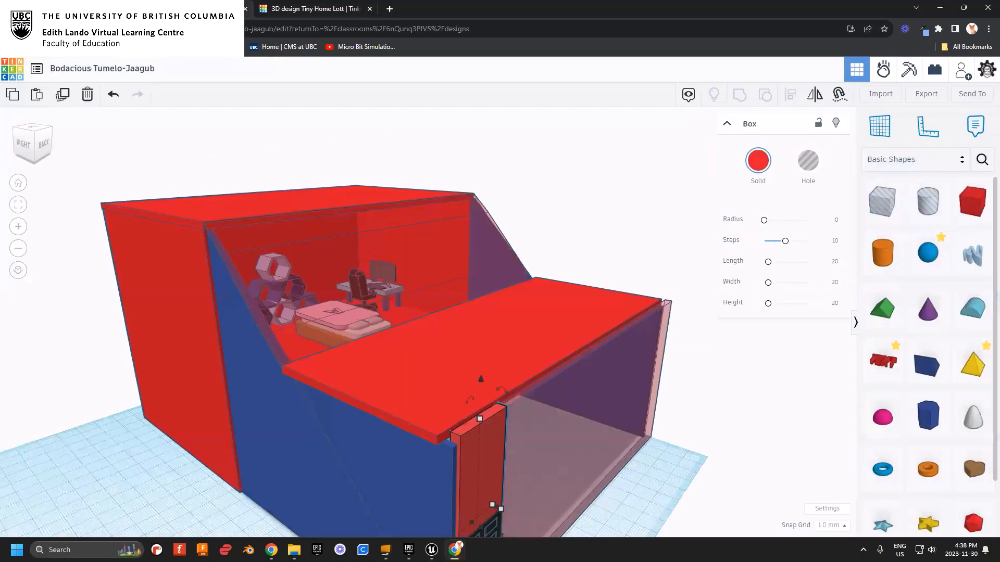
# - Select the sloped roof panel of the red and blue house and examine the orange discs beside the loft bed, toggling orthographic view
pyautogui.moveTo(328, 393); pyautogui.dragTo(359, 469, button='right')
pyautogui.click(355, 304)
pyautogui.moveTo(354, 304); pyautogui.dragTo(350, 369, button='right')
pyautogui.scroll(2, 323, 382)
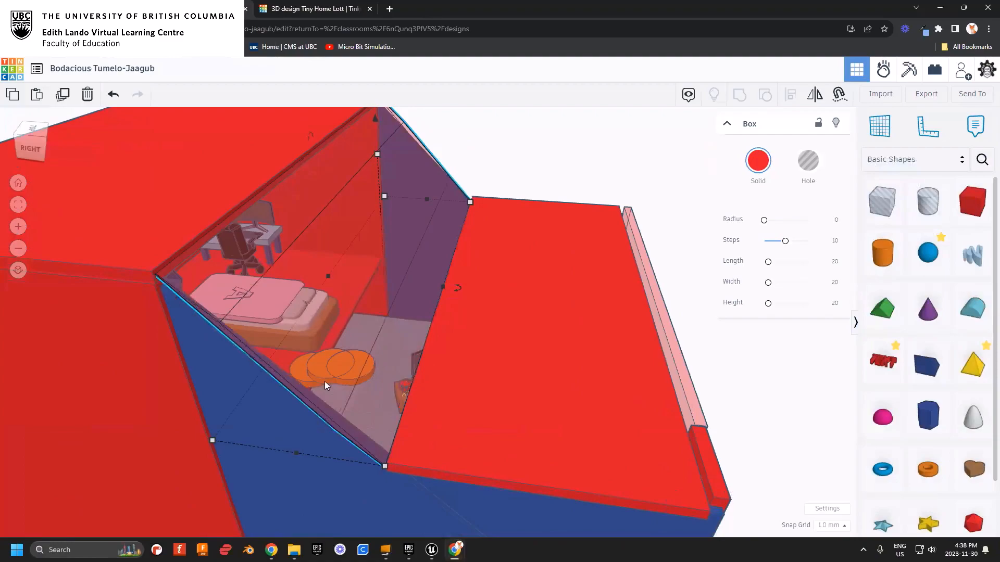
pyautogui.scroll(6, 325, 385)
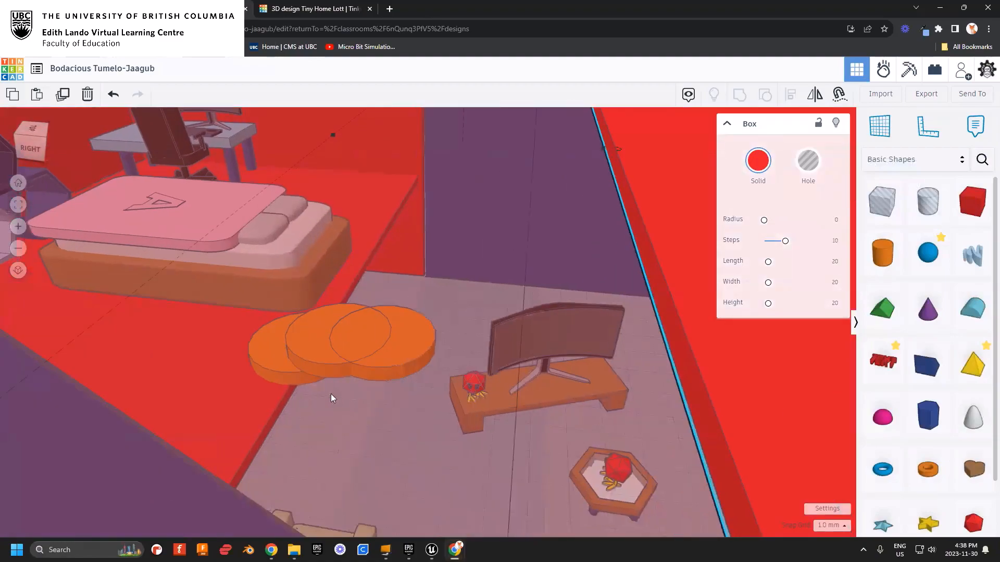
pyautogui.click(17, 270)
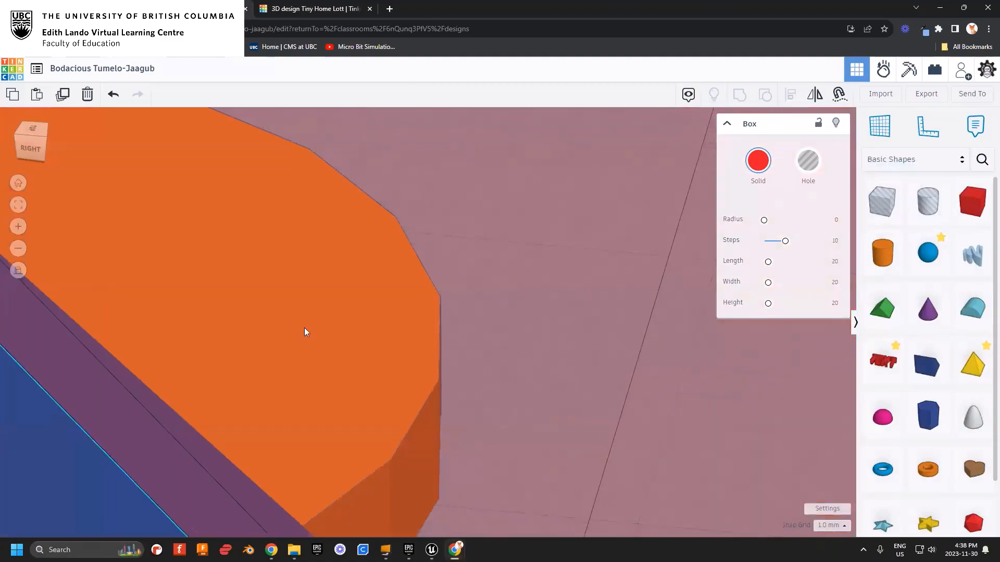
pyautogui.scroll(-5, 344, 330)
pyautogui.moveTo(496, 319); pyautogui.dragTo(458, 469, button='middle')
pyautogui.moveTo(517, 372); pyautogui.dragTo(510, 291, button='right')
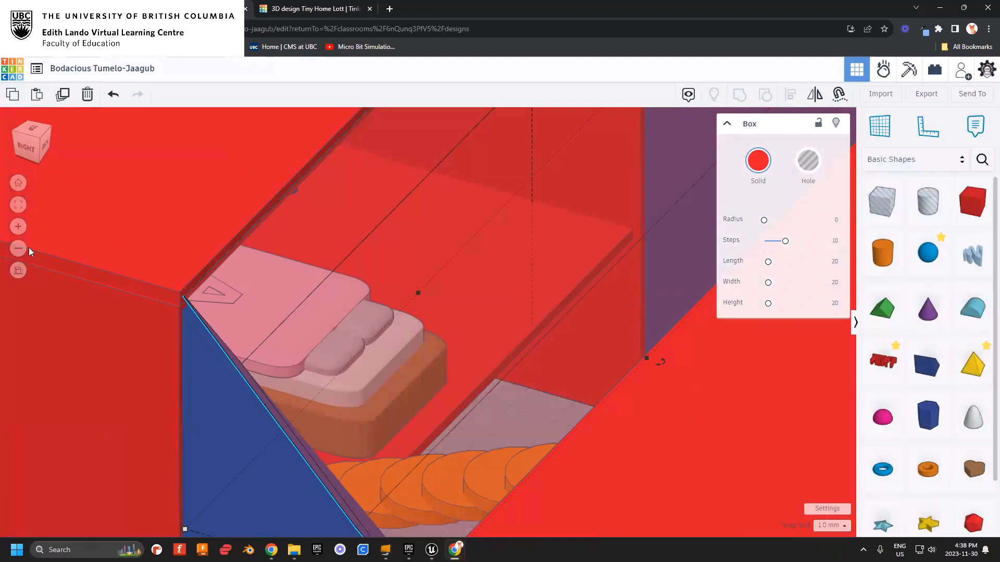
pyautogui.click(18, 270)
pyautogui.scroll(3, 477, 286)
pyautogui.click(402, 298)
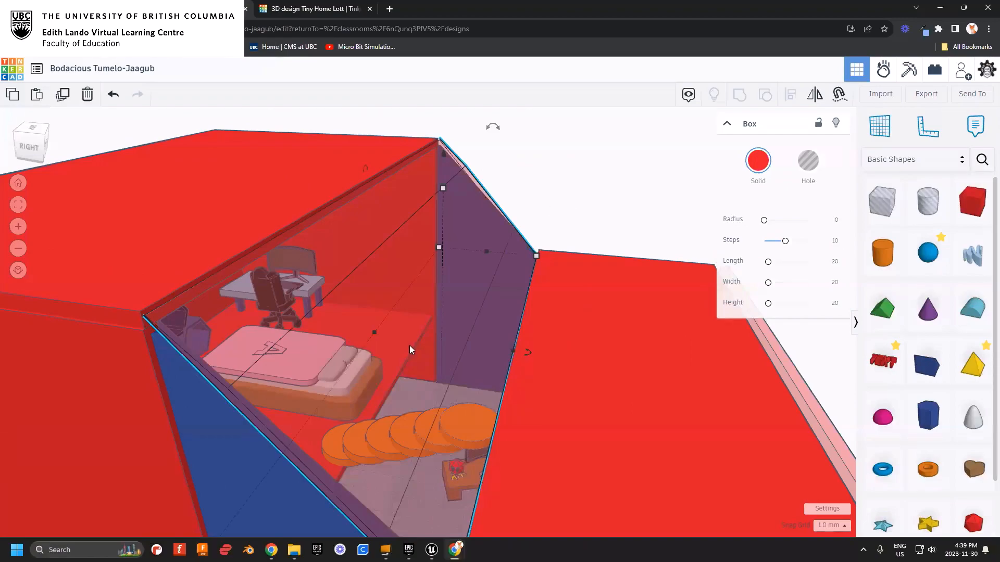
# - Follow the arrangement of orange discs from above and from inside the house, relative to the loft floor and stairs
pyautogui.moveTo(401, 348); pyautogui.dragTo(473, 387, button='right')
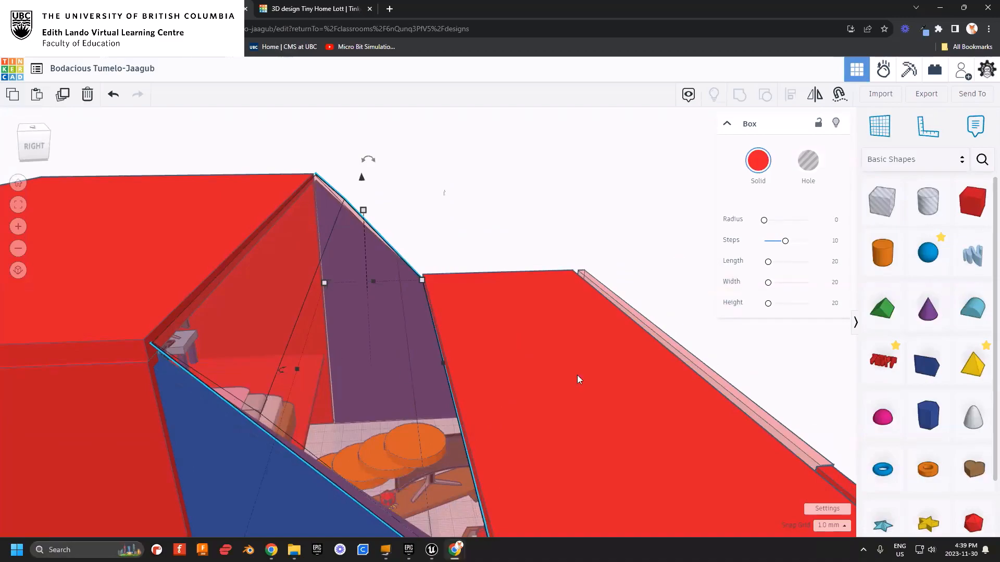
pyautogui.moveTo(594, 391); pyautogui.dragTo(390, 428, button='right')
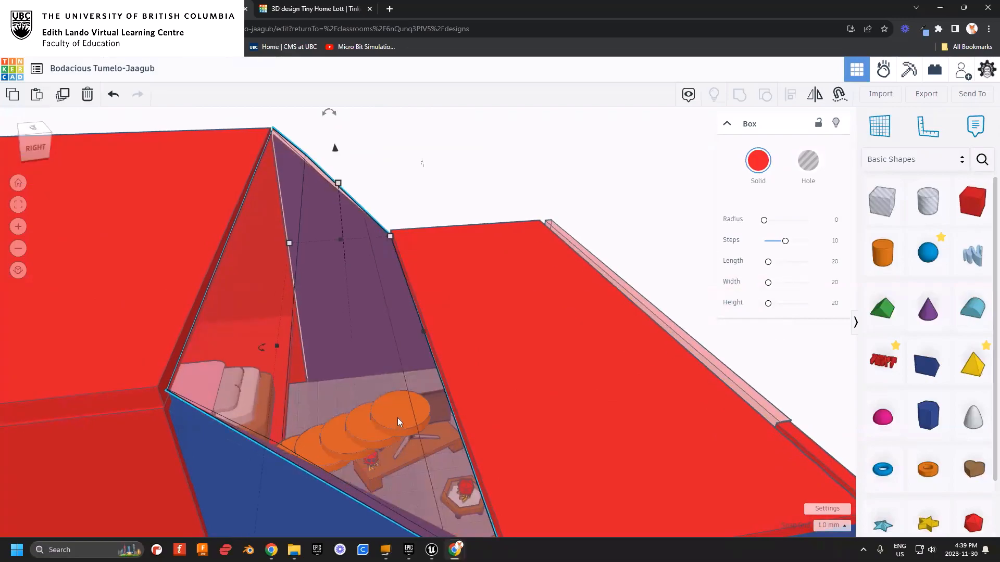
pyautogui.moveTo(398, 418); pyautogui.dragTo(354, 425, button='right')
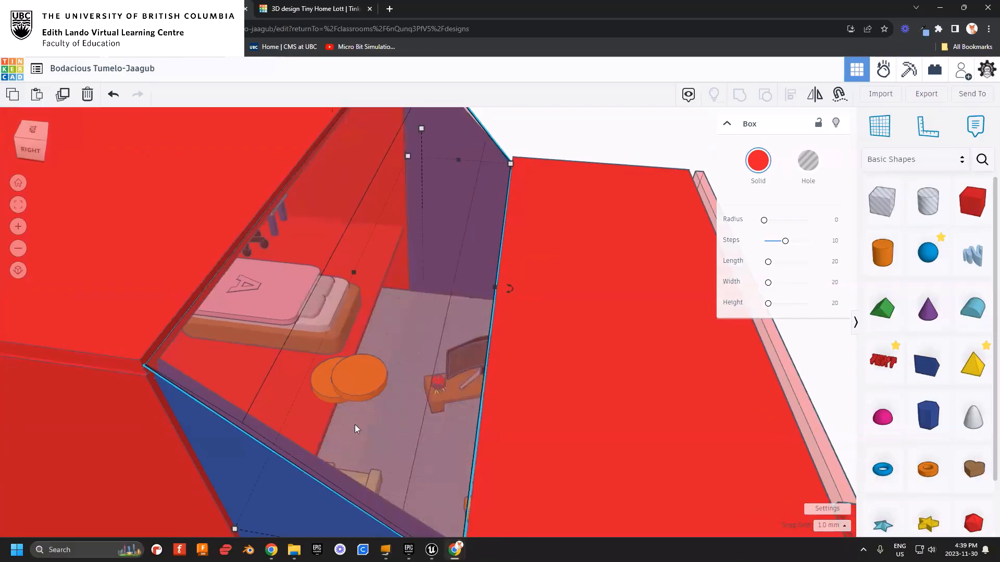
pyautogui.click(328, 13)
pyautogui.moveTo(413, 359); pyautogui.dragTo(563, 348, button='right')
pyautogui.moveTo(626, 364); pyautogui.dragTo(376, 300, button='right')
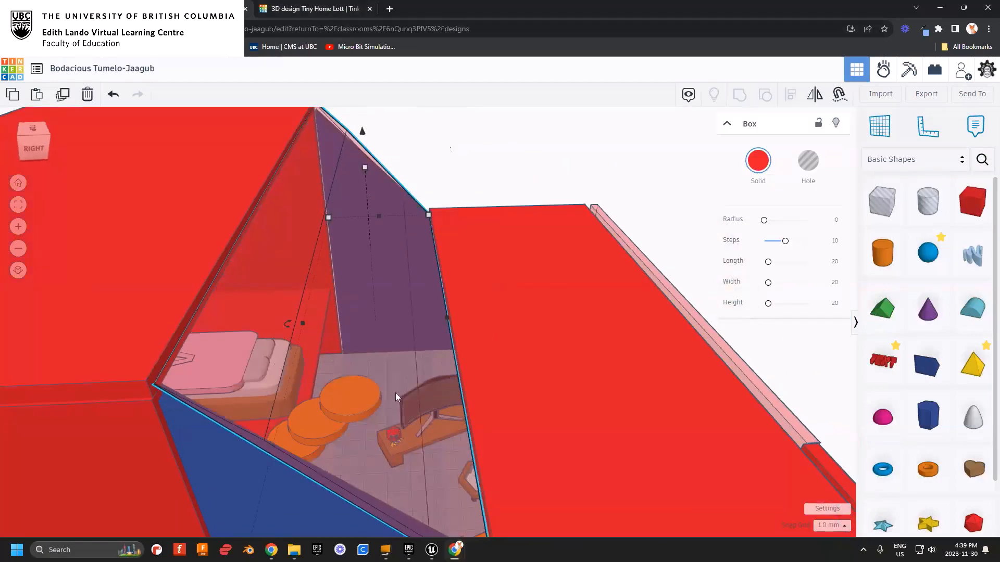
pyautogui.moveTo(446, 382); pyautogui.dragTo(373, 407, button='right')
pyautogui.moveTo(439, 419); pyautogui.dragTo(472, 429, button='right')
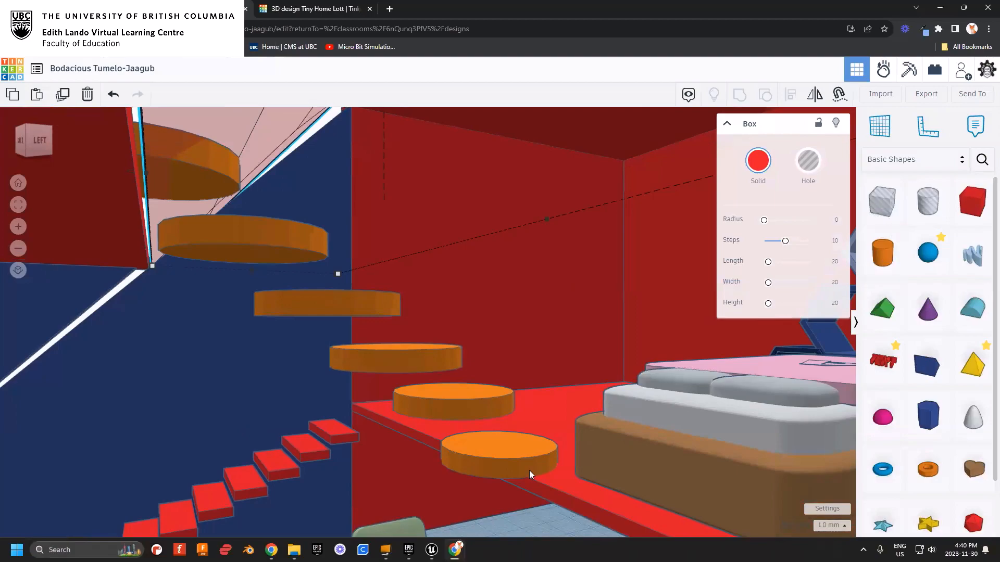
# - Duplicate the lowest orange disc, raise the copy and nudge it sideways toward the next disc
pyautogui.click(527, 453)
pyautogui.hotkey('ctrl', 'Up')
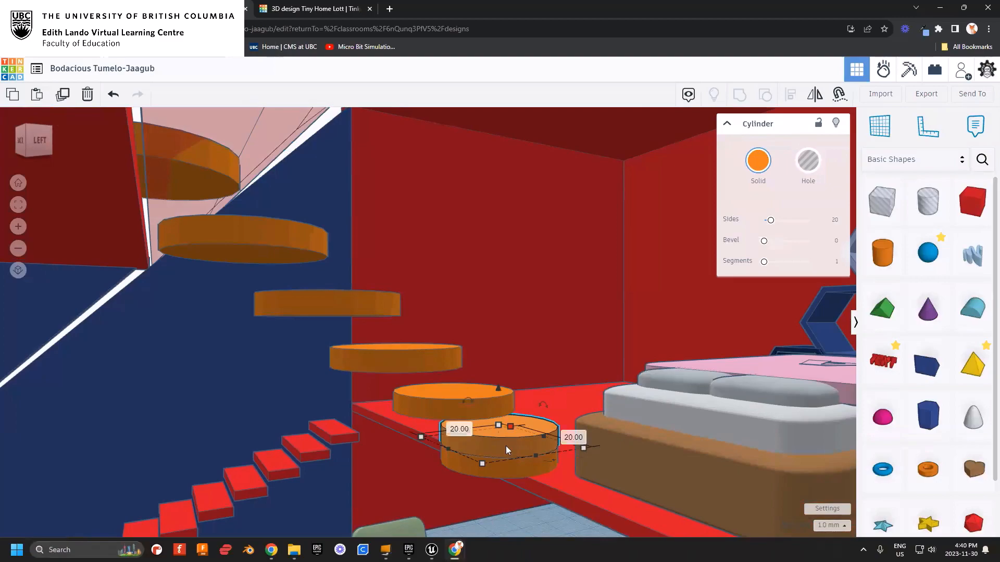
pyautogui.press('Left')
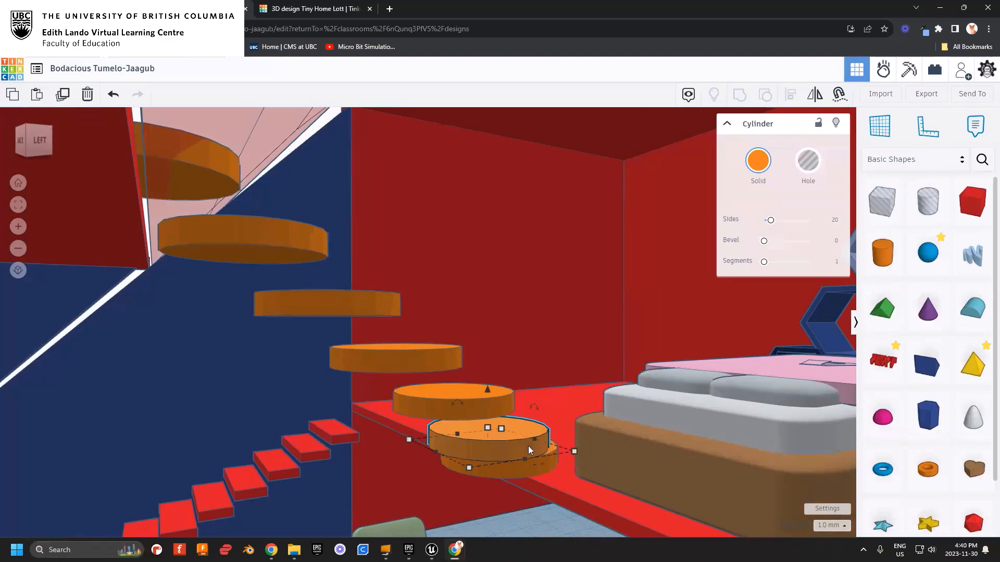
pyautogui.moveTo(515, 463); pyautogui.dragTo(530, 395, button='right')
pyautogui.scroll(5, 530, 399)
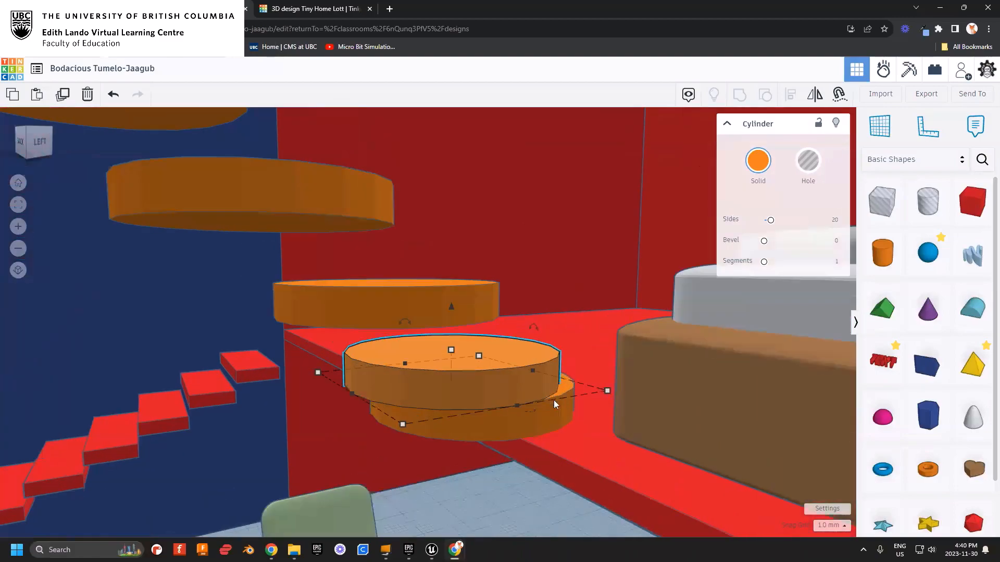
# - Shrink the copied disc to a post about 4.15 mm wide and fit it vertically between the two lowest discs
pyautogui.keyDown('shift'); pyautogui.moveTo(523, 394); pyautogui.dragTo(402, 310); pyautogui.keyUp('shift')
pyautogui.keyDown('shift'); pyautogui.moveTo(512, 407); pyautogui.dragTo(415, 419); pyautogui.keyUp('shift')
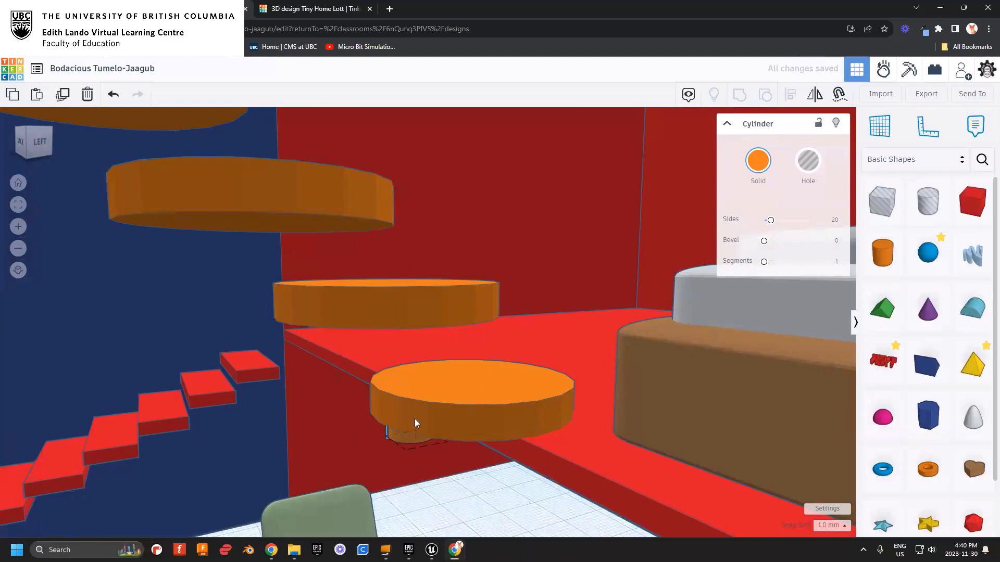
pyautogui.moveTo(396, 378)
pyautogui.moveTo(402, 364); pyautogui.dragTo(408, 314)
pyautogui.moveTo(435, 367); pyautogui.dragTo(363, 402, button='right')
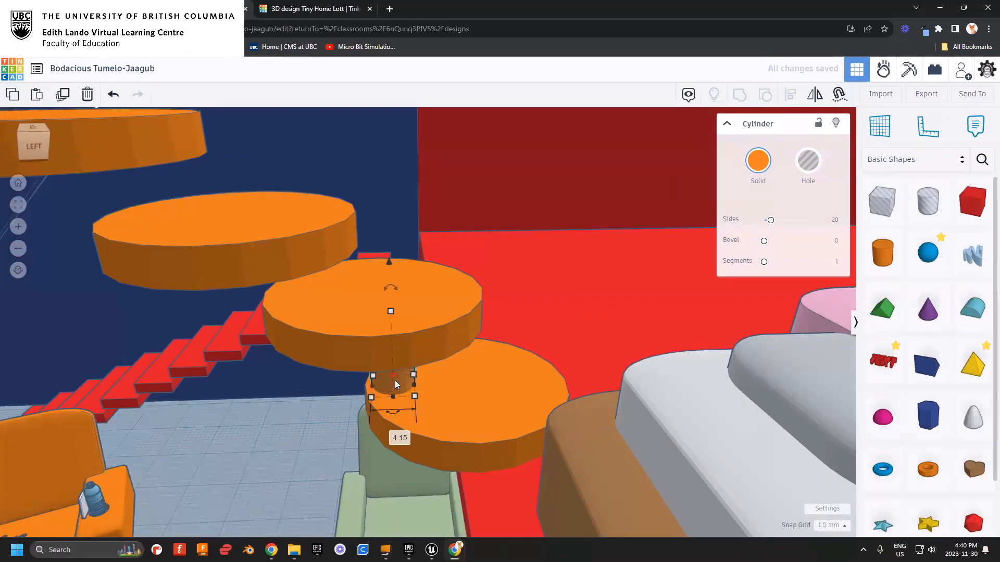
pyautogui.moveTo(329, 293); pyautogui.dragTo(387, 283, button='right')
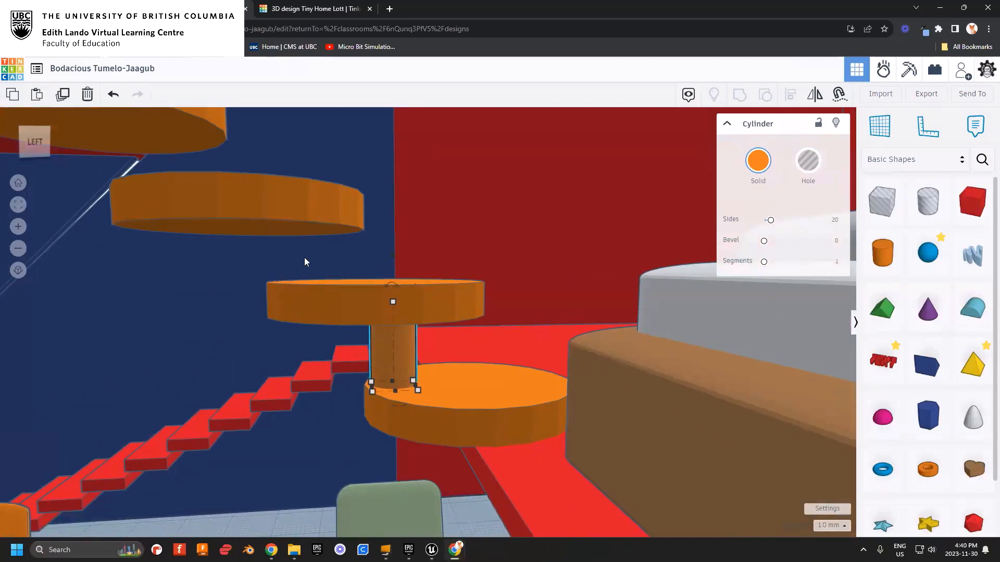
# - Delete the tall thin rod standing on the second disc and check the discs and support post
pyautogui.moveTo(253, 231); pyautogui.dragTo(444, 311, button='right')
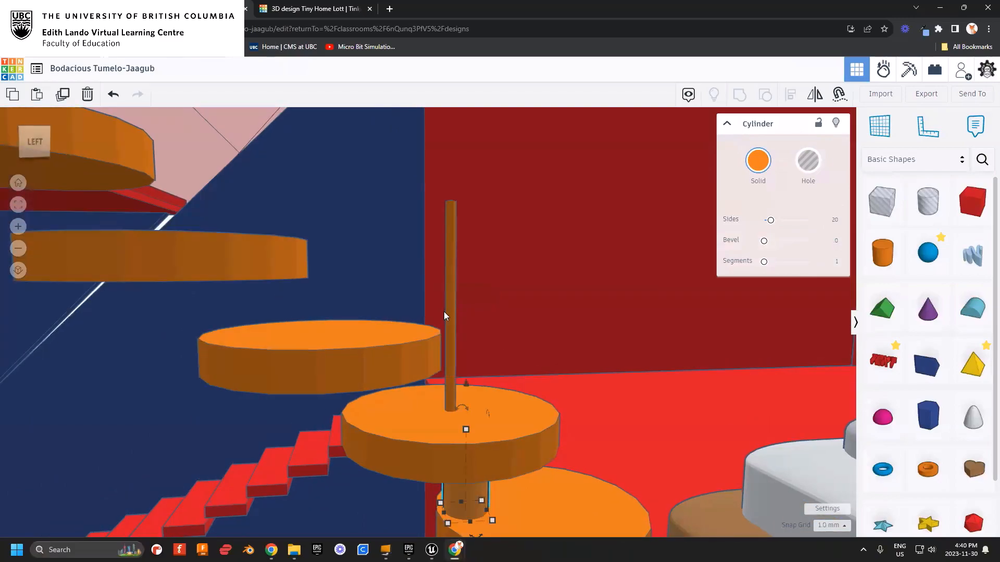
pyautogui.click(451, 313)
pyautogui.press('Delete')
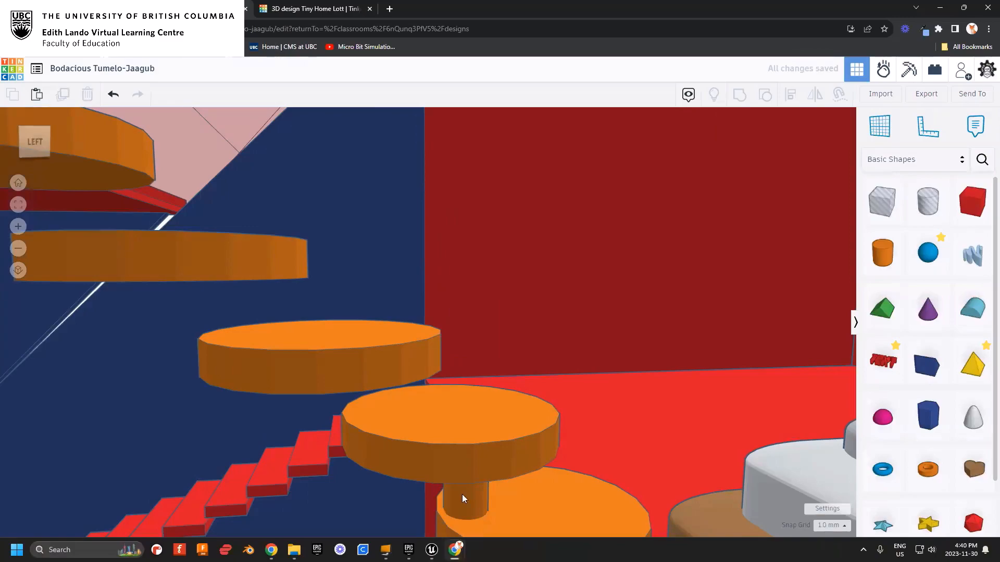
pyautogui.moveTo(372, 413); pyautogui.dragTo(391, 392, button='right')
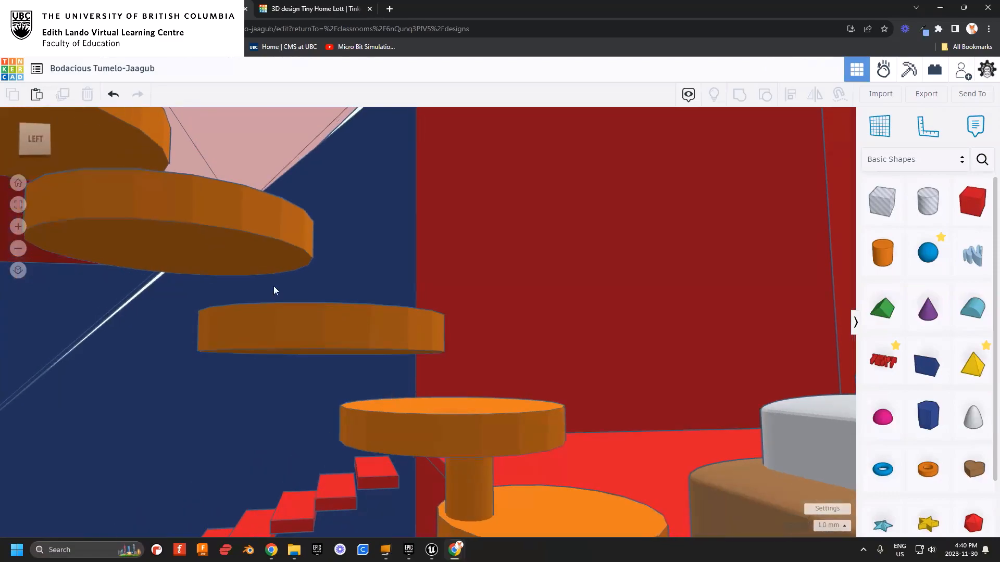
pyautogui.moveTo(292, 304); pyautogui.dragTo(385, 342, button='right')
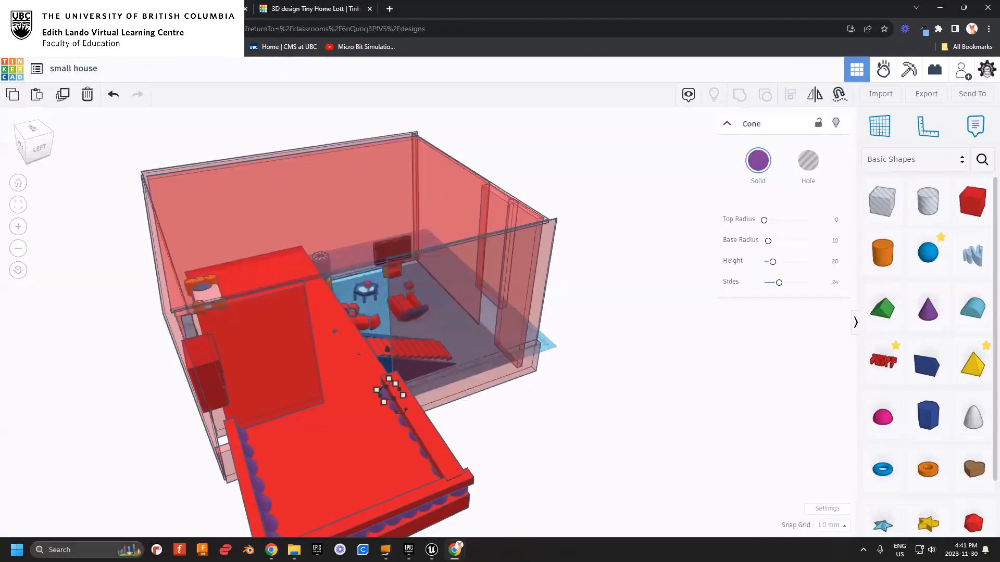
# - Switch to the small house design and examine its railed balcony from the back and side
pyautogui.moveTo(317, 346); pyautogui.dragTo(363, 313, button='right')
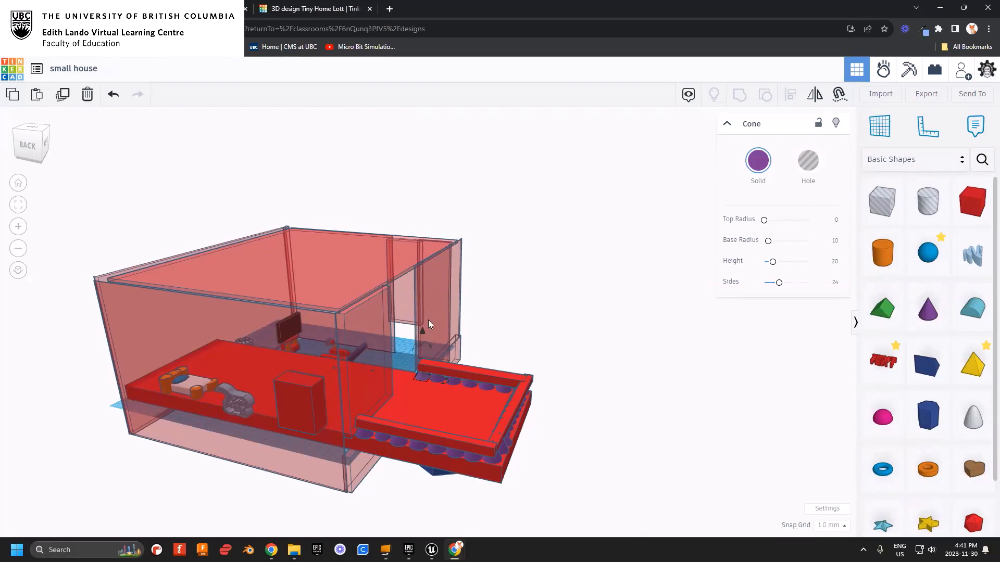
pyautogui.moveTo(502, 332); pyautogui.dragTo(542, 362, button='right')
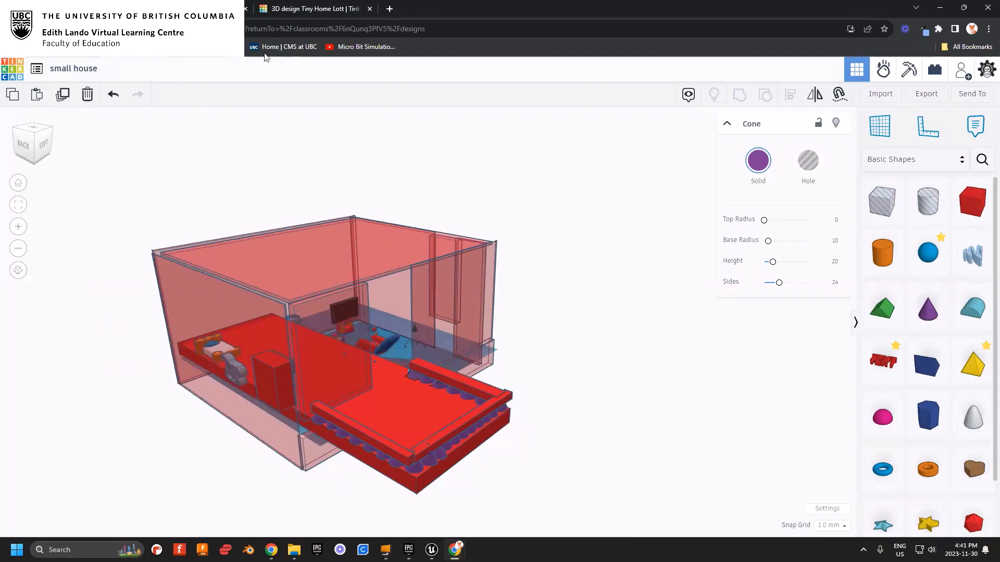
# - Switch to the Tiny Home Lott design, select the disc nearest the loft and view the disc row from above
pyautogui.click(310, 8)
pyautogui.moveTo(427, 342); pyautogui.dragTo(460, 344, button='right')
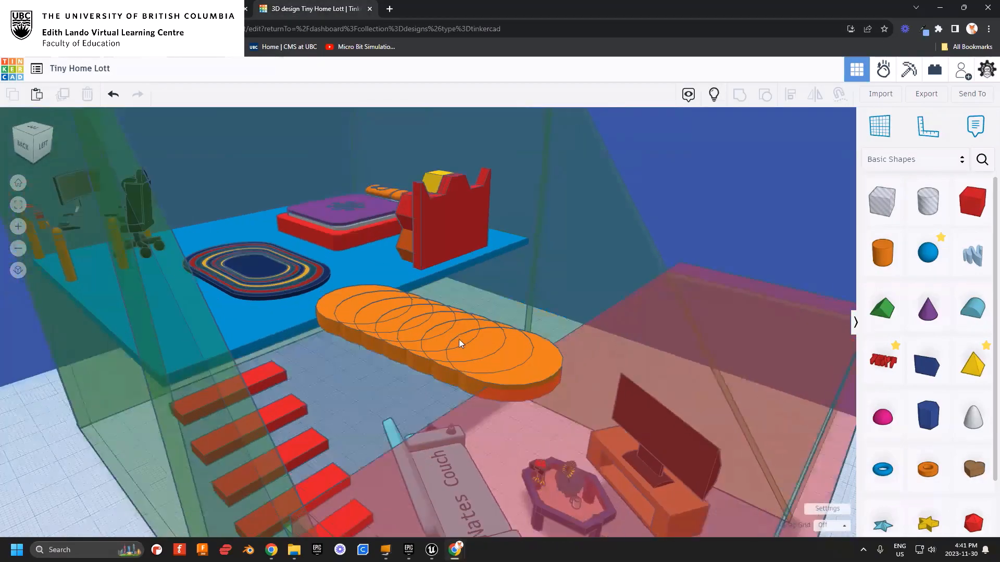
pyautogui.click(336, 302)
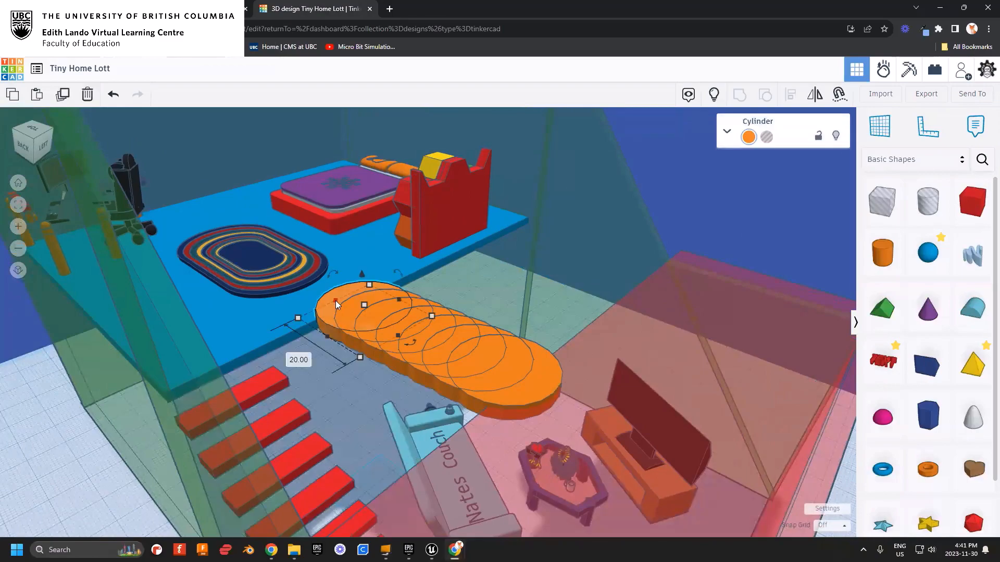
pyautogui.moveTo(499, 377); pyautogui.dragTo(443, 330, button='right')
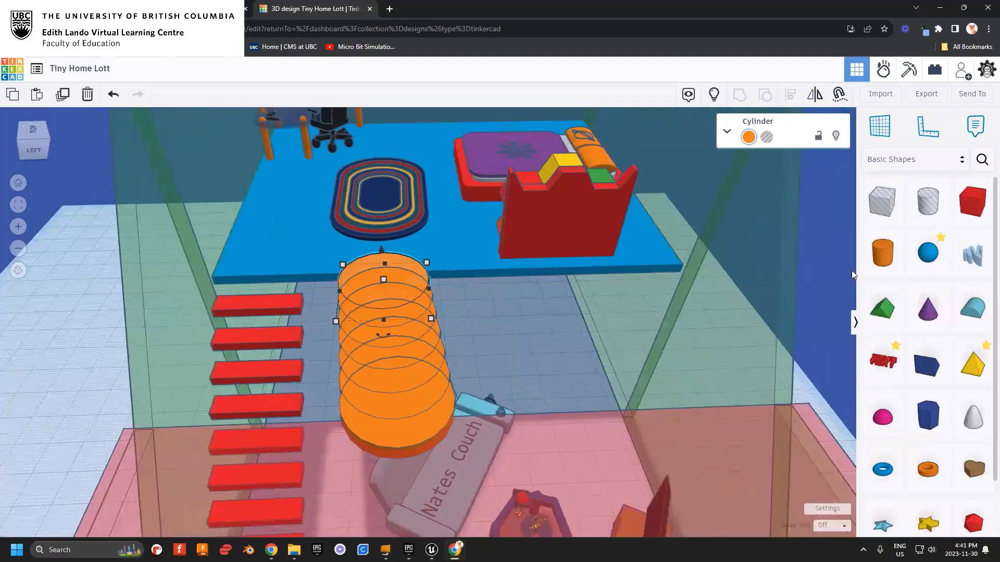
# - Place a cylinder above the disc row, set its length and width to 1, and stand it at the first disc's stair-side edge
pyautogui.moveTo(896, 255); pyautogui.dragTo(401, 316)
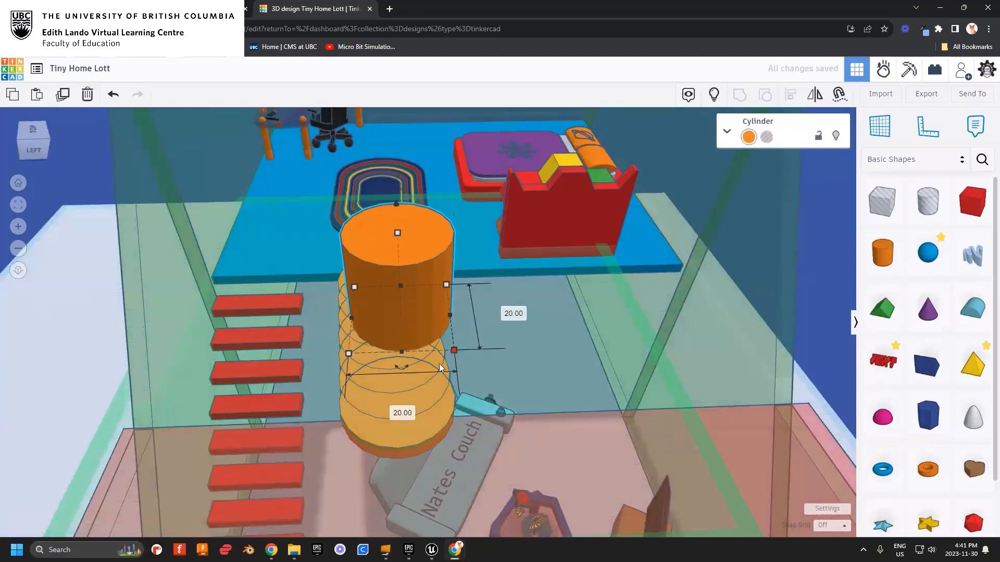
pyautogui.click(399, 413)
pyautogui.write('1')
pyautogui.press('Tab')
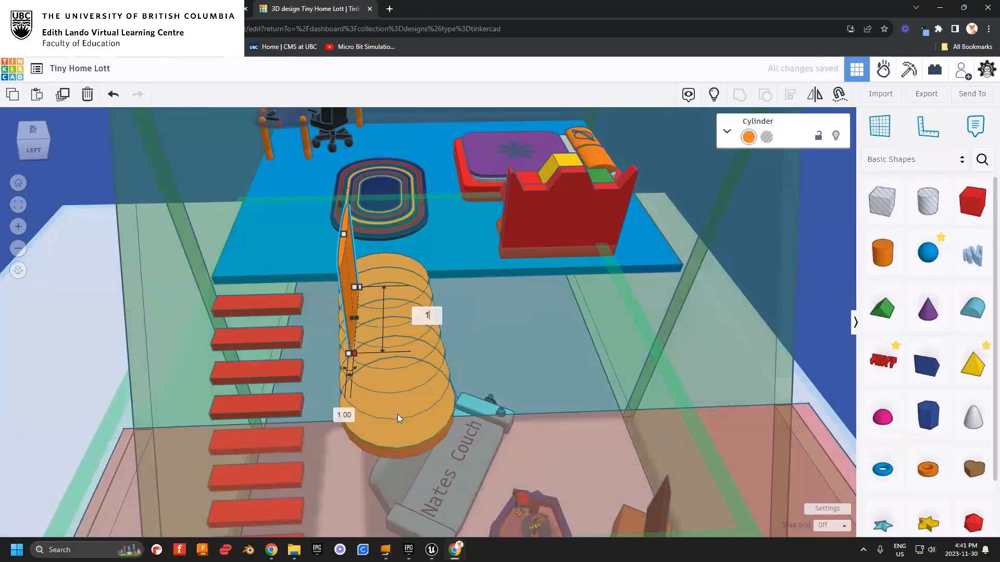
pyautogui.press('Return')
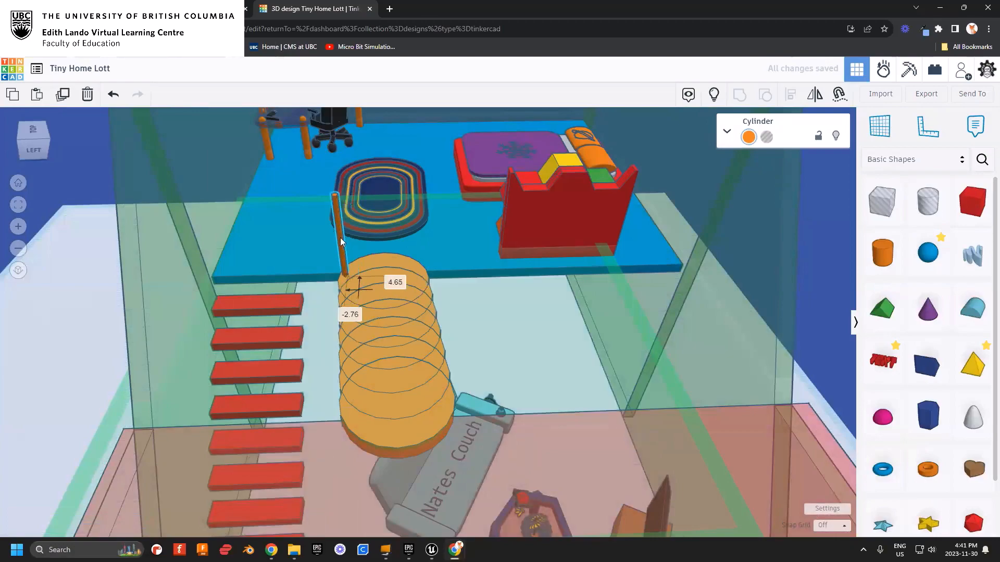
pyautogui.moveTo(339, 237); pyautogui.dragTo(342, 347, button='right')
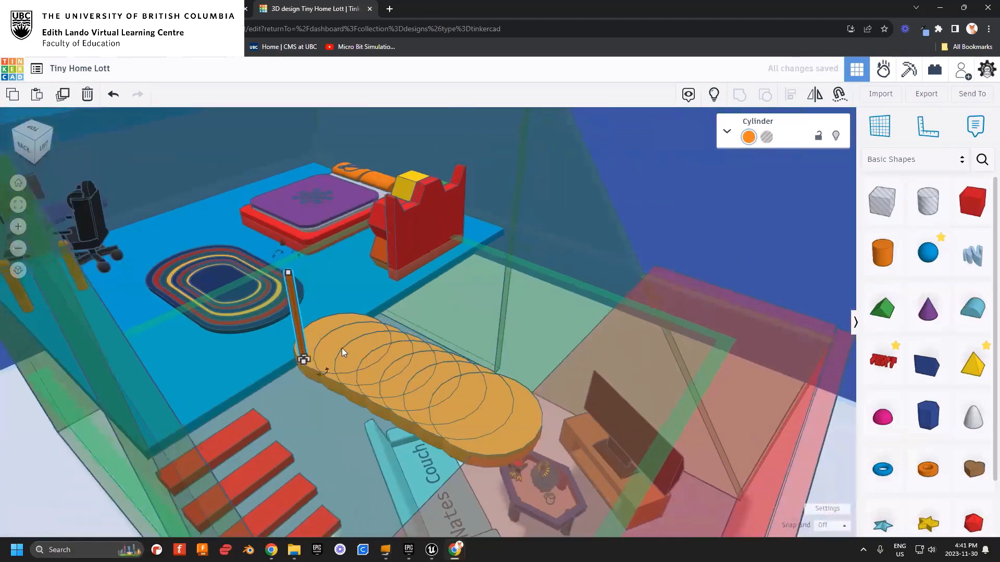
# - Duplicate the post and move the copy to the opposite edge of the first disc
pyautogui.hotkey('ctrl', 'd')
pyautogui.moveTo(302, 330); pyautogui.dragTo(358, 287)
pyautogui.keyDown('shift'); pyautogui.click(298, 318); pyautogui.keyUp('shift')
pyautogui.hotkey('ctrl', 'd')
pyautogui.moveTo(298, 319); pyautogui.dragTo(386, 283)
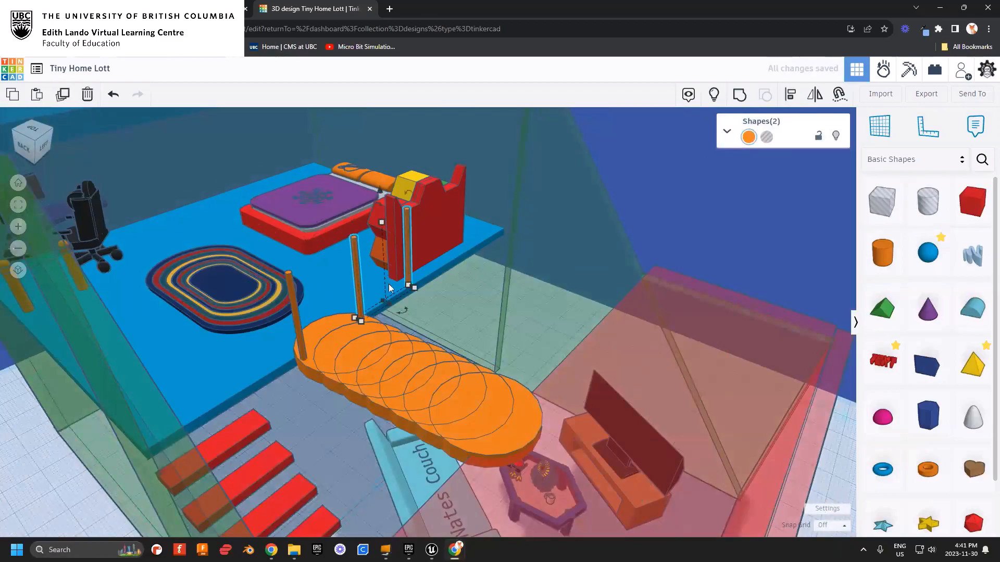
pyautogui.hotkey('ctrl', 'z')
# - Duplicate the pair of posts twice so pairs stand at the middle and far end of the disc row
pyautogui.click(358, 280)
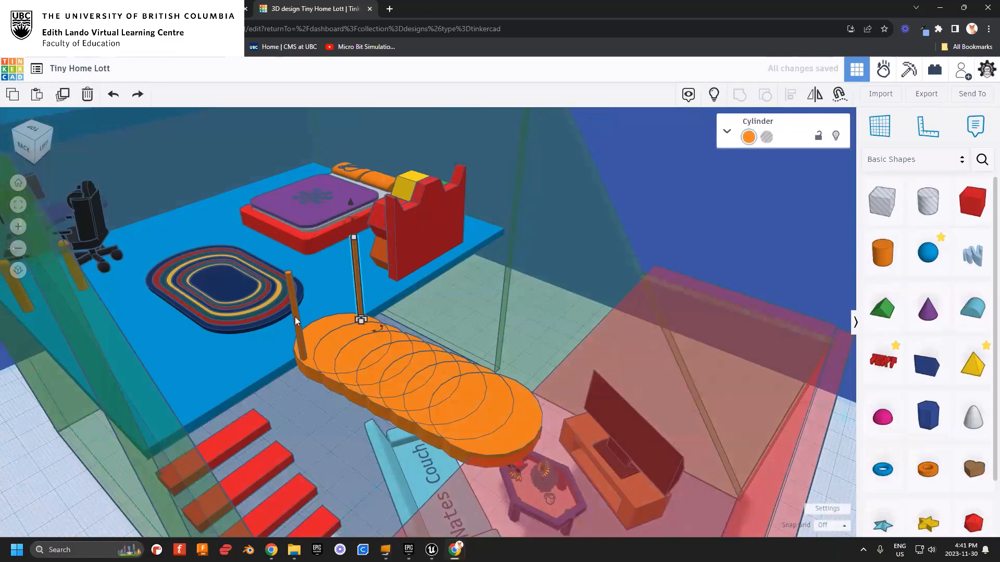
pyautogui.keyDown('shift'); pyautogui.click(294, 317); pyautogui.keyUp('shift')
pyautogui.hotkey('ctrl', 'd')
pyautogui.moveTo(299, 318); pyautogui.dragTo(432, 305)
pyautogui.hotkey('ctrl', 'd')
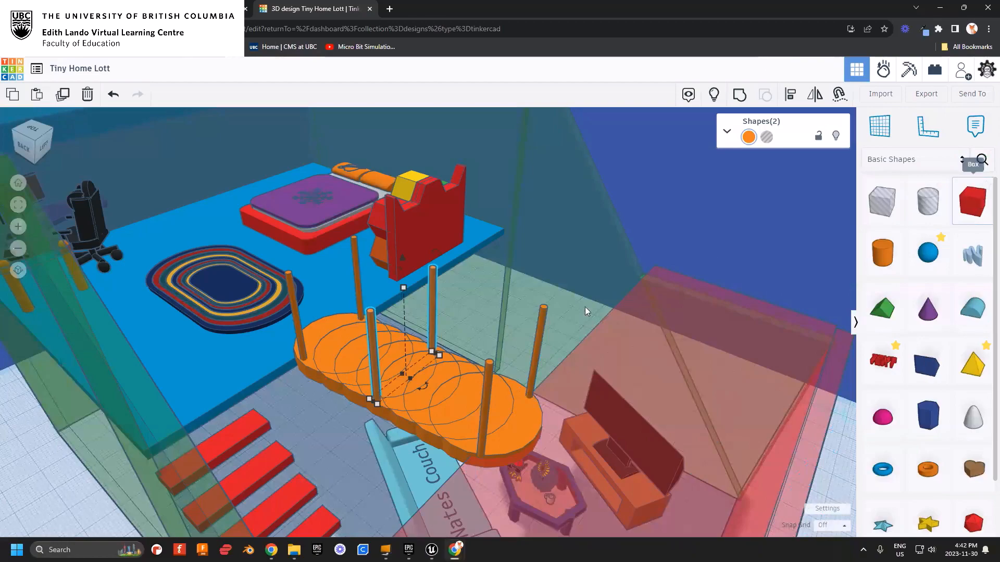
# - Duplicate the stair-side end post, raise the copy above the discs and rotate it -90° into a horizontal rail
pyautogui.click(484, 398)
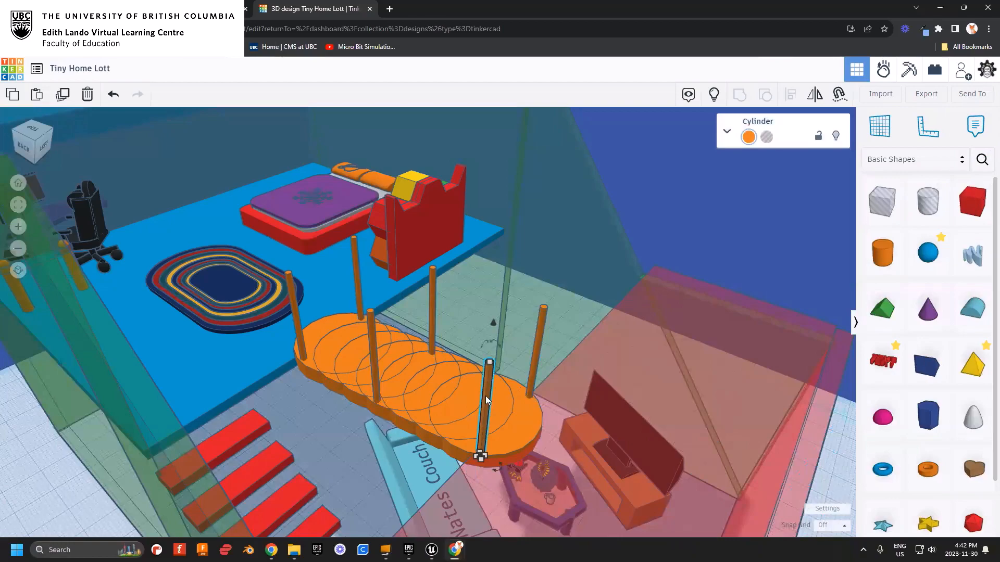
pyautogui.moveTo(493, 328); pyautogui.dragTo(500, 198)
pyautogui.moveTo(520, 260); pyautogui.dragTo(530, 217, button='right')
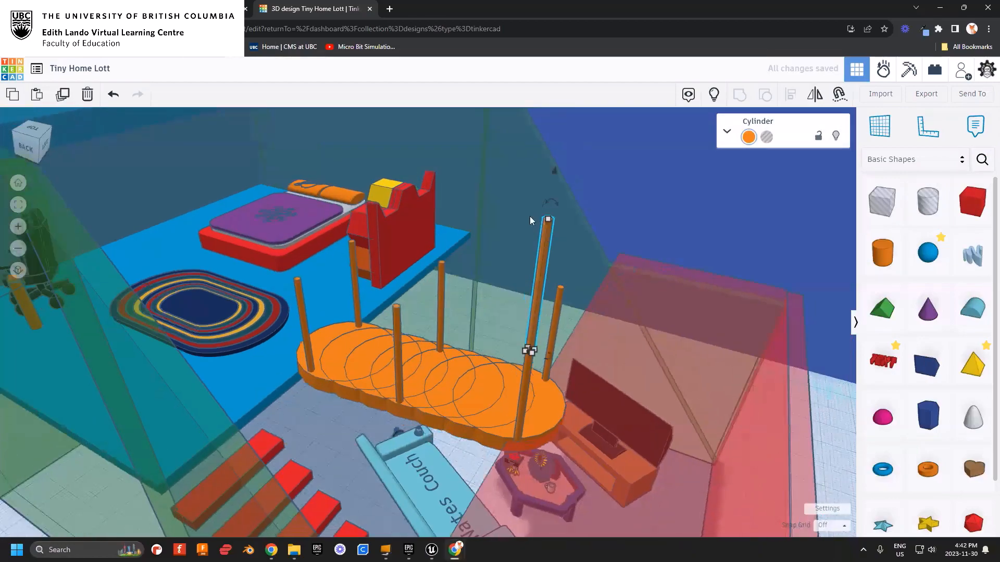
pyautogui.moveTo(558, 204); pyautogui.dragTo(477, 285)
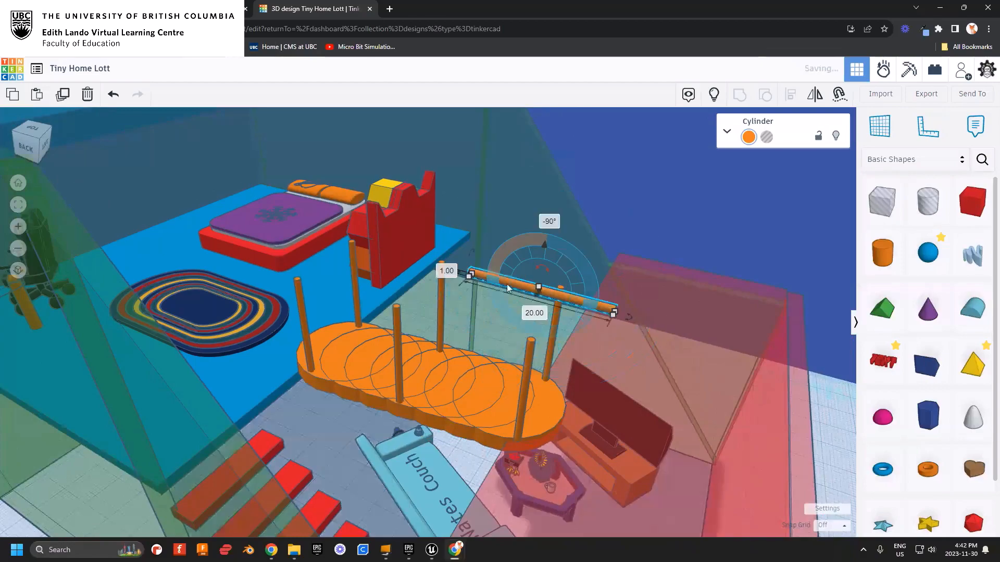
# - Move the horizontal rail over the disc row and lower it toward the tops of the posts
pyautogui.moveTo(545, 295); pyautogui.dragTo(426, 276)
pyautogui.moveTo(412, 234); pyautogui.dragTo(413, 275)
pyautogui.moveTo(439, 370); pyautogui.dragTo(364, 345, button='right')
pyautogui.scroll(5, 344, 345)
pyautogui.moveTo(339, 251); pyautogui.dragTo(374, 353, button='middle')
pyautogui.moveTo(401, 473); pyautogui.dragTo(401, 429)
pyautogui.moveTo(401, 429); pyautogui.dragTo(564, 224, button='right')
pyautogui.moveTo(573, 231); pyautogui.dragTo(561, 276)
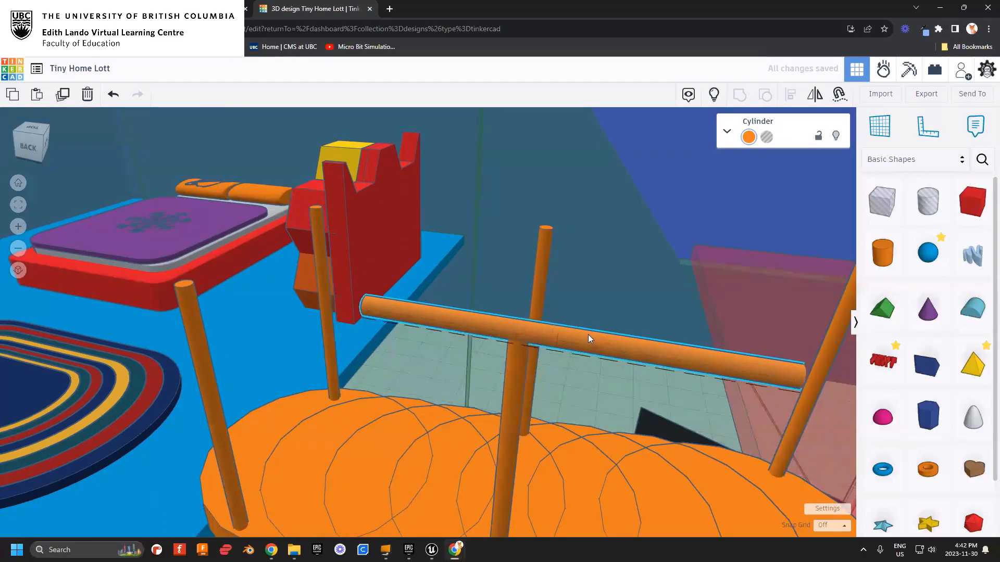
# - Lengthen the rail so it spans all three posts along one side of the disc row
pyautogui.moveTo(385, 317); pyautogui.dragTo(496, 333, button='right')
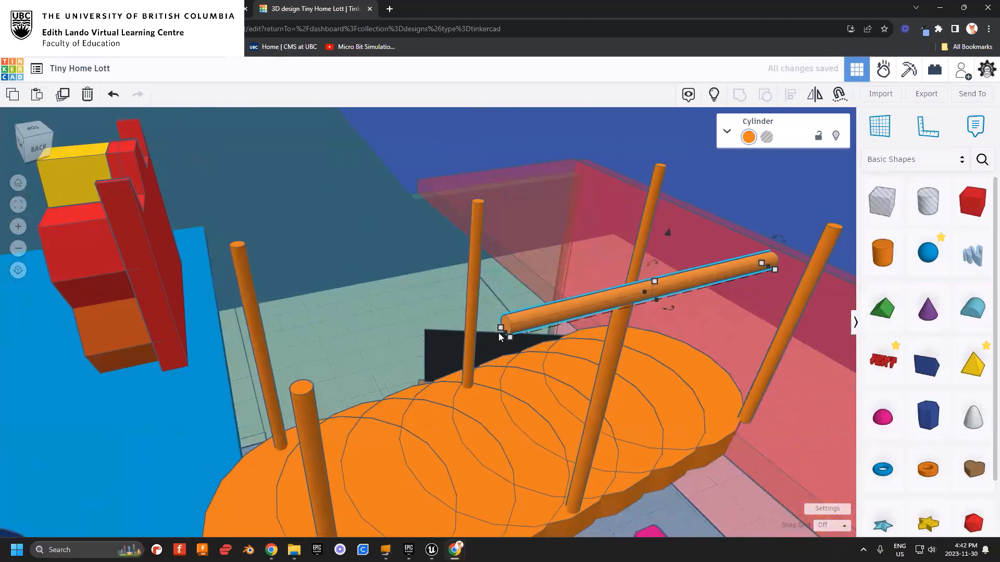
pyautogui.moveTo(427, 361); pyautogui.dragTo(550, 325, button='right')
pyautogui.moveTo(554, 318); pyautogui.dragTo(408, 427)
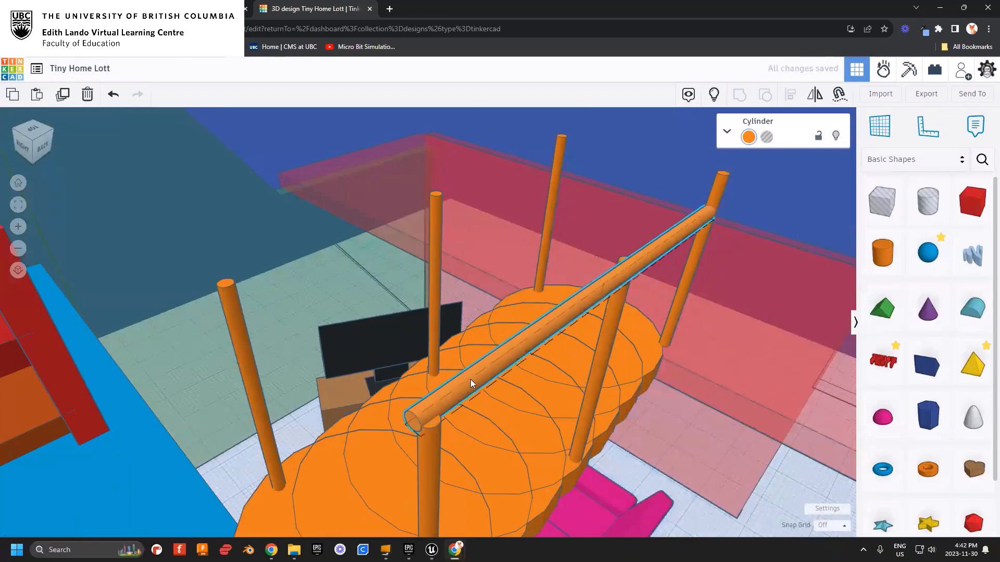
pyautogui.moveTo(628, 359); pyautogui.dragTo(312, 394, button='right')
pyautogui.moveTo(290, 394); pyautogui.dragTo(446, 431)
# - Shift the rail across the disc row and align it on top of the three bed-side posts
pyautogui.moveTo(458, 407); pyautogui.dragTo(374, 305, button='right')
pyautogui.moveTo(374, 306); pyautogui.dragTo(377, 343, button='middle')
pyautogui.scroll(-2, 377, 344)
pyautogui.moveTo(327, 351); pyautogui.dragTo(286, 358)
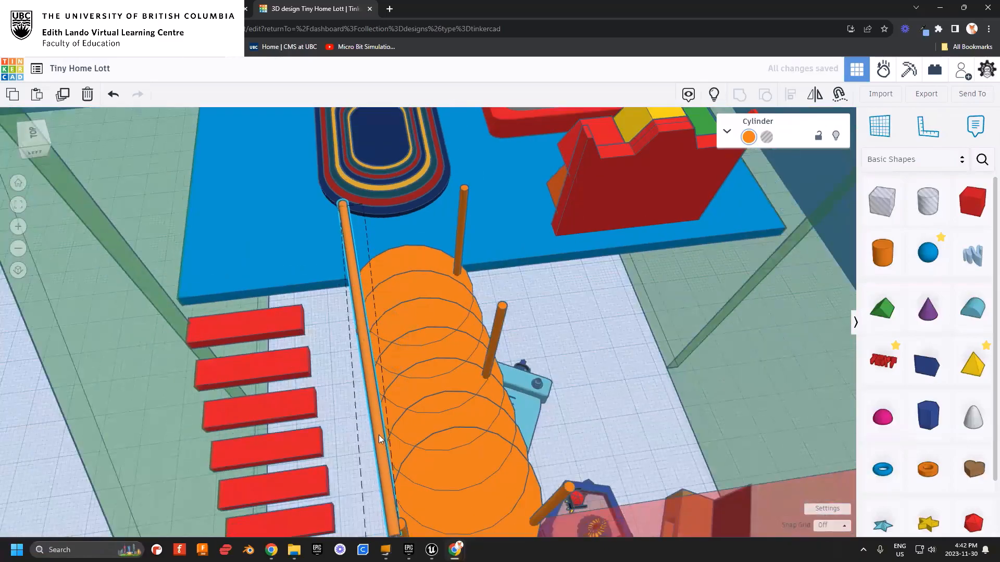
pyautogui.moveTo(382, 438); pyautogui.dragTo(388, 345, button='right')
pyautogui.moveTo(324, 320); pyautogui.dragTo(482, 308)
pyautogui.click(410, 401)
pyautogui.moveTo(410, 401); pyautogui.dragTo(595, 371, button='right')
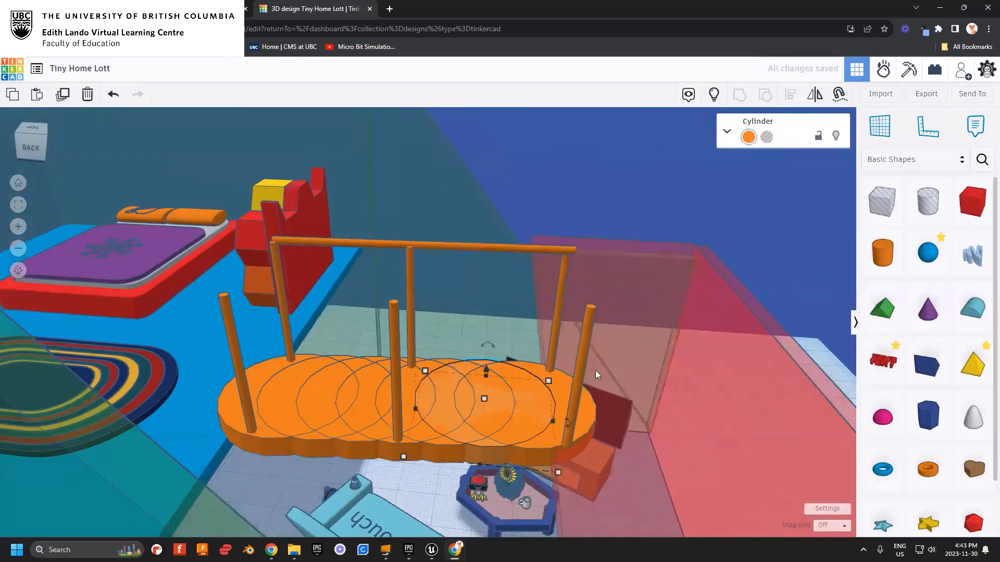
# - Duplicate the rail and place the copy on top of the three stair-side posts
pyautogui.click(533, 247)
pyautogui.hotkey('ctrl', 'd')
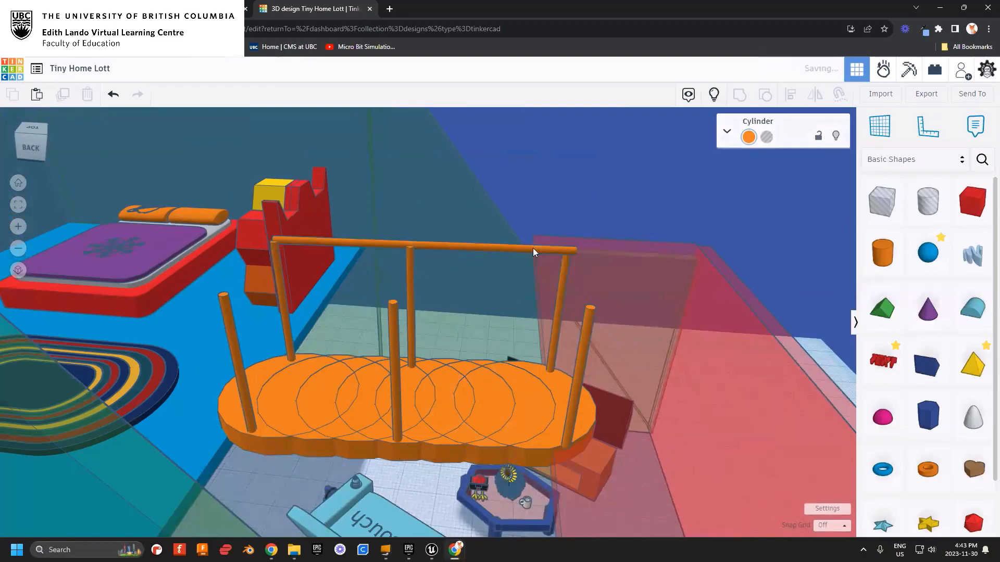
pyautogui.moveTo(532, 250); pyautogui.dragTo(537, 308)
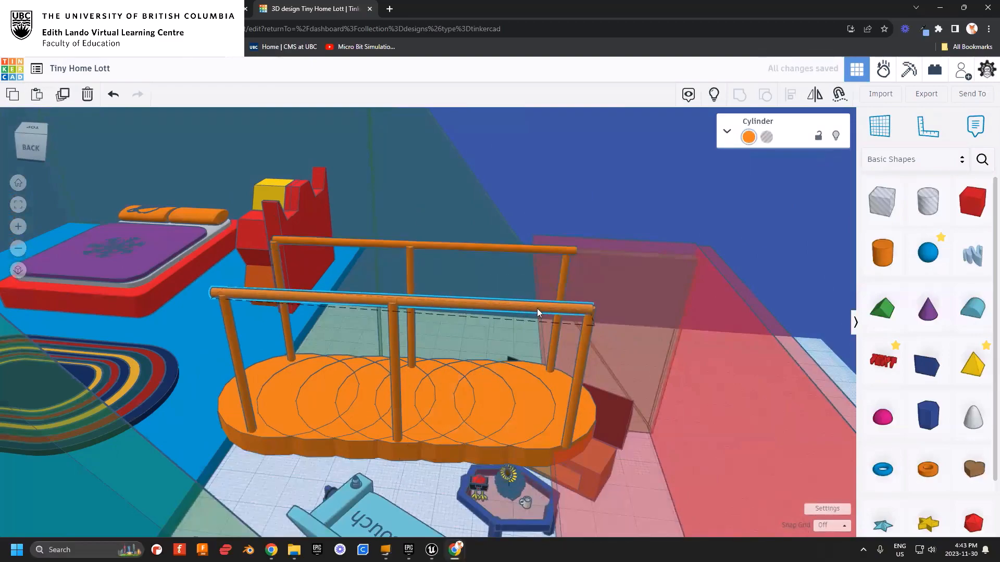
pyautogui.click(394, 369)
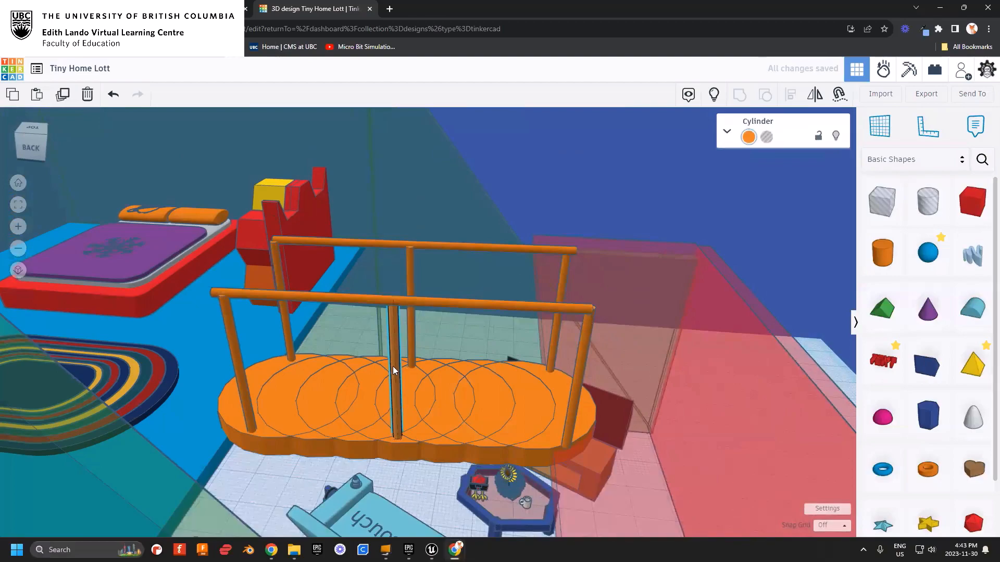
pyautogui.moveTo(556, 408); pyautogui.dragTo(291, 414, button='right')
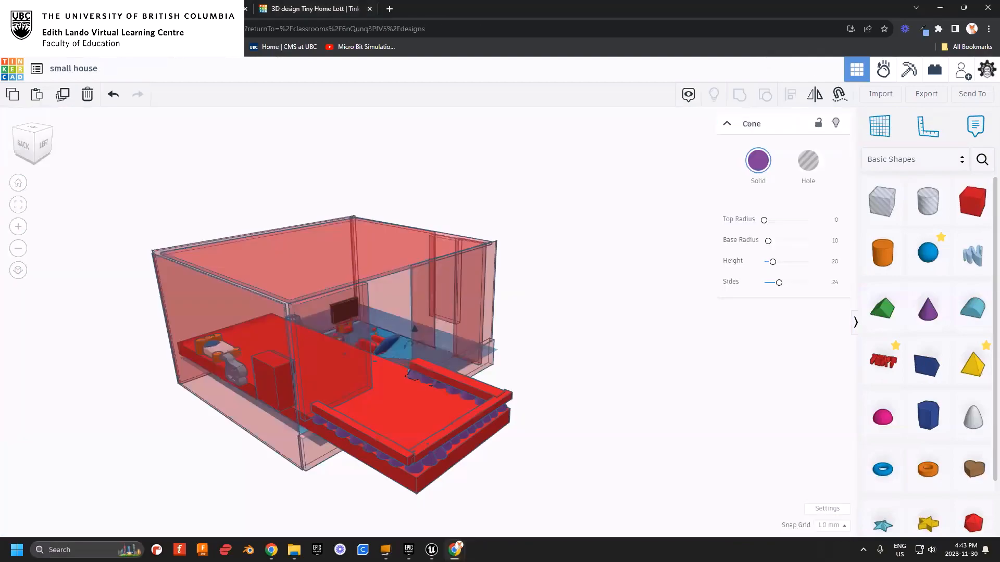
# - In the Bodacious Tumelo-Jaagub design, stretch the support post under the top disc to a height of about 7.07 and lower the next post
pyautogui.click(364, 321)
pyautogui.moveTo(416, 380); pyautogui.dragTo(568, 463, button='right')
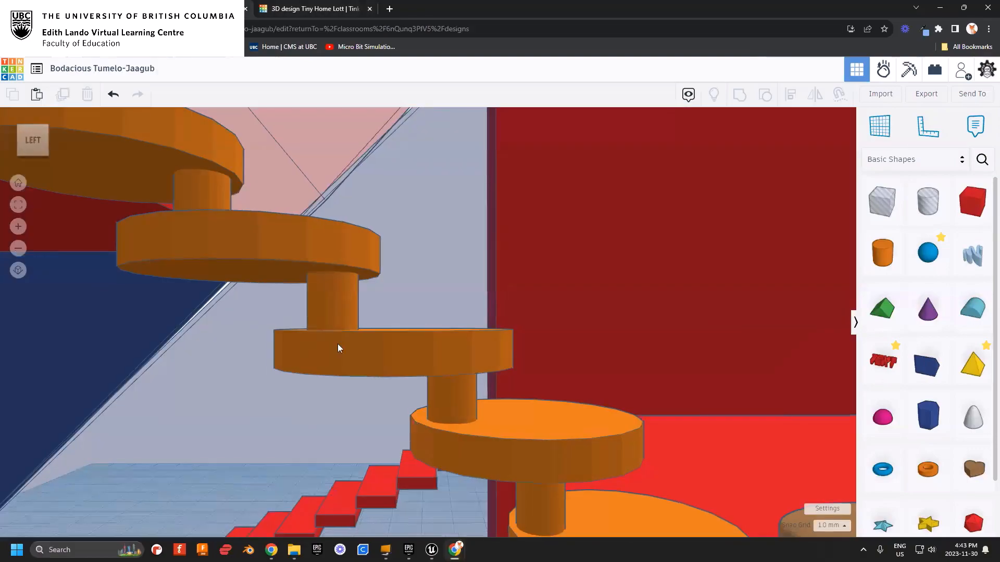
pyautogui.moveTo(339, 346); pyautogui.dragTo(432, 352, button='right')
pyautogui.click(249, 261)
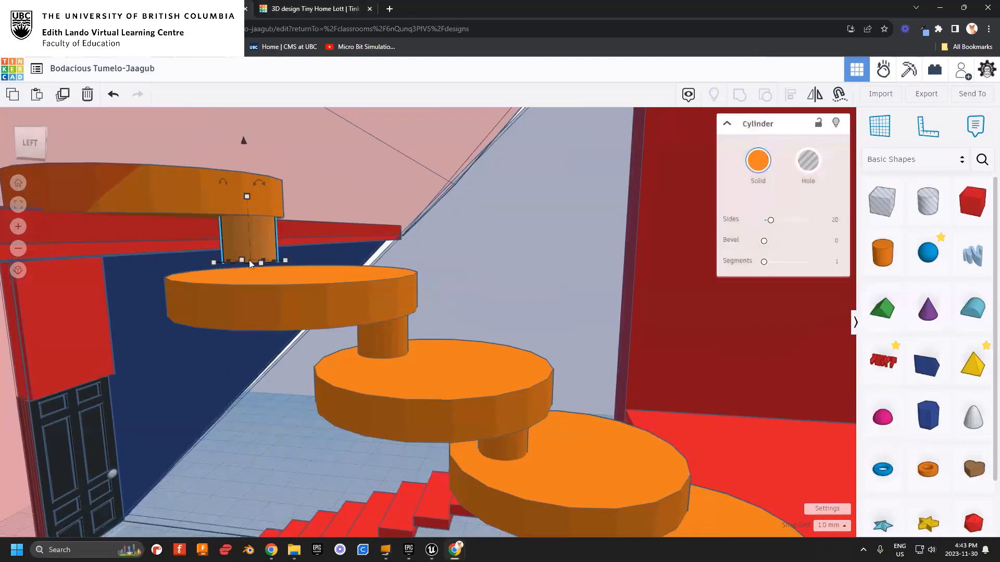
pyautogui.moveTo(247, 197); pyautogui.dragTo(248, 174)
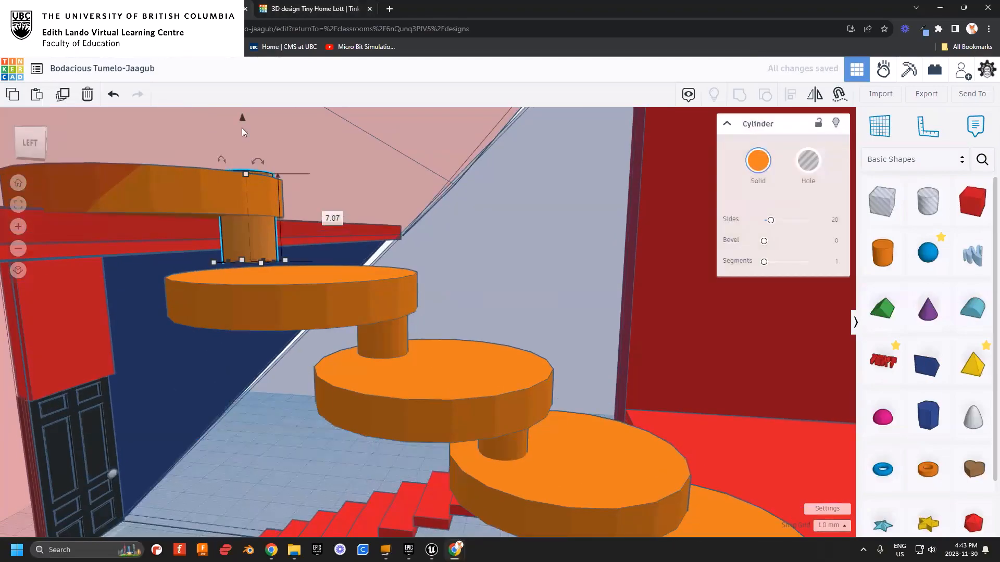
pyautogui.click(388, 336)
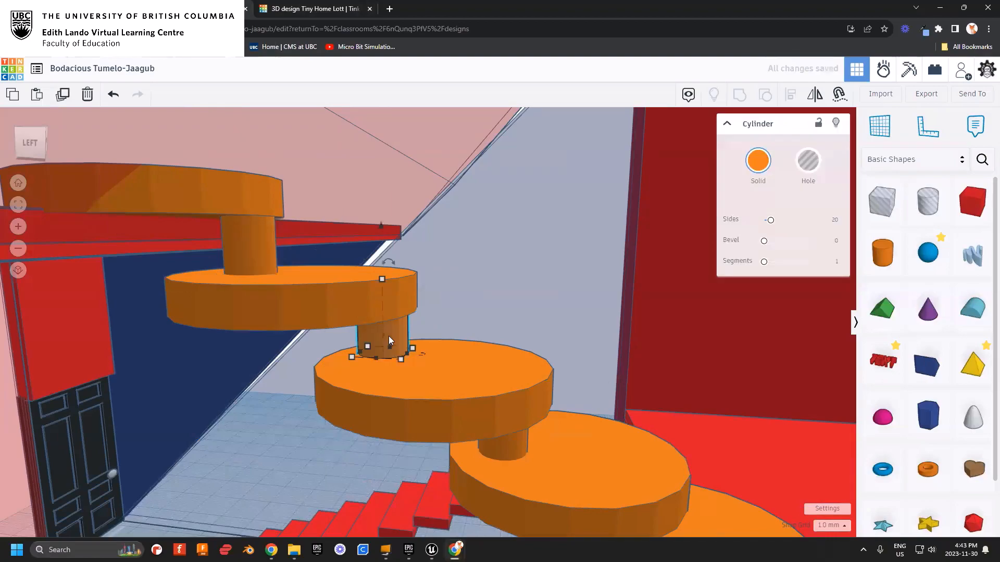
pyautogui.moveTo(380, 226); pyautogui.dragTo(385, 251)
pyautogui.moveTo(508, 446); pyautogui.dragTo(521, 515, button='right')
pyautogui.moveTo(207, 345); pyautogui.dragTo(447, 367, button='right')
pyautogui.moveTo(508, 373); pyautogui.dragTo(613, 423, button='right')
pyautogui.scroll(-5, 503, 396)
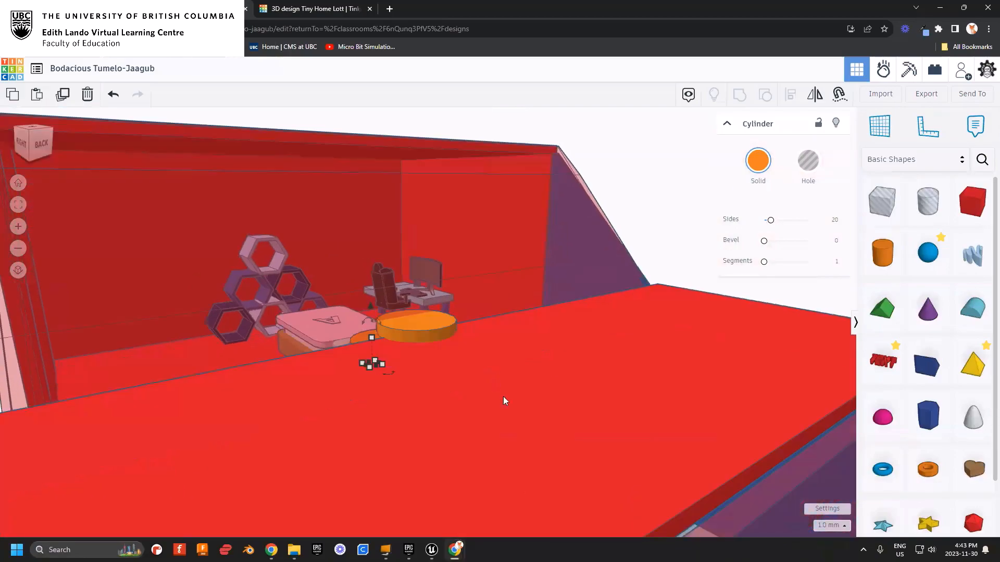
# - Switch to the Tiny Home Lott design and examine the railed disc walkway from the front and side
pyautogui.click(324, 7)
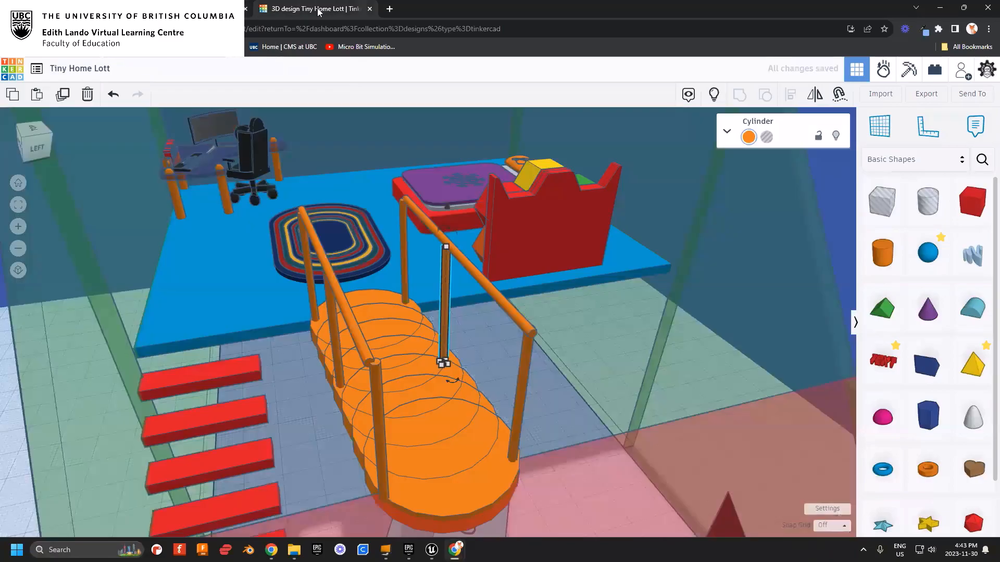
pyautogui.scroll(5, 577, 360)
pyautogui.scroll(-4, 499, 350)
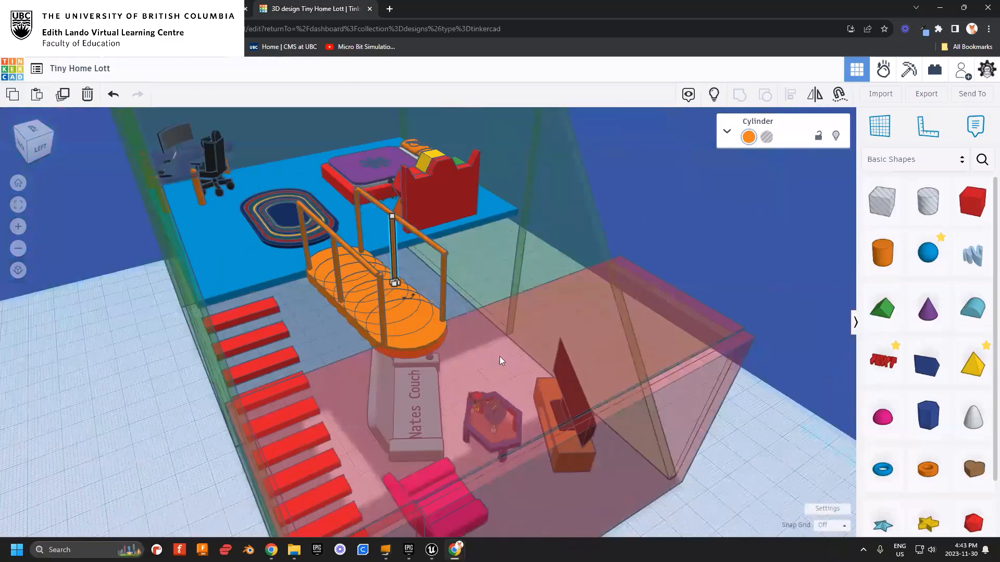
pyautogui.moveTo(527, 370); pyautogui.dragTo(414, 373, button='right')
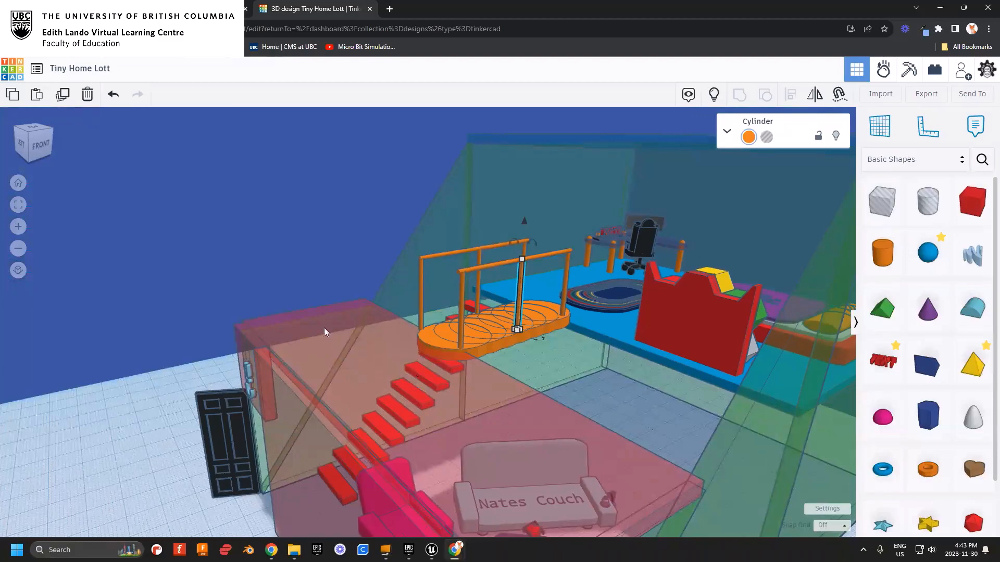
pyautogui.moveTo(332, 344); pyautogui.dragTo(475, 384, button='right')
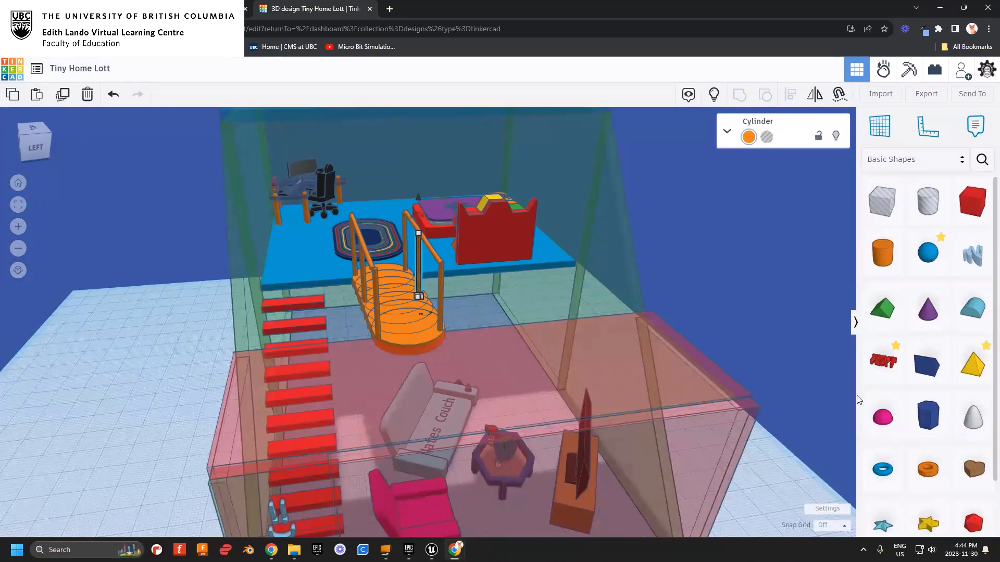
# - Place a paraboloid above the living area near the couch and coffee table
pyautogui.click(978, 427)
pyautogui.click(510, 381)
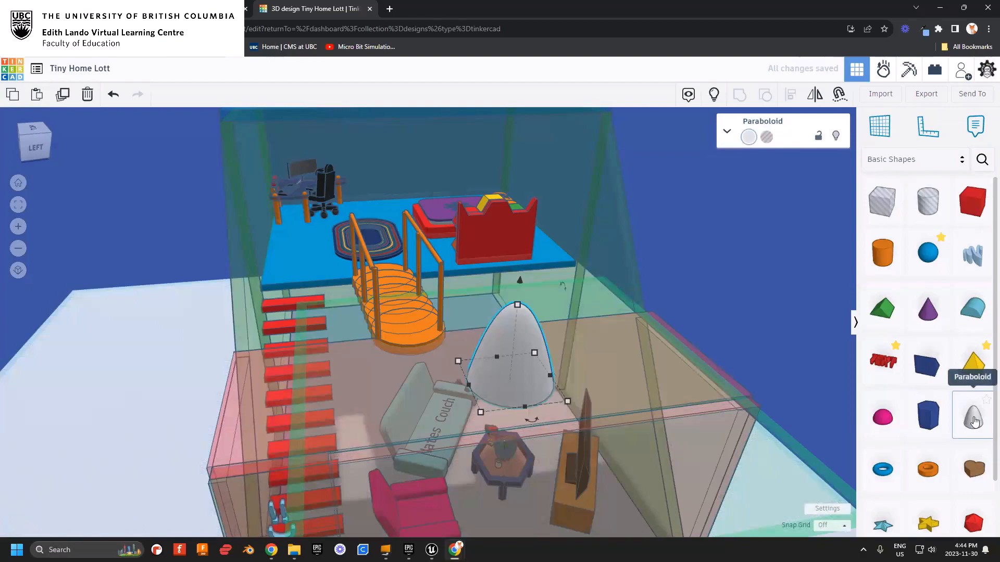
pyautogui.moveTo(445, 357); pyautogui.dragTo(526, 292, button='right')
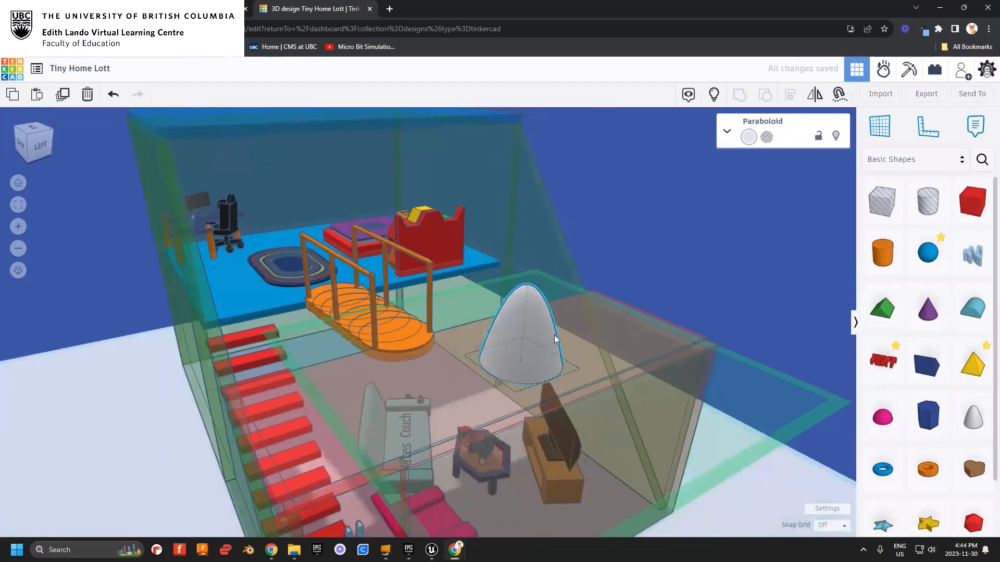
pyautogui.moveTo(554, 335); pyautogui.dragTo(511, 342, button='right')
pyautogui.scroll(4, 532, 365)
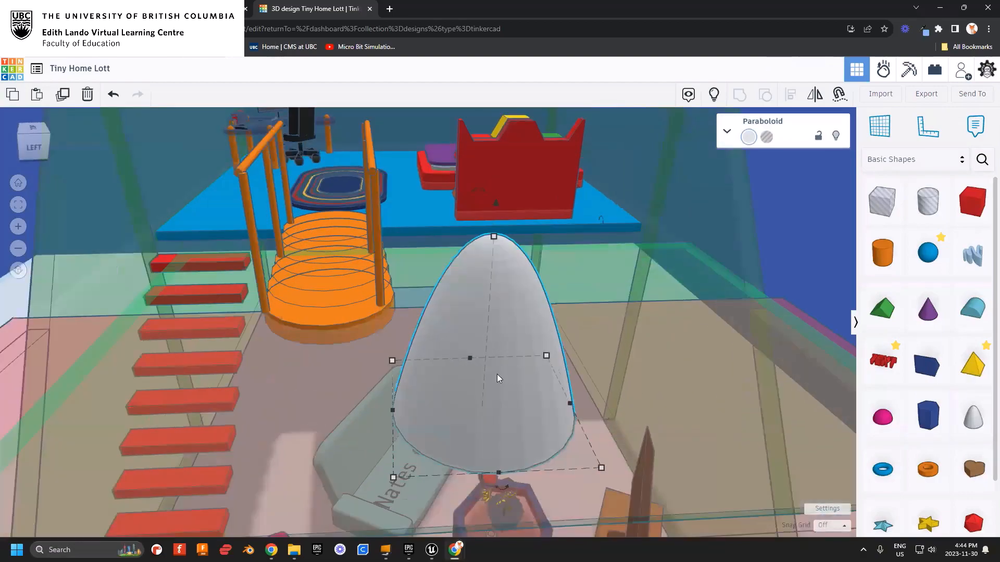
pyautogui.scroll(-3, 497, 379)
# - Widen the paraboloid in both horizontal directions and reduce its height to form a broad, shallow dome
pyautogui.moveTo(539, 396); pyautogui.dragTo(692, 386)
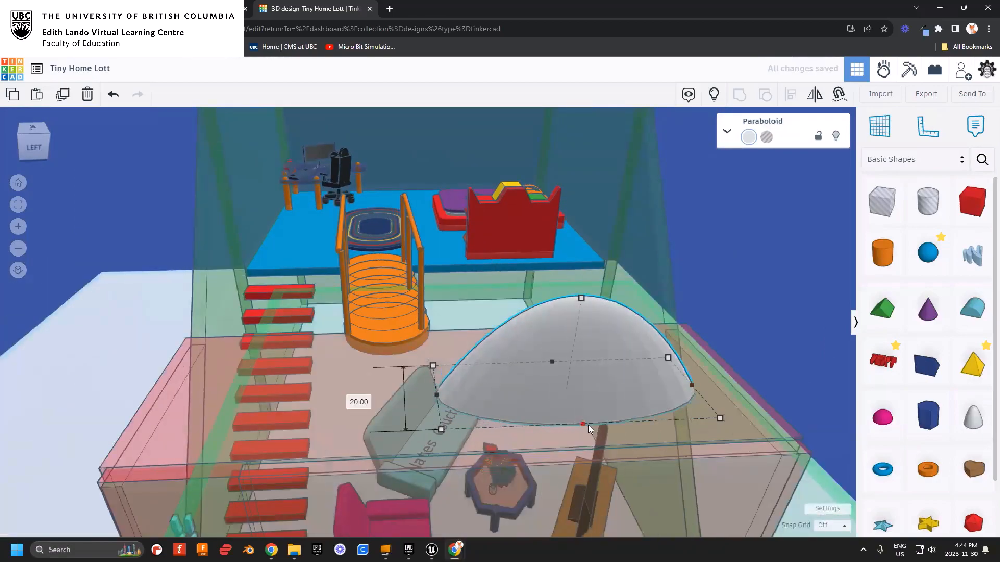
pyautogui.moveTo(584, 425); pyautogui.dragTo(608, 507)
pyautogui.moveTo(521, 432); pyautogui.dragTo(560, 409, button='right')
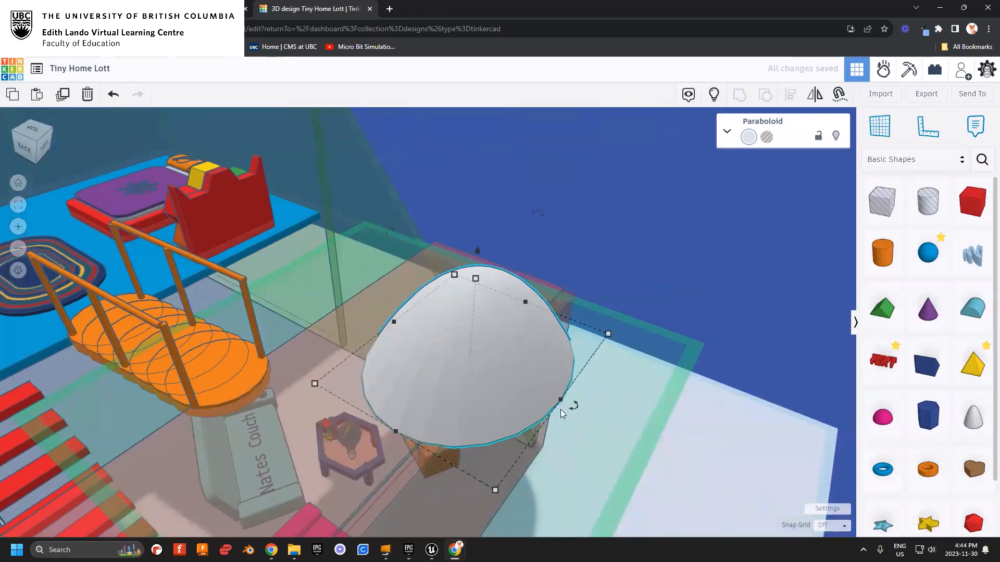
pyautogui.moveTo(560, 401); pyautogui.dragTo(600, 420)
pyautogui.moveTo(475, 411); pyautogui.dragTo(483, 342, button='right')
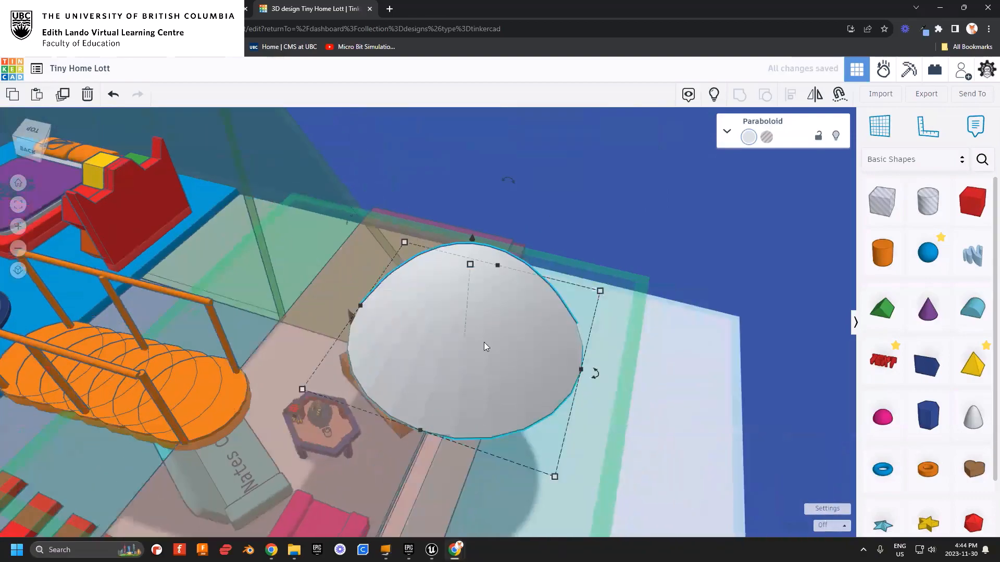
pyautogui.moveTo(466, 264); pyautogui.dragTo(464, 300)
# - Raise the dome by 38.83 and lower it partway back toward the living area
pyautogui.moveTo(504, 352)
pyautogui.mouseDown(button='right')
pyautogui.moveTo(524, 299)
pyautogui.moveTo(502, 347)
pyautogui.mouseUp(button='right')
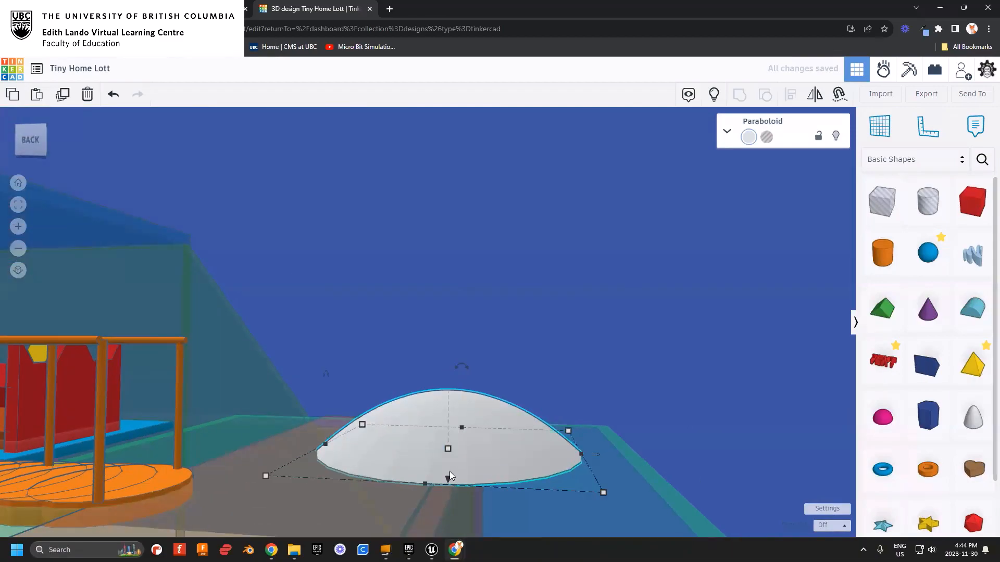
pyautogui.moveTo(448, 477); pyautogui.dragTo(445, 248)
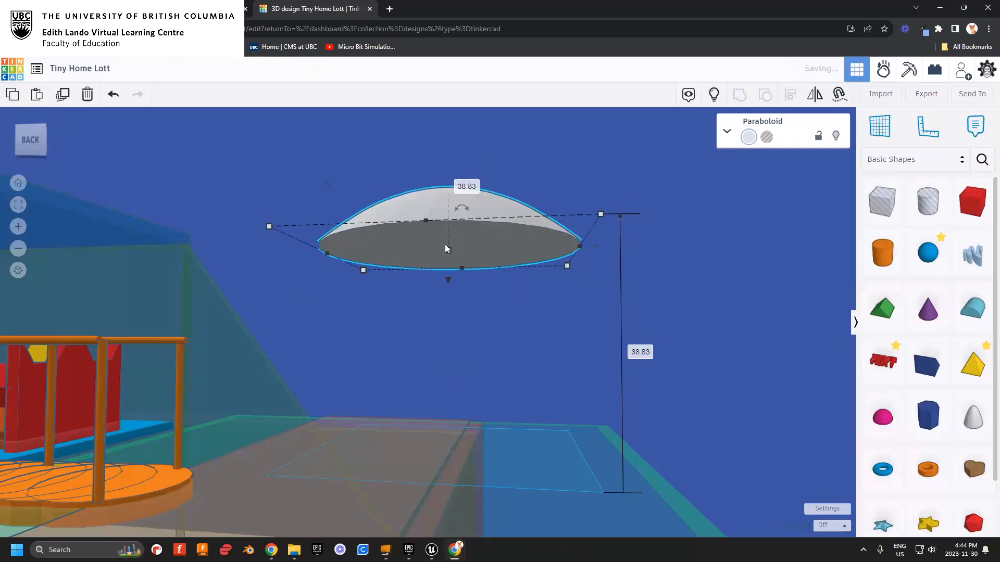
pyautogui.moveTo(445, 282); pyautogui.dragTo(482, 367)
# - Shrink the dome's footprint from one corner to about 48 by 47.49
pyautogui.moveTo(483, 366)
pyautogui.mouseDown(button='right')
pyautogui.moveTo(455, 463)
pyautogui.moveTo(517, 327)
pyautogui.moveTo(448, 399)
pyautogui.moveTo(477, 396)
pyautogui.moveTo(477, 362)
pyautogui.mouseUp(button='right')
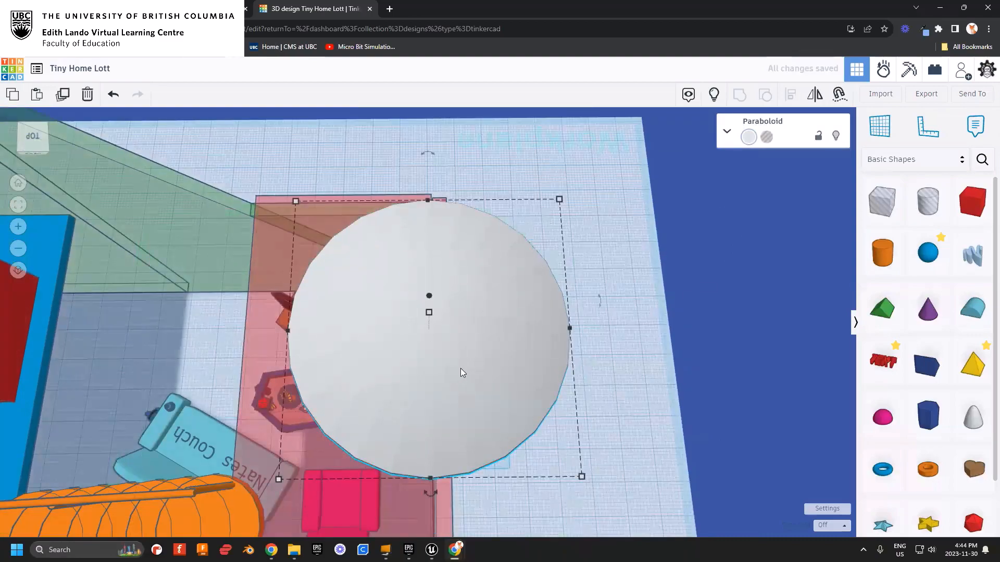
pyautogui.moveTo(464, 373); pyautogui.dragTo(463, 313, button='right')
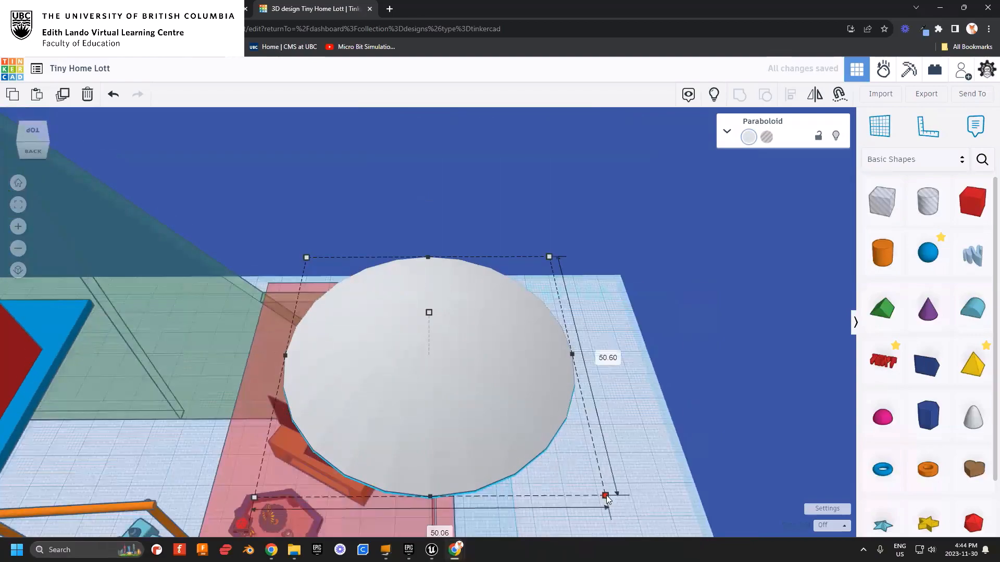
pyautogui.moveTo(606, 498); pyautogui.dragTo(573, 477)
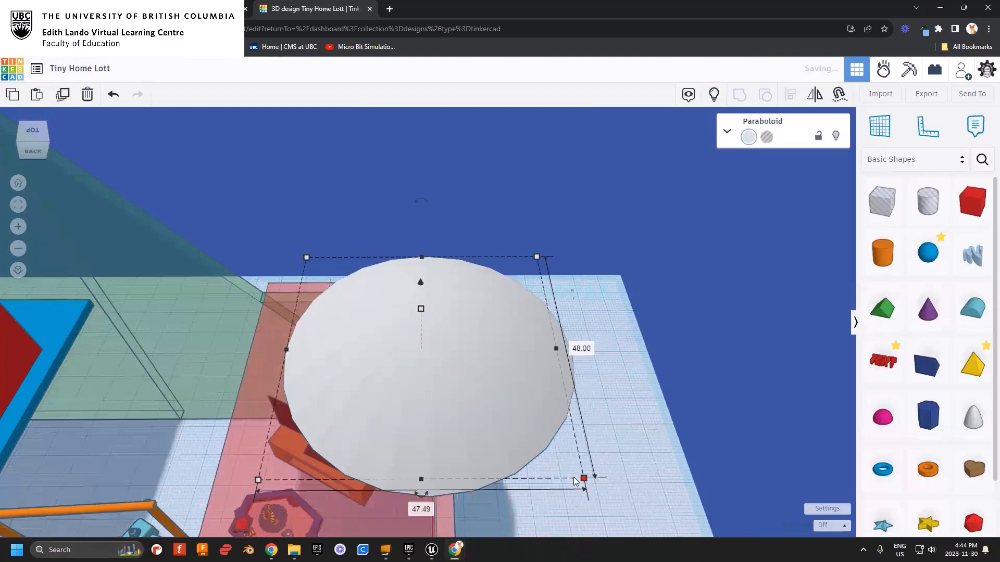
# - Duplicate the flattened paraboloid dome, raise the copy by 14.98 and turn it into a hole
pyautogui.moveTo(520, 425); pyautogui.dragTo(432, 286, button='right')
pyautogui.moveTo(424, 290); pyautogui.dragTo(421, 192)
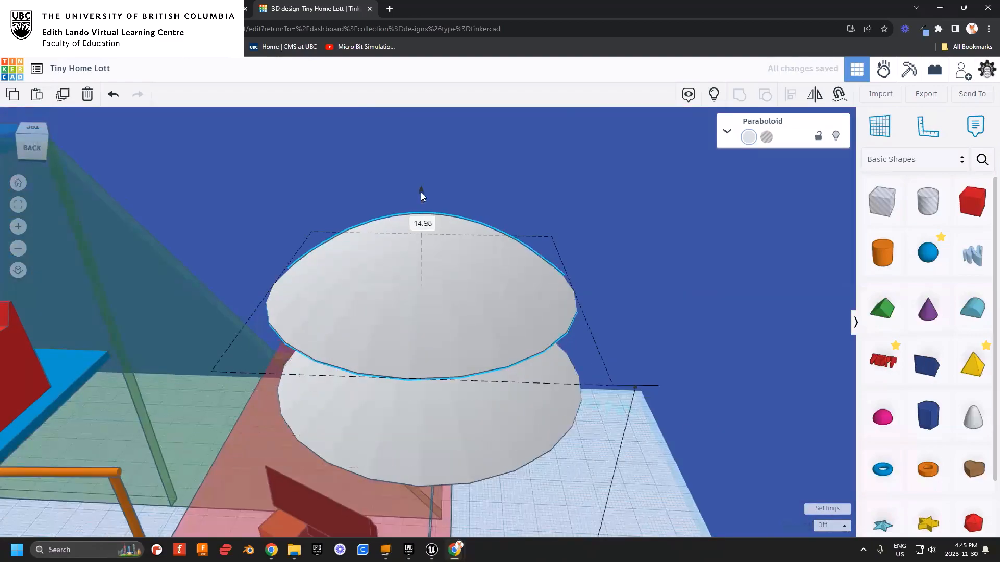
pyautogui.click(768, 138)
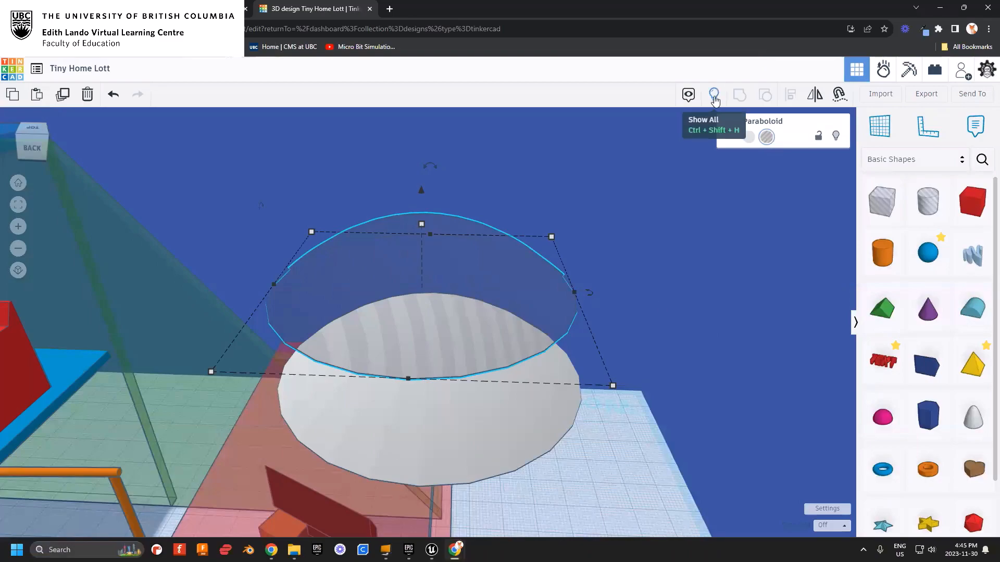
# - Select the solid dome together with the hole dome and align them on their horizontal centres
pyautogui.moveTo(663, 283); pyautogui.dragTo(464, 426, button='right')
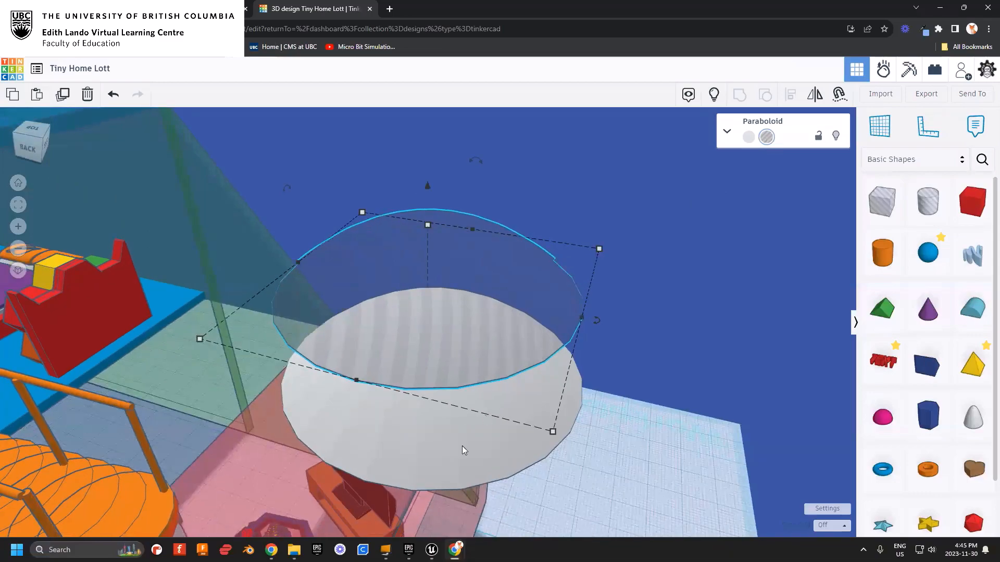
pyautogui.keyDown('shift'); pyautogui.click(450, 439); pyautogui.keyUp('shift')
pyautogui.moveTo(451, 420); pyautogui.dragTo(519, 401, button='right')
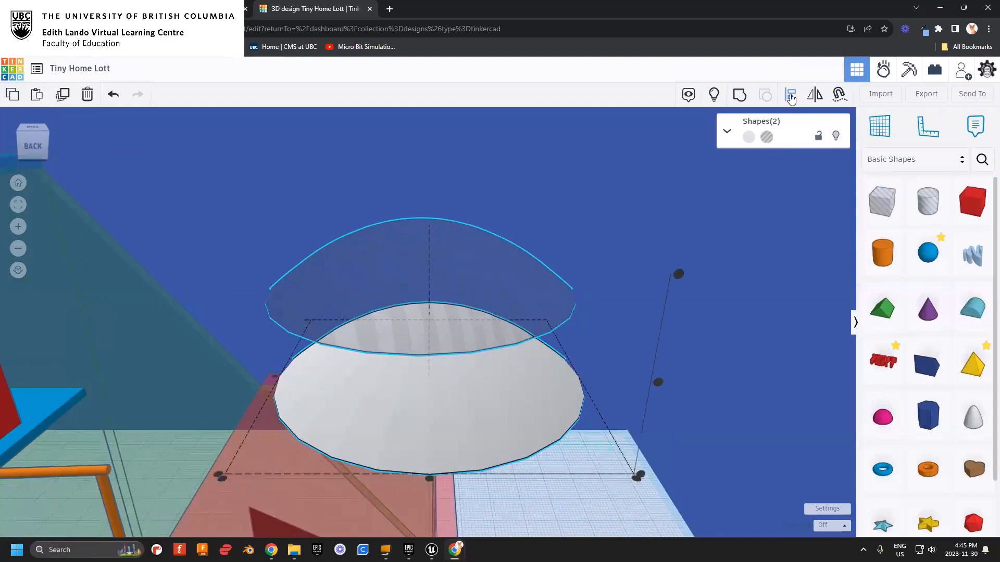
pyautogui.moveTo(662, 270); pyautogui.dragTo(365, 440, button='right')
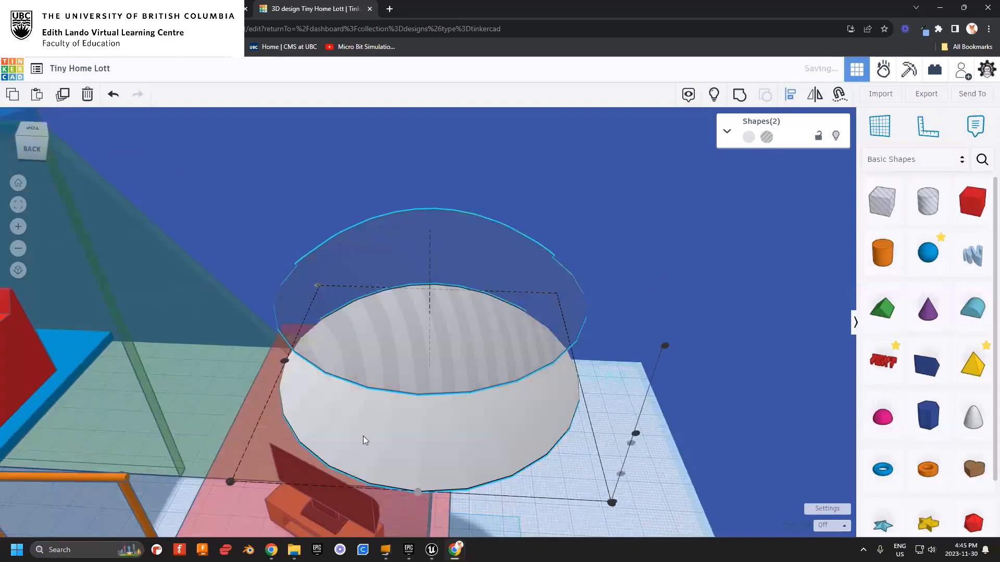
pyautogui.click(284, 363)
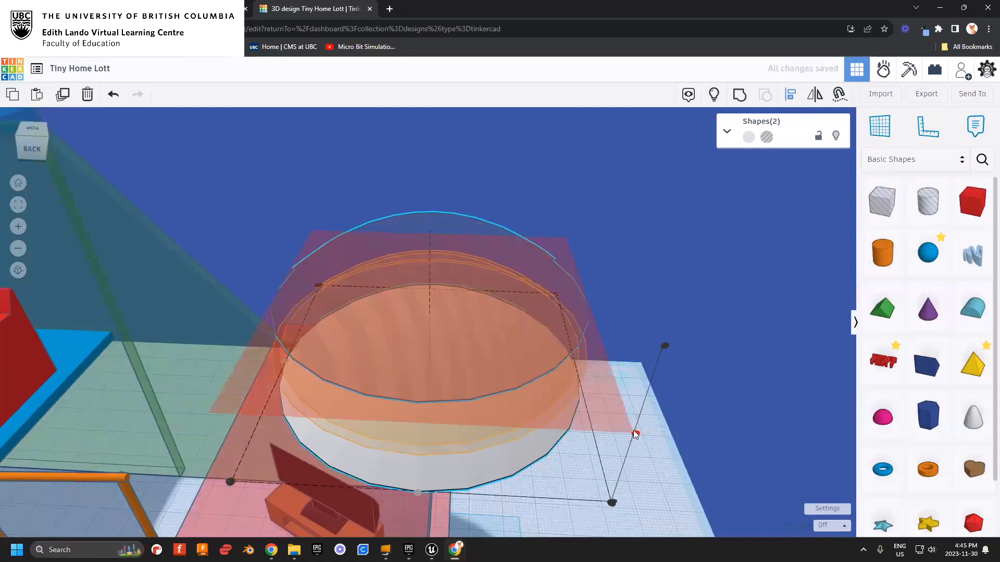
pyautogui.click(613, 503)
# - Move the solid dome vertically by 1.33 into the hole dome and group the two to hollow it out
pyautogui.moveTo(634, 501); pyautogui.dragTo(476, 446, button='right')
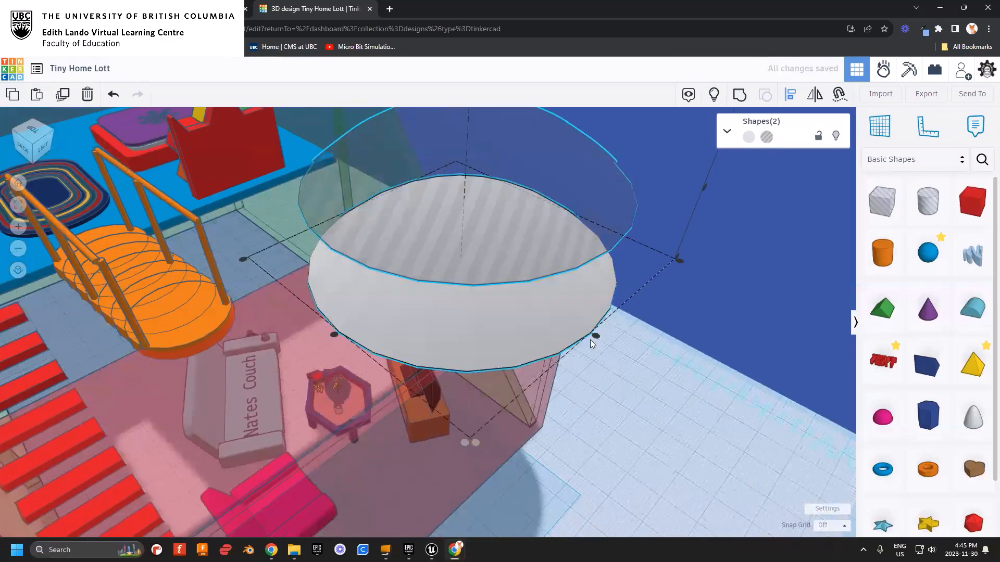
pyautogui.moveTo(475, 386); pyautogui.dragTo(211, 333, button='right')
pyautogui.moveTo(568, 311); pyautogui.dragTo(597, 214, button='right')
pyautogui.moveTo(516, 283); pyautogui.dragTo(426, 259, button='right')
pyautogui.click(522, 200)
pyautogui.click(431, 243)
pyautogui.moveTo(423, 220)
pyautogui.mouseDown()
pyautogui.moveTo(427, 192)
pyautogui.moveTo(428, 217)
pyautogui.mouseUp()
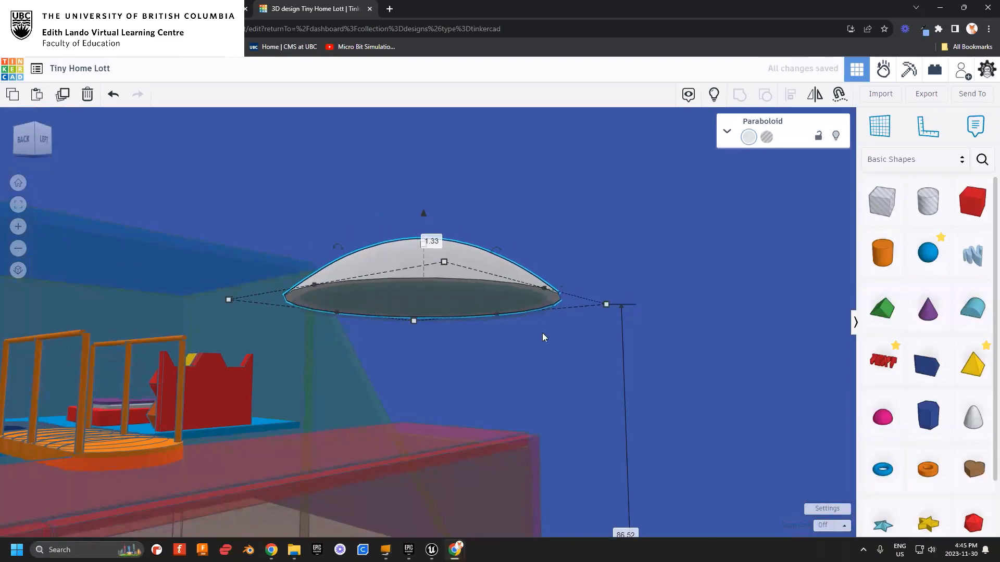
pyautogui.hotkey('ctrl', 'g')
# - Check the hollowed underside of the dome and colour the shape yellow
pyautogui.moveTo(525, 263); pyautogui.dragTo(530, 233, button='right')
pyautogui.moveTo(493, 260); pyautogui.dragTo(391, 411, button='right')
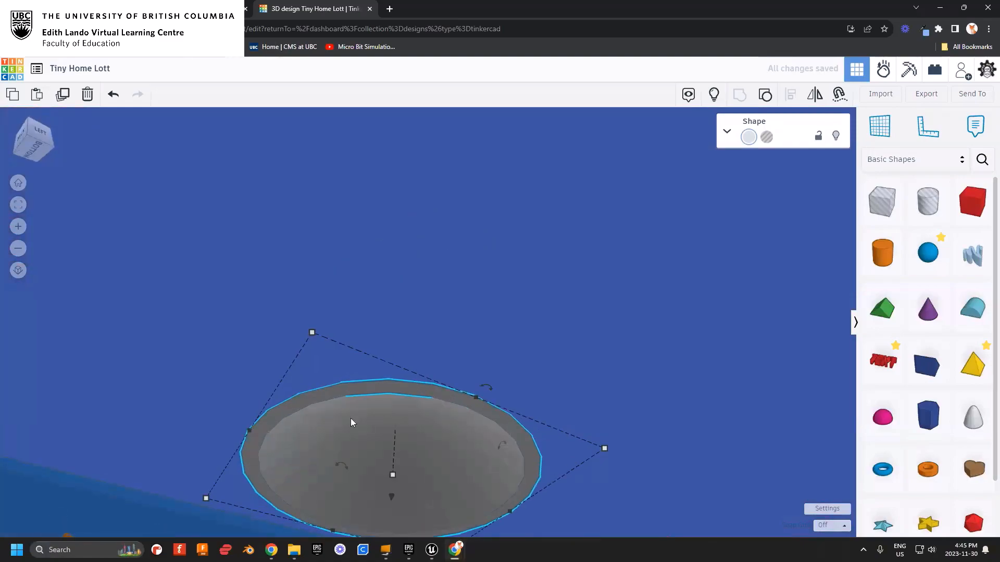
pyautogui.moveTo(359, 463); pyautogui.dragTo(342, 433, button='right')
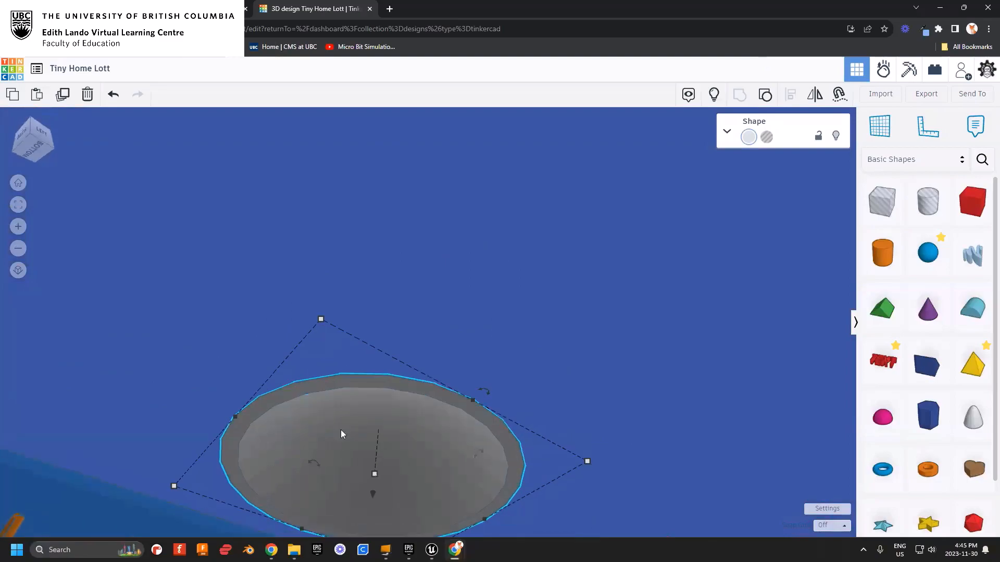
pyautogui.moveTo(423, 440); pyautogui.dragTo(437, 320, button='right')
pyautogui.click(750, 138)
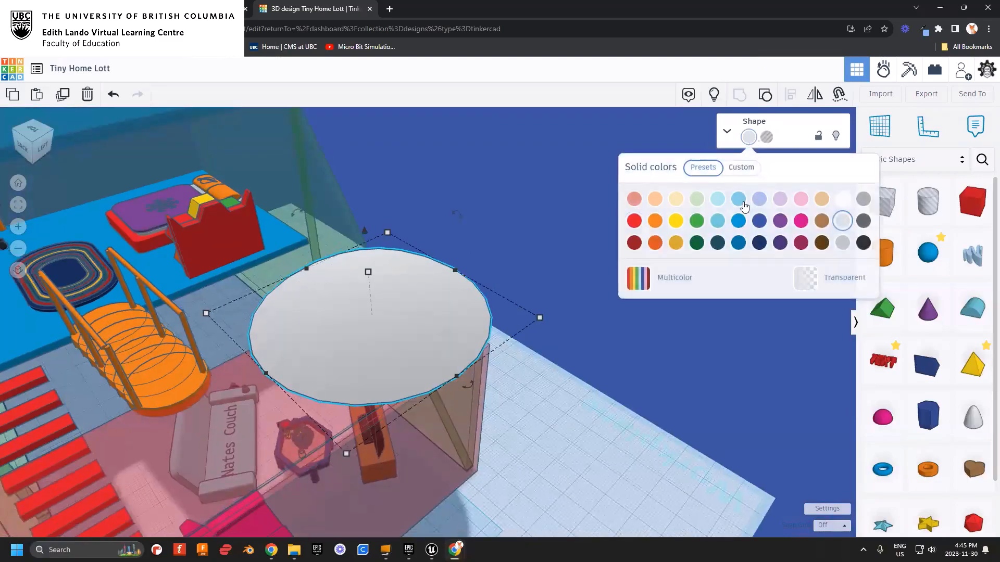
pyautogui.click(669, 226)
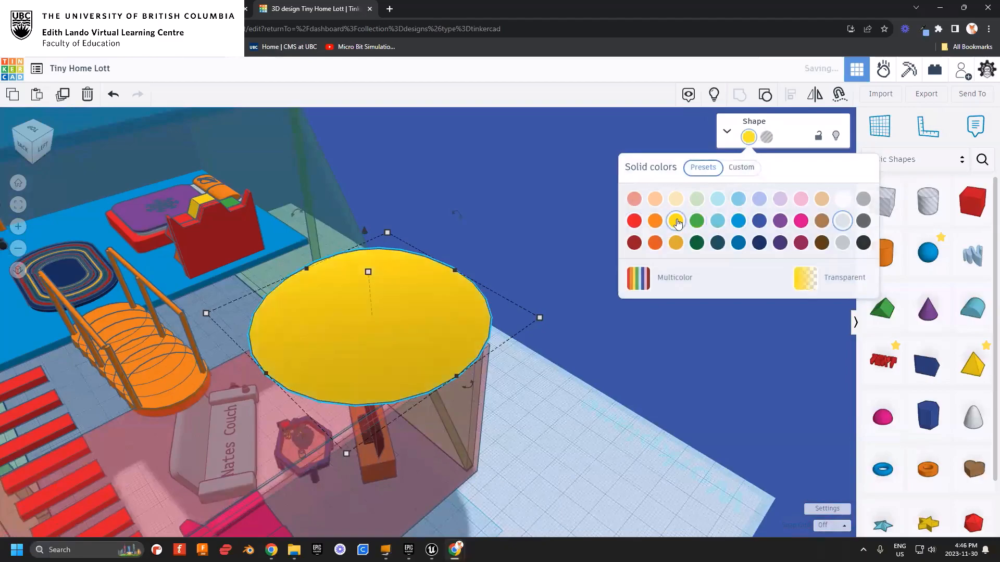
# - Examine the yellow dome from several sides and compare it with the red house and small house designs
pyautogui.moveTo(404, 347); pyautogui.dragTo(498, 372, button='right')
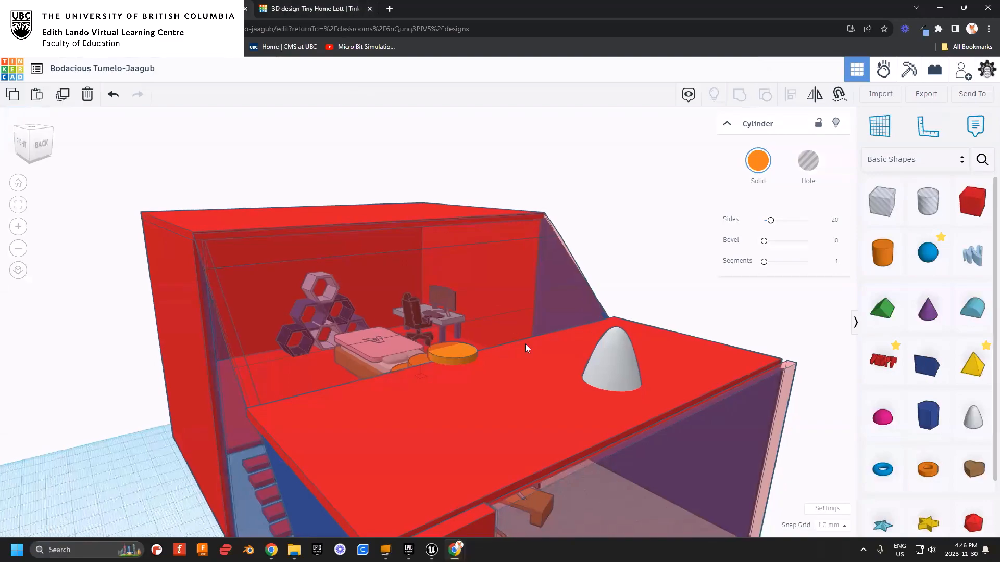
pyautogui.scroll(3, 525, 344)
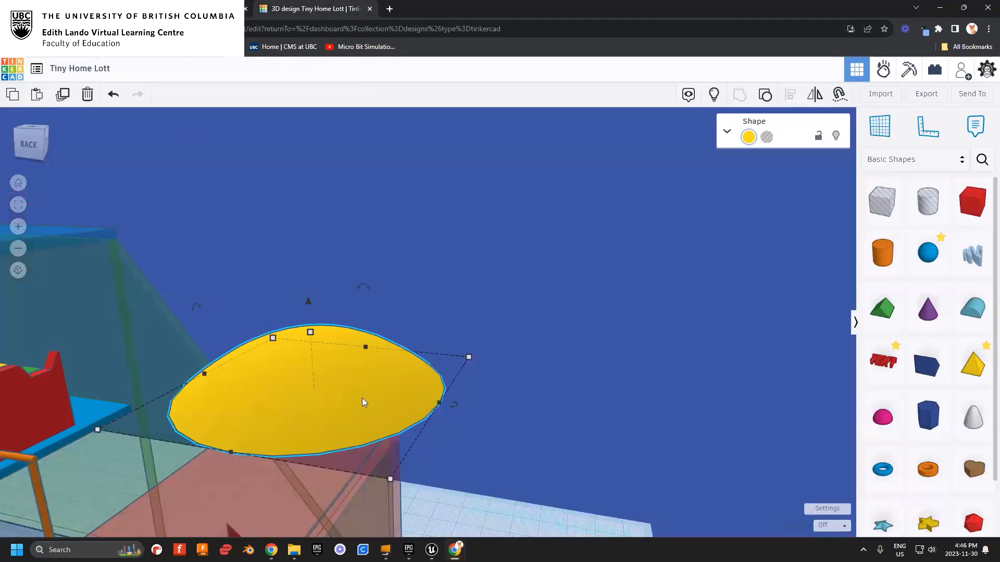
pyautogui.moveTo(370, 402); pyautogui.dragTo(365, 355, button='right')
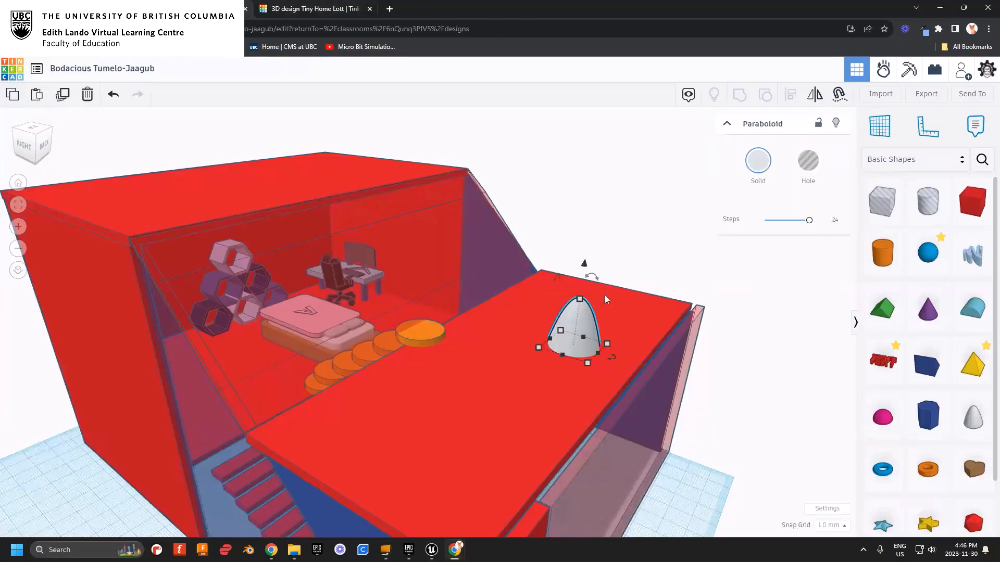
pyautogui.moveTo(581, 380); pyautogui.dragTo(492, 314, button='right')
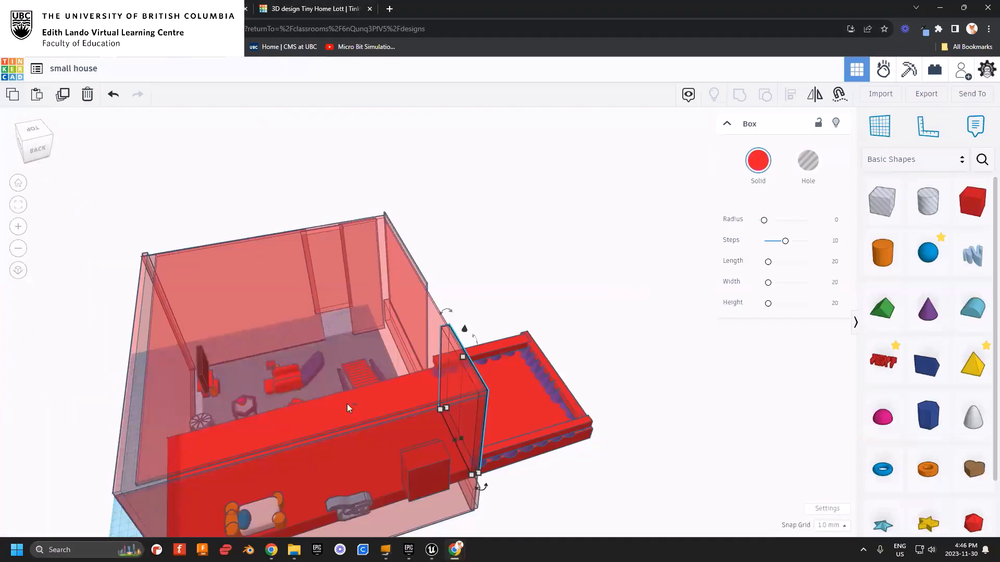
pyautogui.moveTo(347, 405); pyautogui.dragTo(574, 347, button='right')
pyautogui.moveTo(401, 382); pyautogui.dragTo(508, 359, button='right')
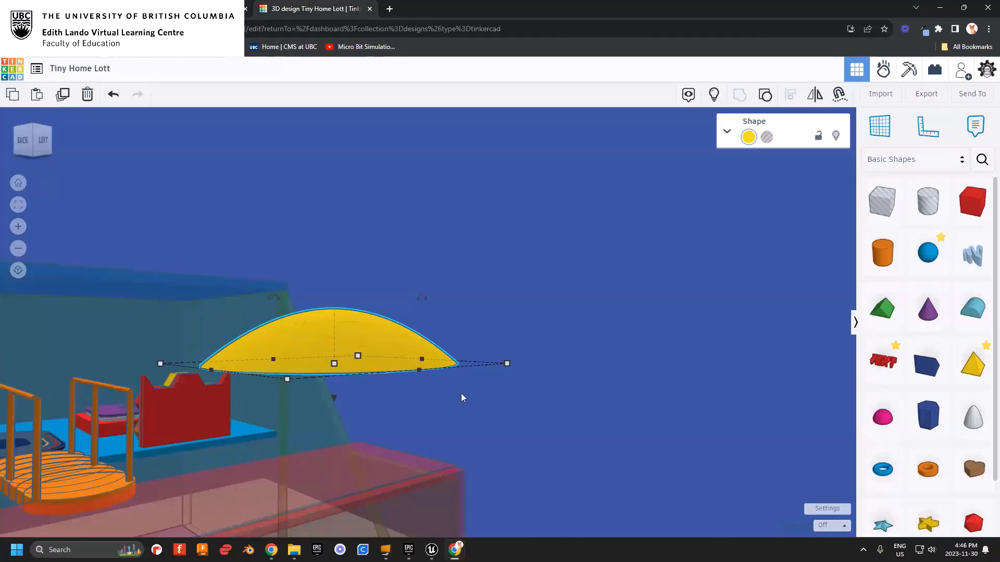
pyautogui.moveTo(461, 398); pyautogui.dragTo(349, 416, button='right')
pyautogui.moveTo(324, 505); pyautogui.dragTo(370, 399, button='right')
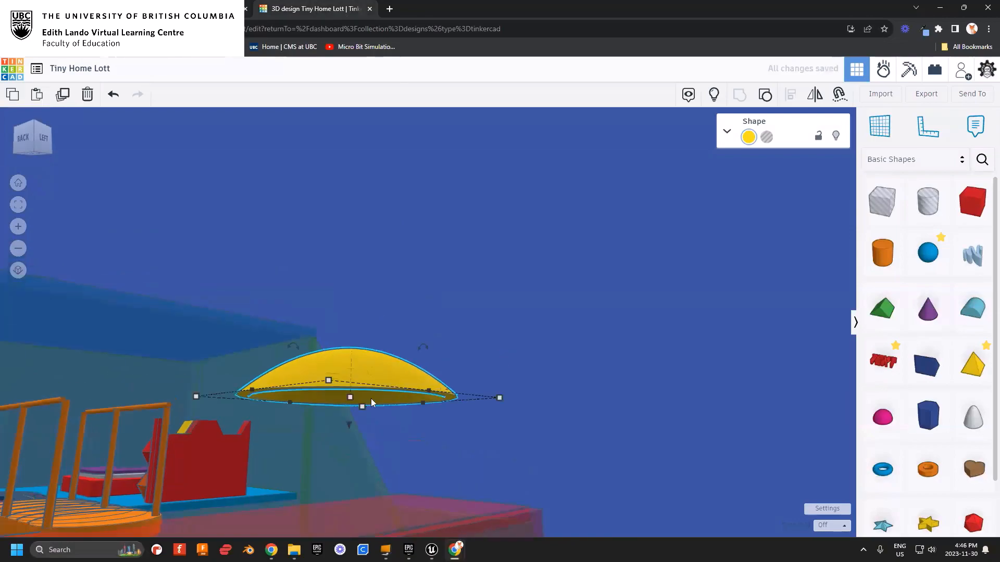
# - Lower the yellow dome toward the living area and shrink its footprint from one corner
pyautogui.moveTo(349, 428); pyautogui.dragTo(354, 494)
pyautogui.moveTo(401, 420); pyautogui.dragTo(494, 337, button='right')
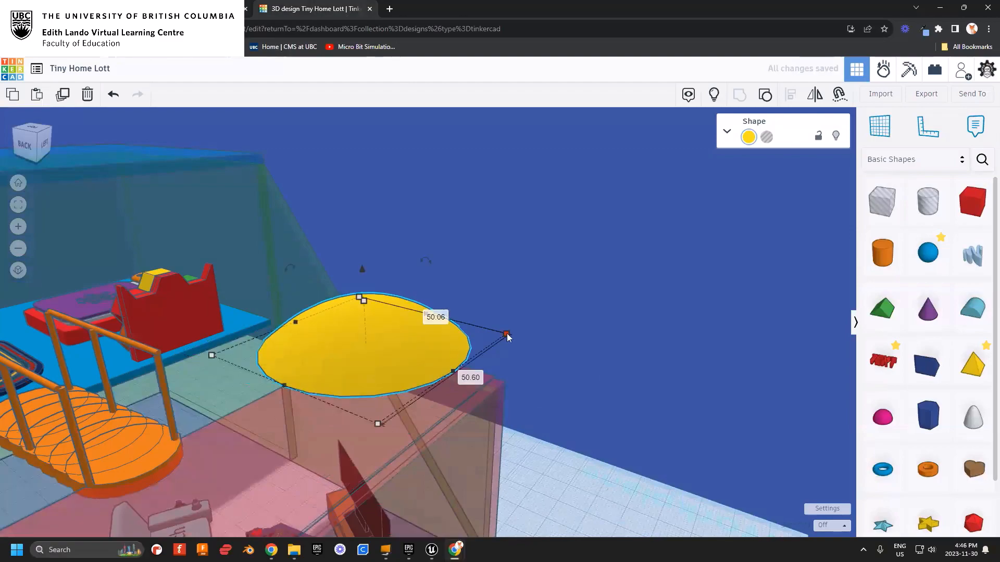
pyautogui.moveTo(507, 334); pyautogui.dragTo(478, 337)
# - Shift the yellow dome slightly over the living area and raise it by 14.80
pyautogui.moveTo(377, 351)
pyautogui.mouseDown()
pyautogui.moveTo(398, 349)
pyautogui.moveTo(395, 358)
pyautogui.mouseUp()
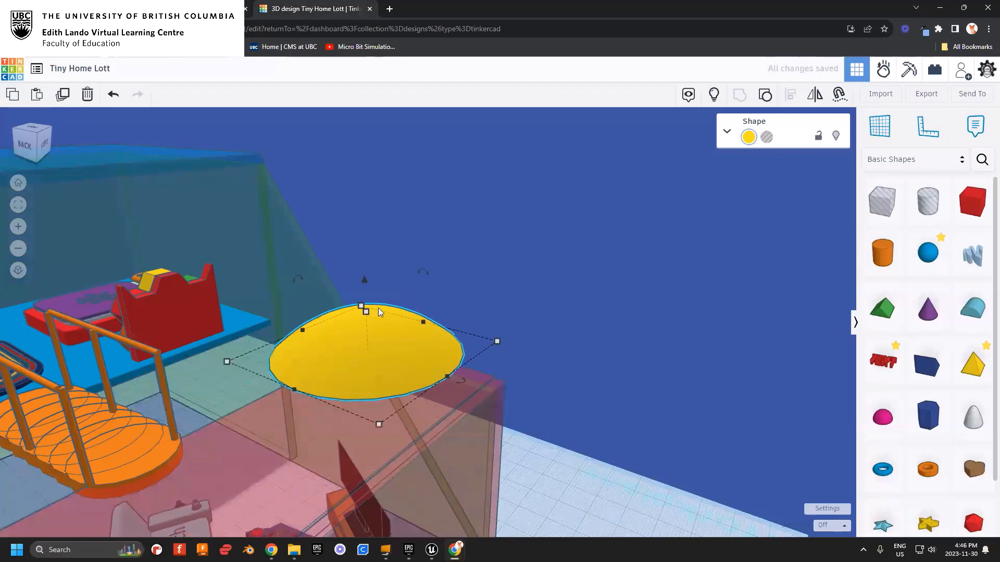
pyautogui.moveTo(366, 279); pyautogui.dragTo(371, 217)
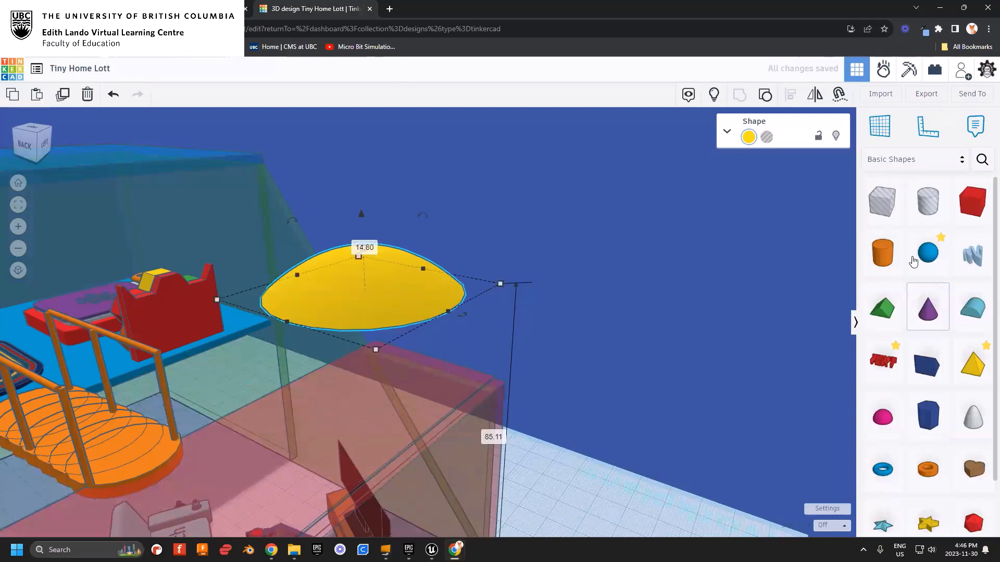
# - Examine the red house with the paraboloid on its roof and switch to the small house design
pyautogui.moveTo(468, 377)
pyautogui.mouseDown(button='right')
pyautogui.moveTo(470, 319)
pyautogui.moveTo(455, 333)
pyautogui.moveTo(462, 306)
pyautogui.moveTo(431, 383)
pyautogui.moveTo(456, 334)
pyautogui.moveTo(447, 376)
pyautogui.mouseUp(button='right')
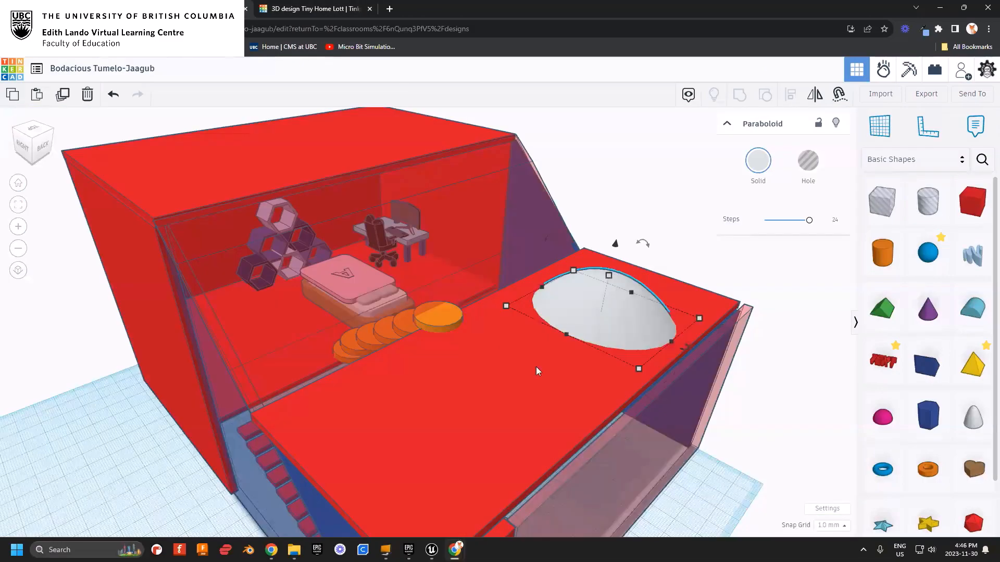
pyautogui.moveTo(536, 367); pyautogui.dragTo(354, 492, button='right')
pyautogui.click(523, 382)
pyautogui.click(429, 405)
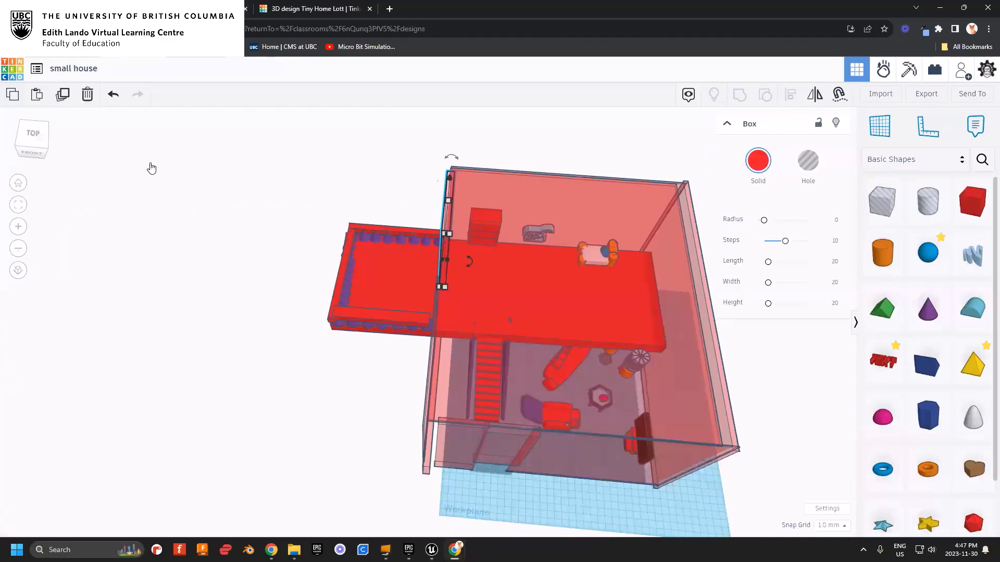
# - Place a paraboloid on the small house's red balcony floor and enlarge its footprint to 82 by 82
pyautogui.moveTo(342, 380); pyautogui.dragTo(434, 368, button='right')
pyautogui.scroll(3, 431, 374)
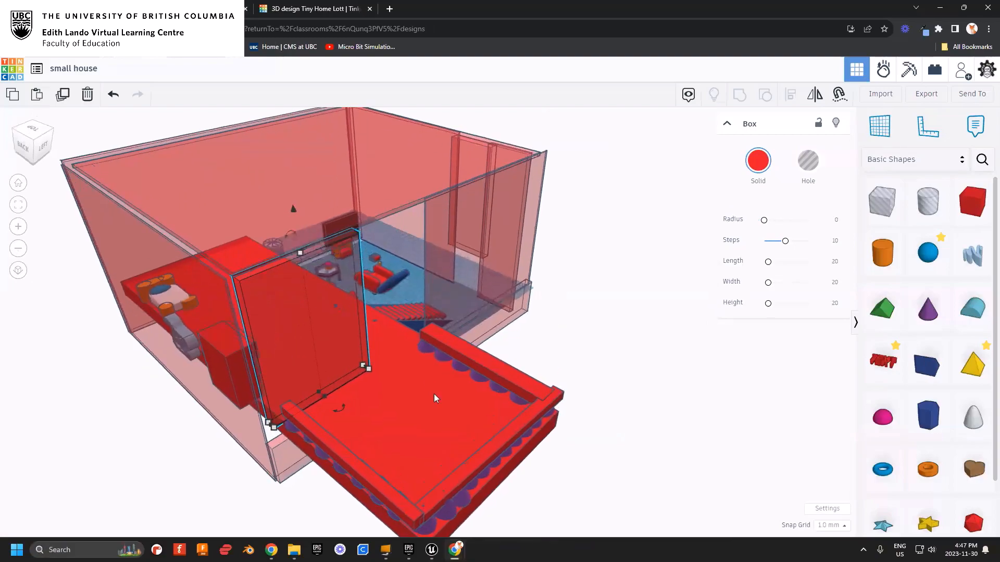
pyautogui.scroll(2, 437, 398)
pyautogui.moveTo(975, 419); pyautogui.dragTo(553, 415)
pyautogui.scroll(2, 401, 432)
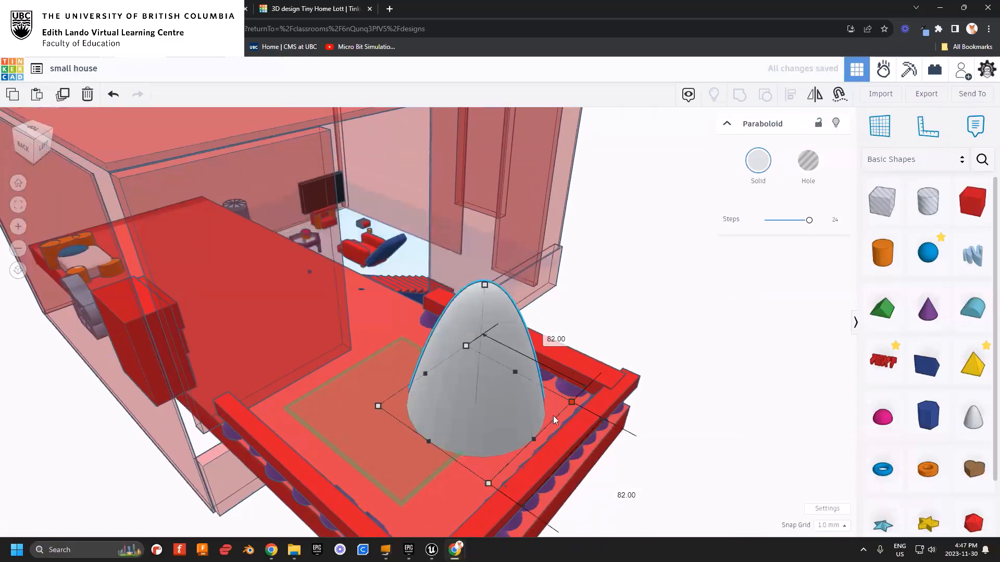
# - Flatten the balcony paraboloid into a shallow dome and move it by 22 and -24 across the floor
pyautogui.moveTo(483, 286); pyautogui.dragTo(467, 380)
pyautogui.moveTo(466, 380); pyautogui.dragTo(479, 406, button='right')
pyautogui.moveTo(479, 406); pyautogui.dragTo(421, 432)
pyautogui.scroll(3, 389, 438)
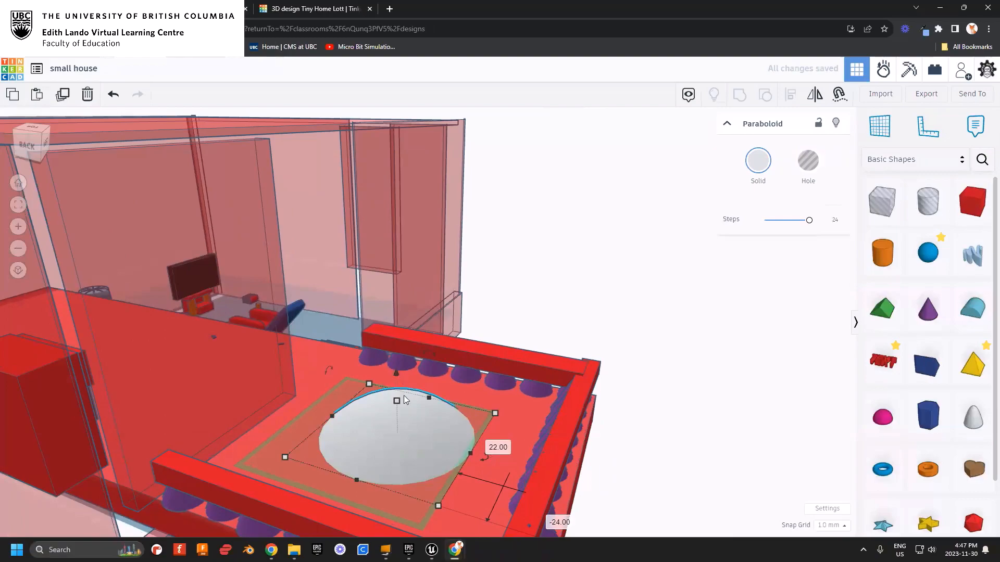
pyautogui.click(453, 378)
pyautogui.click(370, 433)
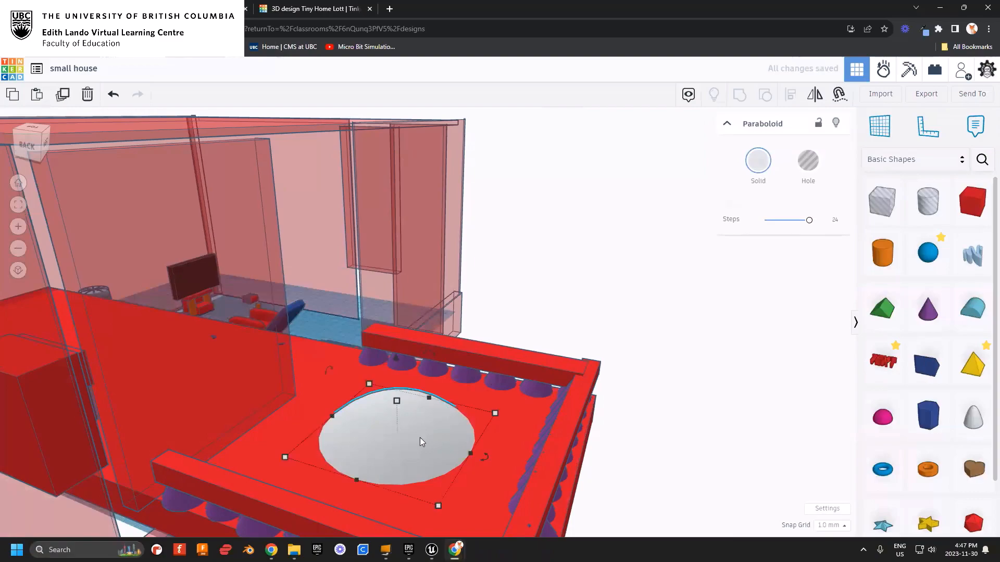
pyautogui.hotkey('ctrl', 'd')
pyautogui.moveTo(398, 359); pyautogui.dragTo(385, 233)
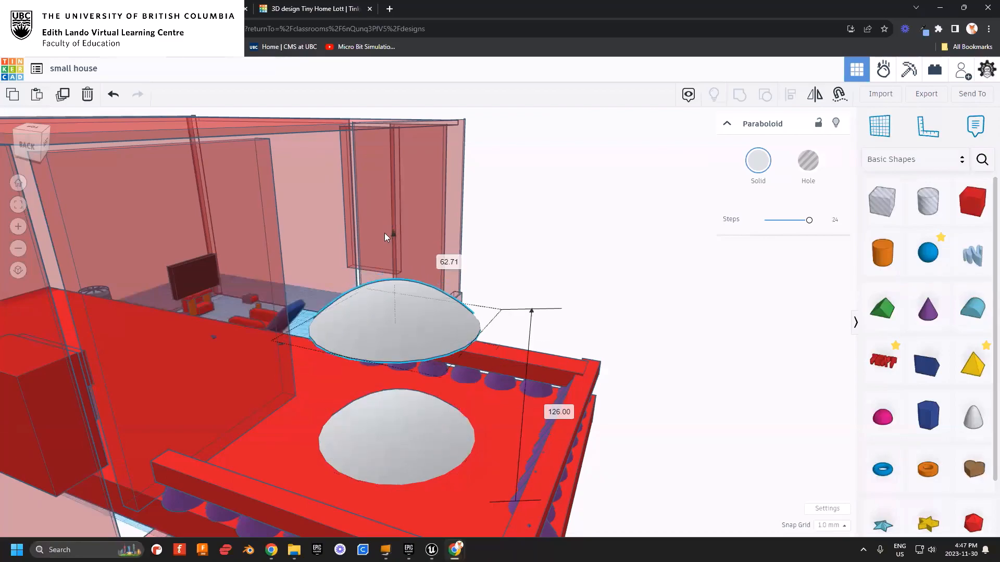
pyautogui.click(808, 161)
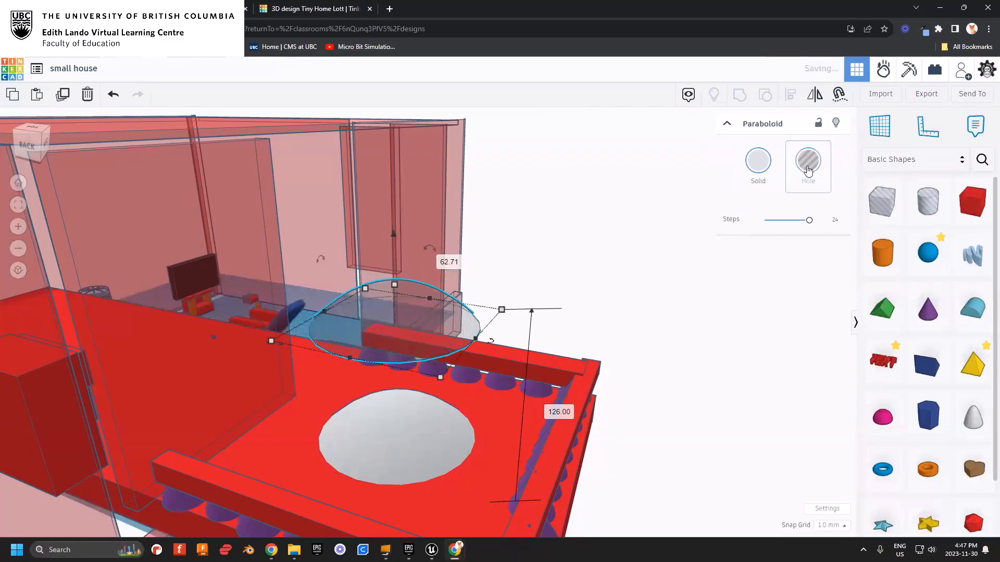
pyautogui.moveTo(404, 342)
pyautogui.mouseDown(button='right')
pyautogui.moveTo(401, 355)
pyautogui.moveTo(412, 355)
pyautogui.mouseUp(button='right')
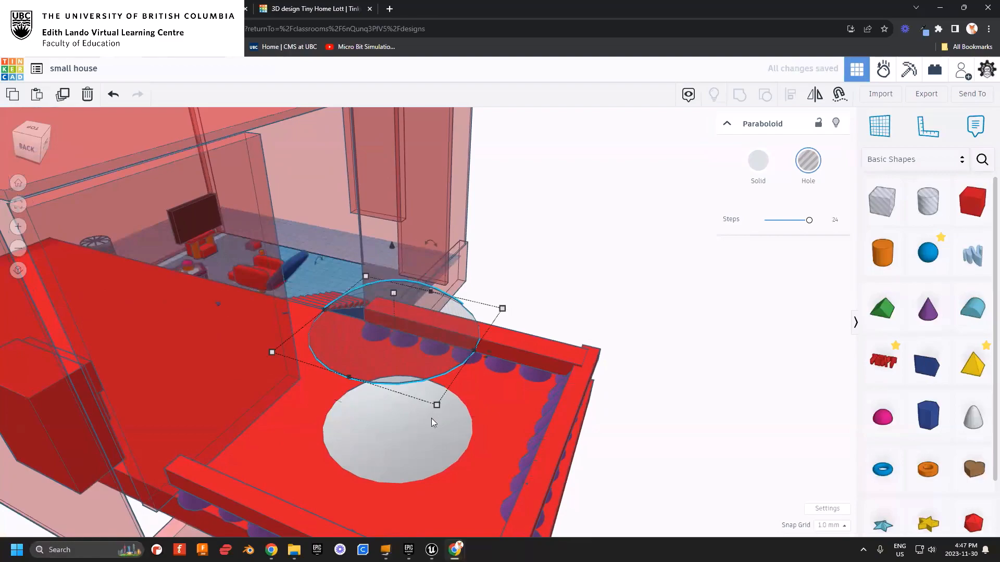
pyautogui.moveTo(438, 411); pyautogui.dragTo(422, 394)
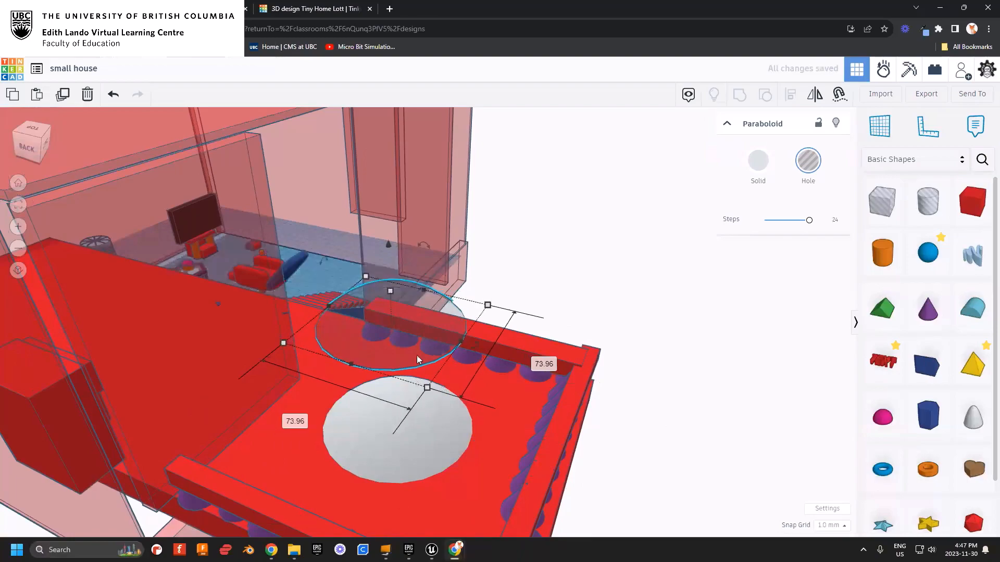
pyautogui.press('Delete')
# - Duplicate the balcony dome, raise the copy by 50.71 and turn it into a hole
pyautogui.click(407, 453)
pyautogui.hotkey('ctrl', 'd')
pyautogui.moveTo(396, 358); pyautogui.dragTo(394, 267)
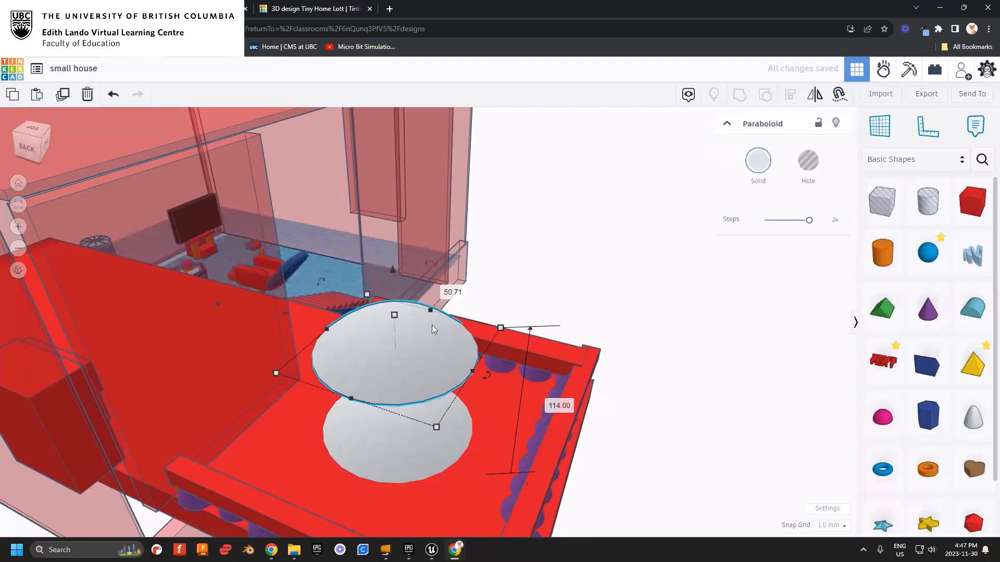
pyautogui.click(809, 167)
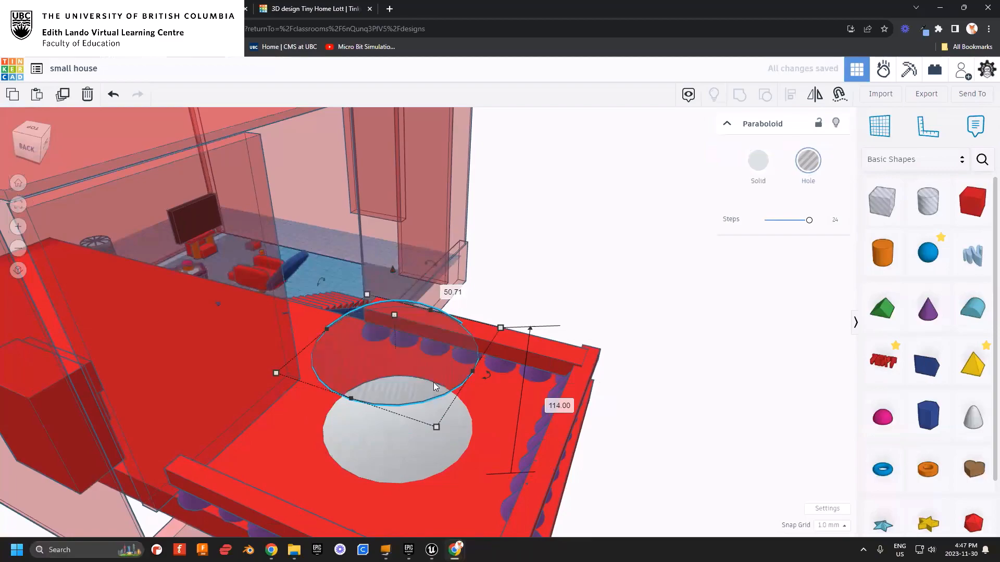
# - Scale the hole dome down proportionally so that it is slightly smaller than the solid dome below
pyautogui.keyDown('shift'); pyautogui.moveTo(436, 428); pyautogui.dragTo(426, 410); pyautogui.keyUp('shift')
pyautogui.moveTo(417, 433); pyautogui.dragTo(405, 349, button='right')
pyautogui.moveTo(417, 397); pyautogui.dragTo(411, 446, button='right')
# - Select the solid dome and the hole dome together and move both off the balcony into the empty space beside it
pyautogui.click(415, 420)
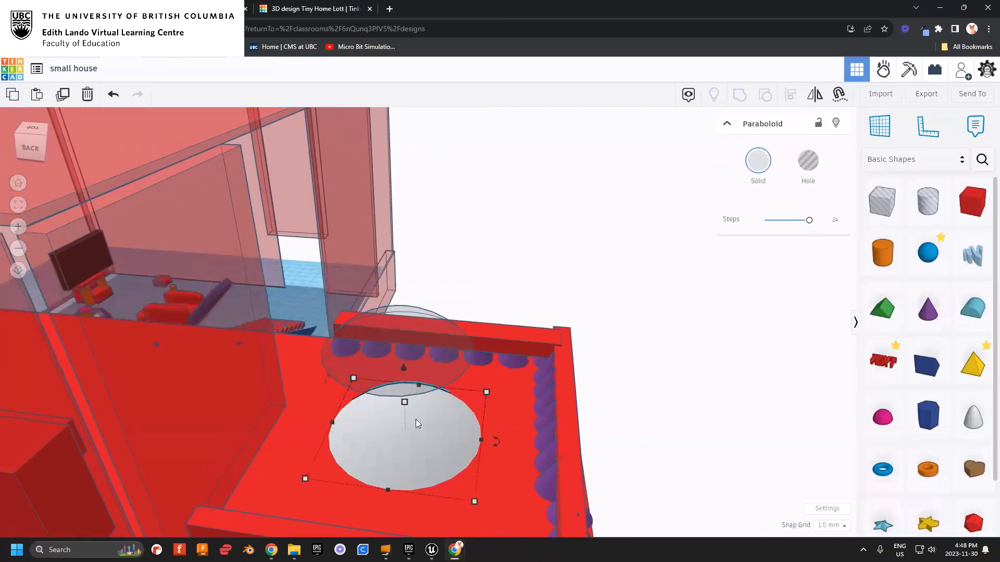
pyautogui.keyDown('shift'); pyautogui.click(431, 370); pyautogui.keyUp('shift')
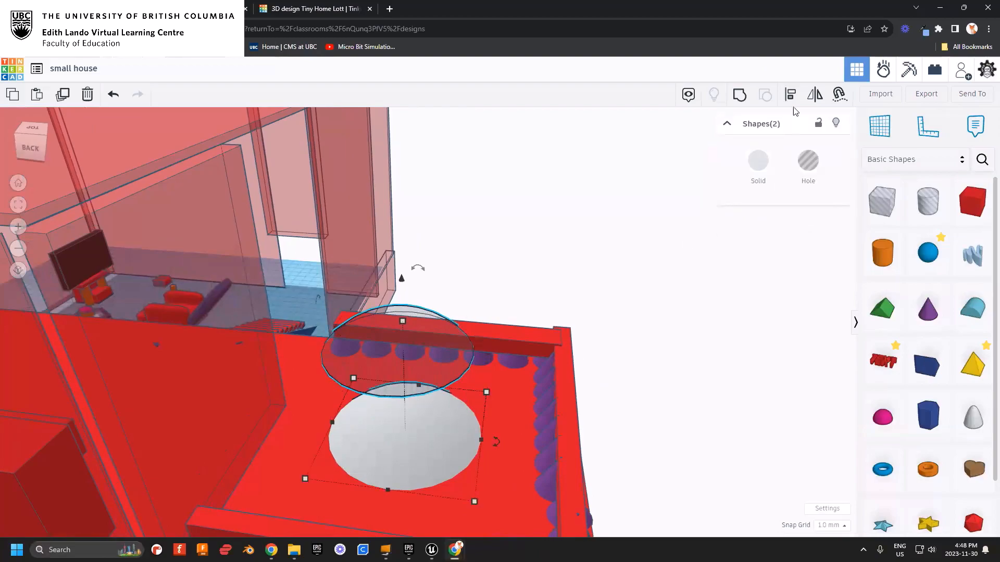
pyautogui.moveTo(560, 342); pyautogui.dragTo(341, 323, button='right')
pyautogui.moveTo(376, 324); pyautogui.dragTo(773, 384)
pyautogui.moveTo(710, 404); pyautogui.dragTo(415, 406, button='middle')
pyautogui.moveTo(415, 405)
pyautogui.mouseDown(button='right')
pyautogui.moveTo(454, 401)
pyautogui.moveTo(402, 405)
pyautogui.mouseUp(button='right')
pyautogui.moveTo(402, 404); pyautogui.dragTo(312, 211)
pyautogui.moveTo(377, 281); pyautogui.dragTo(867, 183, button='right')
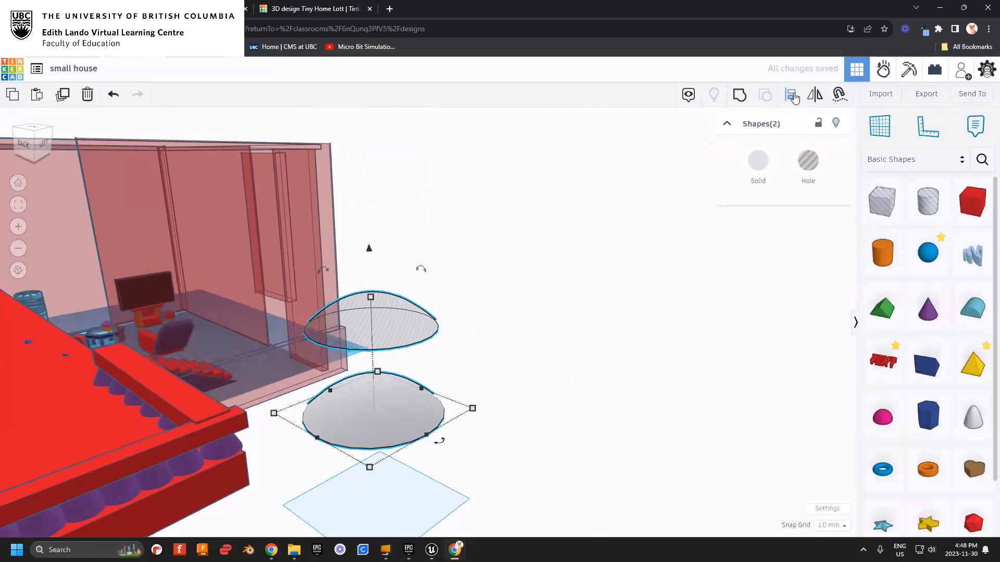
# - Align the hole dome and the solid dome so that their centres share one vertical axis
pyautogui.moveTo(303, 477); pyautogui.dragTo(321, 464, button='right')
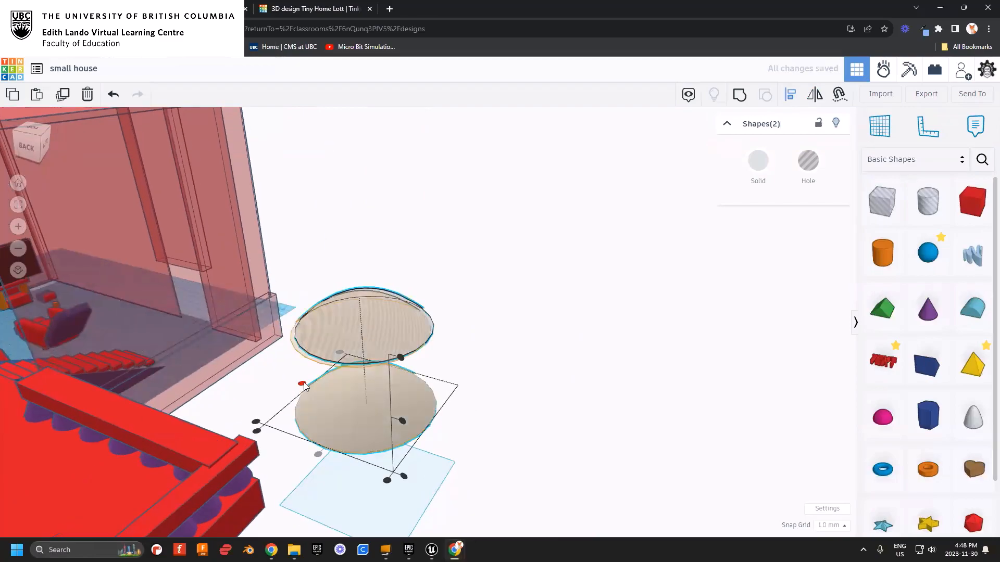
pyautogui.click(513, 384)
pyautogui.moveTo(514, 384); pyautogui.dragTo(378, 335, button='right')
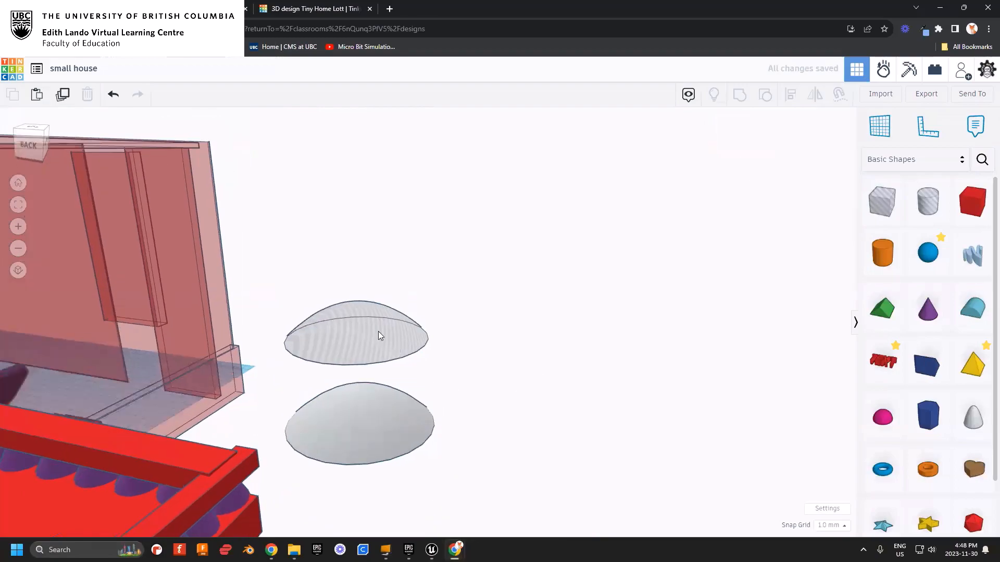
pyautogui.click(378, 336)
pyautogui.click(385, 442)
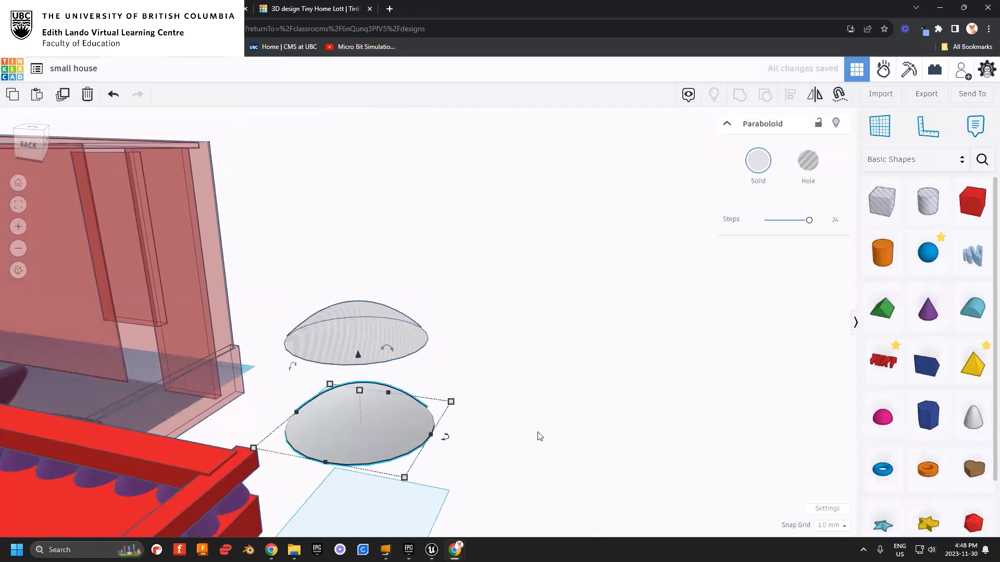
pyautogui.click(372, 333)
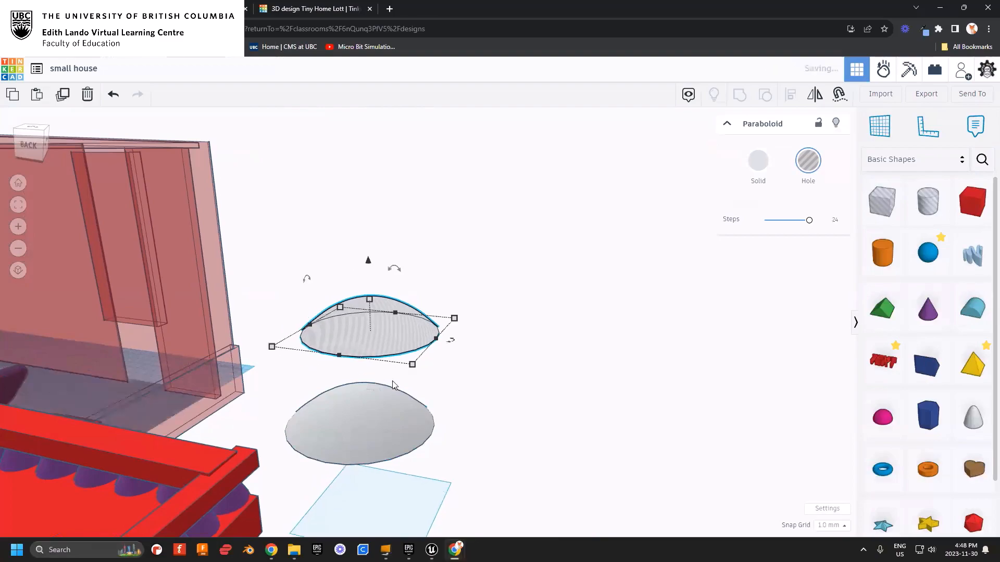
pyautogui.keyDown('shift'); pyautogui.click(370, 417); pyautogui.keyUp('shift')
pyautogui.click(790, 94)
pyautogui.moveTo(431, 342); pyautogui.dragTo(351, 452, button='right')
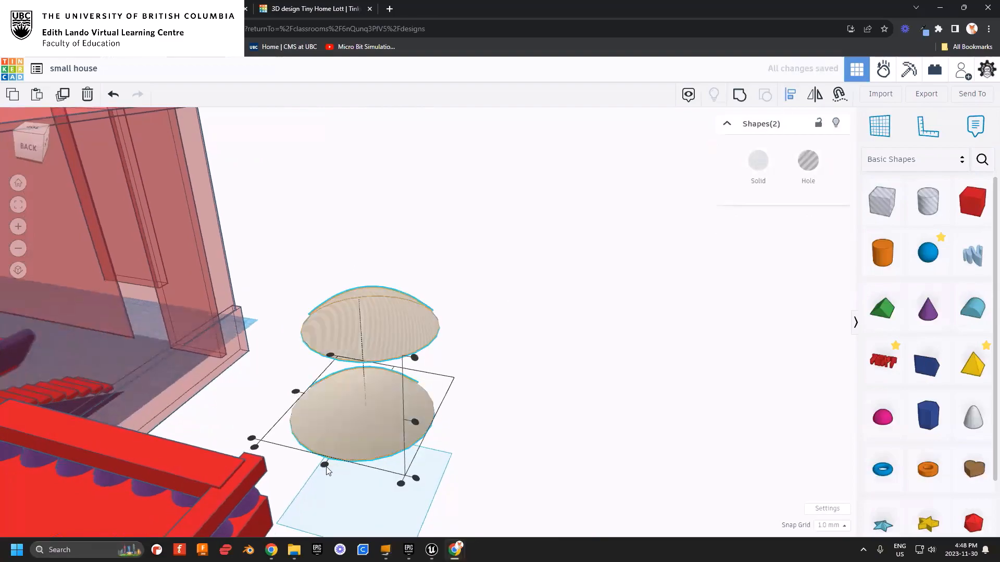
pyautogui.click(295, 394)
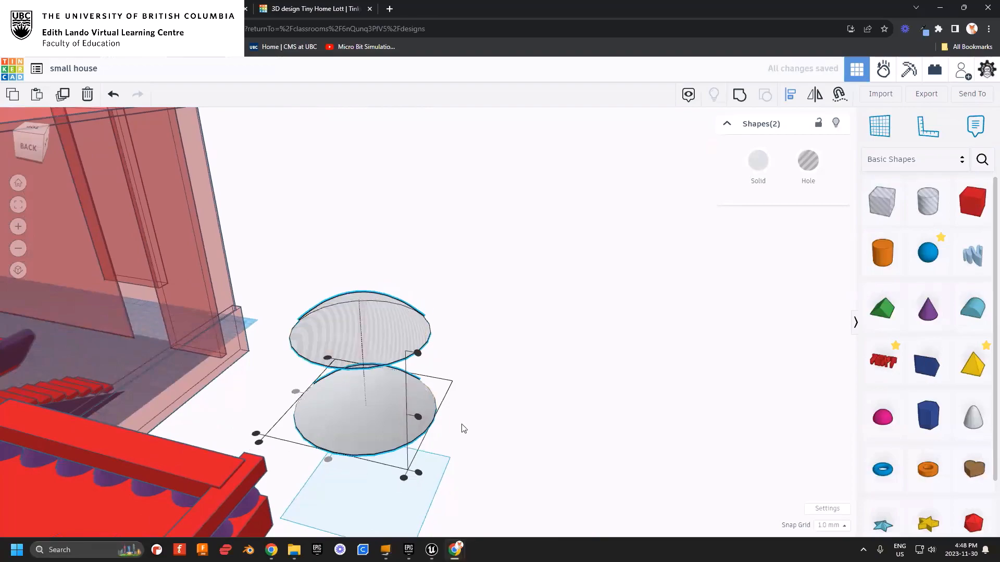
pyautogui.click(464, 427)
# - Raise the solid dome over the hole dome so that the hole cuts out its underside and leaves a thin shell
pyautogui.moveTo(480, 380); pyautogui.dragTo(502, 307, button='right')
pyautogui.click(340, 334)
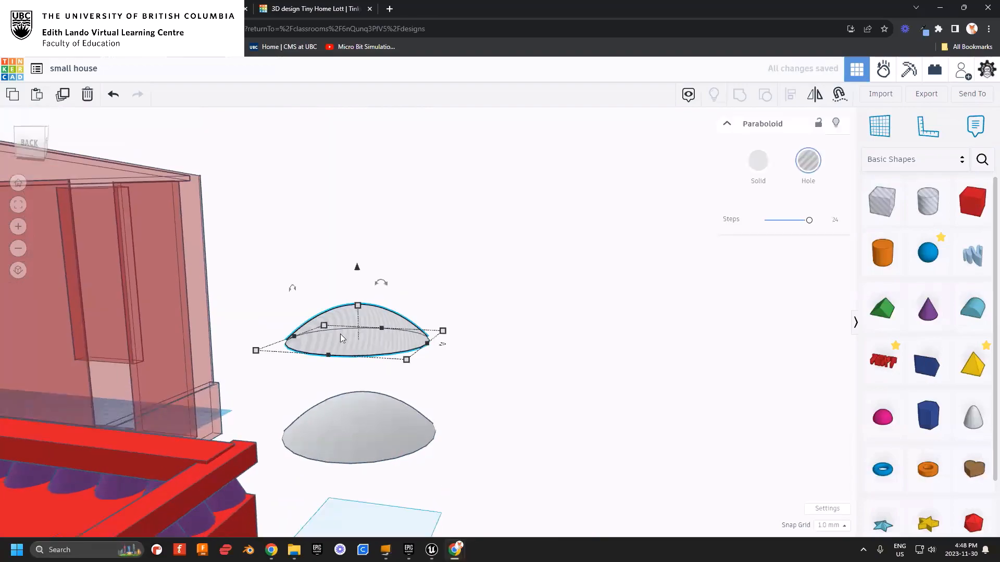
pyautogui.click(379, 416)
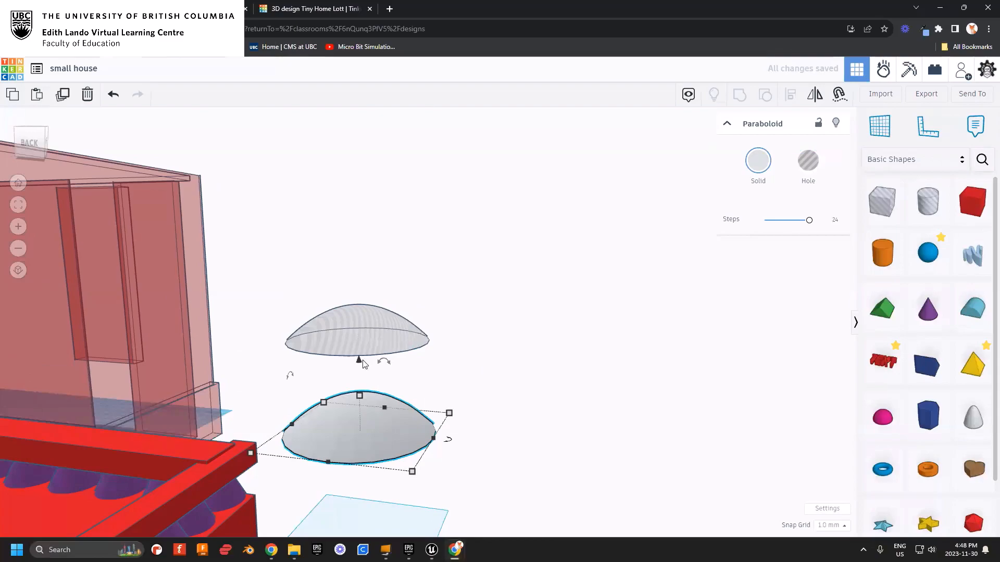
pyautogui.moveTo(361, 362); pyautogui.dragTo(368, 264)
pyautogui.moveTo(400, 359); pyautogui.dragTo(407, 308, button='right')
pyautogui.moveTo(406, 307); pyautogui.dragTo(405, 404, button='middle')
pyautogui.scroll(6, 405, 403)
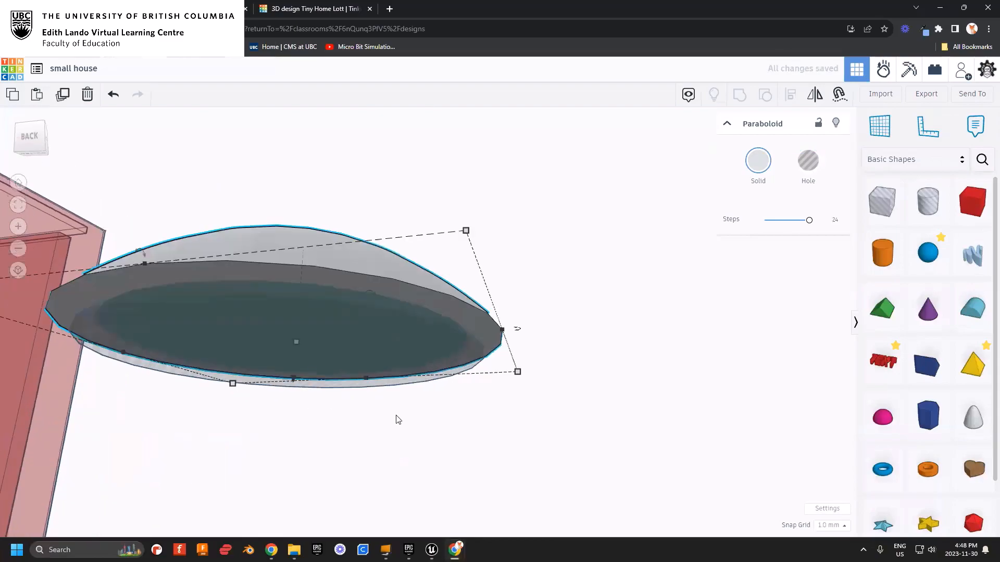
pyautogui.scroll(-6, 405, 437)
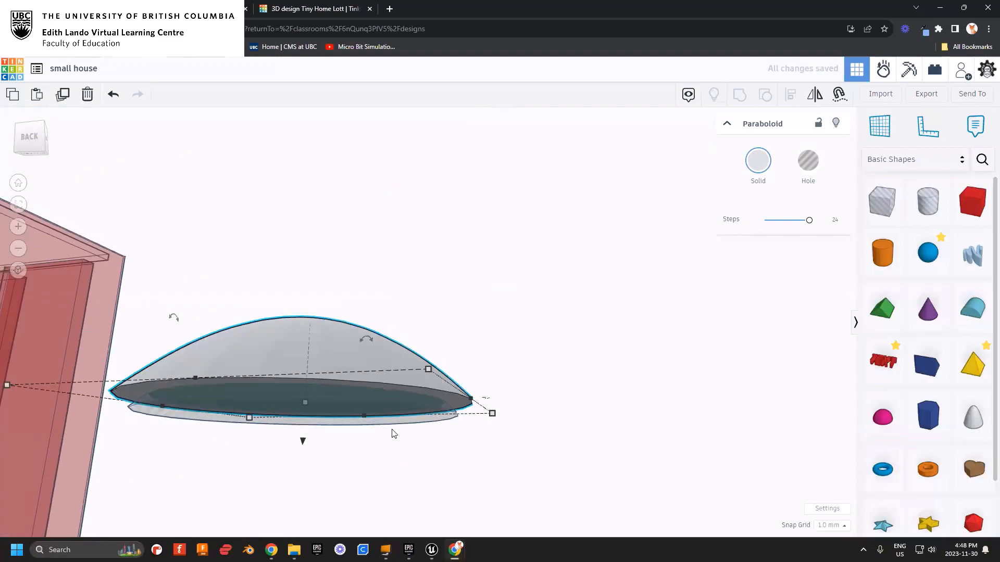
pyautogui.moveTo(311, 445)
pyautogui.mouseDown()
pyautogui.moveTo(308, 463)
pyautogui.moveTo(312, 440)
pyautogui.moveTo(311, 451)
pyautogui.mouseUp()
pyautogui.hotkey('ctrl', 'a')
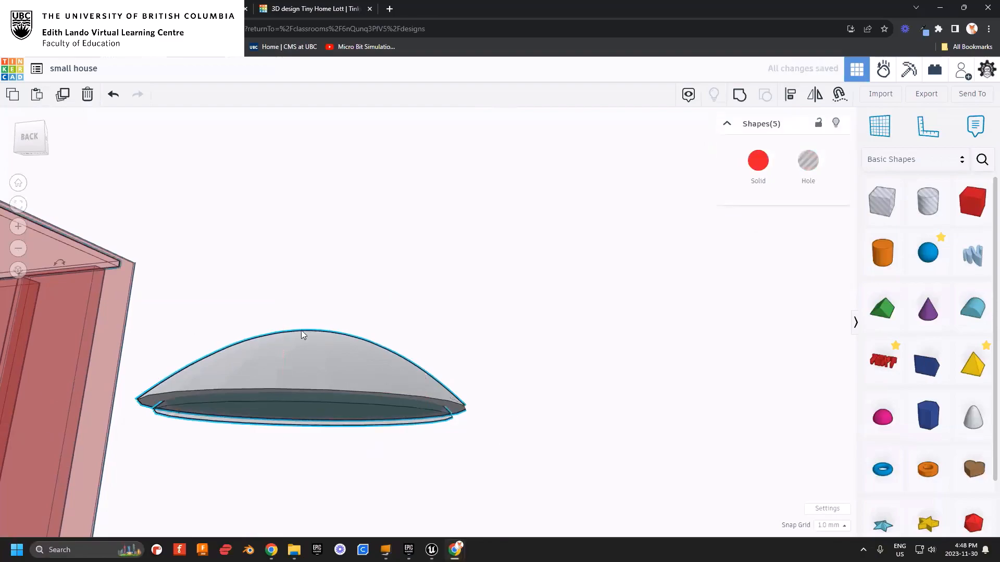
pyautogui.click(370, 377)
pyautogui.moveTo(380, 370); pyautogui.dragTo(418, 357, button='right')
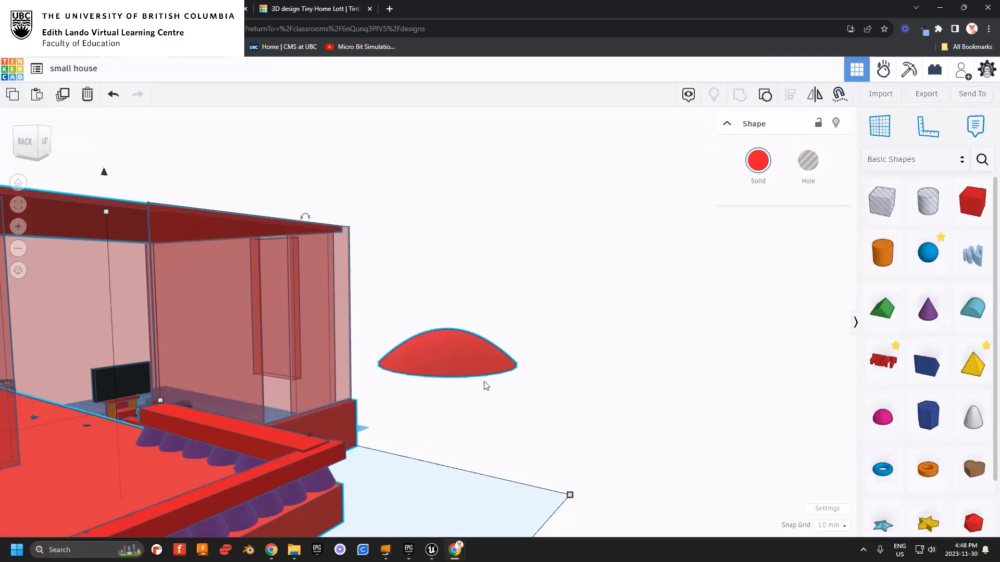
pyautogui.moveTo(530, 398); pyautogui.dragTo(203, 408, button='right')
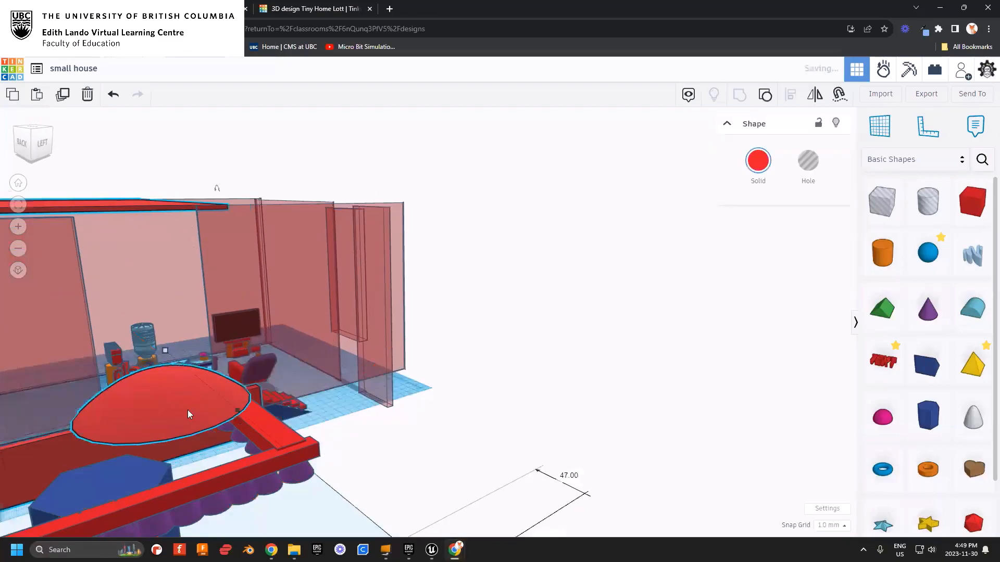
pyautogui.hotkey('ctrl', 'z')
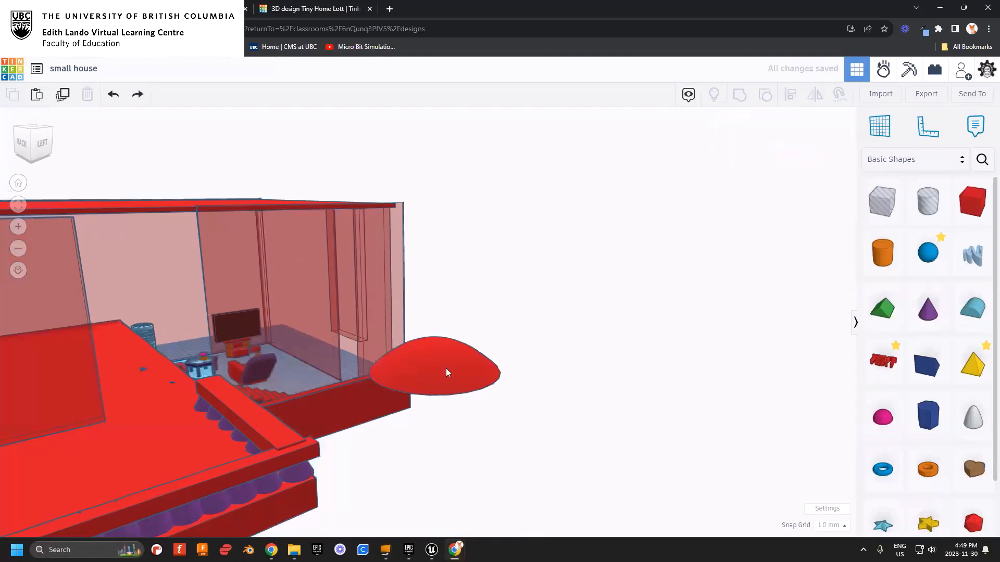
pyautogui.click(765, 100)
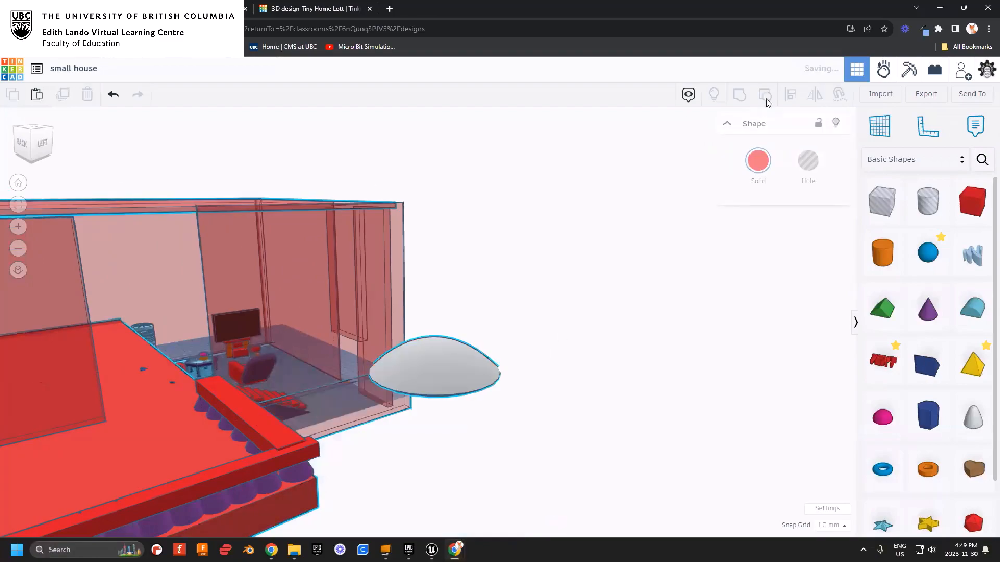
# - Select only the solid dome and the hole dome beside the balcony and group them into a hollow dome
pyautogui.click(617, 296)
pyautogui.moveTo(553, 324); pyautogui.dragTo(605, 393, button='right')
pyautogui.moveTo(605, 394); pyautogui.dragTo(553, 303)
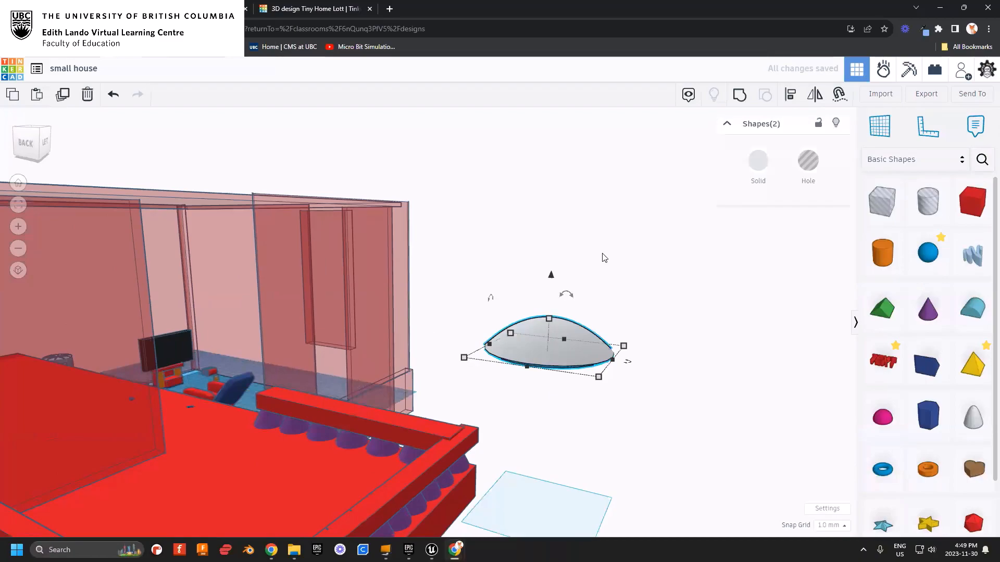
pyautogui.click(739, 95)
pyautogui.moveTo(650, 261); pyautogui.dragTo(351, 457, button='right')
pyautogui.moveTo(351, 457); pyautogui.dragTo(93, 448)
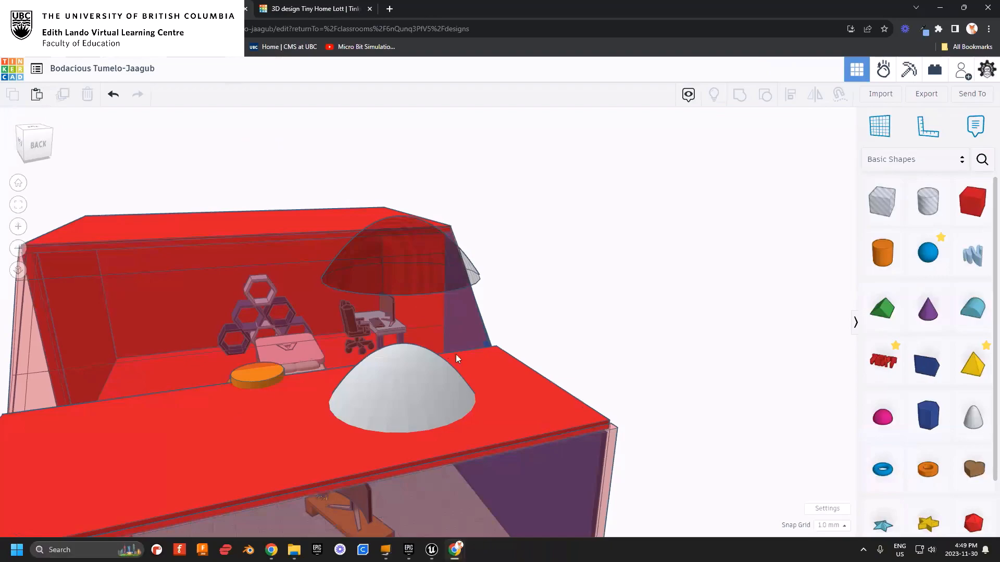
# - Duplicate the white paraboloid dome on the red roof, raise the copy above the original and scale it down slightly
pyautogui.moveTo(456, 358); pyautogui.dragTo(357, 396, button='right')
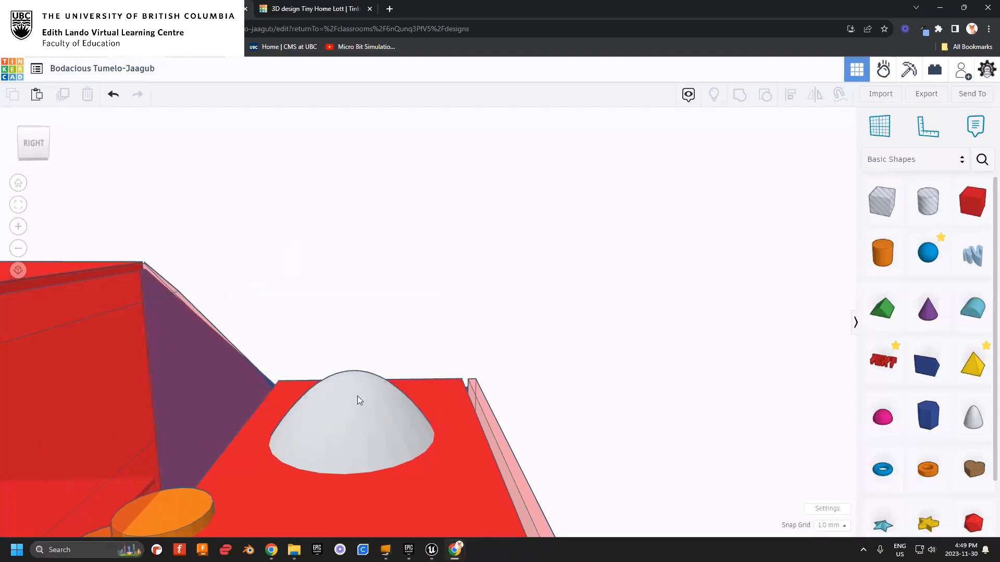
pyautogui.moveTo(373, 361); pyautogui.dragTo(367, 383, button='right')
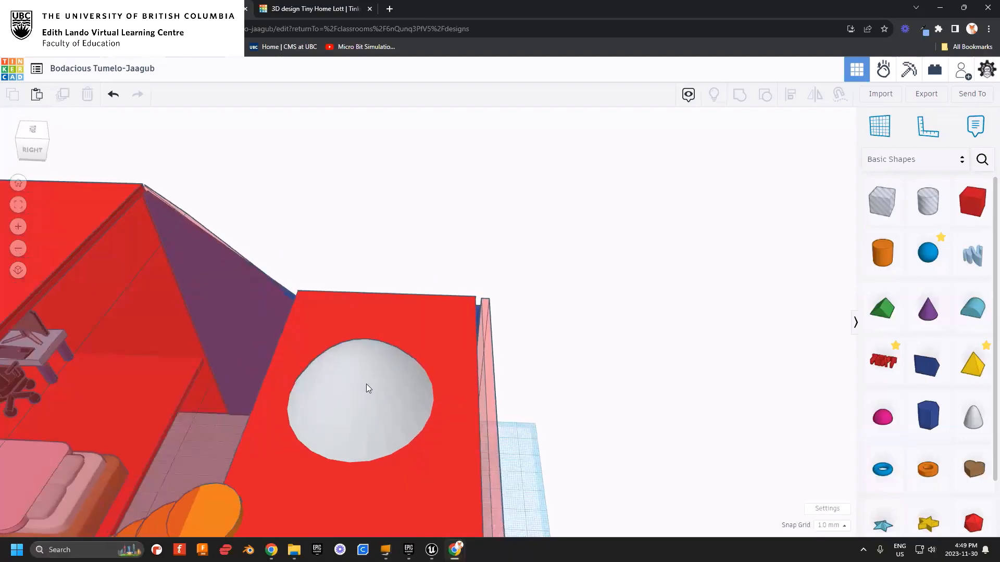
pyautogui.moveTo(404, 255); pyautogui.dragTo(431, 259, button='right')
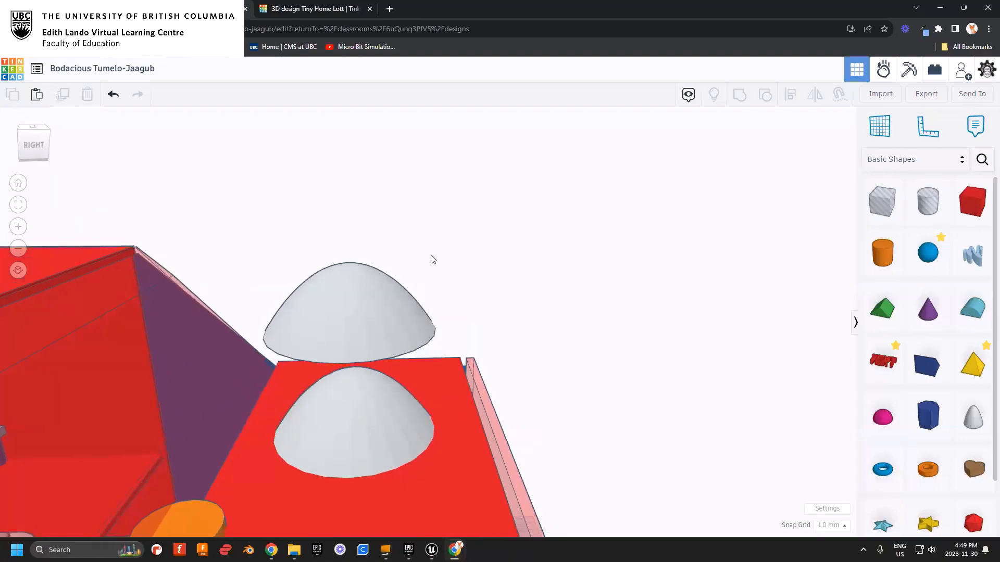
pyautogui.click(392, 311)
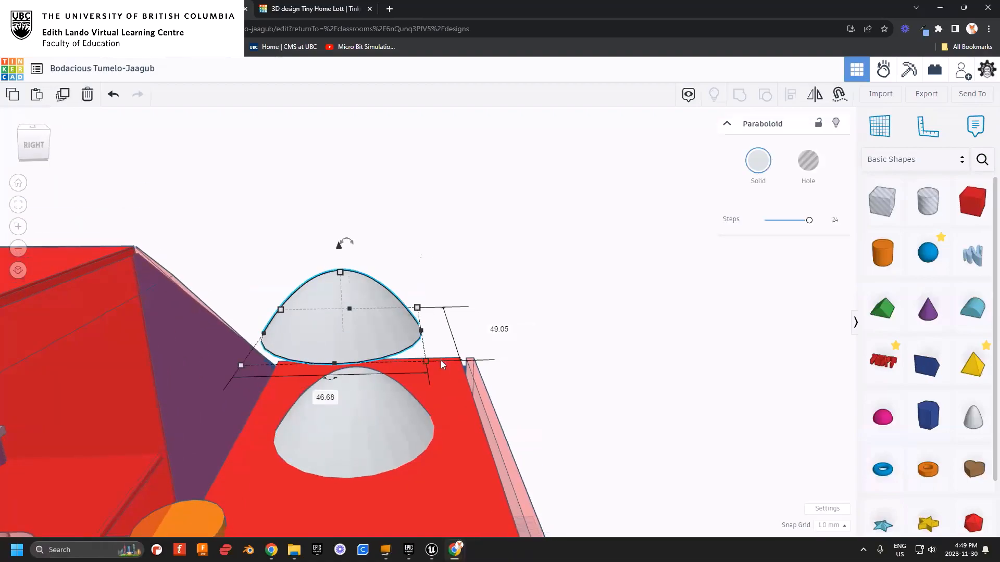
pyautogui.moveTo(480, 290); pyautogui.dragTo(494, 272, button='right')
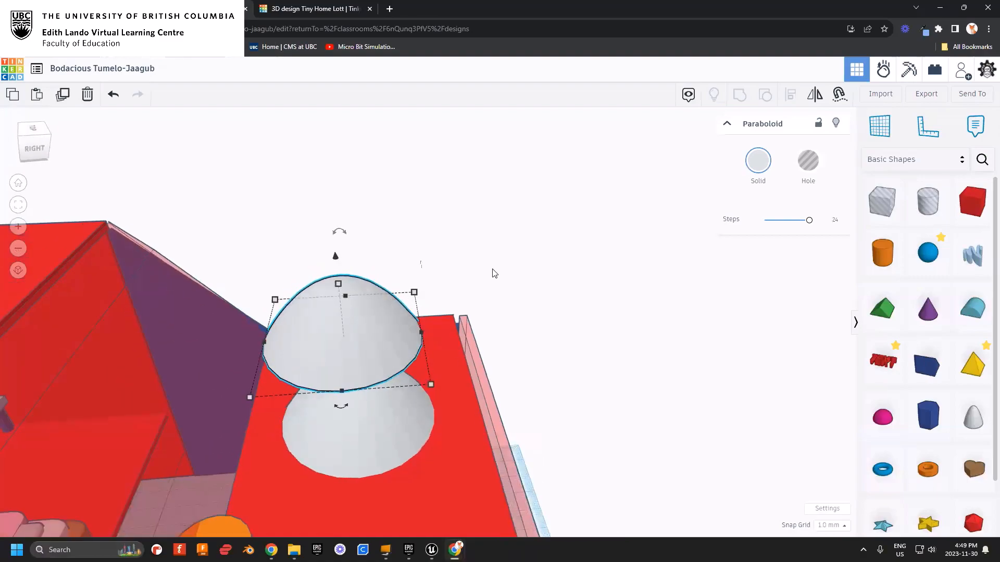
# - Move the copied dome sideways off the original's centre, raise it further and bring it back over the original
pyautogui.hotkey('shift', 'Right')
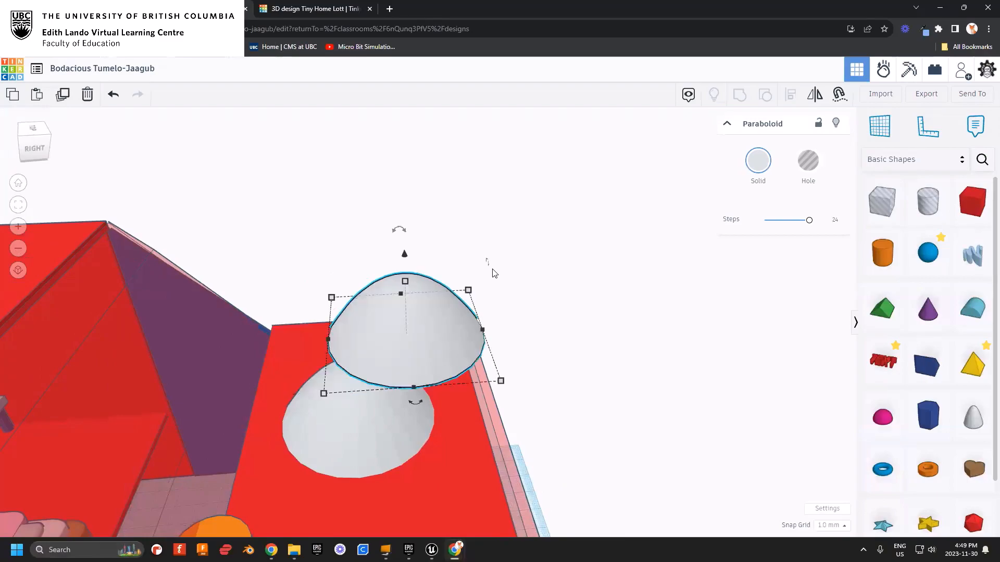
pyautogui.hotkey('ctrl', 'Up')
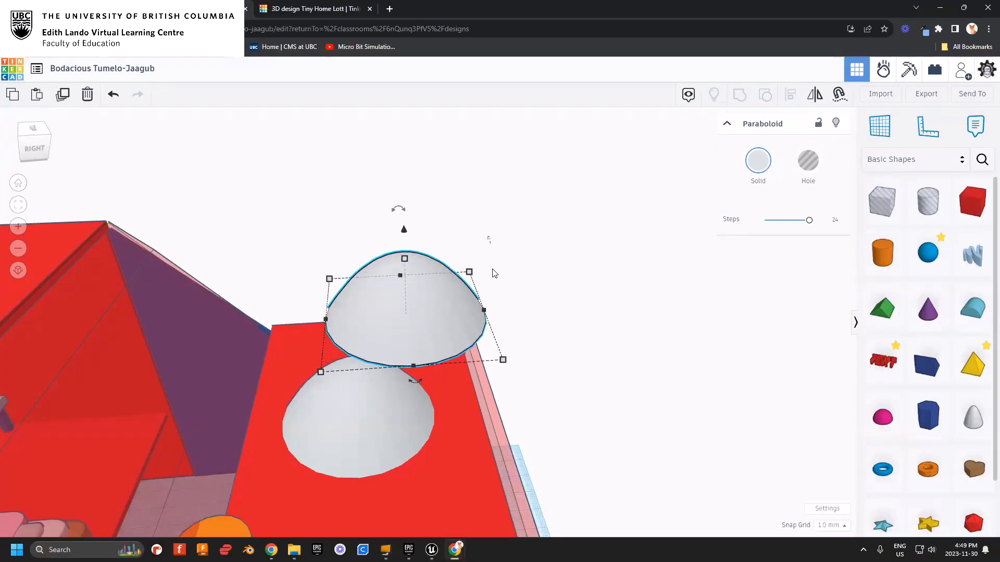
pyautogui.hotkey('ctrl', 'Up')
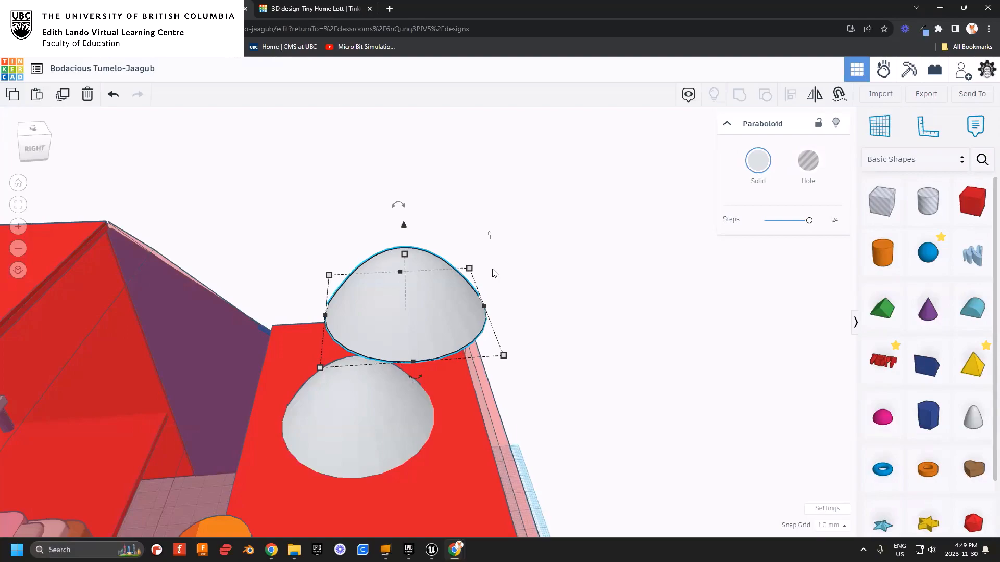
pyautogui.press('Left')
pyautogui.hotkey('ctrl', 'Up')
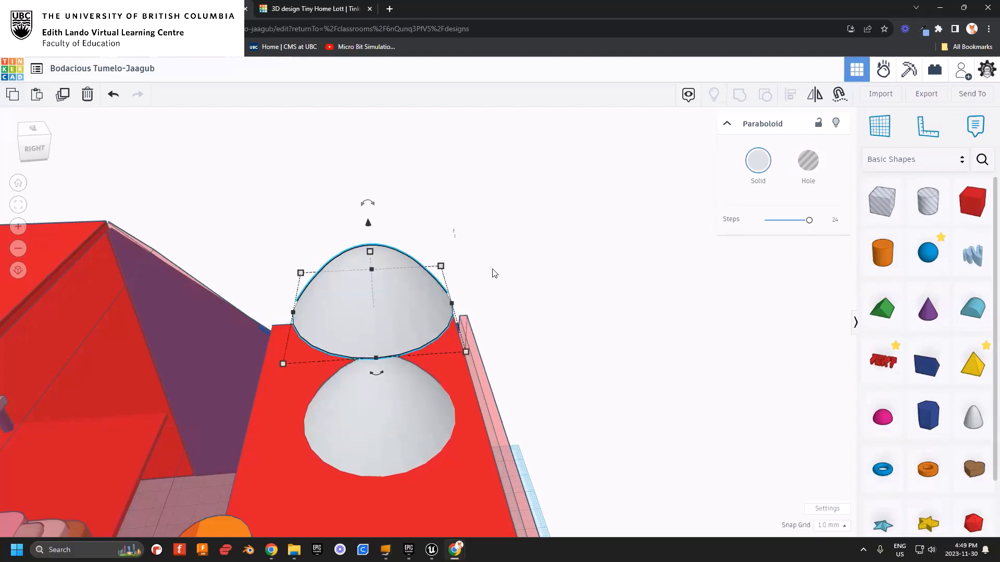
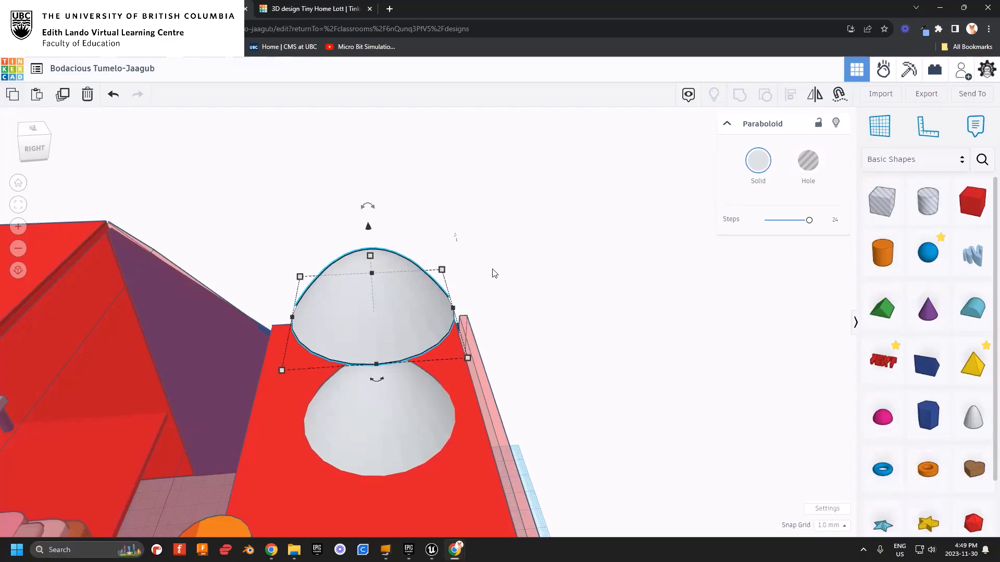
# - Lower the copied dome and shift it sideways until it sits above the original dome again
pyautogui.press('Right')
pyautogui.hotkey('ctrl', 'Down')
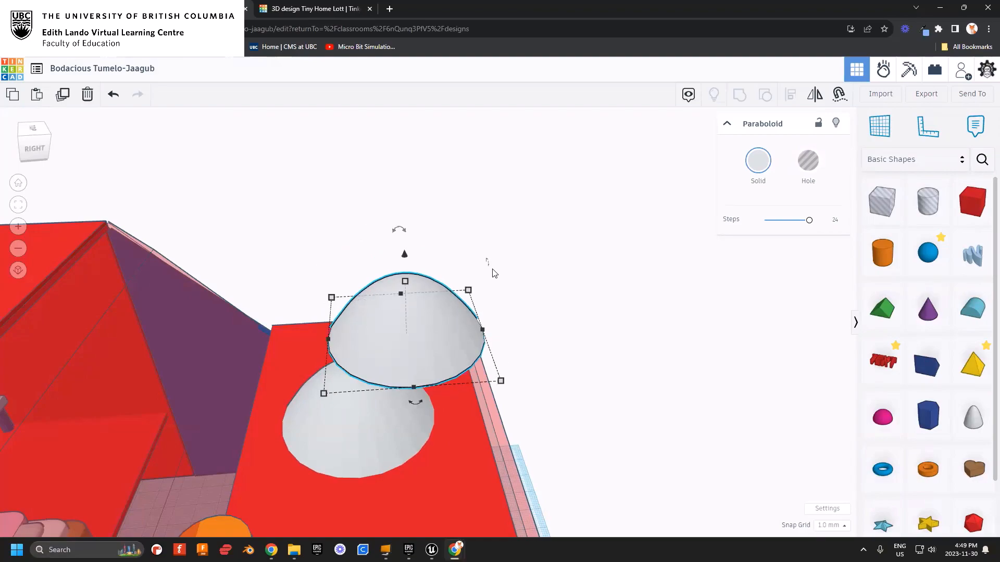
pyautogui.press('Left')
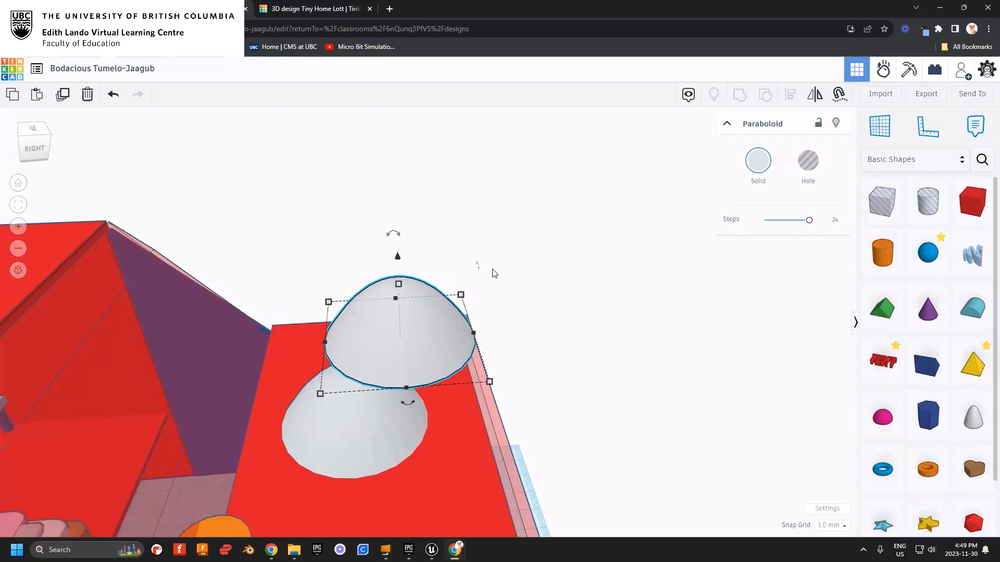
pyautogui.hotkey('shift', 'Left')
pyautogui.press('Right')
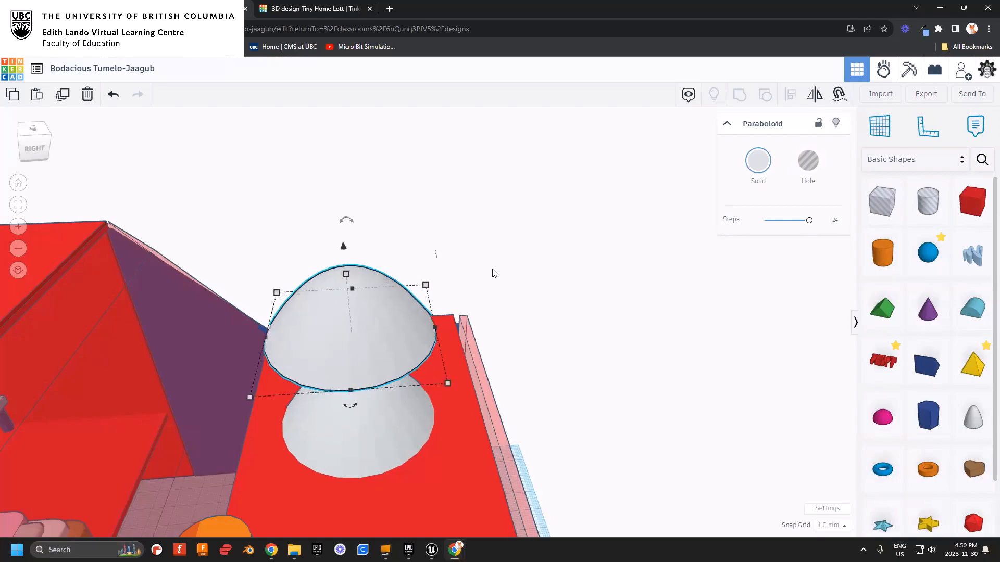
# - Bring the copied dome straight down onto the roof so that it coincides with the original dome
pyautogui.press('d')
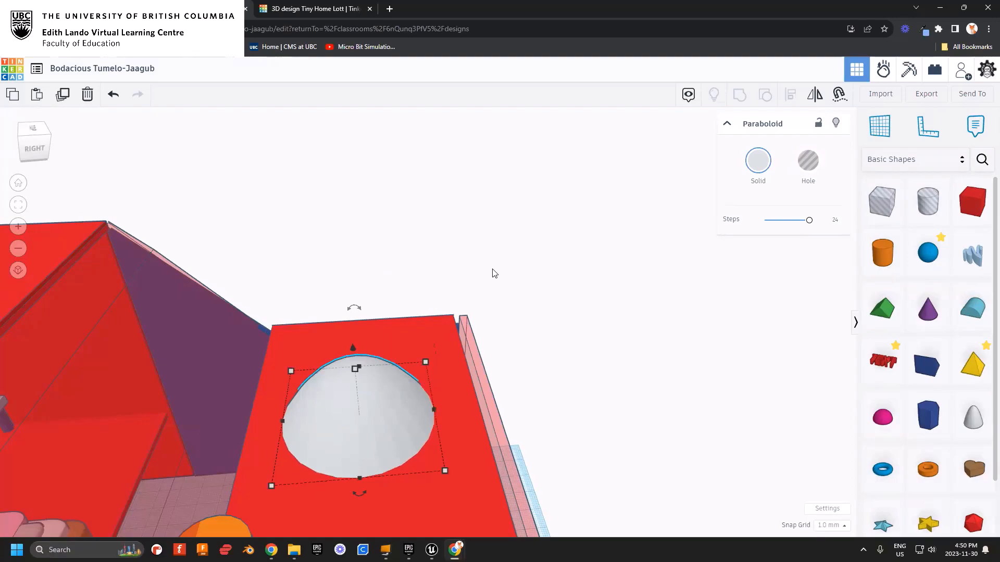
pyautogui.hotkey('ctrl', 'z')
pyautogui.hotkey('ctrl', 'y')
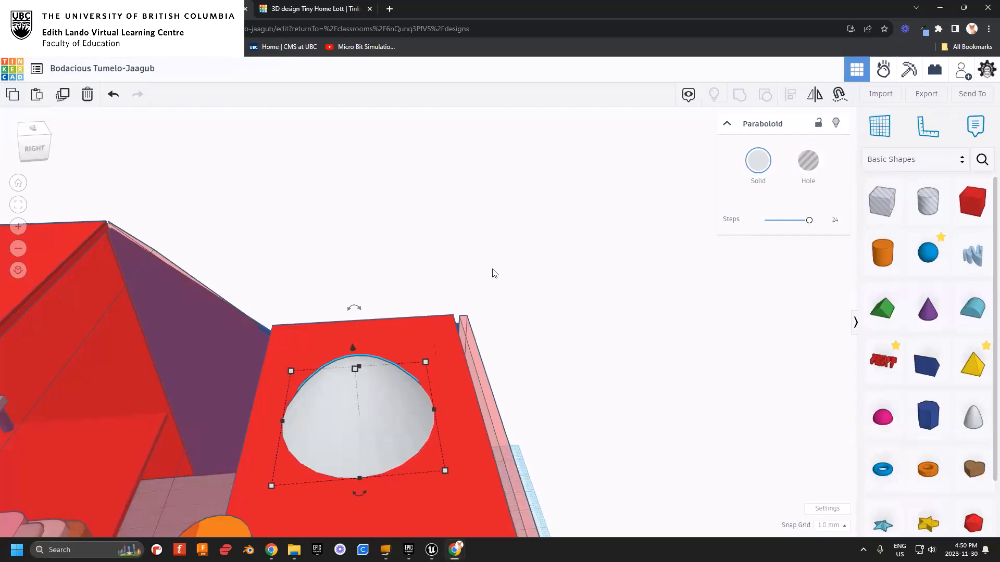
# - Undo the last moves of the copied dome above the roof and select it together with the original dome
pyautogui.hotkey('ctrl', 'z')
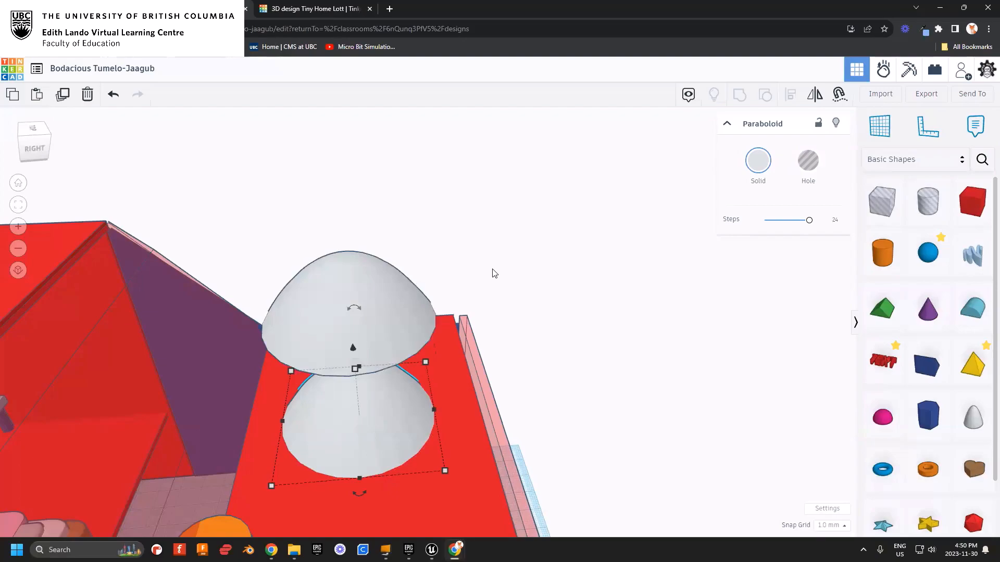
pyautogui.hotkey('ctrl', 'z')
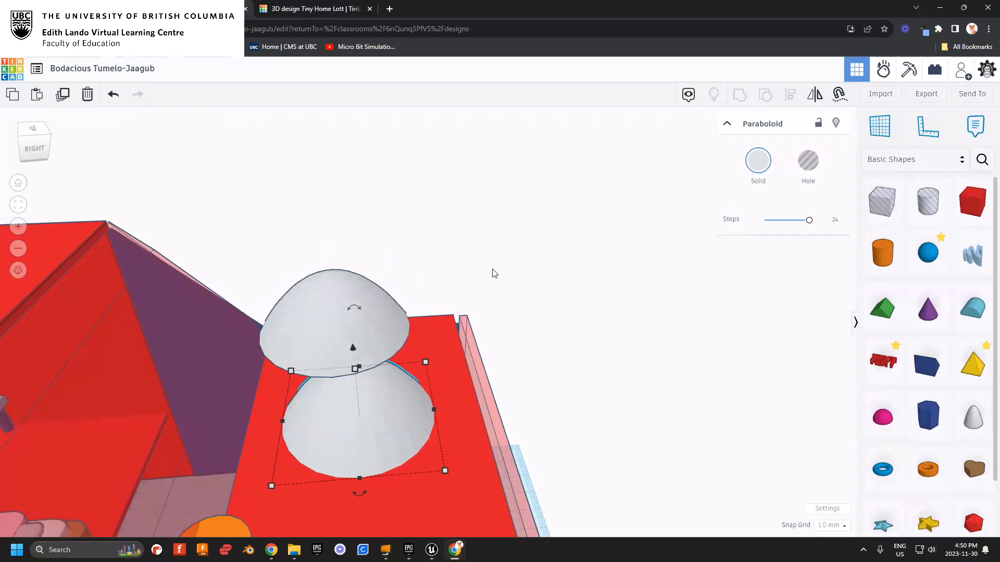
pyautogui.click(522, 398)
pyautogui.click(409, 411)
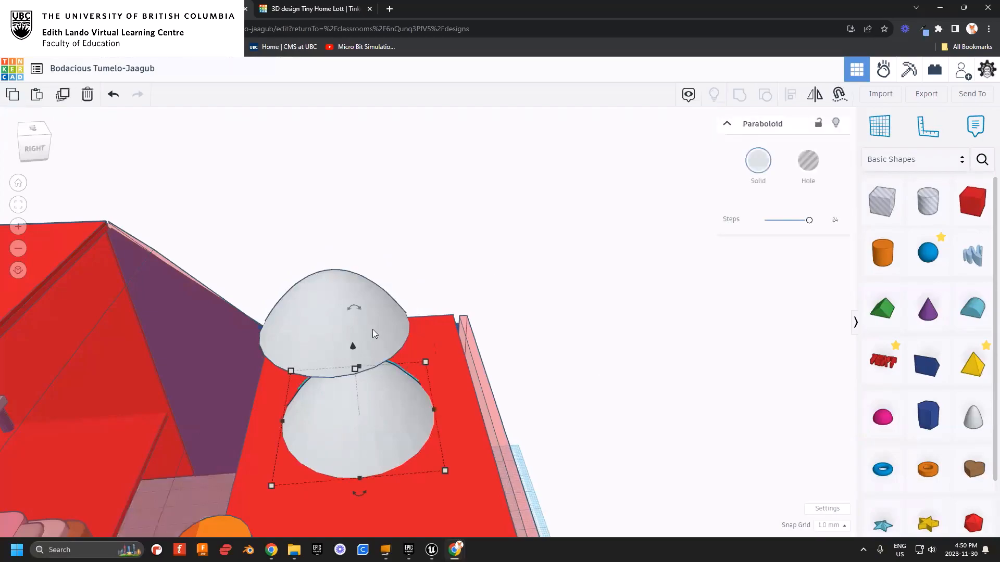
pyautogui.hotkey('ctrl', 'v')
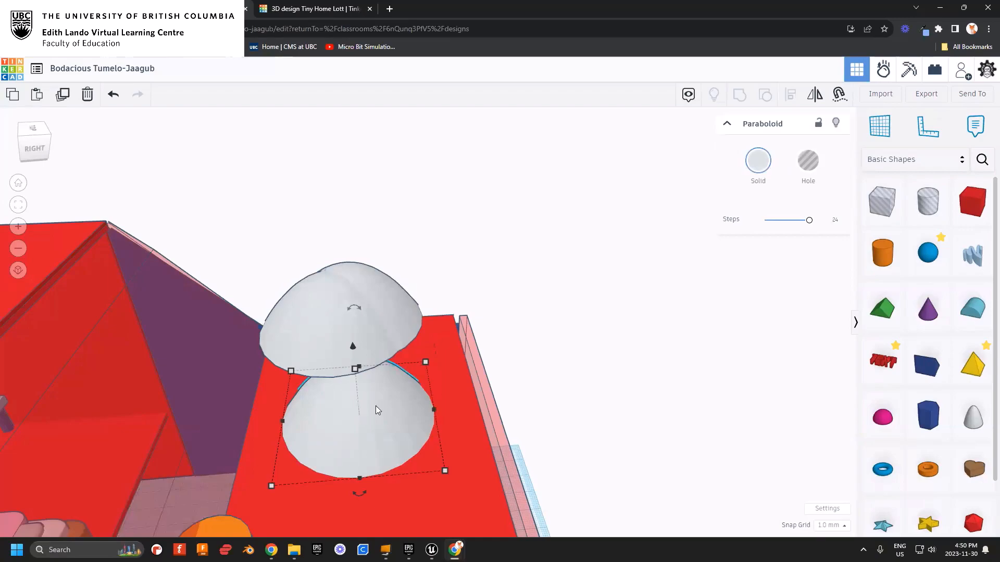
pyautogui.keyDown('shift'); pyautogui.click(333, 361); pyautogui.keyUp('shift')
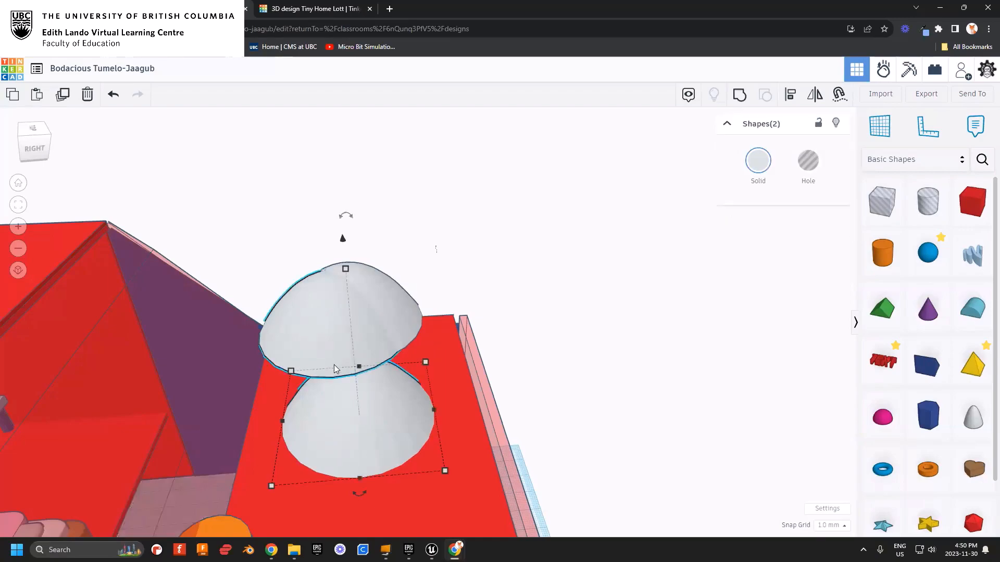
# - Move the lower dome off the roof to the empty space beside the house and place a copy of the upper dome above it
pyautogui.click(344, 410)
pyautogui.moveTo(365, 433); pyautogui.dragTo(698, 400)
pyautogui.click(363, 331)
pyautogui.keyDown('alt'); pyautogui.moveTo(362, 327); pyautogui.dragTo(738, 296); pyautogui.keyUp('alt')
pyautogui.moveTo(652, 358); pyautogui.dragTo(562, 398, button='middle')
pyautogui.moveTo(562, 398); pyautogui.dragTo(611, 385, button='right')
# - Align the two domes beside the house so that they are centred on each other in both horizontal directions
pyautogui.keyDown('shift'); pyautogui.click(536, 410); pyautogui.keyUp('shift')
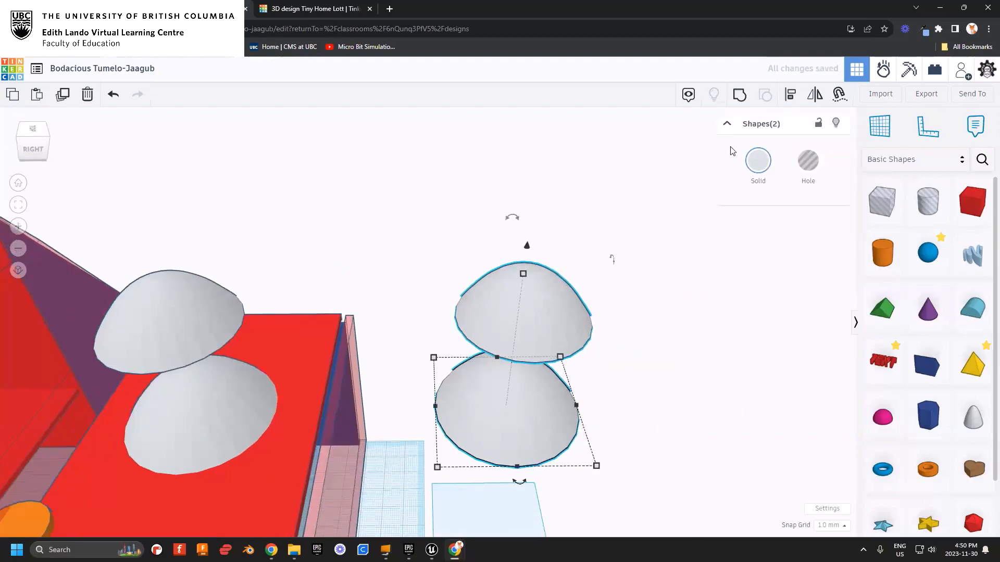
pyautogui.click(790, 95)
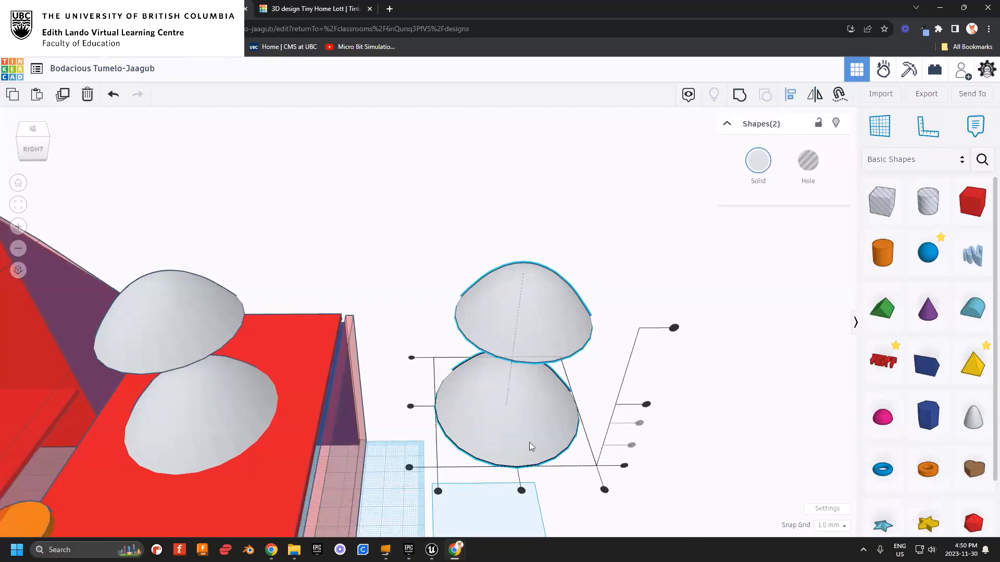
pyautogui.click(521, 490)
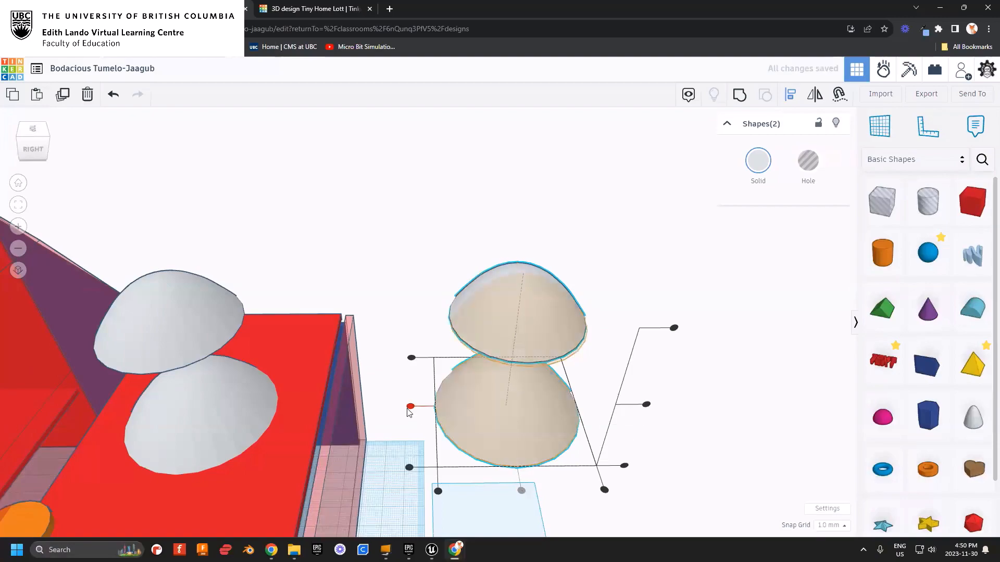
pyautogui.click(404, 311)
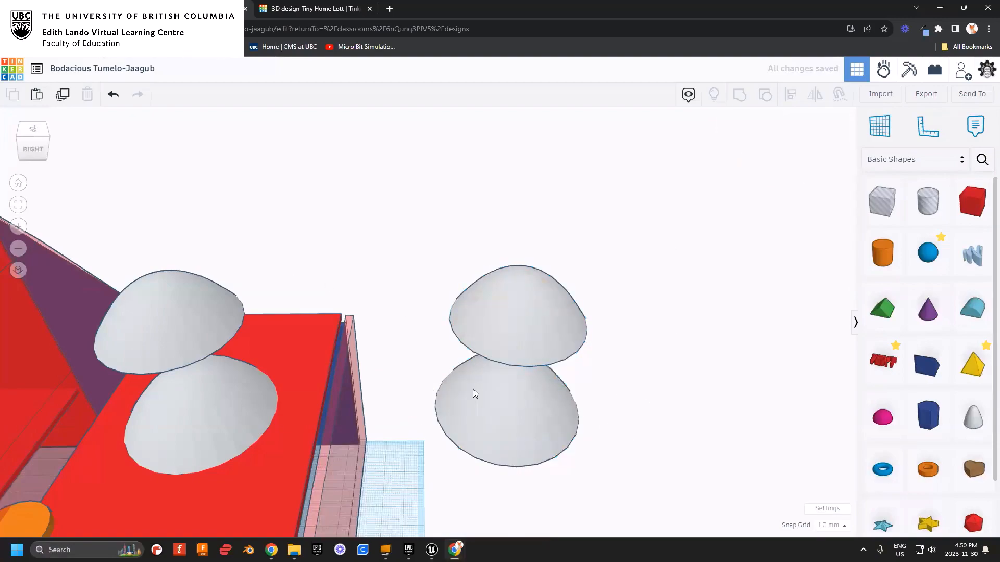
# - Turn the upper dome beside the house into a hole and raise it about 6 mm above the solid dome
pyautogui.click(523, 326)
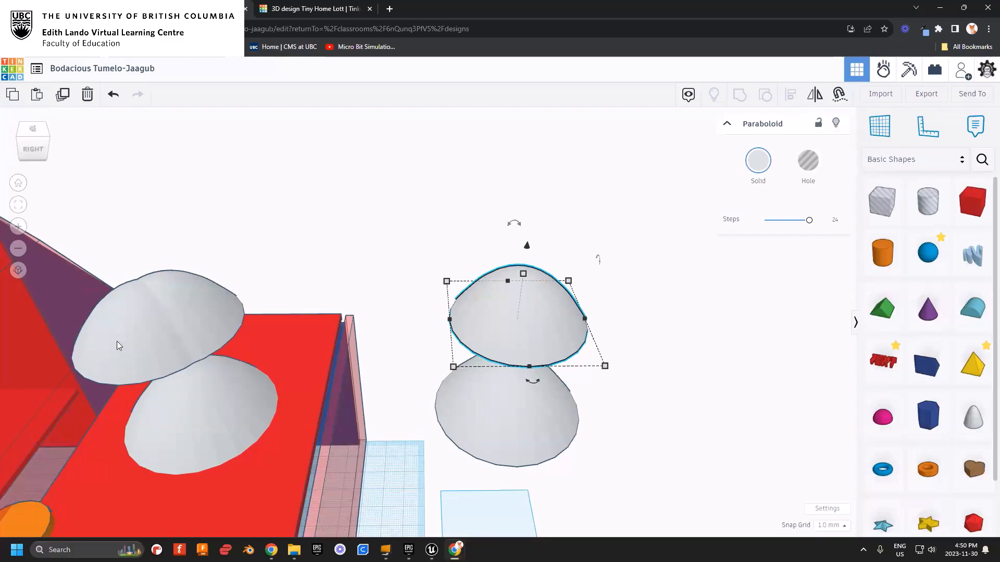
pyautogui.click(167, 330)
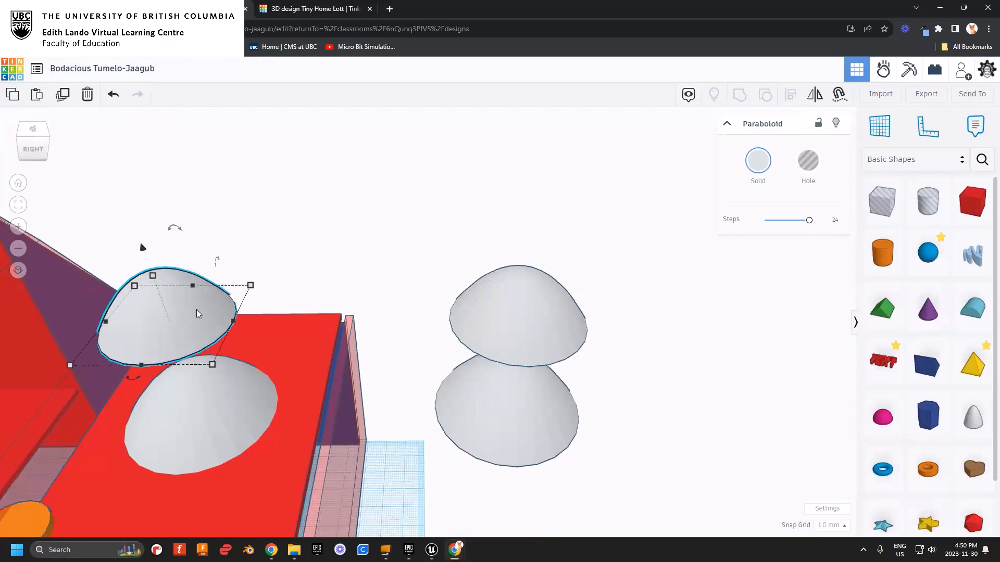
pyautogui.click(528, 321)
pyautogui.click(808, 162)
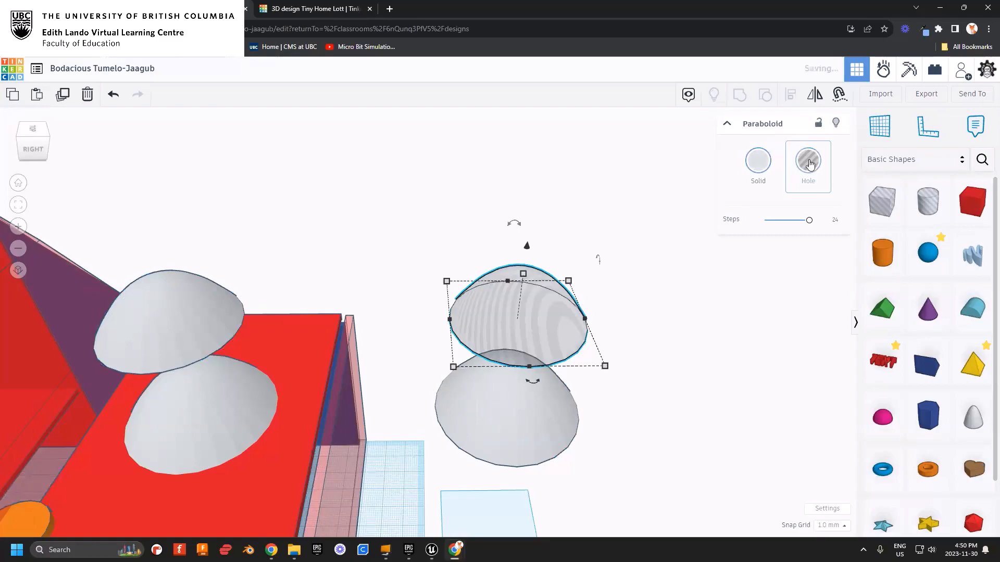
pyautogui.click(625, 341)
pyautogui.moveTo(625, 342)
pyautogui.mouseDown(button='right')
pyautogui.moveTo(635, 310)
pyautogui.moveTo(624, 332)
pyautogui.mouseUp(button='right')
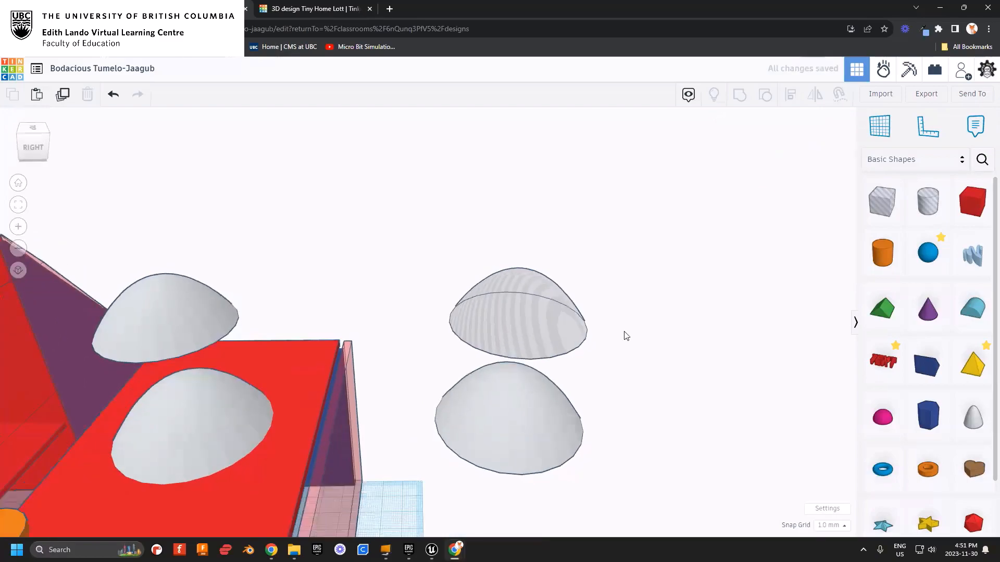
pyautogui.click(530, 300)
pyautogui.moveTo(525, 245); pyautogui.dragTo(528, 224)
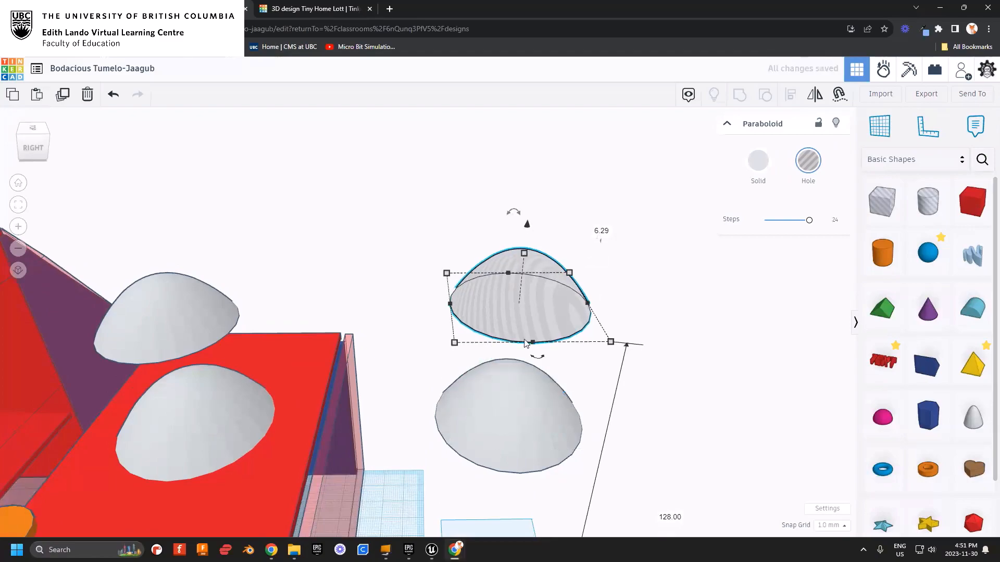
pyautogui.moveTo(636, 312); pyautogui.dragTo(641, 312, button='right')
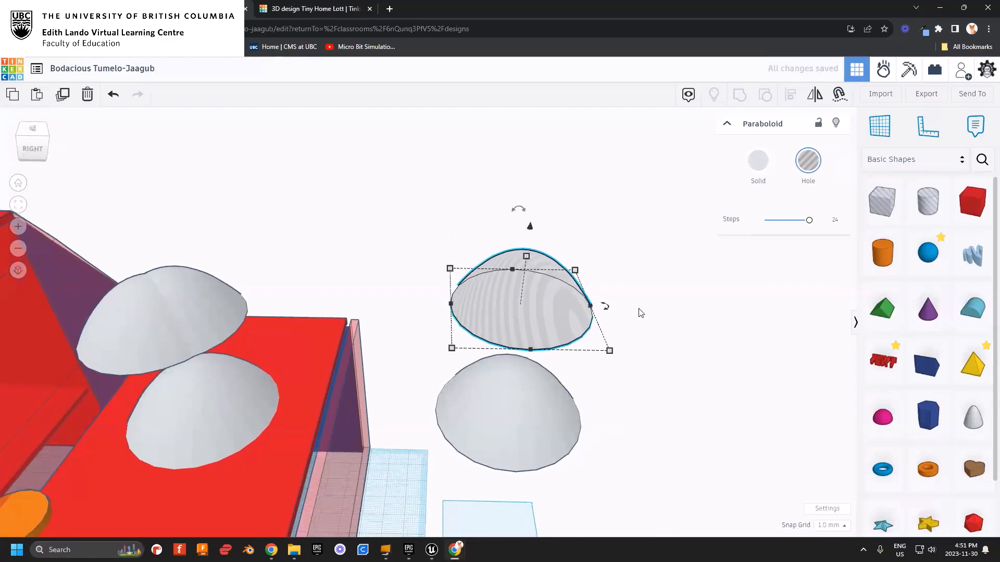
# - Delete the extra solid dome above the roof and set the upper dome beside the house as a hole again
pyautogui.click(144, 330)
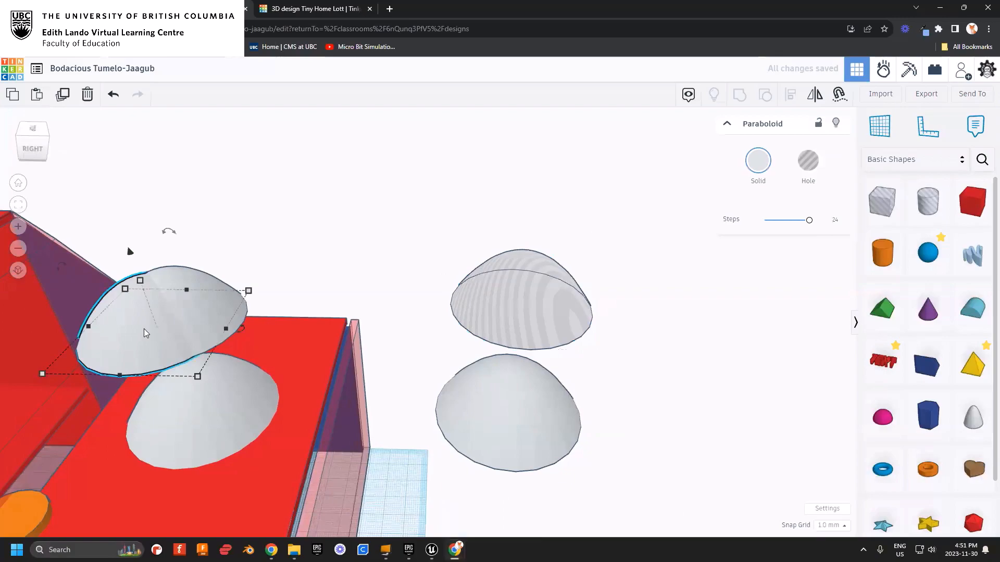
pyautogui.press('Delete')
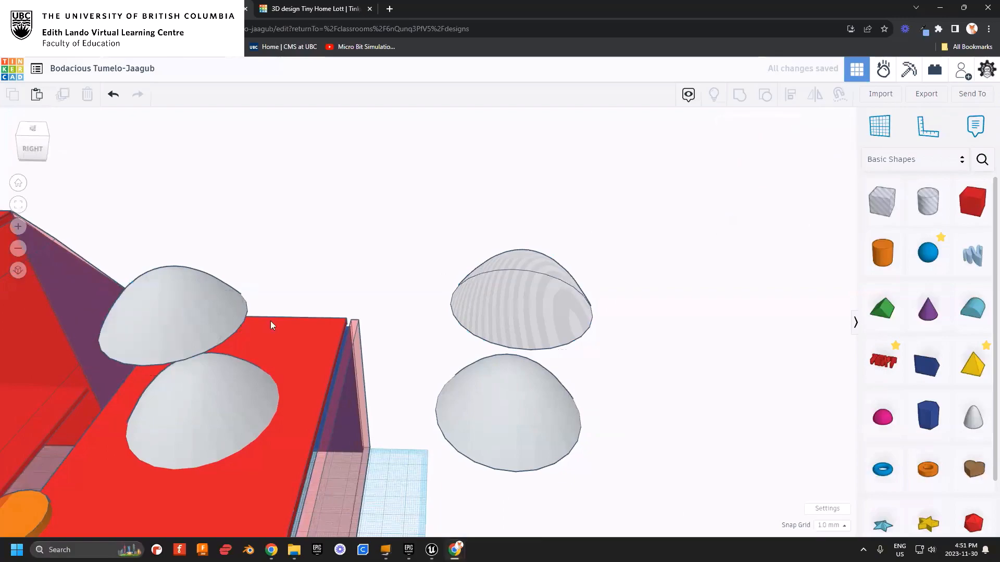
pyautogui.click(532, 291)
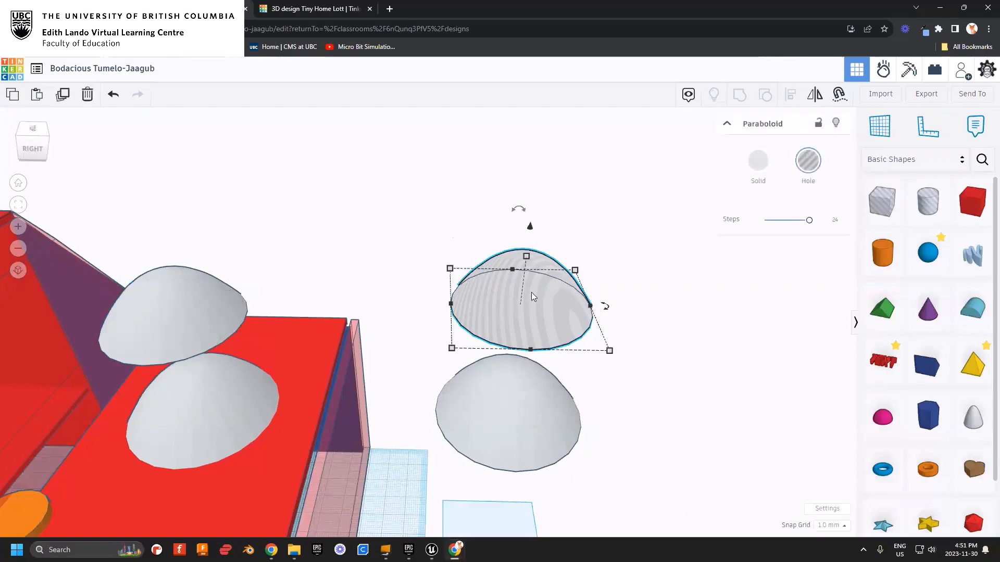
pyautogui.click(802, 170)
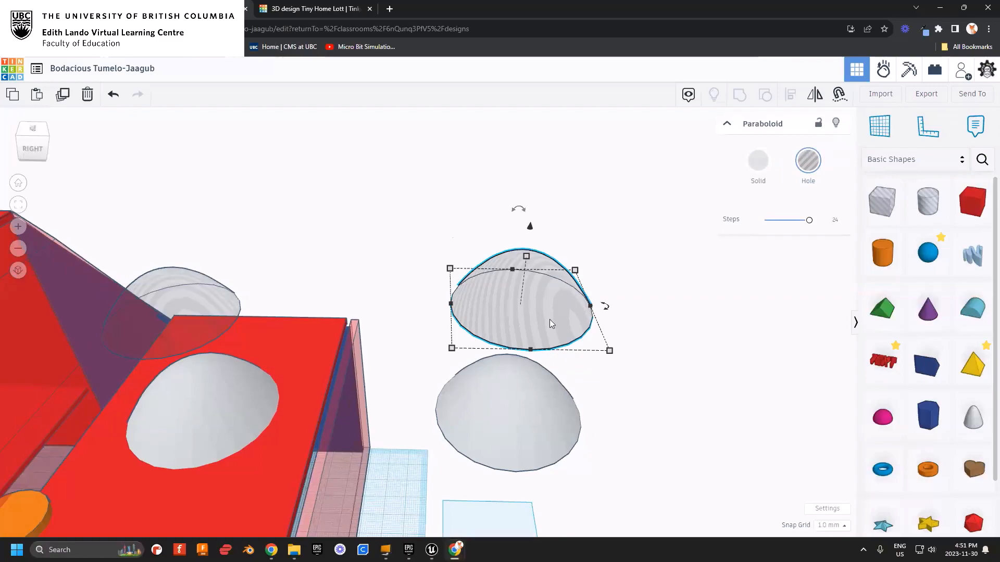
# - Raise the solid dome beside the house over the hole dome and adjust its height while checking it from below
pyautogui.click(520, 392)
pyautogui.moveTo(629, 386); pyautogui.dragTo(647, 365, button='right')
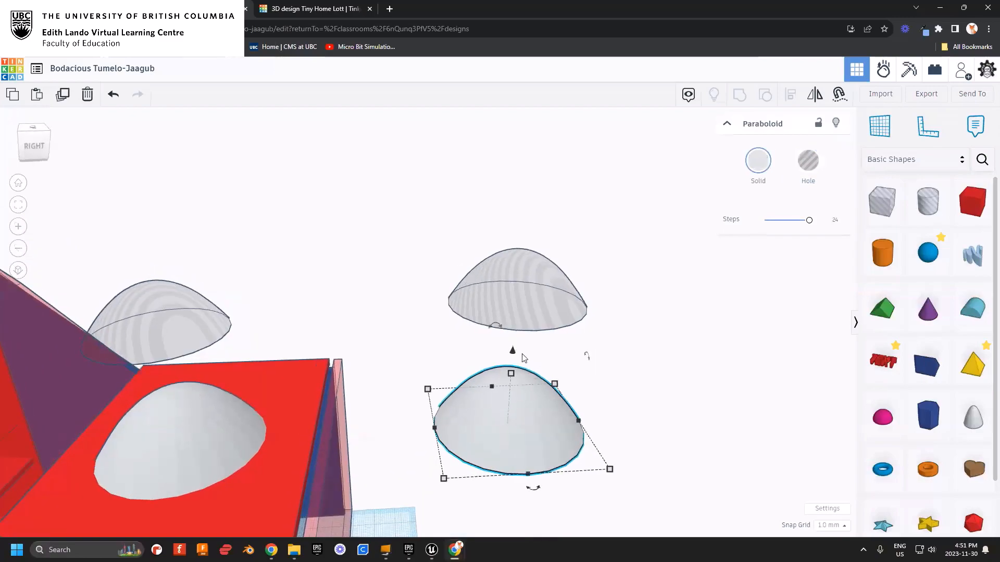
pyautogui.moveTo(513, 352); pyautogui.dragTo(509, 220)
pyautogui.moveTo(527, 334); pyautogui.dragTo(515, 313, button='right')
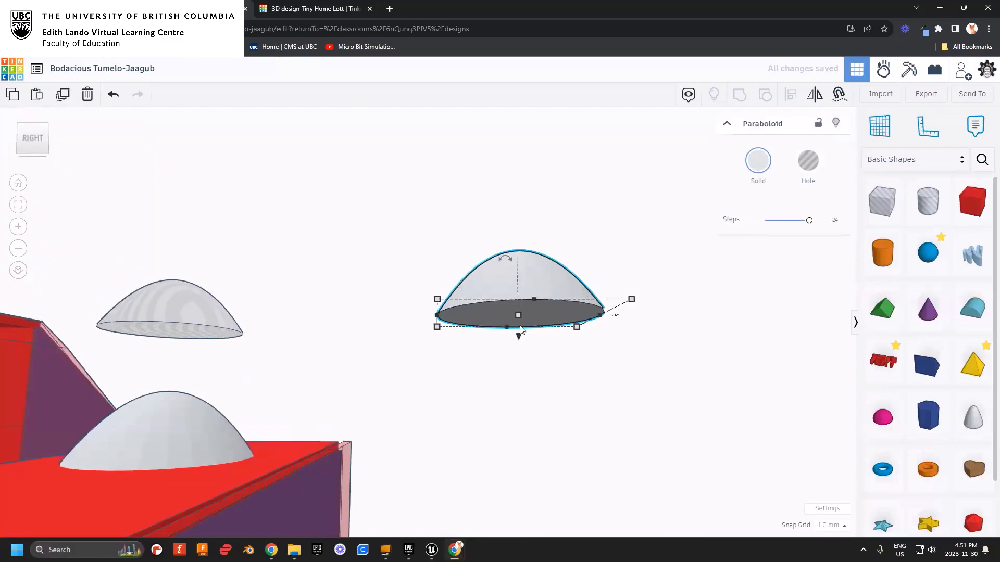
pyautogui.moveTo(519, 335); pyautogui.dragTo(519, 335)
pyautogui.moveTo(536, 367); pyautogui.dragTo(522, 330, button='right')
pyautogui.moveTo(521, 329); pyautogui.dragTo(511, 332)
pyautogui.moveTo(513, 378); pyautogui.dragTo(501, 440, button='right')
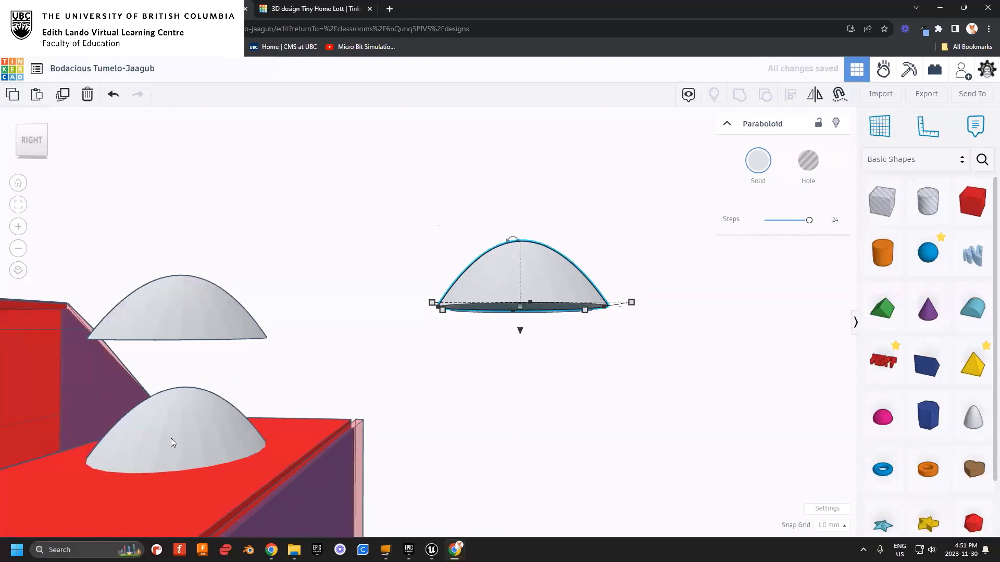
# - Undo the raising of the solid dome beside the house
pyautogui.hotkey('ctrl', 'z')
pyautogui.moveTo(498, 406)
pyautogui.mouseDown(button='right')
pyautogui.moveTo(511, 362)
pyautogui.moveTo(483, 439)
pyautogui.moveTo(505, 423)
pyautogui.mouseUp(button='right')
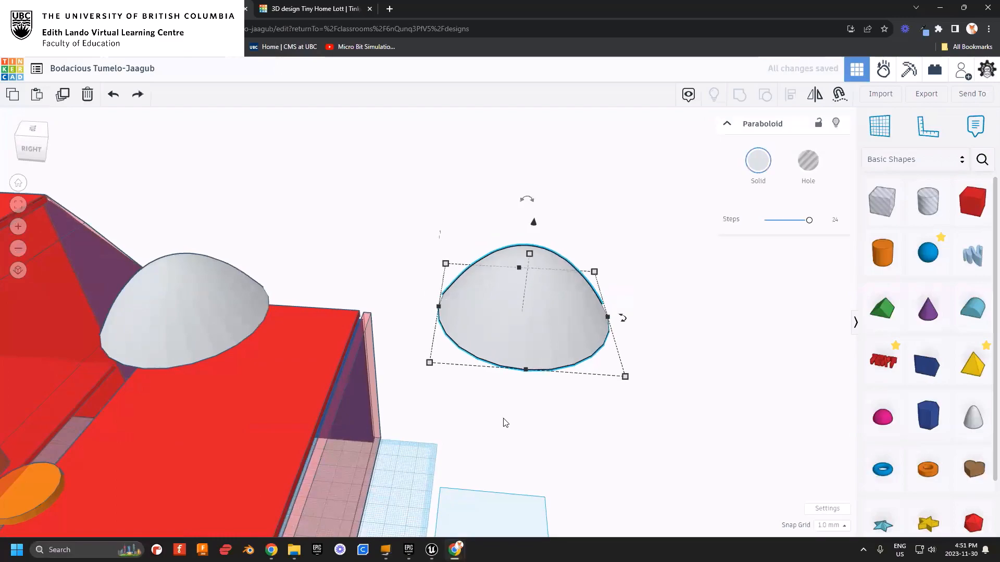
pyautogui.hotkey('ctrl', 'v')
# - Select the hole dome and the solid dome beside the house and examine the Align handles from above and below
pyautogui.moveTo(630, 477); pyautogui.dragTo(503, 279)
pyautogui.click(790, 94)
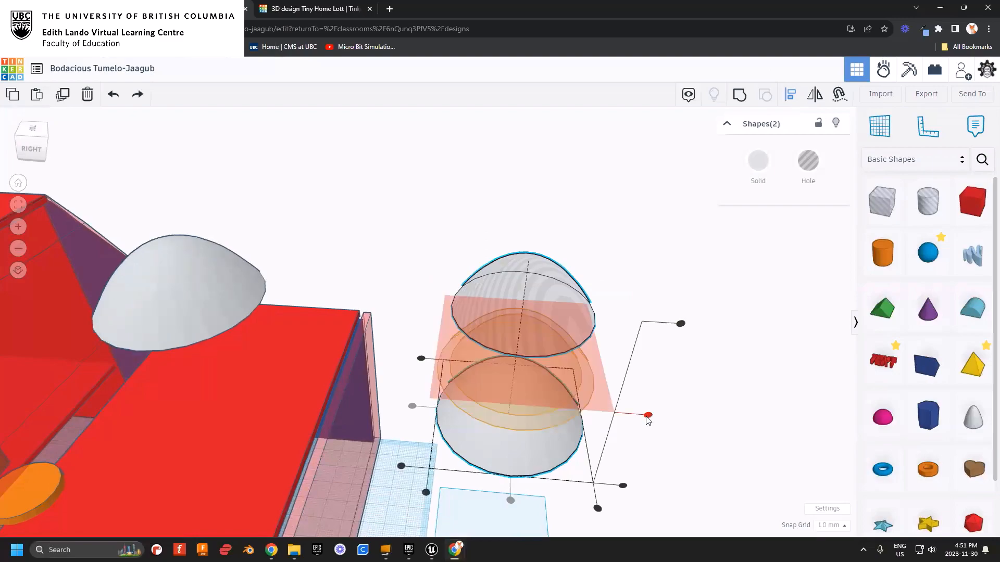
pyautogui.moveTo(318, 332); pyautogui.dragTo(323, 281, button='right')
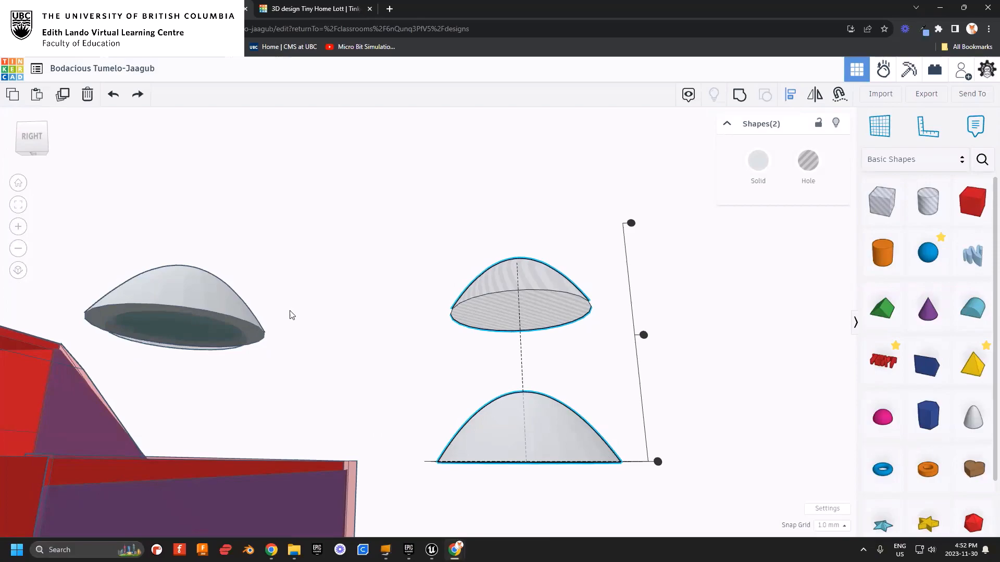
pyautogui.moveTo(307, 379); pyautogui.dragTo(288, 191)
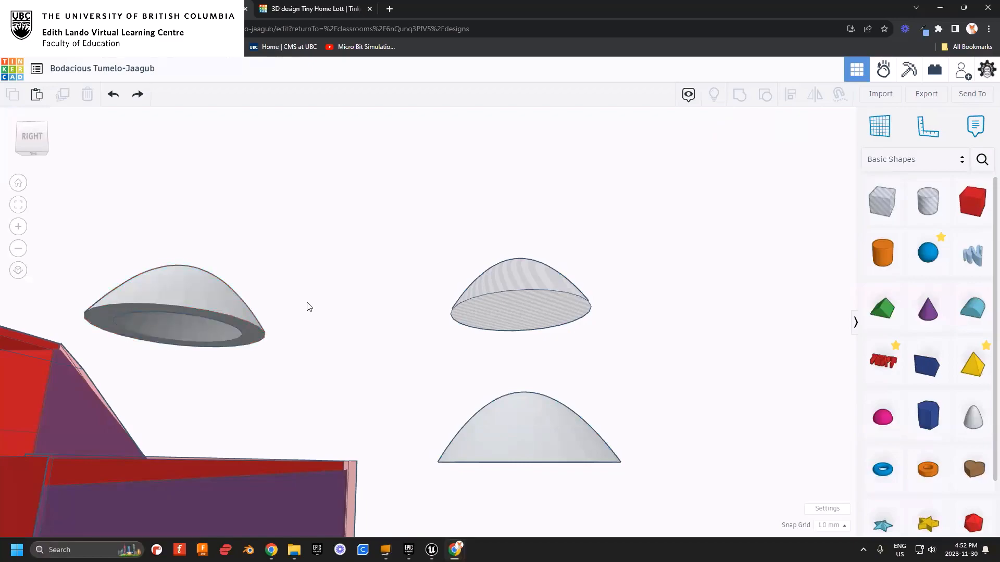
# - Delete the solid dome beside the house and switch to the Tiny Home Lott design in the other browser tab
pyautogui.moveTo(316, 328); pyautogui.dragTo(336, 348, button='right')
pyautogui.click(476, 436)
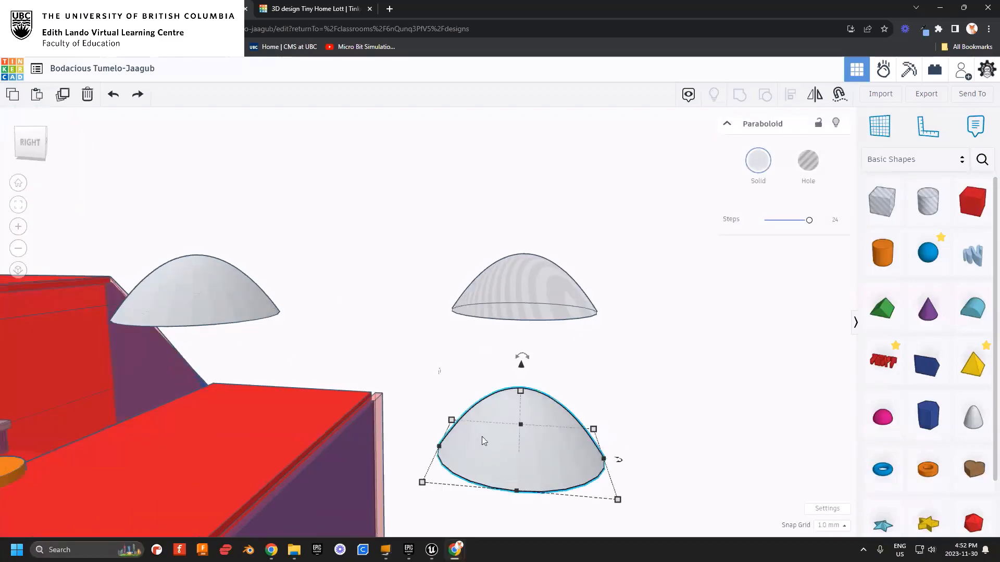
pyautogui.press('Delete')
pyautogui.moveTo(519, 291); pyautogui.dragTo(417, 300, button='right')
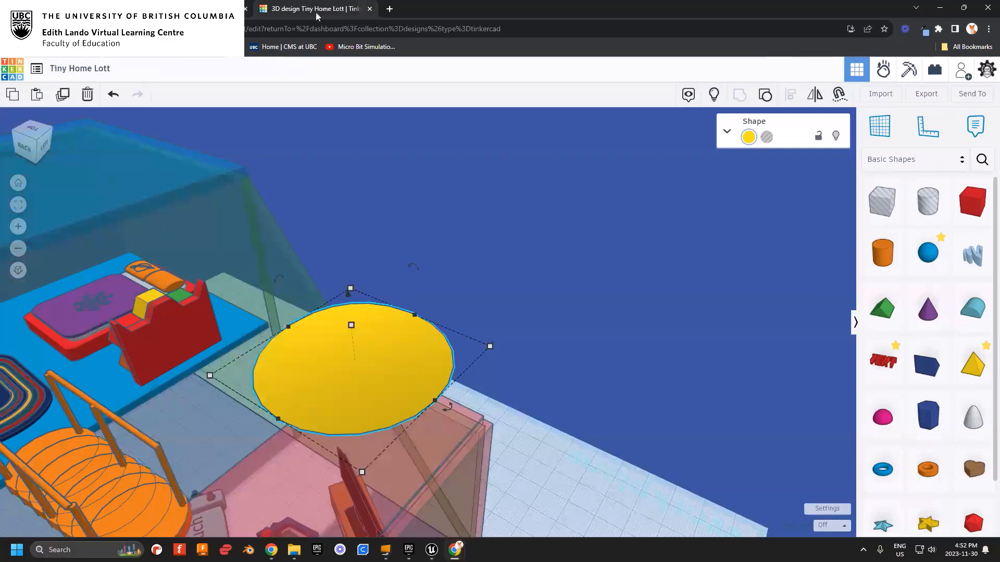
# - Add an orange cylinder beneath the yellow dome, with a height of 2 mm and 64 sides
pyautogui.moveTo(438, 270); pyautogui.dragTo(508, 290, button='right')
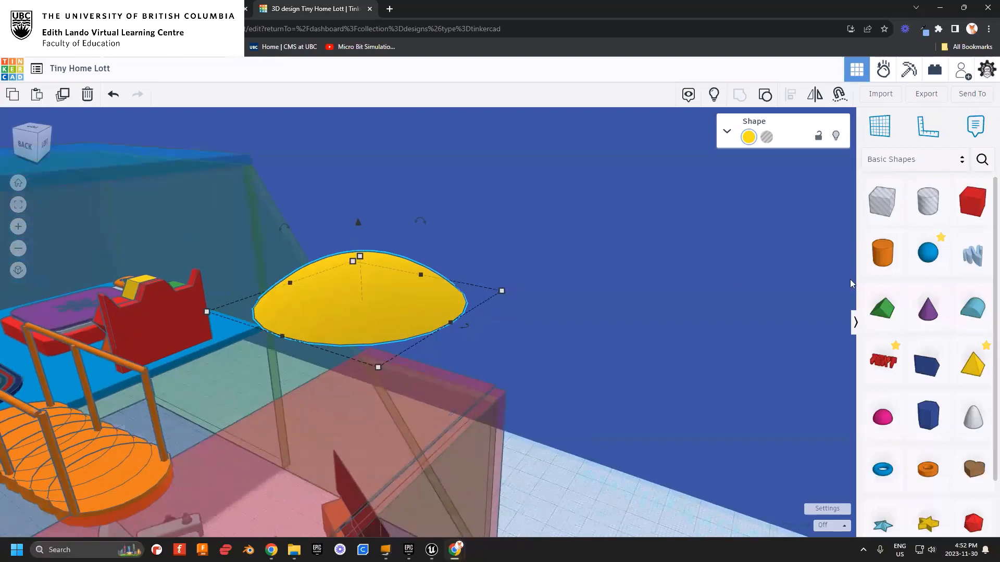
pyautogui.moveTo(888, 260); pyautogui.dragTo(354, 411)
pyautogui.moveTo(354, 410); pyautogui.dragTo(344, 364, button='right')
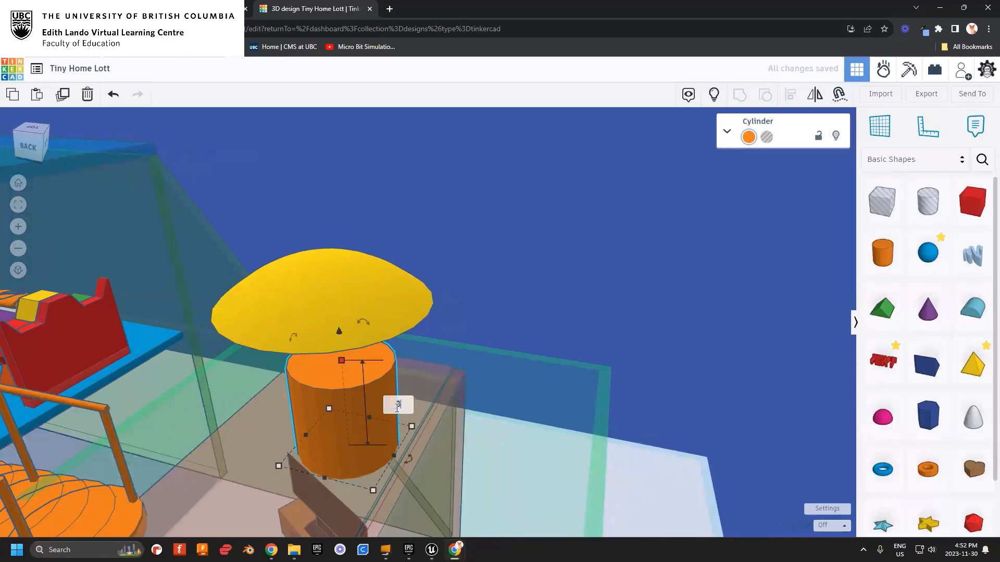
pyautogui.press('Return')
pyautogui.moveTo(397, 408); pyautogui.dragTo(351, 436, button='right')
pyautogui.click(394, 442)
pyautogui.write('2')
pyautogui.press('Return')
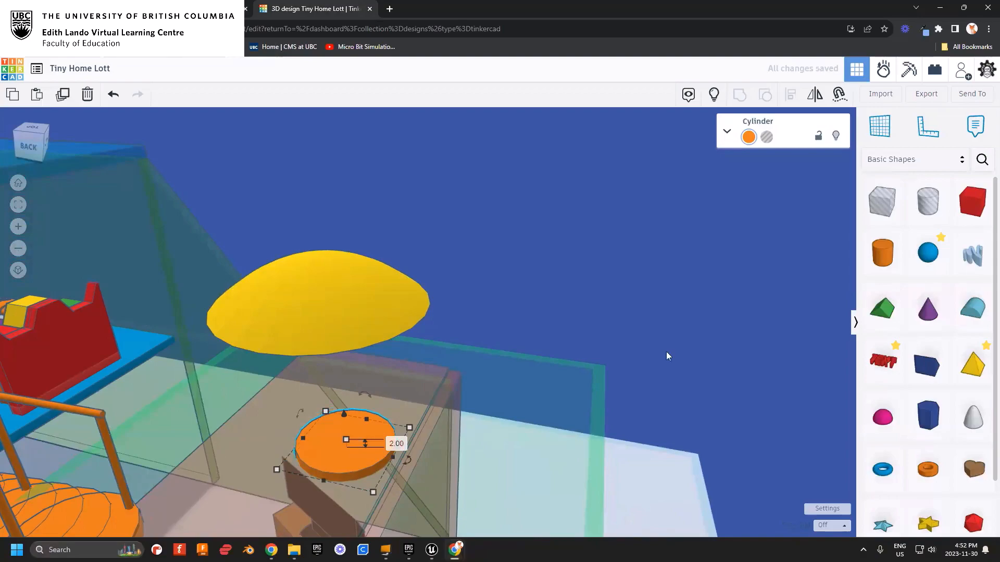
pyautogui.click(727, 133)
pyautogui.moveTo(774, 220); pyautogui.dragTo(821, 223)
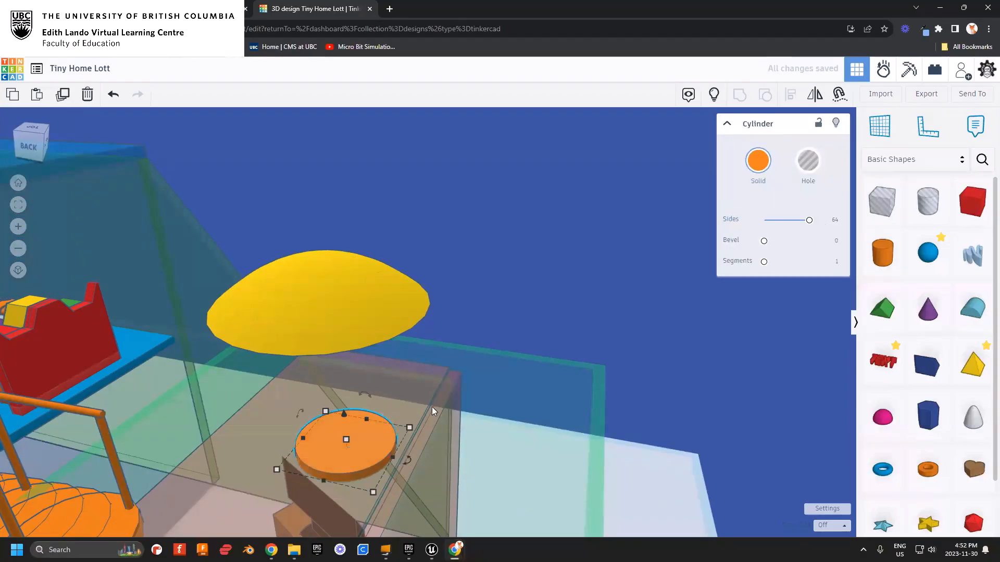
# - Enlarge the orange disc towards the yellow dome's footprint and set its height back to 2 mm
pyautogui.moveTo(409, 427); pyautogui.dragTo(311, 402)
pyautogui.click(359, 406)
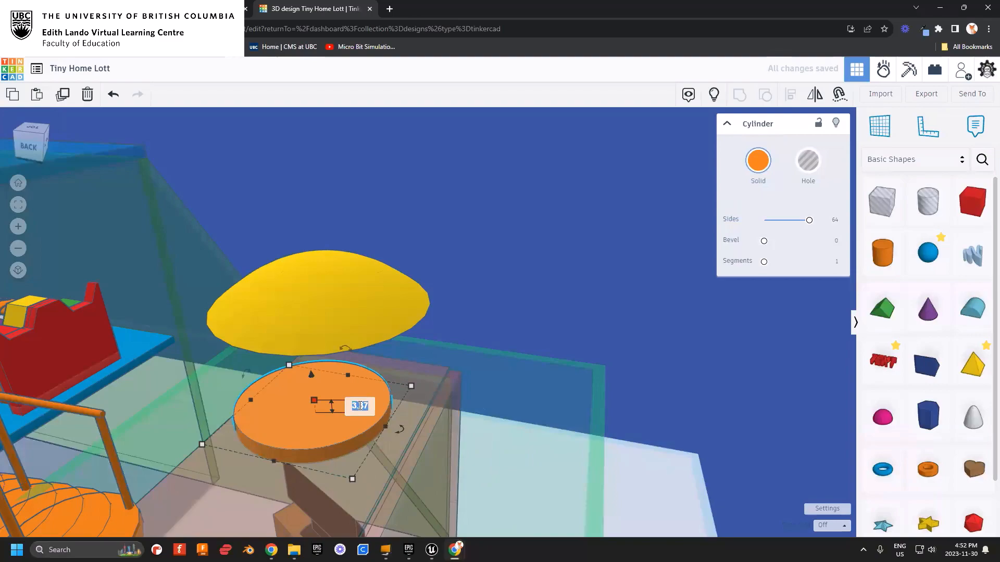
pyautogui.write('2')
pyautogui.press('Return')
# - Shift the orange disc and raise it until it sits just below the yellow dome
pyautogui.moveTo(374, 408); pyautogui.dragTo(393, 385, button='right')
pyautogui.moveTo(352, 420); pyautogui.dragTo(361, 435)
pyautogui.moveTo(361, 435); pyautogui.dragTo(368, 395, button='right')
pyautogui.moveTo(315, 419); pyautogui.dragTo(315, 382)
pyautogui.moveTo(315, 398); pyautogui.dragTo(336, 411, button='right')
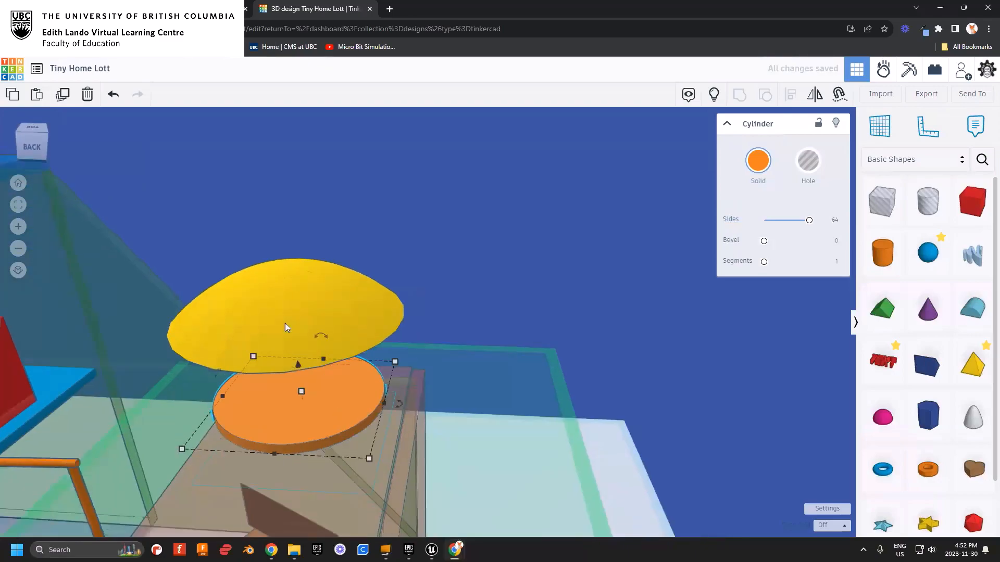
# - Align the orange disc and the yellow dome on their shared centre in both horizontal directions
pyautogui.keyDown('shift'); pyautogui.click(342, 313); pyautogui.keyUp('shift')
pyautogui.moveTo(329, 289); pyautogui.dragTo(338, 339, button='right')
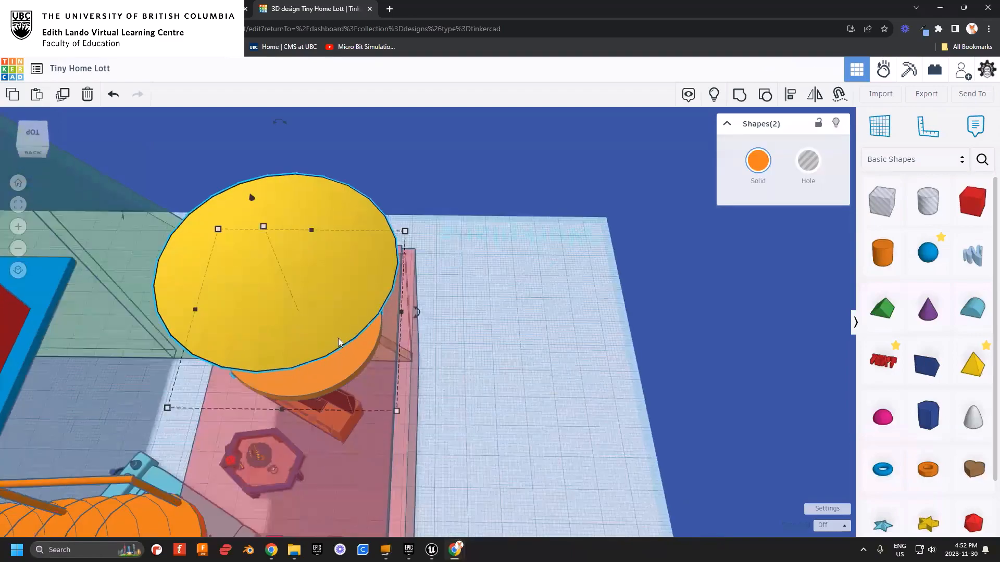
pyautogui.click(507, 252)
pyautogui.click(327, 280)
pyautogui.keyDown('shift'); pyautogui.click(327, 284); pyautogui.keyUp('shift')
pyautogui.moveTo(326, 285); pyautogui.dragTo(381, 266, button='right')
pyautogui.click(792, 94)
pyautogui.moveTo(443, 273); pyautogui.dragTo(495, 237, button='middle')
pyautogui.click(315, 431)
pyautogui.click(212, 361)
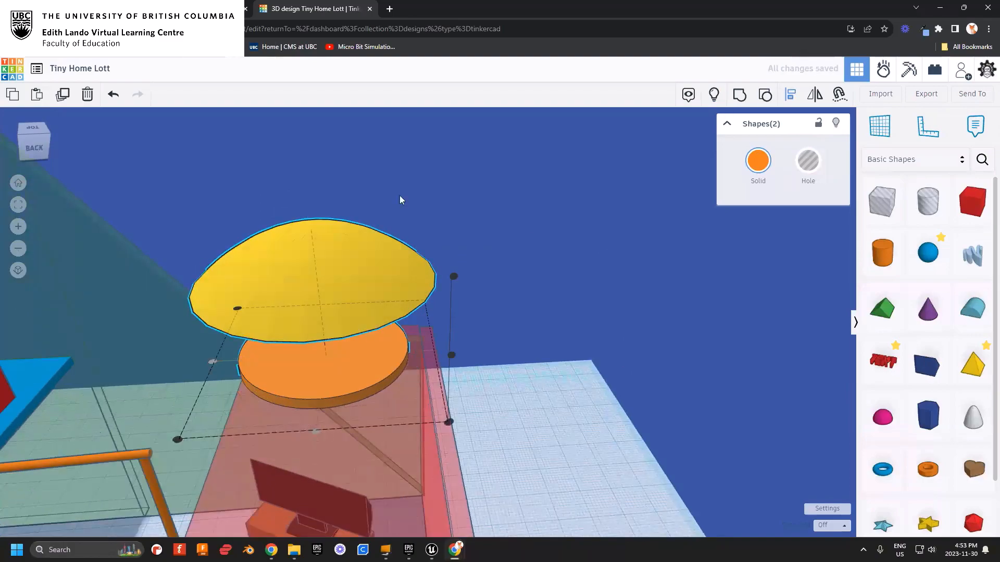
pyautogui.click(608, 268)
pyautogui.moveTo(550, 307); pyautogui.dragTo(508, 290, button='right')
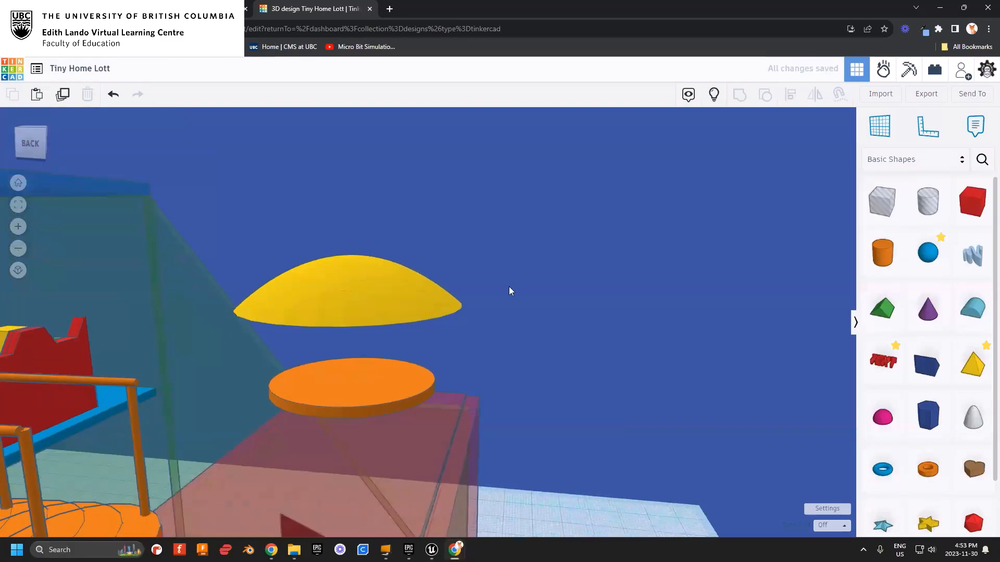
# - Switch to the small house design, examine the umbrella's dome and pole on the terrace, and return to Tiny Home Lott
pyautogui.click(381, 372)
pyautogui.click(374, 300)
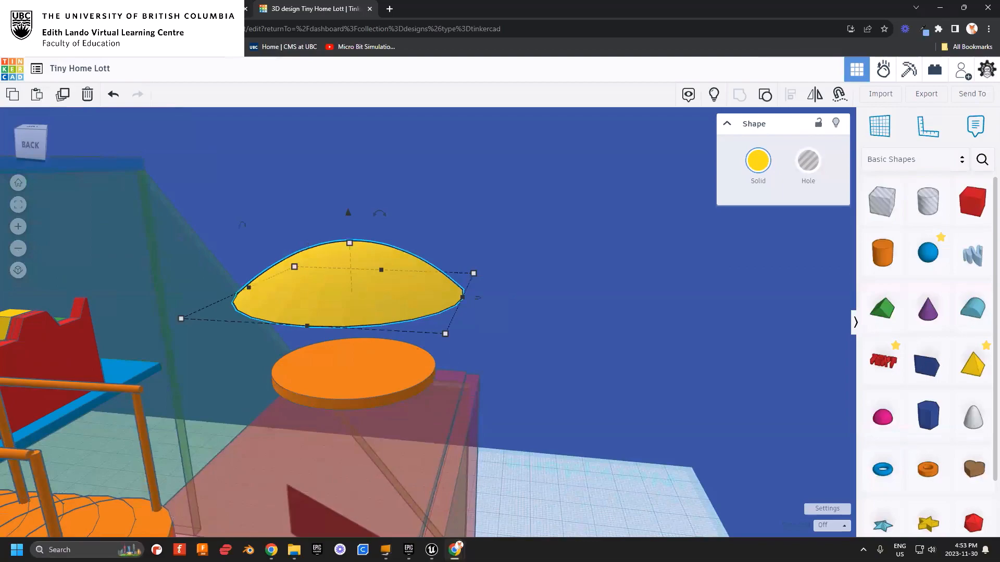
pyautogui.click(196, 8)
pyautogui.click(323, 8)
pyautogui.click(382, 380)
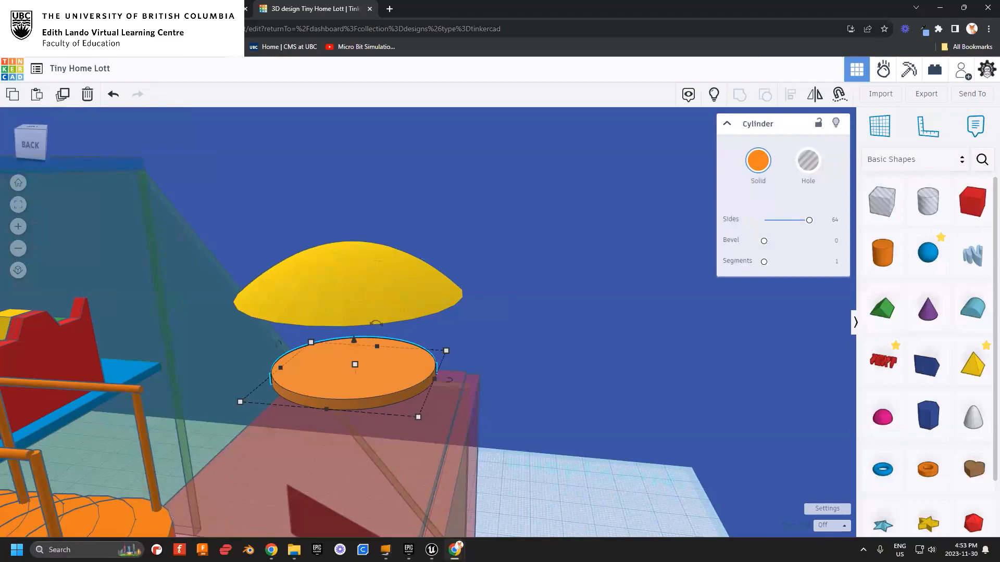
pyautogui.click(196, 9)
pyautogui.moveTo(254, 439); pyautogui.dragTo(432, 442, button='right')
pyautogui.click(455, 420)
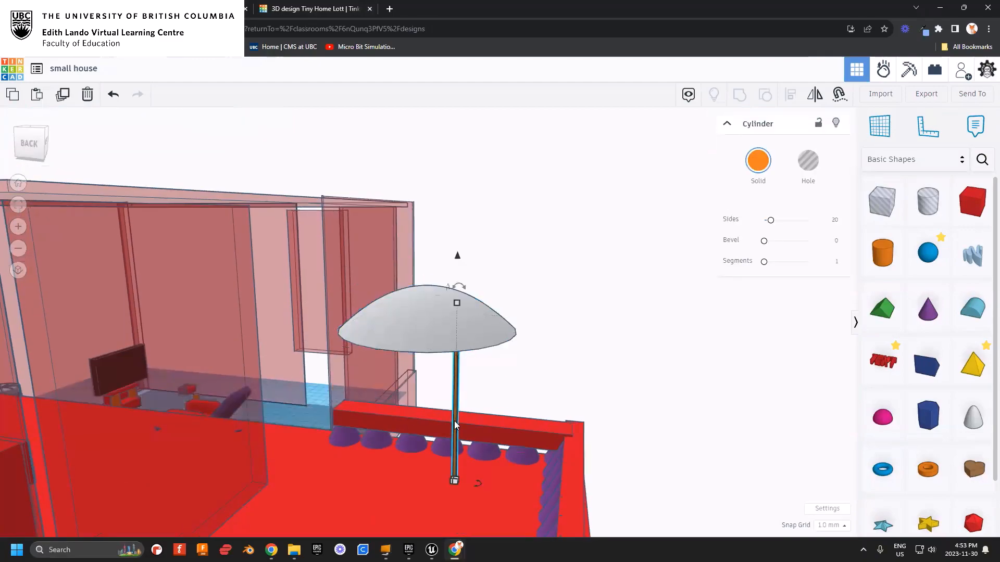
pyautogui.moveTo(409, 399); pyautogui.dragTo(431, 370)
pyautogui.moveTo(517, 420); pyautogui.dragTo(267, 450, button='right')
pyautogui.moveTo(267, 450); pyautogui.dragTo(464, 422, button='middle')
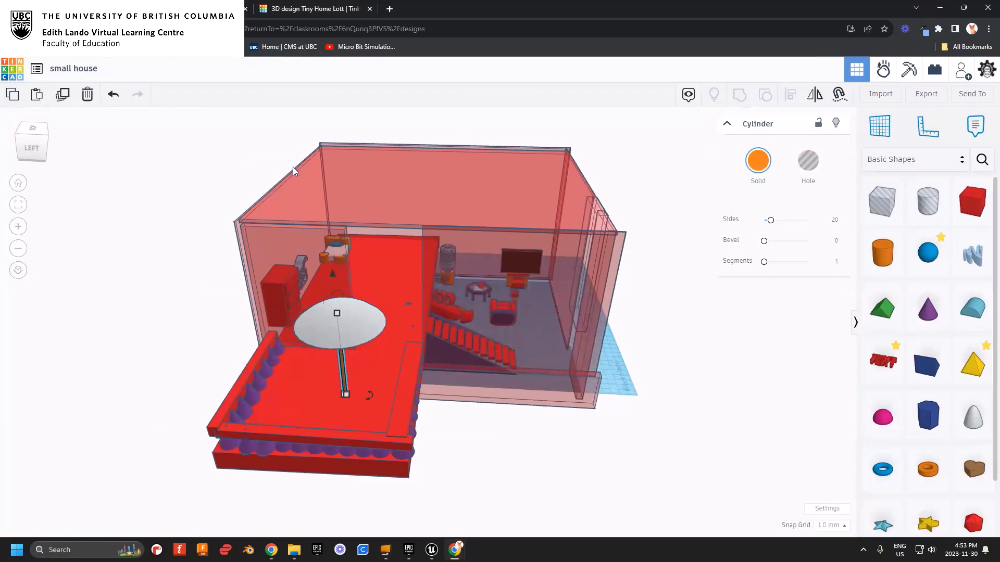
pyautogui.click(315, 14)
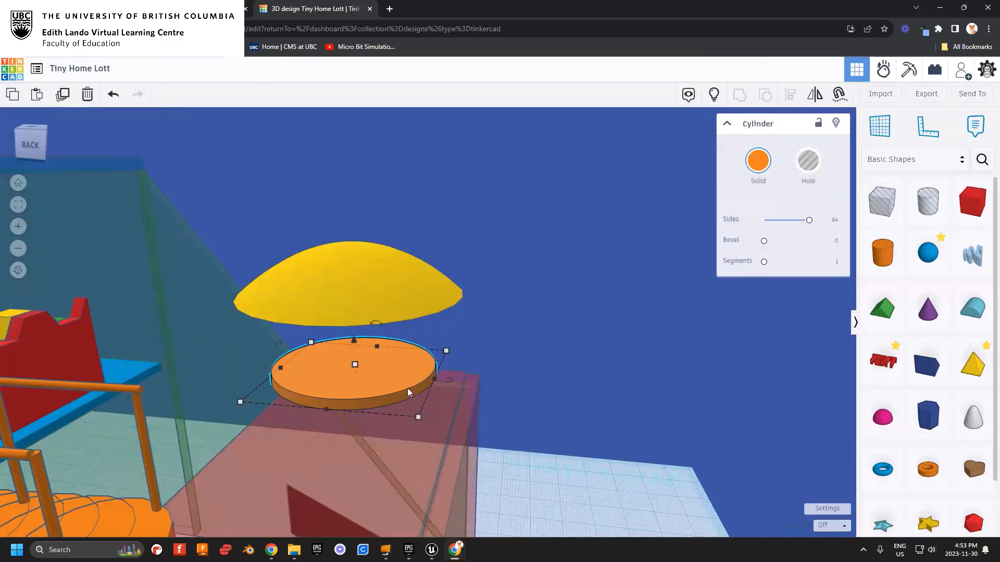
# - Add a cylinder on the orange disc, set its width and length to 1 mm, and move it beneath the dome's middle
pyautogui.click(486, 327)
pyautogui.click(398, 374)
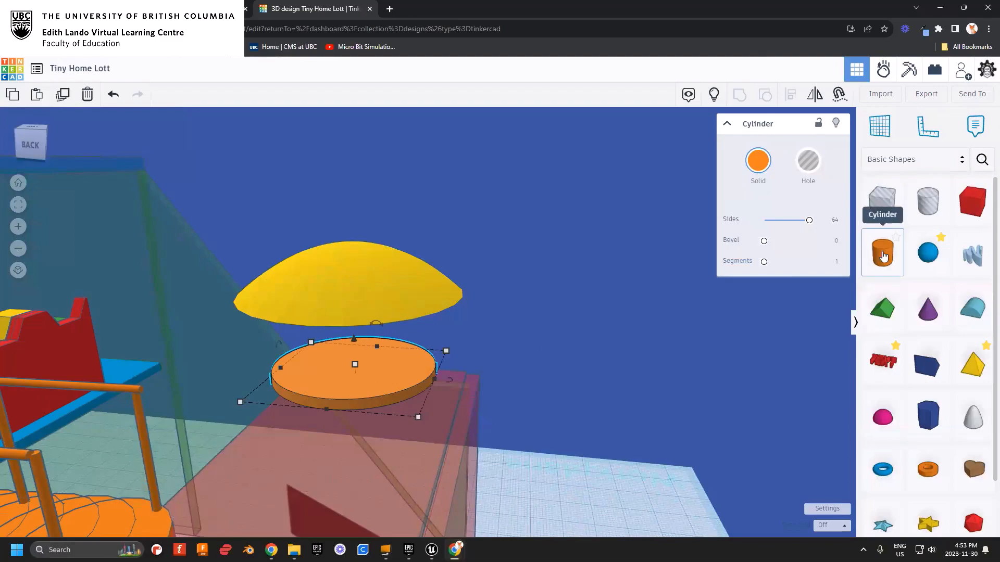
pyautogui.moveTo(884, 256); pyautogui.dragTo(354, 364)
pyautogui.moveTo(389, 388)
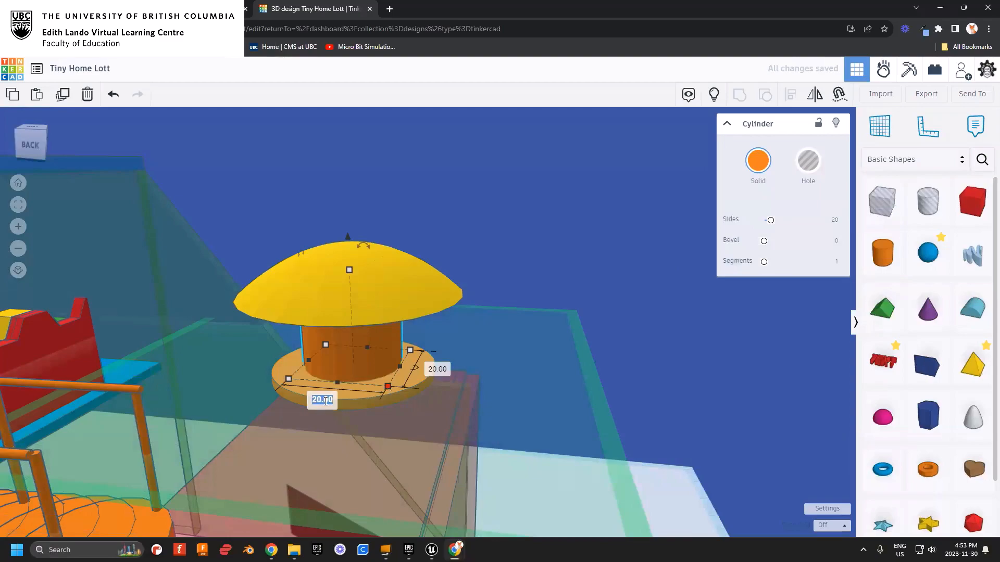
pyautogui.press('Tab')
pyautogui.write('1')
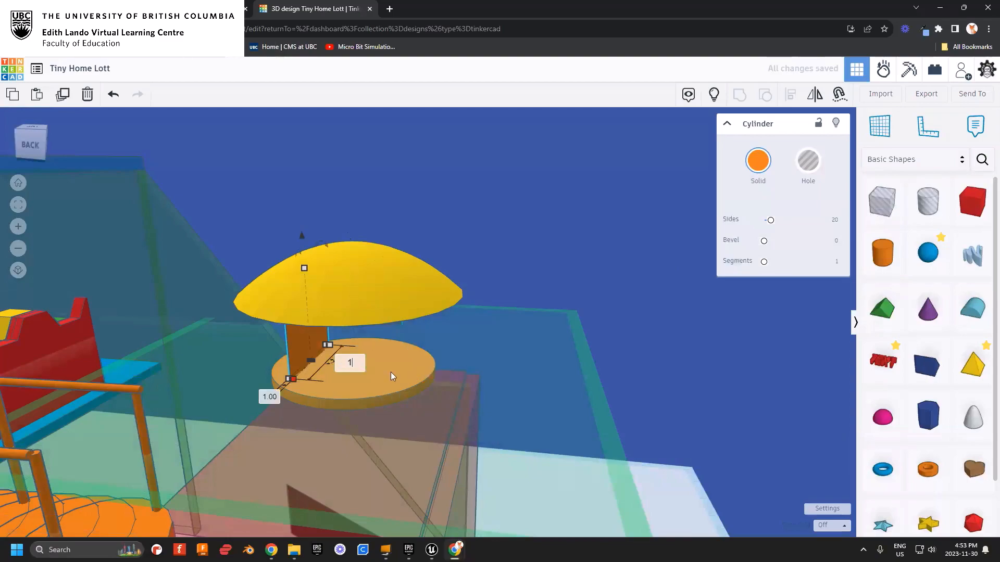
pyautogui.press('Return')
pyautogui.moveTo(326, 333); pyautogui.dragTo(350, 363)
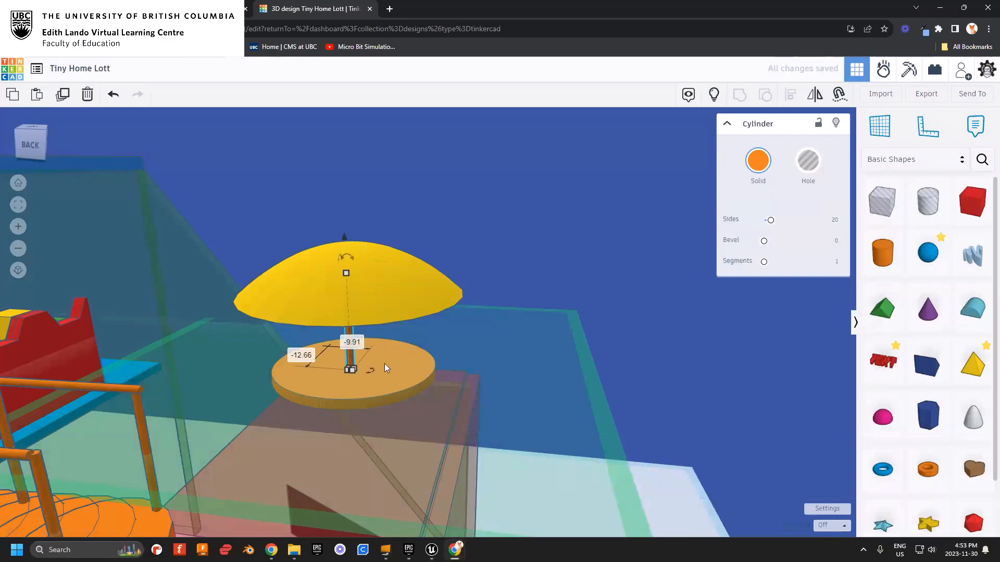
# - Align the thin orange pole with the centre of the yellow dome in both horizontal directions
pyautogui.keyDown('shift'); pyautogui.click(386, 296); pyautogui.keyUp('shift')
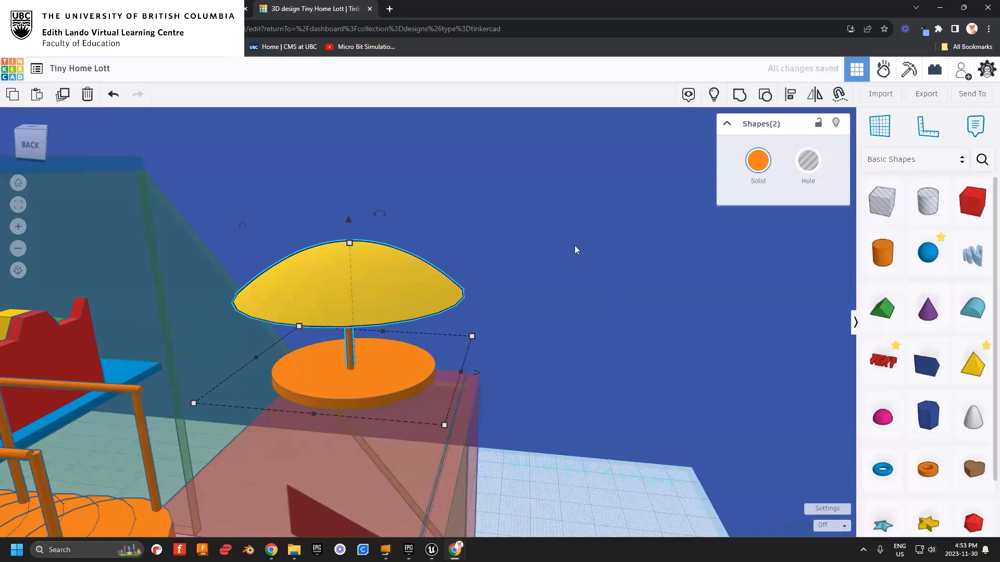
pyautogui.click(787, 95)
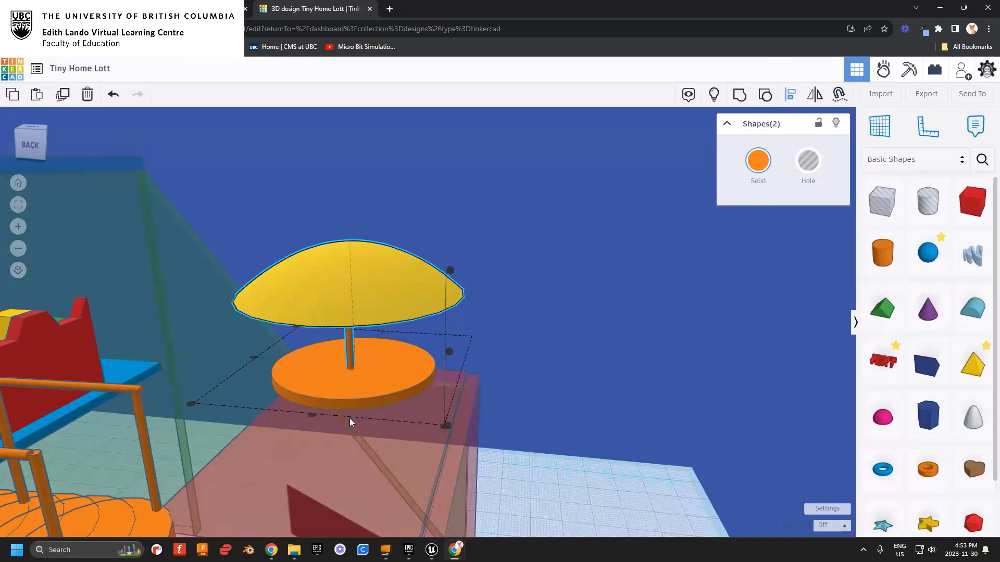
pyautogui.click(313, 416)
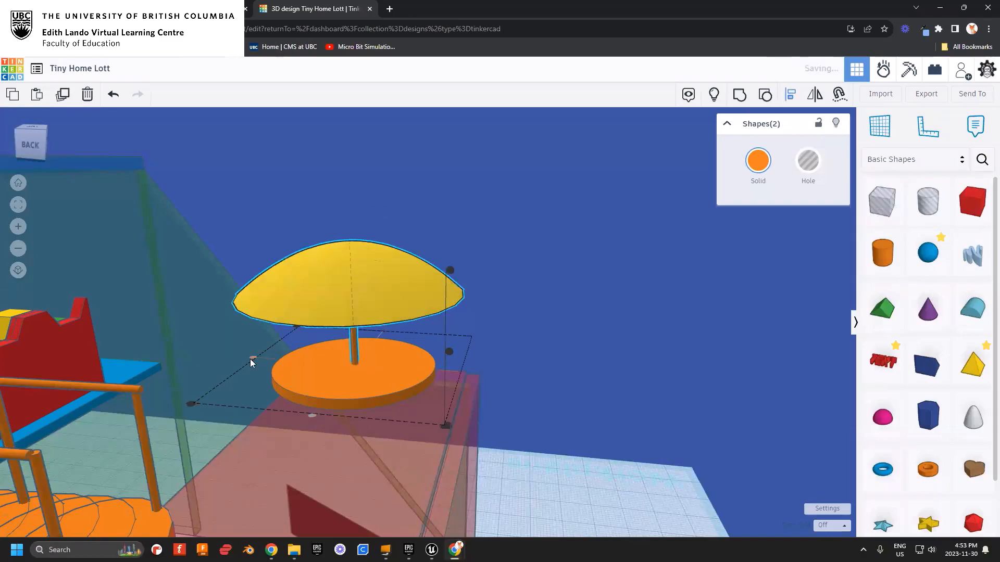
pyautogui.click(364, 375)
pyautogui.moveTo(536, 364); pyautogui.dragTo(565, 357, button='right')
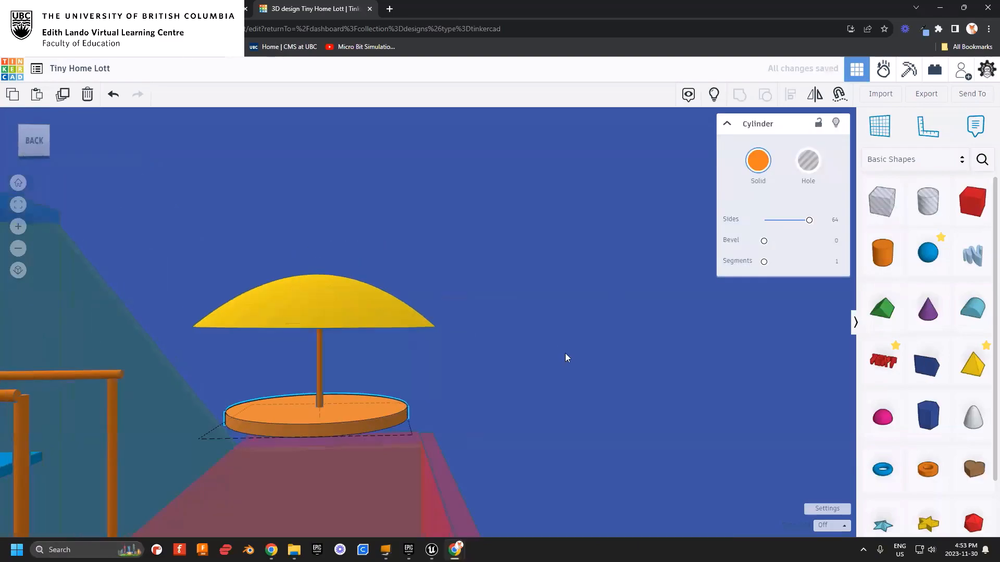
# - Check the centre alignment of the disc, pole and dome together and examine the assembly from above and the side
pyautogui.click(357, 316)
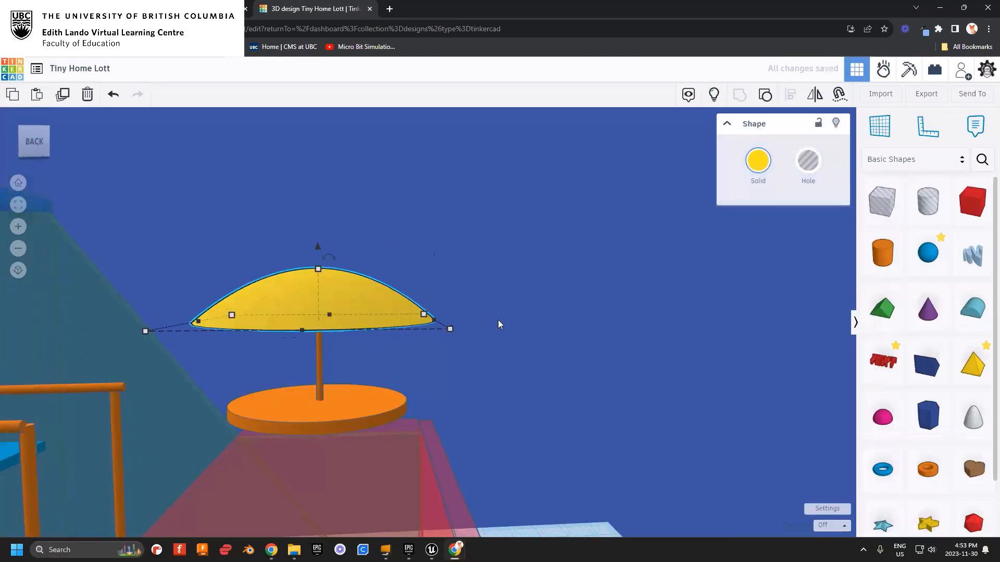
pyautogui.click(320, 367)
pyautogui.click(355, 412)
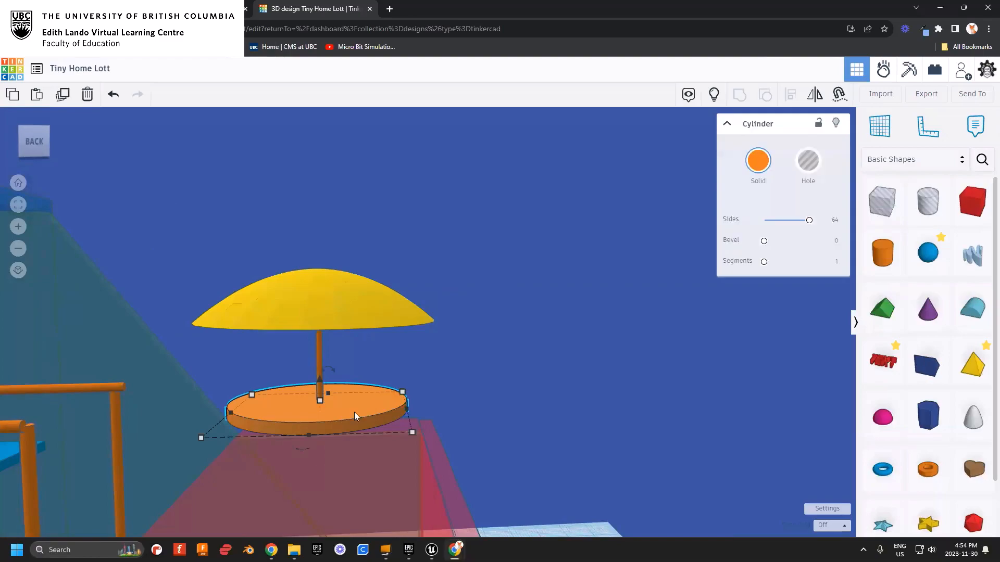
pyautogui.keyDown('shift'); pyautogui.click(320, 360); pyautogui.keyUp('shift')
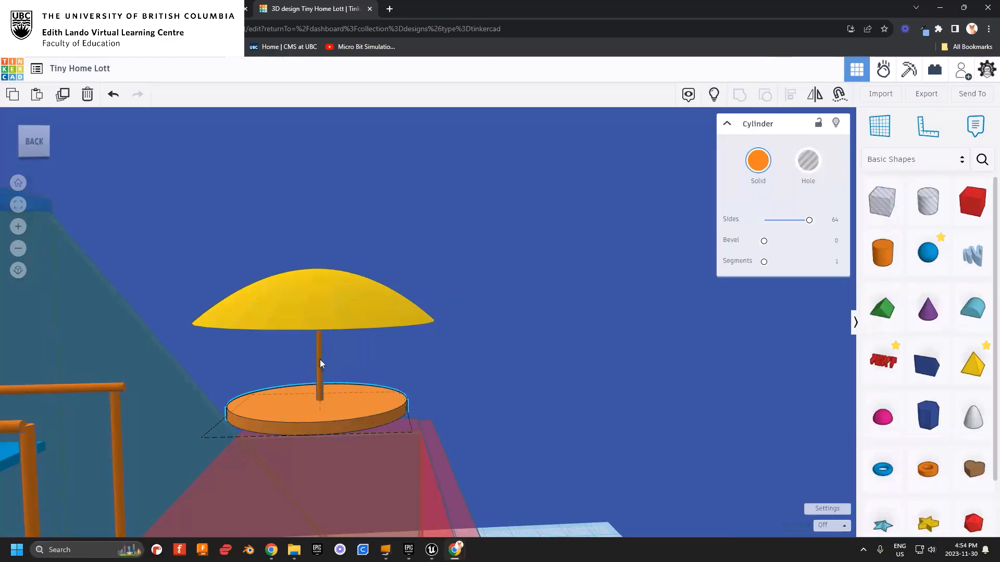
pyautogui.keyDown('shift'); pyautogui.click(352, 322); pyautogui.keyUp('shift')
pyautogui.click(791, 95)
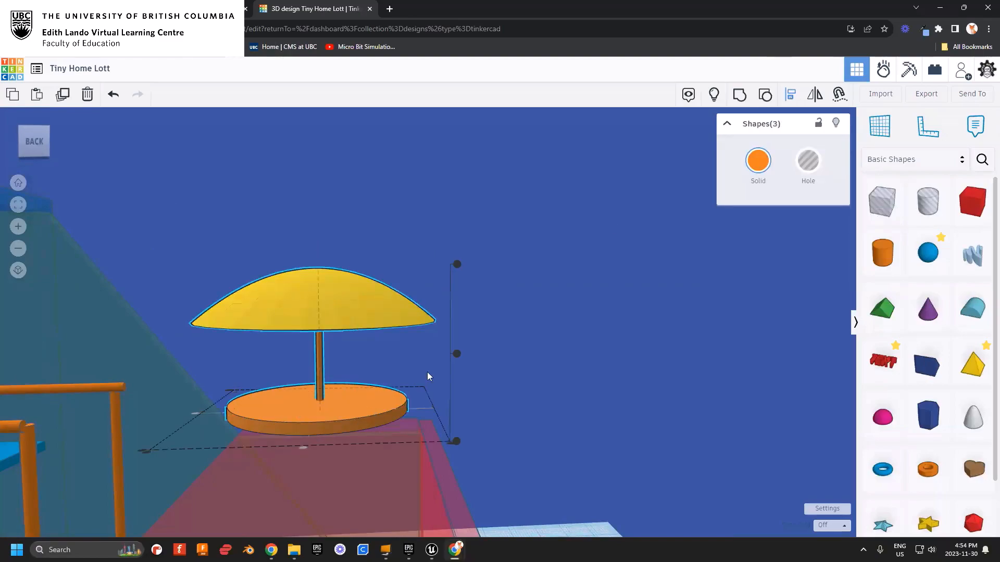
pyautogui.moveTo(334, 430)
pyautogui.mouseDown(button='right')
pyautogui.moveTo(333, 472)
pyautogui.moveTo(320, 436)
pyautogui.mouseUp(button='right')
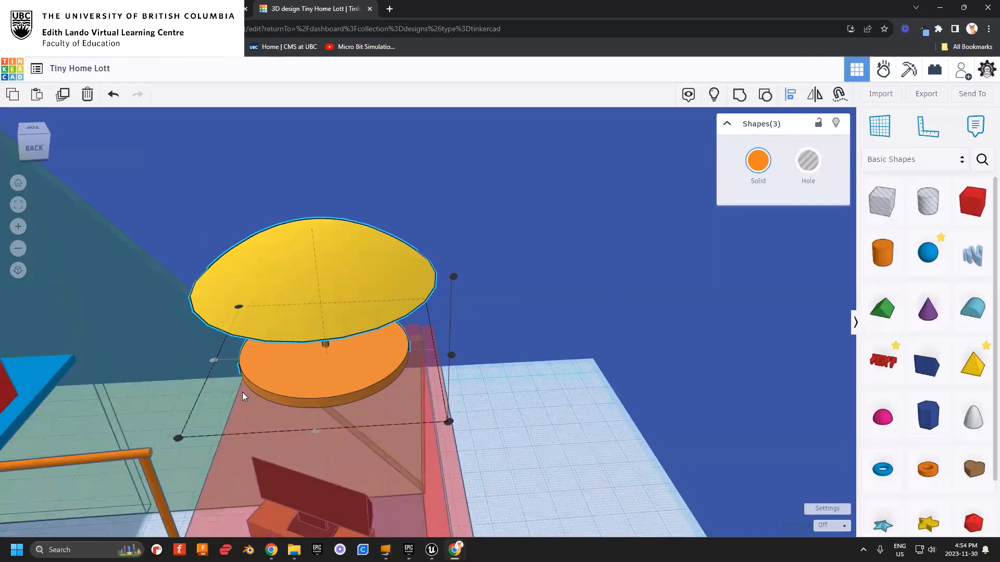
pyautogui.click(533, 393)
pyautogui.moveTo(533, 393); pyautogui.dragTo(534, 416, button='right')
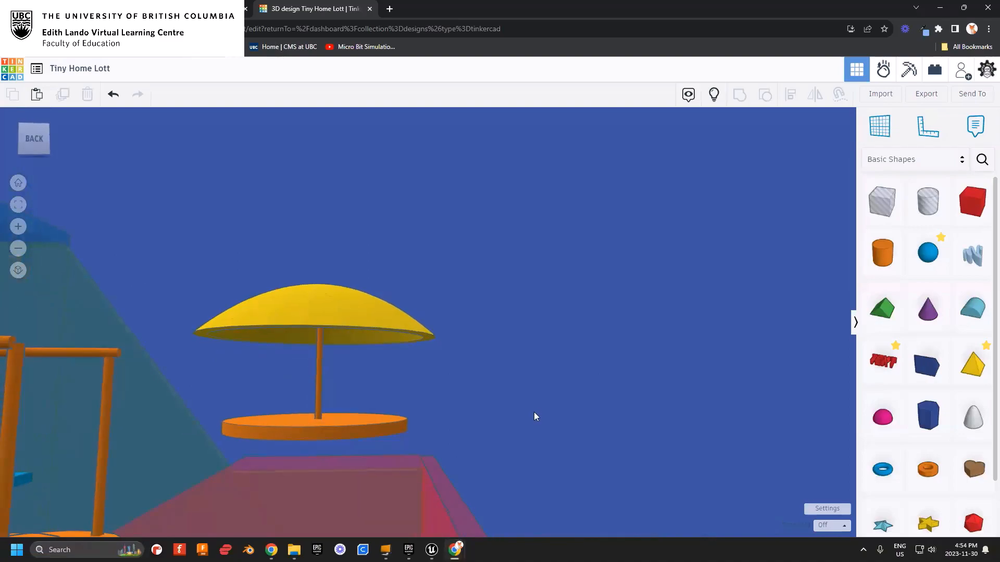
# - Add a purple cone beneath the orange disc and shrink it proportionally into a small table base
pyautogui.scroll(-2, 914, 434)
pyautogui.scroll(2, 913, 440)
pyautogui.moveTo(930, 318); pyautogui.dragTo(333, 484)
pyautogui.moveTo(338, 485); pyautogui.dragTo(336, 399, button='right')
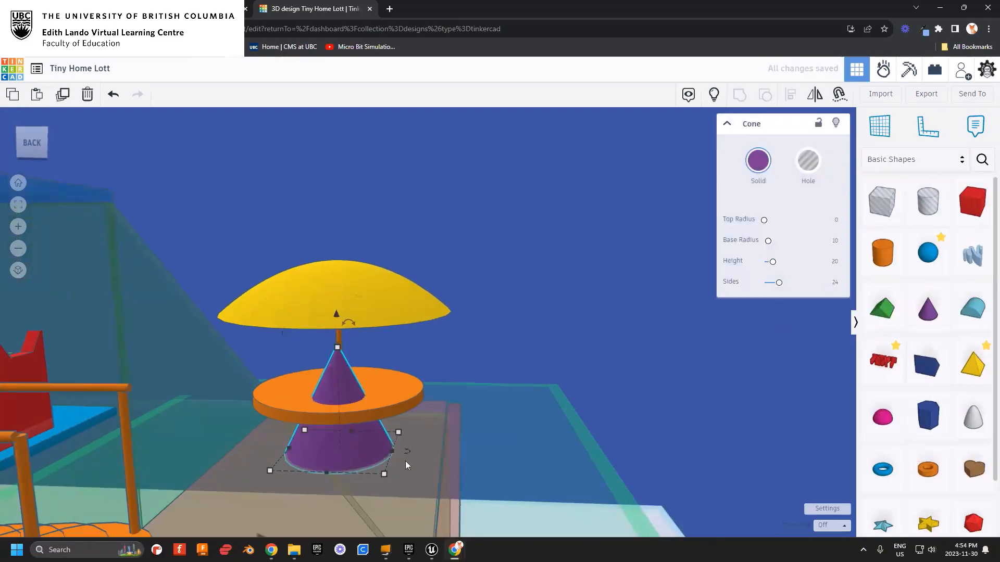
pyautogui.keyDown('shift'); pyautogui.moveTo(385, 474); pyautogui.dragTo(353, 439); pyautogui.keyUp('shift')
# - Align the purple cone with the centres of the disc, pole and dome in both horizontal directions
pyautogui.keyDown('shift'); pyautogui.click(386, 403); pyautogui.keyUp('shift')
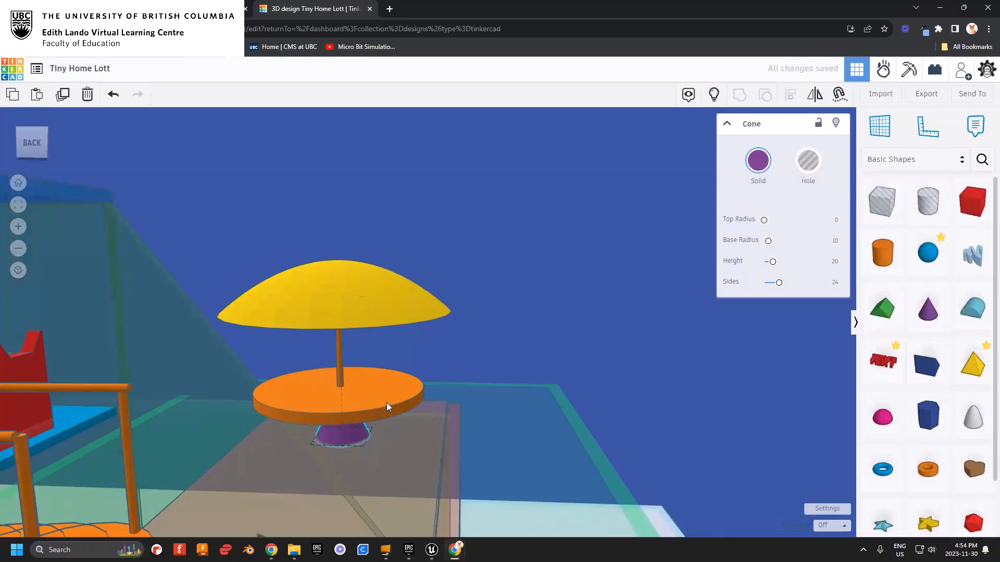
pyautogui.keyDown('shift'); pyautogui.click(338, 348); pyautogui.keyUp('shift')
pyautogui.keyDown('shift'); pyautogui.click(353, 310); pyautogui.keyUp('shift')
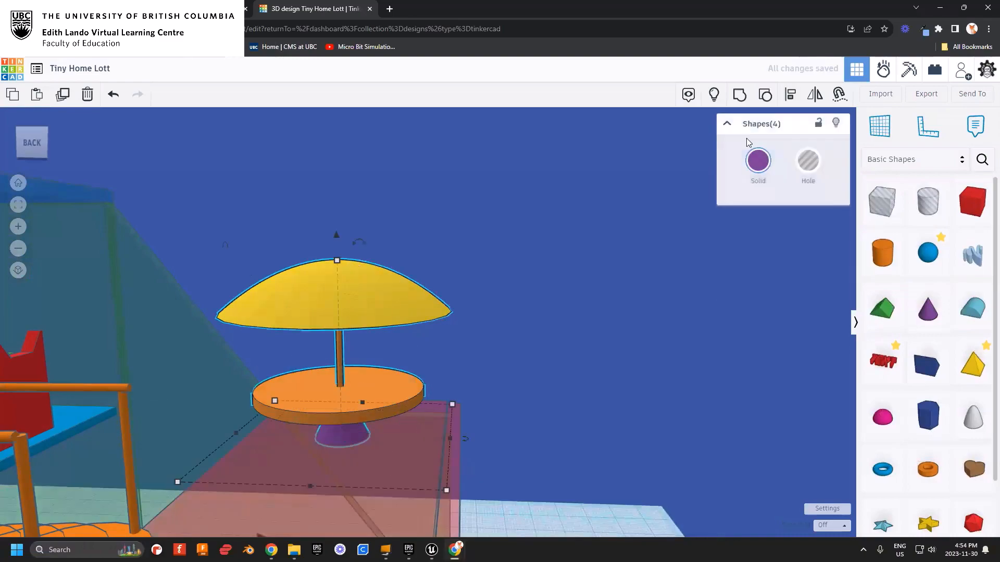
pyautogui.click(789, 95)
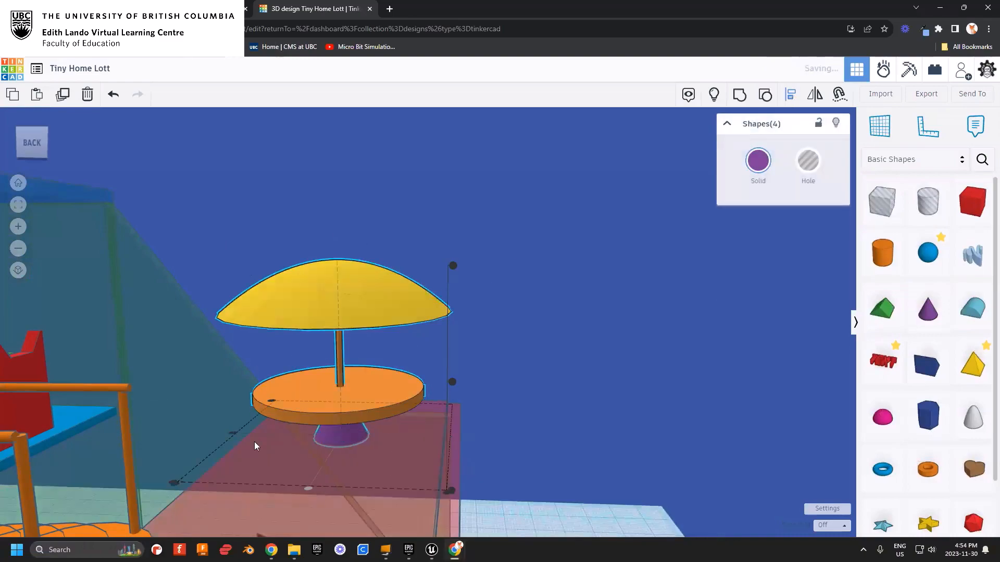
pyautogui.click(528, 408)
pyautogui.moveTo(530, 408)
pyautogui.mouseDown(button='right')
pyautogui.moveTo(392, 418)
pyautogui.moveTo(531, 427)
pyautogui.mouseUp(button='right')
# - Invert the cone by setting its top radius to 13.22 and base radius to 0.67, with a height of 17.9
pyautogui.click(555, 442)
pyautogui.moveTo(564, 460)
pyautogui.mouseDown(button='right')
pyautogui.moveTo(566, 412)
pyautogui.moveTo(572, 447)
pyautogui.mouseUp(button='right')
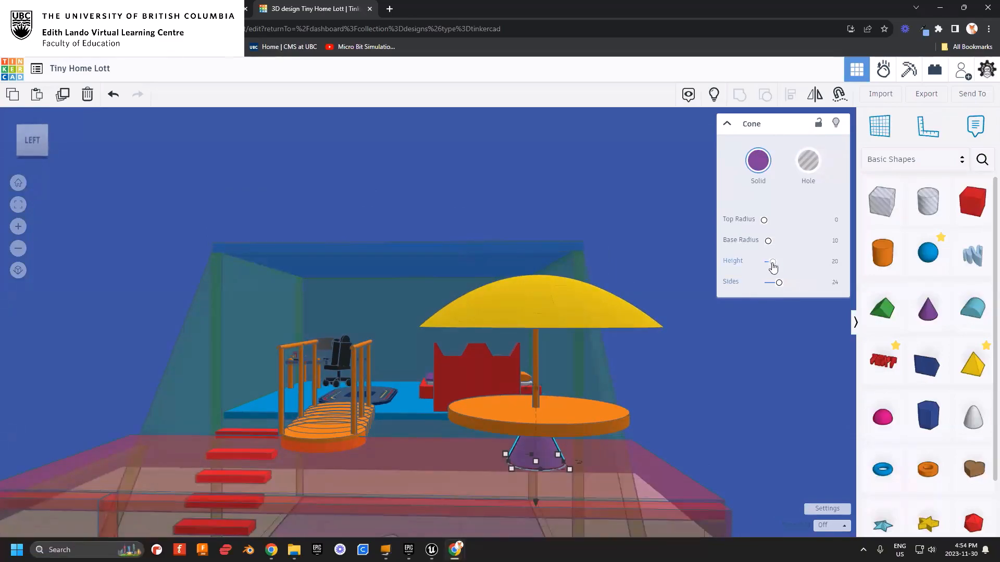
pyautogui.moveTo(771, 248); pyautogui.dragTo(769, 221)
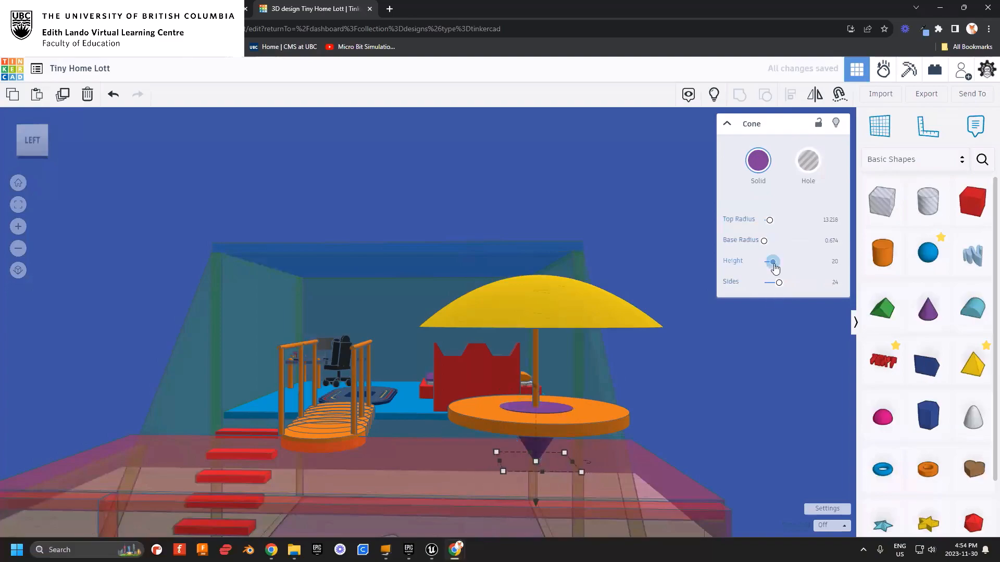
pyautogui.click(660, 395)
pyautogui.moveTo(662, 417); pyautogui.dragTo(521, 448, button='right')
# - Lower the inverted cone slightly beneath the orange disc and stretch it to a height of about 10.57 mm
pyautogui.click(521, 449)
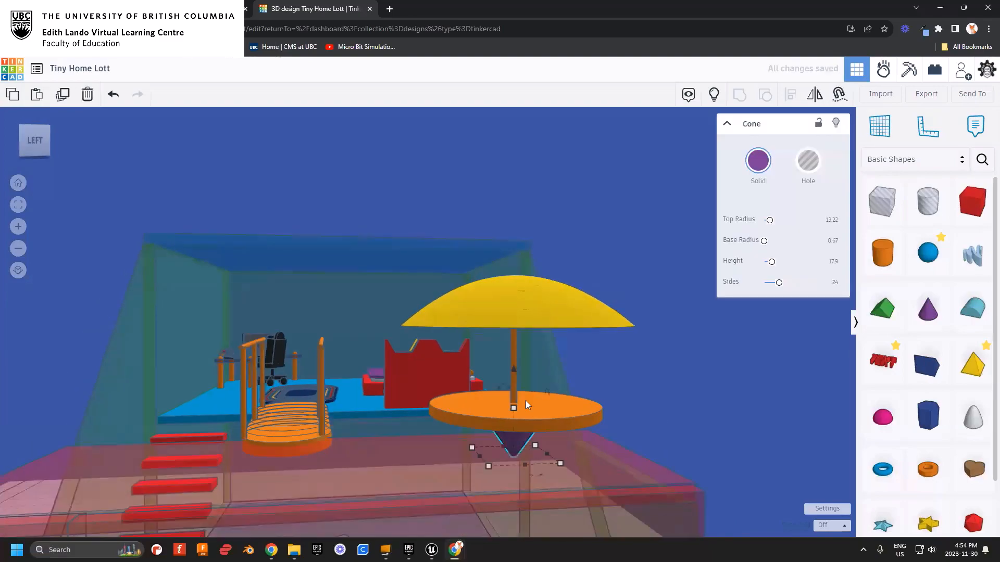
pyautogui.moveTo(514, 371); pyautogui.dragTo(514, 405)
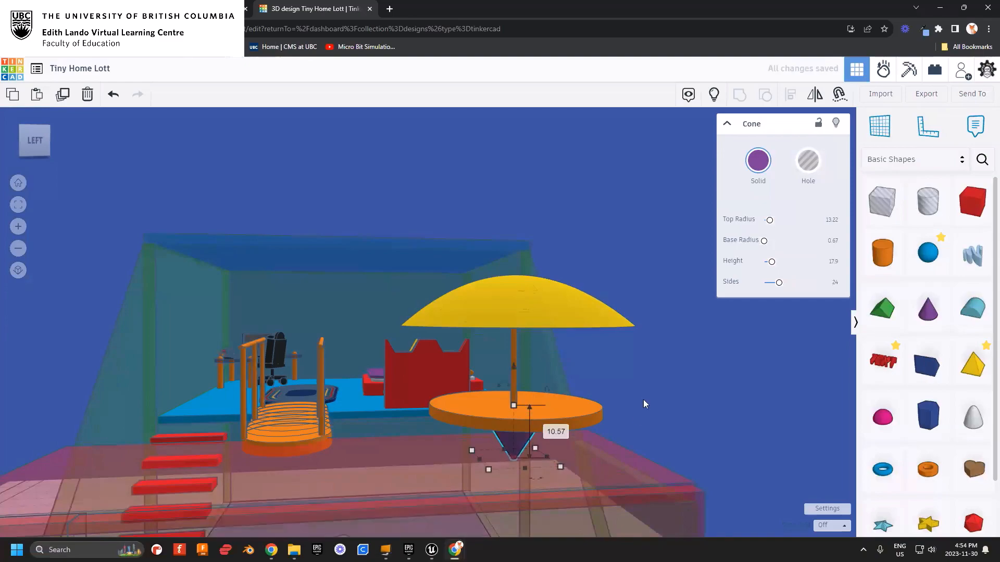
pyautogui.click(667, 396)
pyautogui.moveTo(679, 394); pyautogui.dragTo(698, 415, button='right')
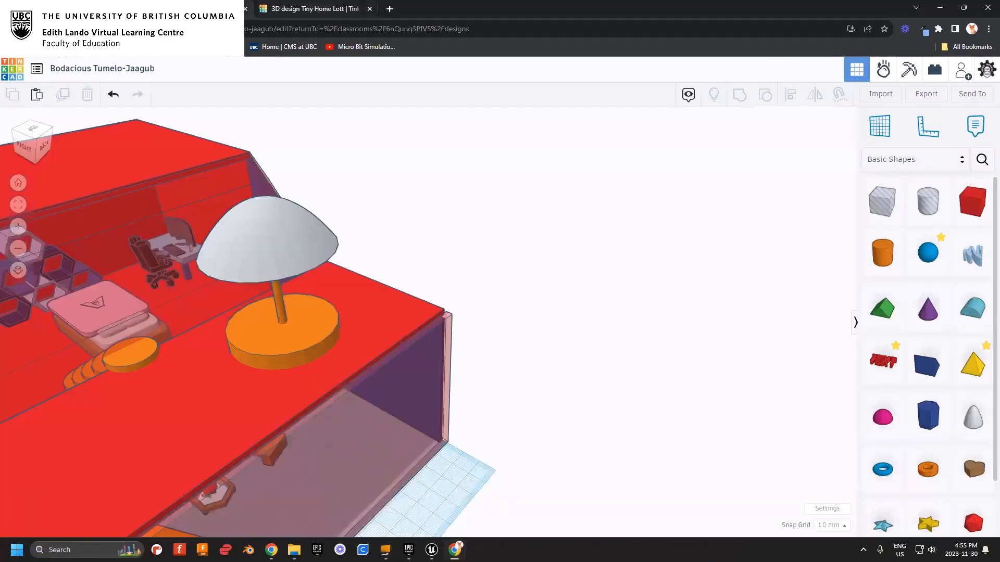
# - Examine the orange disc beneath the white umbrella in the other design, open its height for editing and undo the last change
pyautogui.moveTo(361, 335); pyautogui.dragTo(394, 276, button='right')
pyautogui.moveTo(339, 372); pyautogui.dragTo(294, 411, button='right')
pyautogui.click(274, 417)
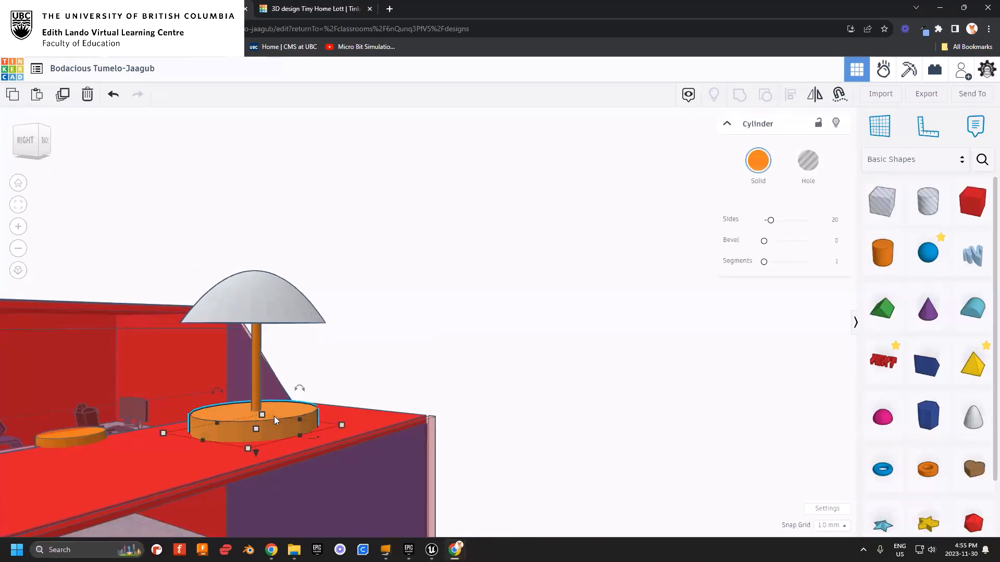
pyautogui.moveTo(266, 416)
pyautogui.click(257, 430)
pyautogui.click(376, 345)
pyautogui.click(290, 421)
pyautogui.hotkey('ctrl', 'z')
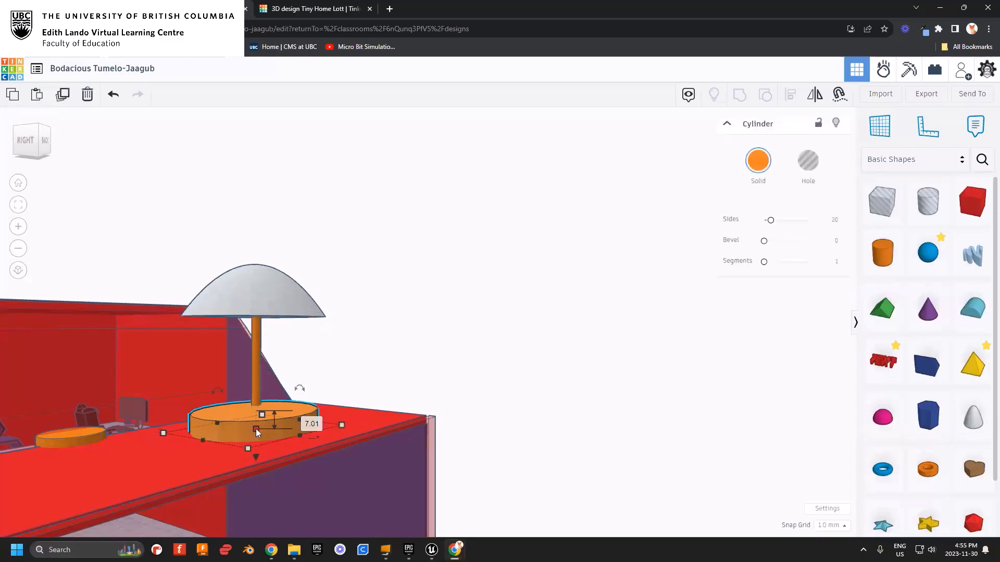
pyautogui.moveTo(257, 430); pyautogui.dragTo(346, 443, button='right')
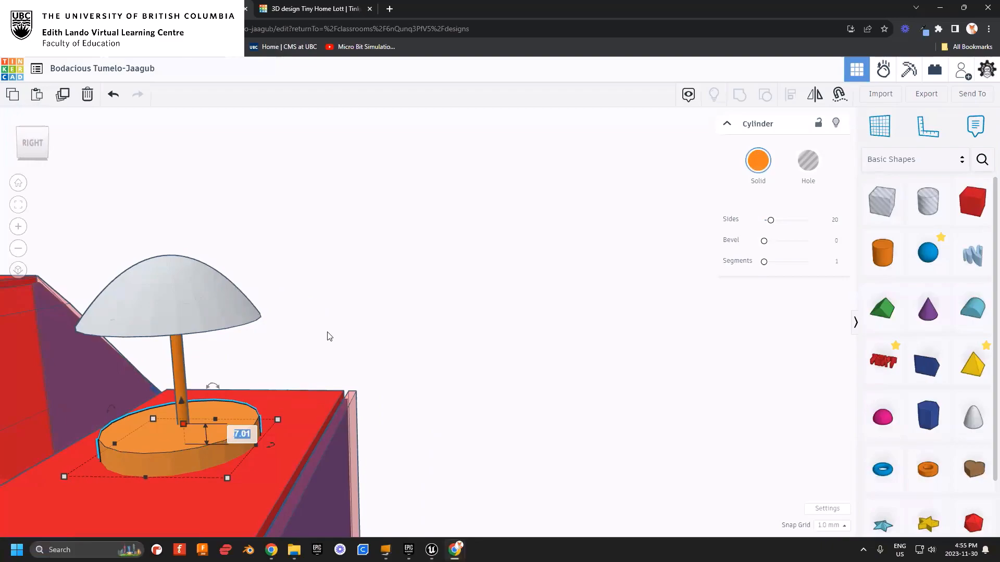
pyautogui.click(371, 344)
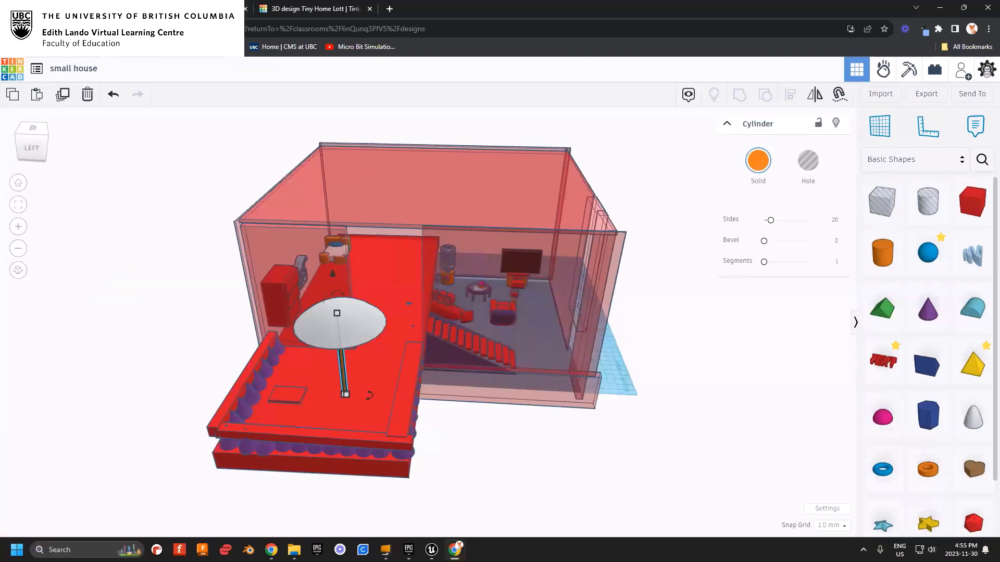
# - Examine the umbrella and the flat box on the small house's deck, and the umbrella table with its orange disc in the other design
pyautogui.moveTo(334, 385); pyautogui.dragTo(454, 371, button='right')
pyautogui.moveTo(454, 371); pyautogui.dragTo(404, 379, button='middle')
pyautogui.scroll(2, 404, 379)
pyautogui.moveTo(394, 401); pyautogui.dragTo(420, 486, button='right')
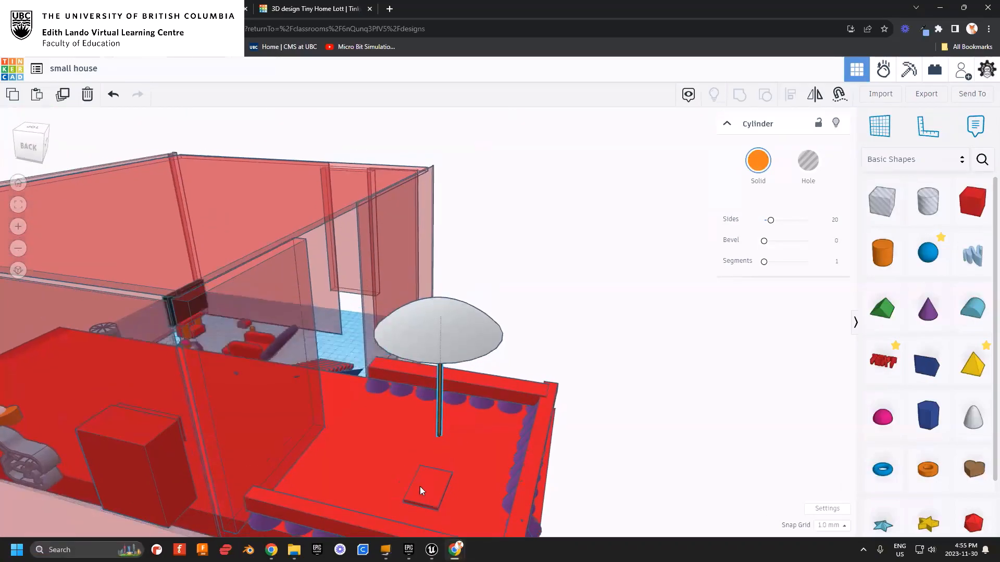
pyautogui.click(421, 482)
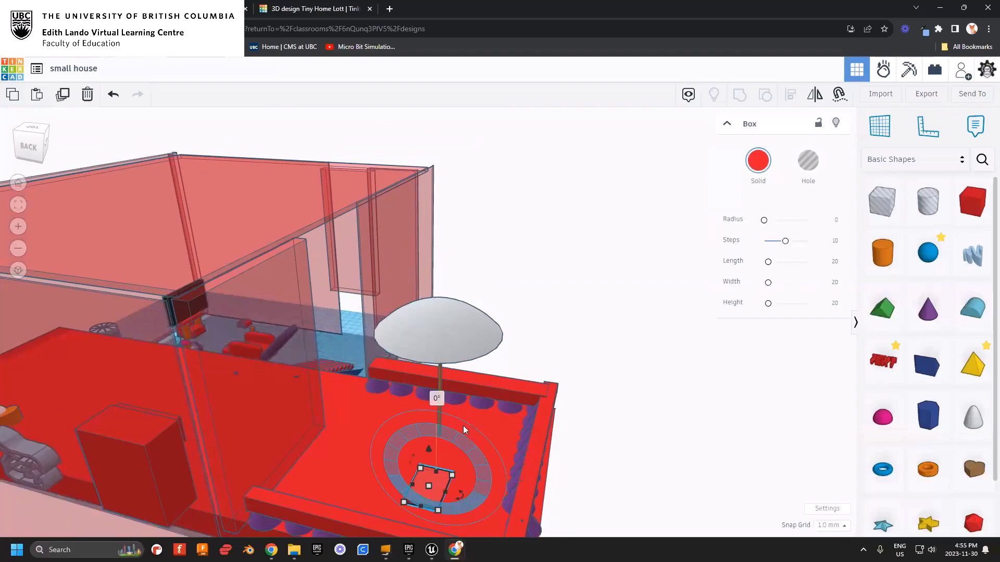
pyautogui.moveTo(589, 358); pyautogui.dragTo(515, 379, button='right')
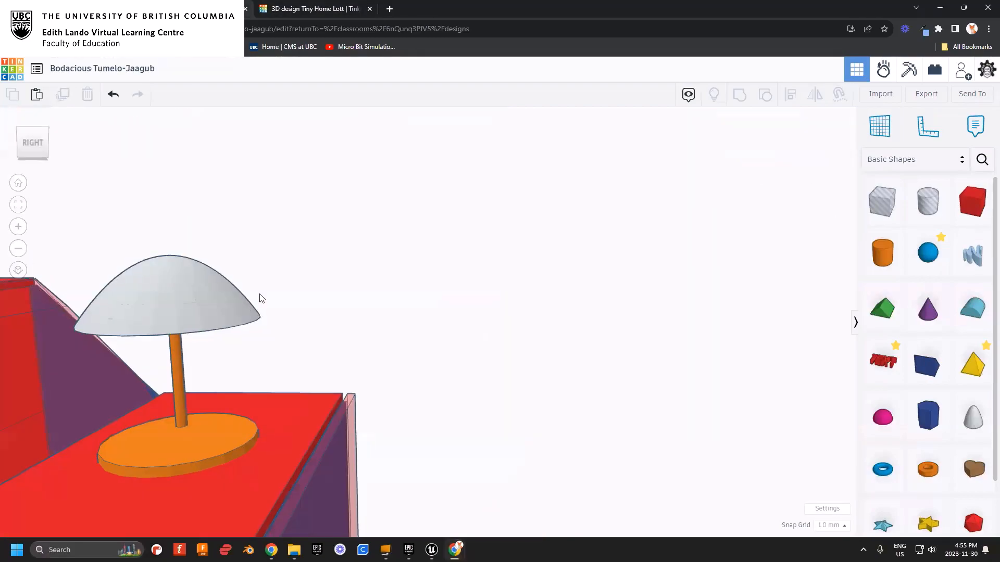
pyautogui.moveTo(259, 297); pyautogui.dragTo(177, 399, button='right')
pyautogui.click(164, 462)
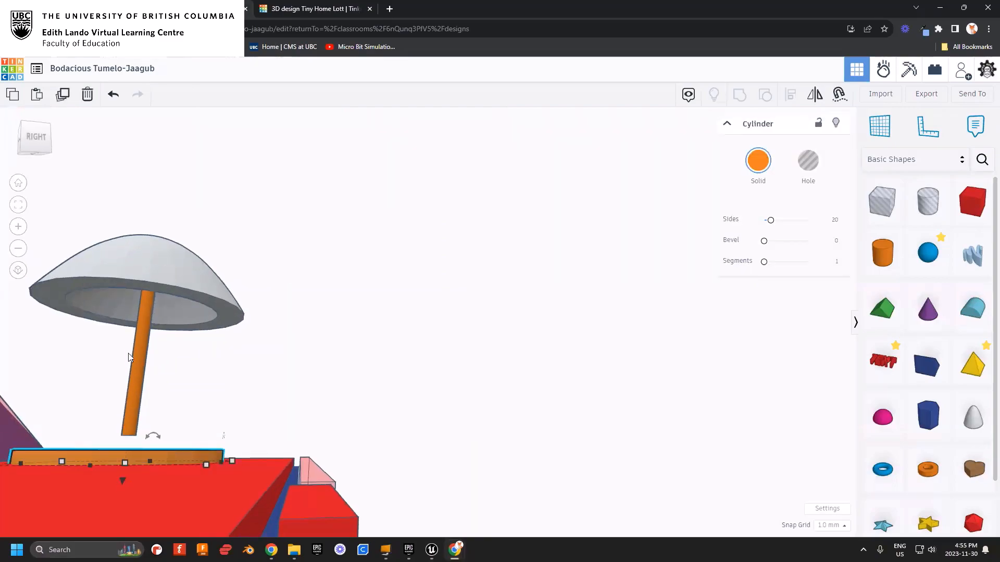
pyautogui.moveTo(234, 371); pyautogui.dragTo(271, 346, button='right')
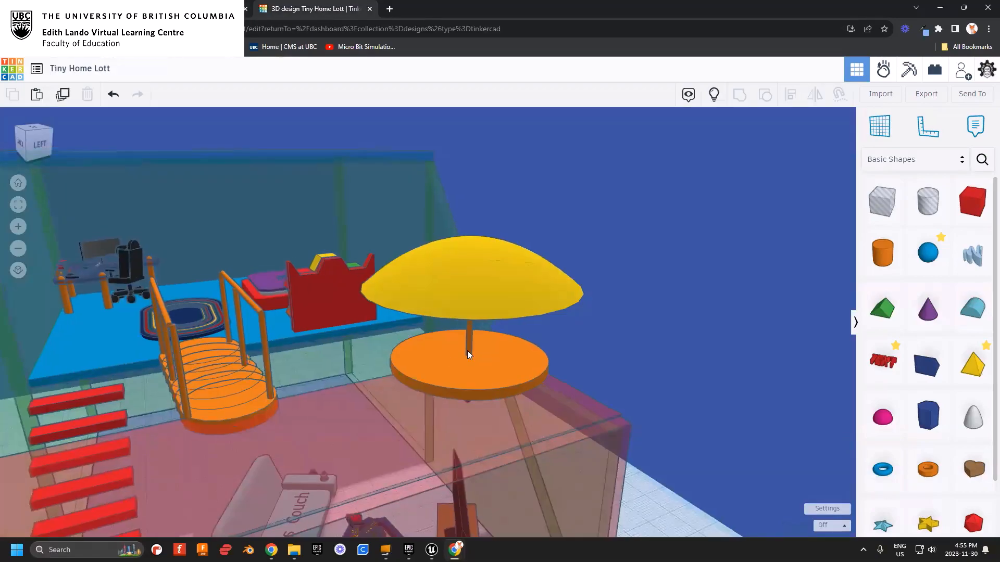
# - Place the iPhone 13 Pro model from the Everyday Objects shapes on the umbrella table in the Tiny Home Lott design
pyautogui.moveTo(467, 351); pyautogui.dragTo(484, 307, button='right')
pyautogui.moveTo(505, 365); pyautogui.dragTo(447, 409, button='right')
pyautogui.scroll(5, 411, 433)
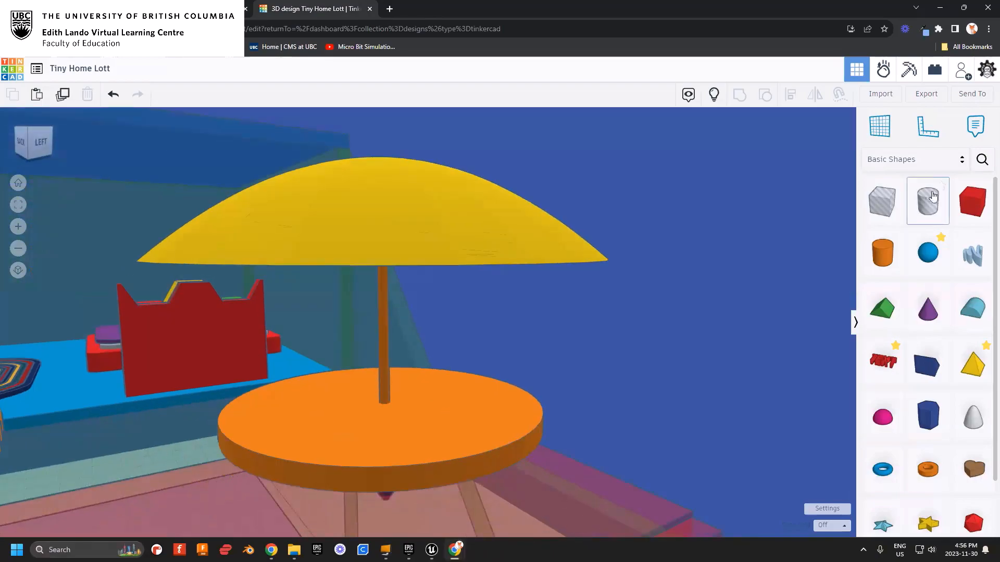
pyautogui.click(961, 165)
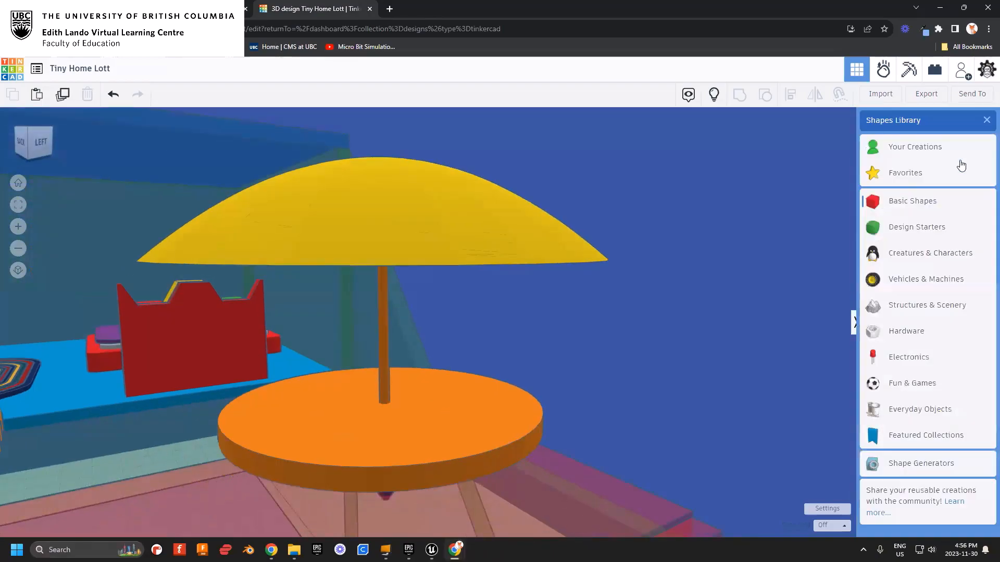
pyautogui.click(905, 412)
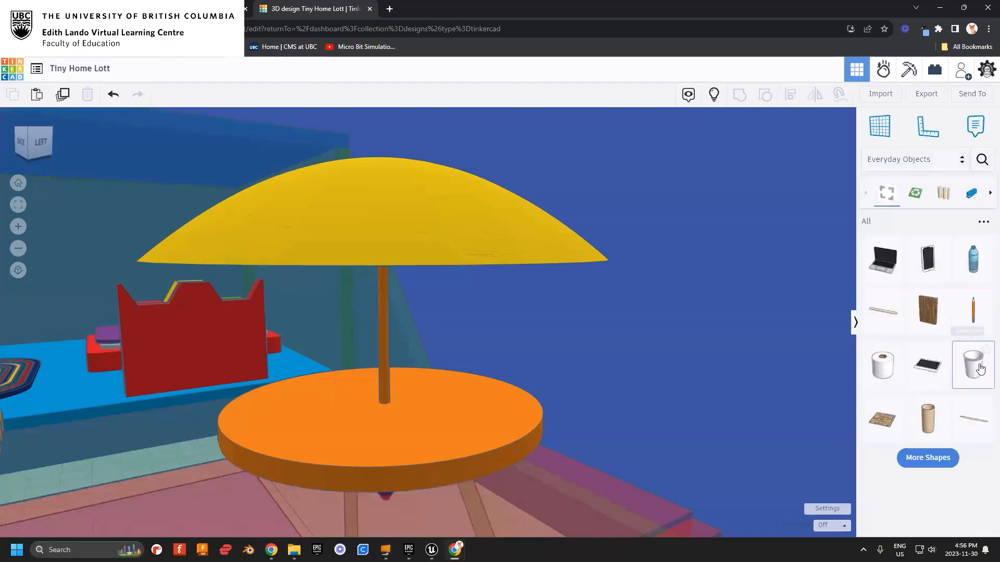
pyautogui.click(928, 457)
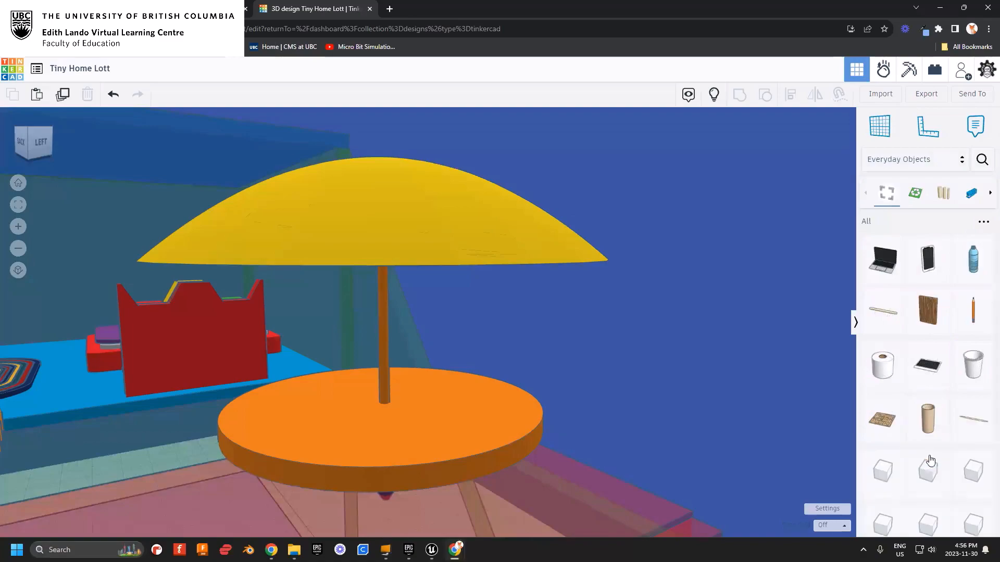
pyautogui.scroll(-2, 935, 471)
pyautogui.scroll(-2, 936, 473)
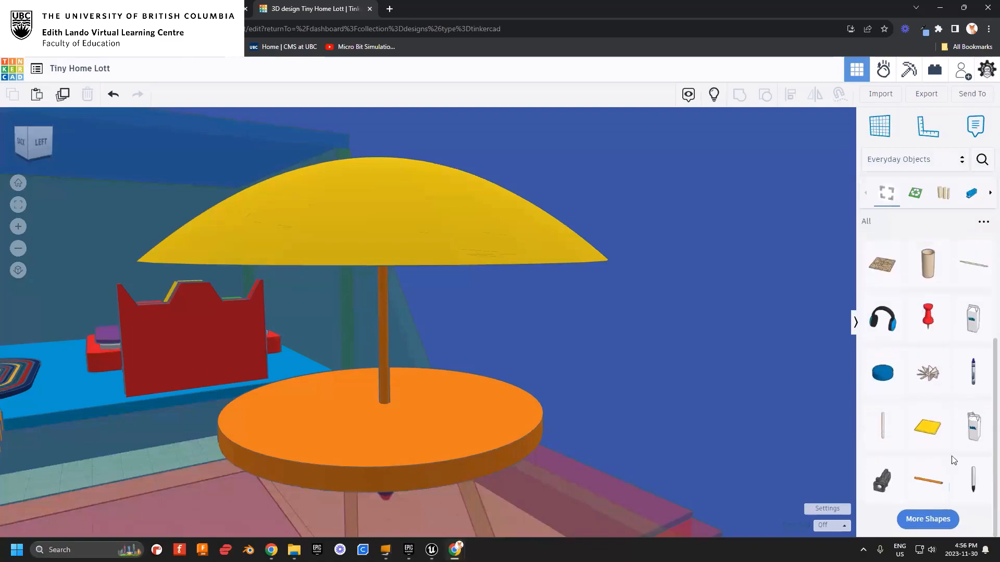
pyautogui.click(935, 520)
pyautogui.scroll(-5, 937, 469)
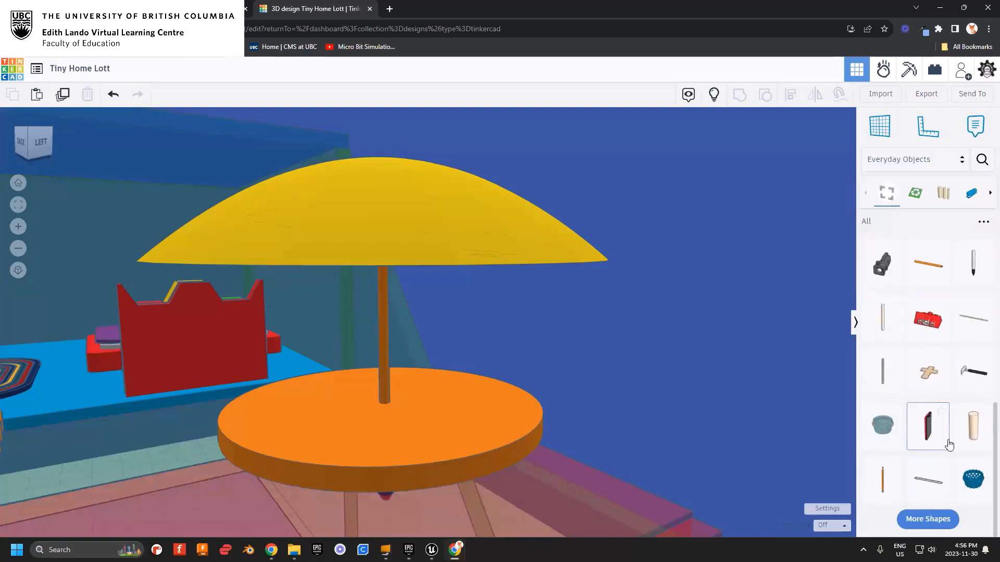
pyautogui.moveTo(939, 433); pyautogui.dragTo(498, 399)
# - Shrink the phone proportionally to a height of about 4.24 mm so it fits the umbrella table
pyautogui.scroll(-5, 589, 386)
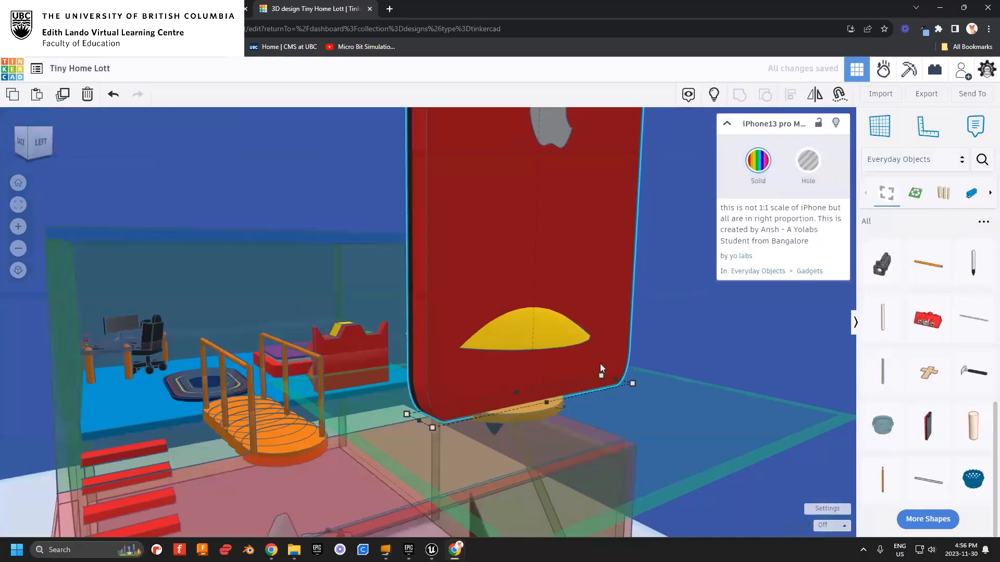
pyautogui.scroll(-5, 605, 345)
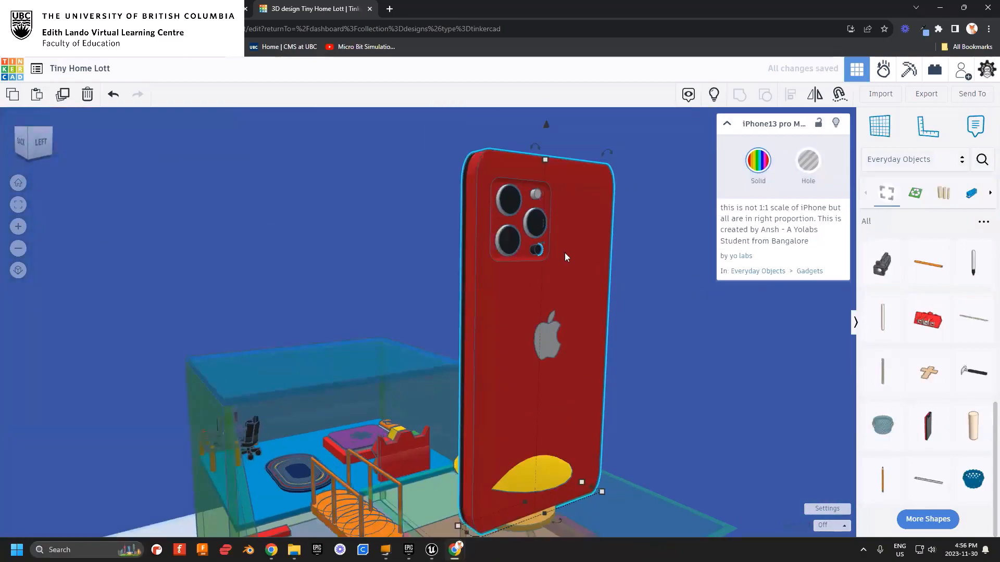
pyautogui.moveTo(545, 161); pyautogui.dragTo(540, 500)
pyautogui.scroll(5, 541, 503)
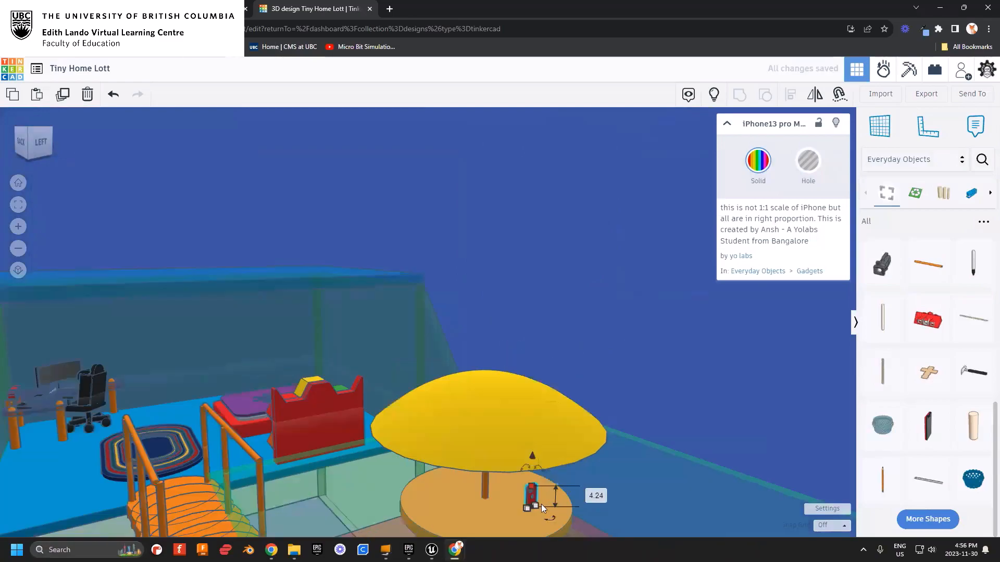
# - Lay the phone flat, lower it about 1.93 mm onto the tabletop and turn it 180°
pyautogui.scroll(-4, 538, 436)
pyautogui.moveTo(527, 359); pyautogui.dragTo(554, 414)
pyautogui.moveTo(583, 420); pyautogui.dragTo(661, 390, button='right')
pyautogui.moveTo(477, 376); pyautogui.dragTo(476, 408)
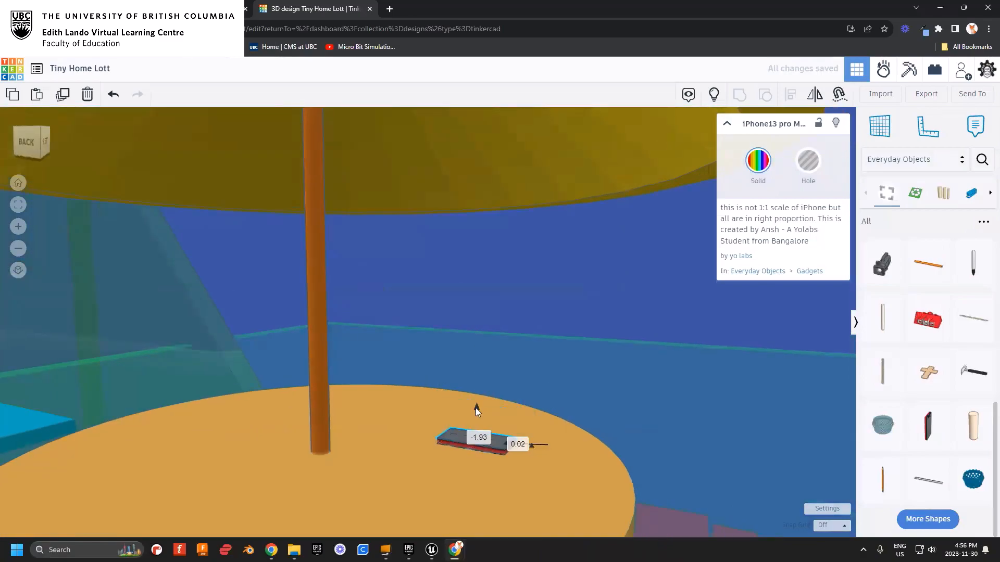
pyautogui.moveTo(589, 439); pyautogui.dragTo(552, 486, button='right')
pyautogui.moveTo(595, 458); pyautogui.dragTo(486, 457)
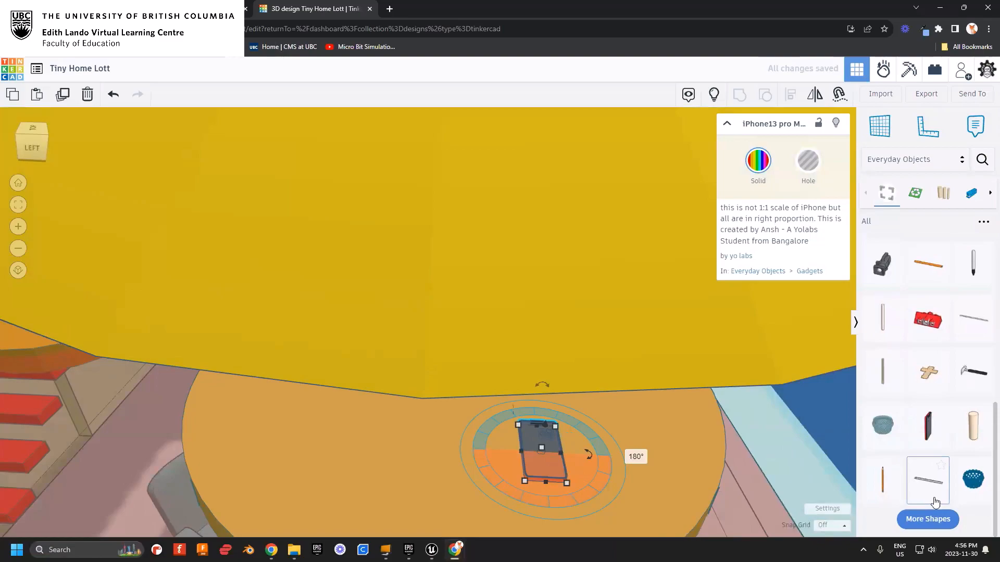
# - Add the Coffee Mug from the Everyday Objects shapes to the umbrella table
pyautogui.scroll(-5, 933, 495)
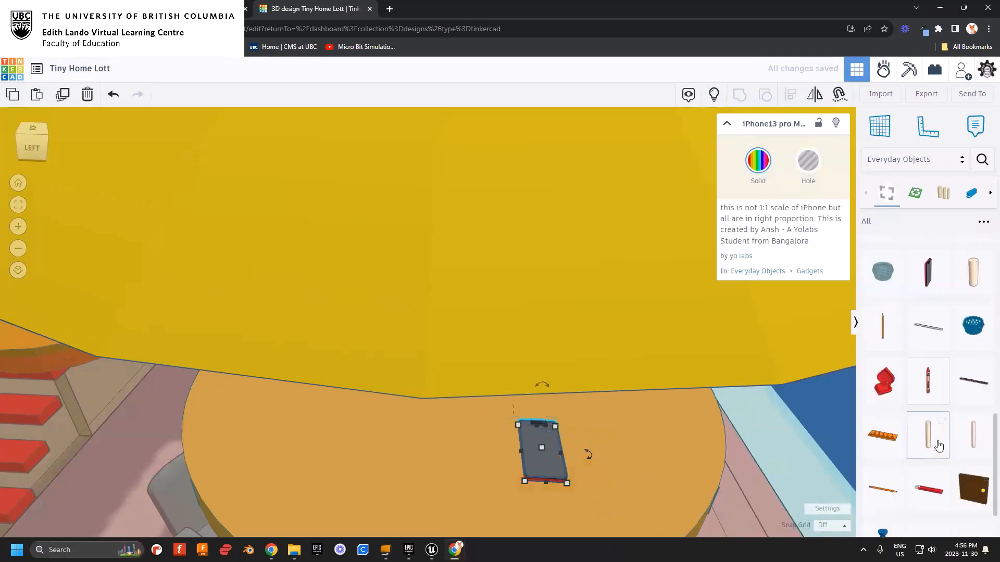
pyautogui.scroll(1, 938, 442)
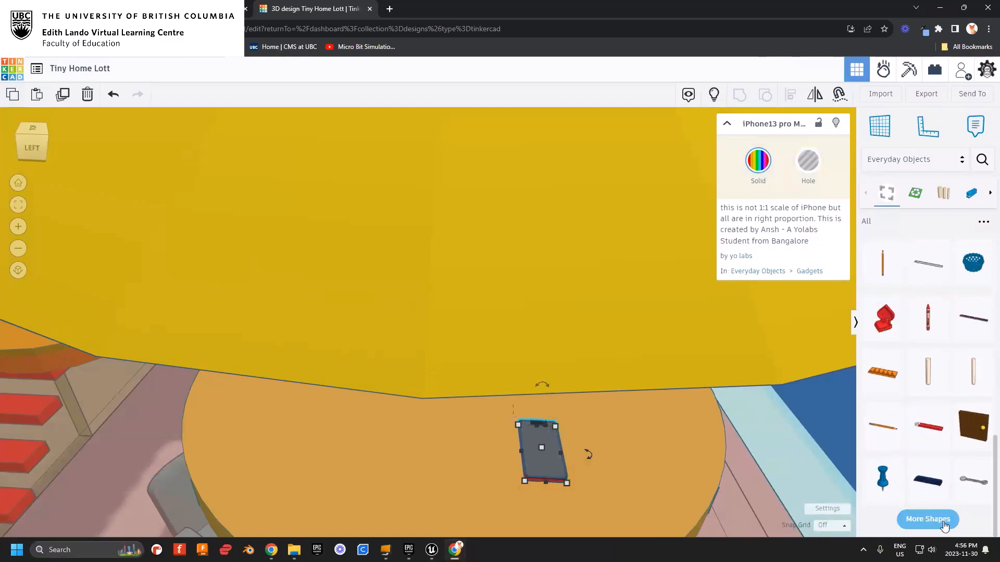
pyautogui.scroll(-4, 934, 448)
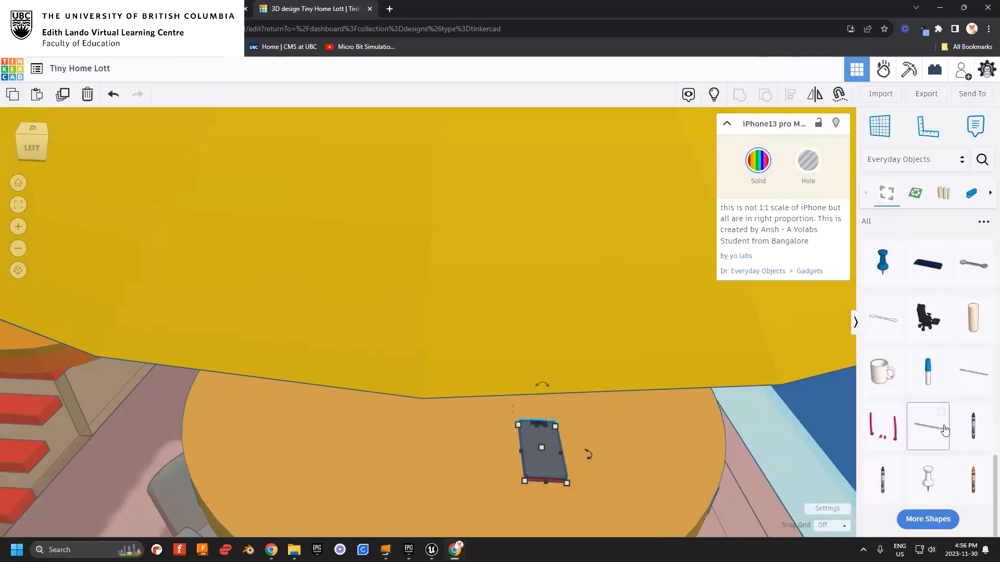
pyautogui.moveTo(875, 374); pyautogui.dragTo(488, 415)
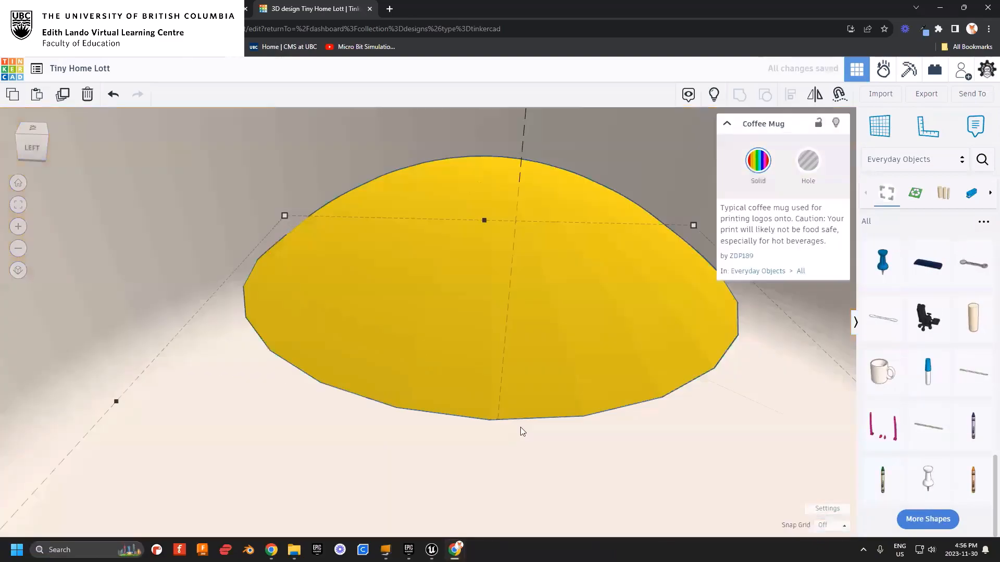
# - Scale the coffee mug down proportionally to a height of about 4.26 mm
pyautogui.scroll(-4, 573, 399)
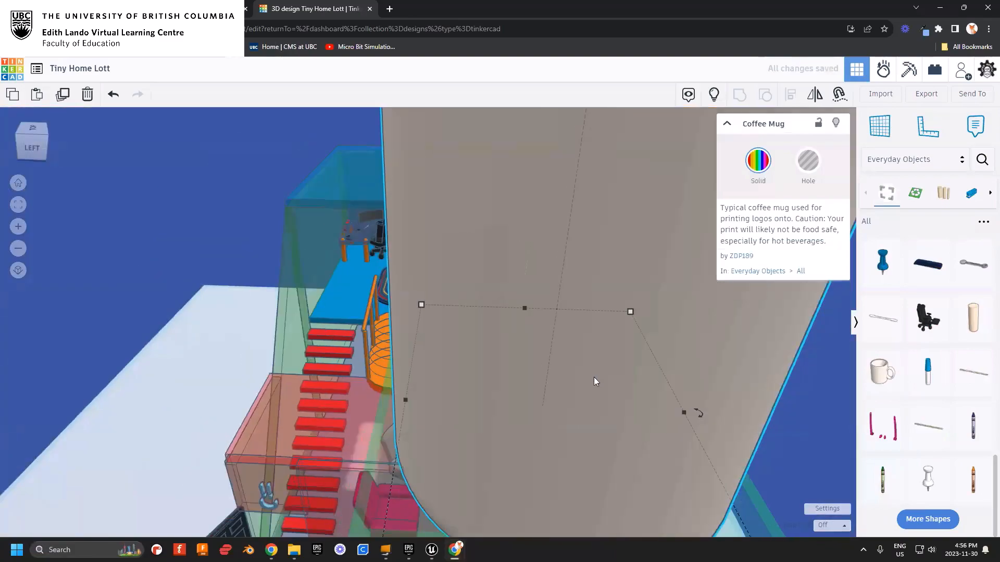
pyautogui.press('f')
pyautogui.keyDown('shift'); pyautogui.moveTo(420, 163); pyautogui.dragTo(445, 440); pyautogui.keyUp('shift')
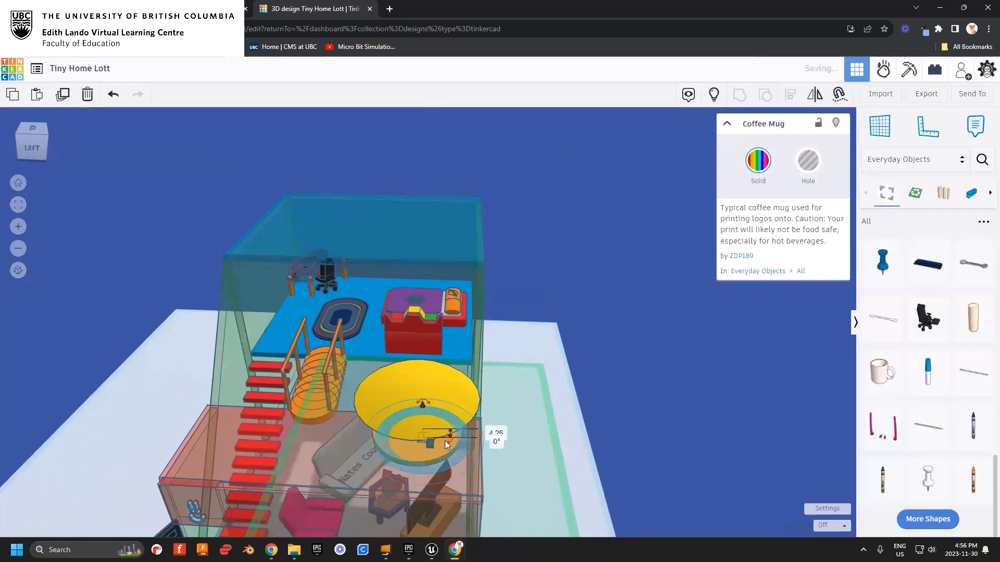
# - Move the coffee mug to the opposite side of the pole from the phone and rotate it 97°
pyautogui.scroll(3, 445, 440)
pyautogui.scroll(5, 441, 417)
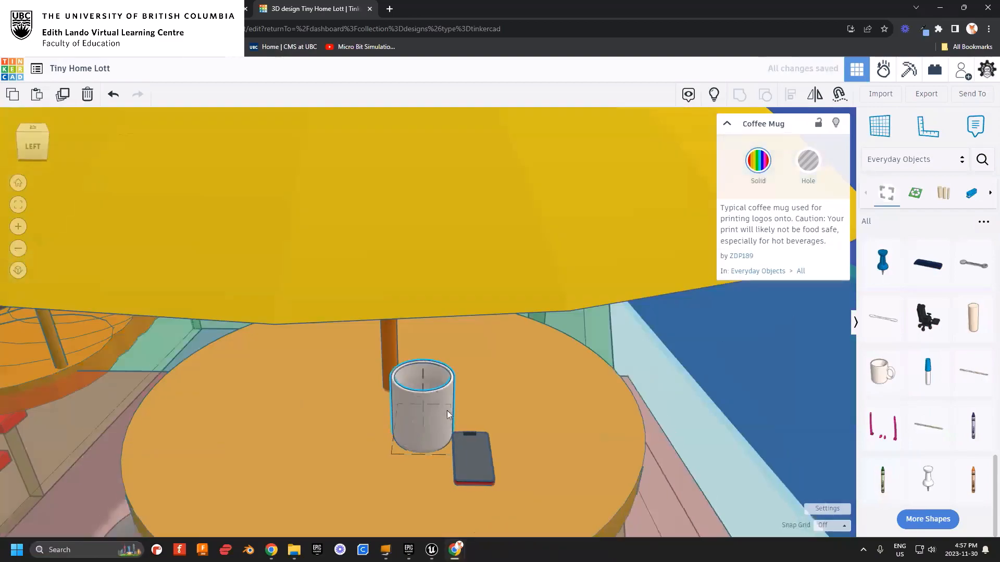
pyautogui.moveTo(440, 399); pyautogui.dragTo(300, 378)
pyautogui.moveTo(292, 446); pyautogui.dragTo(380, 413)
pyautogui.scroll(-1, 943, 414)
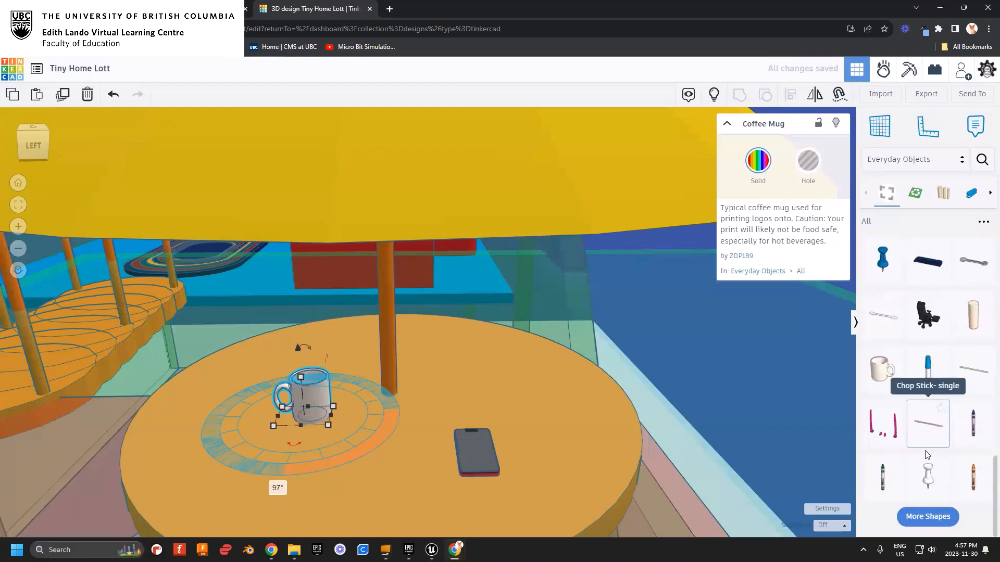
# - Load more Everyday Objects shapes and add the Cheese wedge to the umbrella table
pyautogui.click(928, 519)
pyautogui.scroll(-2, 943, 428)
pyautogui.scroll(-2, 943, 429)
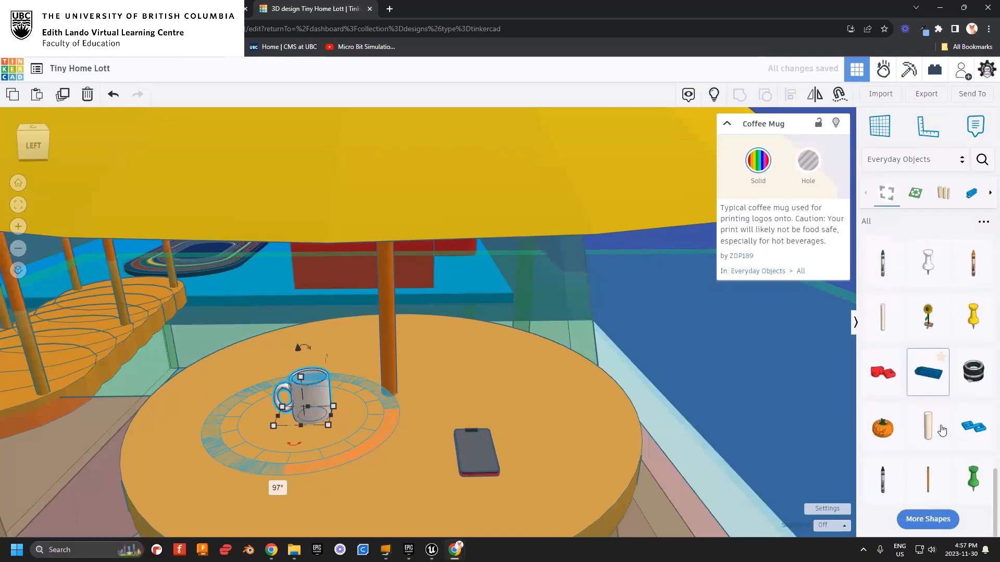
pyautogui.click(933, 520)
pyautogui.scroll(-5, 942, 462)
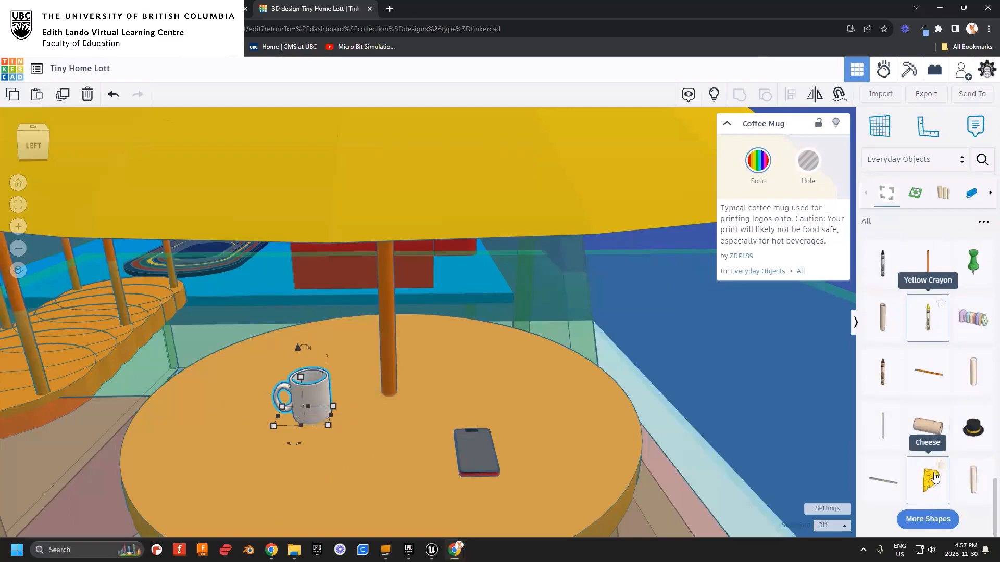
pyautogui.moveTo(935, 478); pyautogui.dragTo(547, 382)
# - Shrink the cheese wedge proportionally to a height of about 2.37 mm behind the pole on the table
pyautogui.scroll(-3, 644, 380)
pyautogui.moveTo(702, 408); pyautogui.dragTo(501, 352)
pyautogui.moveTo(555, 386); pyautogui.dragTo(508, 375, button='right')
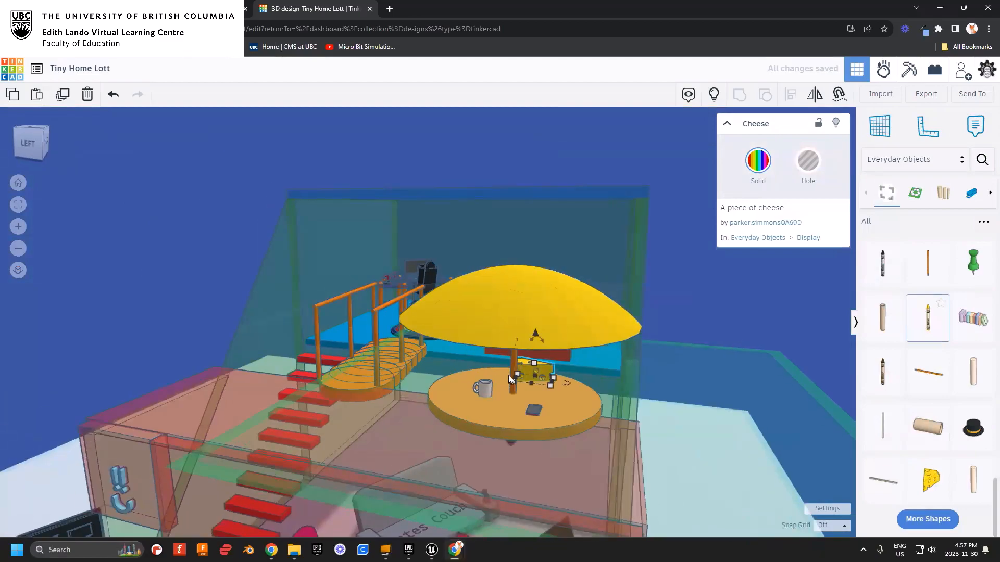
pyautogui.scroll(5, 508, 375)
pyautogui.keyDown('shift'); pyautogui.moveTo(508, 336); pyautogui.dragTo(499, 353); pyautogui.keyUp('shift')
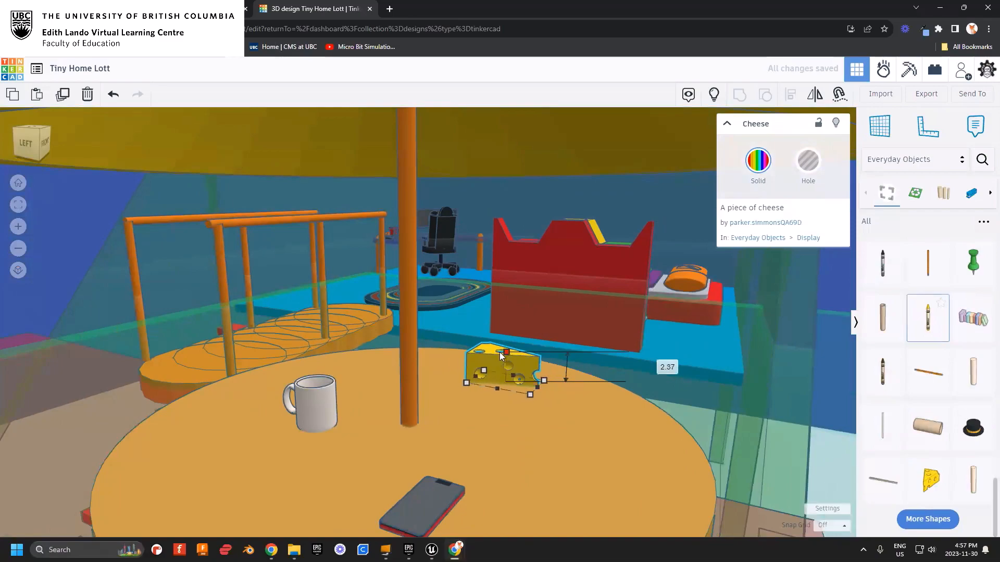
# - Add the multicoloured drink Umbrella from the Everyday Objects shapes to the table
pyautogui.moveTo(498, 420); pyautogui.dragTo(547, 436, button='right')
pyautogui.scroll(-1, 926, 452)
pyautogui.scroll(-4, 927, 452)
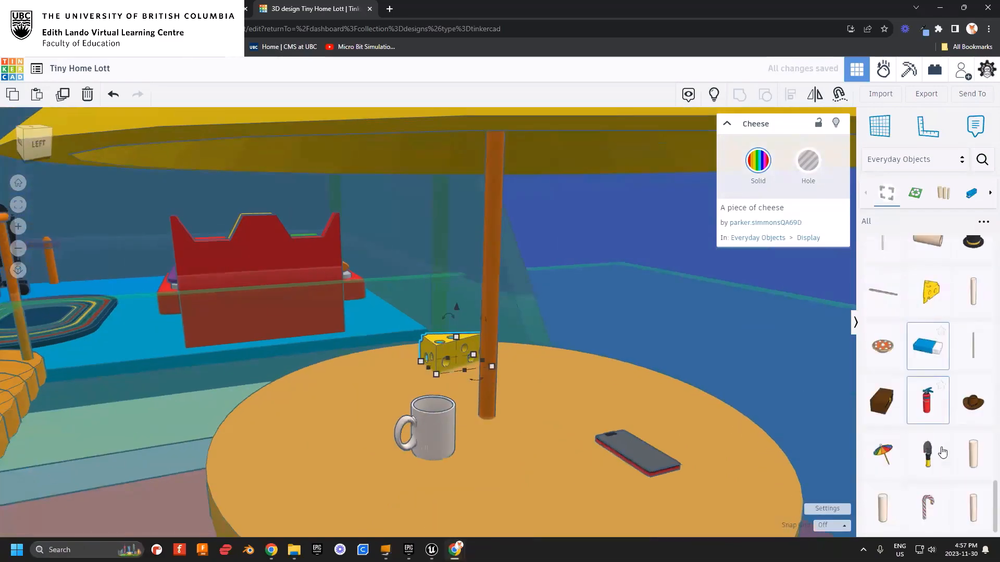
pyautogui.scroll(-1, 946, 451)
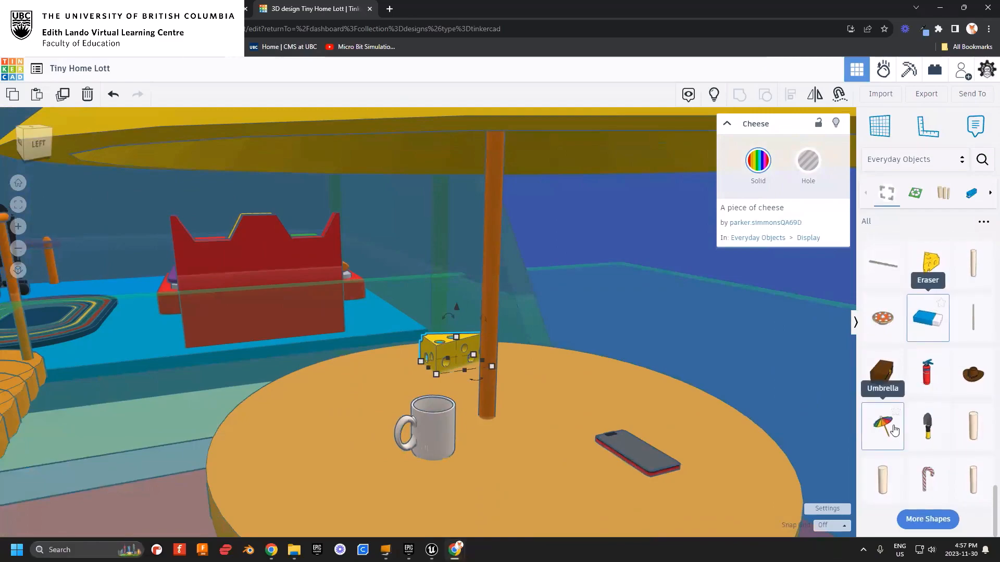
pyautogui.moveTo(892, 427); pyautogui.dragTo(559, 420)
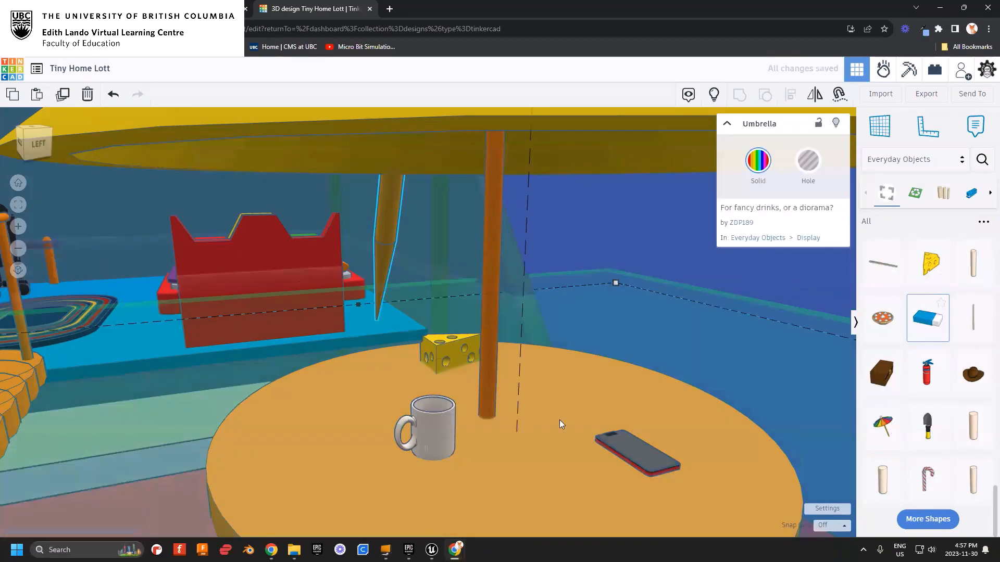
# - Scale the drink umbrella down proportionally to a height of about 11.92 mm
pyautogui.scroll(-3, 559, 420)
pyautogui.scroll(-3, 550, 405)
pyautogui.moveTo(612, 245); pyautogui.dragTo(537, 380, button='middle')
pyautogui.keyDown('shift'); pyautogui.moveTo(497, 161); pyautogui.dragTo(474, 470); pyautogui.keyUp('shift')
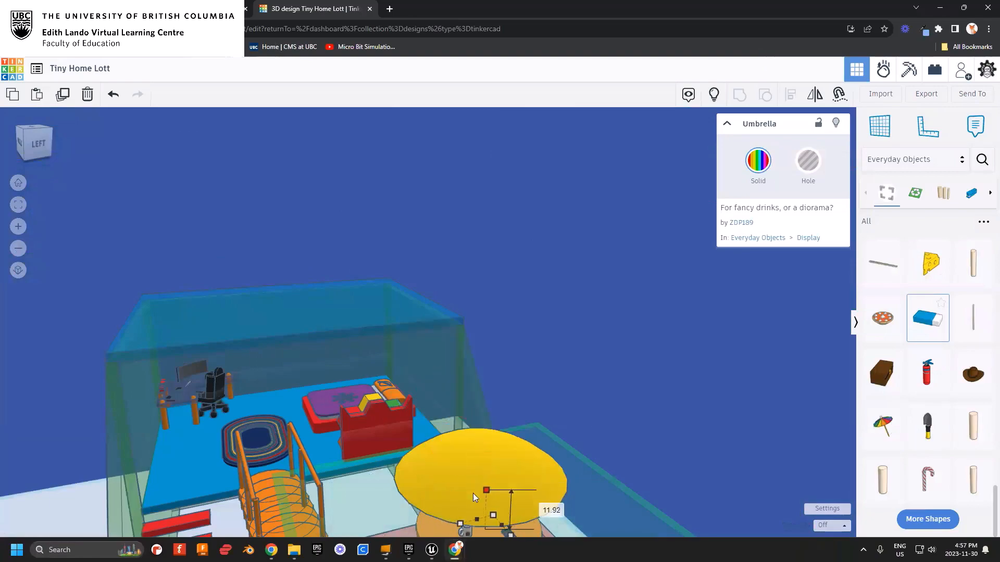
# - Shrink the drink umbrella further and move it over the coffee mug's opening
pyautogui.press('f')
pyautogui.moveTo(422, 332); pyautogui.dragTo(165, 329)
pyautogui.moveTo(174, 214); pyautogui.dragTo(175, 292)
pyautogui.moveTo(184, 250); pyautogui.dragTo(182, 244)
pyautogui.moveTo(279, 457); pyautogui.dragTo(429, 389, button='right')
pyautogui.moveTo(423, 401); pyautogui.dragTo(380, 230)
pyautogui.moveTo(492, 358); pyautogui.dragTo(428, 364)
pyautogui.moveTo(306, 181); pyautogui.dragTo(315, 254, button='right')
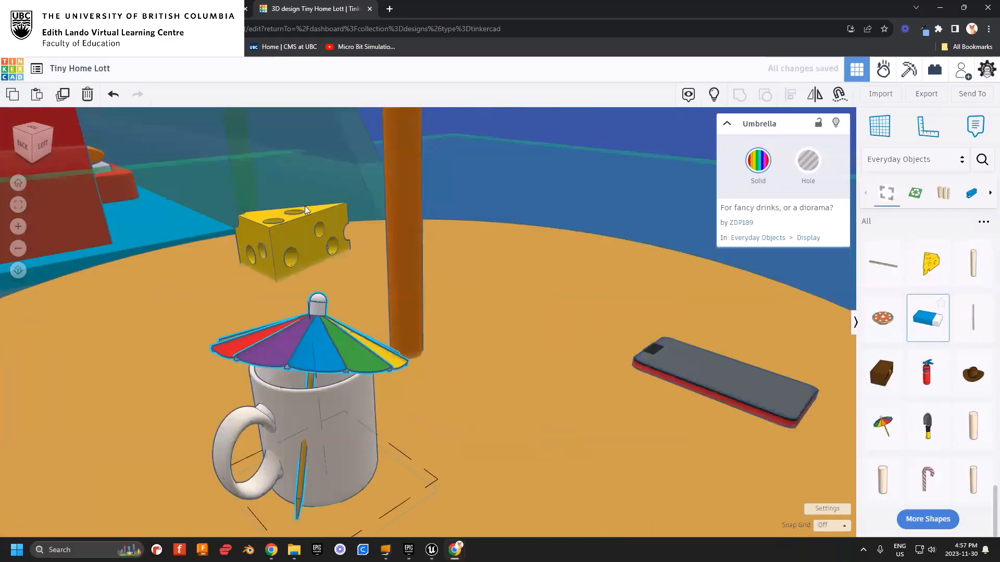
# - Fit the drink umbrella inside the mug's rim, scaled to a height of about 2.46 mm, with its canopy above the mug
pyautogui.moveTo(304, 261); pyautogui.dragTo(309, 213)
pyautogui.moveTo(323, 302); pyautogui.dragTo(334, 281)
pyautogui.keyDown('shift'); pyautogui.moveTo(320, 235); pyautogui.dragTo(334, 326); pyautogui.keyUp('shift')
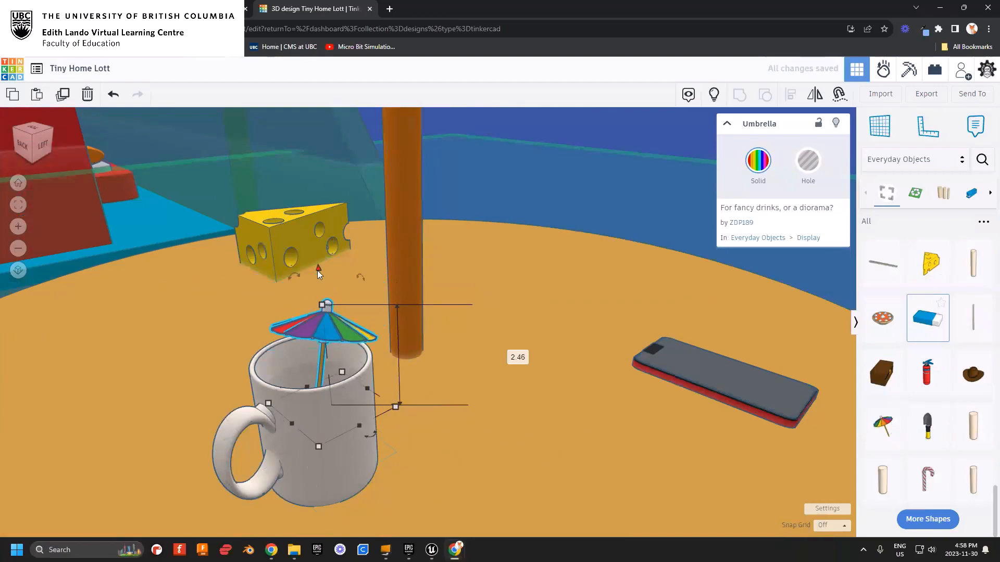
# - Shift the cheese wedge slightly away from the pole on the umbrella table
pyautogui.click(427, 382)
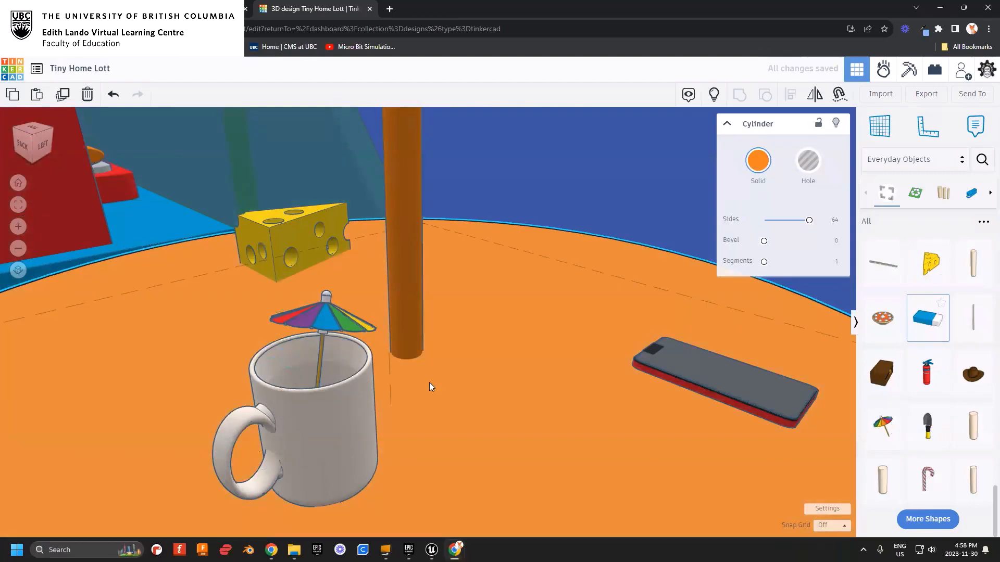
pyautogui.moveTo(464, 379); pyautogui.dragTo(279, 384, button='right')
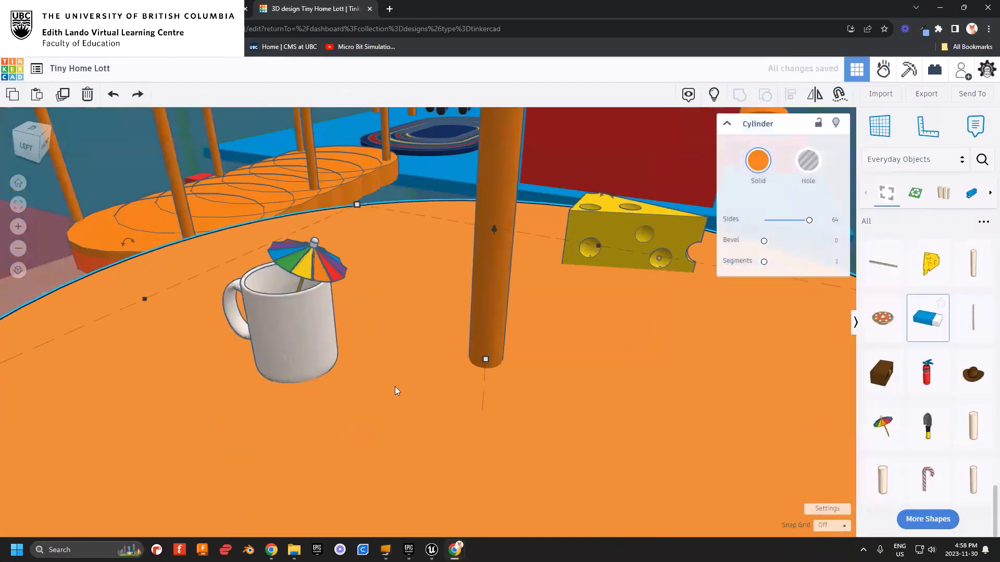
pyautogui.scroll(-6, 467, 403)
pyautogui.moveTo(470, 402)
pyautogui.mouseDown(button='right')
pyautogui.moveTo(551, 373)
pyautogui.moveTo(476, 418)
pyautogui.mouseUp(button='right')
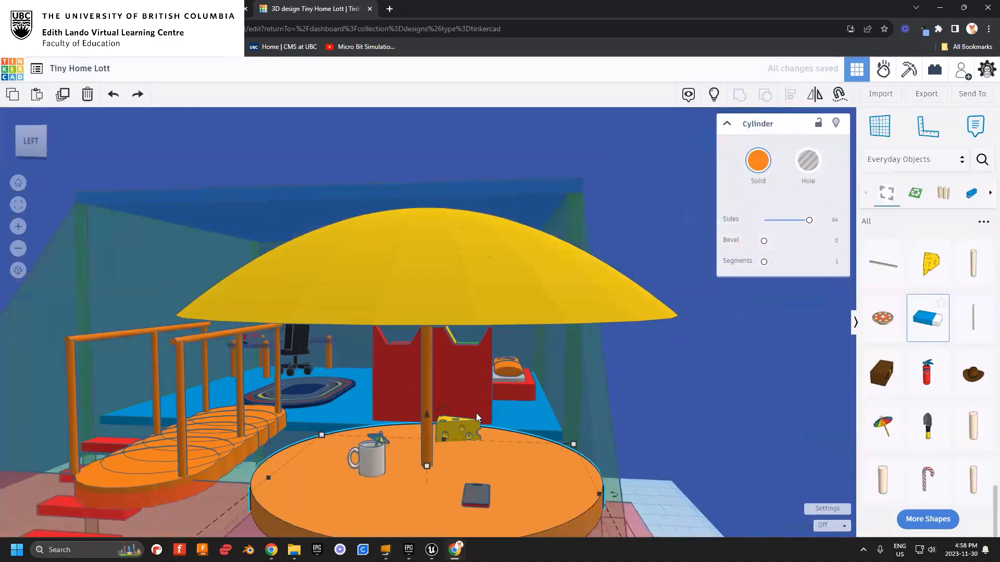
pyautogui.moveTo(464, 427); pyautogui.dragTo(470, 436)
# - Review the phone, mug and drink umbrella on the table, and the umbrellas in the other two open designs
pyautogui.click(474, 497)
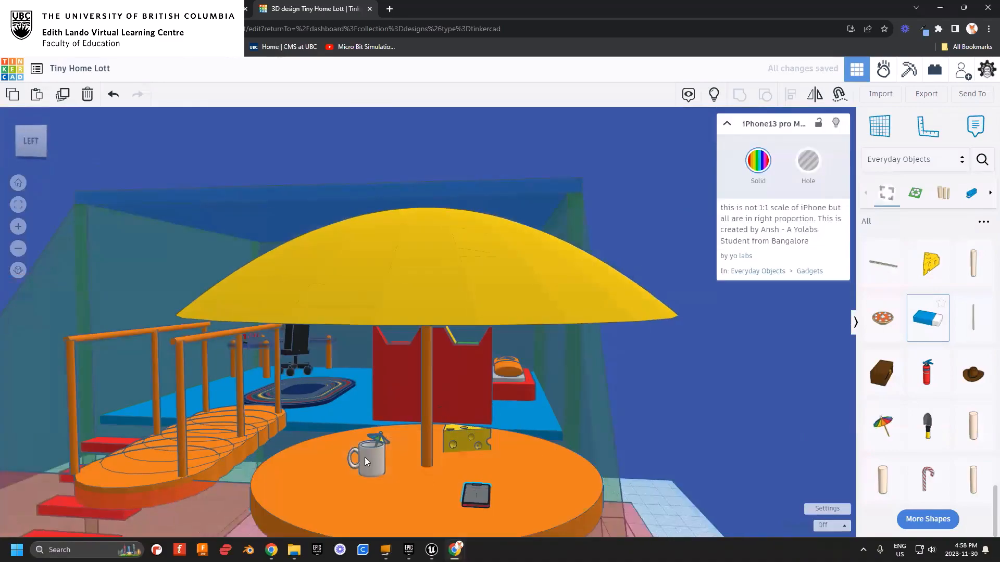
pyautogui.click(365, 457)
pyautogui.click(379, 439)
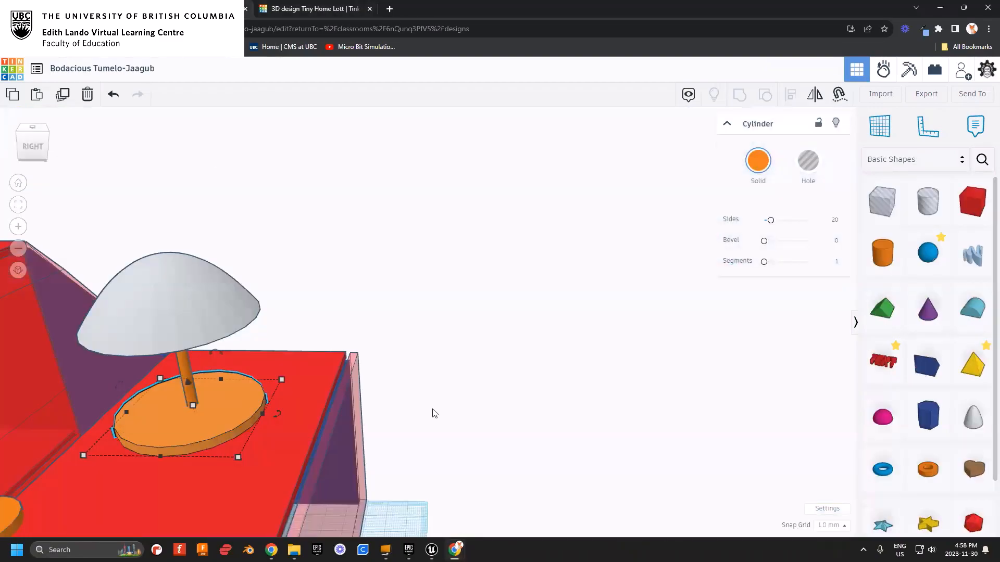
pyautogui.moveTo(434, 413); pyautogui.dragTo(321, 412, button='right')
pyautogui.scroll(3, 322, 414)
pyautogui.moveTo(409, 457); pyautogui.dragTo(267, 252, button='right')
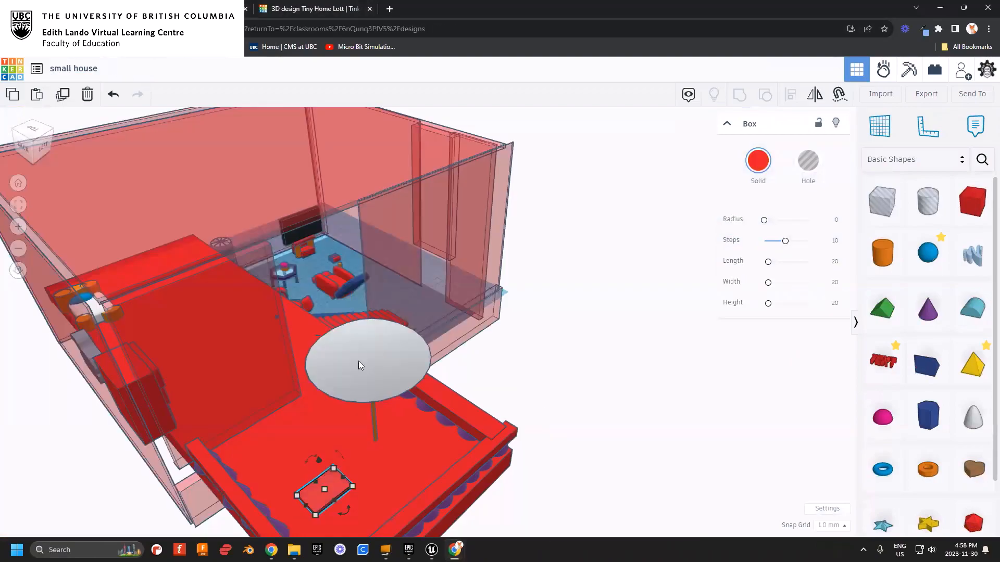
# - Examine the umbrella, pole and low table on the small house deck, and the umbrella table in the Bodacious Tumelo-Jaagub design
pyautogui.moveTo(358, 362); pyautogui.dragTo(291, 327, button='right')
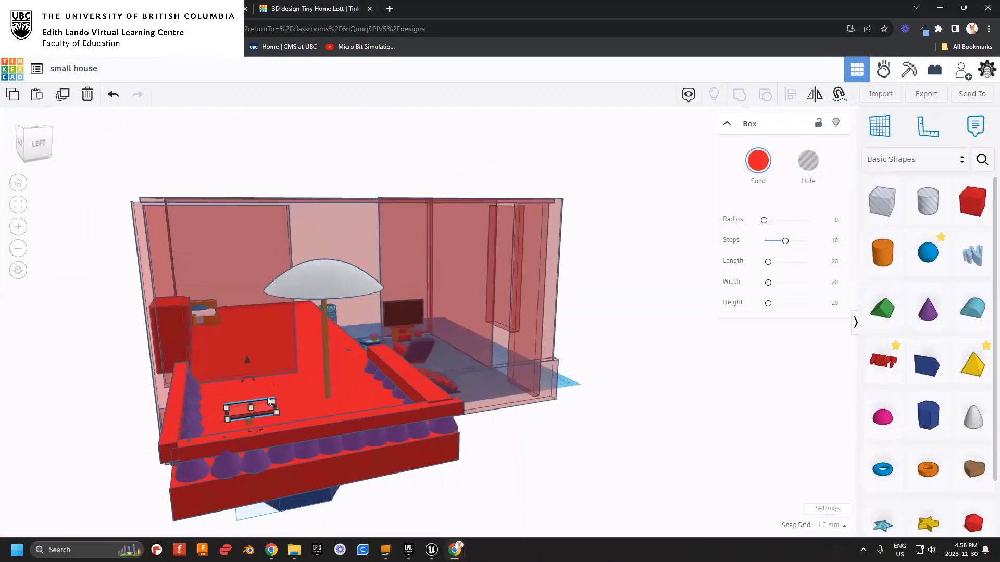
pyautogui.moveTo(281, 397); pyautogui.dragTo(346, 391, button='right')
pyautogui.scroll(4, 281, 436)
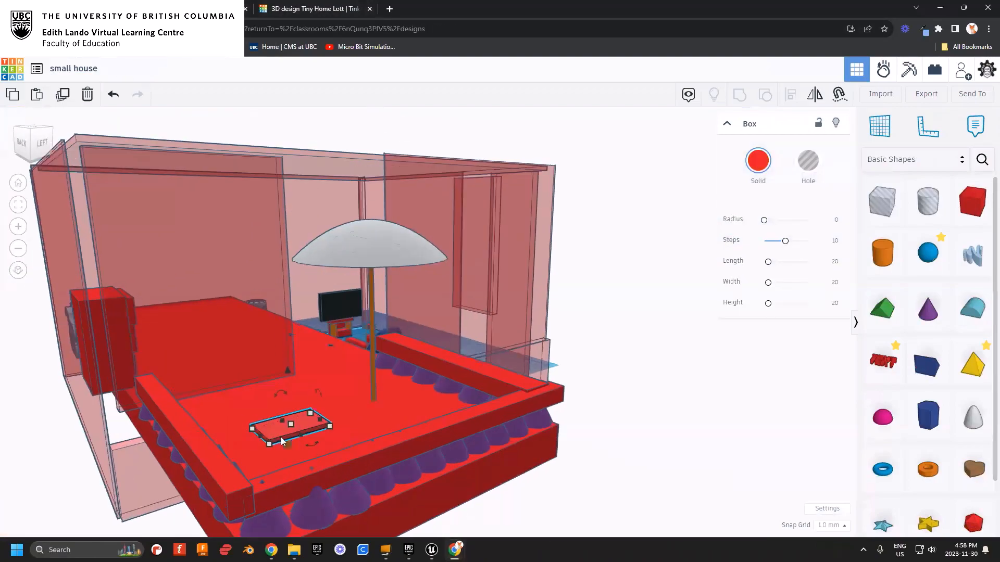
pyautogui.scroll(3, 286, 433)
pyautogui.click(432, 375)
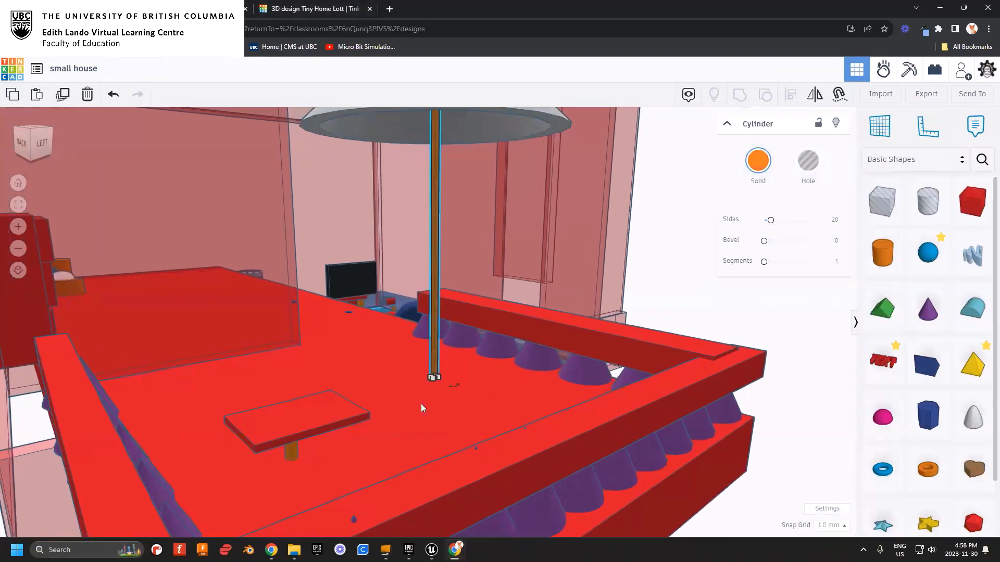
pyautogui.scroll(2, 484, 389)
pyautogui.scroll(4, 483, 395)
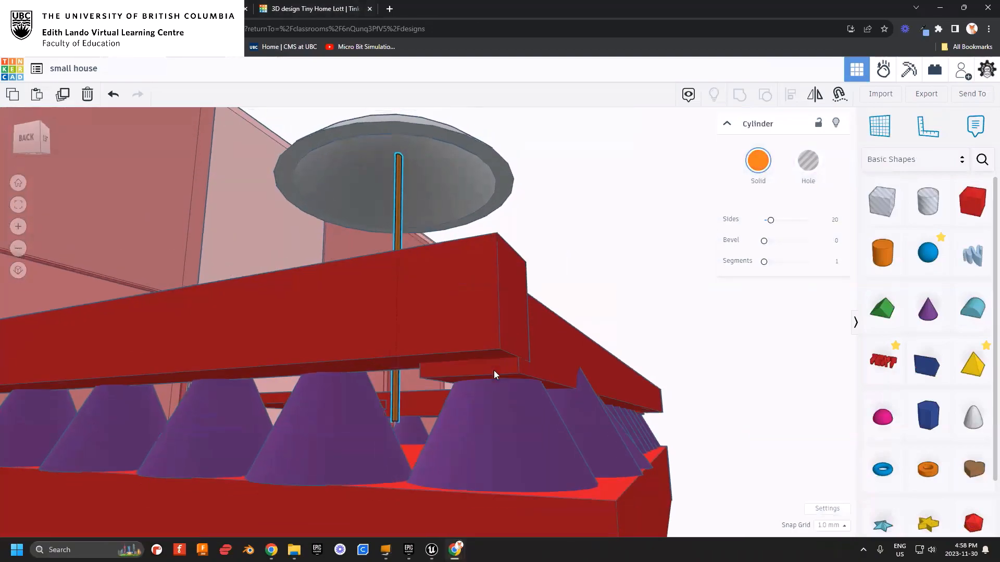
pyautogui.moveTo(494, 370); pyautogui.dragTo(417, 352, button='right')
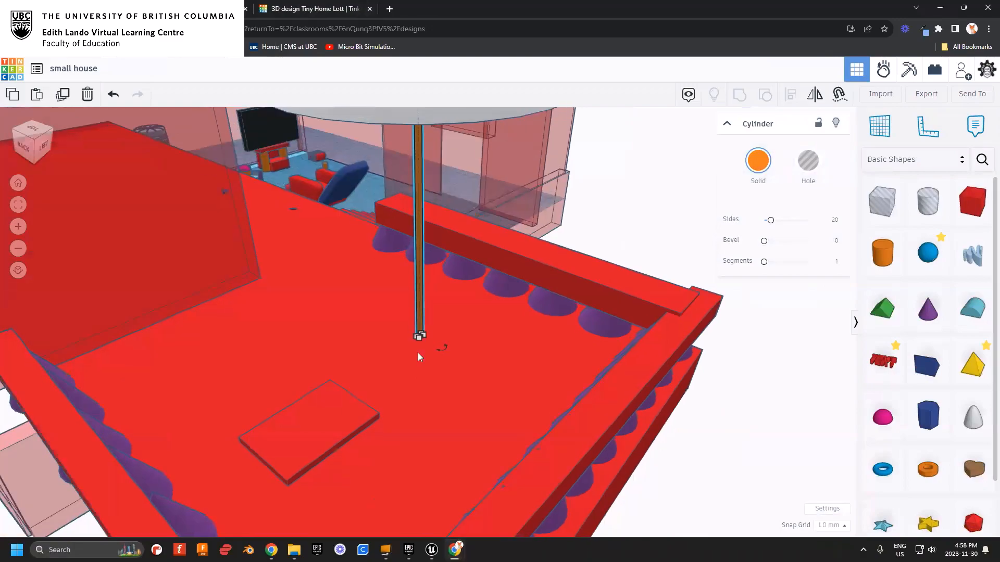
pyautogui.moveTo(598, 361); pyautogui.dragTo(483, 409, button='right')
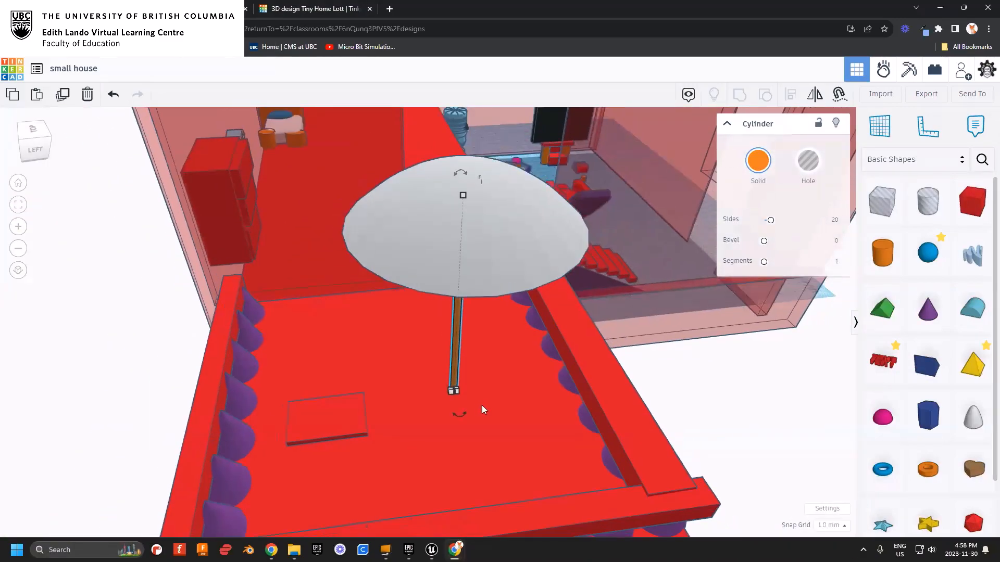
pyautogui.moveTo(484, 369)
pyautogui.mouseDown(button='right')
pyautogui.moveTo(499, 339)
pyautogui.moveTo(477, 389)
pyautogui.moveTo(478, 346)
pyautogui.moveTo(480, 375)
pyautogui.mouseUp(button='right')
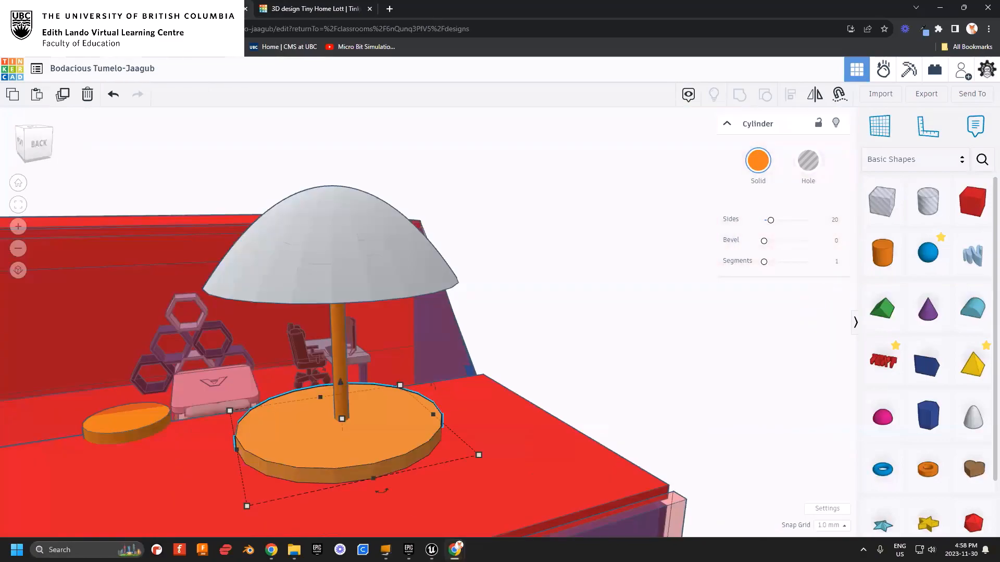
pyautogui.moveTo(416, 291); pyautogui.dragTo(253, 348, button='right')
pyautogui.scroll(-3, 383, 312)
pyautogui.moveTo(390, 333); pyautogui.dragTo(346, 348, button='right')
# - Switch to the Tiny Home Lott design and show all of its hidden shapes
pyautogui.click(316, 11)
pyautogui.moveTo(448, 308); pyautogui.dragTo(424, 339, button='right')
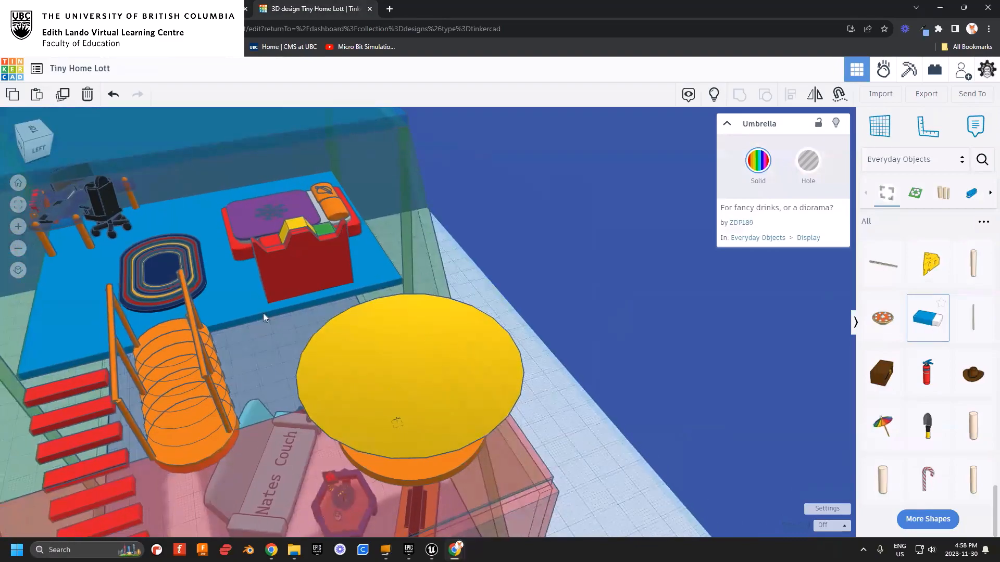
pyautogui.moveTo(263, 313); pyautogui.dragTo(130, 297, button='right')
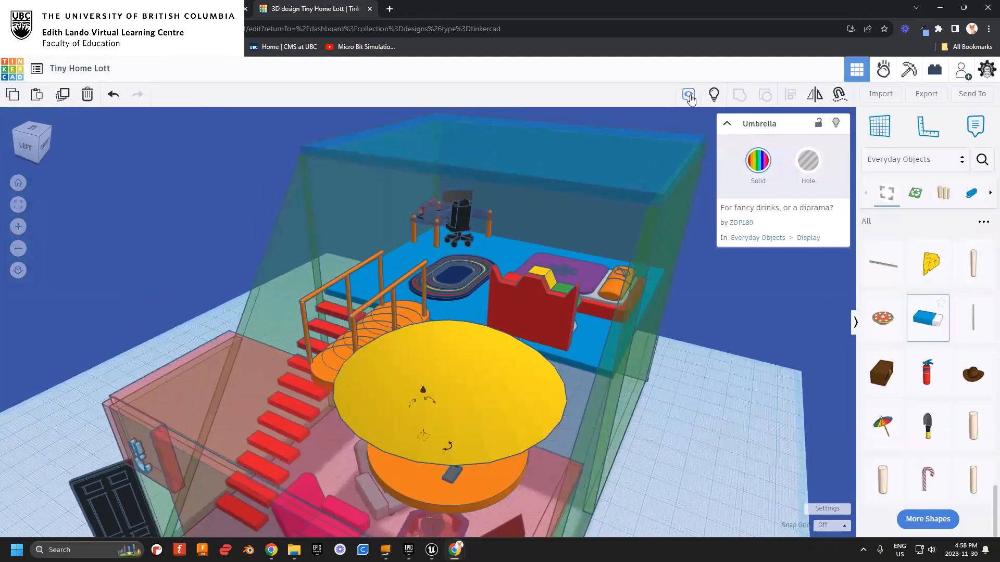
pyautogui.click(713, 96)
# - Add a hole box from Basic Shapes beside the orange walkway on the upper level
pyautogui.moveTo(511, 207); pyautogui.dragTo(359, 357, button='right')
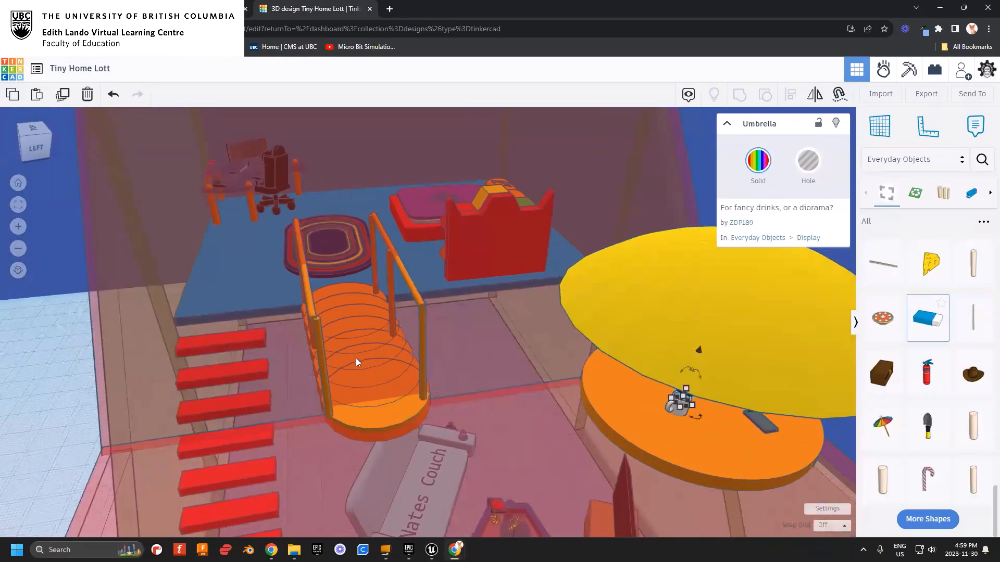
pyautogui.click(918, 169)
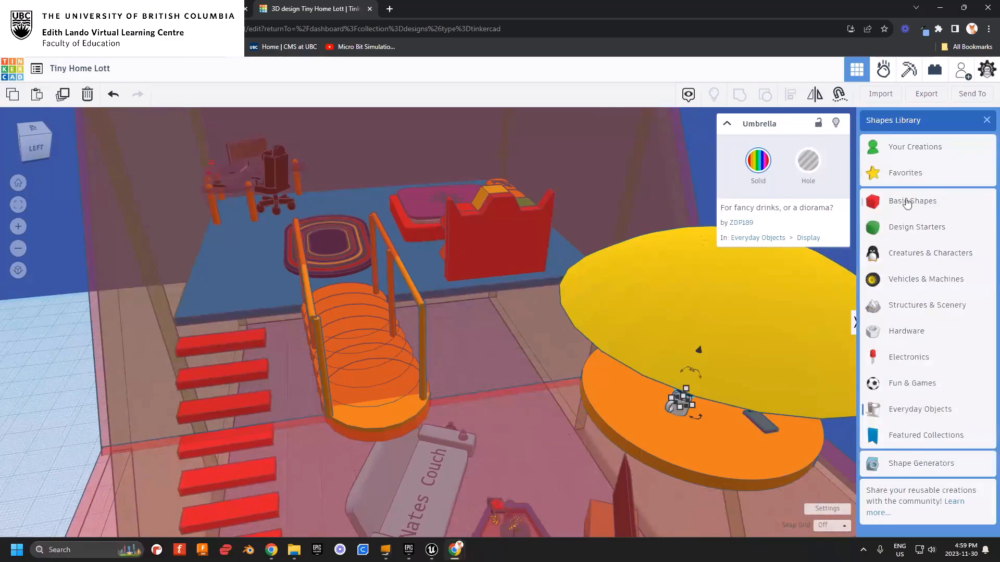
pyautogui.click(904, 203)
pyautogui.moveTo(884, 206); pyautogui.dragTo(395, 442)
pyautogui.moveTo(395, 443); pyautogui.dragTo(427, 423, button='right')
# - Resize the hole box to enclose the orange walkway and pass through the sloped wall, fitting its width to the railings
pyautogui.moveTo(424, 426); pyautogui.dragTo(123, 423)
pyautogui.moveTo(320, 326); pyautogui.dragTo(322, 215)
pyautogui.moveTo(481, 365); pyautogui.dragTo(341, 323, button='right')
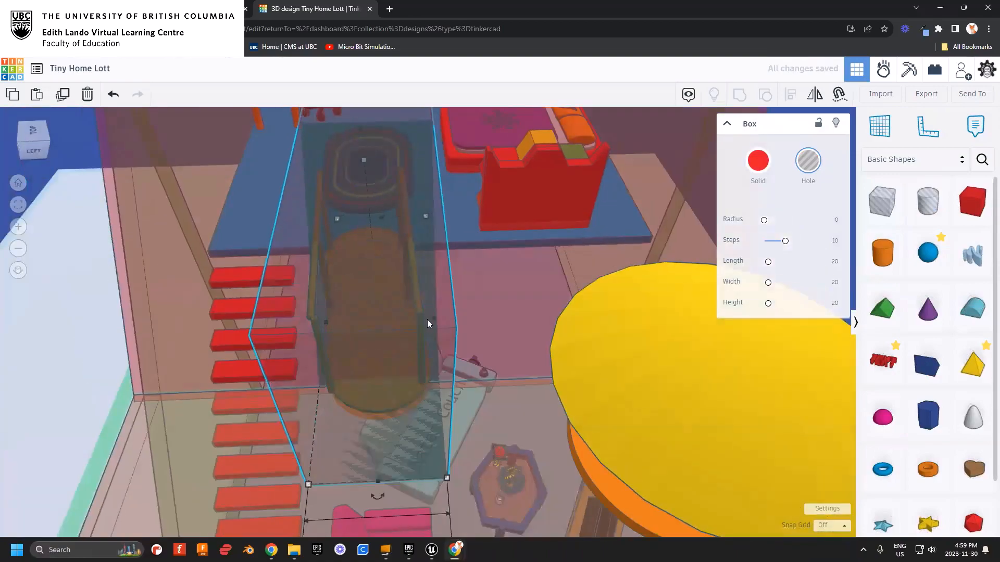
pyautogui.moveTo(431, 317); pyautogui.dragTo(420, 317)
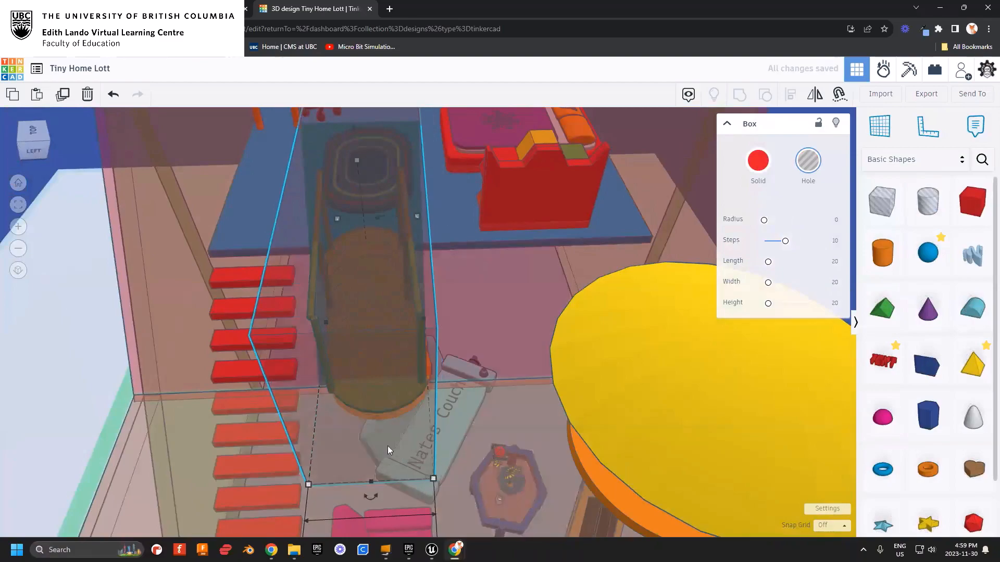
pyautogui.moveTo(377, 498); pyautogui.dragTo(387, 531)
pyautogui.moveTo(404, 408); pyautogui.dragTo(540, 267, button='right')
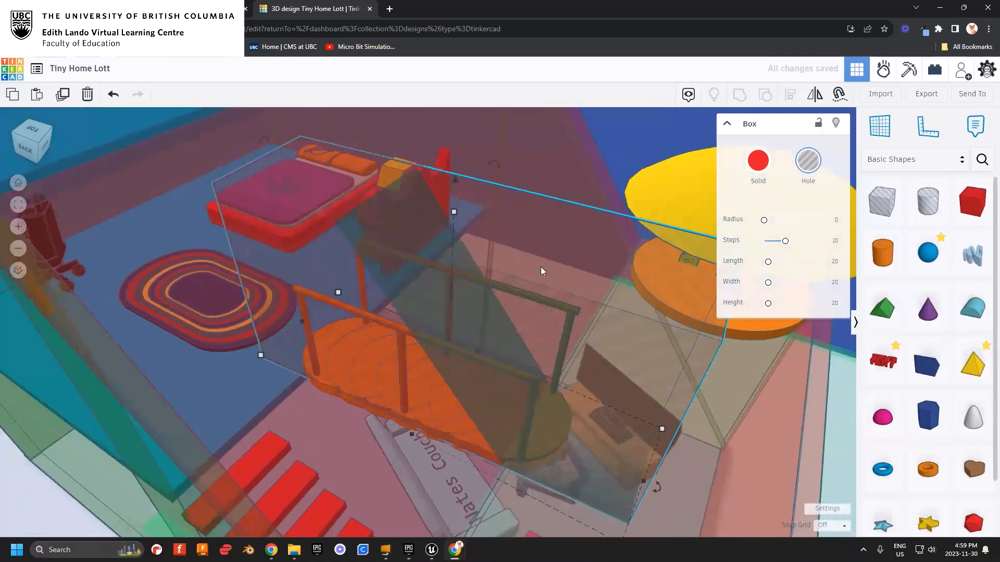
pyautogui.click(606, 311)
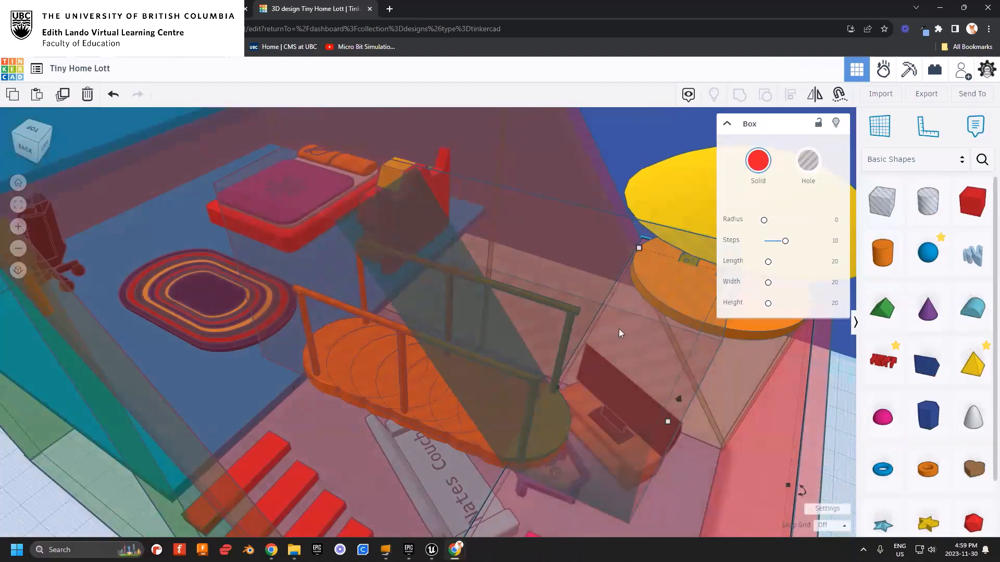
pyautogui.moveTo(619, 329); pyautogui.dragTo(639, 319, button='right')
pyautogui.keyDown('shift'); pyautogui.click(406, 385); pyautogui.keyUp('shift')
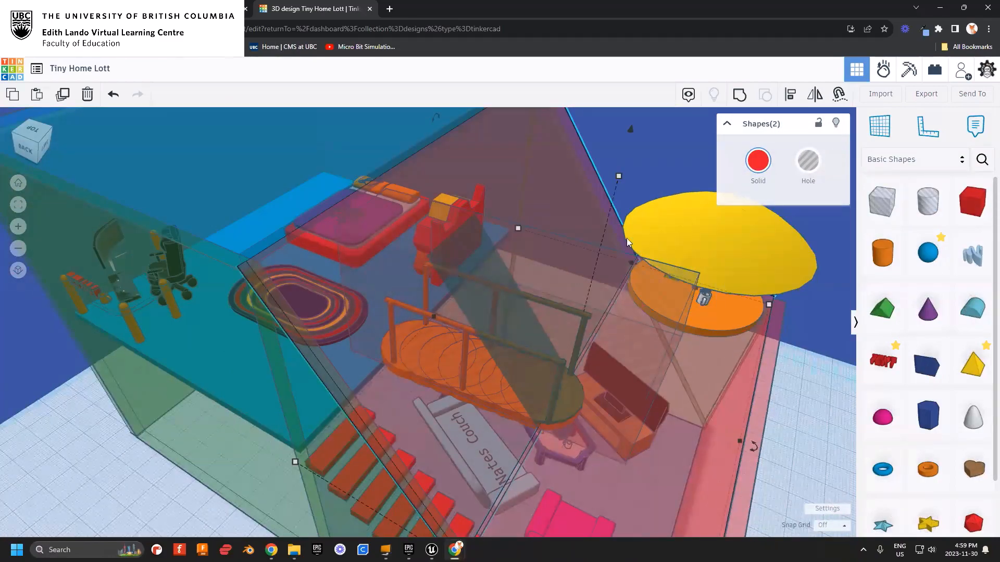
pyautogui.click(645, 161)
# - Turn off transparency for the red sloped wall
pyautogui.click(560, 209)
pyautogui.click(761, 169)
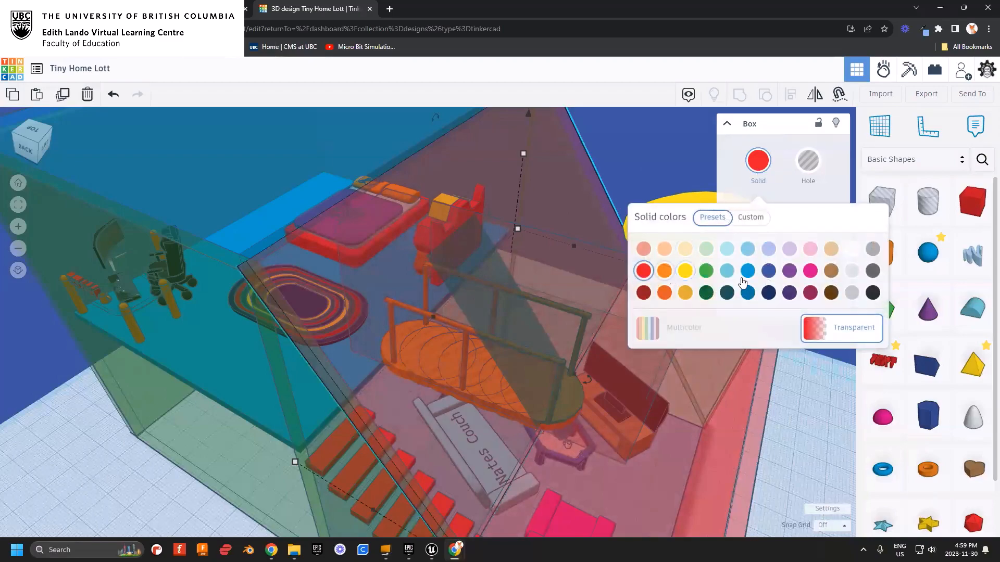
pyautogui.click(815, 326)
# - Group the sloped wall with the hole box to cut a doorway around the walkway
pyautogui.click(453, 311)
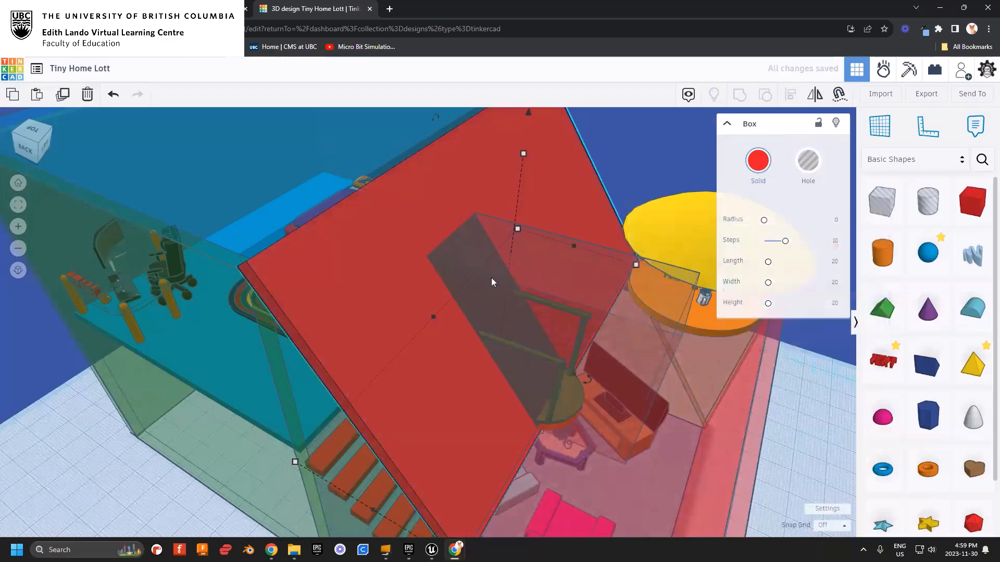
pyautogui.click(607, 311)
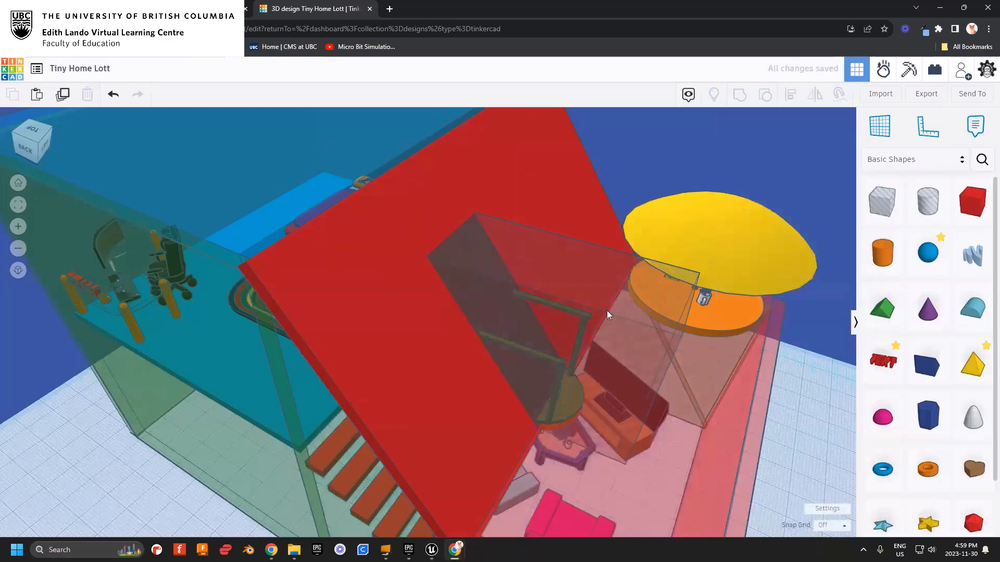
pyautogui.keyDown('shift'); pyautogui.click(425, 333); pyautogui.keyUp('shift')
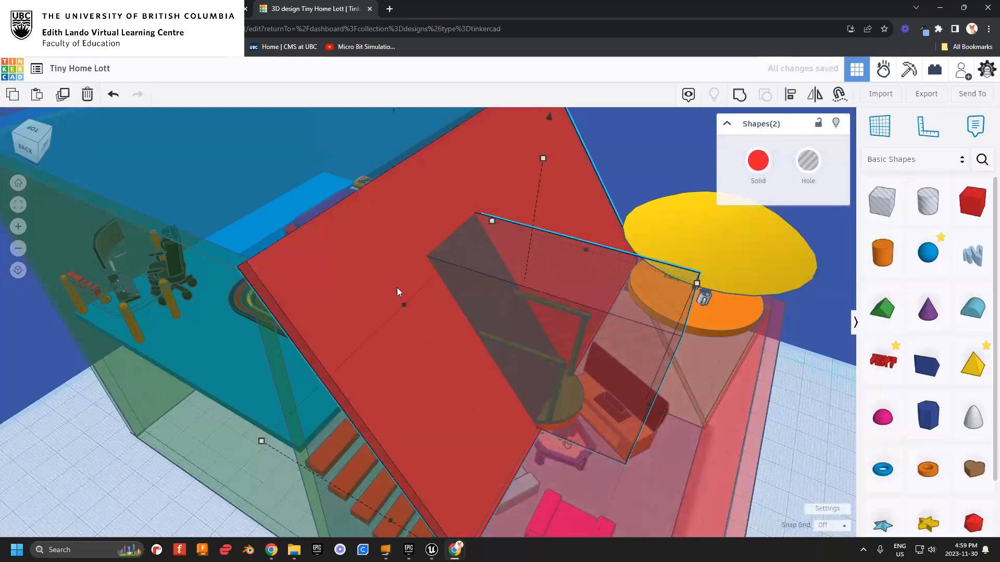
pyautogui.click(740, 96)
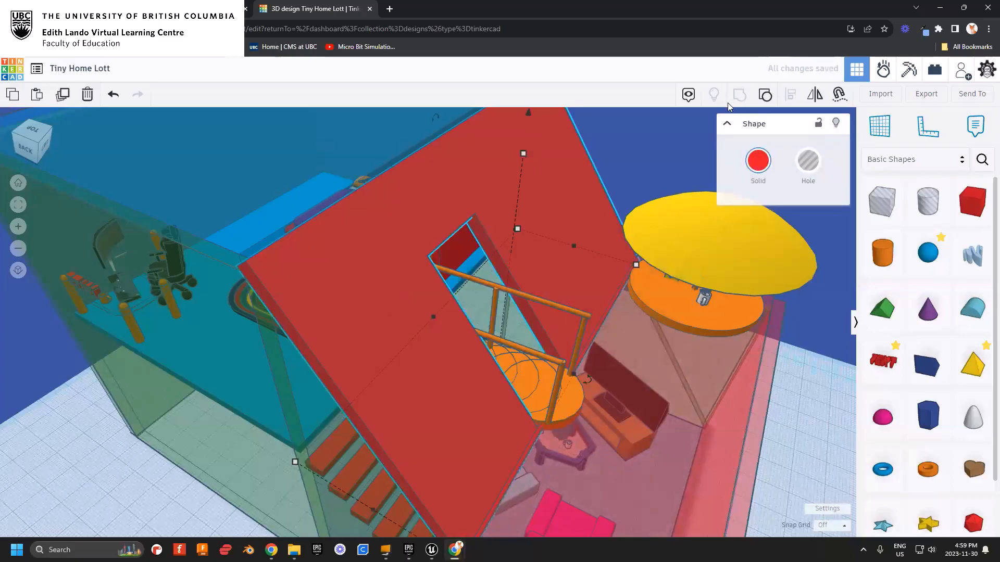
# - Check the doorway cut-out from several angles and recolour the sloped wall dark blue
pyautogui.moveTo(581, 307); pyautogui.dragTo(439, 242, button='right')
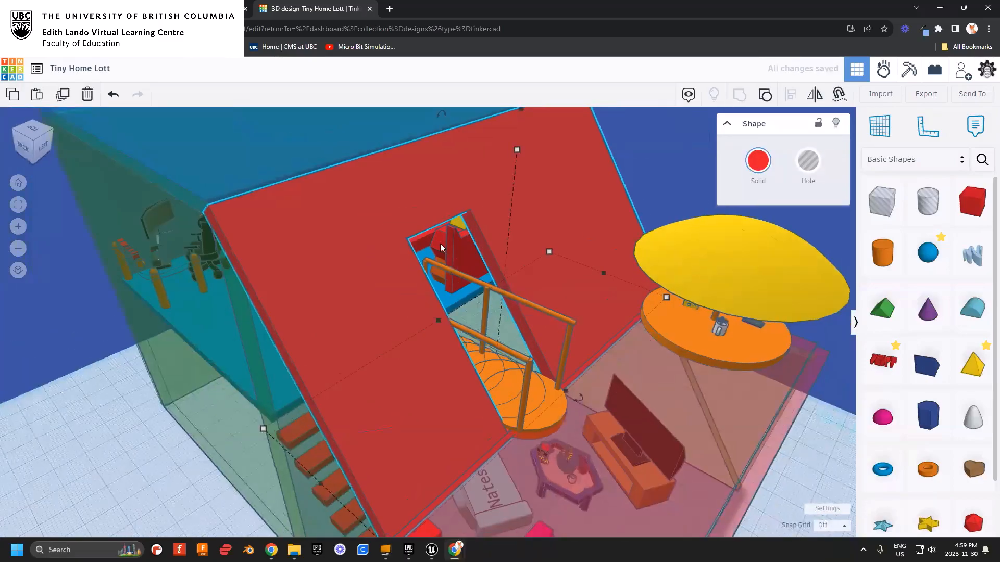
pyautogui.moveTo(661, 389); pyautogui.dragTo(442, 316, button='right')
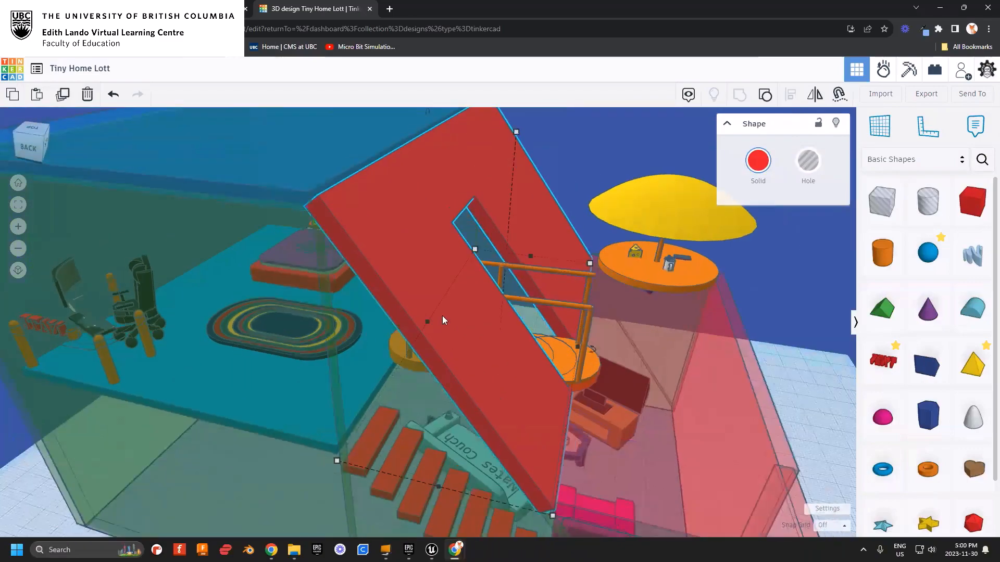
pyautogui.click(759, 162)
pyautogui.click(768, 269)
pyautogui.moveTo(526, 349); pyautogui.dragTo(599, 349, button='right')
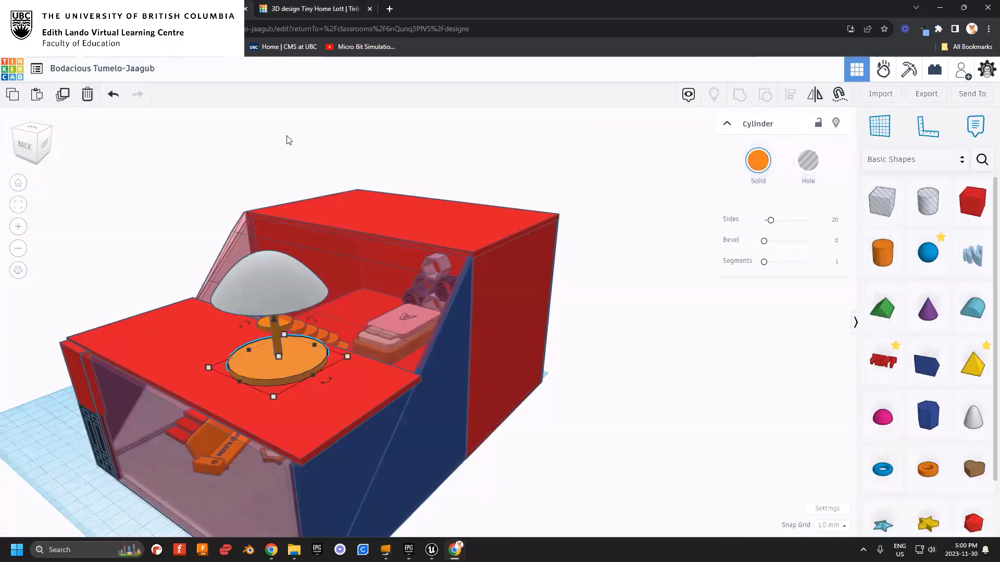
# - Examine the umbrella decks and interiors of the other house designs in comparison with Tiny Home Lott
pyautogui.moveTo(286, 136); pyautogui.dragTo(217, 145, button='right')
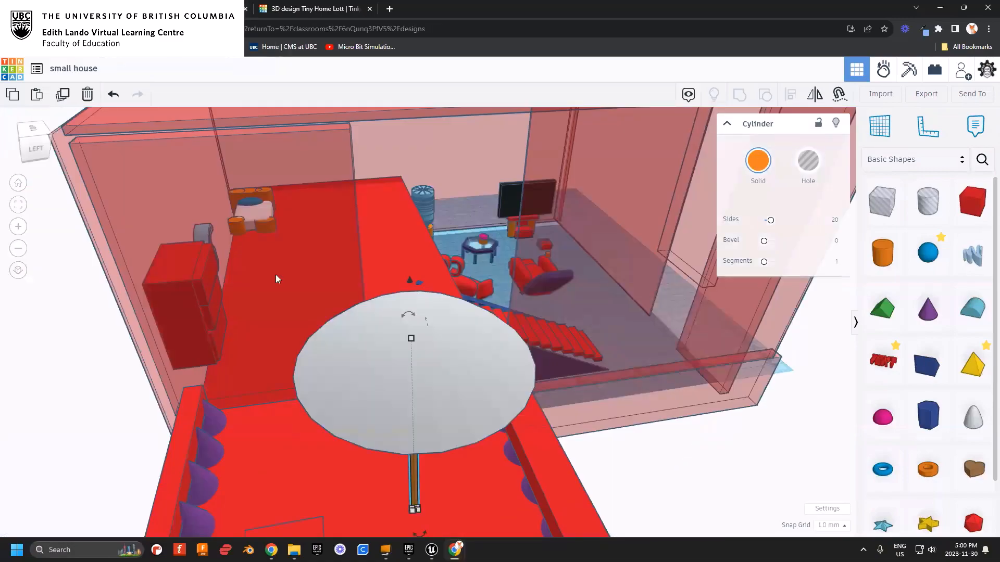
pyautogui.moveTo(276, 279); pyautogui.dragTo(430, 323, button='right')
pyautogui.click(318, 13)
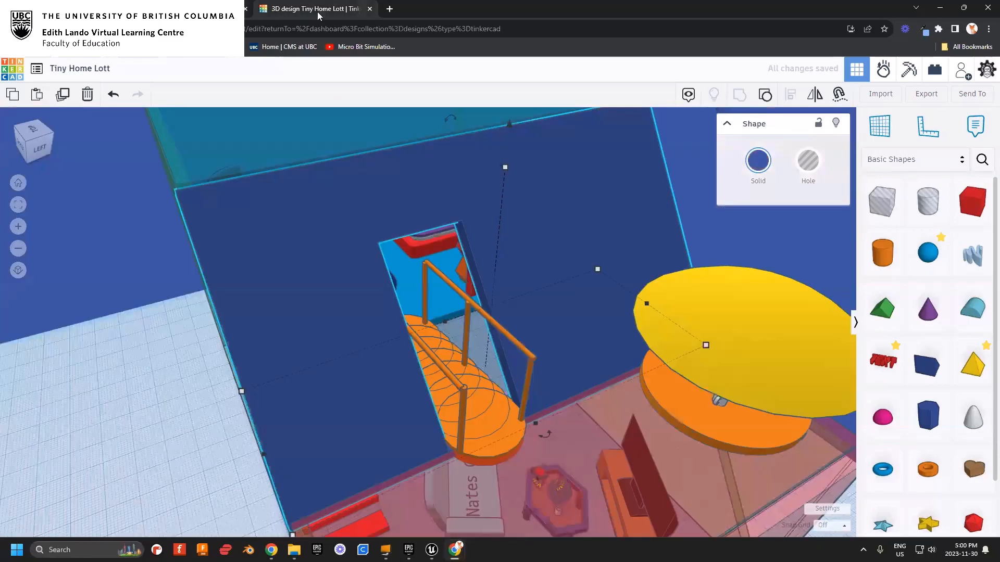
pyautogui.moveTo(584, 362); pyautogui.dragTo(513, 342, button='right')
pyautogui.click(192, 9)
pyautogui.moveTo(437, 380); pyautogui.dragTo(658, 381, button='right')
pyautogui.click(327, 14)
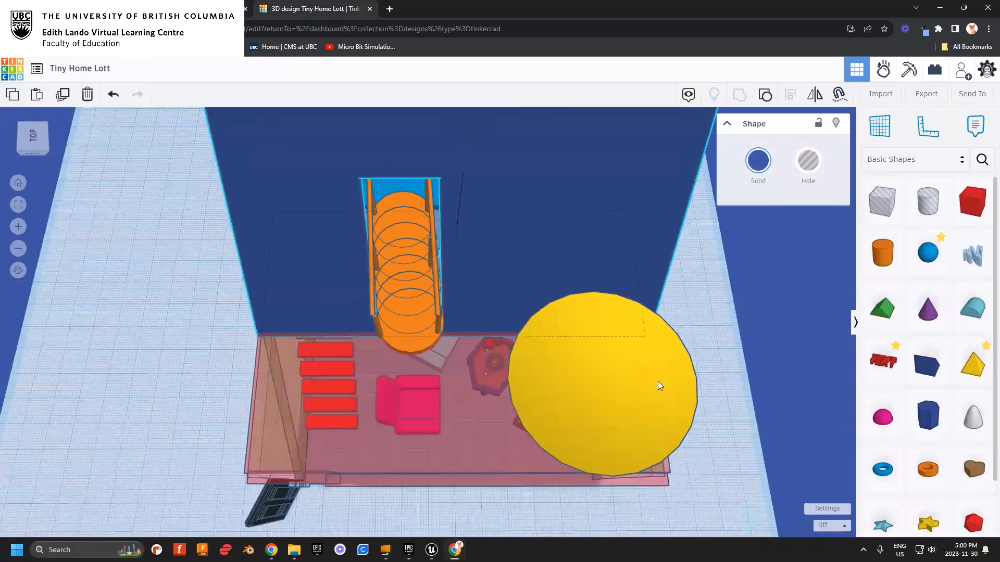
# - Place a sphere over the yellow umbrella and shrink it to a small ball on the canopy
pyautogui.click(31, 136)
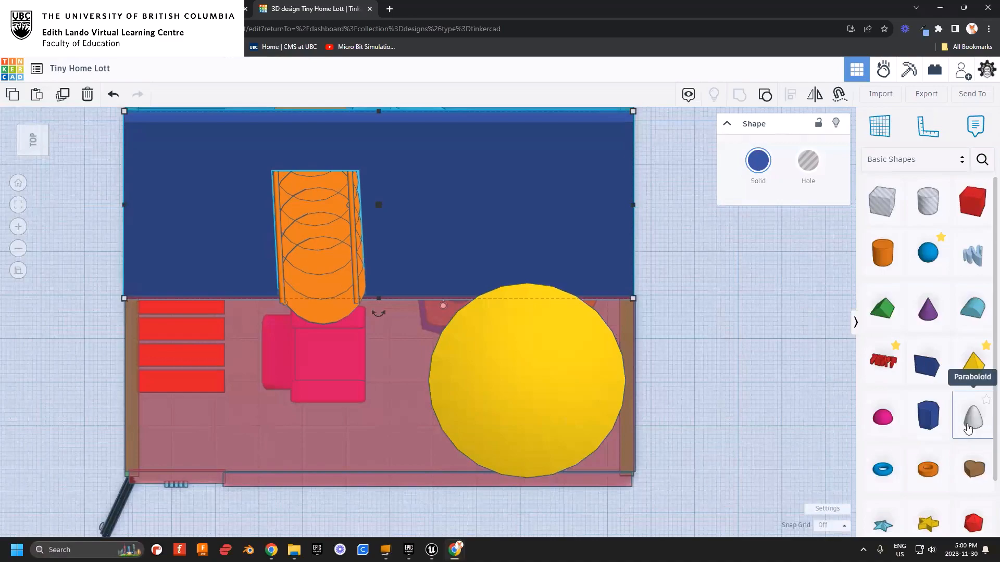
pyautogui.moveTo(929, 257); pyautogui.dragTo(493, 346)
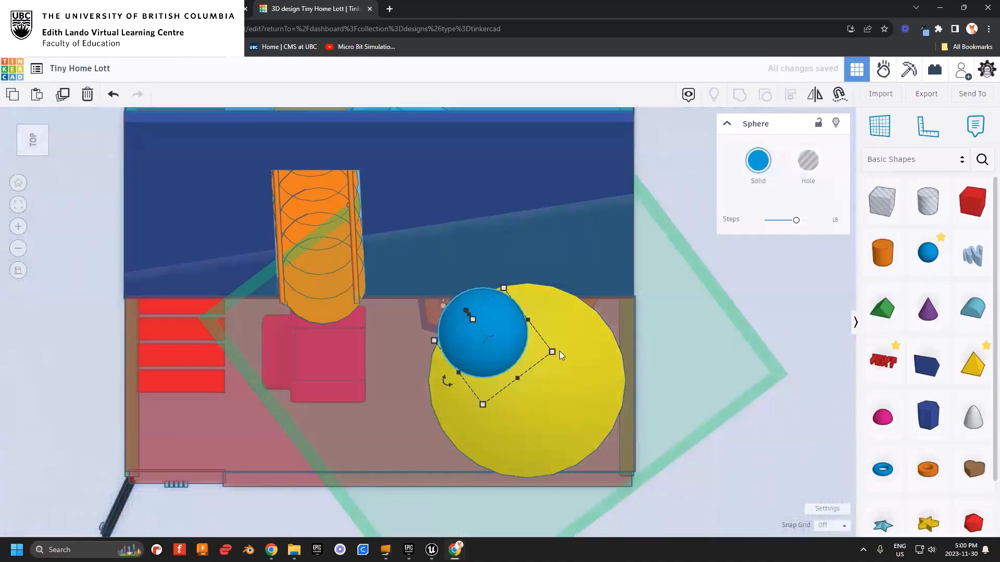
pyautogui.moveTo(553, 353); pyautogui.dragTo(452, 353)
pyautogui.moveTo(451, 350); pyautogui.dragTo(522, 369, button='right')
pyautogui.scroll(3, 487, 352)
pyautogui.scroll(3, 487, 351)
pyautogui.moveTo(526, 401); pyautogui.dragTo(621, 379)
# - Turn the small sphere into a hole and position it in the surface of the yellow umbrella canopy
pyautogui.press('h')
pyautogui.moveTo(646, 342); pyautogui.dragTo(621, 292, button='right')
pyautogui.moveTo(592, 285); pyautogui.dragTo(603, 312)
pyautogui.moveTo(603, 311); pyautogui.dragTo(562, 370, button='right')
pyautogui.moveTo(562, 370); pyautogui.dragTo(536, 430, button='middle')
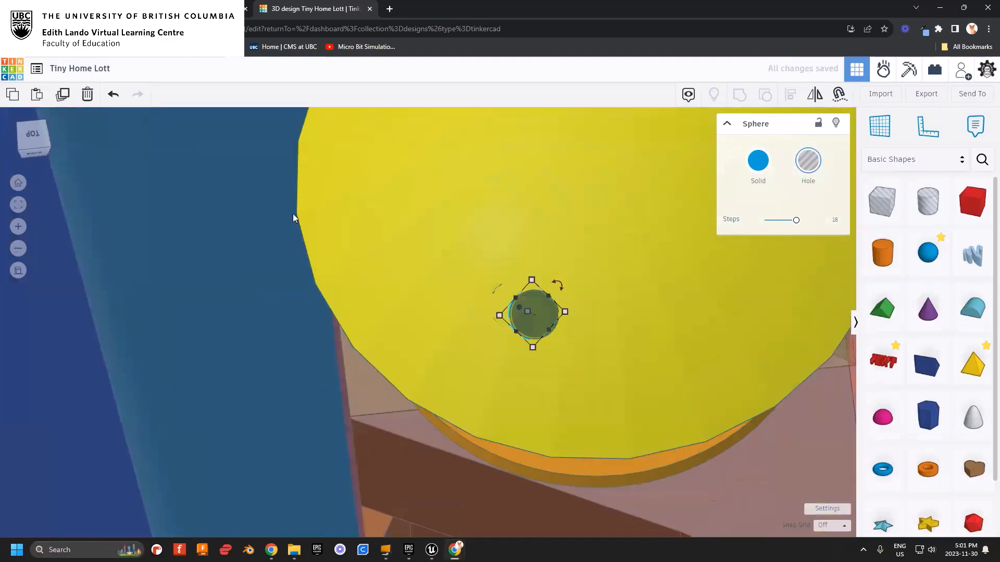
# - Try to place a copy of the spherical hole beside the original on the yellow umbrella canopy
pyautogui.click(36, 137)
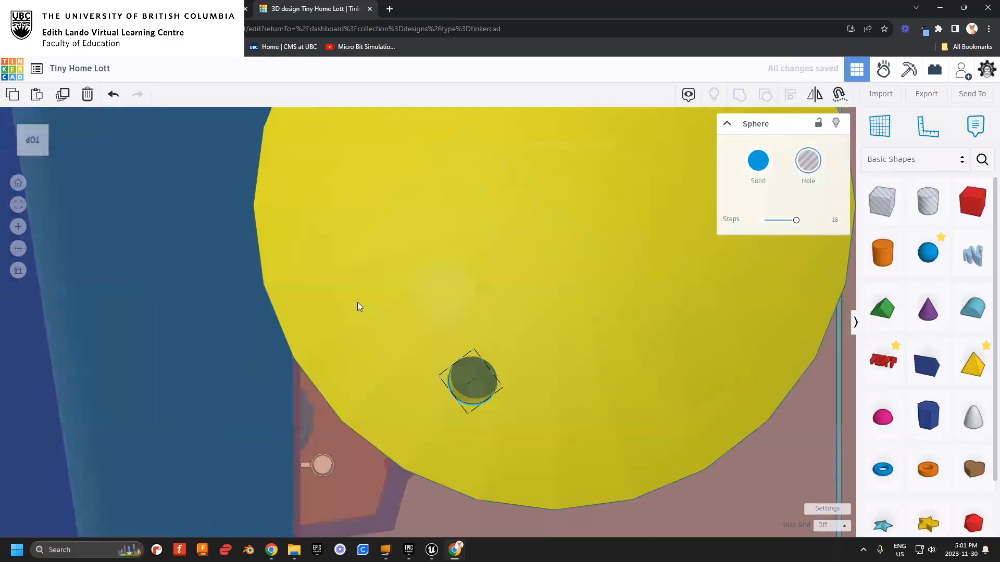
pyautogui.scroll(-5, 497, 423)
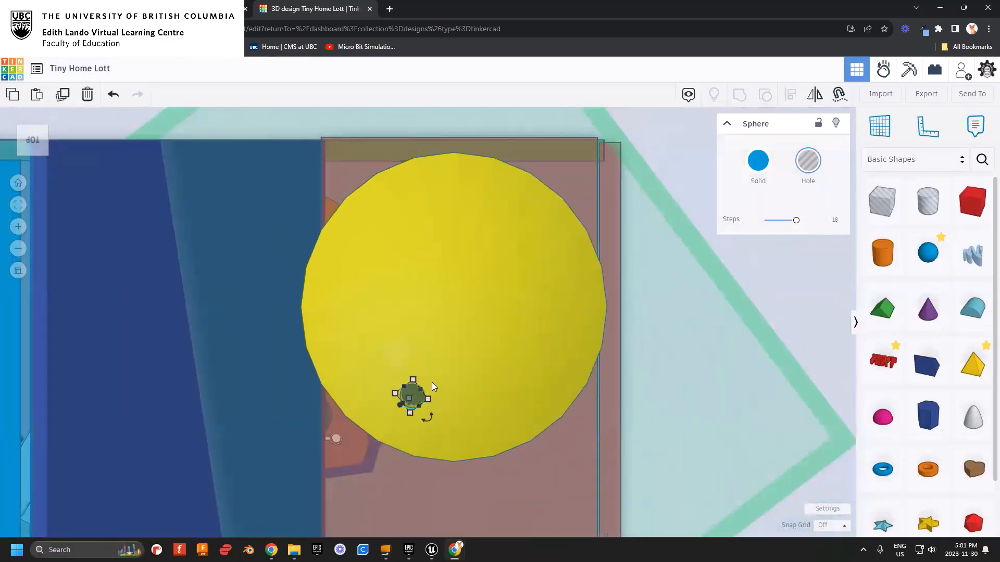
pyautogui.moveTo(420, 398); pyautogui.dragTo(421, 397)
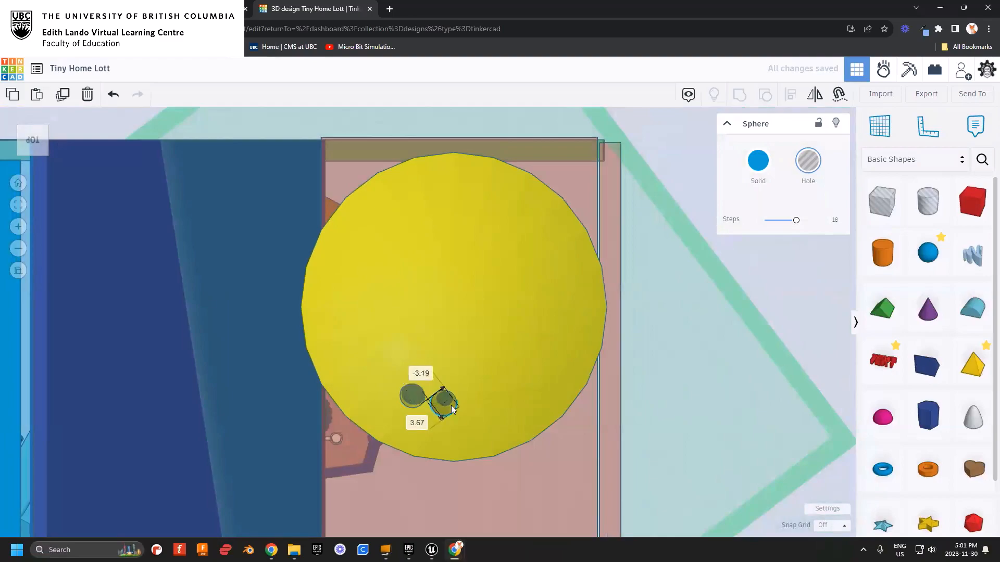
pyautogui.moveTo(451, 405); pyautogui.dragTo(451, 405)
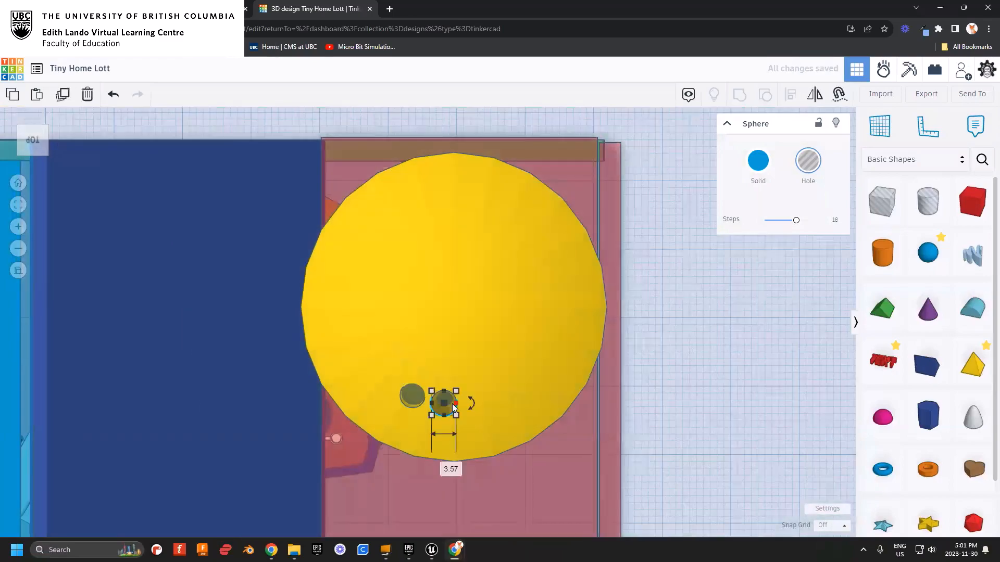
pyautogui.press('Delete')
pyautogui.click(411, 395)
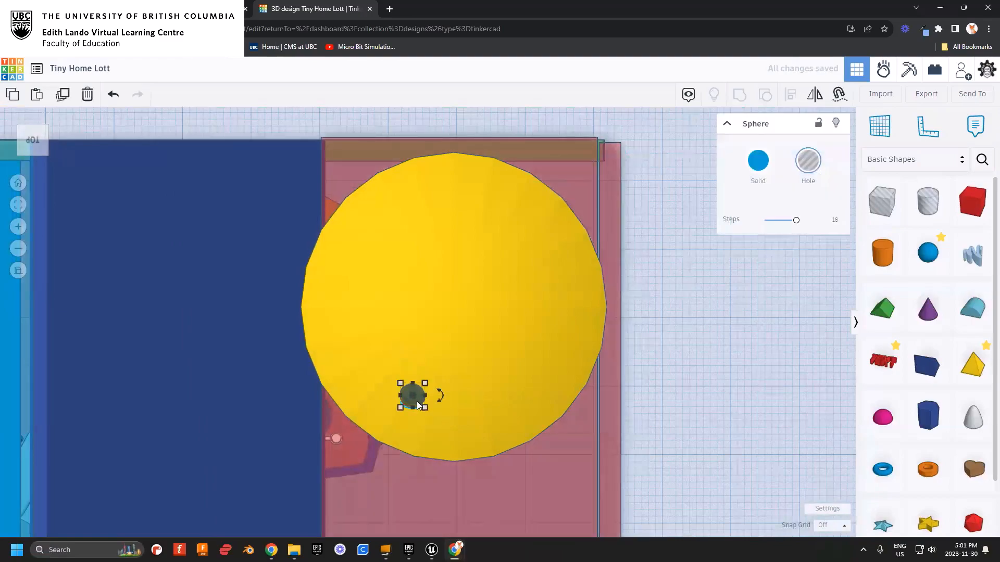
# - Try to repeat the spherical hole in an evenly spaced row of copies across the yellow umbrella canopy
pyautogui.moveTo(419, 405); pyautogui.dragTo(447, 409)
pyautogui.hotkey('ctrl', 'd')
pyautogui.hotkey('ctrl', 'd')
pyautogui.hotkey('ctrl', 'd')
pyautogui.hotkey('ctrl', 'd')
pyautogui.hotkey('ctrl', 'd')
pyautogui.hotkey('ctrl', 'd')
pyautogui.hotkey('ctrl', 'd')
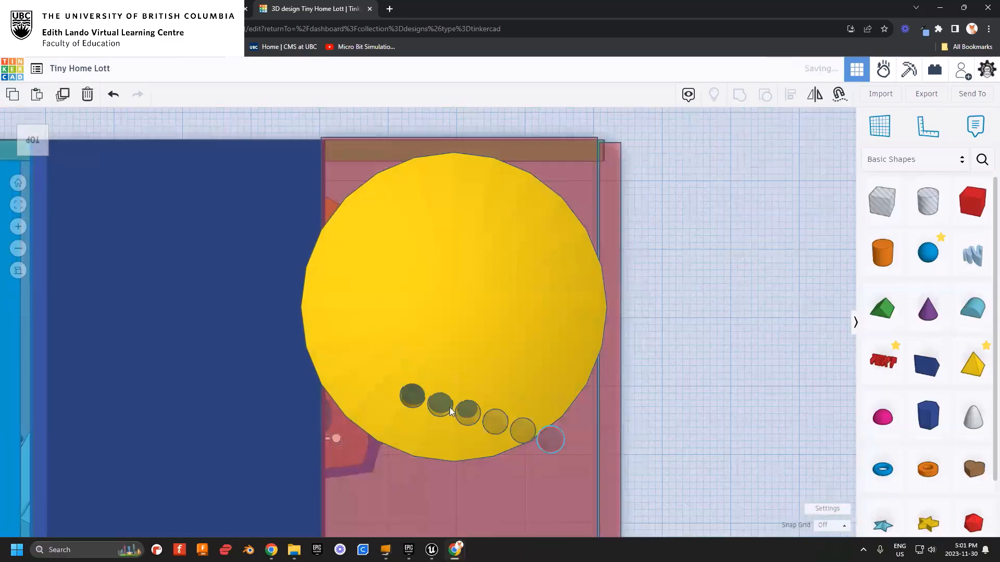
pyautogui.hotkey('ctrl', 'd')
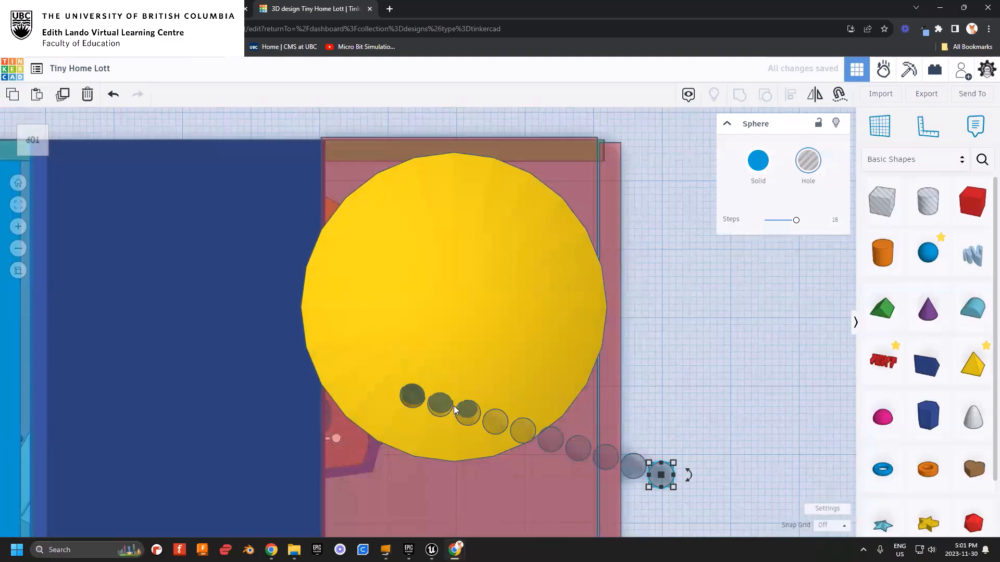
# - Undo the row of copied spherical holes so that only the original hole stays on the canopy
pyautogui.hotkey('ctrl', 'z')
pyautogui.hotkey('ctrl', 'z')
pyautogui.hotkey('ctrl', 'z')
pyautogui.hotkey('ctrl', 'z')
pyautogui.hotkey('ctrl', 'z')
pyautogui.hotkey('ctrl', 'z')
pyautogui.hotkey('ctrl', 'z')
pyautogui.hotkey('ctrl', 'z')
pyautogui.hotkey('ctrl', 'z')
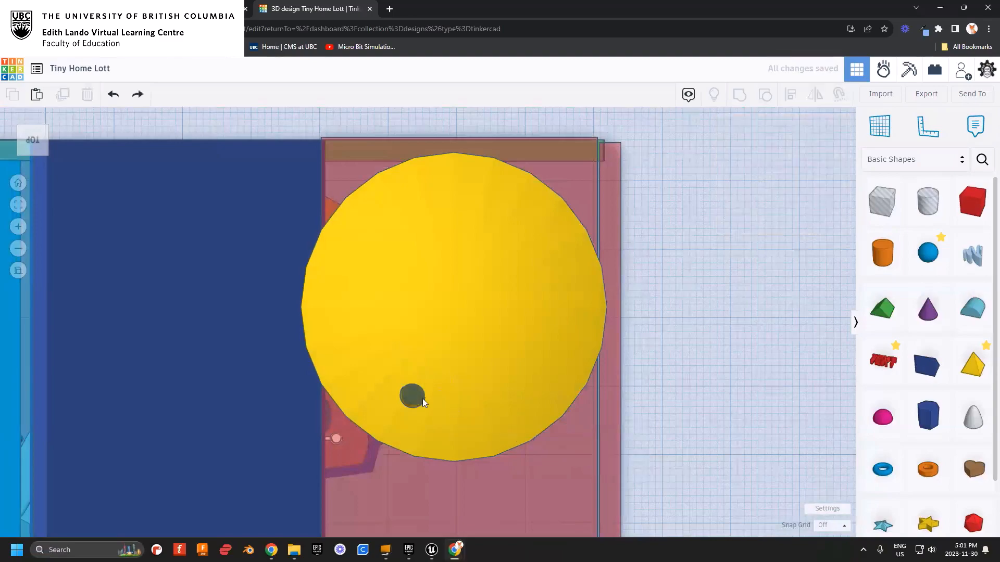
# - Duplicate the spherical hole and place the copy diagonally opposite the original on the umbrella canopy
pyautogui.click(415, 398)
pyautogui.hotkey('ctrl', 'd')
pyautogui.moveTo(418, 399); pyautogui.dragTo(498, 218)
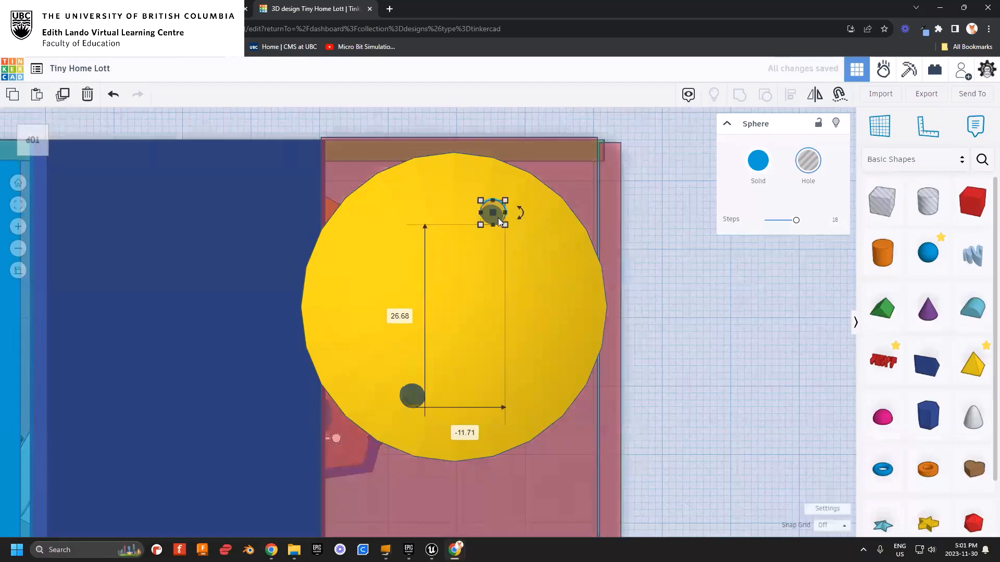
# - Try to duplicate the two opposite spherical holes and group them as one shape
pyautogui.keyDown('shift'); pyautogui.click(412, 398); pyautogui.keyUp('shift')
pyautogui.hotkey('ctrl', 'd')
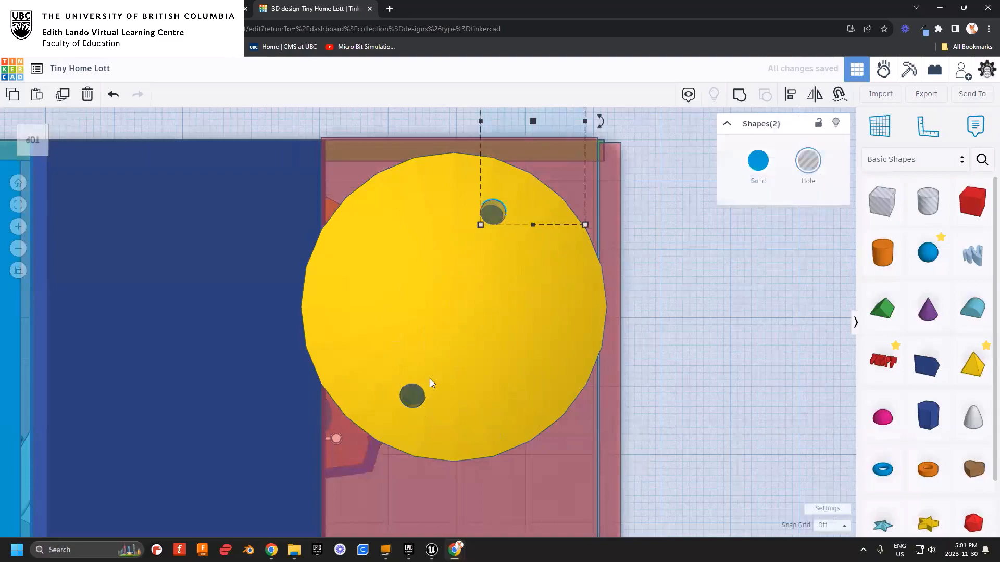
pyautogui.click(499, 215)
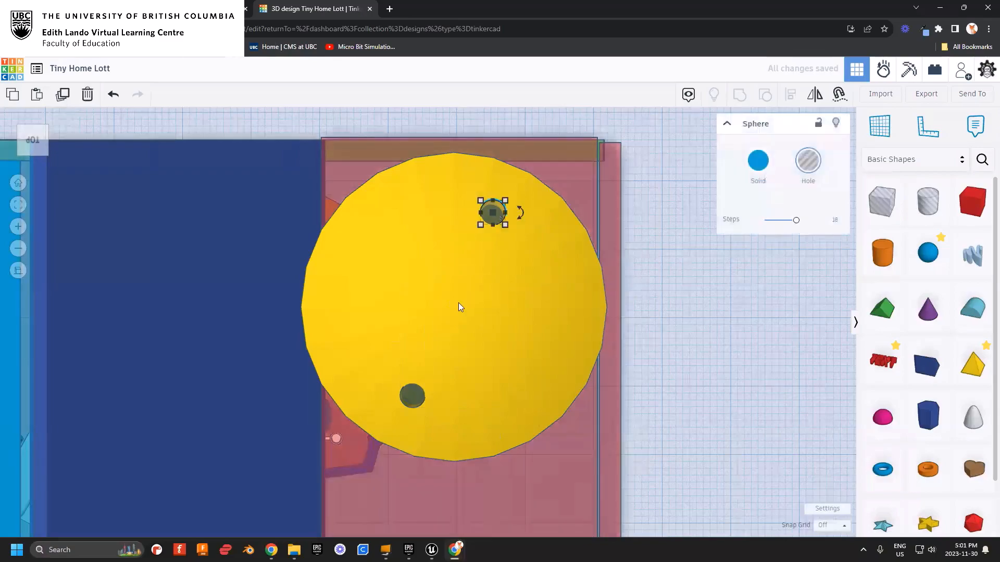
pyautogui.keyDown('shift'); pyautogui.click(413, 400); pyautogui.keyUp('shift')
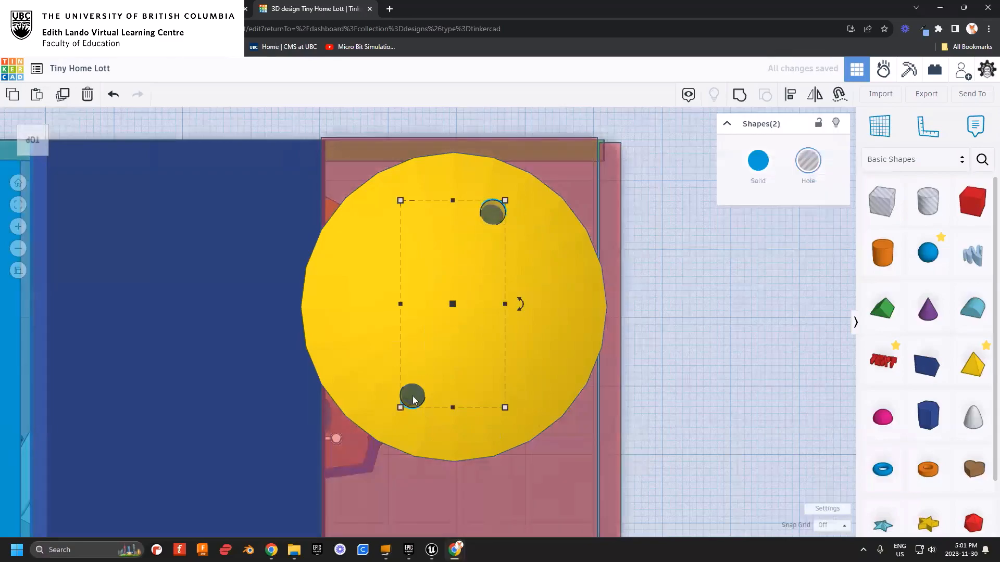
pyautogui.click(741, 97)
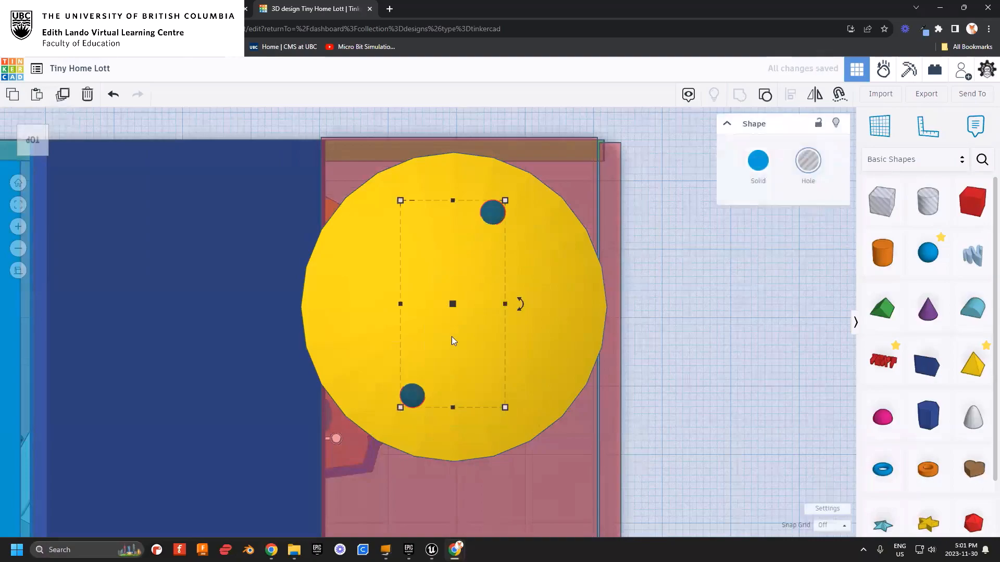
pyautogui.moveTo(661, 355); pyautogui.dragTo(611, 229, button='right')
pyautogui.click(500, 227)
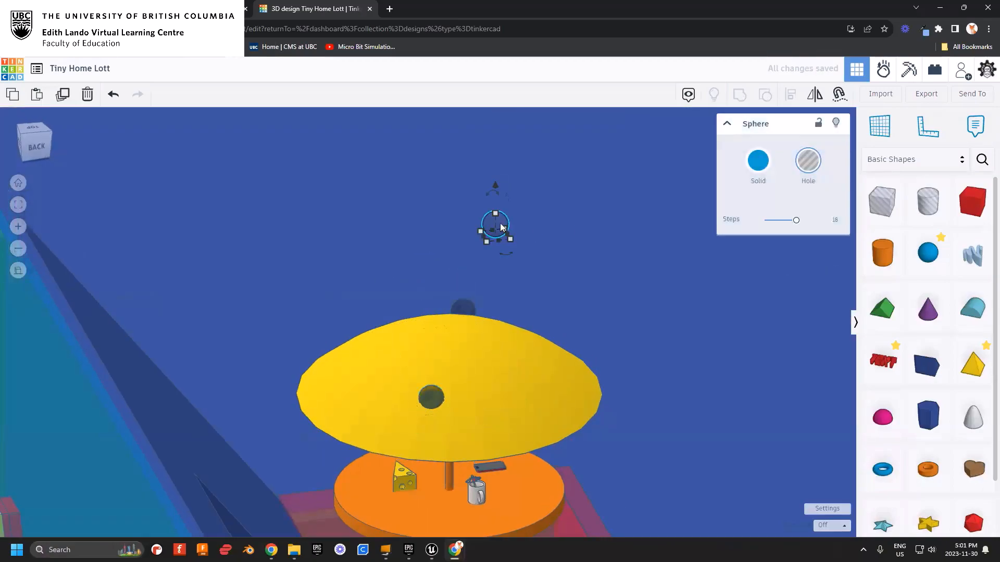
pyautogui.click(580, 312)
# - Repeat rotated copies of the opposite hole pair around the canopy's centre to form a full ring of 16 holes
pyautogui.moveTo(579, 312); pyautogui.dragTo(499, 389, button='right')
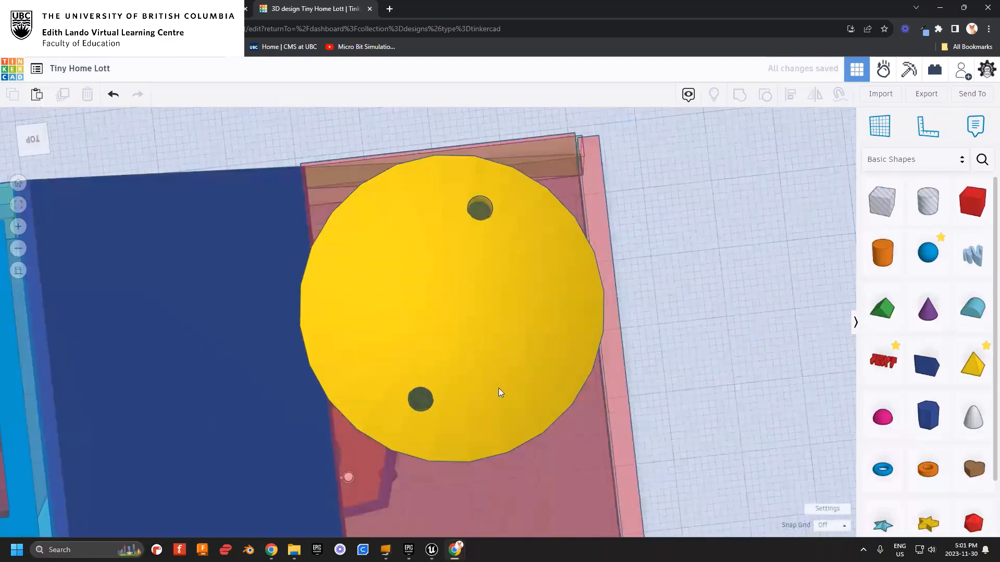
pyautogui.click(483, 208)
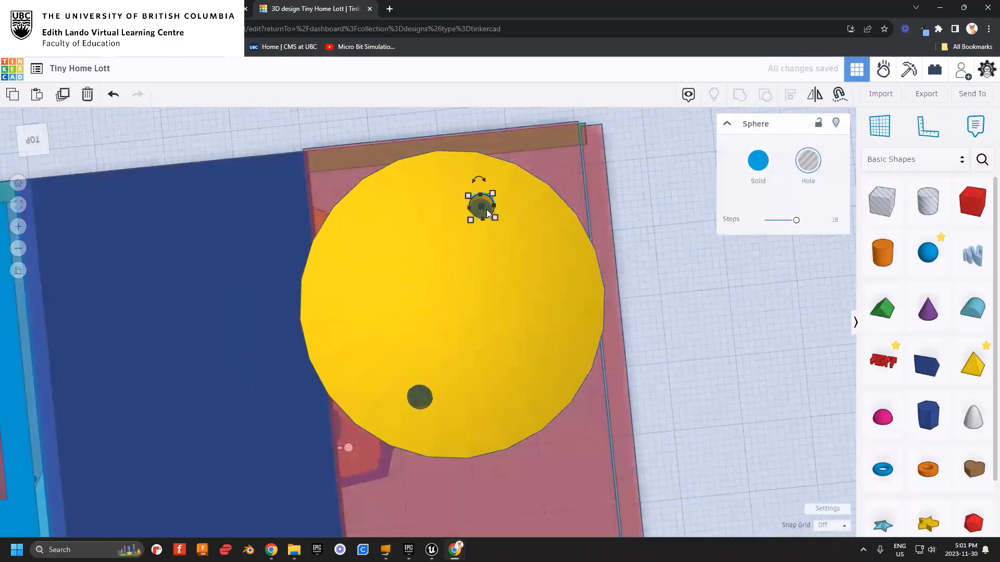
pyautogui.keyDown('shift'); pyautogui.click(422, 400); pyautogui.keyUp('shift')
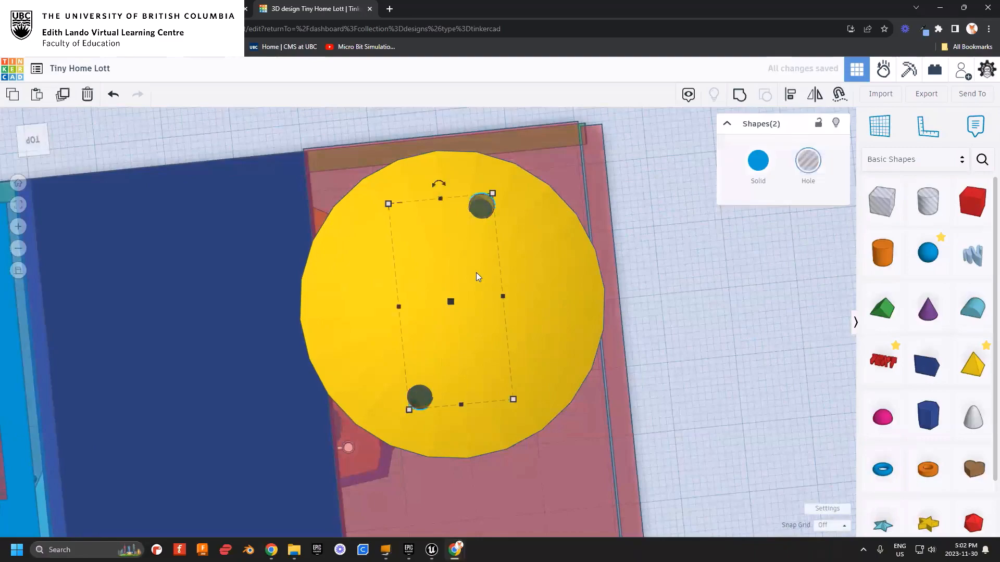
pyautogui.moveTo(444, 188); pyautogui.dragTo(496, 211)
pyautogui.hotkey('ctrl', 'd')
pyautogui.hotkey('ctrl', 'd')
pyautogui.hotkey('ctrl', 'd')
pyautogui.hotkey('ctrl', 'd')
pyautogui.hotkey('ctrl', 'd')
pyautogui.hotkey('ctrl', 'd')
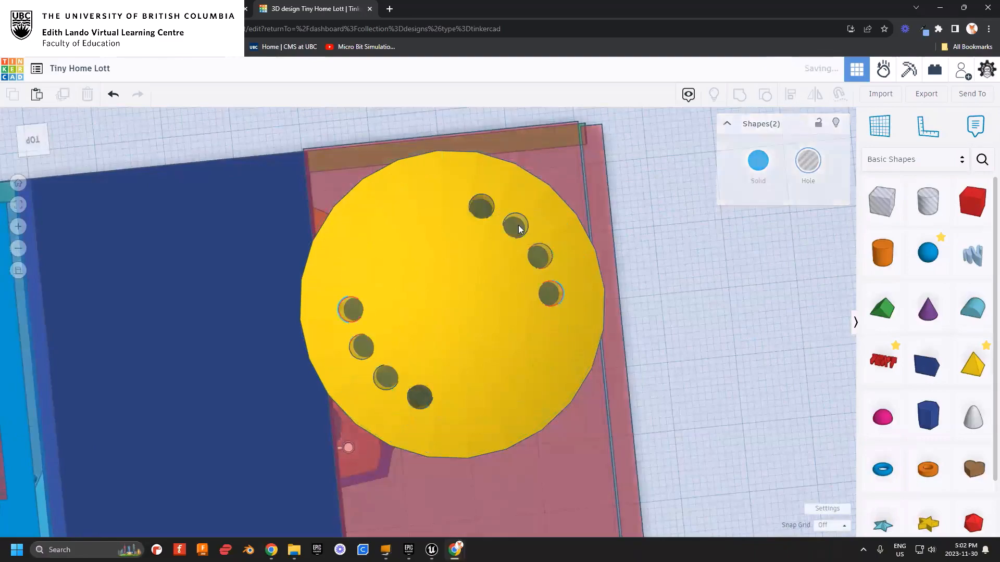
pyautogui.hotkey('ctrl', 'd')
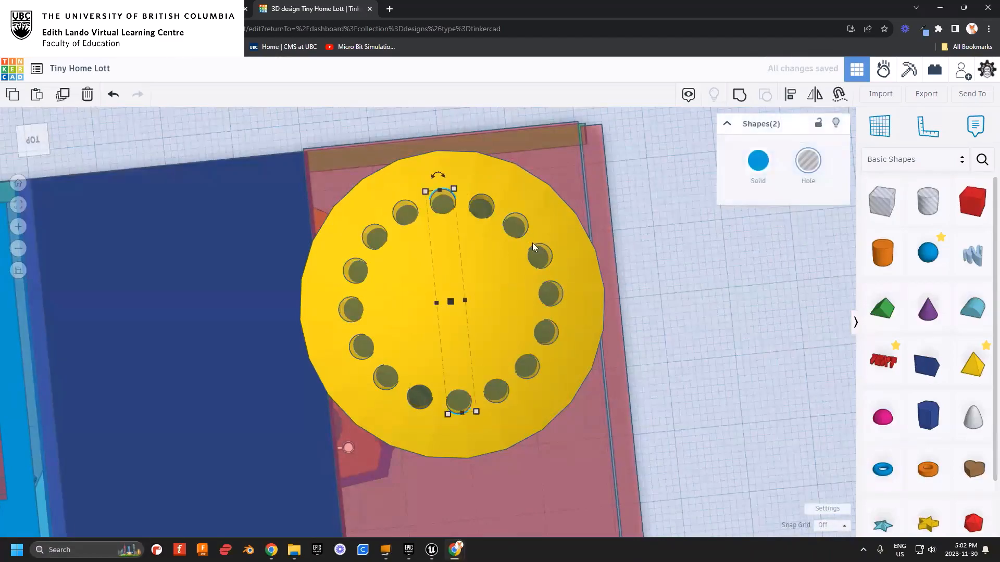
# - Group the ring of spherical holes with the yellow umbrella to cut them out of the canopy
pyautogui.click(497, 393)
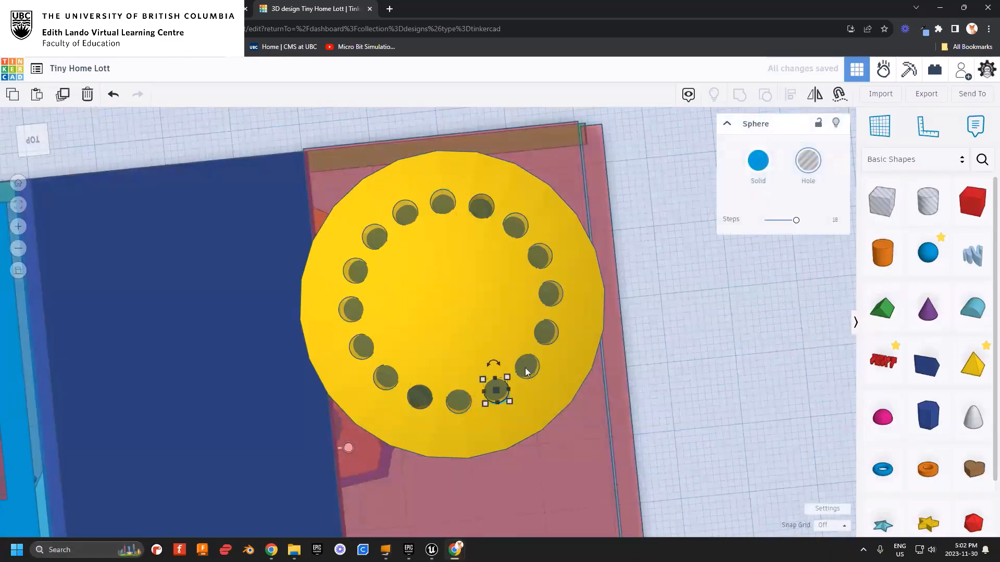
pyautogui.keyDown('shift'); pyautogui.click(527, 367); pyautogui.keyUp('shift')
pyautogui.keyDown('shift'); pyautogui.click(551, 334); pyautogui.keyUp('shift')
pyautogui.moveTo(594, 326); pyautogui.dragTo(450, 281, button='right')
pyautogui.moveTo(366, 403); pyautogui.dragTo(604, 401)
pyautogui.hotkey('ctrl', 'g')
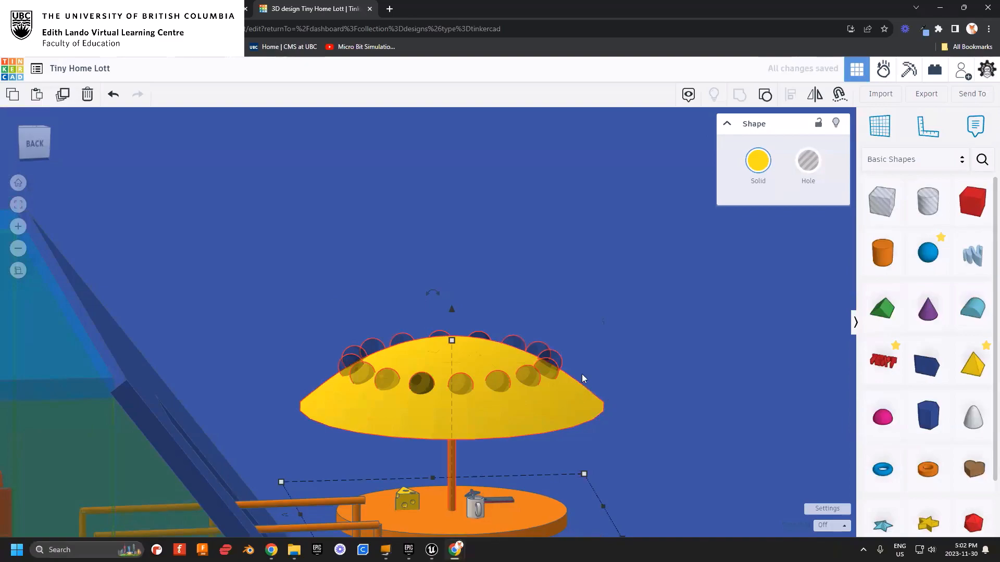
pyautogui.moveTo(582, 374); pyautogui.dragTo(440, 433, button='right')
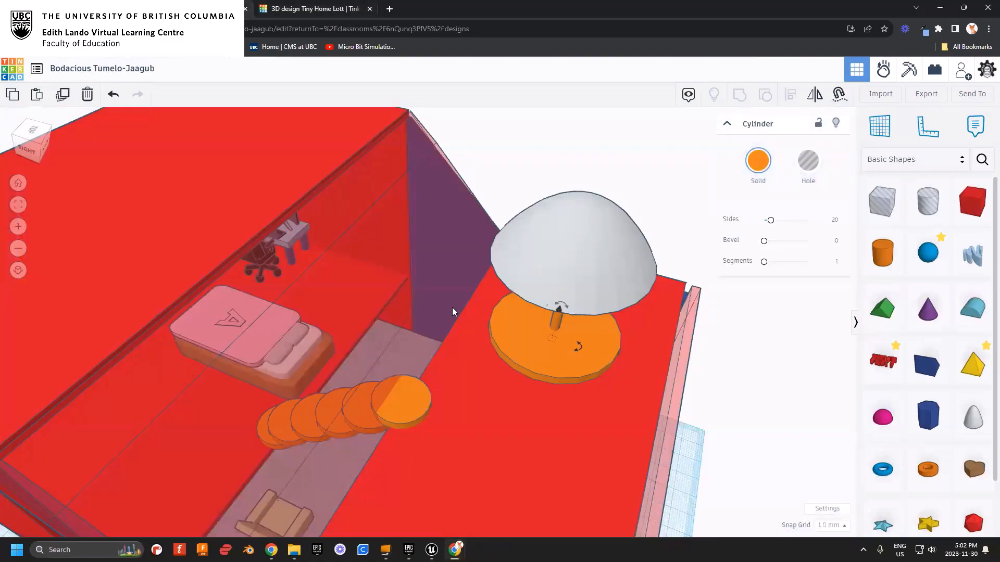
# - Examine the umbrellas and decks in the Bodacious Tumelo-Jaagub and small house designs
pyautogui.moveTo(452, 307); pyautogui.dragTo(432, 313, button='right')
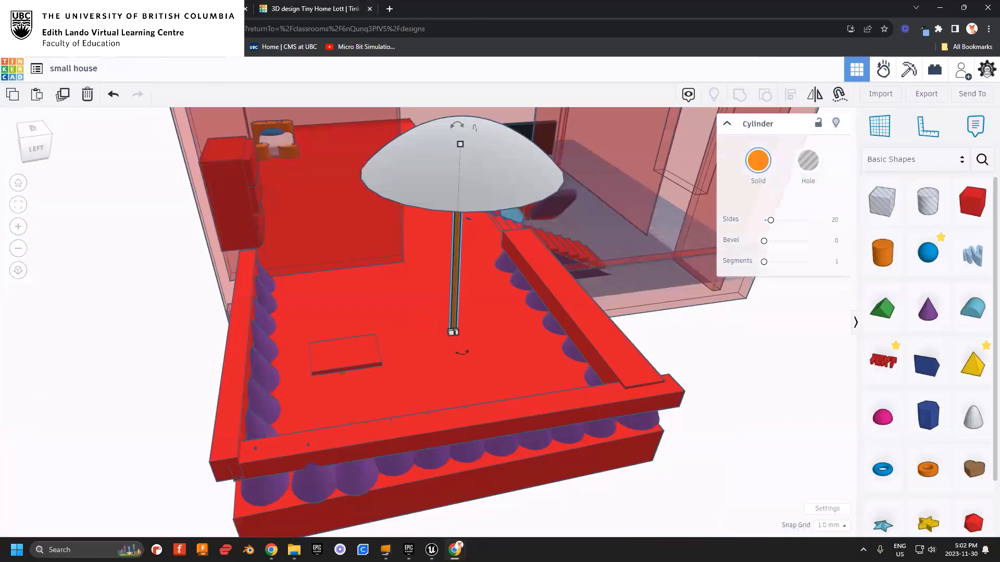
pyautogui.moveTo(458, 335); pyautogui.dragTo(542, 398, button='right')
pyautogui.scroll(3, 500, 351)
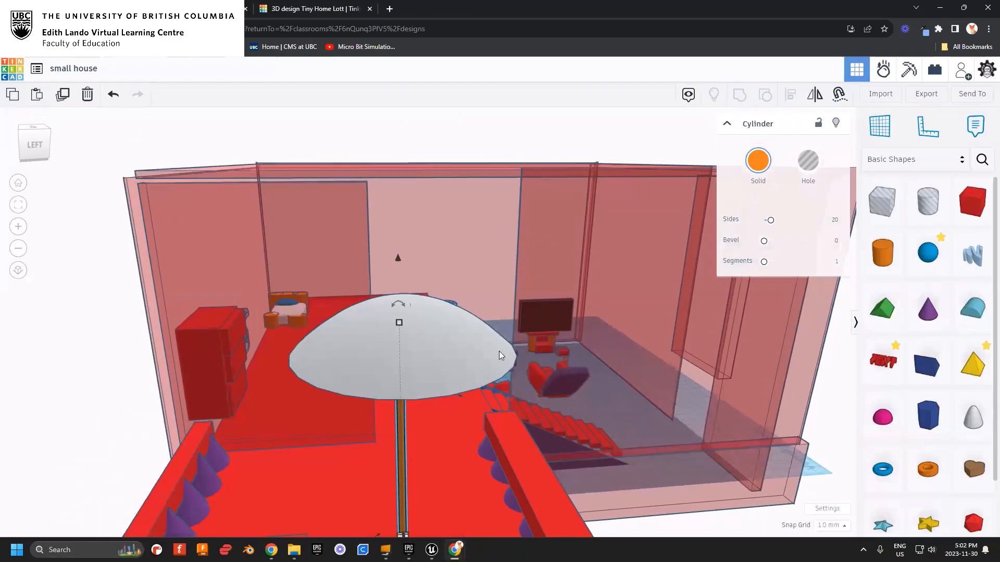
pyautogui.scroll(-3, 501, 351)
# - Return to the Tiny Home Lott design and examine the perforated umbrella and the whole house from several angles
pyautogui.click(308, 10)
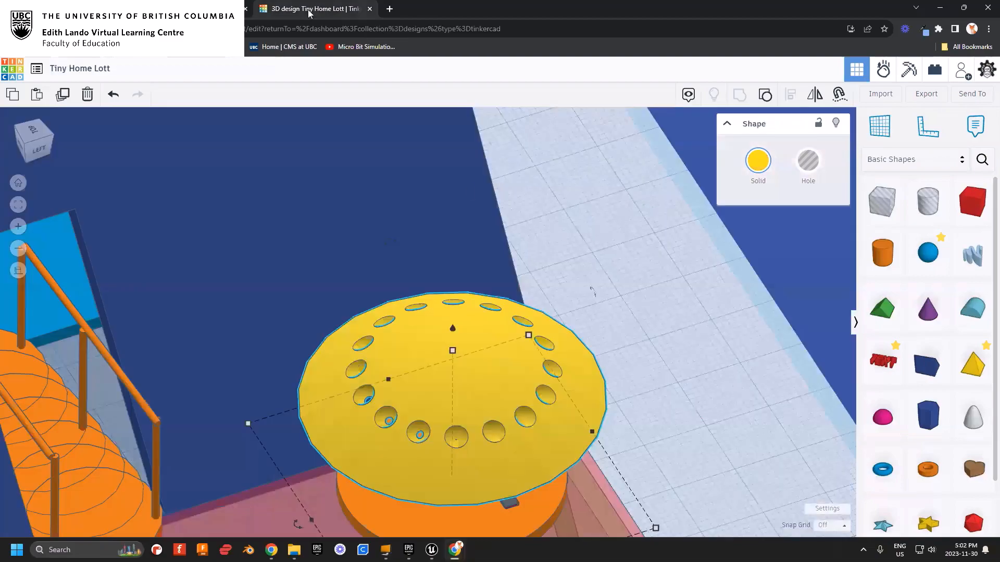
pyautogui.moveTo(491, 347); pyautogui.dragTo(472, 339, button='right')
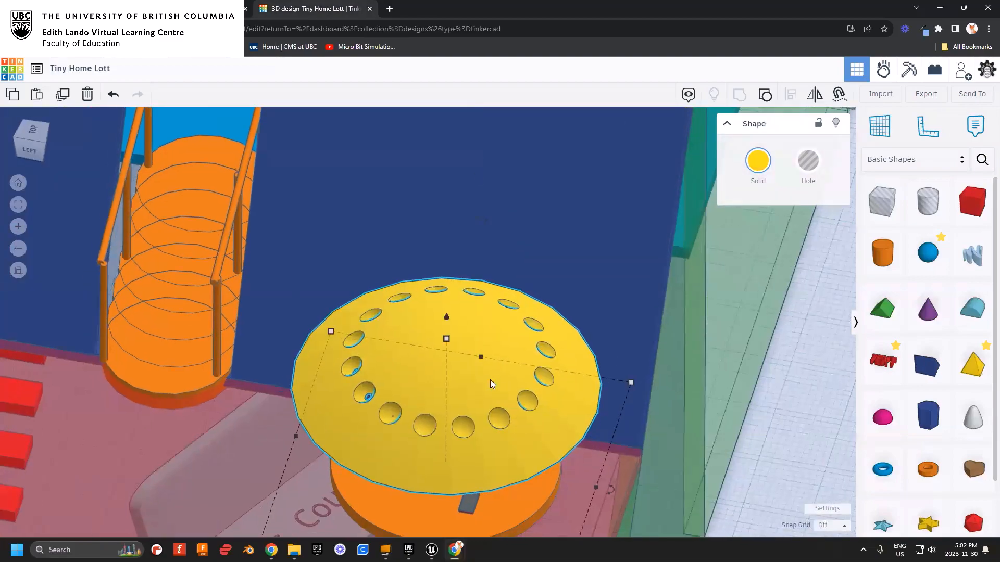
pyautogui.scroll(-6, 489, 388)
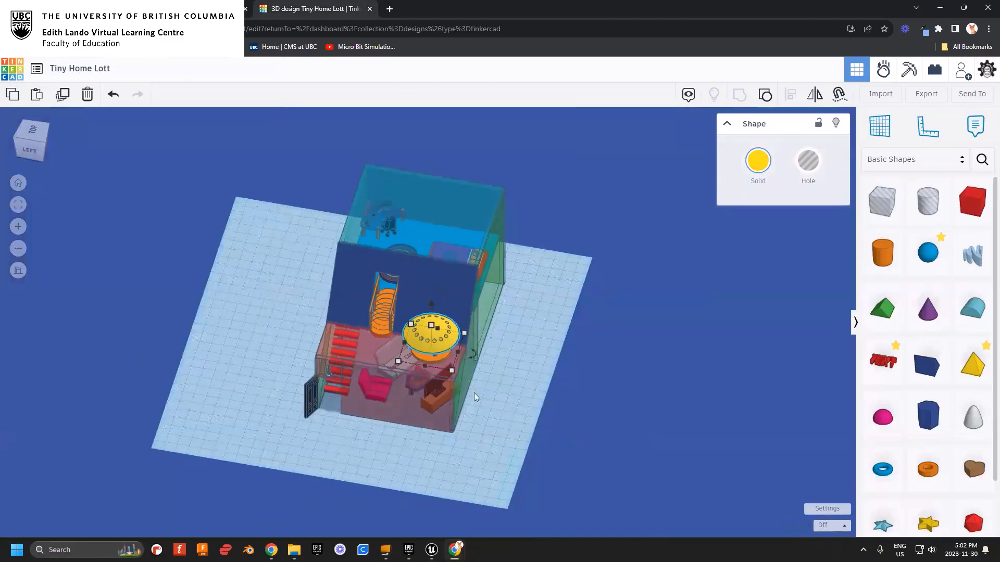
pyautogui.scroll(5, 330, 369)
pyautogui.moveTo(330, 369); pyautogui.dragTo(362, 416, button='right')
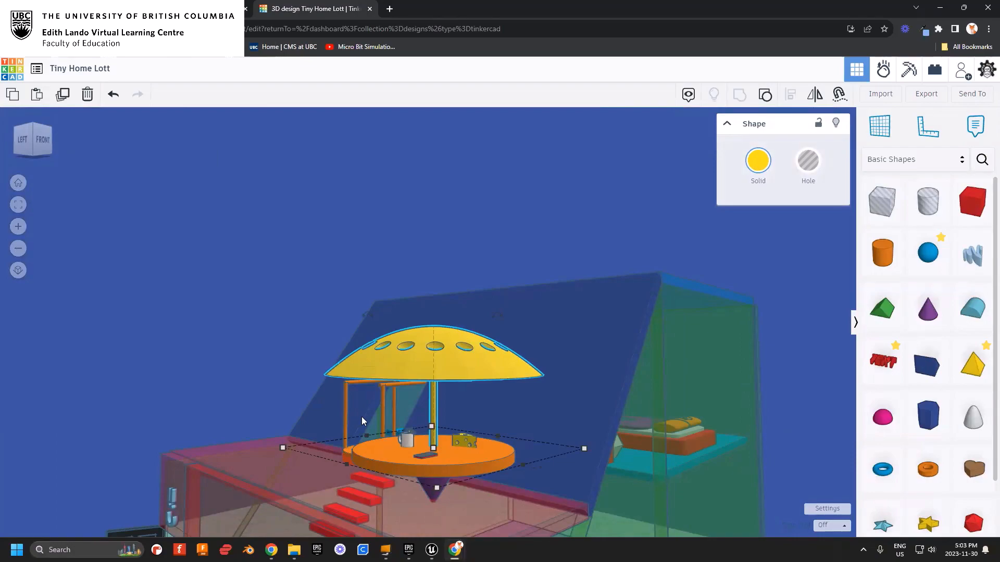
pyautogui.moveTo(361, 410); pyautogui.dragTo(359, 317, button='right')
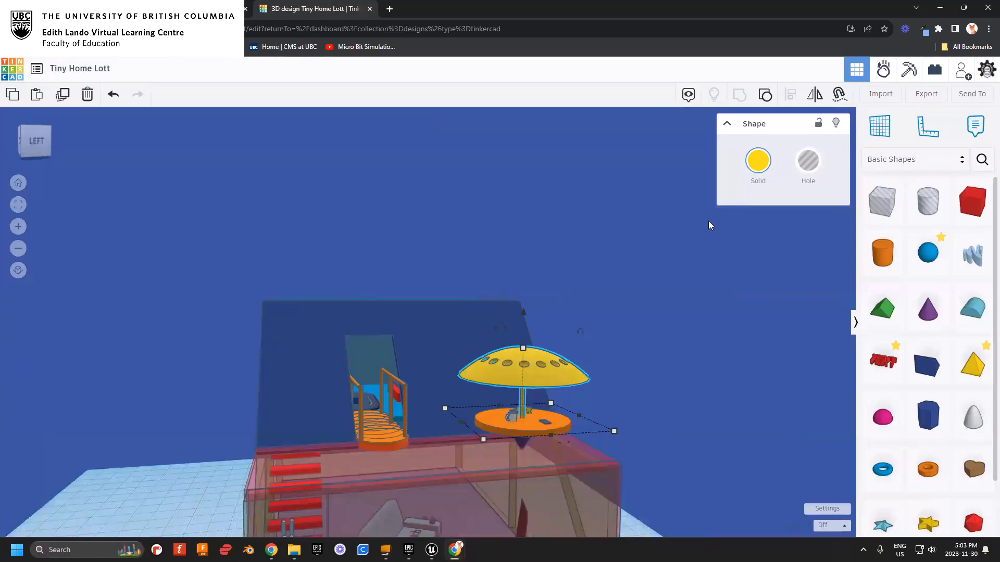
# - Leave Tiny Home Lott for the dashboard and create a new circuit design
pyautogui.click(9, 74)
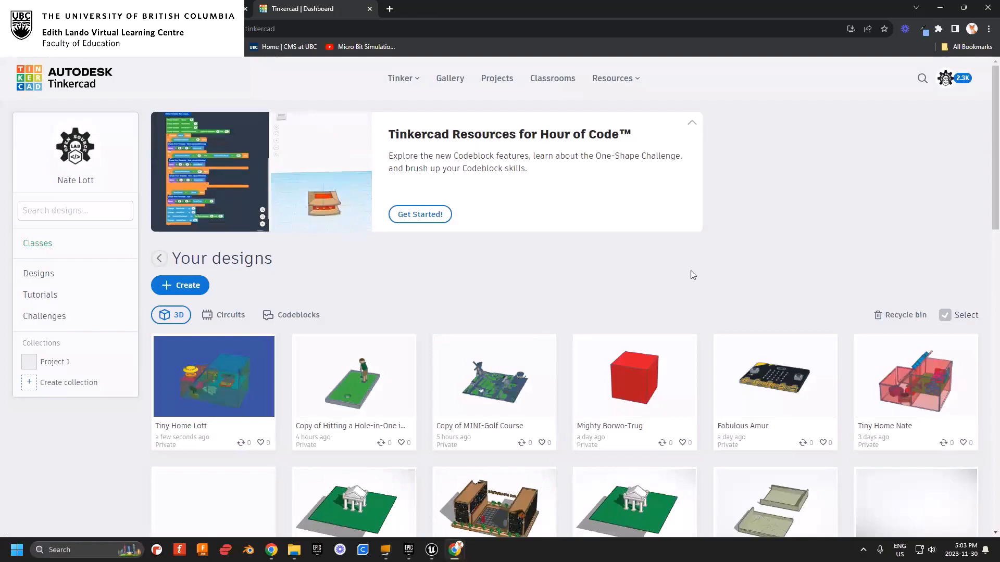
pyautogui.click(946, 79)
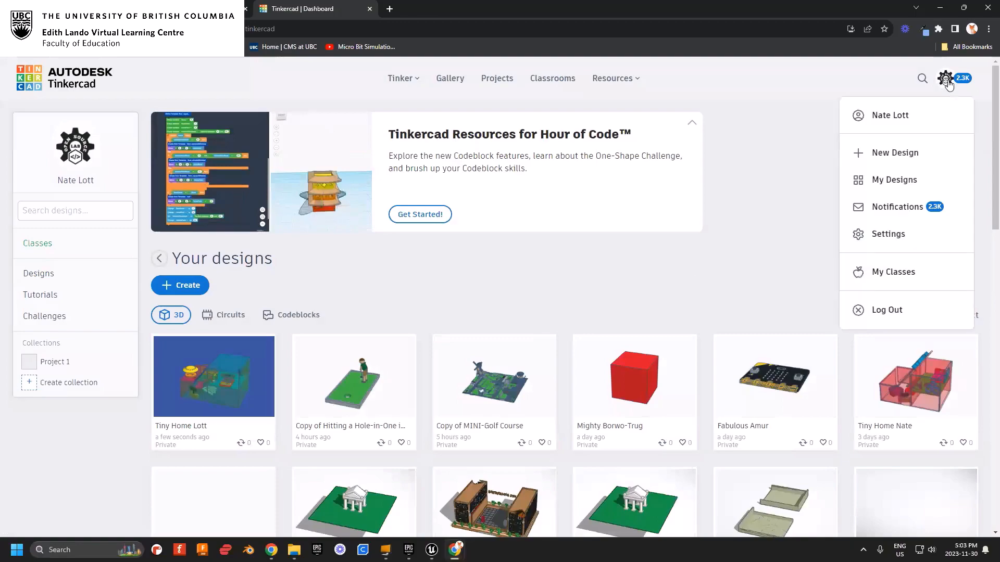
pyautogui.click(886, 152)
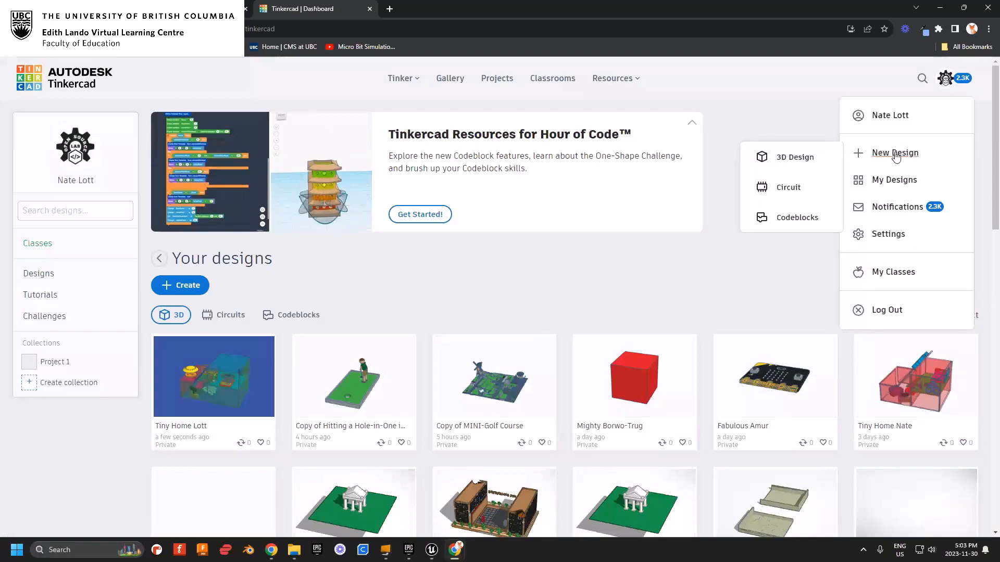
pyautogui.click(786, 188)
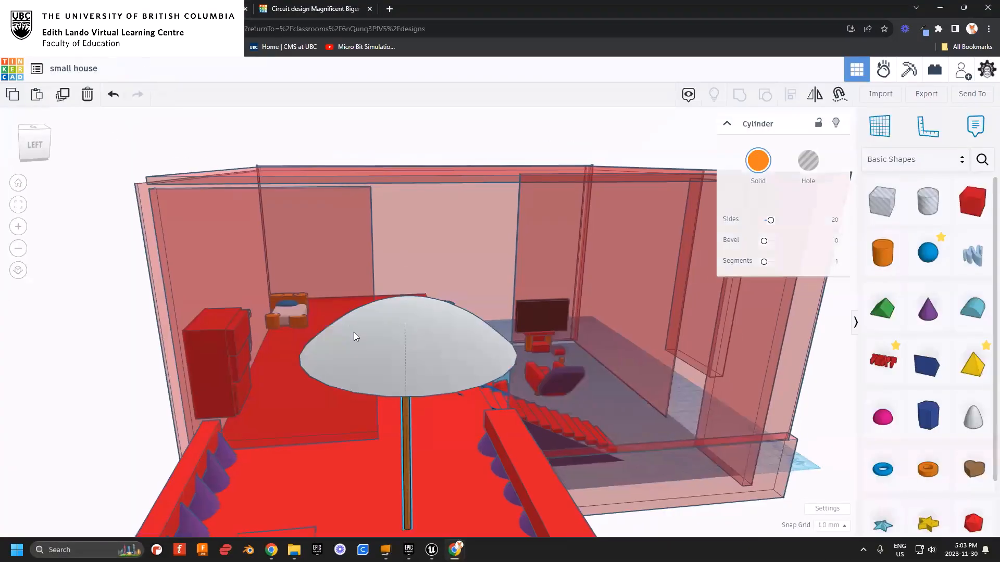
# - Leave the small house and Bodacious Tumelo-Jaagub designs and list the circuits of the UBC2 class
pyautogui.moveTo(355, 337); pyautogui.dragTo(406, 315, button='right')
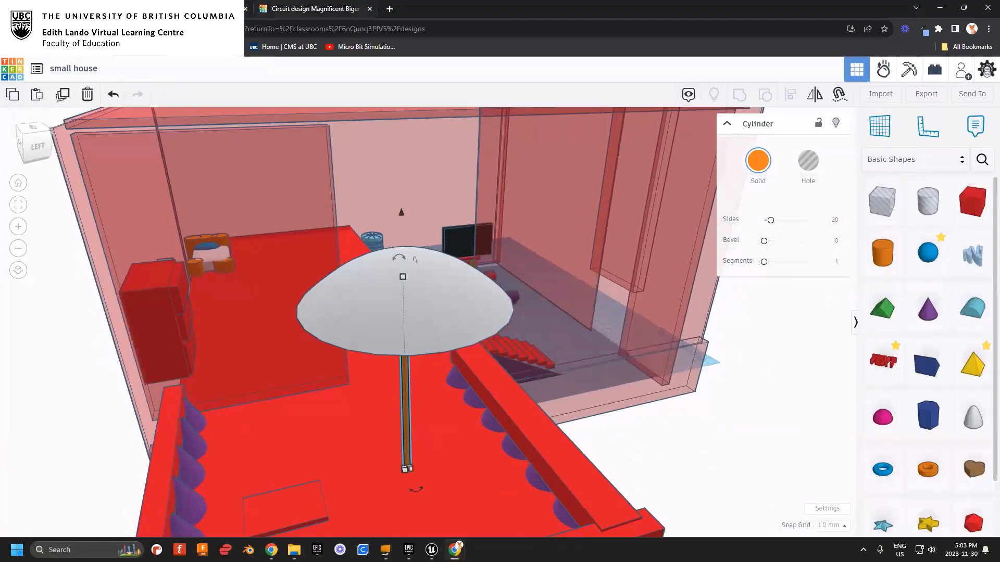
pyautogui.click(11, 72)
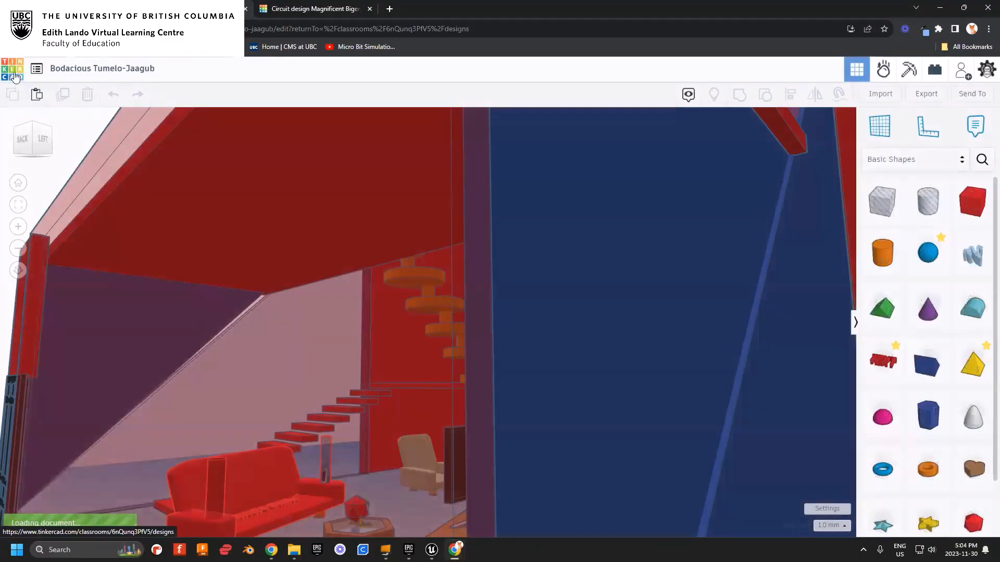
pyautogui.click(15, 77)
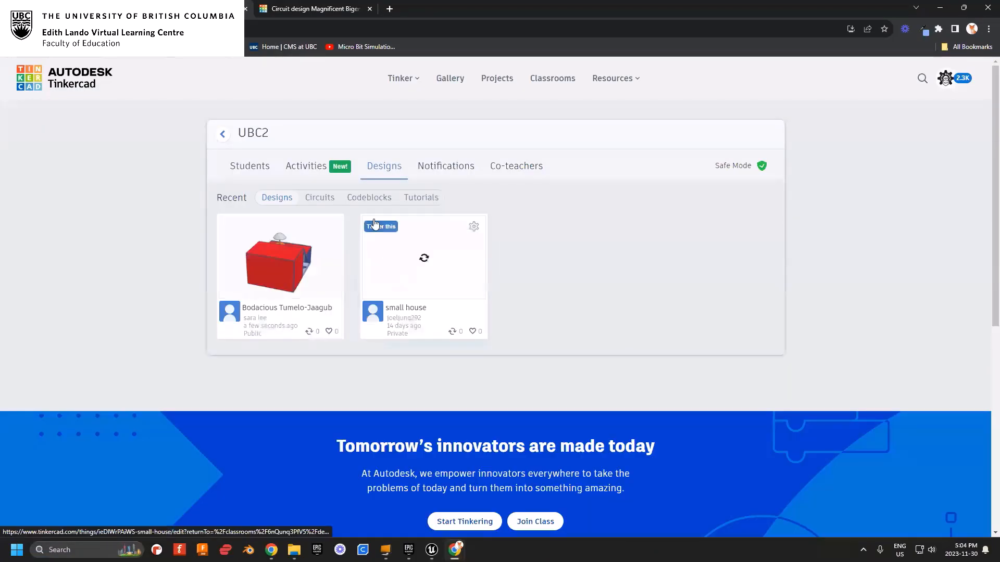
pyautogui.click(319, 198)
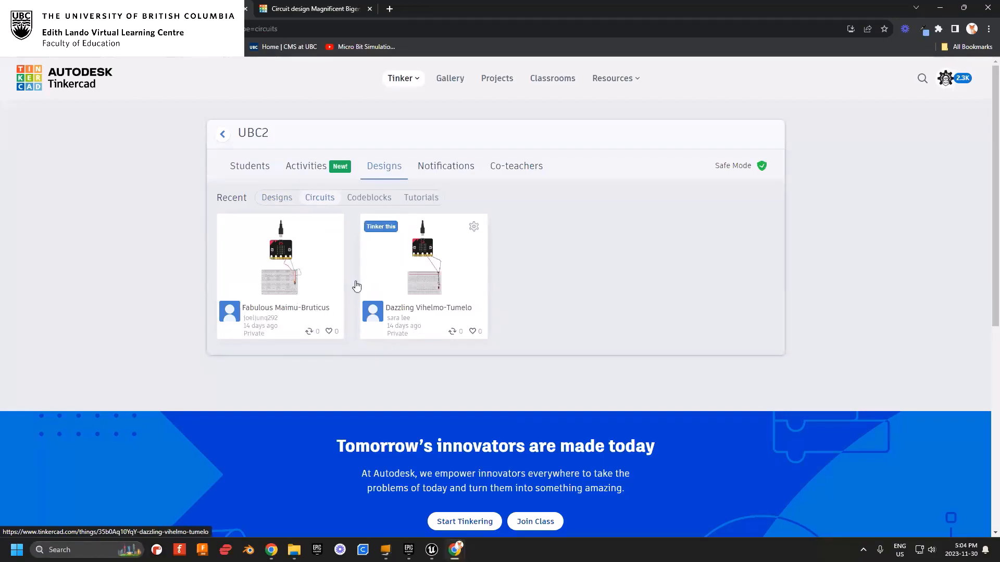
# - Preview the Fabulous Maimu-Bruticus circuit, close it, and open the Dazzling Vihelmo-Tumelo circuit for editing
pyautogui.click(296, 282)
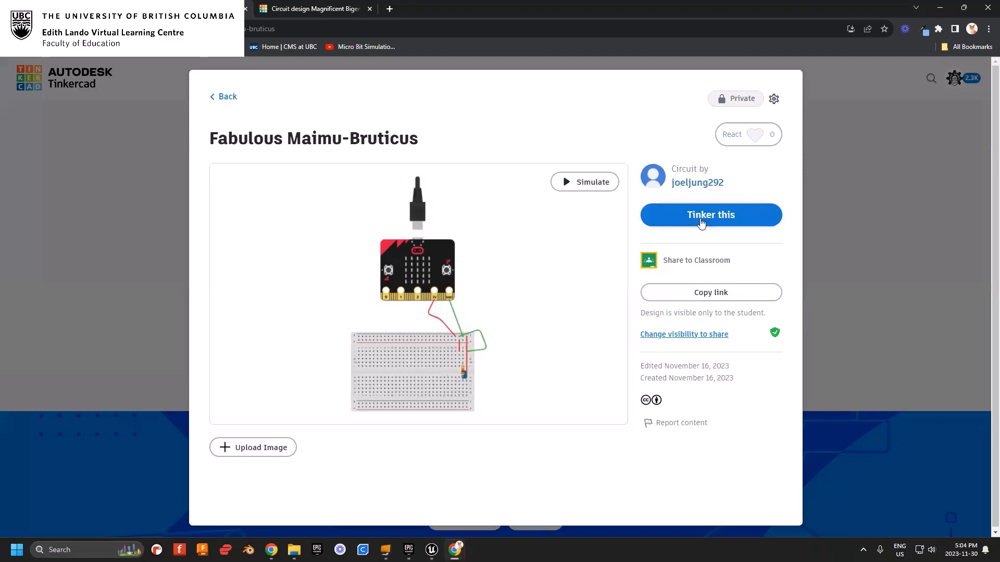
pyautogui.click(833, 187)
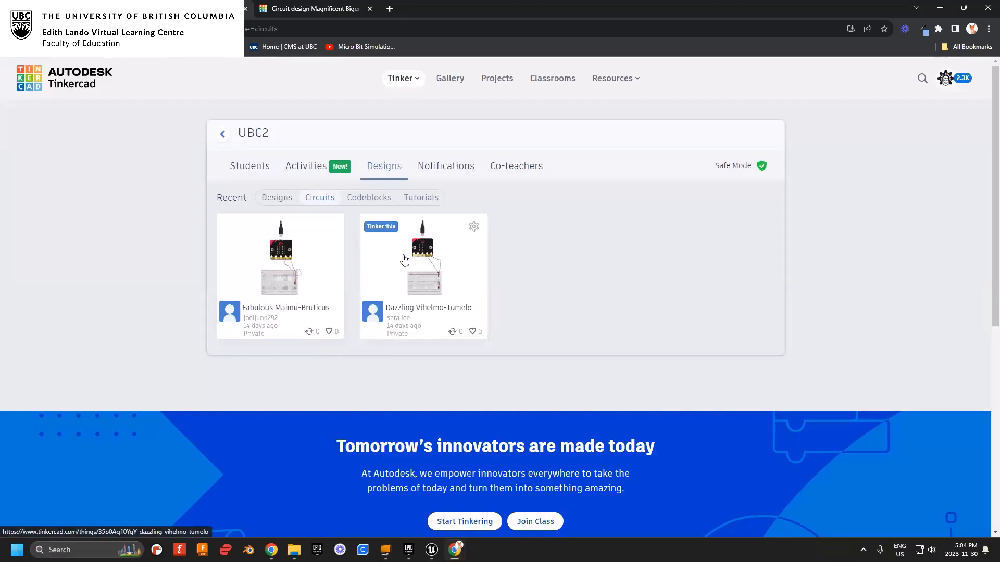
pyautogui.click(388, 228)
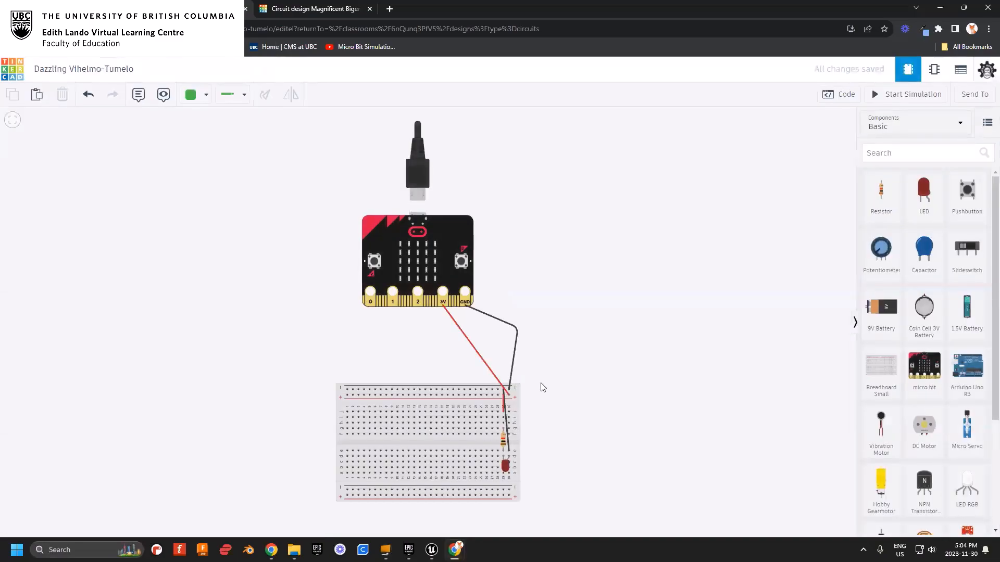
# - Show the block code of the Dazzling Vihelmo-Tumelo circuit, run its simulation and examine the LED on the breadboard
pyautogui.click(839, 94)
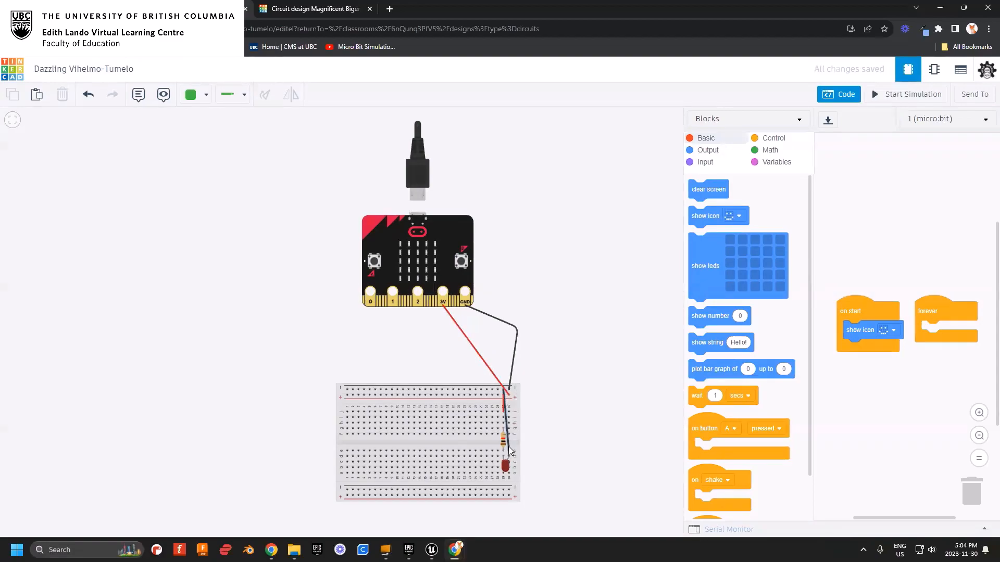
pyautogui.click(906, 96)
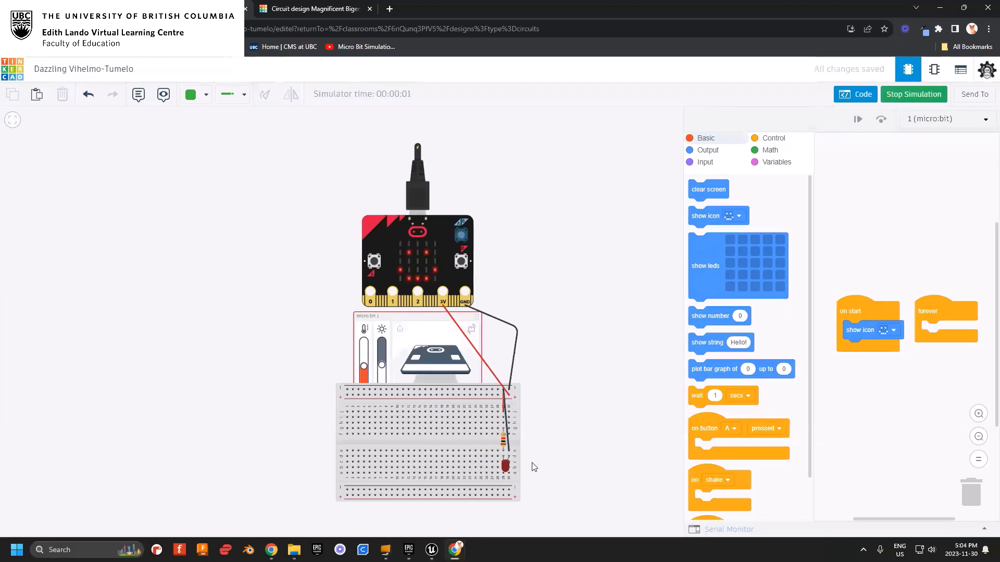
pyautogui.scroll(5, 534, 467)
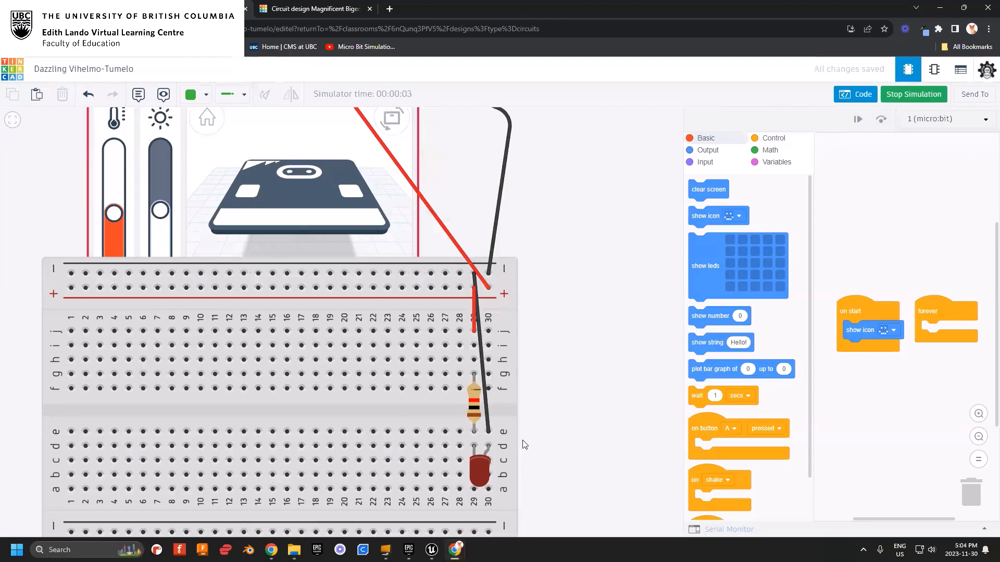
pyautogui.scroll(-4, 525, 444)
pyautogui.scroll(-1, 477, 310)
# - Switch to the empty Magnificent Bigery-Tumelo circuit and rename it code lott
pyautogui.click(312, 9)
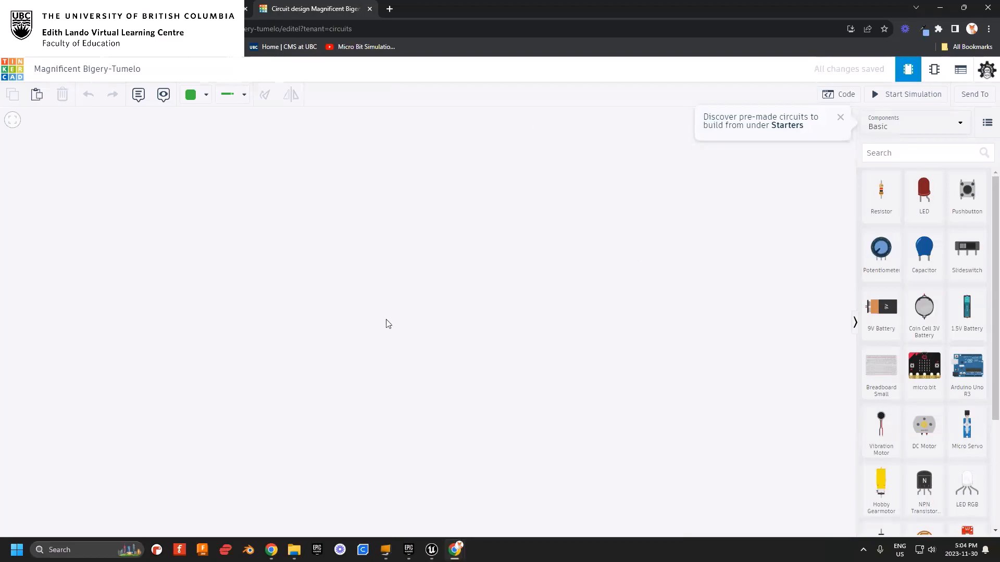
pyautogui.click(117, 71)
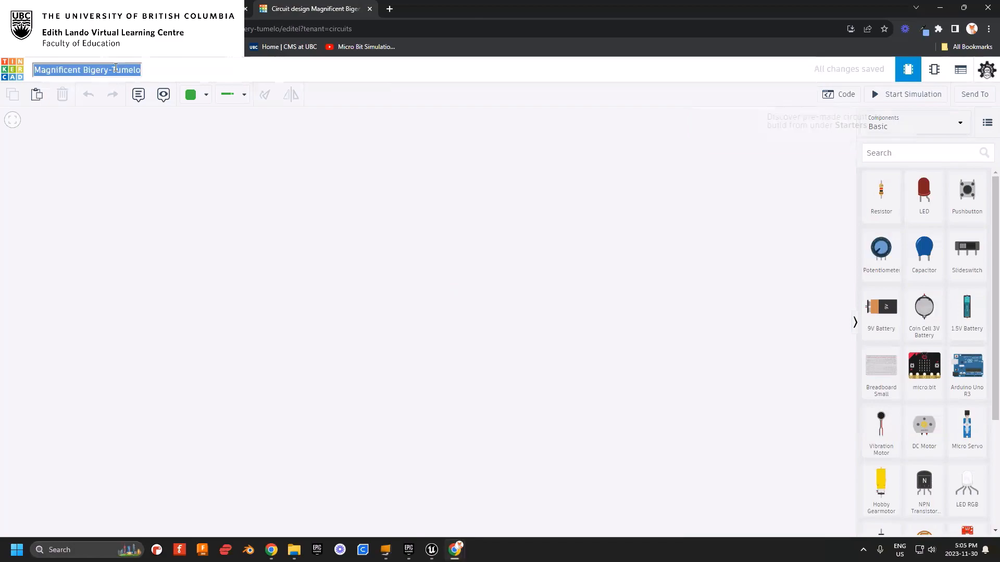
pyautogui.write('code lott')
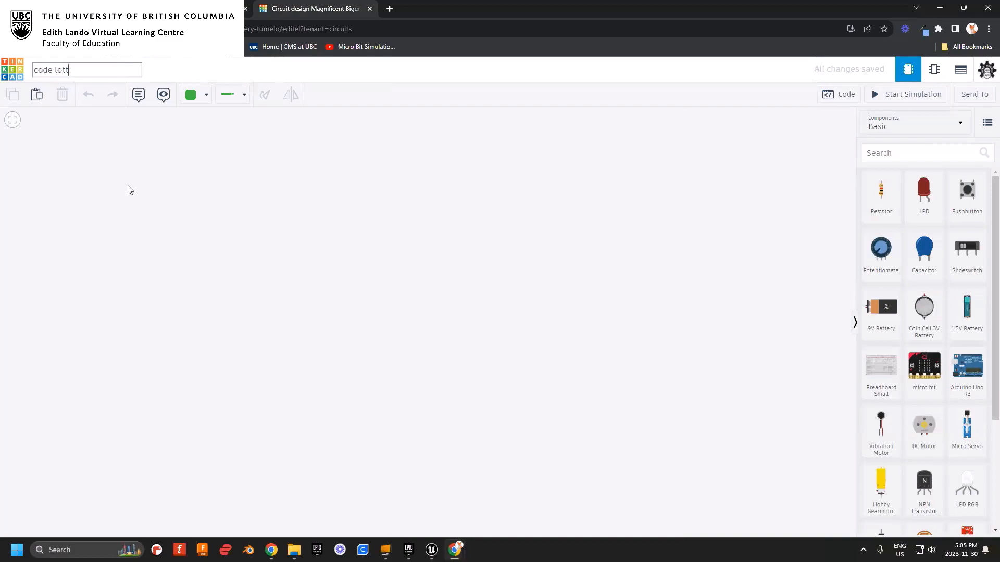
pyautogui.click(164, 206)
# - Place a micro:bit on the empty canvas and a small breadboard below it, discarding any accidentally started wire
pyautogui.moveTo(924, 367); pyautogui.dragTo(411, 260)
pyautogui.scroll(-3, 574, 329)
pyautogui.moveTo(636, 333); pyautogui.dragTo(591, 293)
pyautogui.moveTo(868, 368); pyautogui.dragTo(455, 392)
pyautogui.click(466, 381)
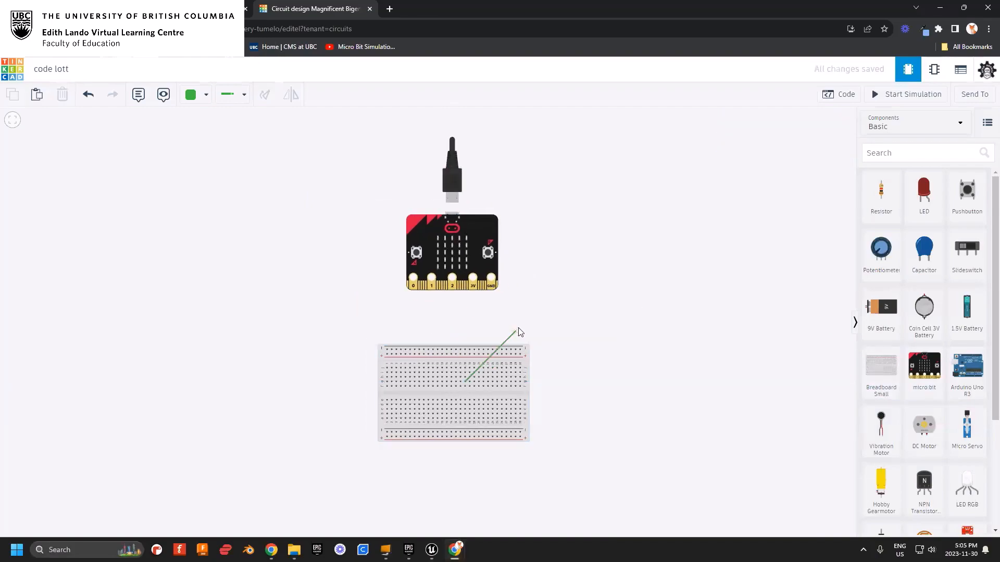
pyautogui.press('Escape')
pyautogui.scroll(2, 542, 350)
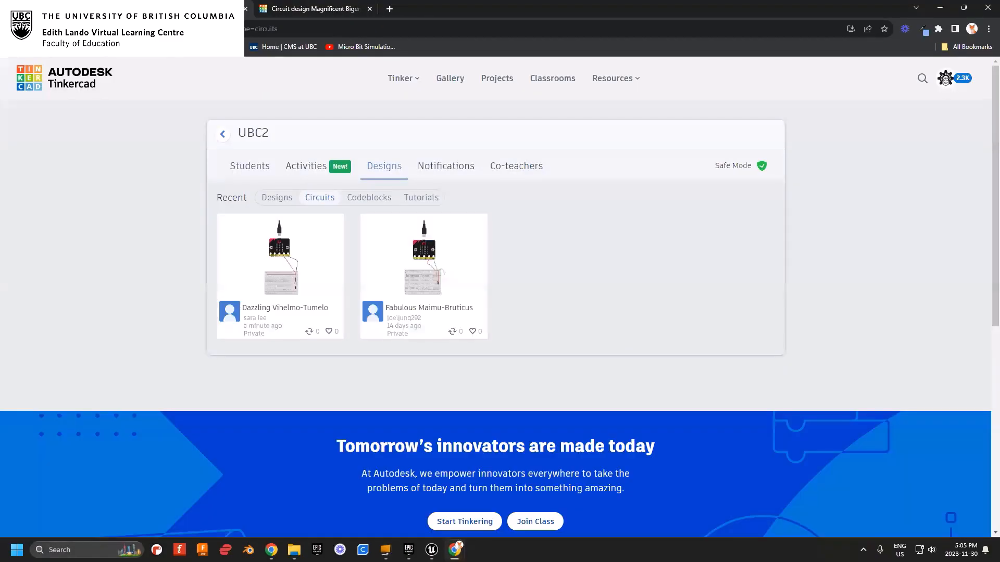
# - Look through the UBC2 class's designs, circuits and codeblocks, ending on its circuits
pyautogui.click(277, 198)
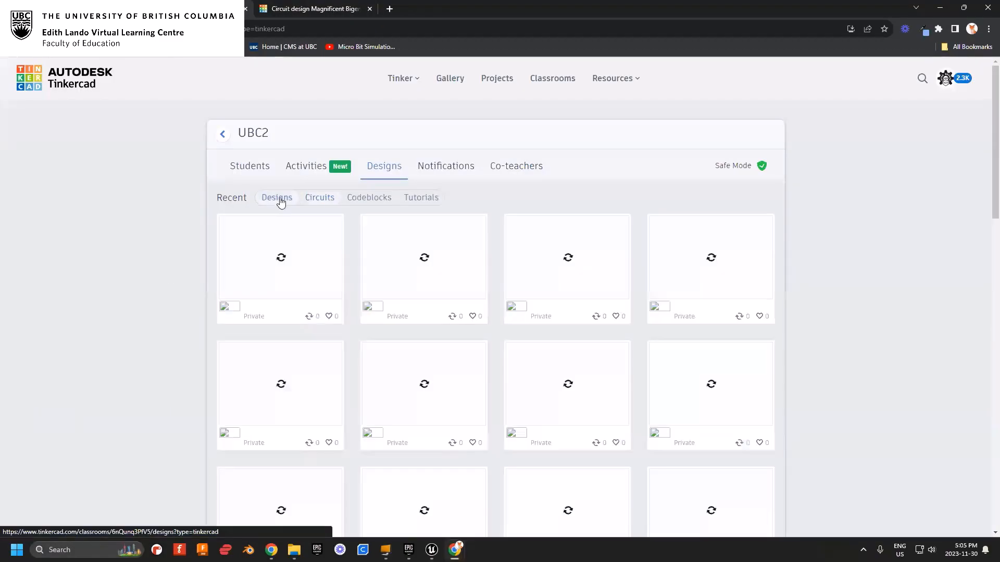
pyautogui.click(323, 201)
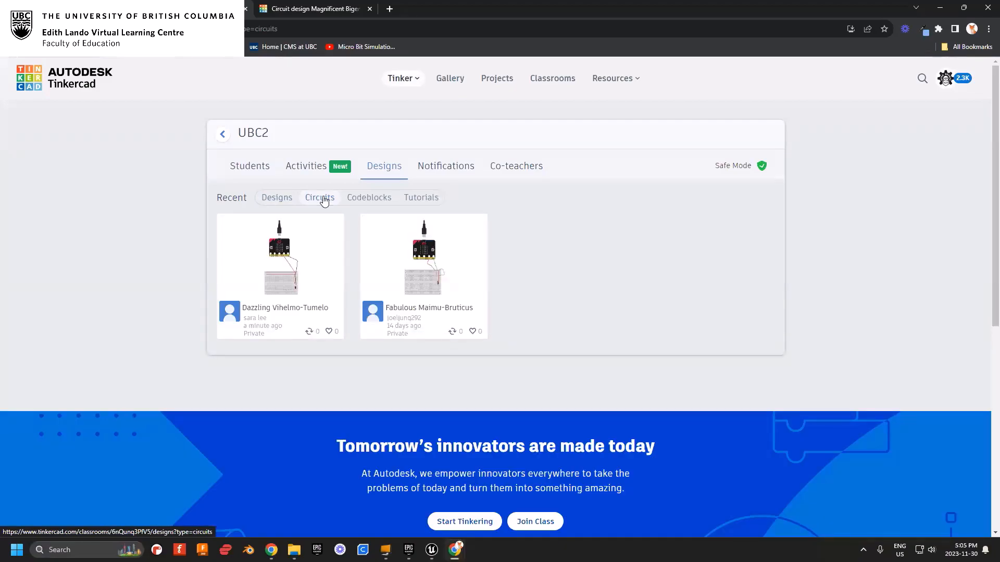
pyautogui.click(415, 202)
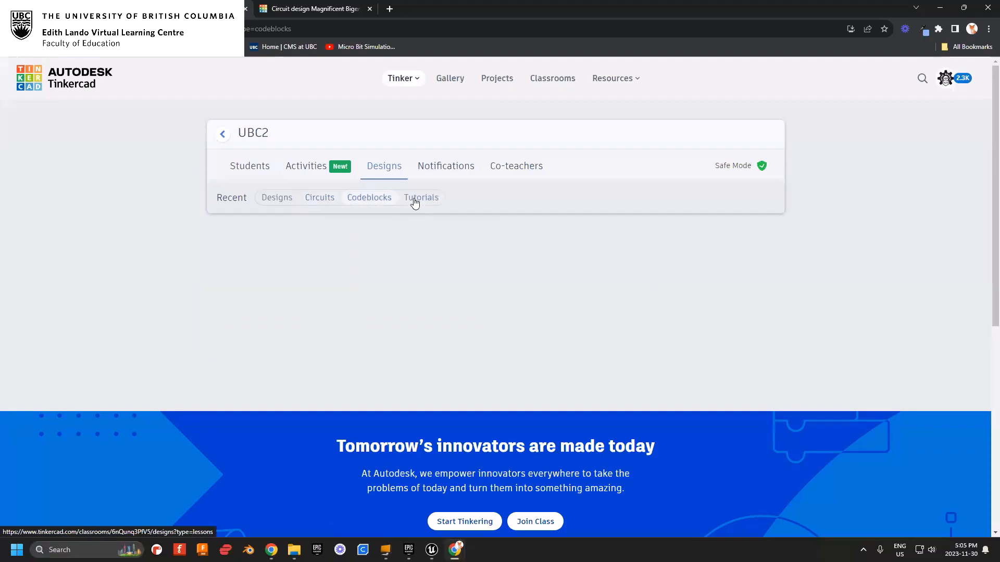
pyautogui.click(321, 201)
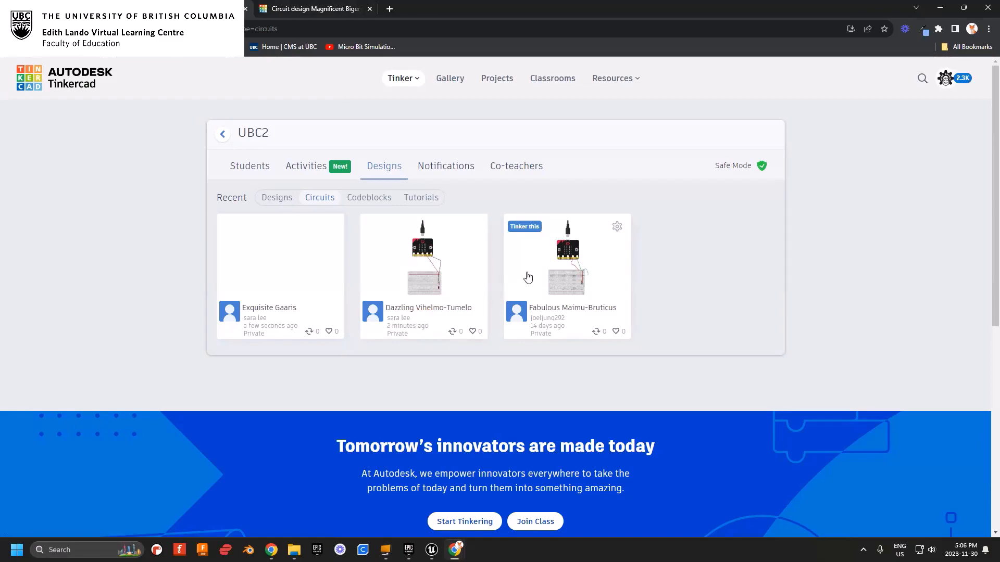
# - Return to the code lott circuit, place a red LED with its cathode in a29 and anode in a30, and check both terminals
pyautogui.click(328, 13)
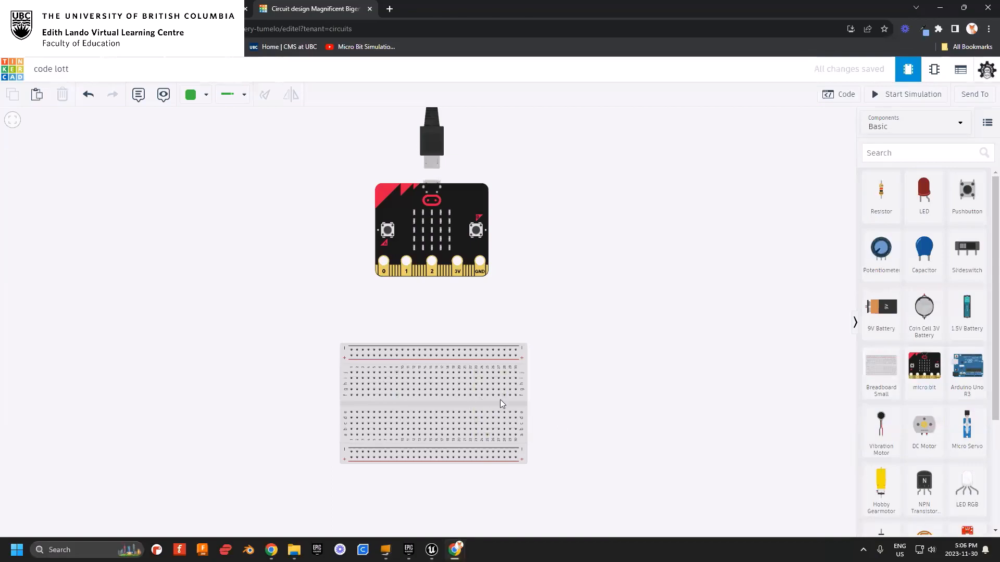
pyautogui.scroll(1, 592, 364)
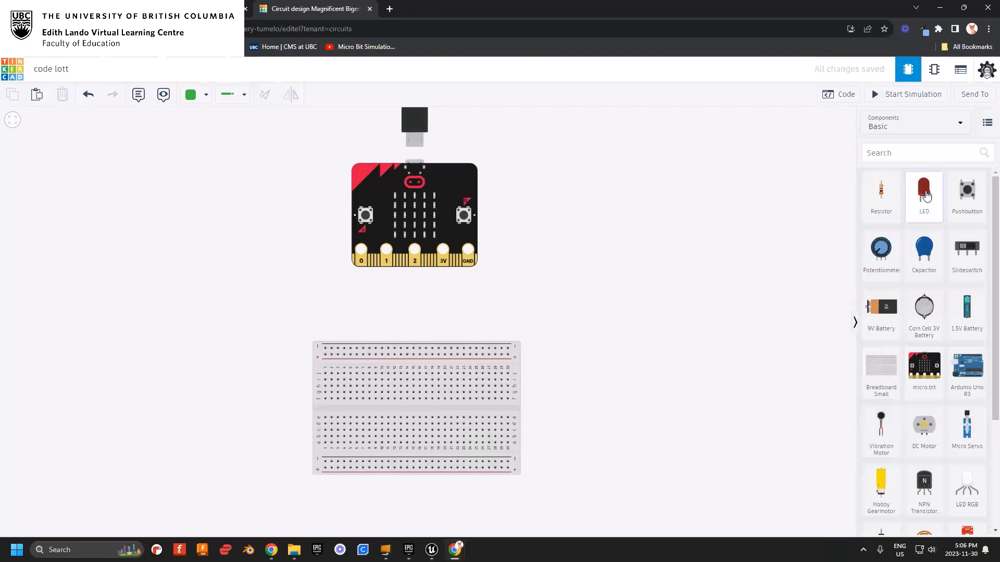
pyautogui.moveTo(927, 207); pyautogui.dragTo(505, 445)
pyautogui.scroll(4, 511, 453)
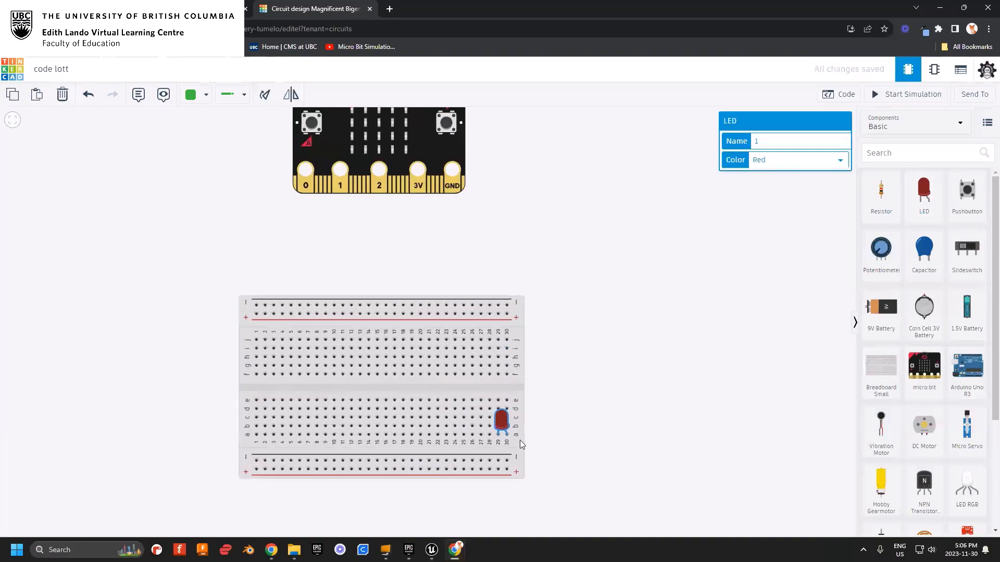
pyautogui.scroll(3, 513, 439)
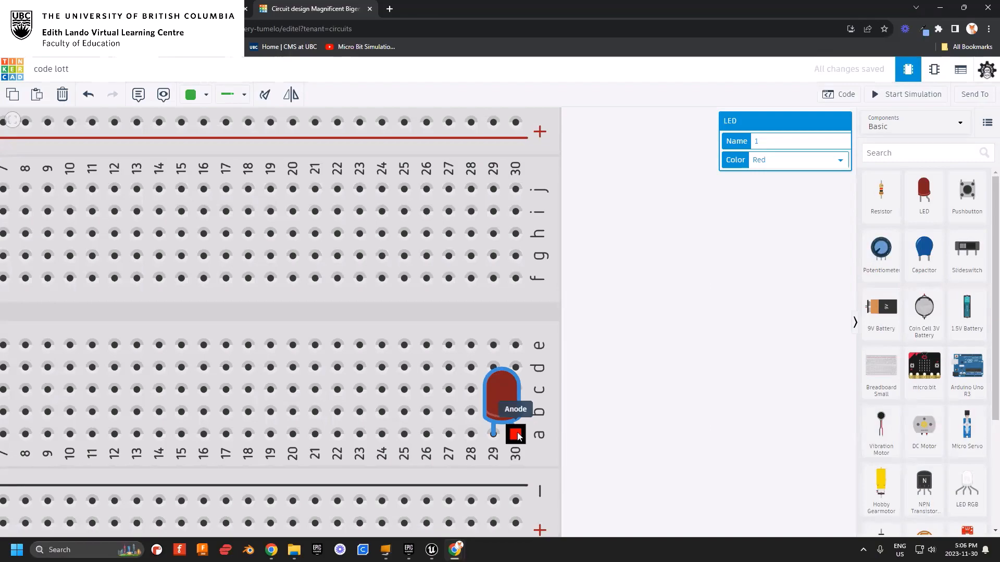
pyautogui.scroll(-5, 591, 393)
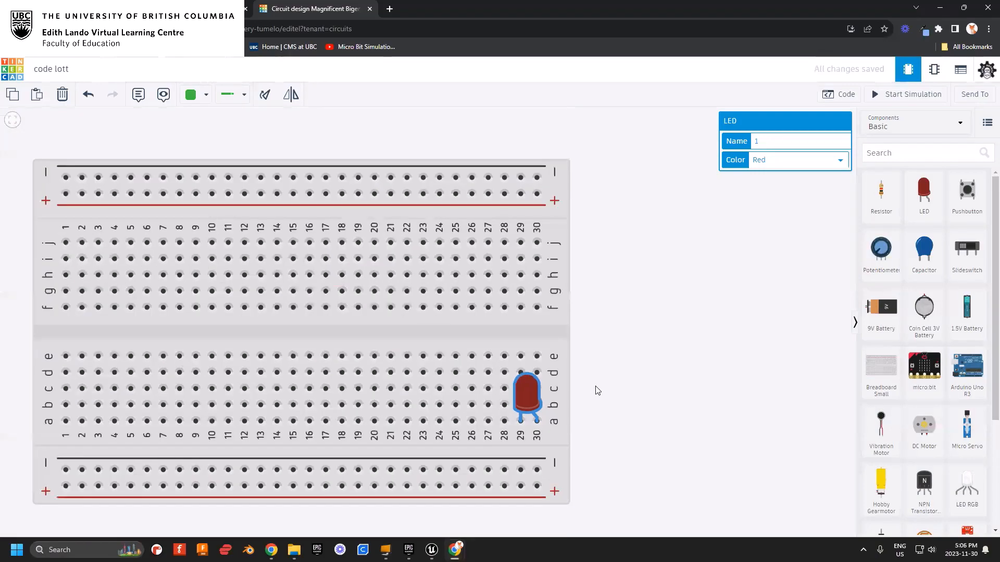
pyautogui.click(644, 349)
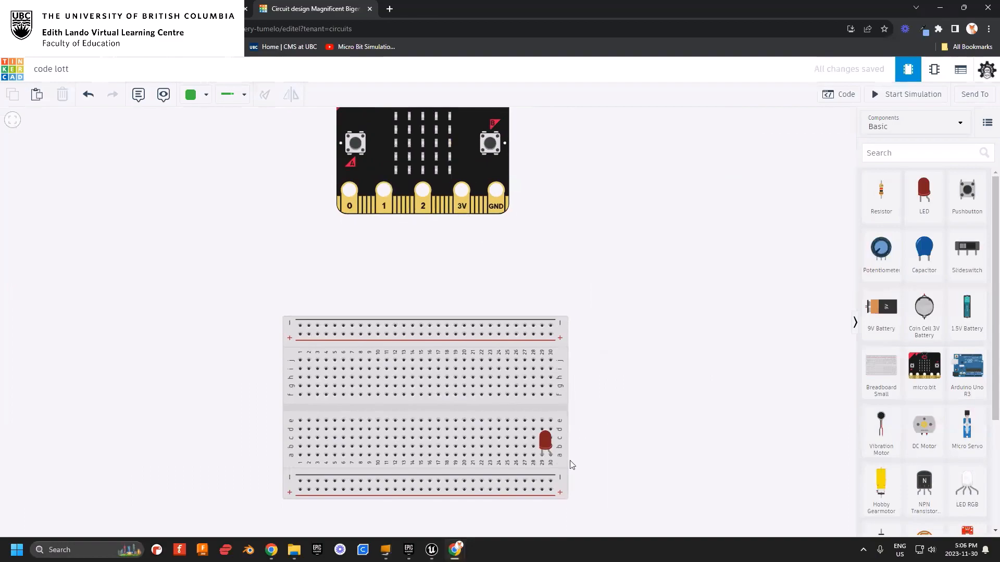
pyautogui.scroll(6, 572, 465)
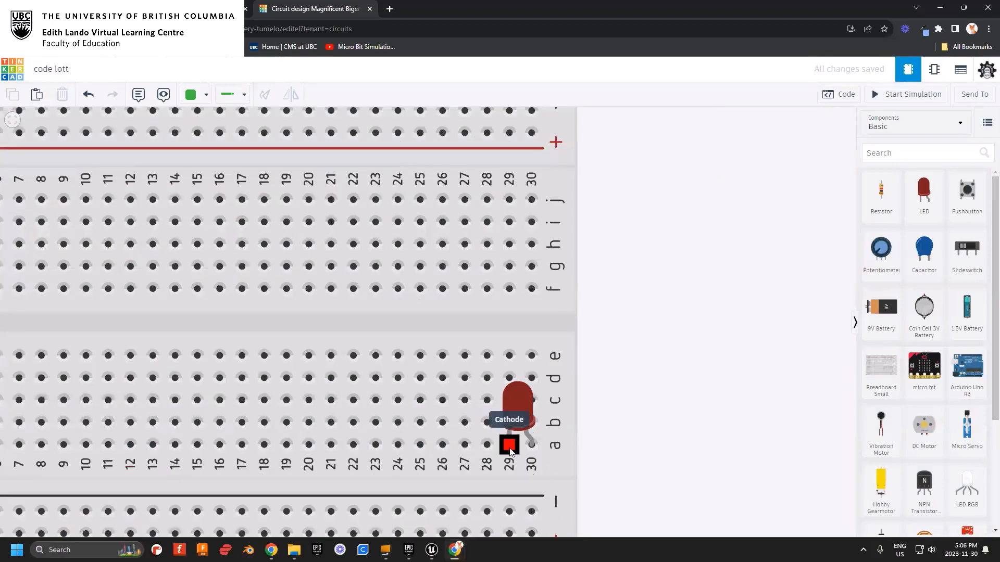
pyautogui.scroll(-2, 604, 357)
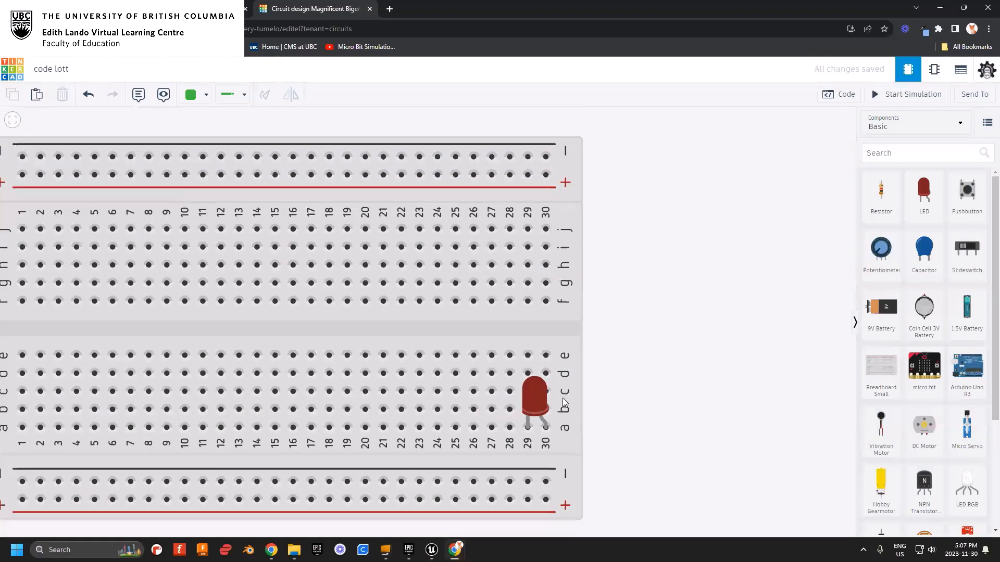
# - Change the color of the LED on the breadboard to the amber-brown option
pyautogui.click(533, 396)
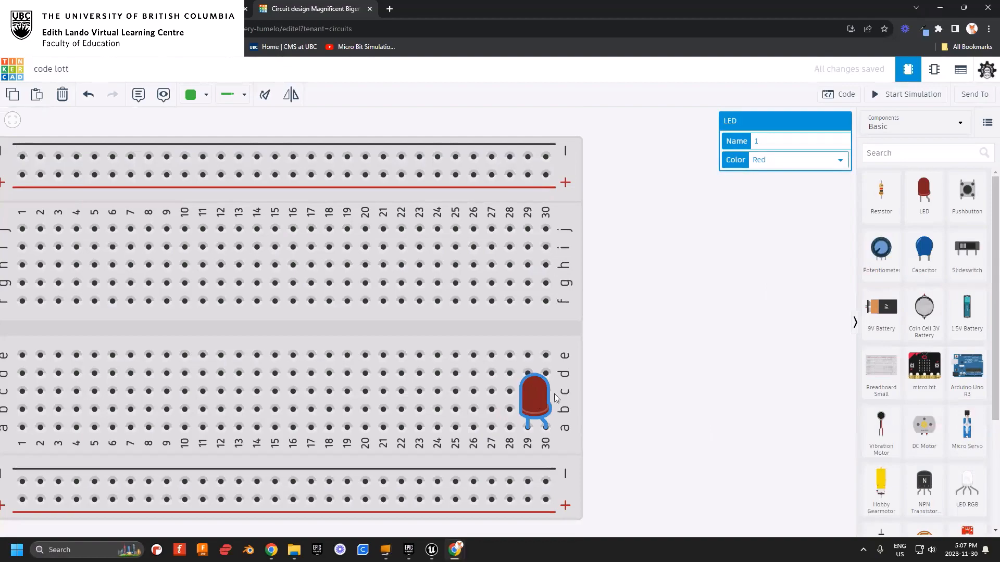
pyautogui.click(785, 162)
pyautogui.click(782, 196)
pyautogui.click(677, 361)
# - Wire the micro:bit's GND pin to the breadboard's upper negative rail at column 30
pyautogui.scroll(-4, 651, 372)
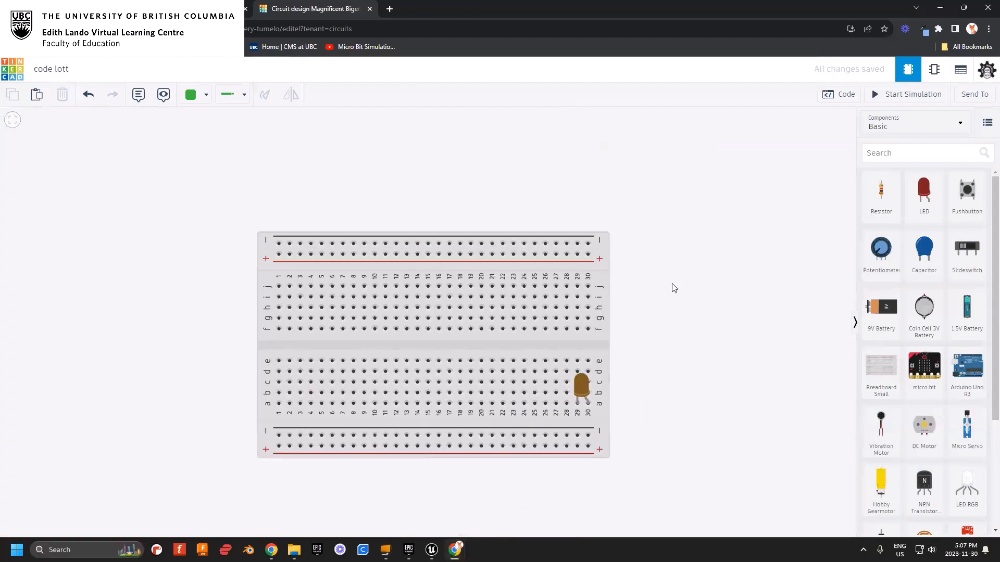
pyautogui.moveTo(674, 288); pyautogui.dragTo(680, 373)
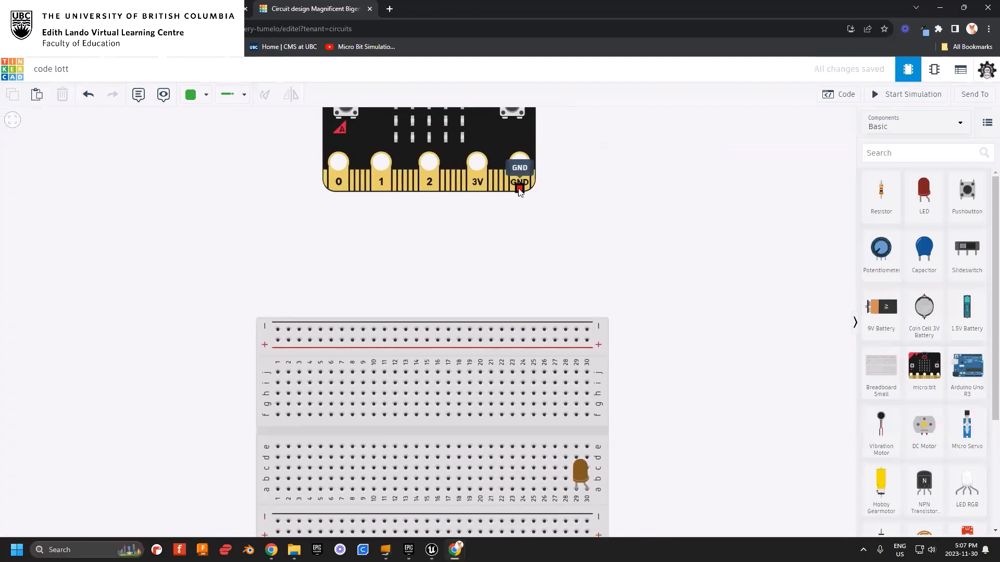
pyautogui.click(520, 172)
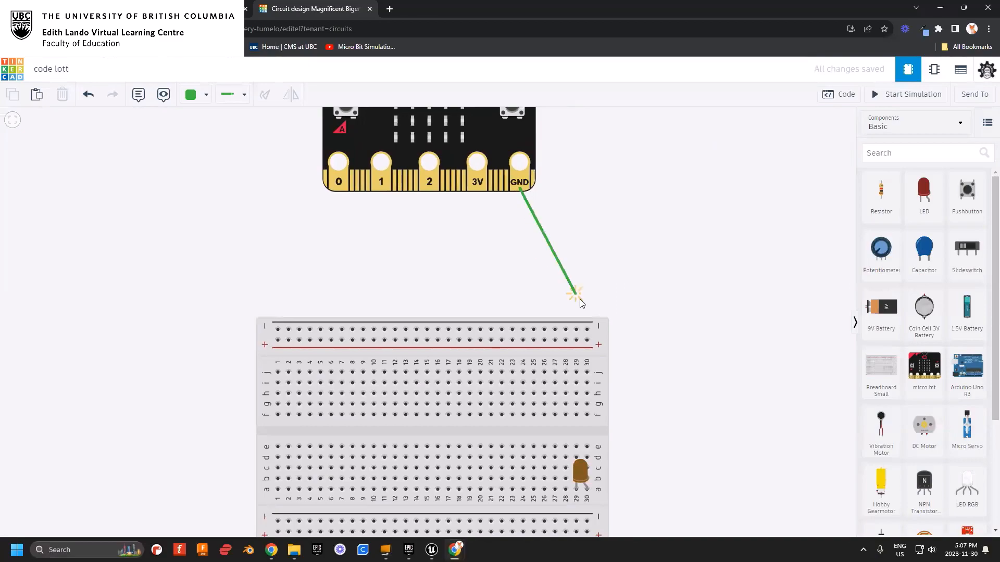
pyautogui.click(587, 330)
pyautogui.scroll(3, 608, 338)
pyautogui.scroll(2, 584, 326)
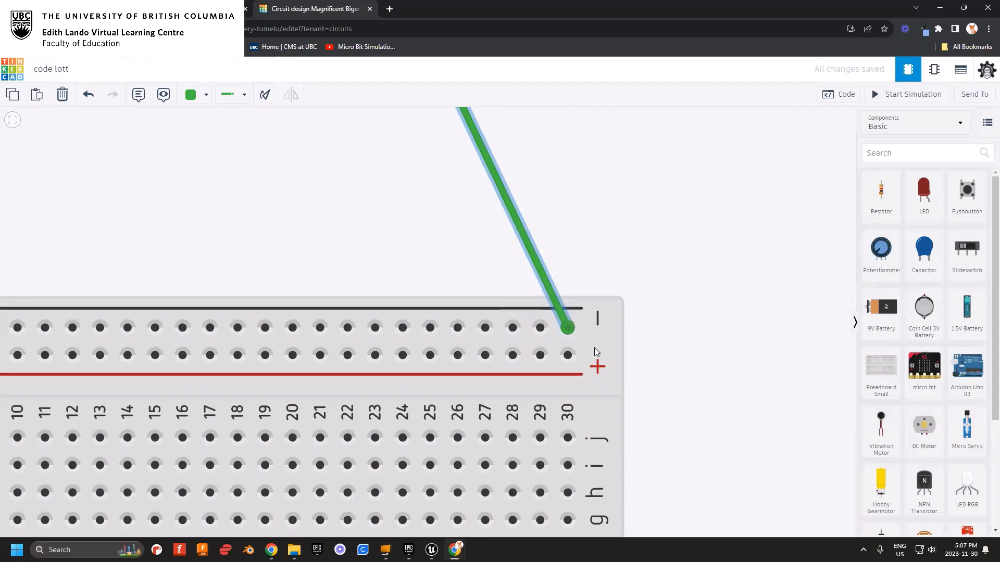
pyautogui.scroll(2, 595, 348)
pyautogui.scroll(-6, 619, 248)
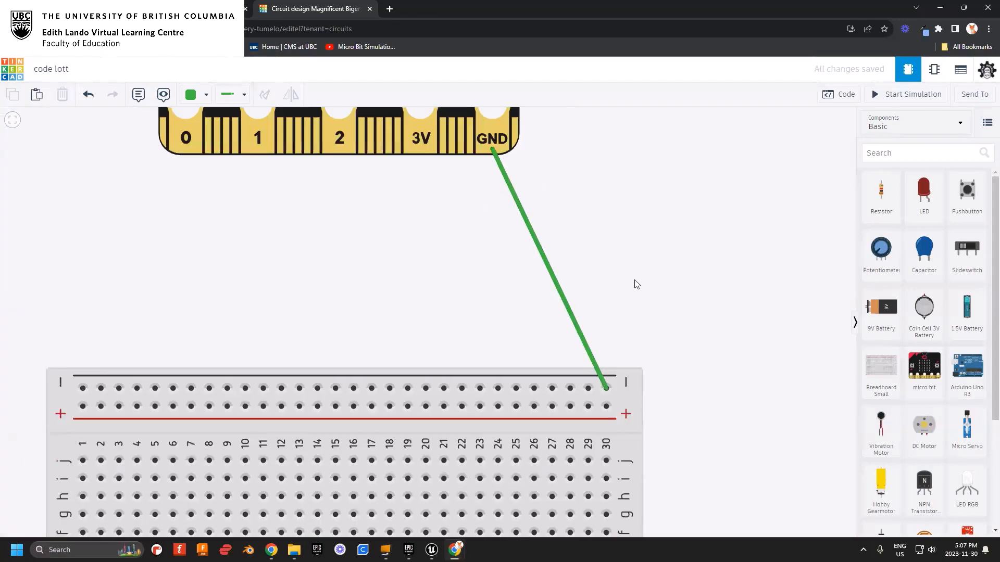
# - Change the color of the wire between the GND pin and the negative rail, leaving its wire type as Normal
pyautogui.click(581, 284)
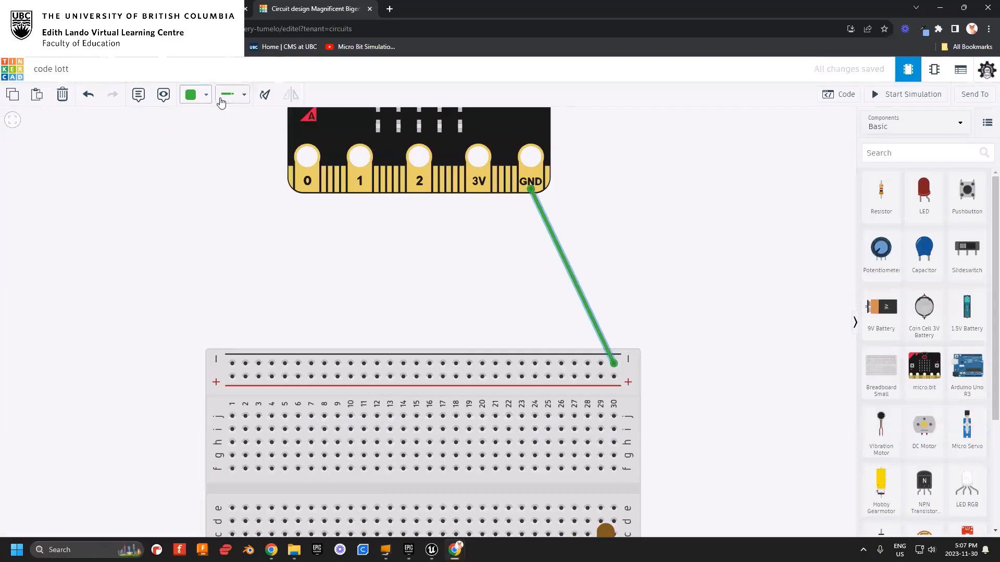
pyautogui.click(241, 95)
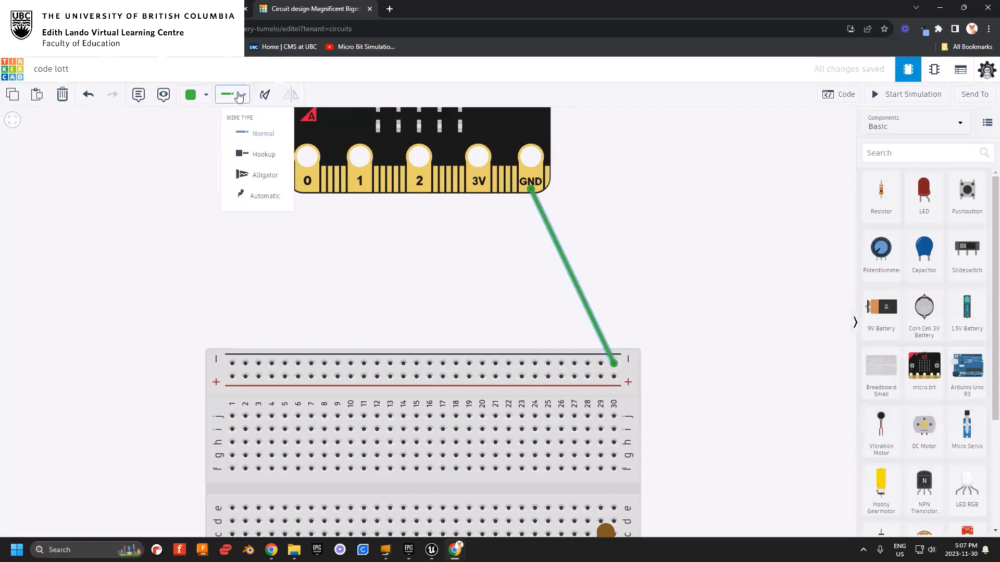
pyautogui.click(192, 96)
pyautogui.click(211, 129)
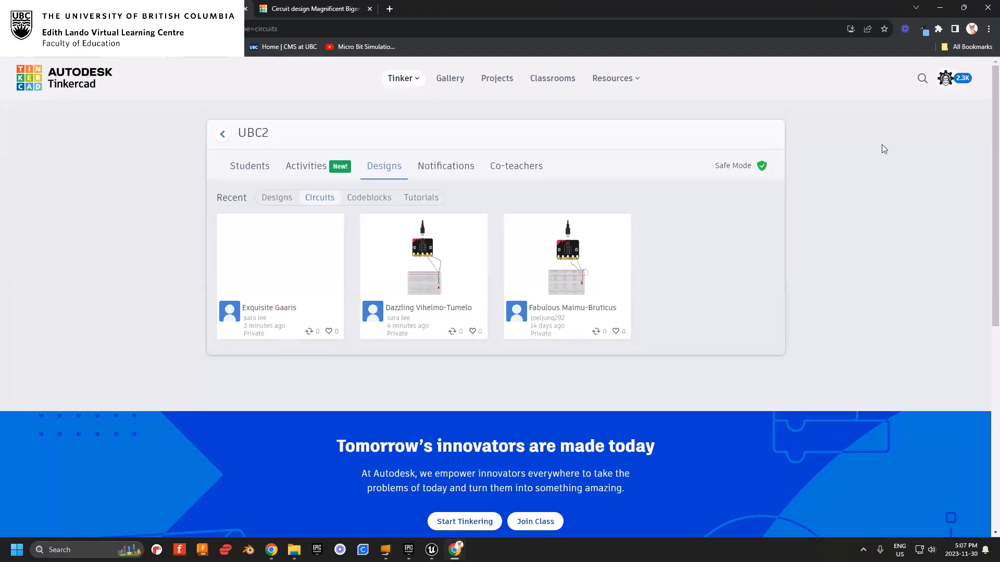
# - Go from the UBC2 class to the dashboard and show the kinds of new design offered for the account
pyautogui.click(30, 82)
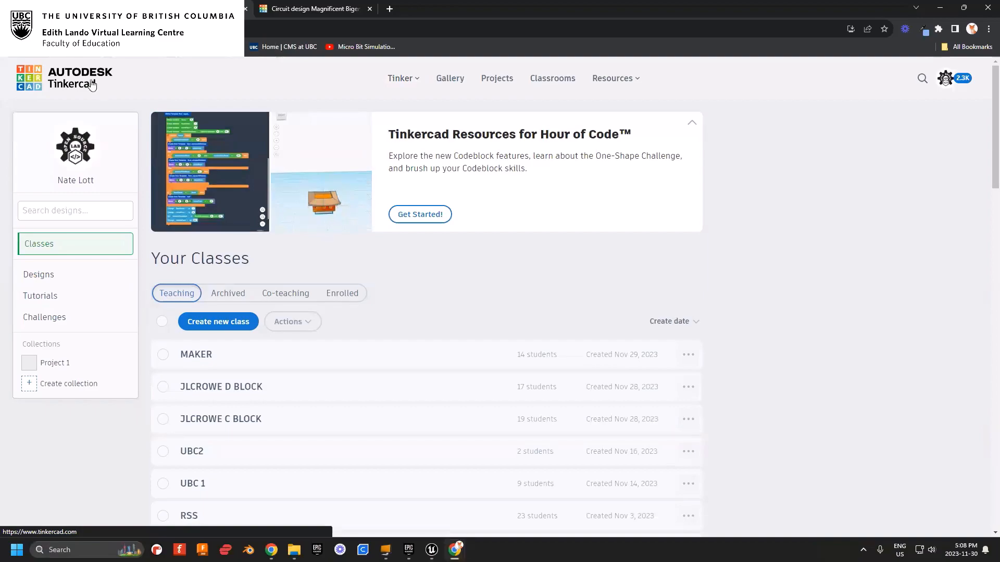
pyautogui.click(943, 82)
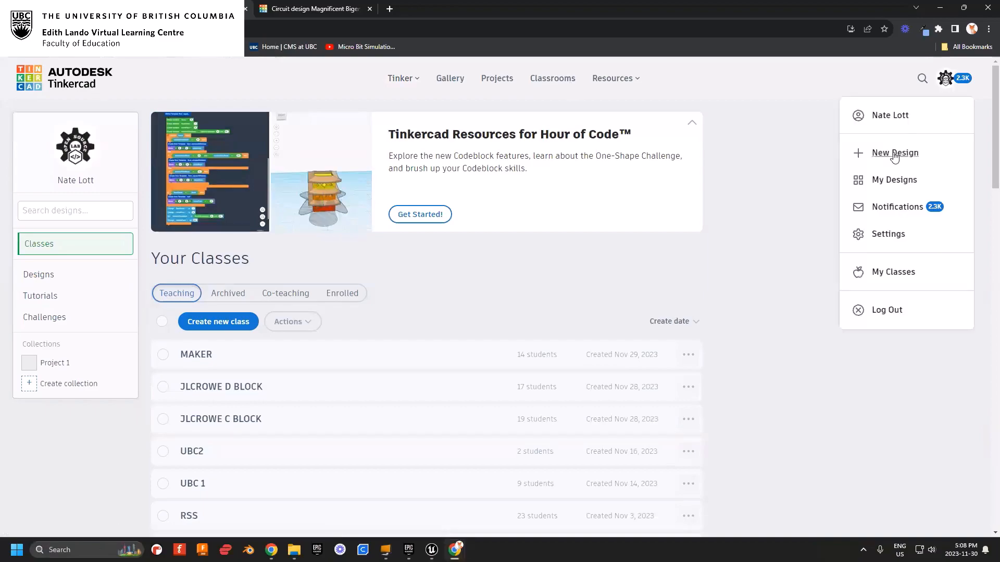
pyautogui.moveTo(856, 154)
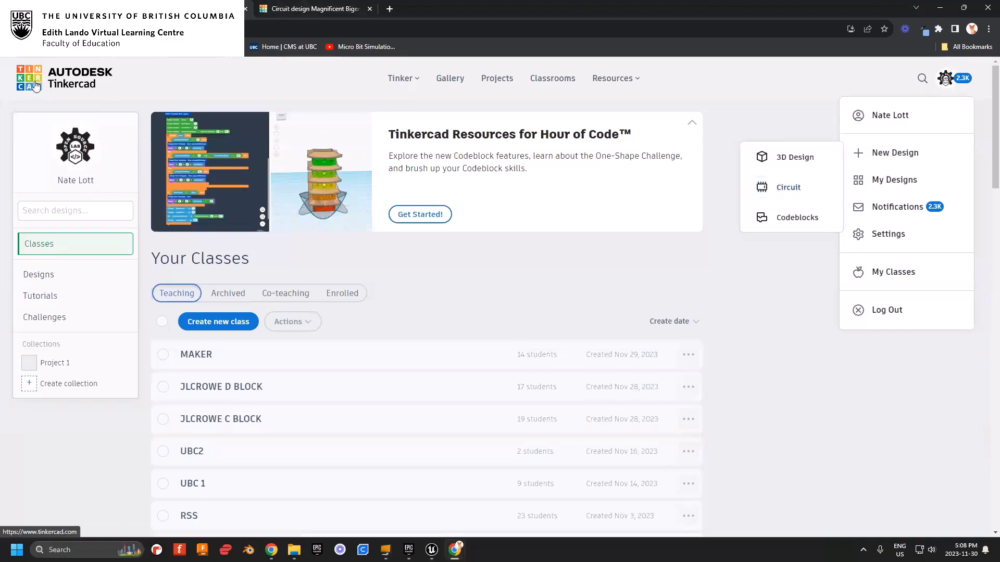
# - Open the UBC2 class, list its circuits and open the Exquisite Maimu circuit for editing
pyautogui.click(204, 452)
pyautogui.click(378, 171)
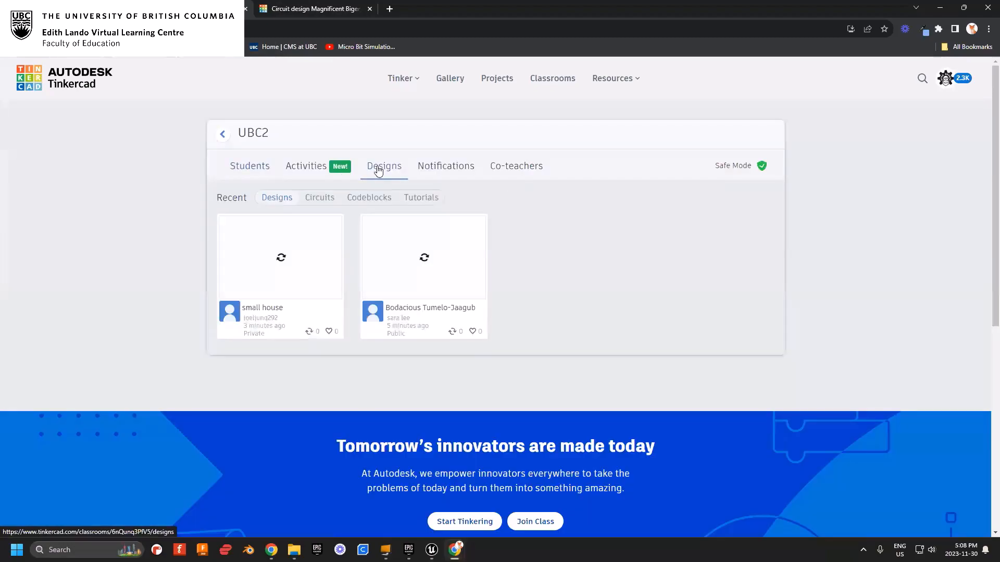
pyautogui.click(328, 202)
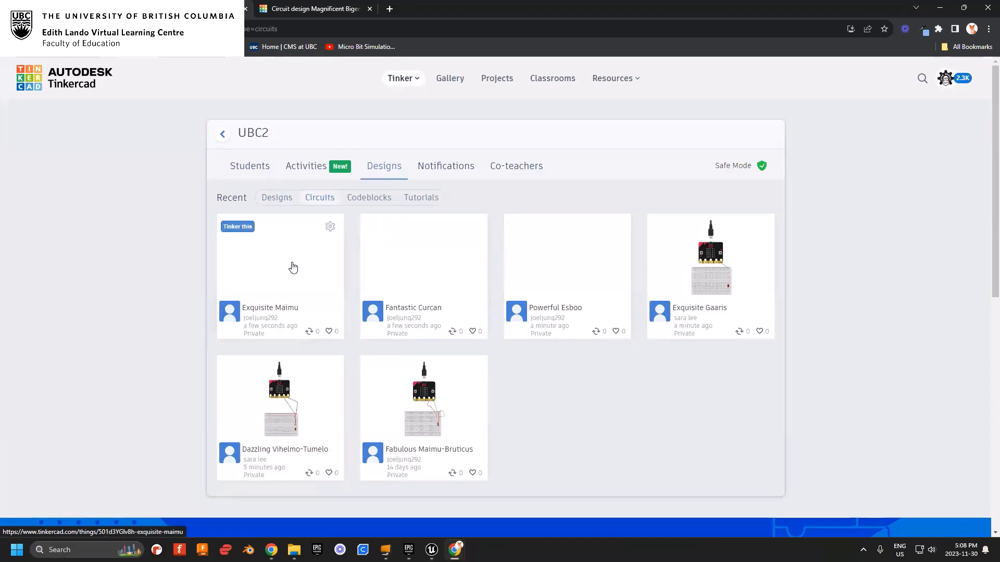
pyautogui.click(238, 228)
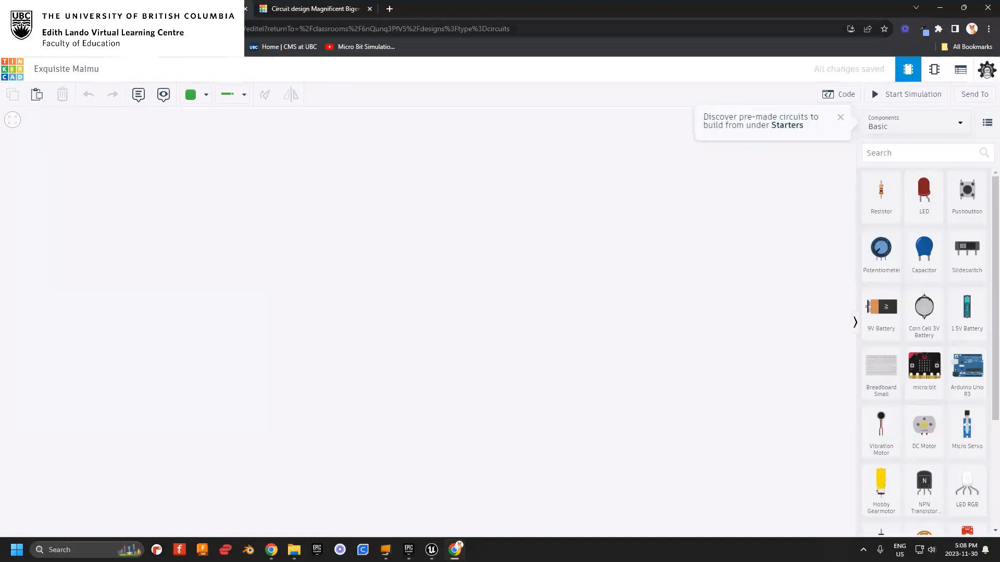
# - Return to the UBC2 class's circuits and check the Fantastic Curcan and Powerful Esboo circuits one after the other
pyautogui.click(11, 28)
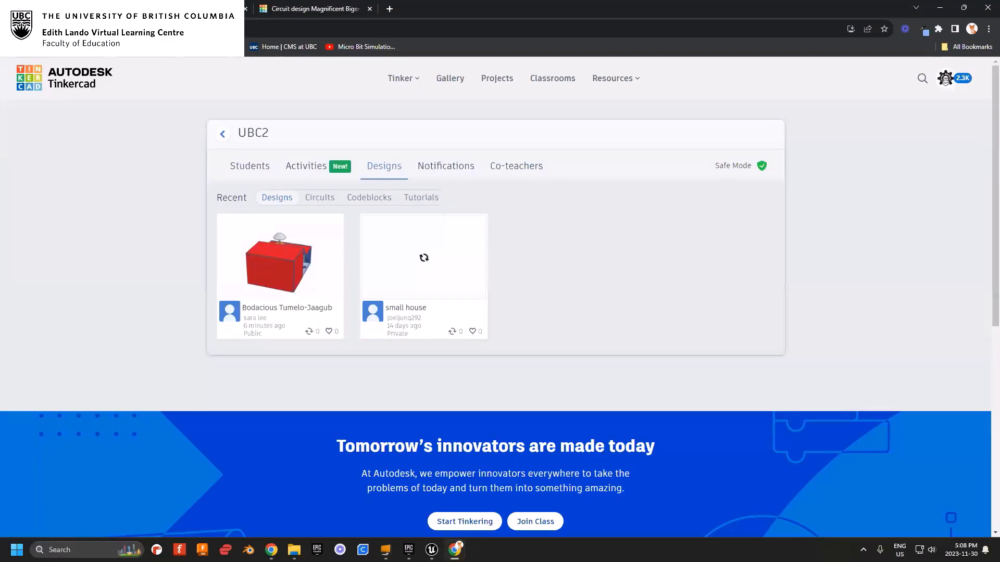
pyautogui.click(324, 201)
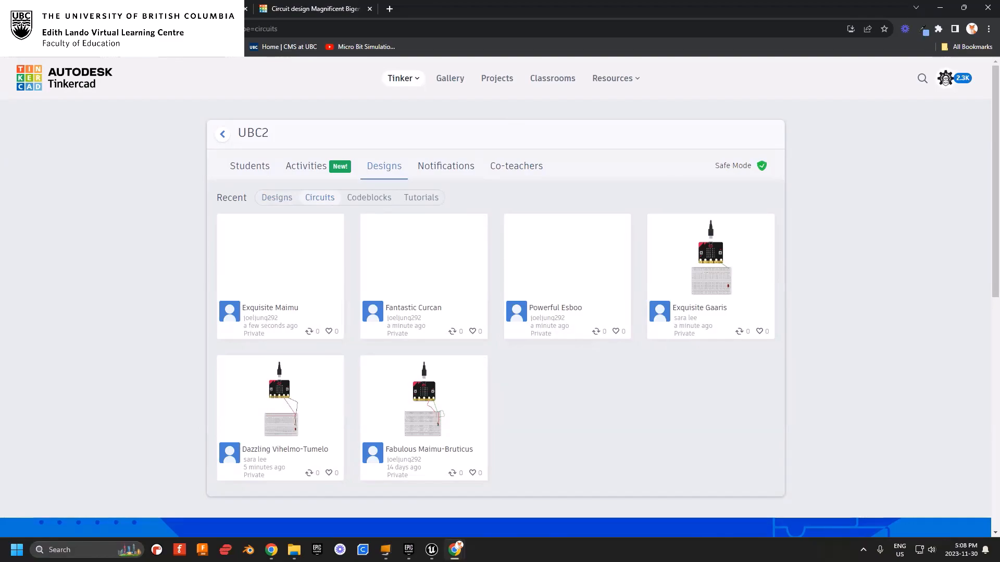
pyautogui.click(384, 229)
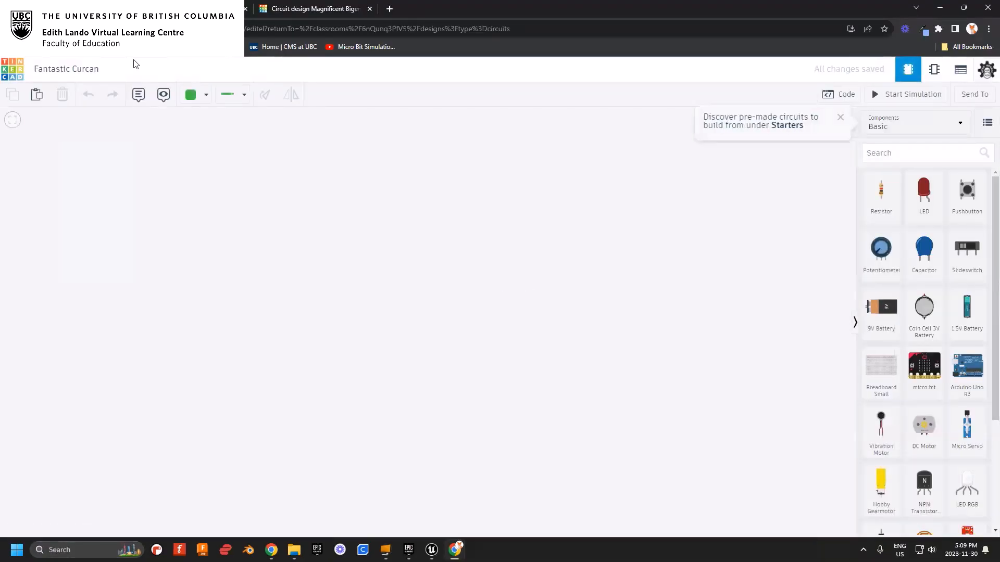
pyautogui.click(11, 29)
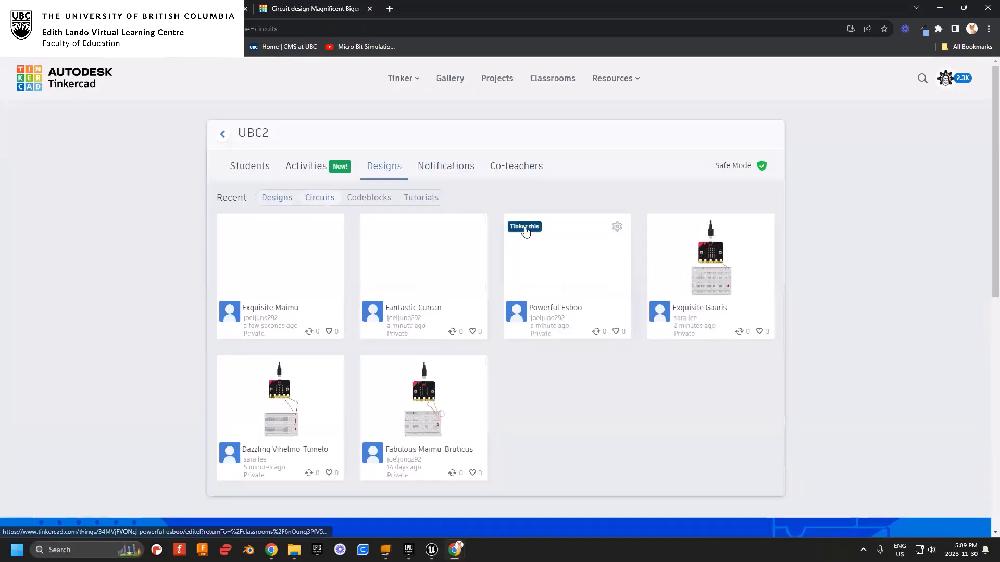
pyautogui.click(525, 229)
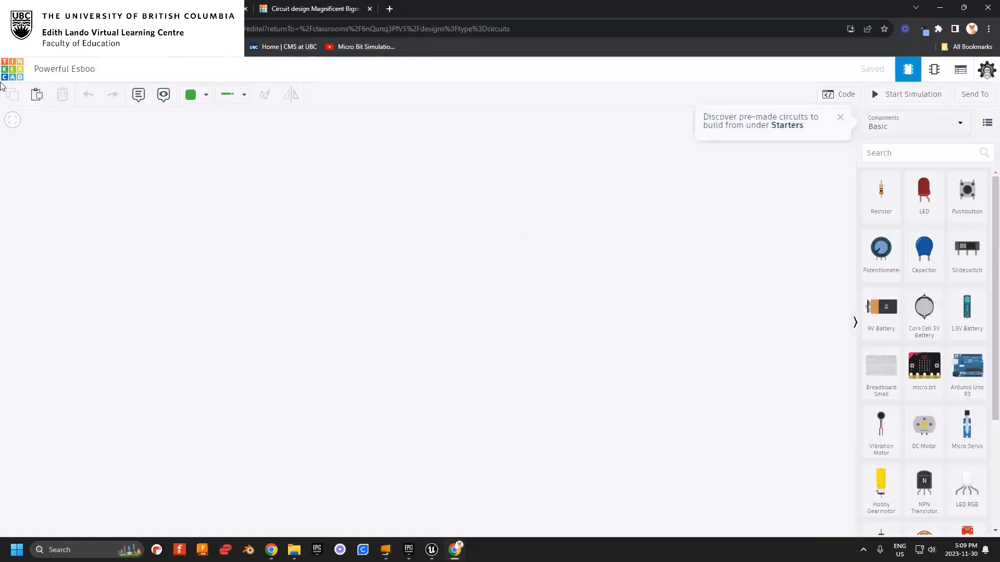
pyautogui.click(12, 28)
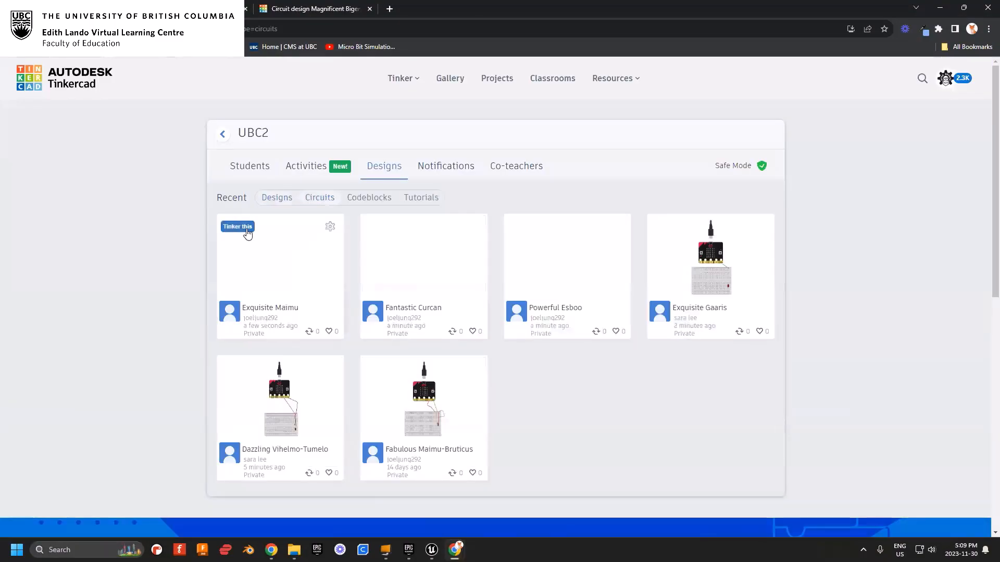
# - Open the Exquisite Maimu circuit and add a micro:bit with a small breadboard below it
pyautogui.click(247, 234)
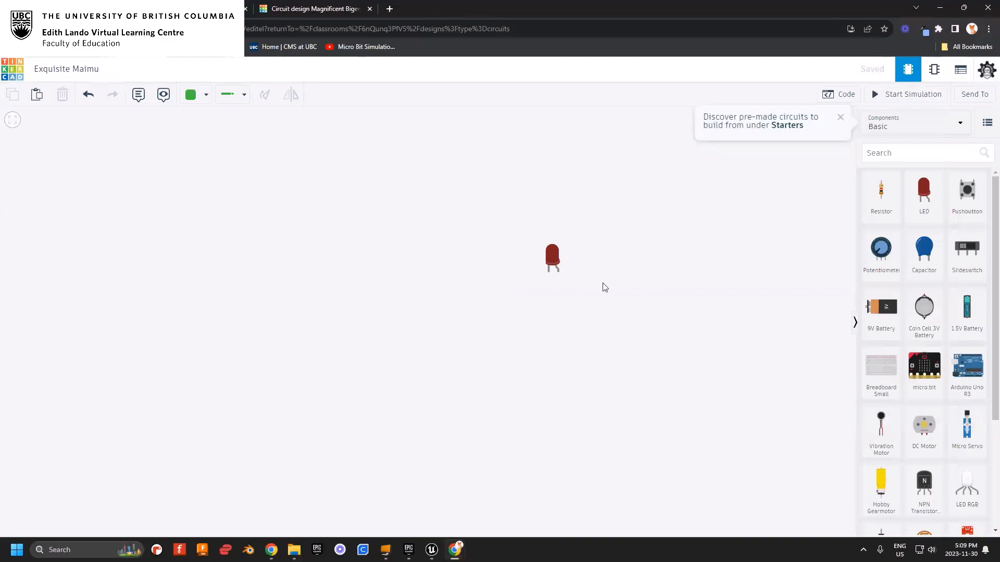
pyautogui.moveTo(925, 368); pyautogui.dragTo(370, 233)
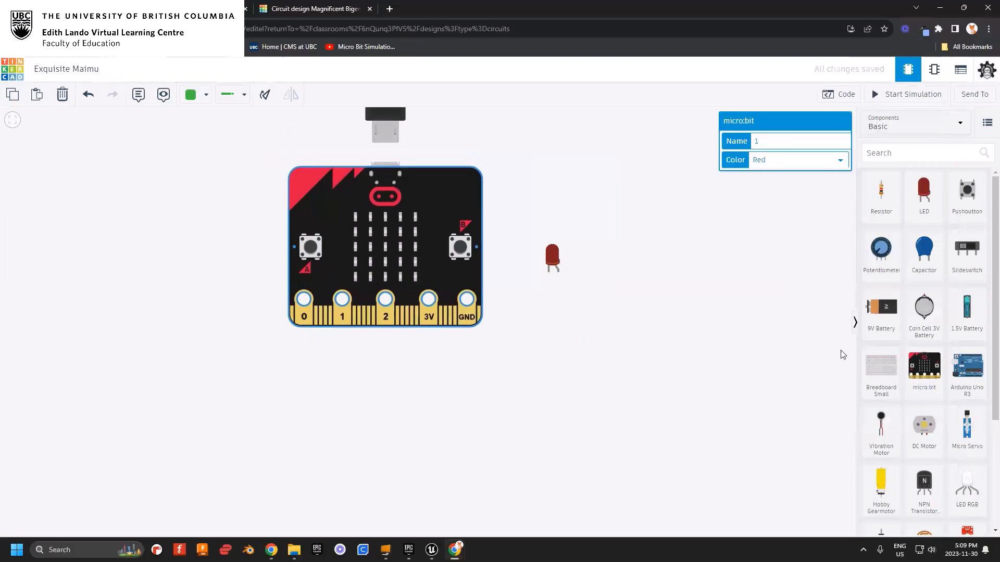
pyautogui.moveTo(881, 367); pyautogui.dragTo(384, 467)
pyautogui.scroll(-2, 606, 384)
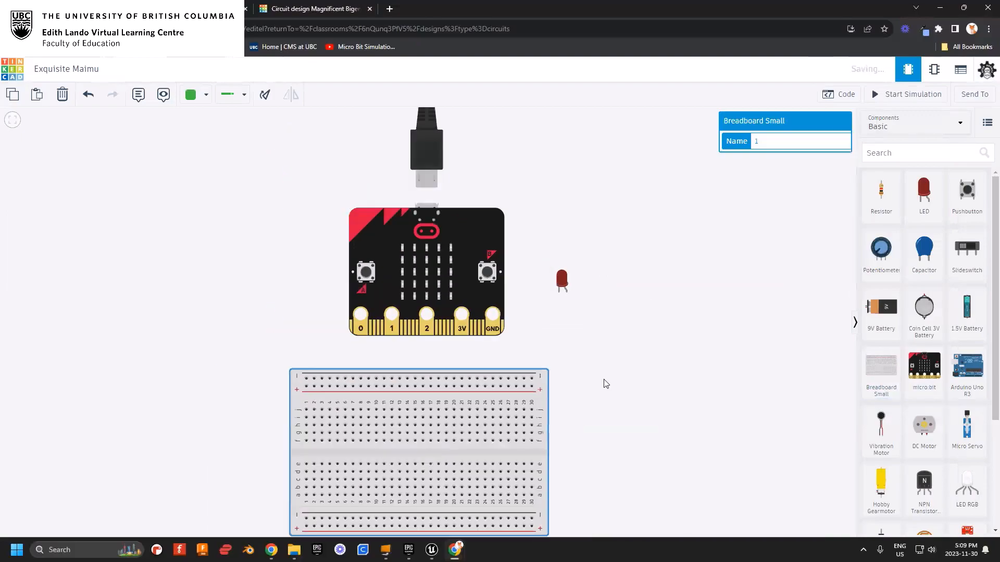
# - Place a red LED on the breadboard with its legs in holes a29 and a30
pyautogui.moveTo(561, 281); pyautogui.dragTo(523, 493)
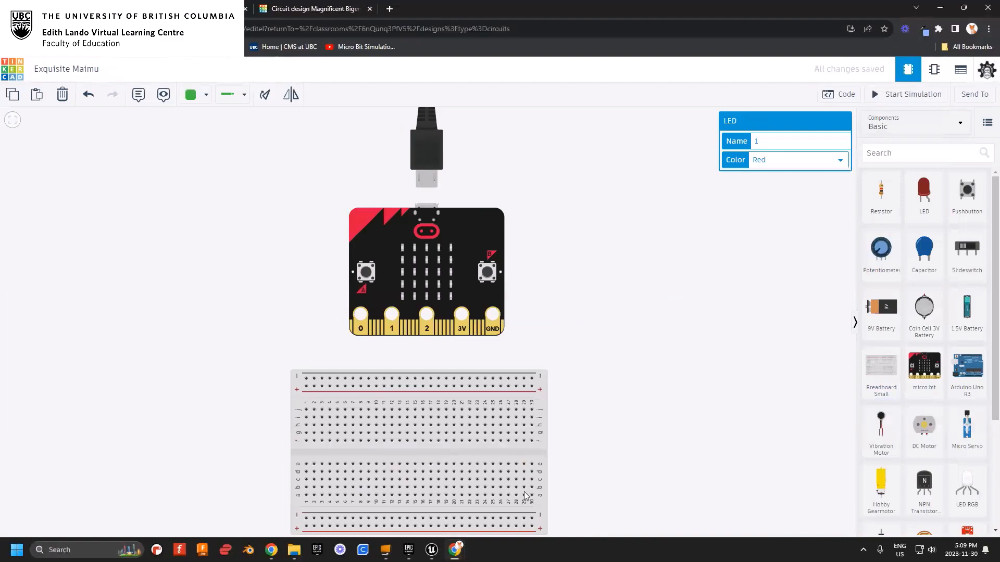
pyautogui.scroll(1, 636, 442)
pyautogui.scroll(-1, 637, 441)
pyautogui.moveTo(637, 423); pyautogui.dragTo(636, 341)
pyautogui.moveTo(922, 200); pyautogui.dragTo(529, 407)
pyautogui.scroll(2, 582, 426)
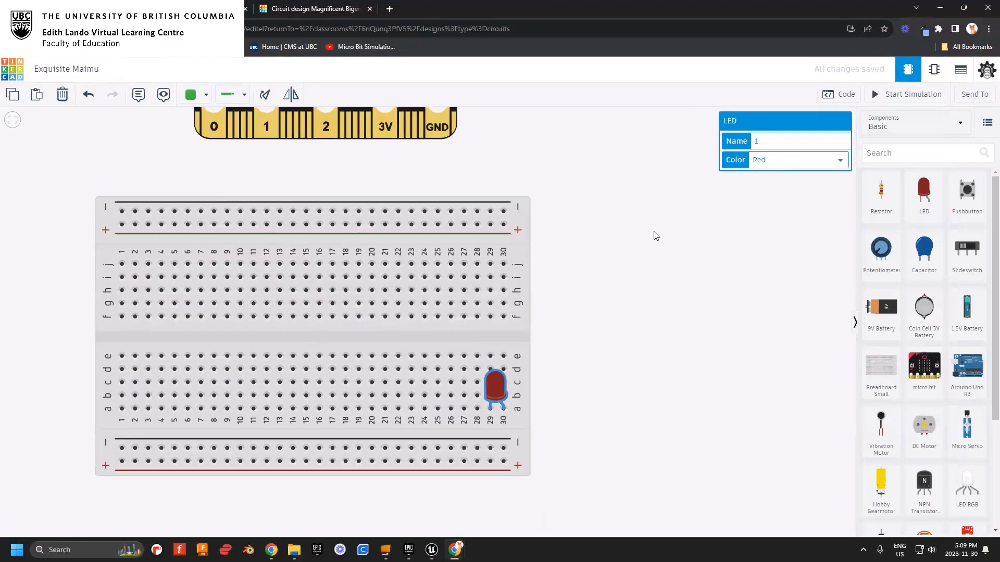
# - Wire the micro:bit's GND pin to the upper negative rail at column 30 and color the wire black
pyautogui.click(438, 136)
pyautogui.click(504, 212)
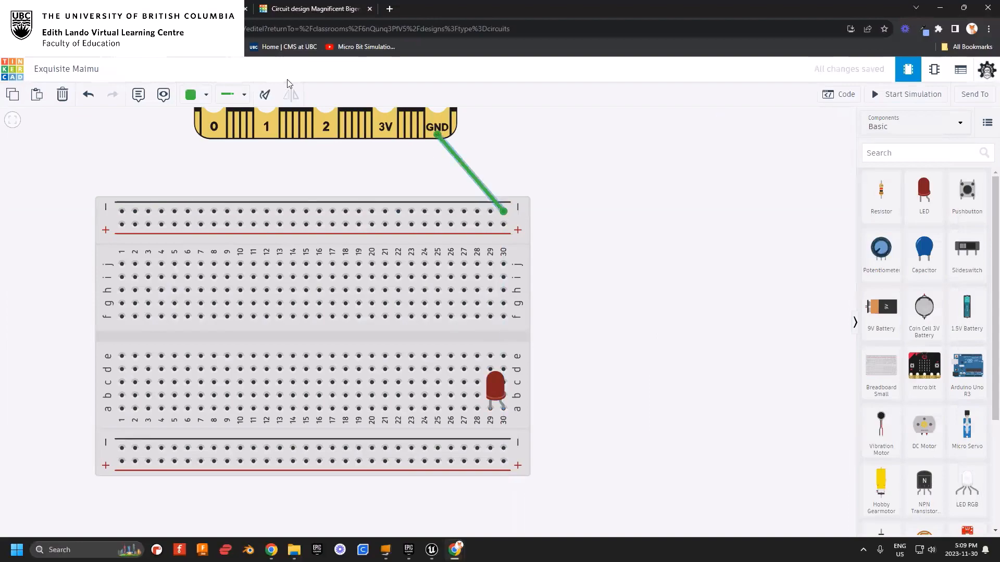
pyautogui.click(194, 94)
pyautogui.click(211, 127)
pyautogui.click(604, 205)
pyautogui.moveTo(535, 143); pyautogui.dragTo(551, 239)
pyautogui.scroll(-4, 535, 244)
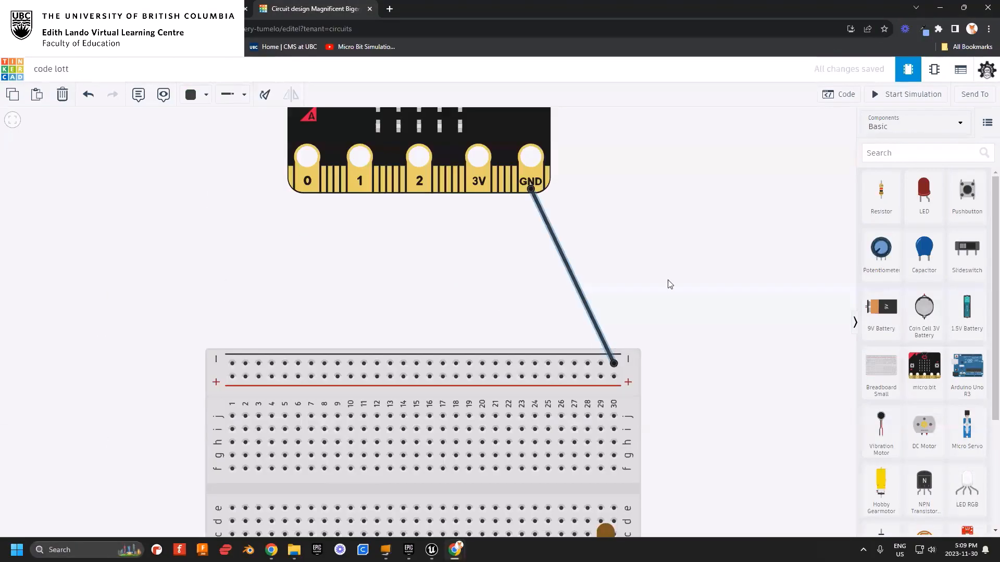
# - Switch to the code lott circuit and wire the micro:bit's pin 1 to breadboard hole e30 above the LED
pyautogui.moveTo(668, 280); pyautogui.dragTo(653, 228)
pyautogui.scroll(-2, 651, 236)
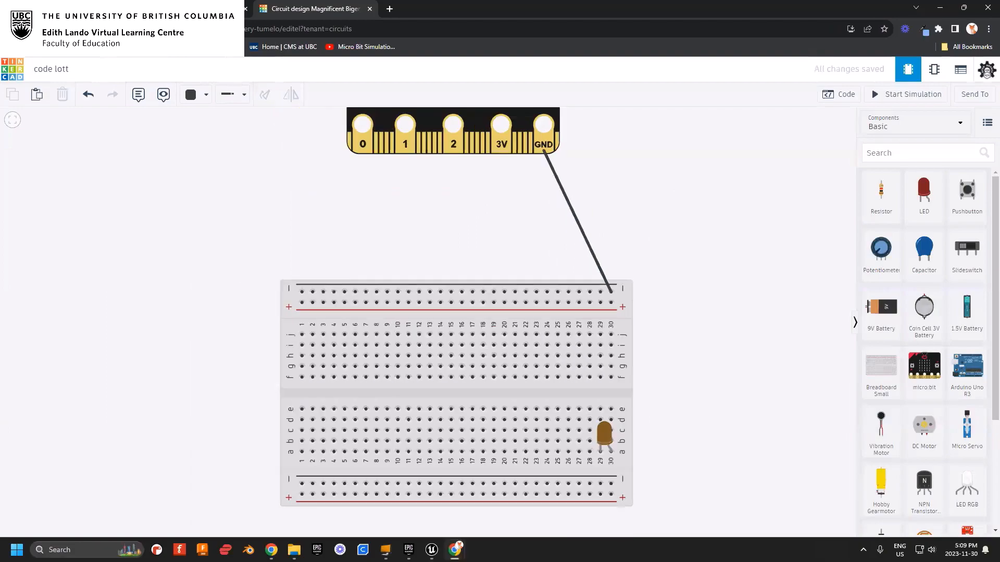
pyautogui.moveTo(729, 240); pyautogui.dragTo(703, 238)
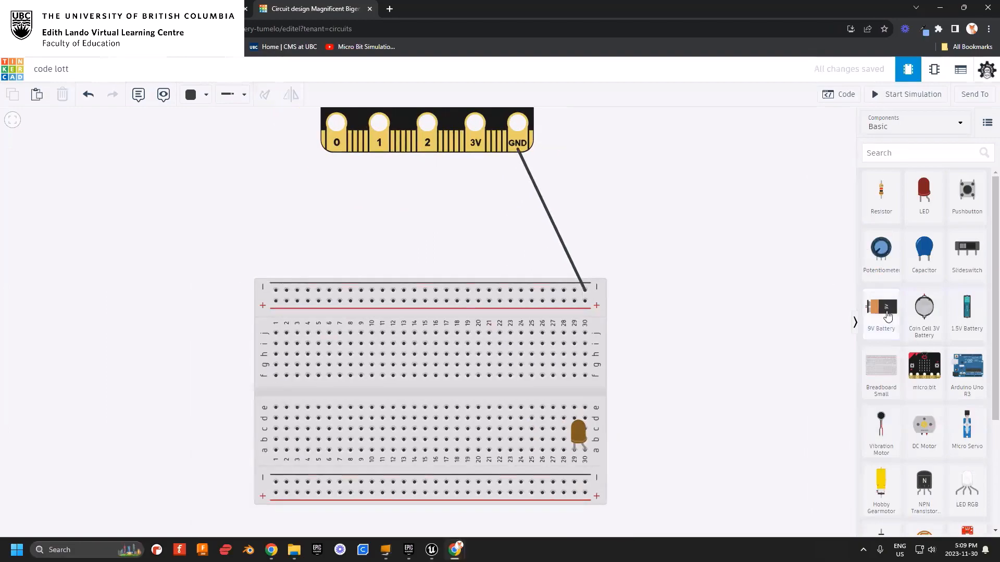
pyautogui.click(855, 325)
pyautogui.click(995, 326)
pyautogui.click(380, 150)
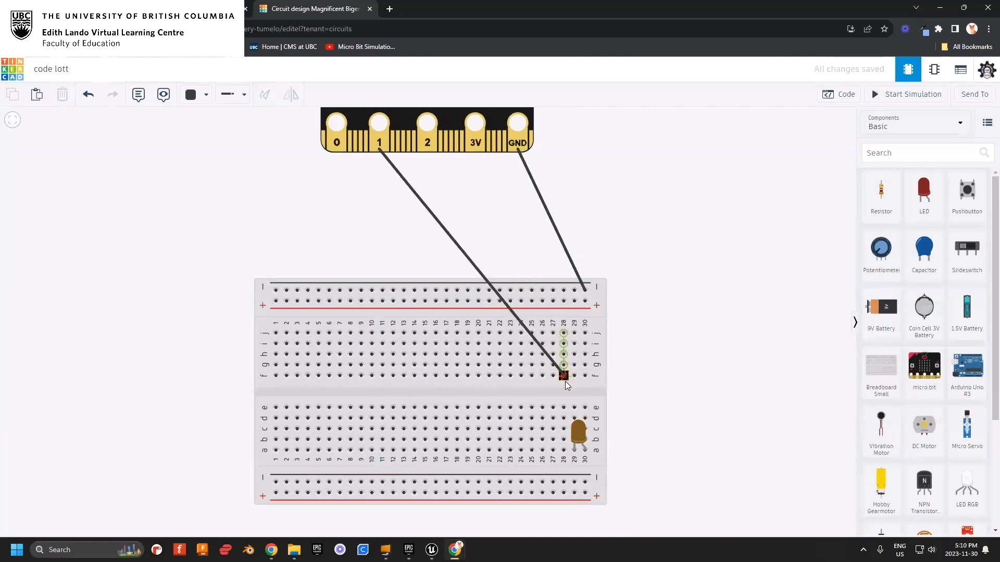
pyautogui.click(586, 409)
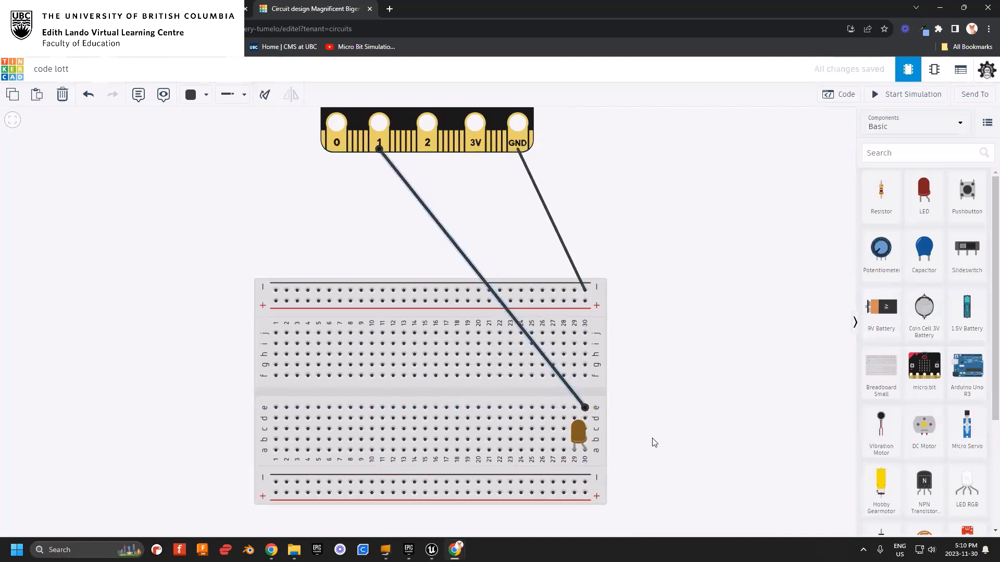
# - Move the breadboard end of the pin 1 wire across the center gap to hole g30
pyautogui.moveTo(654, 442); pyautogui.dragTo(642, 395)
pyautogui.scroll(6, 605, 395)
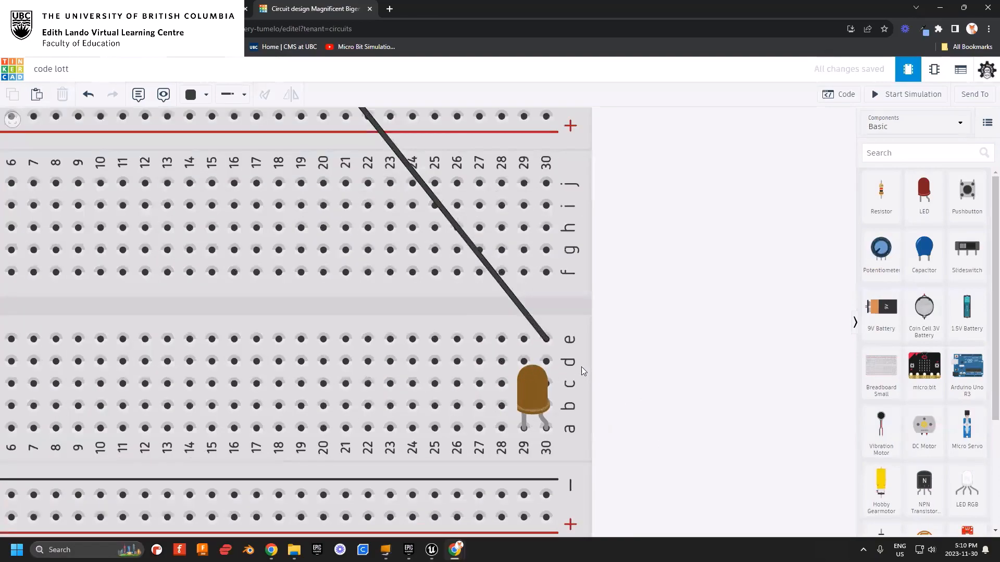
pyautogui.scroll(3, 560, 350)
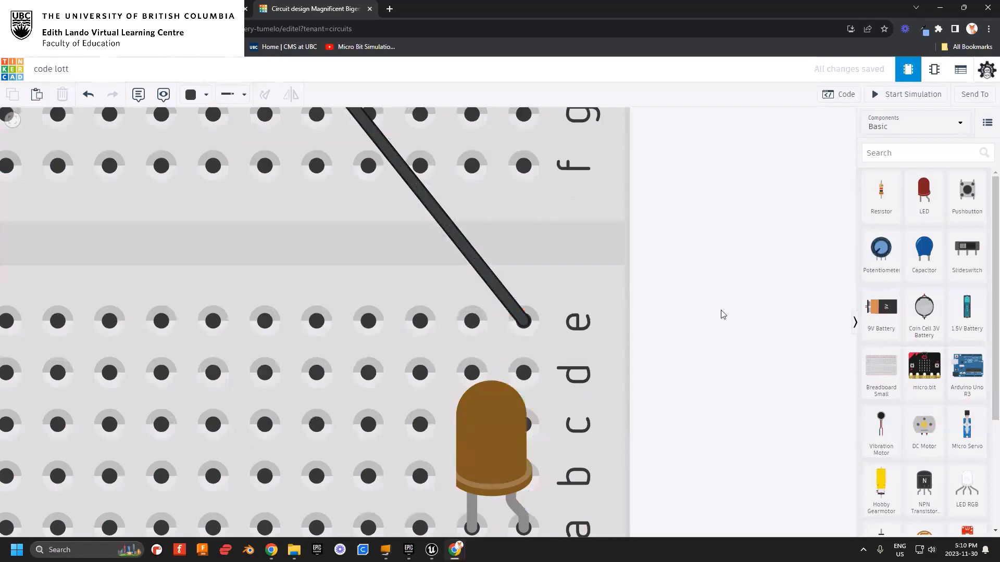
pyautogui.scroll(-5, 718, 322)
pyautogui.moveTo(739, 266); pyautogui.dragTo(700, 364)
pyautogui.click(576, 386)
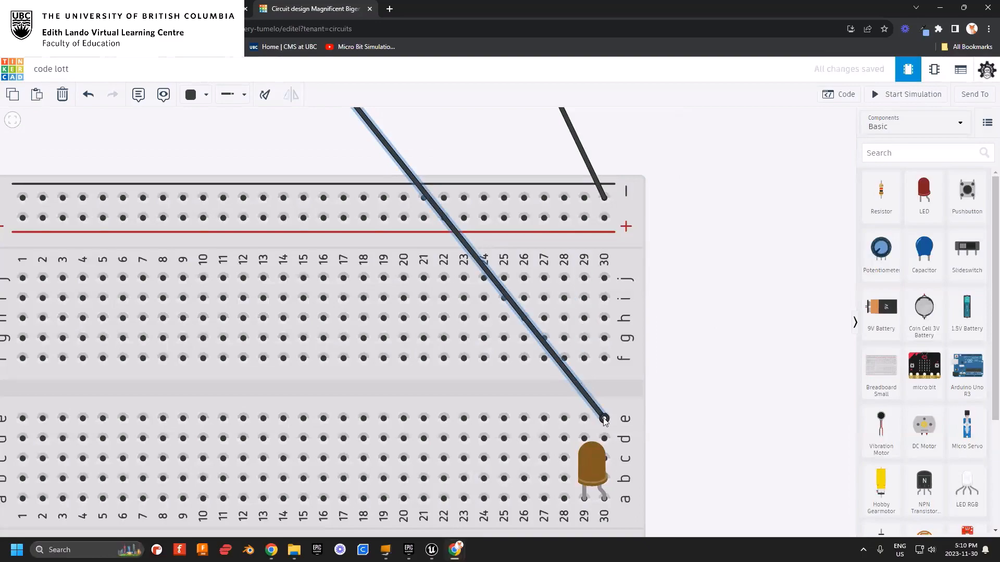
pyautogui.moveTo(605, 420); pyautogui.dragTo(610, 347)
pyautogui.click(605, 358)
pyautogui.click(607, 360)
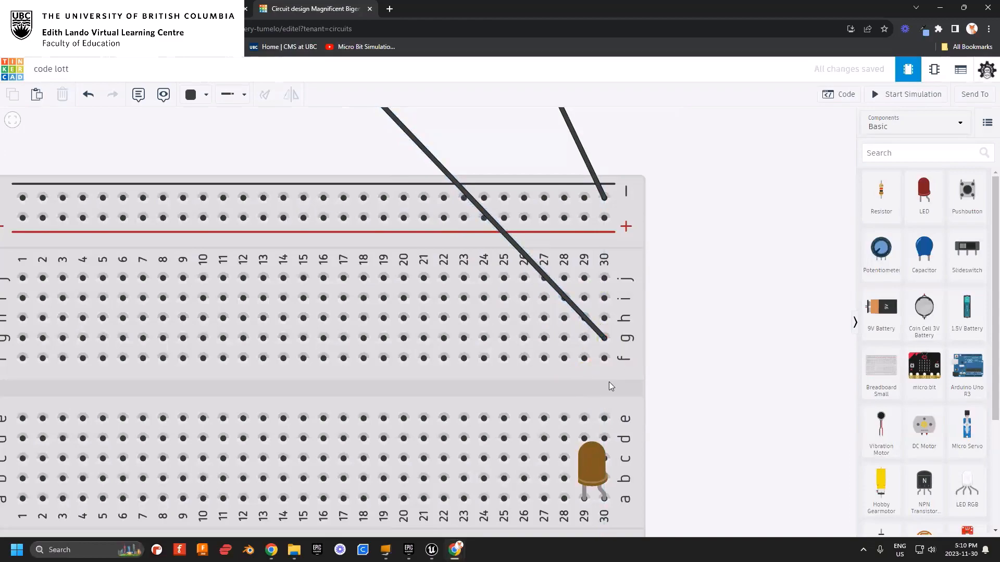
pyautogui.click(604, 338)
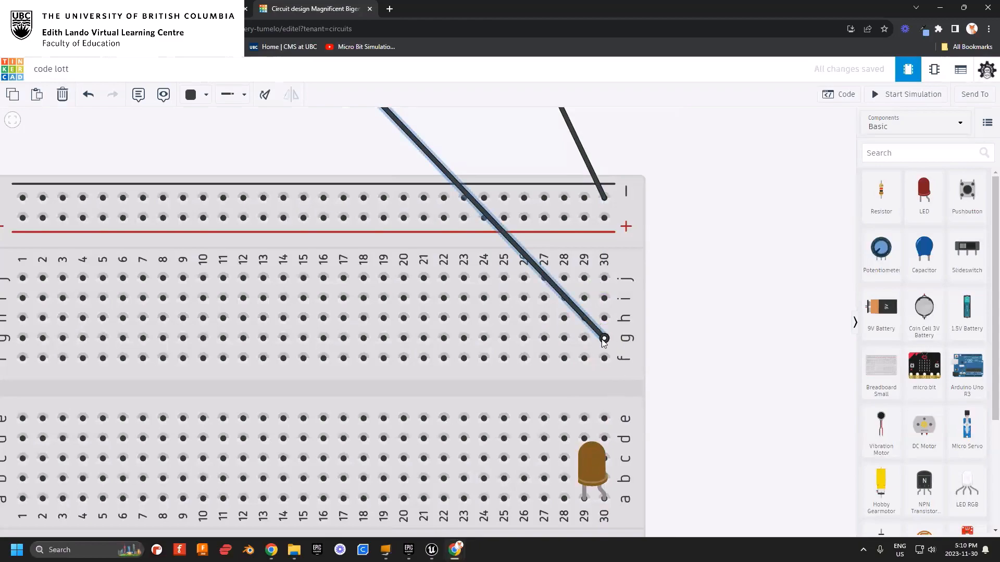
pyautogui.moveTo(605, 339)
pyautogui.mouseDown()
pyautogui.moveTo(514, 383)
pyautogui.moveTo(495, 161)
pyautogui.moveTo(509, 424)
pyautogui.moveTo(674, 296)
pyautogui.moveTo(566, 348)
pyautogui.moveTo(604, 344)
pyautogui.moveTo(443, 380)
pyautogui.moveTo(363, 204)
pyautogui.moveTo(585, 328)
pyautogui.moveTo(598, 308)
pyautogui.moveTo(480, 228)
pyautogui.moveTo(606, 342)
pyautogui.mouseUp()
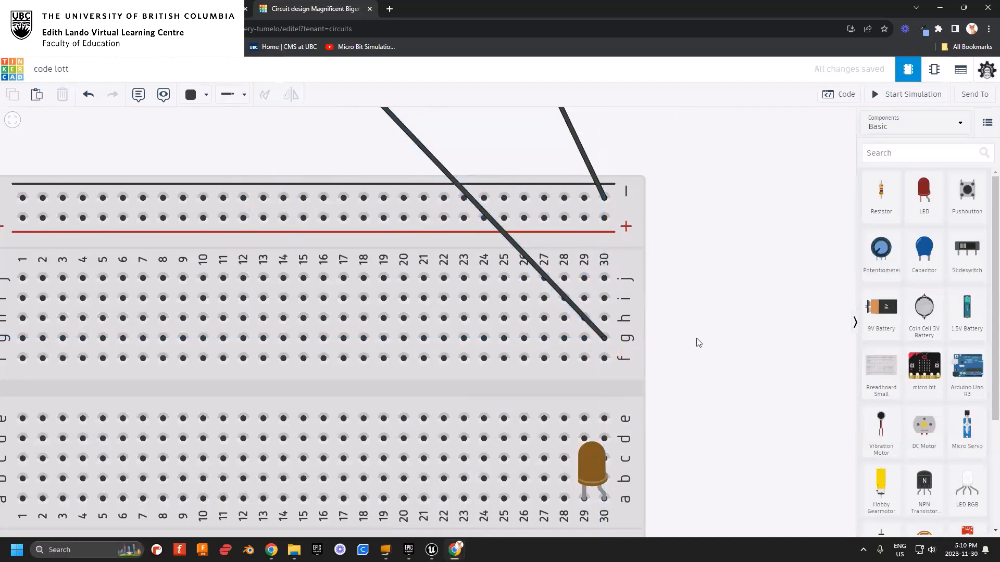
# - Change the color of the wire from pin 1 to blue
pyautogui.scroll(2, 625, 291)
pyautogui.scroll(-3, 672, 338)
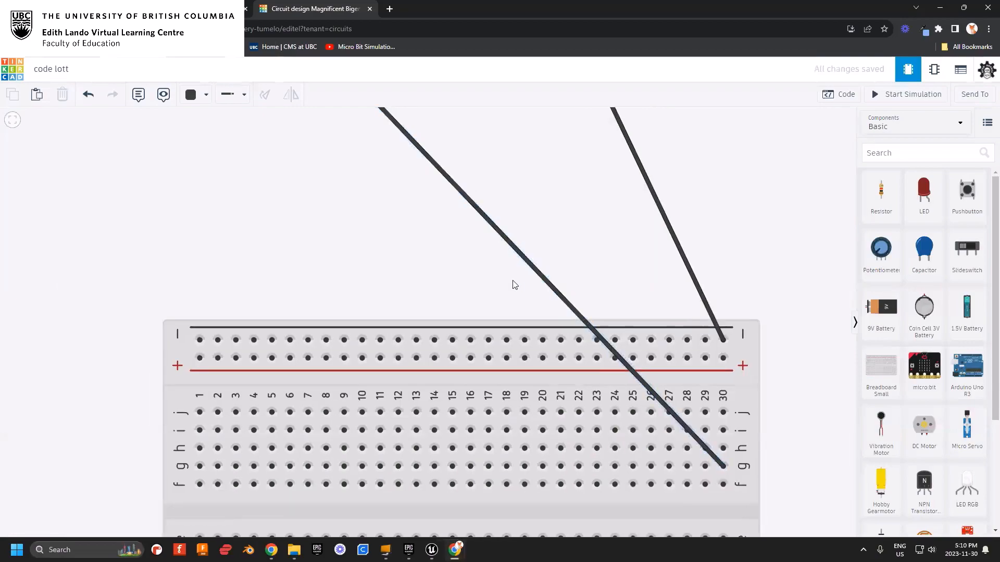
pyautogui.click(526, 261)
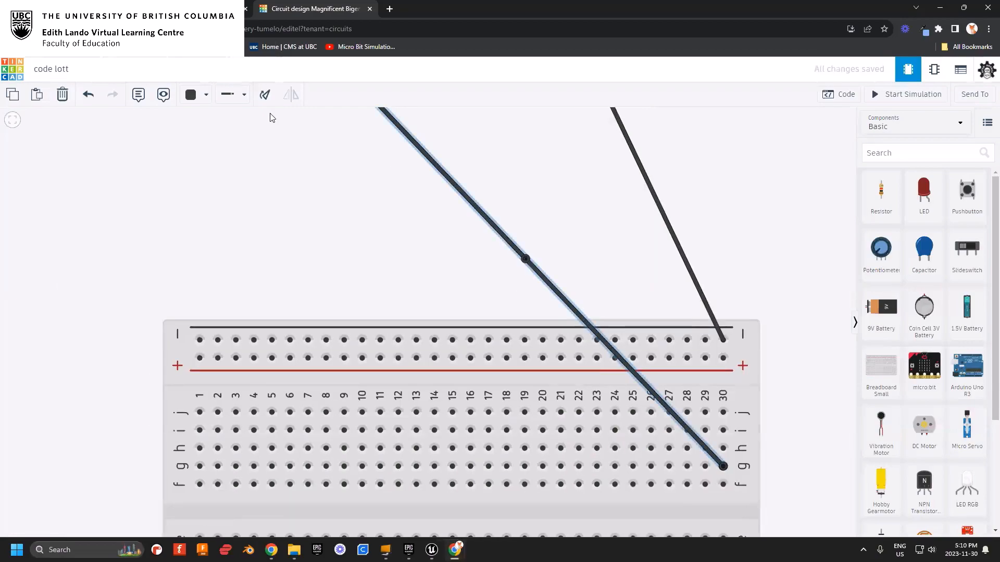
pyautogui.click(197, 94)
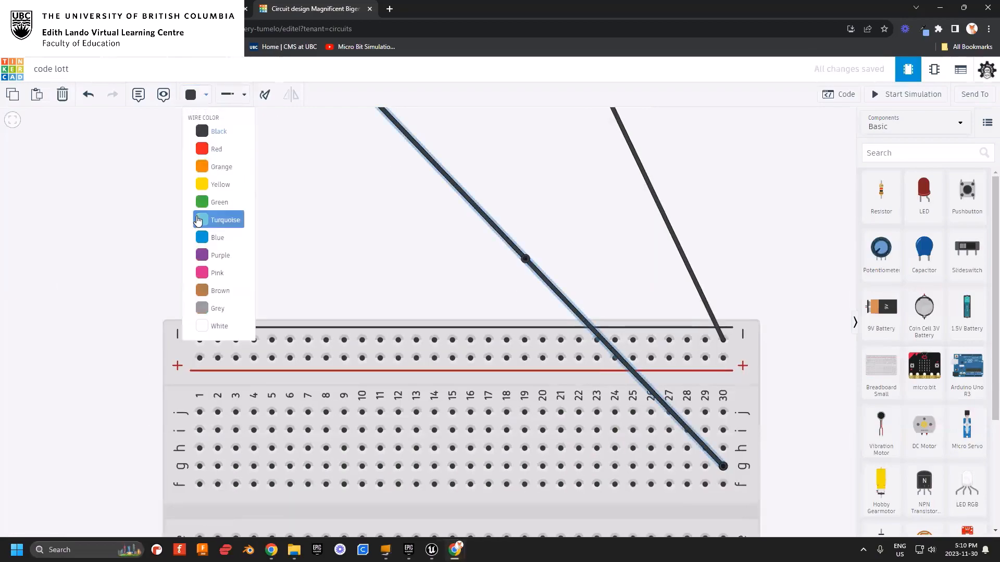
pyautogui.click(202, 237)
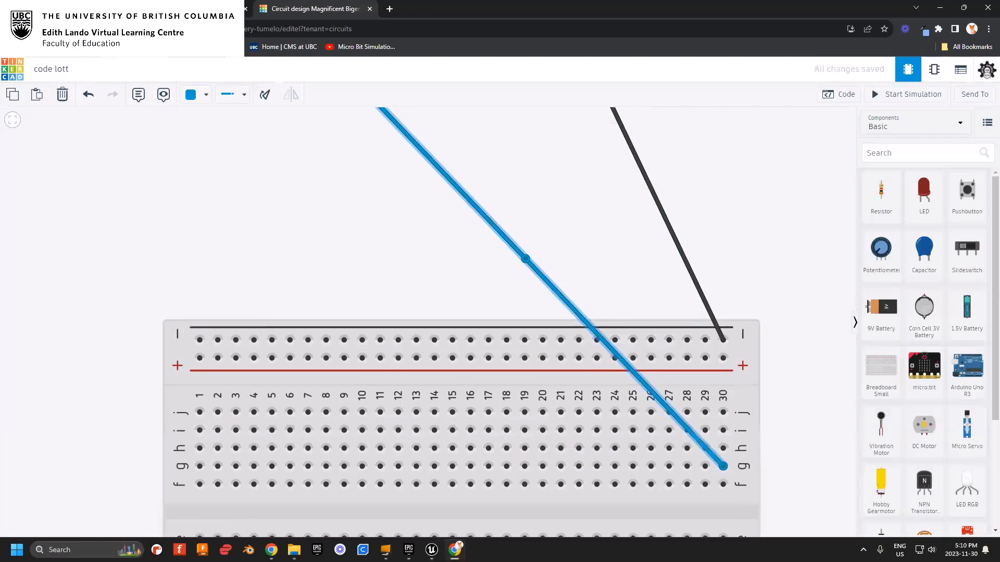
# - Place a vertical resistor across the breadboard's center gap in column 30, from hole f30 to d30
pyautogui.moveTo(776, 318); pyautogui.dragTo(811, 491)
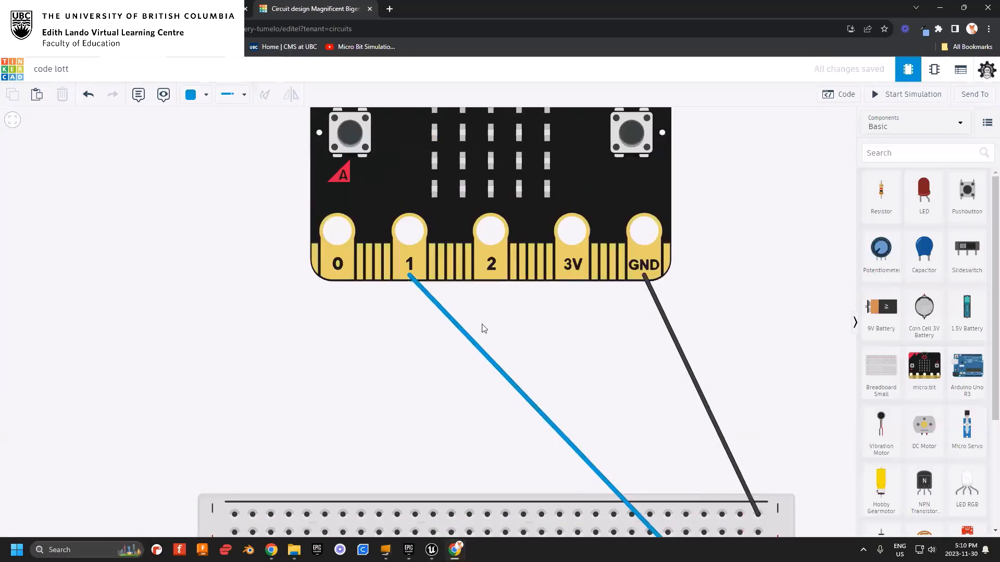
pyautogui.moveTo(615, 368); pyautogui.dragTo(491, 166)
pyautogui.moveTo(680, 302); pyautogui.dragTo(660, 198)
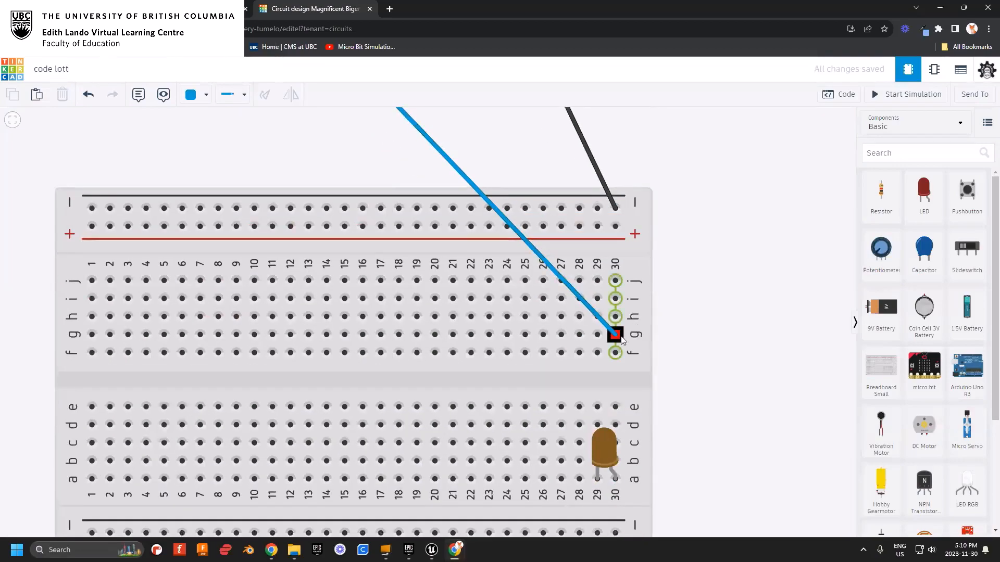
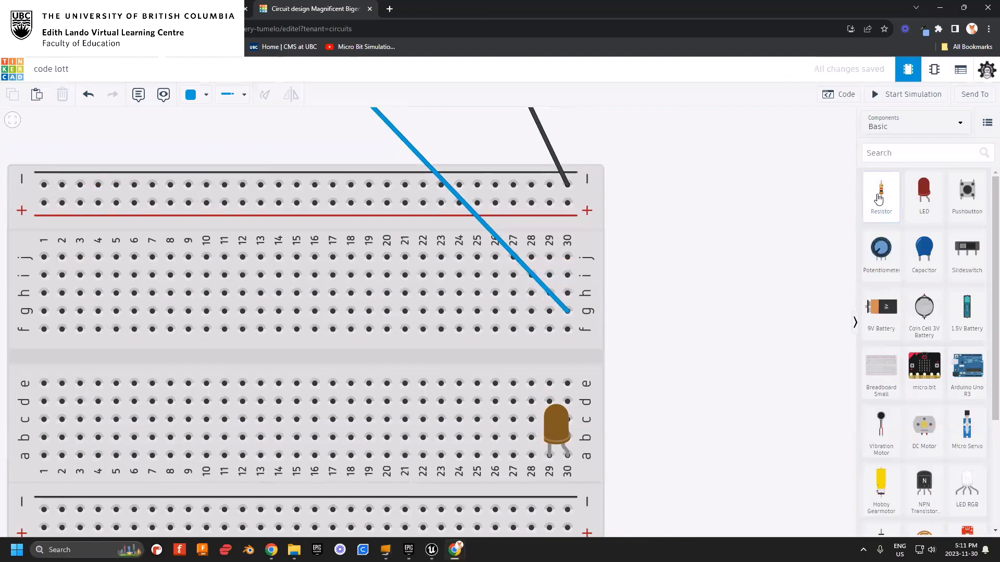
pyautogui.moveTo(879, 198); pyautogui.dragTo(574, 363)
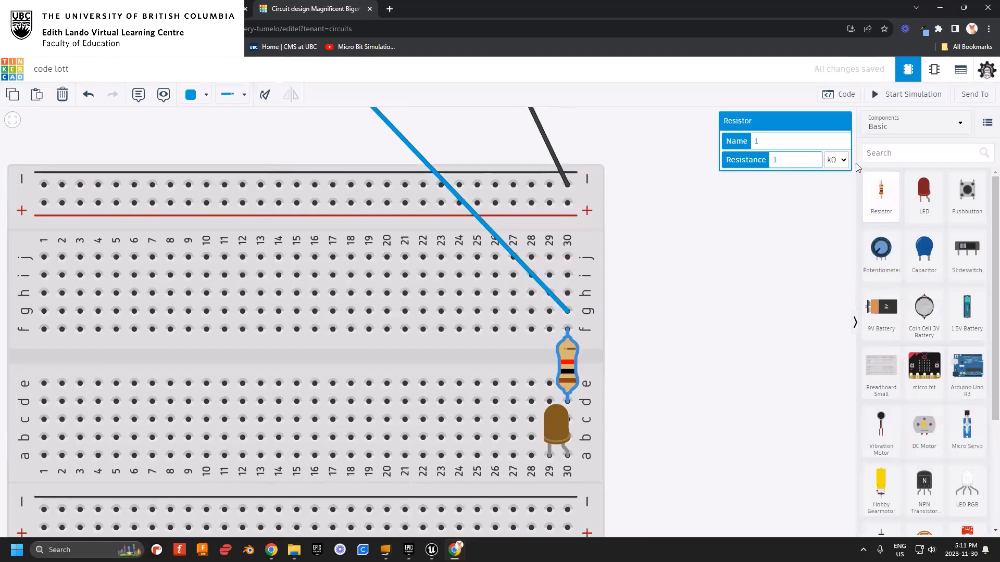
# - Set the resistor's resistance to 220 Ω
pyautogui.click(837, 160)
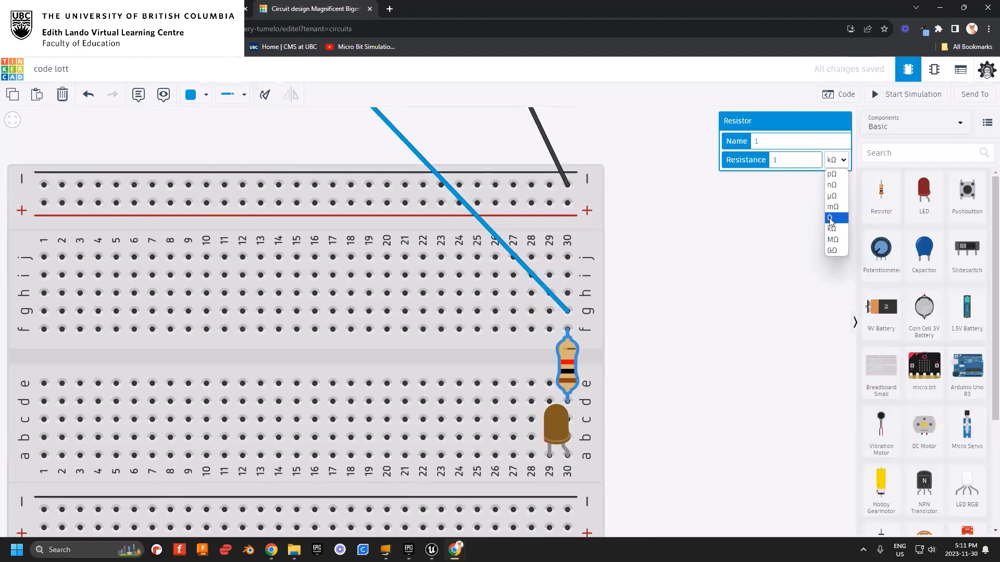
pyautogui.click(836, 218)
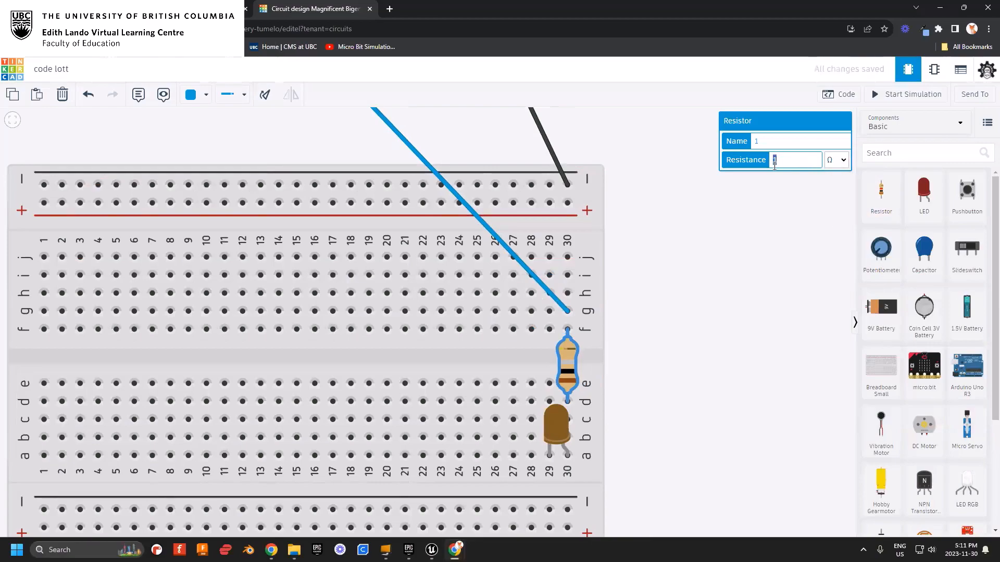
pyautogui.write('220')
pyautogui.click(779, 276)
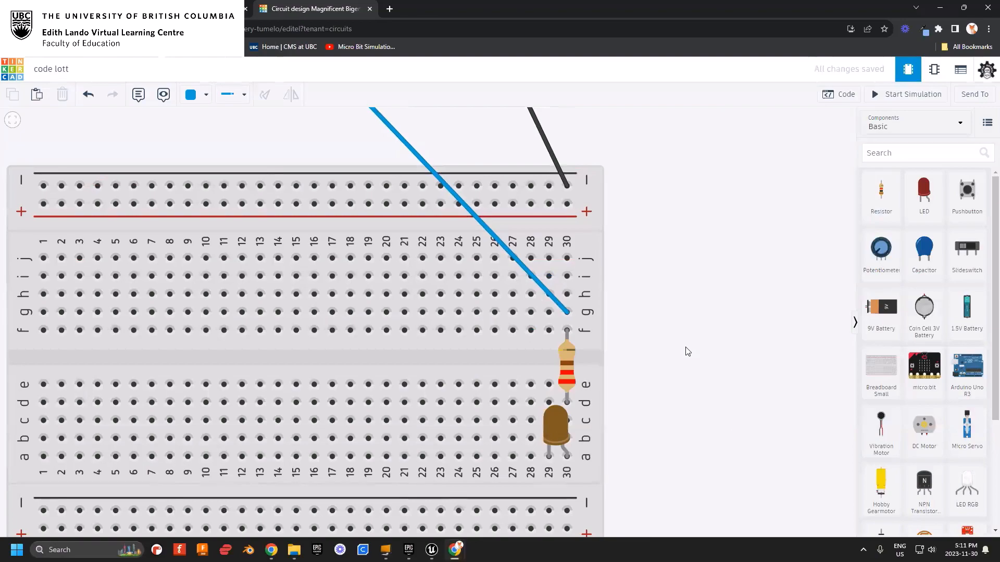
pyautogui.scroll(-1, 682, 344)
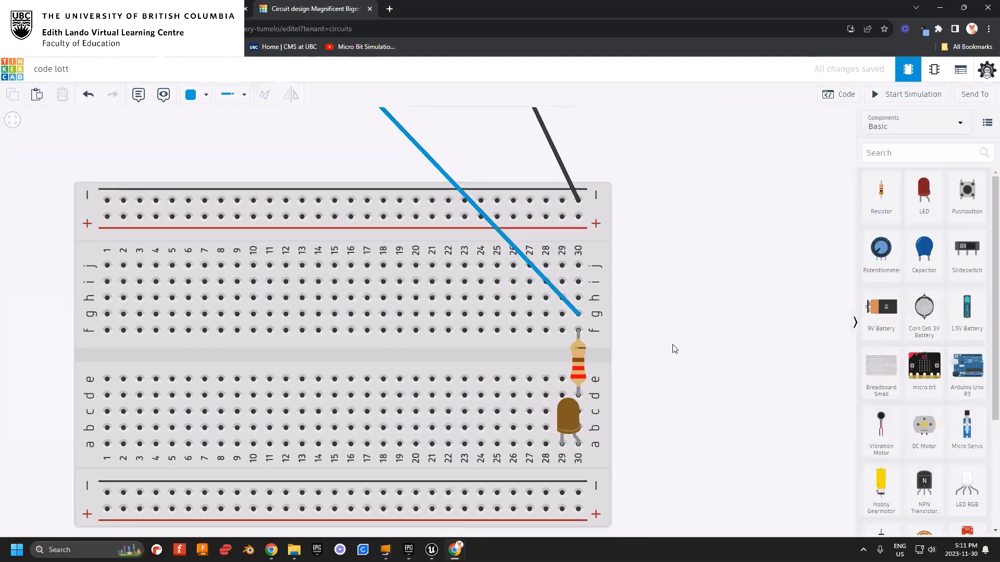
# - Run a wire from the upper negative rail at column 29 to hole e29 and color it black
pyautogui.scroll(-1, 675, 352)
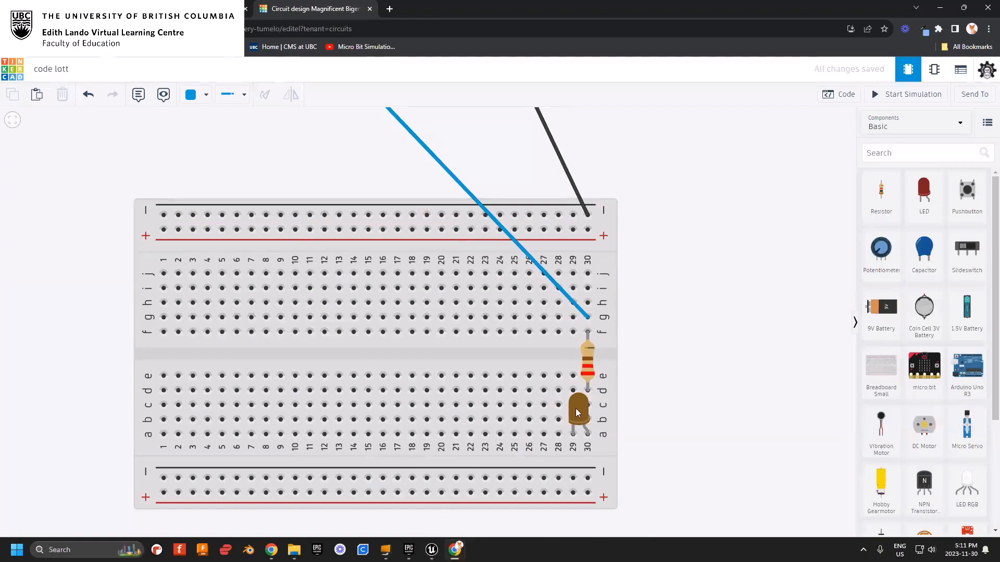
pyautogui.moveTo(679, 291); pyautogui.dragTo(697, 321)
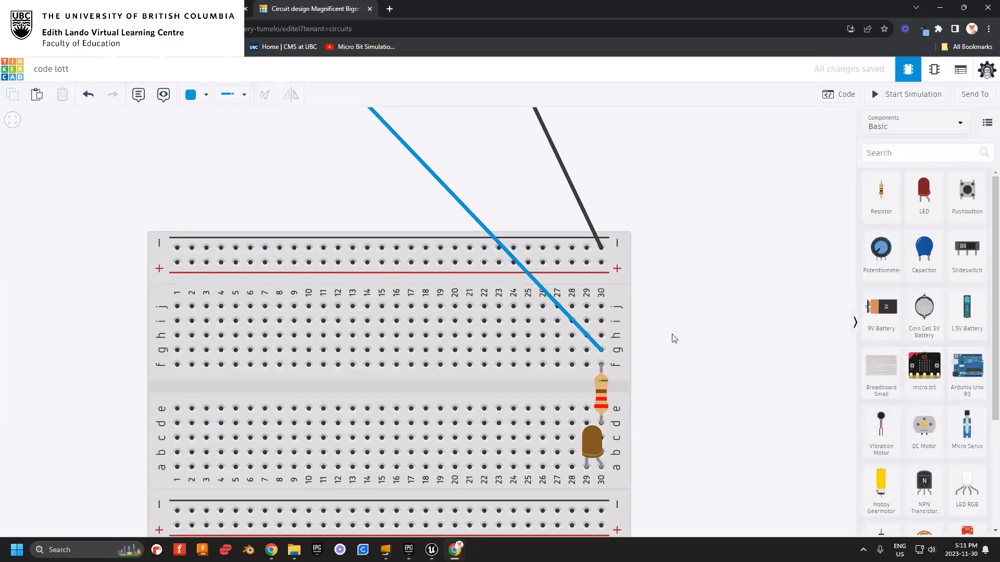
pyautogui.moveTo(642, 238); pyautogui.dragTo(653, 220)
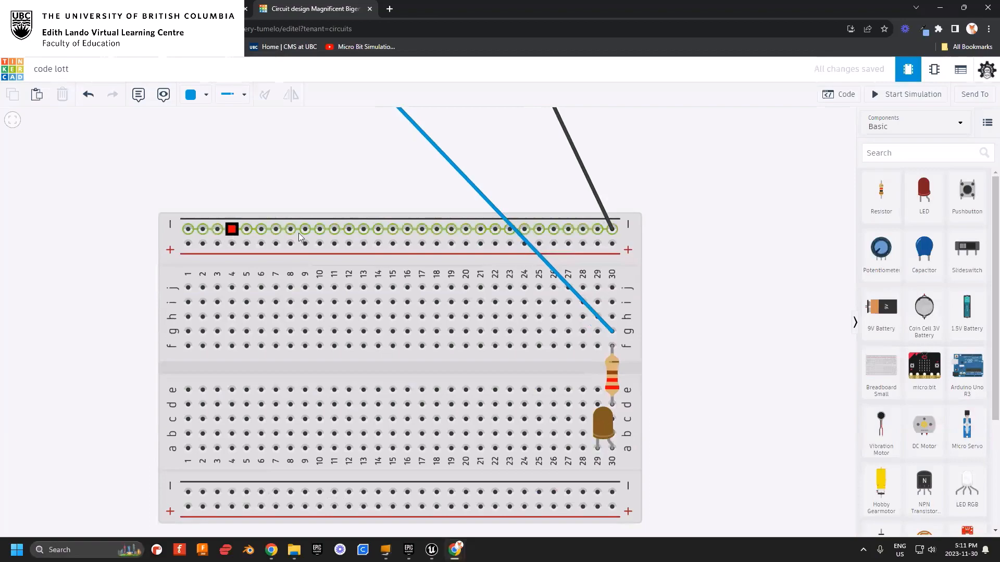
pyautogui.click(598, 230)
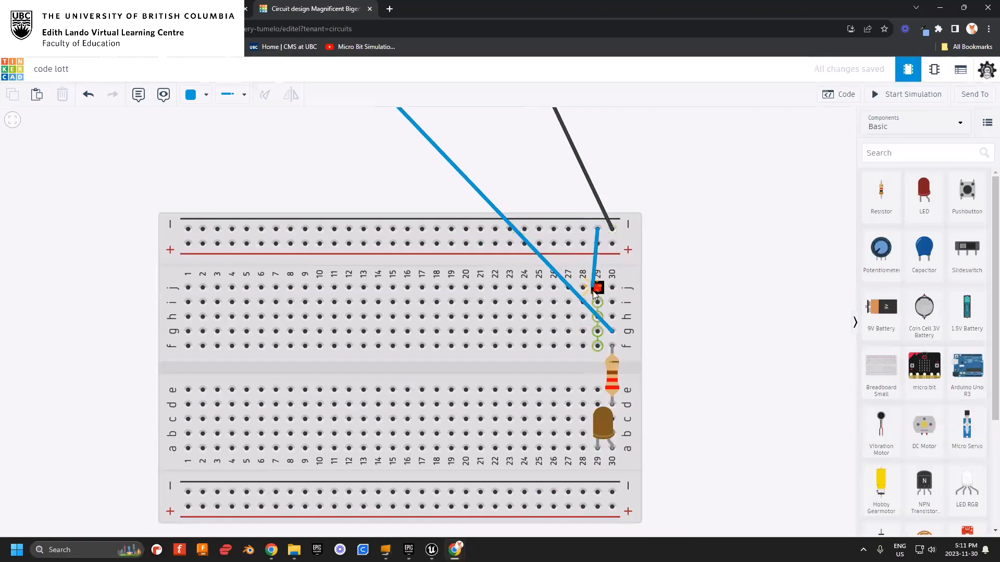
pyautogui.click(598, 389)
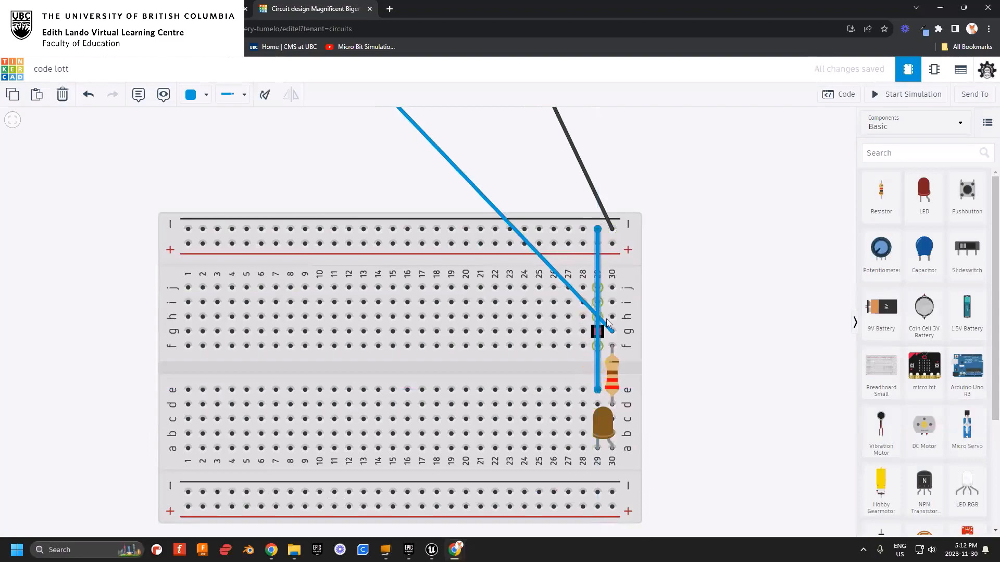
pyautogui.click(194, 95)
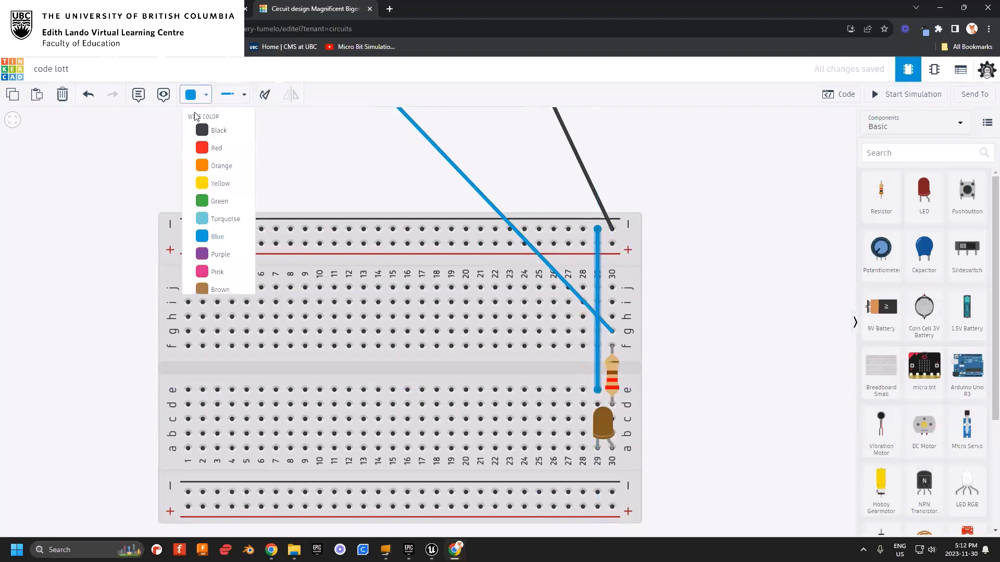
pyautogui.click(209, 129)
# - Trace the circuit path from micro:bit pin 1 through the resistor and LED to the negative rail and GND
pyautogui.scroll(2, 689, 328)
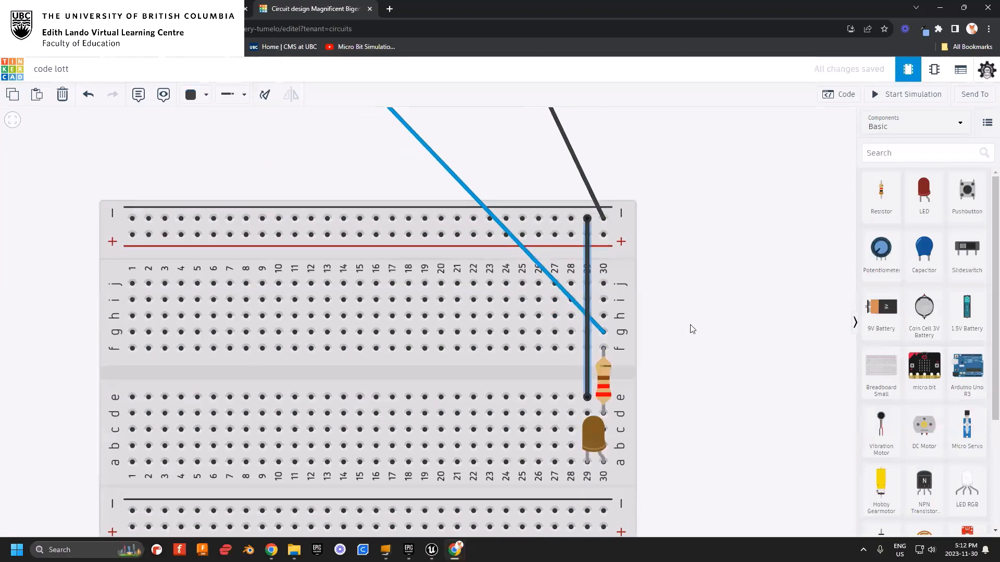
pyautogui.scroll(-2, 651, 209)
pyautogui.moveTo(695, 216); pyautogui.dragTo(699, 286)
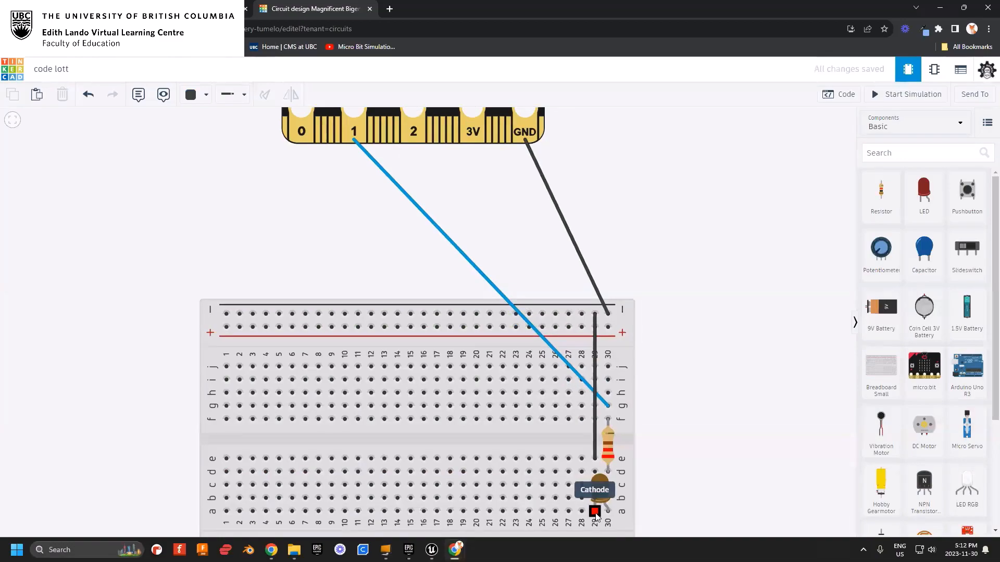
pyautogui.moveTo(720, 382); pyautogui.dragTo(659, 365)
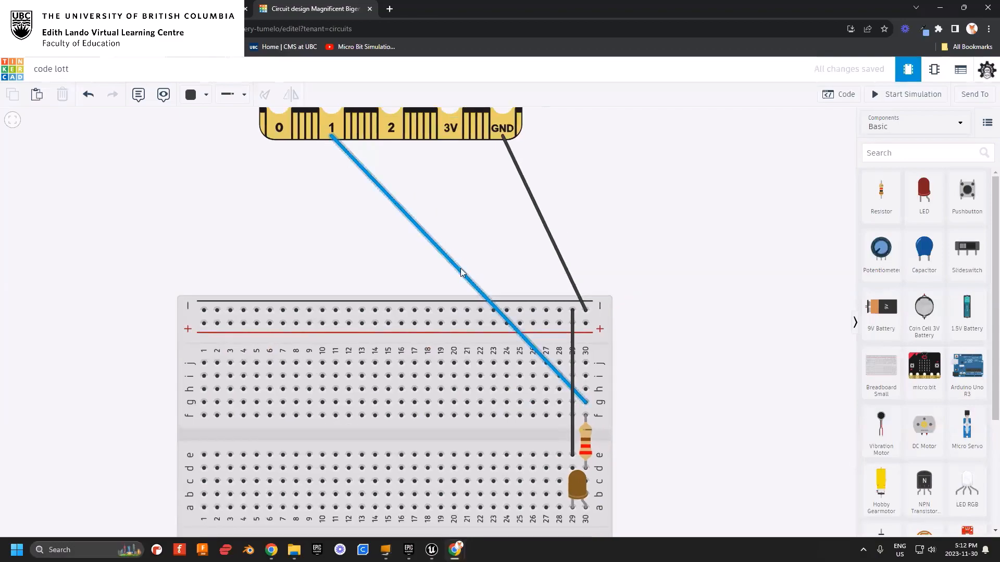
pyautogui.moveTo(637, 401); pyautogui.dragTo(628, 301)
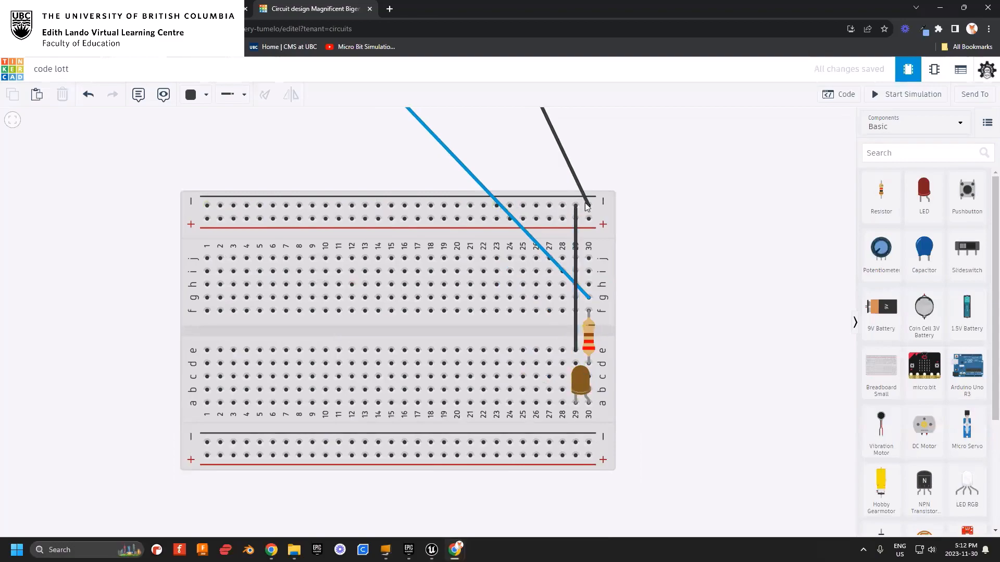
pyautogui.moveTo(639, 180); pyautogui.dragTo(651, 307)
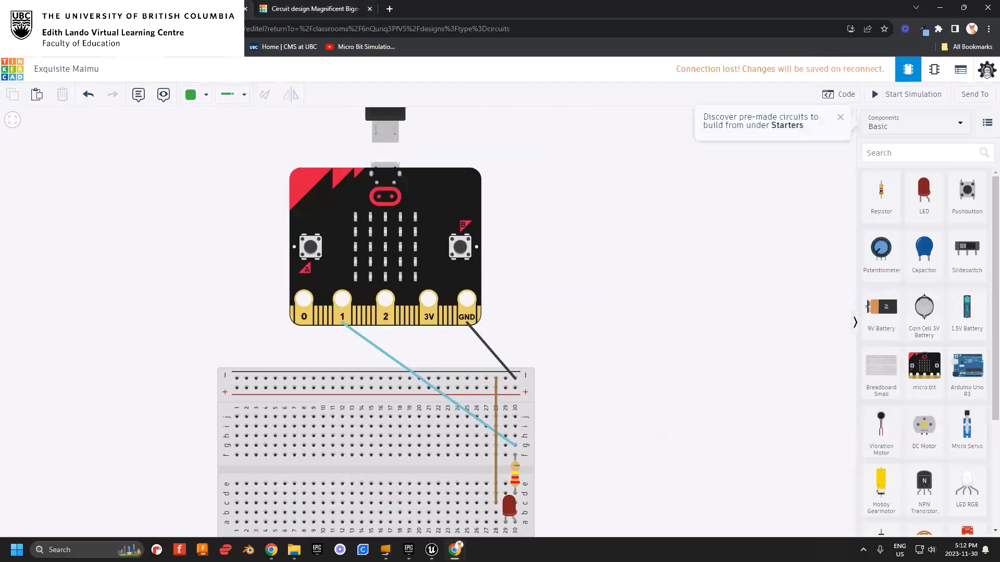
# - In the Exquisite Maimu circuit, move the brown wire's lower end to column 29, in line with the LED's cathode
pyautogui.moveTo(573, 289); pyautogui.dragTo(594, 201)
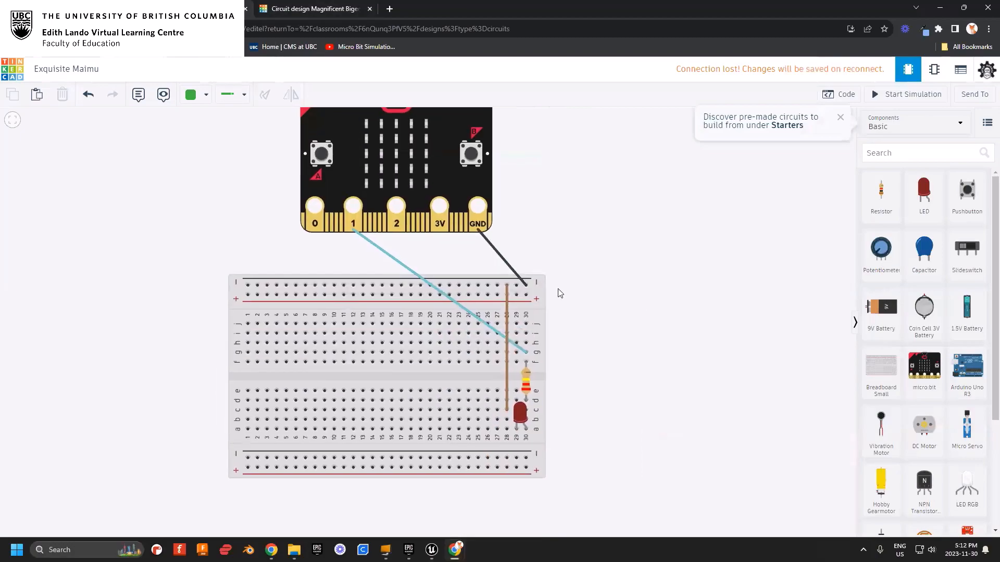
pyautogui.moveTo(558, 290); pyautogui.dragTo(592, 278)
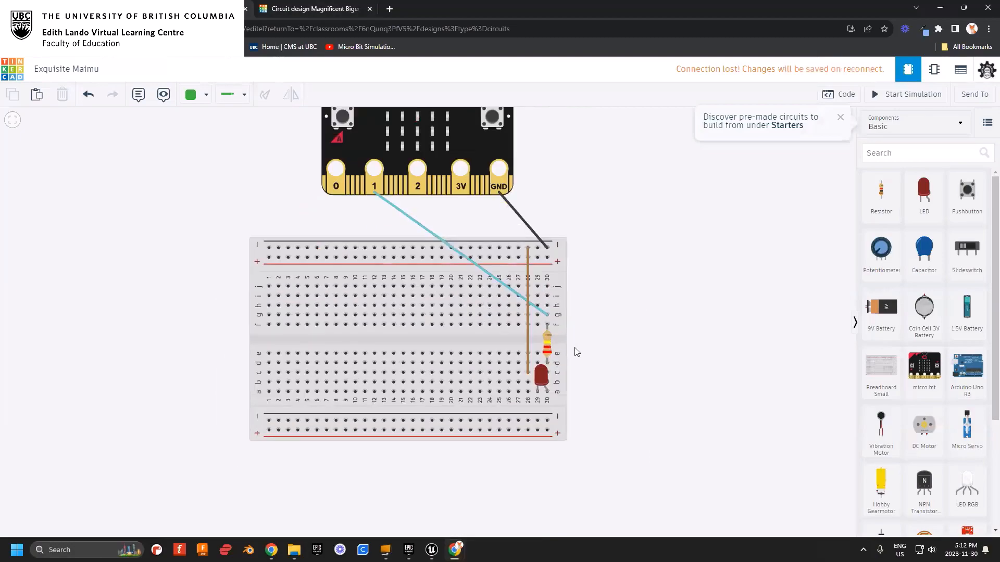
pyautogui.scroll(4, 575, 354)
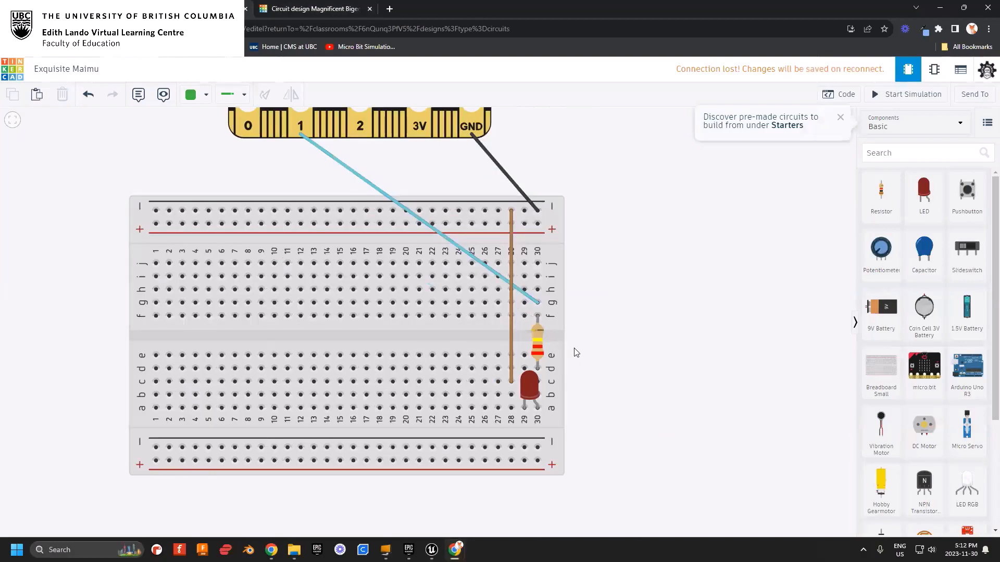
pyautogui.moveTo(496, 389); pyautogui.dragTo(513, 422)
pyautogui.moveTo(592, 314); pyautogui.dragTo(627, 358)
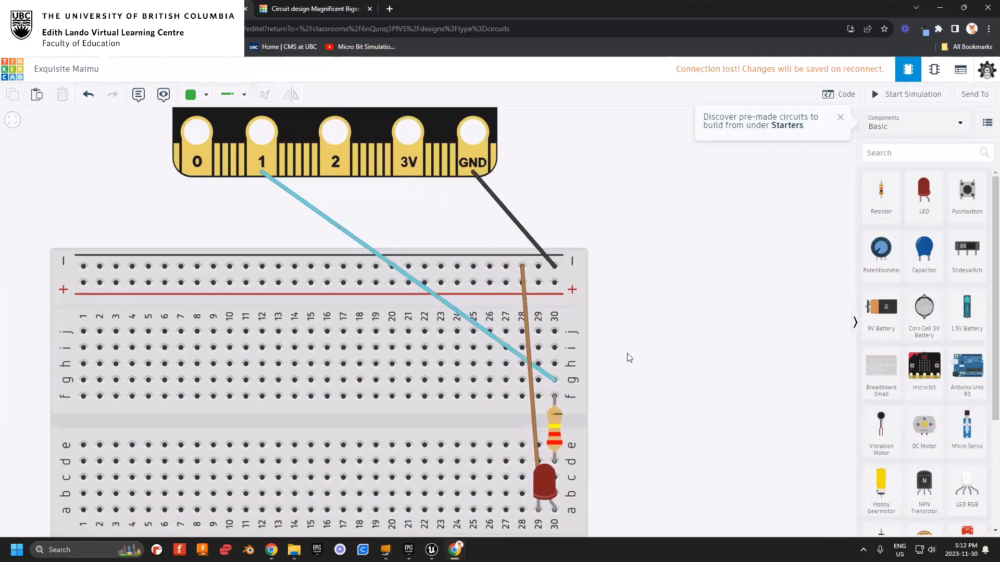
# - Set the unit of the Exquisite Maimu circuit's resistor to Ω and check the resistor
pyautogui.moveTo(631, 266); pyautogui.dragTo(699, 319)
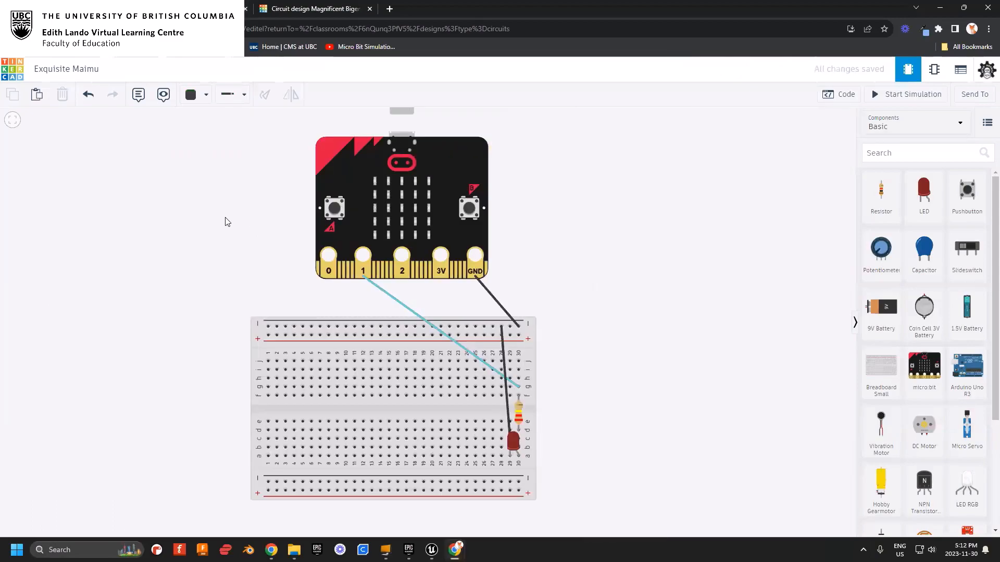
pyautogui.moveTo(631, 360); pyautogui.dragTo(623, 293)
pyautogui.moveTo(572, 322); pyautogui.dragTo(611, 338)
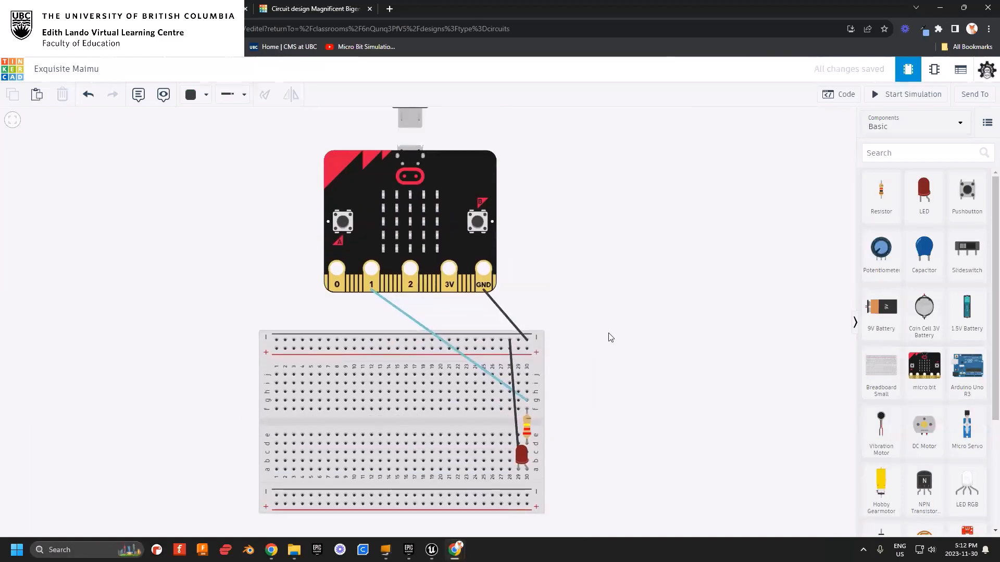
pyautogui.click(527, 429)
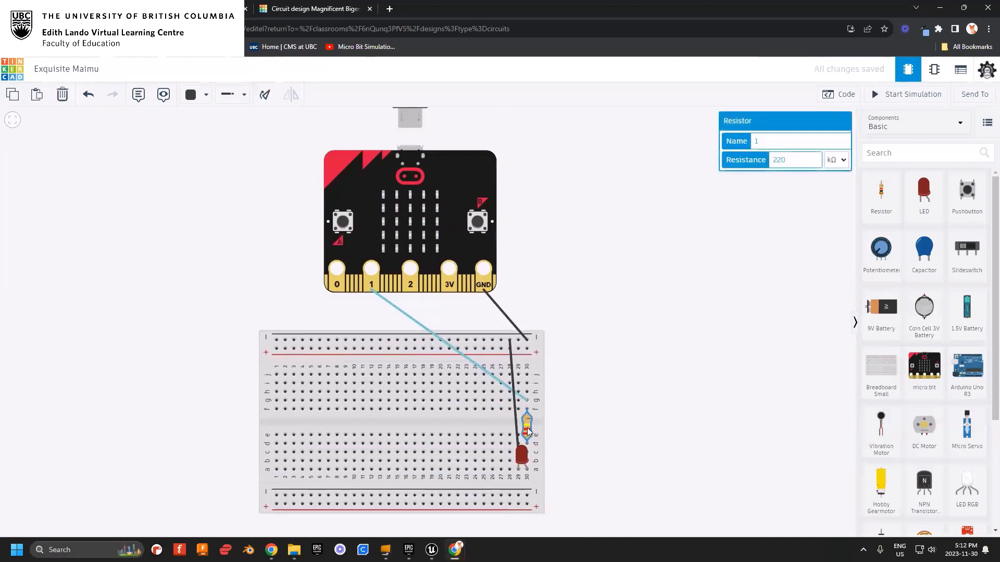
pyautogui.click(841, 162)
pyautogui.click(832, 217)
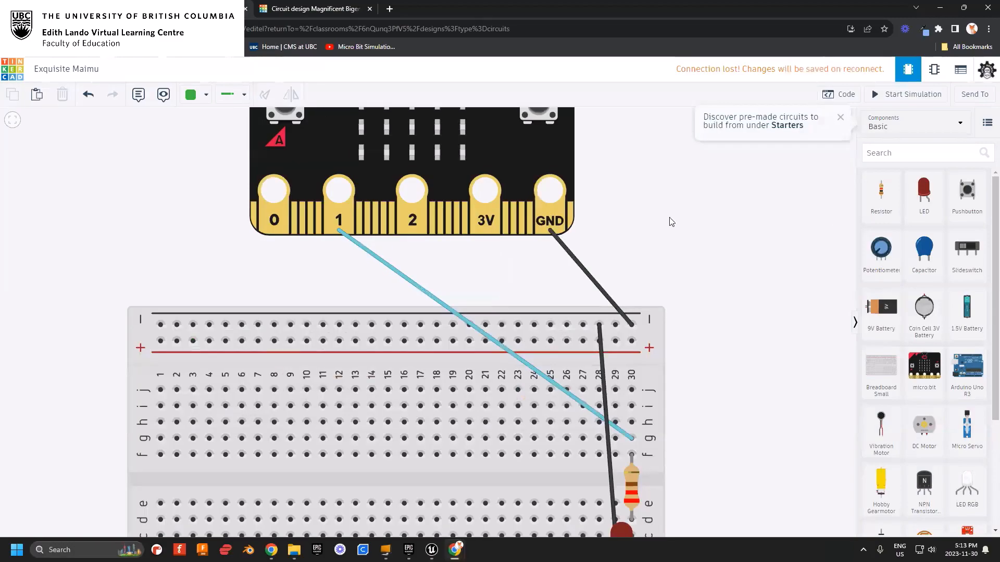
pyautogui.click(632, 481)
pyautogui.moveTo(799, 308); pyautogui.dragTo(777, 301)
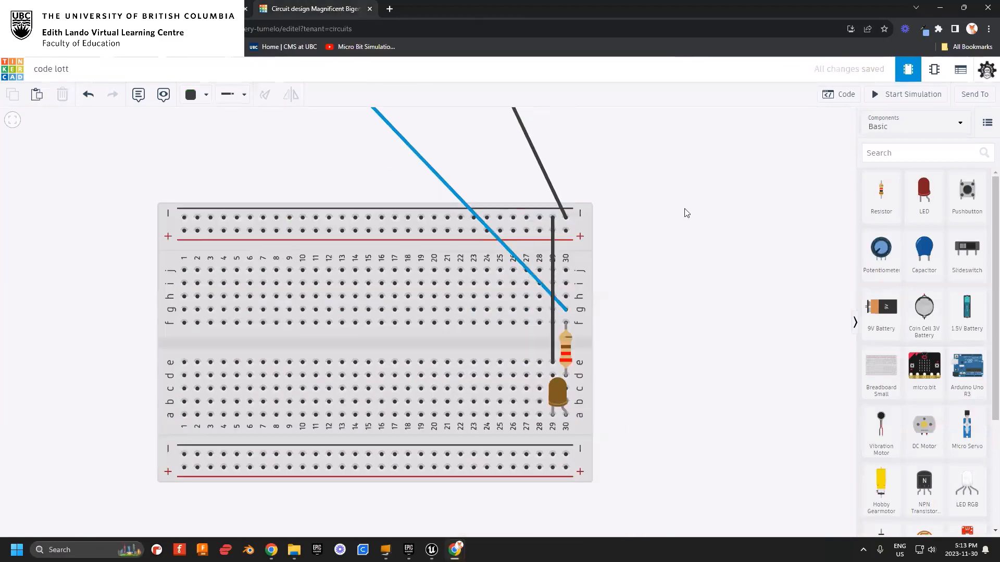
# - Open and widen the block code editor of the code lott circuit, and space the on start and forever blocks apart
pyautogui.scroll(-2, 681, 275)
pyautogui.moveTo(721, 218); pyautogui.dragTo(641, 276)
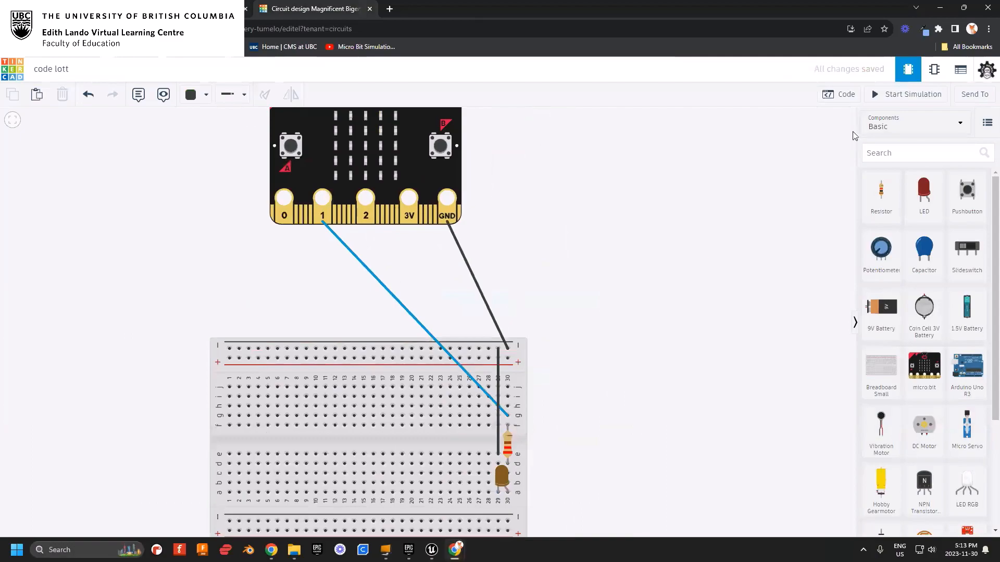
pyautogui.click(838, 95)
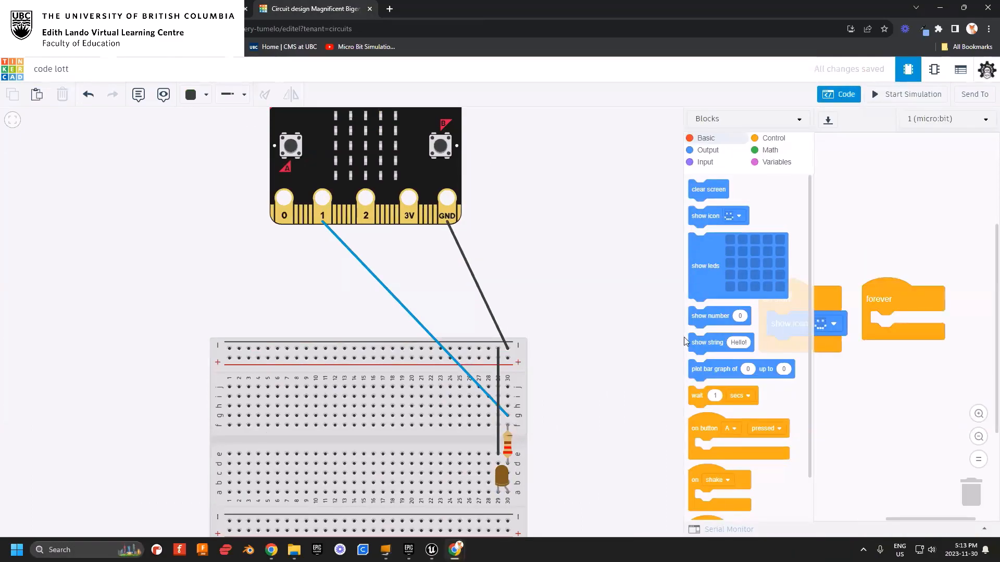
pyautogui.moveTo(682, 336); pyautogui.dragTo(552, 331)
pyautogui.moveTo(826, 296); pyautogui.dragTo(947, 265)
pyautogui.moveTo(718, 298); pyautogui.dragTo(770, 223)
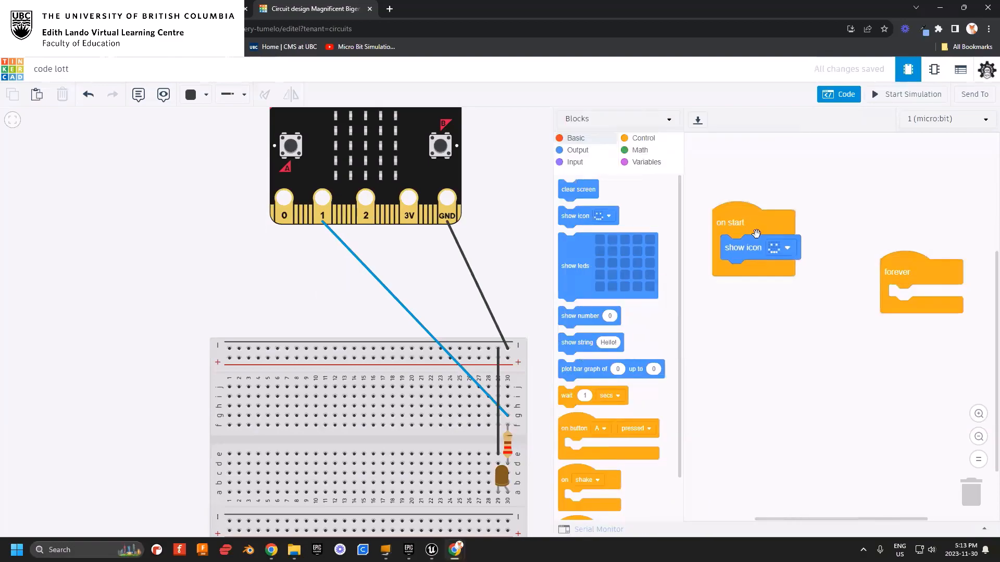
# - Browse the icon choices offered by the show icon block inside on start
pyautogui.click(784, 250)
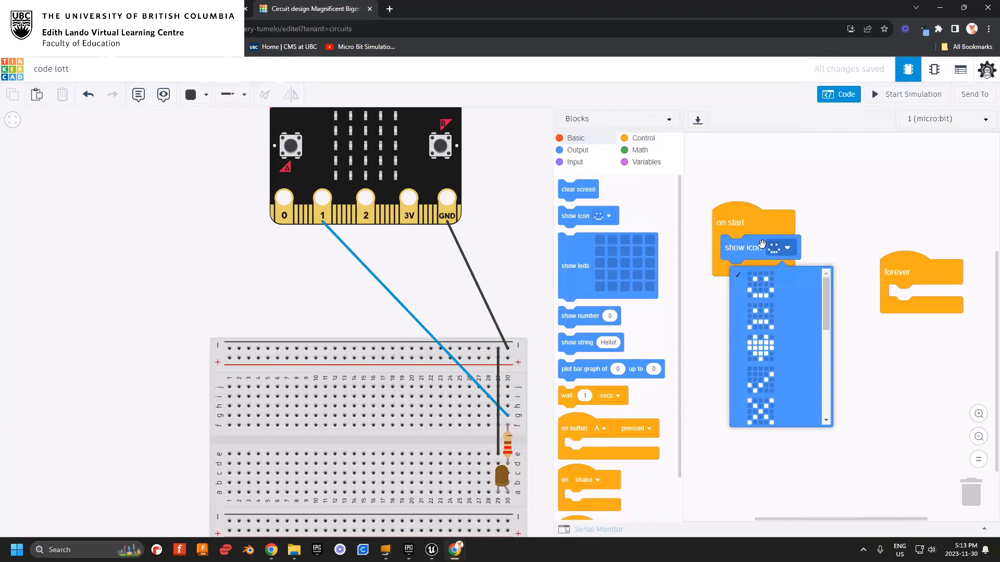
pyautogui.moveTo(762, 244)
pyautogui.mouseDown()
pyautogui.moveTo(677, 305)
pyautogui.moveTo(594, 235)
pyautogui.moveTo(745, 259)
pyautogui.moveTo(591, 264)
pyautogui.moveTo(587, 241)
pyautogui.moveTo(753, 273)
pyautogui.moveTo(750, 252)
pyautogui.mouseUp()
pyautogui.click(777, 250)
pyautogui.moveTo(826, 311); pyautogui.dragTo(833, 333)
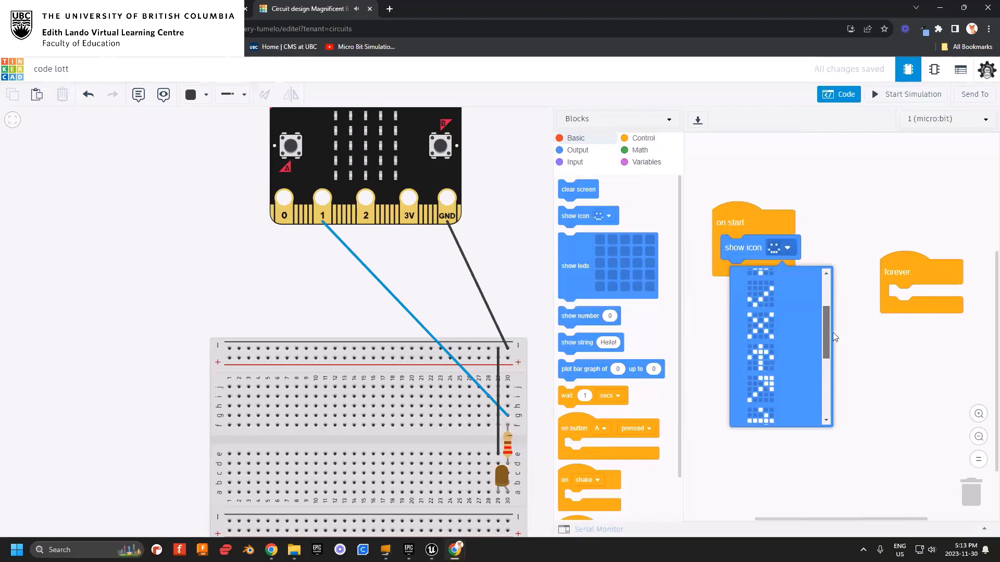
# - Replace show icon inside on start with show leds, and draw scissors: a V down to the center plus 2×2 squares in both lower corners
pyautogui.moveTo(740, 248)
pyautogui.mouseDown()
pyautogui.moveTo(575, 256)
pyautogui.moveTo(743, 251)
pyautogui.moveTo(746, 262)
pyautogui.mouseUp()
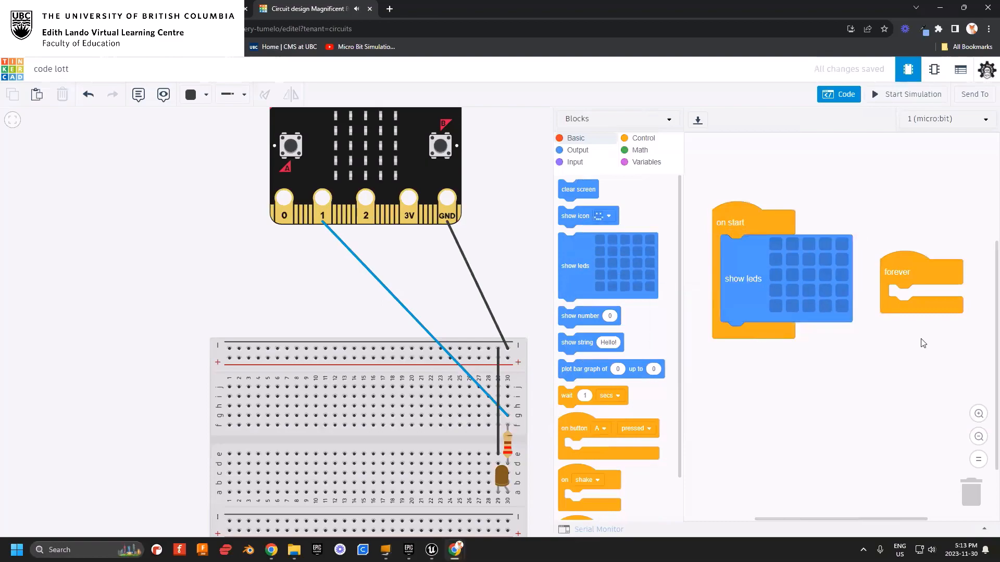
pyautogui.click(775, 244)
pyautogui.click(792, 260)
pyautogui.click(809, 275)
pyautogui.click(826, 259)
pyautogui.click(842, 244)
pyautogui.click(842, 291)
pyautogui.click(842, 306)
pyautogui.click(826, 306)
pyautogui.click(825, 290)
pyautogui.click(776, 291)
pyautogui.click(776, 306)
pyautogui.click(792, 307)
pyautogui.click(792, 291)
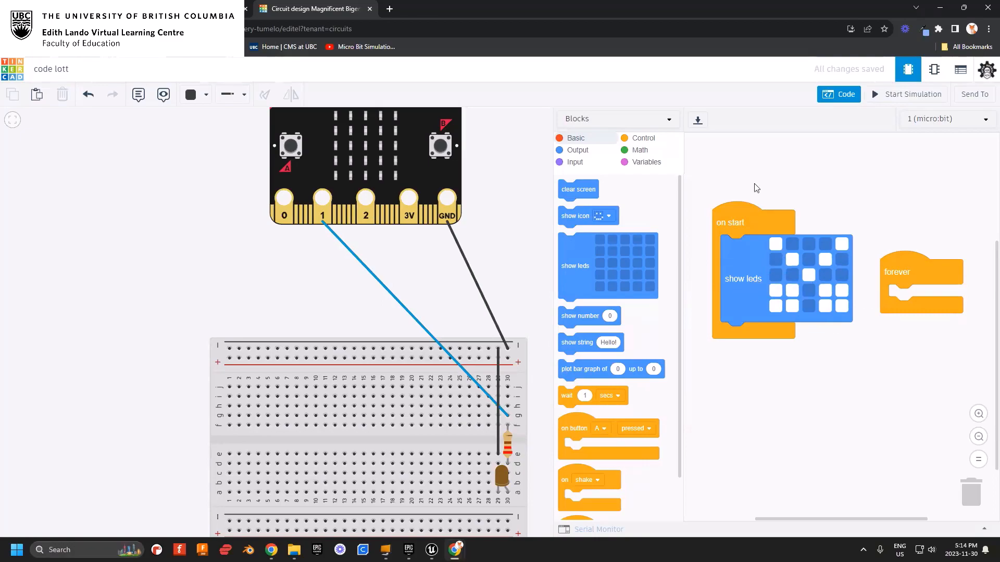
# - Run the simulation, move the micro:bit sensor panel clear of the breadboard, and examine the LED pattern on the board
pyautogui.click(907, 95)
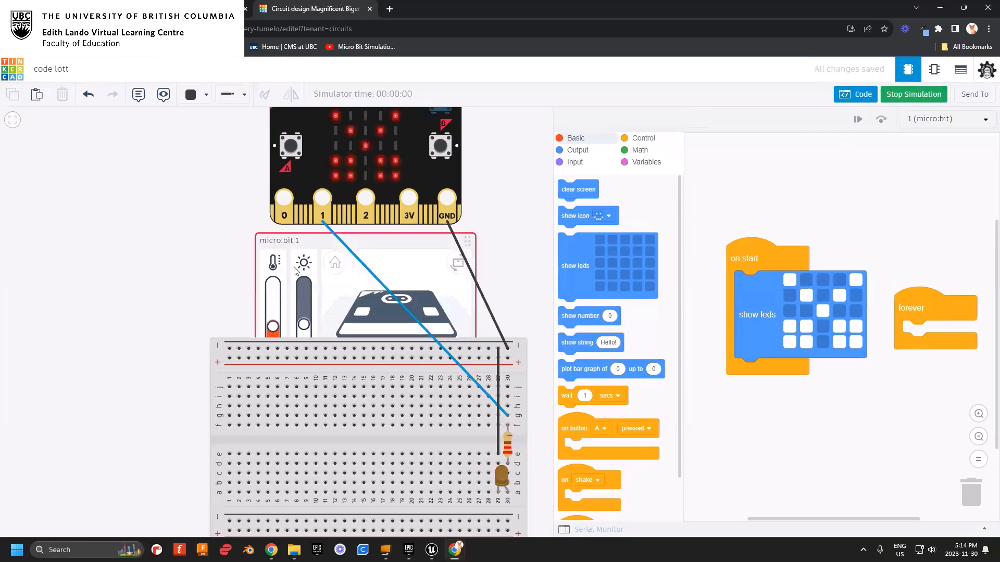
pyautogui.scroll(-1, 347, 166)
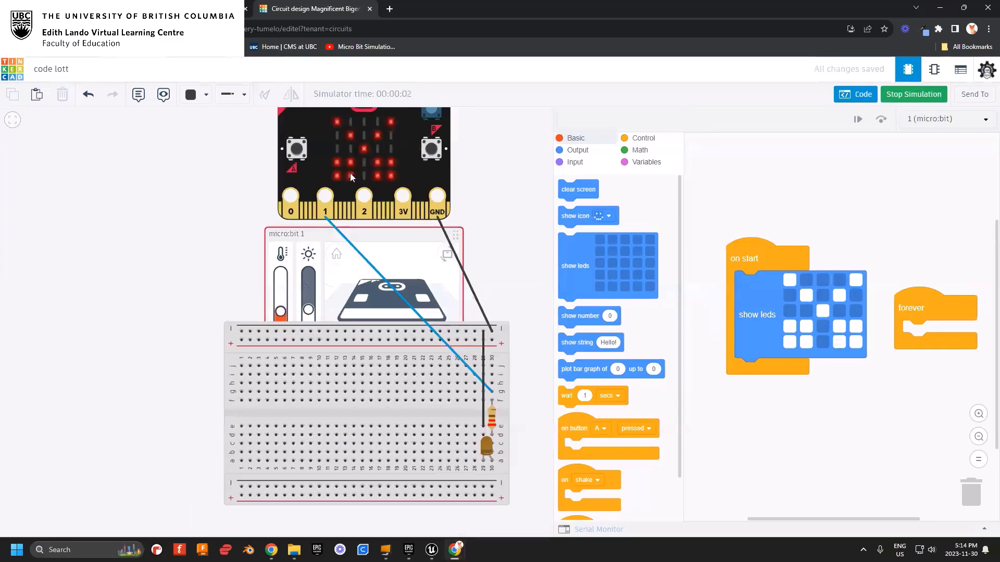
pyautogui.moveTo(365, 239); pyautogui.dragTo(89, 232)
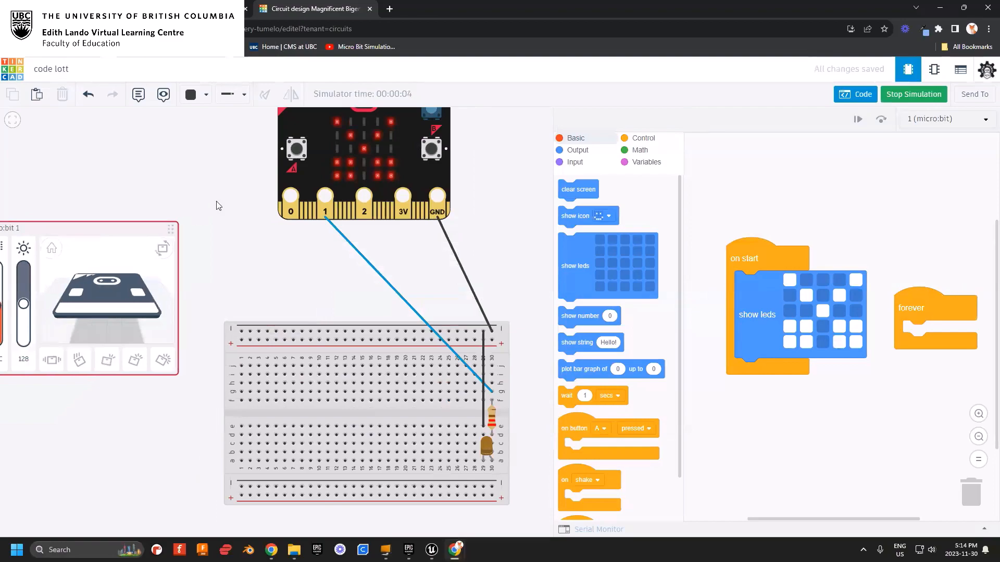
pyautogui.scroll(1, 217, 203)
pyautogui.moveTo(220, 194); pyautogui.dragTo(167, 335)
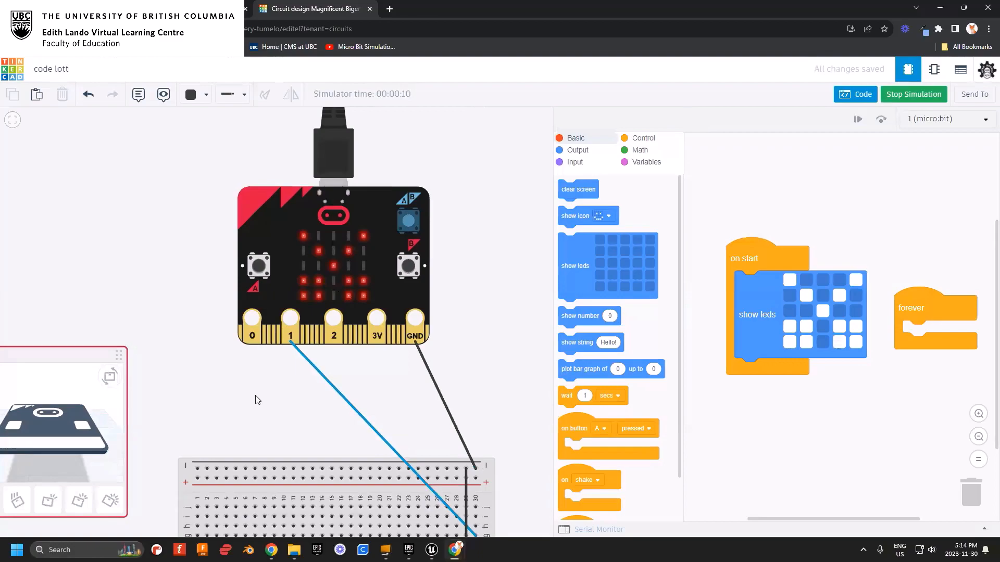
pyautogui.moveTo(255, 400); pyautogui.dragTo(235, 272)
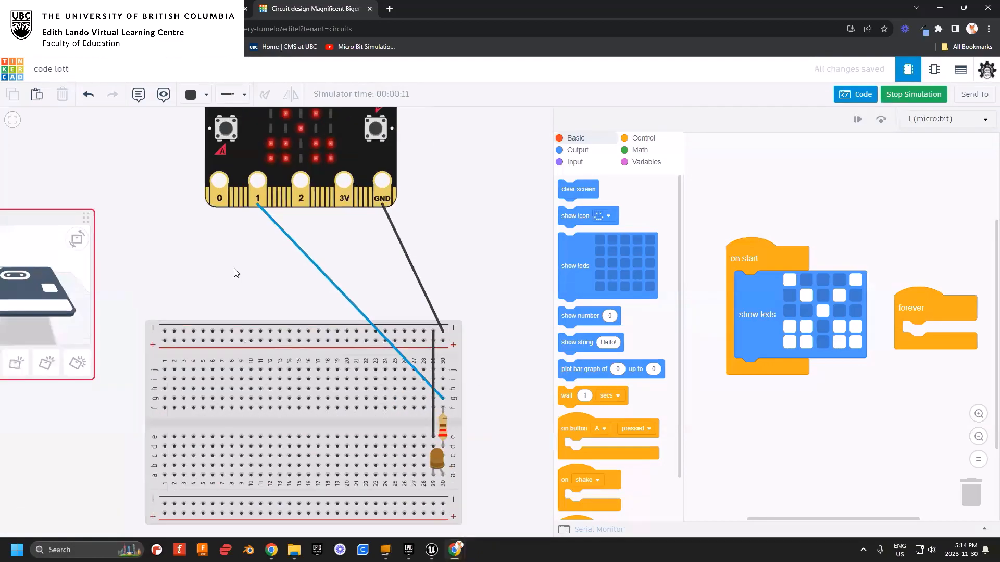
pyautogui.moveTo(463, 287)
pyautogui.mouseDown()
pyautogui.moveTo(468, 264)
pyautogui.moveTo(470, 276)
pyautogui.mouseUp()
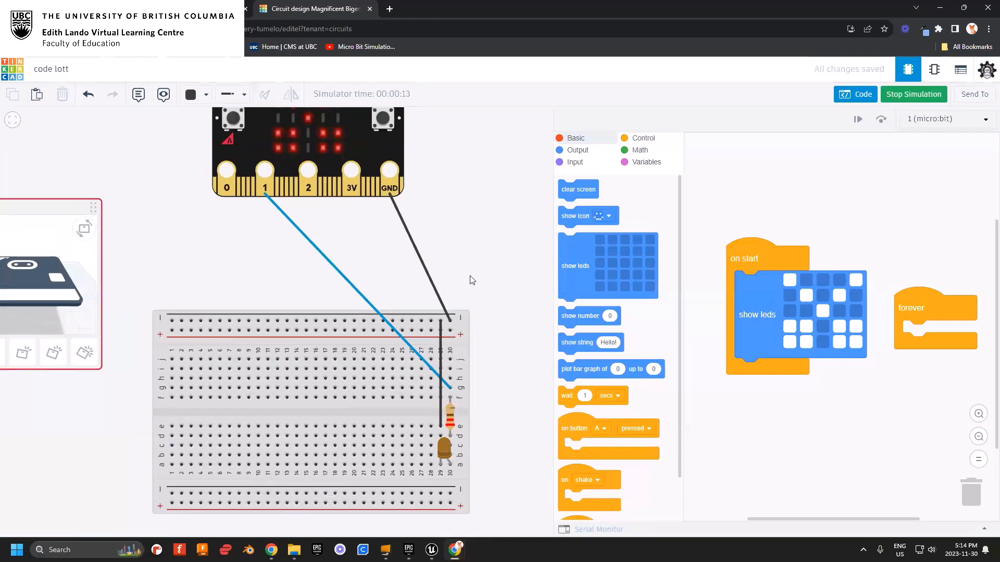
pyautogui.moveTo(478, 233)
pyautogui.mouseDown()
pyautogui.moveTo(462, 299)
pyautogui.moveTo(513, 253)
pyautogui.moveTo(487, 248)
pyautogui.mouseUp()
# - Move the forever block to an empty spot above and beside the on start block
pyautogui.rightClick(885, 261)
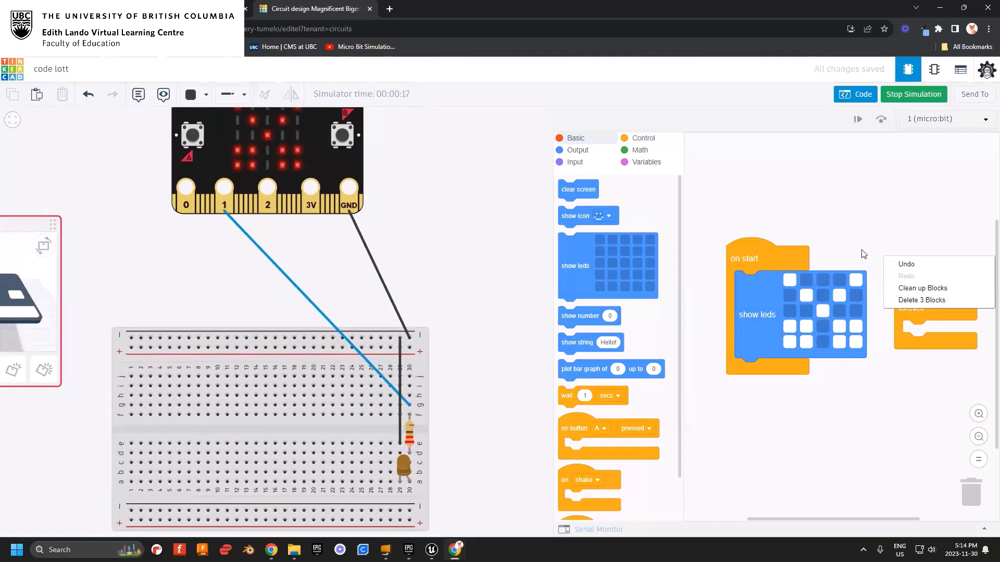
pyautogui.click(911, 311)
pyautogui.moveTo(912, 308); pyautogui.dragTo(915, 177)
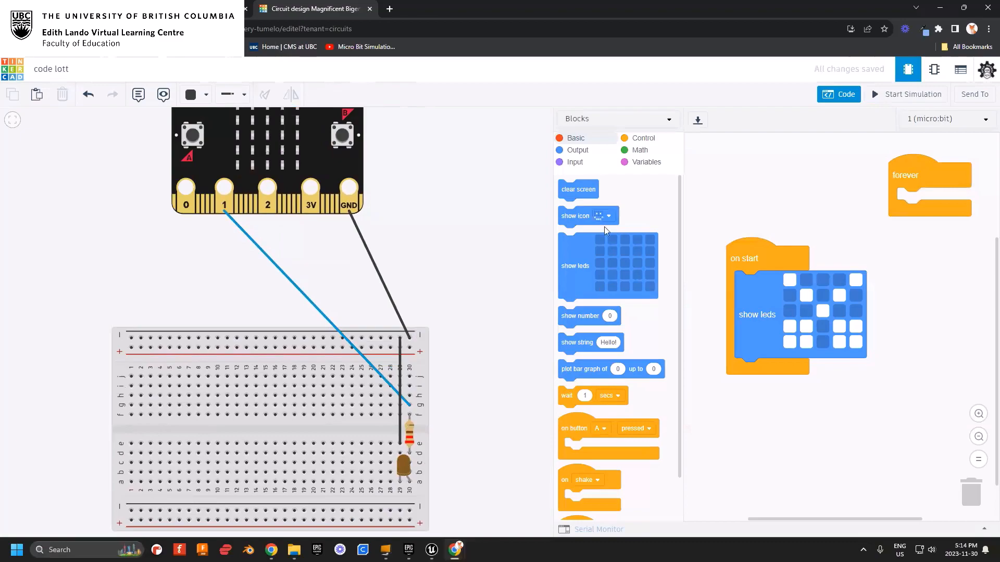
# - Add a digital write pin block inside forever, set it to P1 HIGH, and test the breadboard LED in a simulation
pyautogui.click(578, 151)
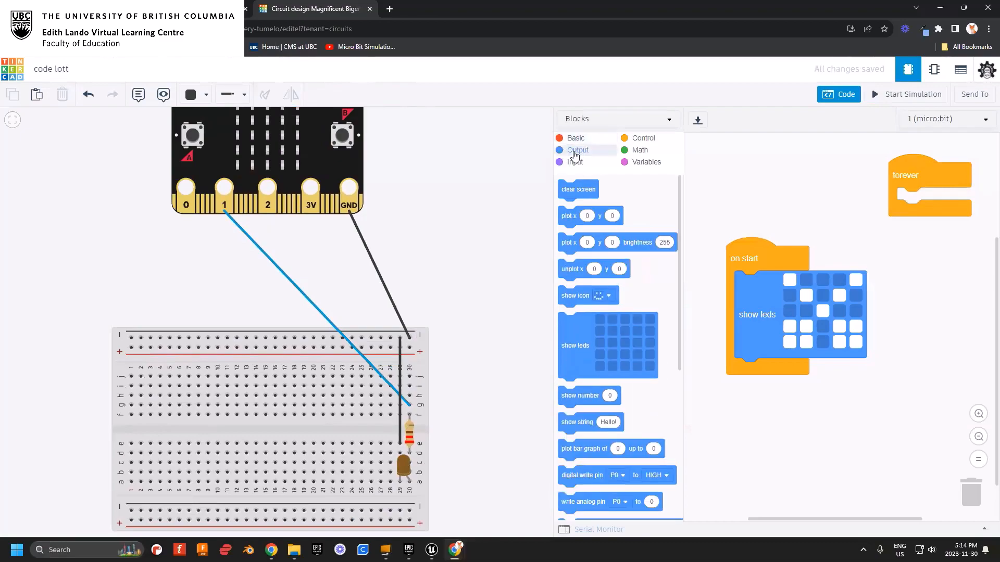
pyautogui.moveTo(680, 213); pyautogui.dragTo(677, 299)
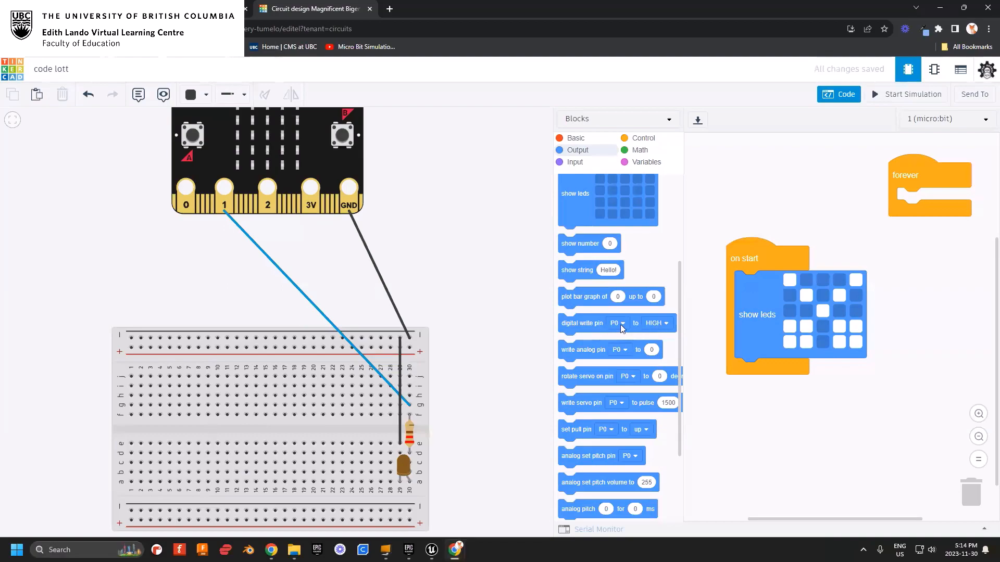
pyautogui.moveTo(590, 324); pyautogui.dragTo(929, 201)
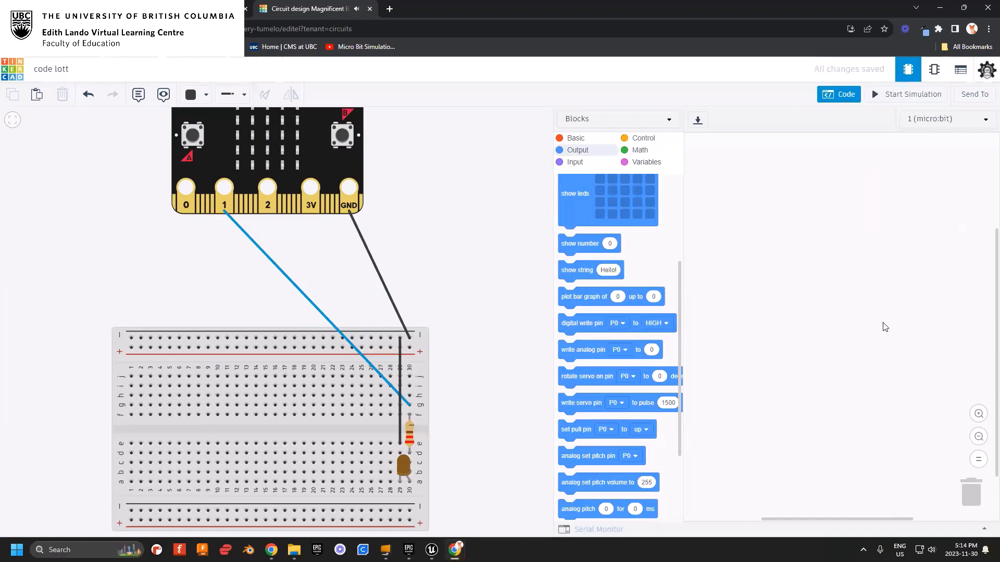
pyautogui.moveTo(555, 341); pyautogui.dragTo(481, 341)
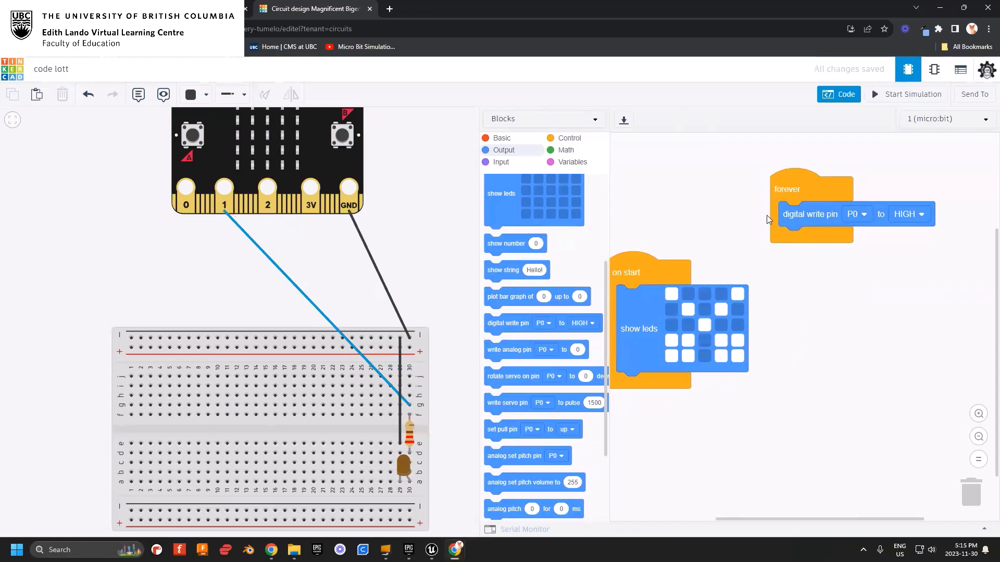
pyautogui.click(857, 214)
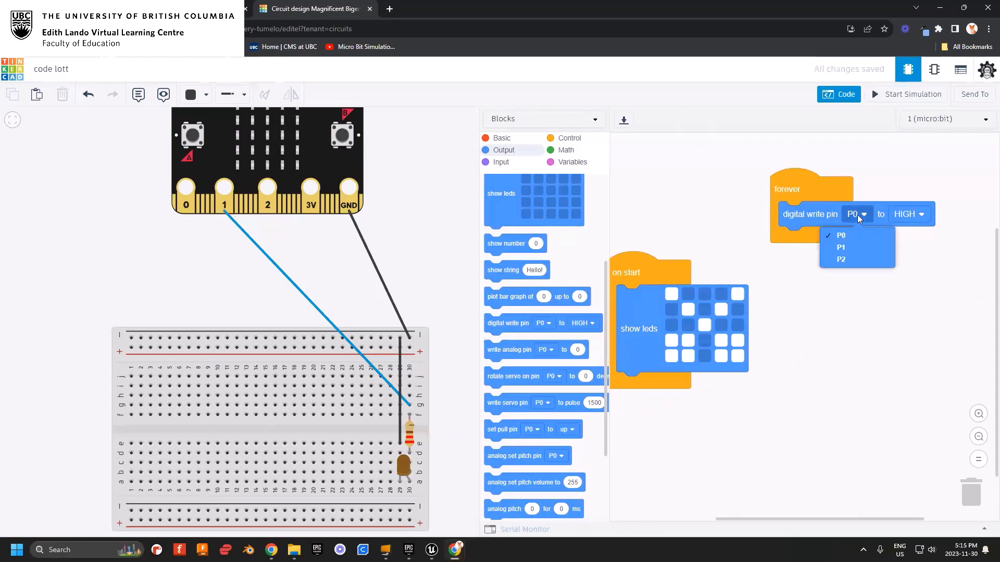
pyautogui.click(843, 252)
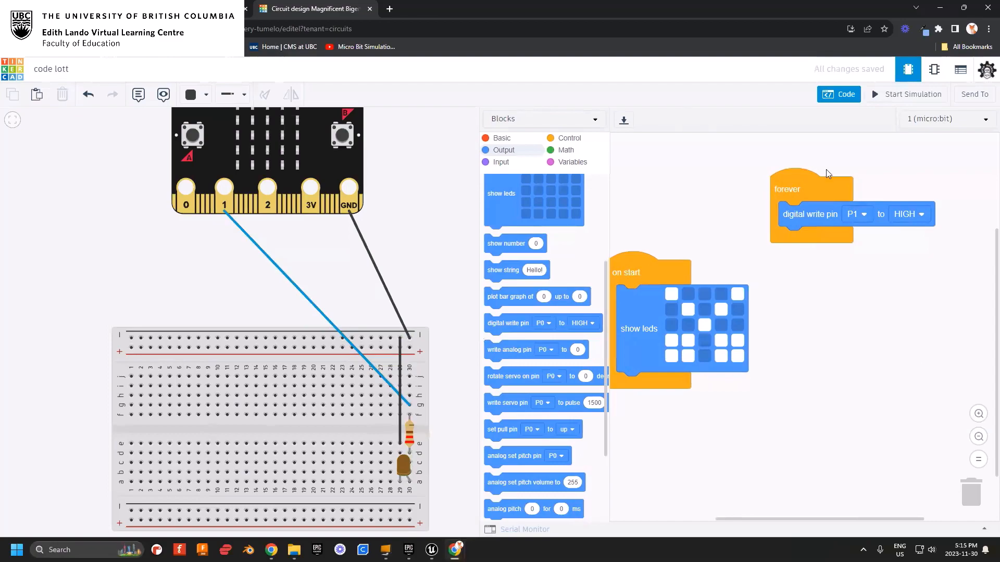
pyautogui.click(880, 95)
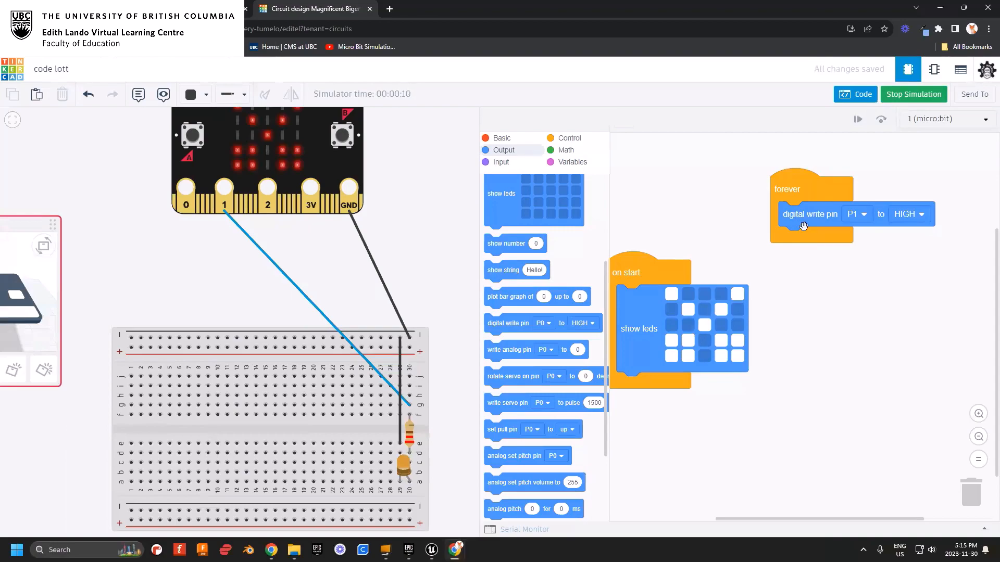
pyautogui.click(911, 93)
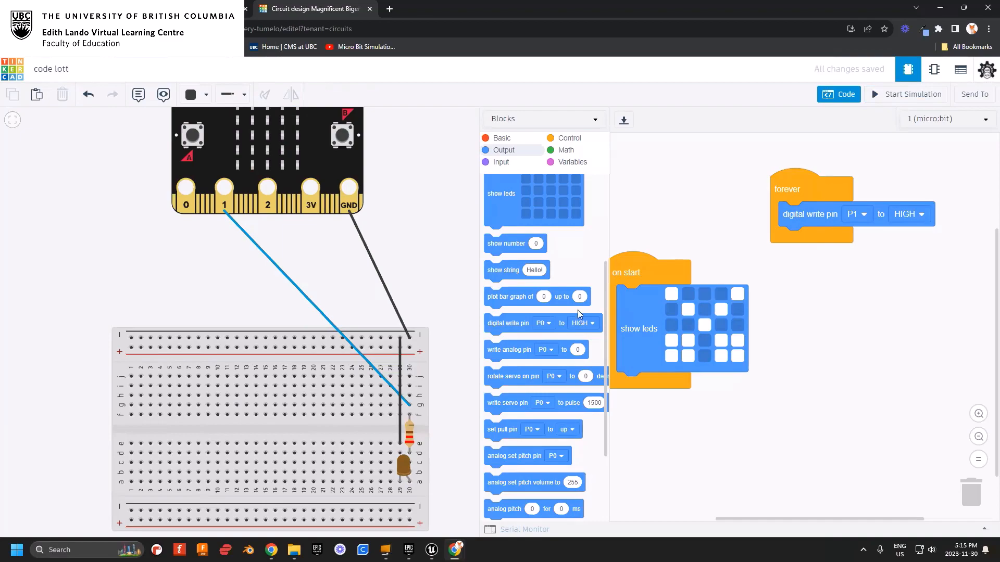
# - Add a wait block below the digital write pin block inside forever and set it to .5 secs
pyautogui.scroll(3, 567, 352)
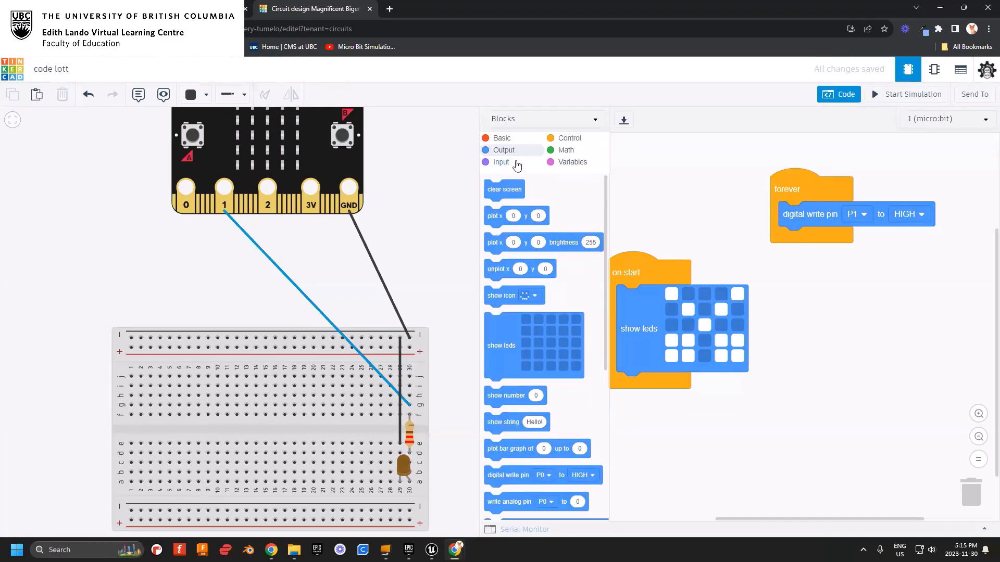
pyautogui.click(503, 139)
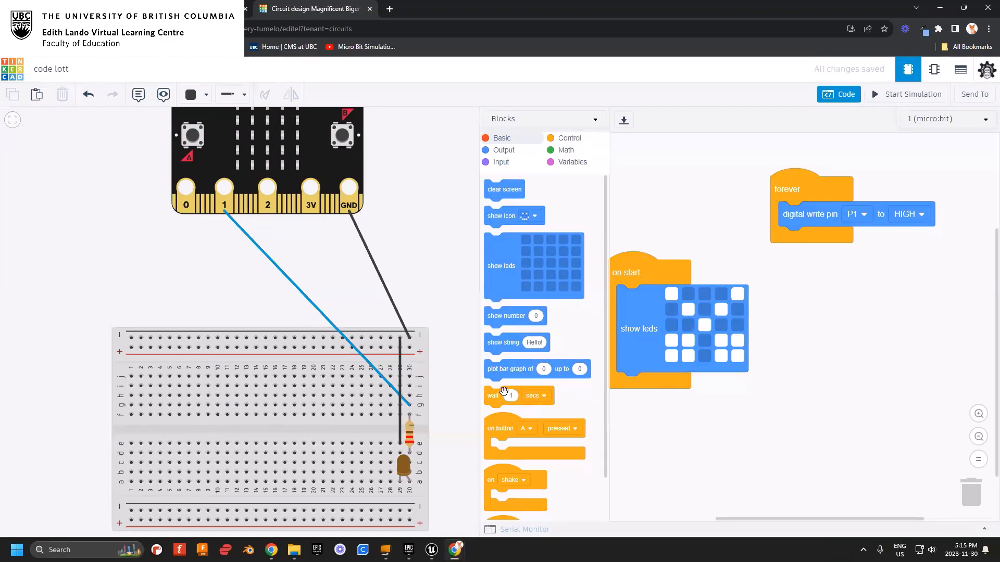
pyautogui.moveTo(492, 399); pyautogui.dragTo(793, 242)
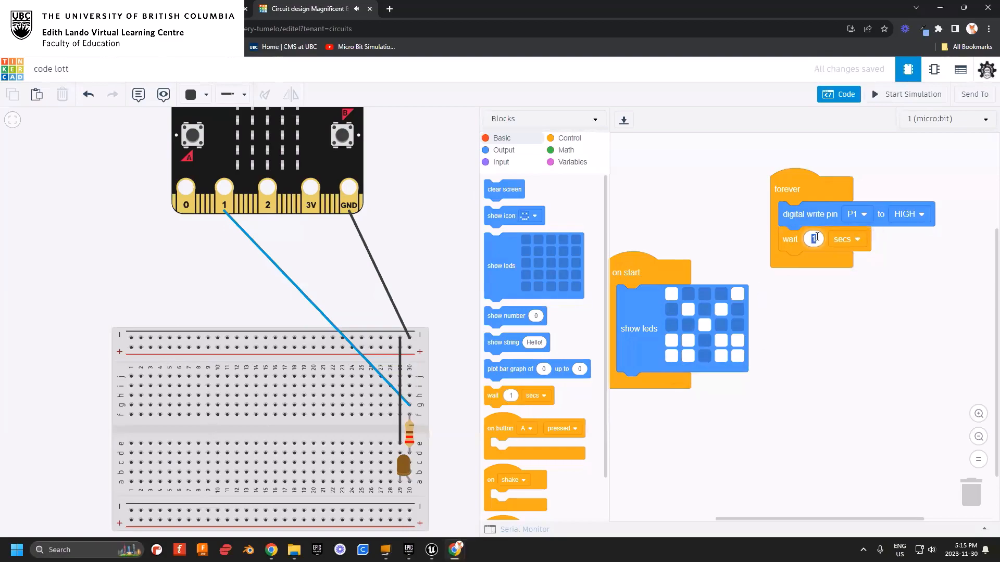
pyautogui.click(849, 239)
pyautogui.click(817, 240)
pyautogui.click(839, 295)
# - Duplicate the digital write pin and wait blocks below the originals inside forever, and set the copied P1 block to LOW
pyautogui.rightClick(834, 219)
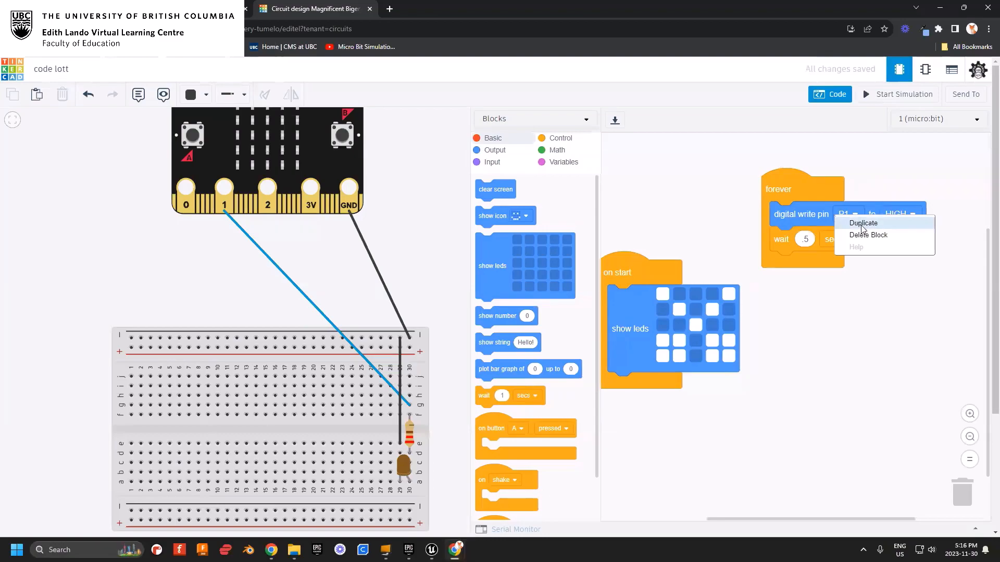
pyautogui.click(854, 224)
pyautogui.moveTo(853, 228); pyautogui.dragTo(785, 255)
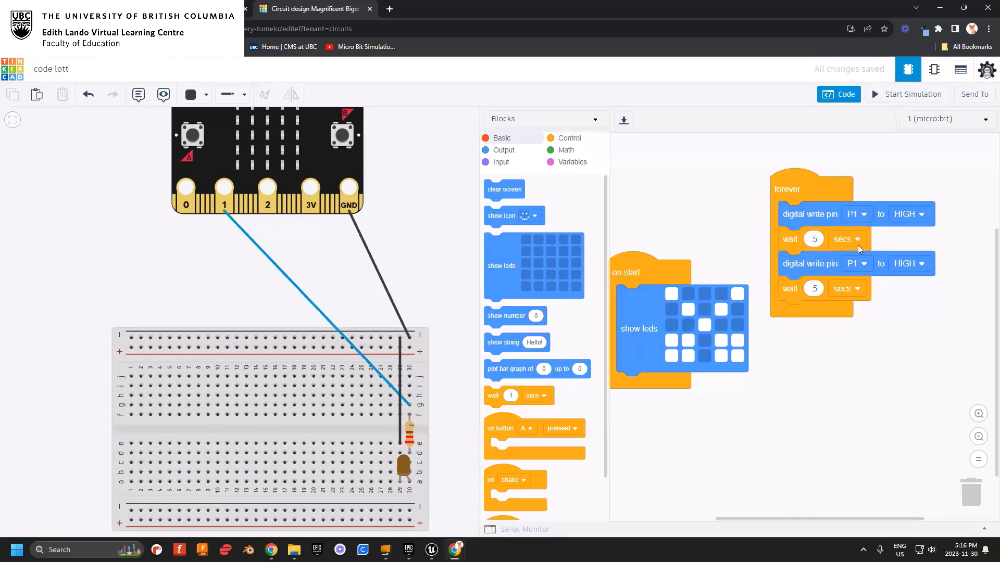
pyautogui.click(914, 263)
pyautogui.click(891, 304)
# - Move the on start block up beside forever, run the simulation, and examine the LED on the breadboard up close
pyautogui.moveTo(669, 274); pyautogui.dragTo(673, 197)
pyautogui.click(894, 98)
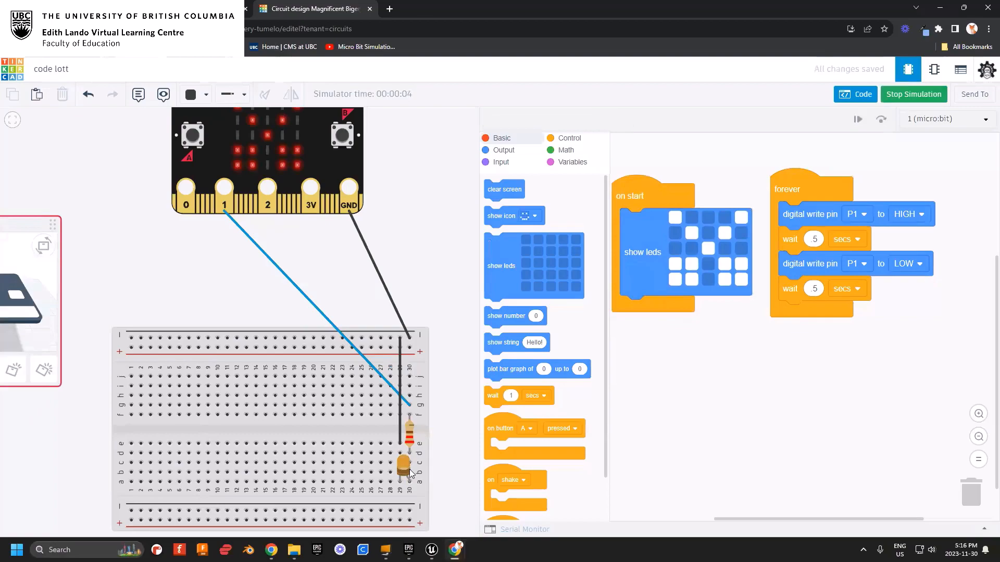
pyautogui.scroll(5, 410, 470)
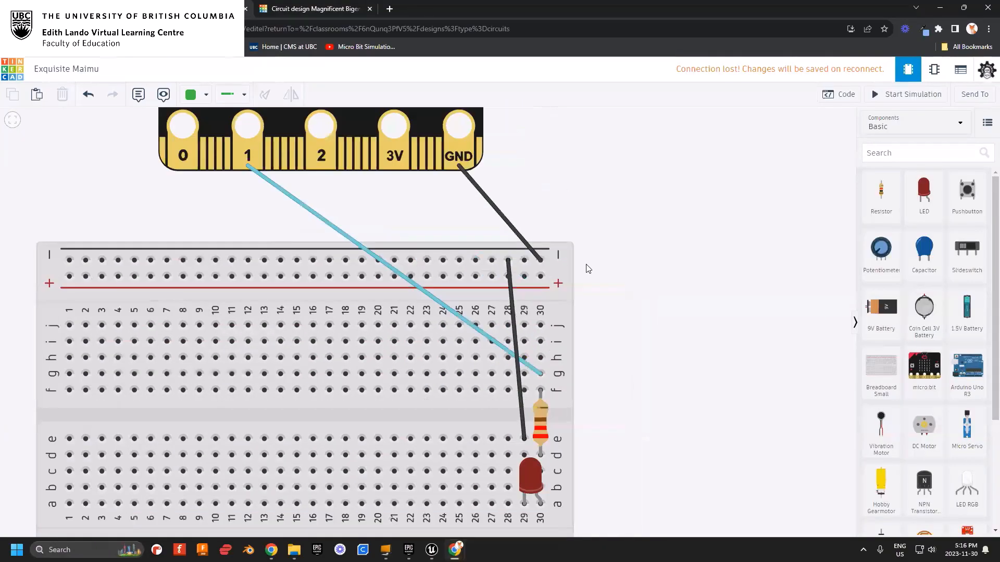
# - Switch to the Exquisite Maimu design and check its circuit and code workspace
pyautogui.click(839, 94)
pyautogui.rightClick(907, 250)
pyautogui.click(881, 209)
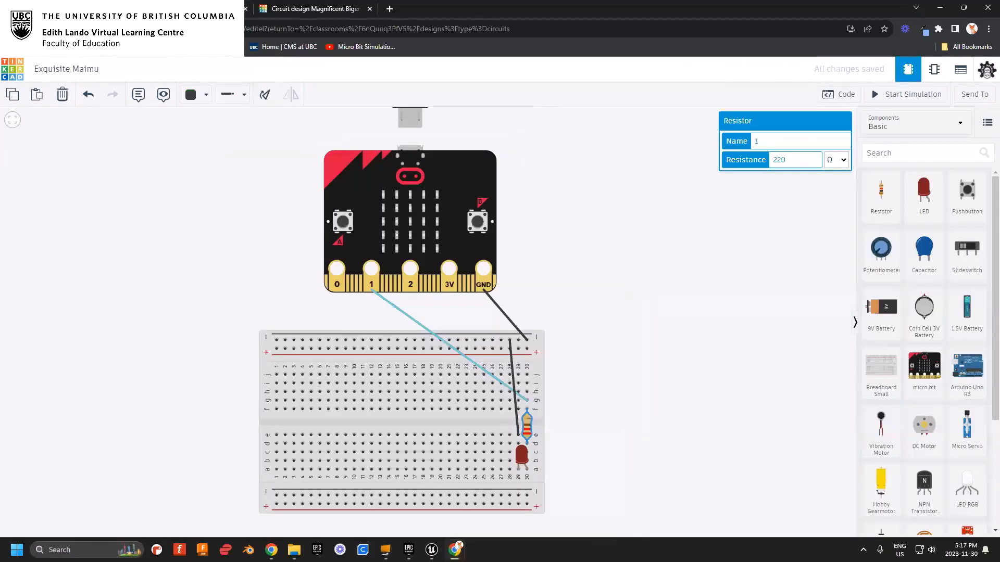
pyautogui.click(835, 95)
pyautogui.rightClick(929, 236)
pyautogui.click(912, 225)
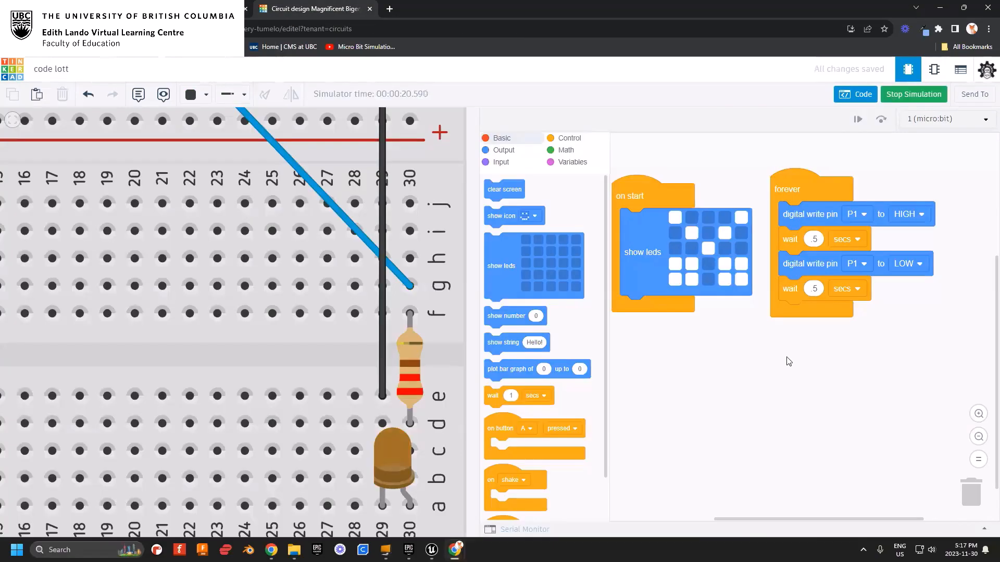
# - Undo the last move of the on start block, reposition it level with forever, and shift forever slightly away from it
pyautogui.rightClick(744, 368)
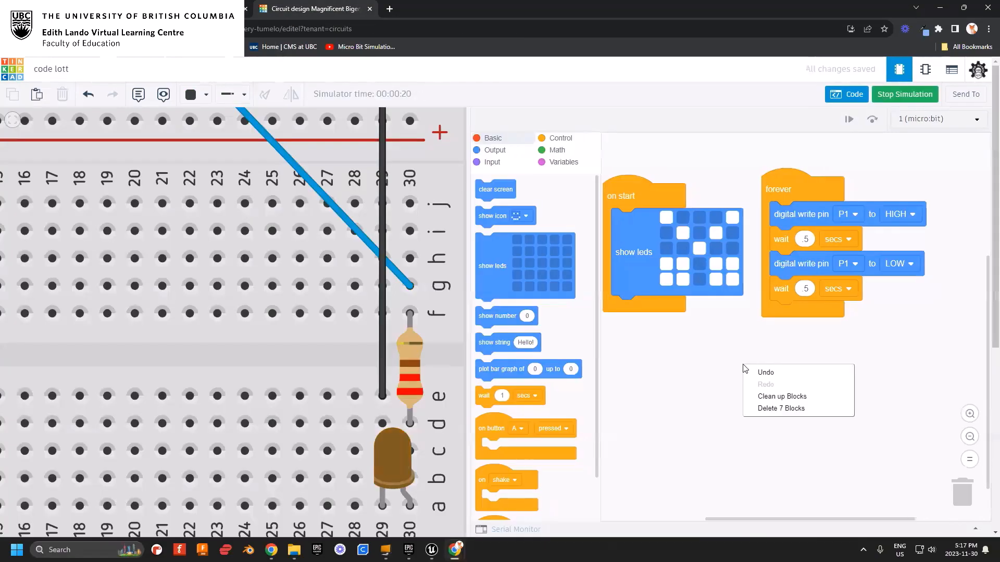
pyautogui.click(765, 373)
pyautogui.moveTo(653, 267); pyautogui.dragTo(658, 181)
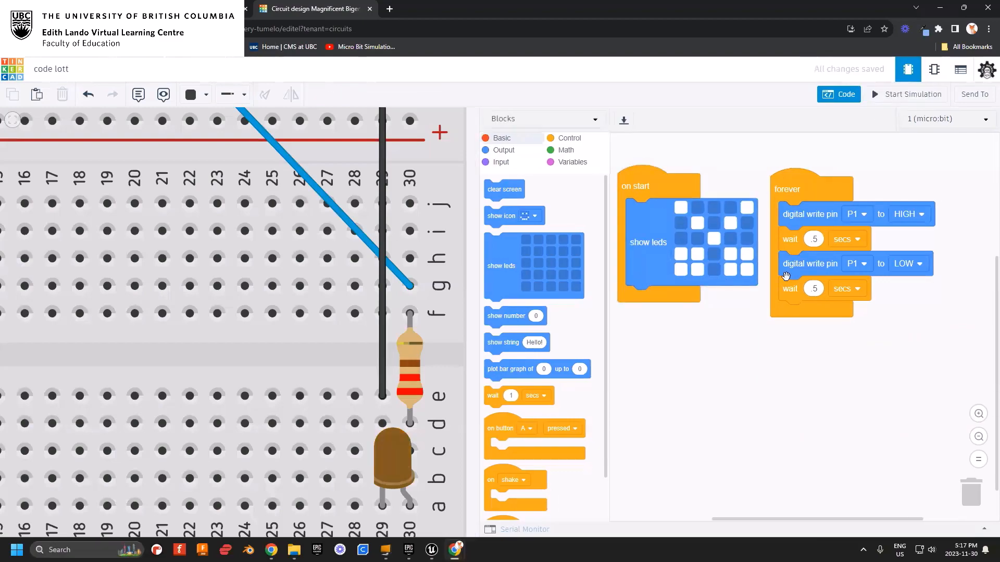
pyautogui.click(979, 414)
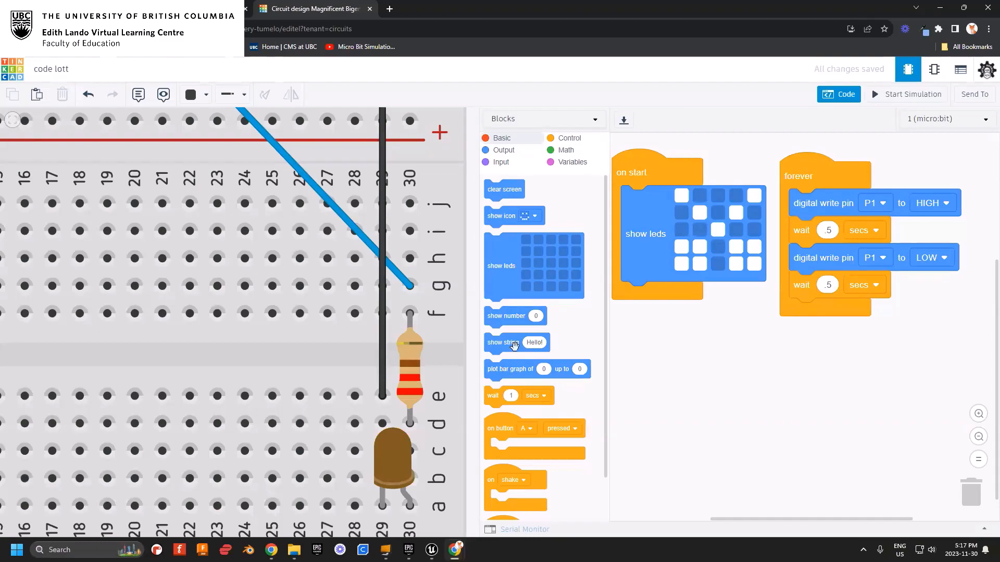
pyautogui.scroll(-2, 318, 308)
pyautogui.scroll(-4, 318, 308)
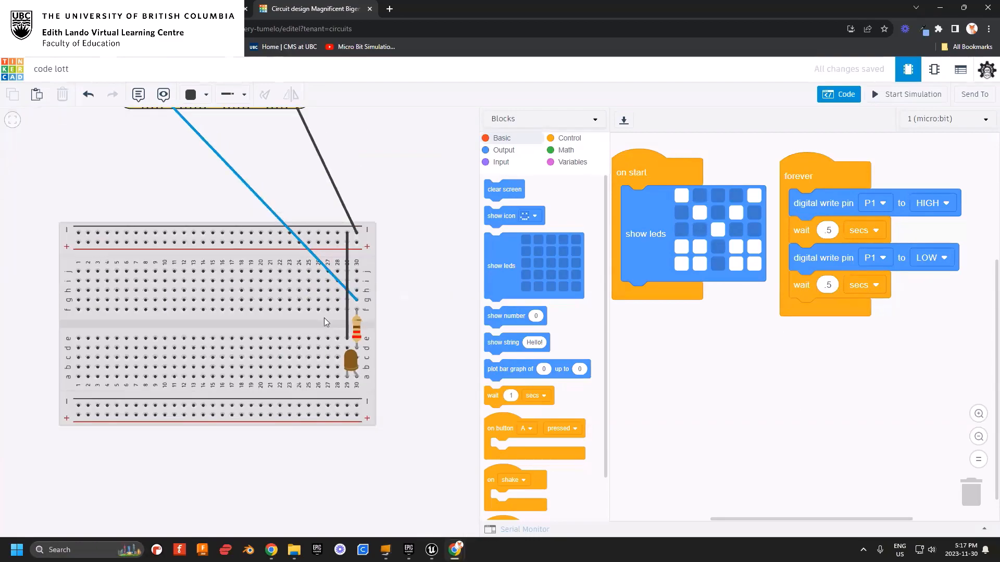
pyautogui.moveTo(825, 178)
pyautogui.mouseDown()
pyautogui.moveTo(847, 175)
pyautogui.moveTo(838, 175)
pyautogui.mouseUp()
# - Connect micro:bit pin 2 to breadboard hole g16 with a wire and color the wire orange
pyautogui.moveTo(394, 192); pyautogui.dragTo(434, 228, button='middle')
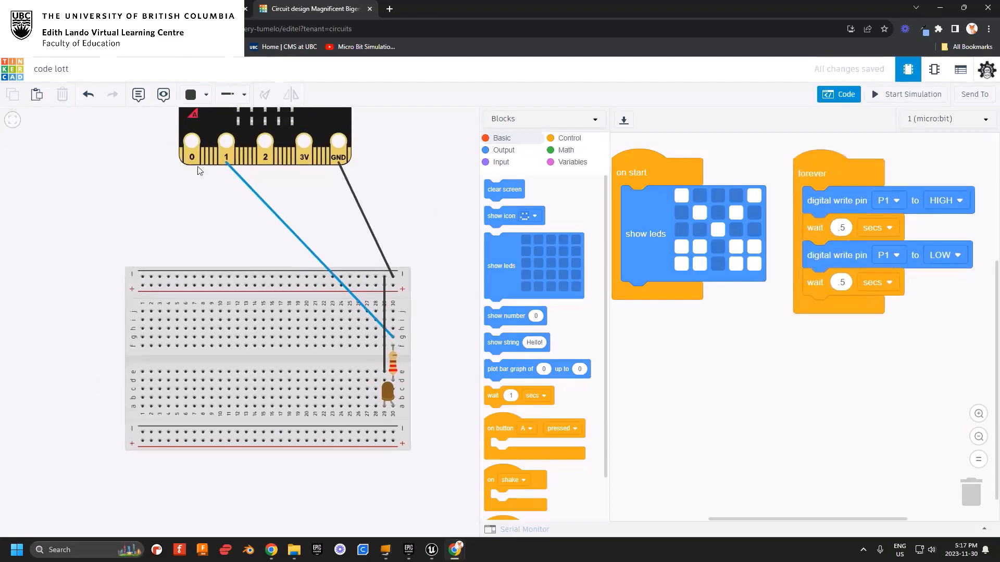
pyautogui.click(226, 162)
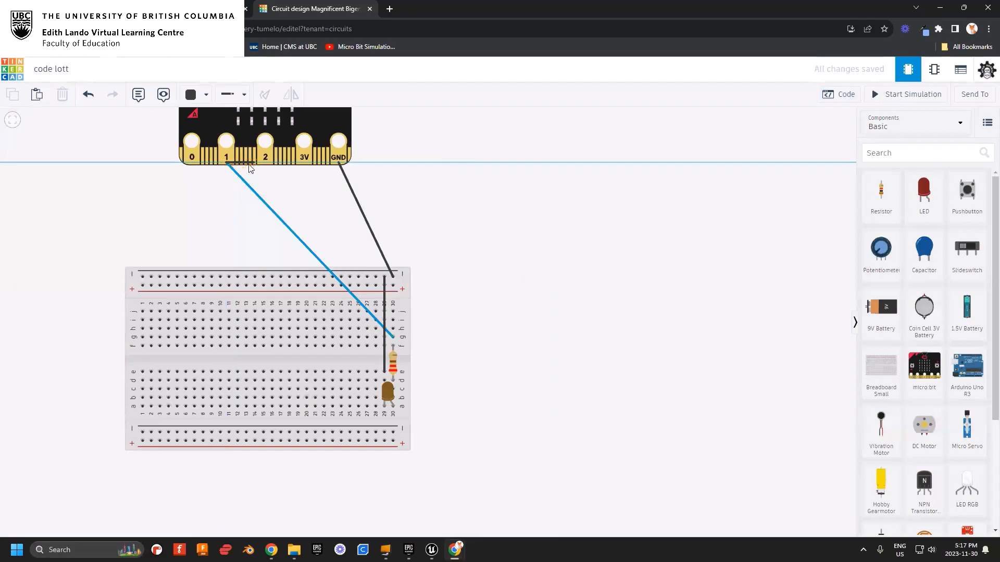
pyautogui.press('Escape')
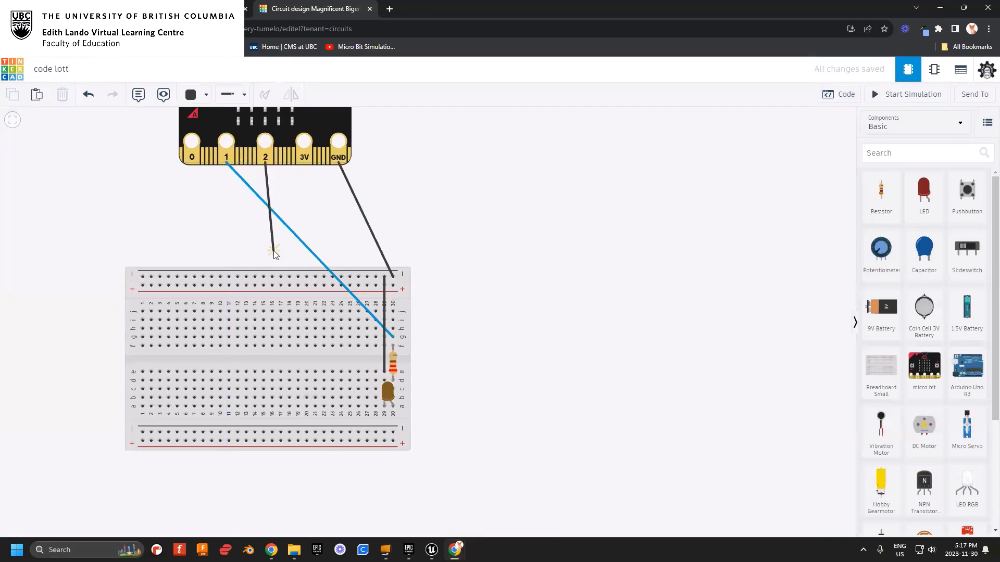
pyautogui.click(272, 337)
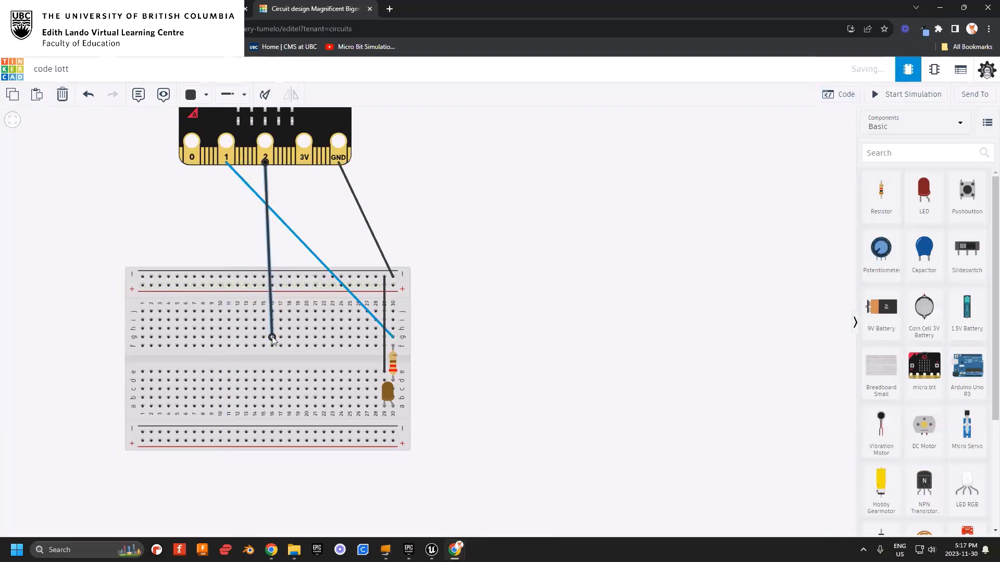
pyautogui.click(196, 95)
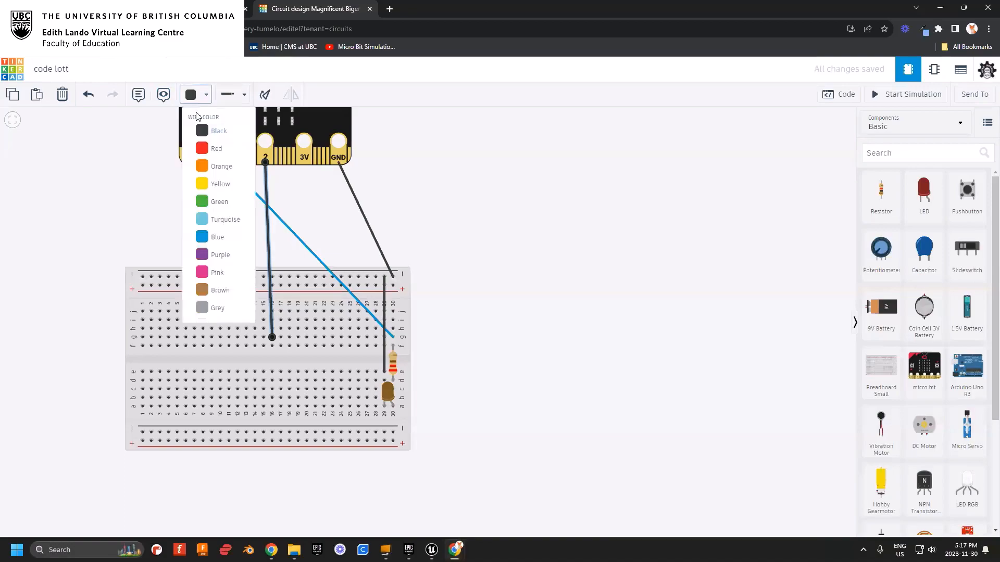
pyautogui.click(220, 163)
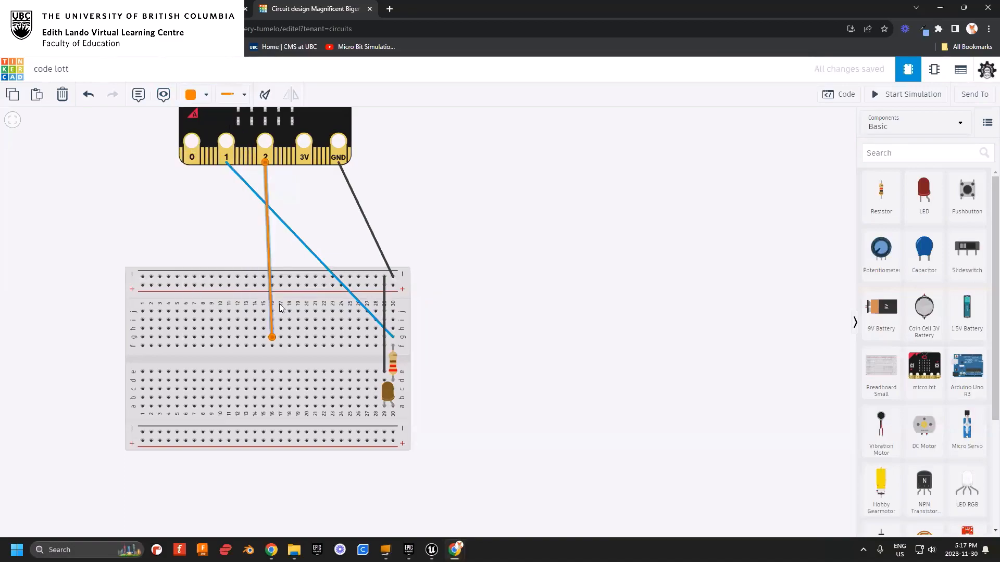
# - Place a second resistor from f16 to d16 and a red LED below it with its legs in a15 and a16
pyautogui.click(393, 366)
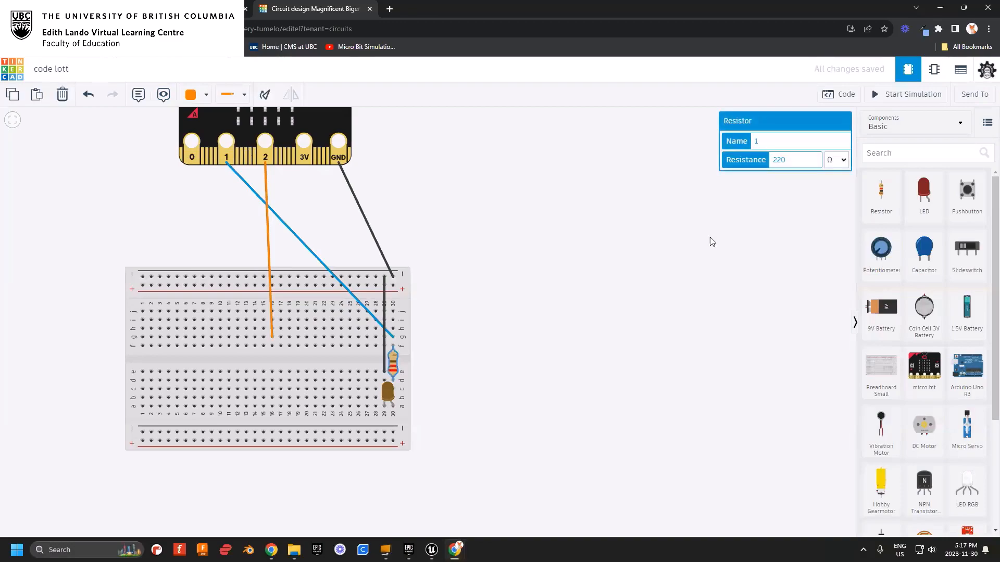
pyautogui.moveTo(881, 193); pyautogui.dragTo(273, 365)
pyautogui.scroll(3, 282, 367)
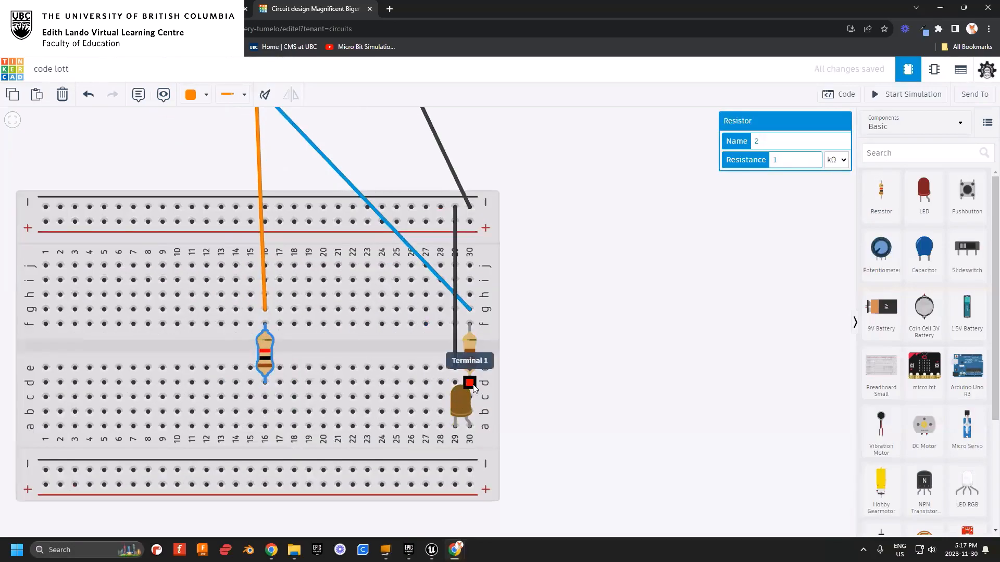
pyautogui.moveTo(924, 193); pyautogui.dragTo(263, 428)
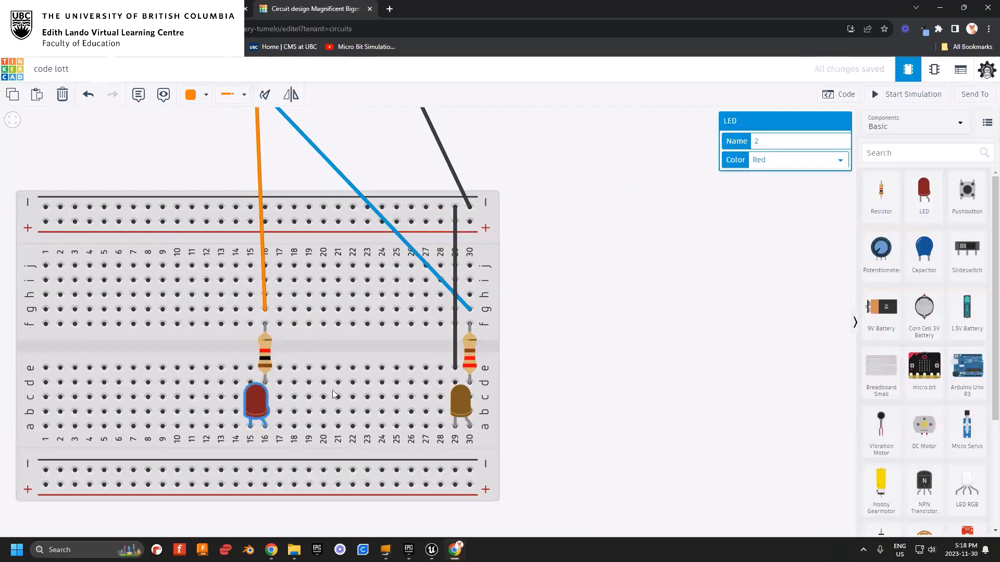
# - Set the resistance of the new resistor in column 16 to 220 Ω
pyautogui.click(265, 358)
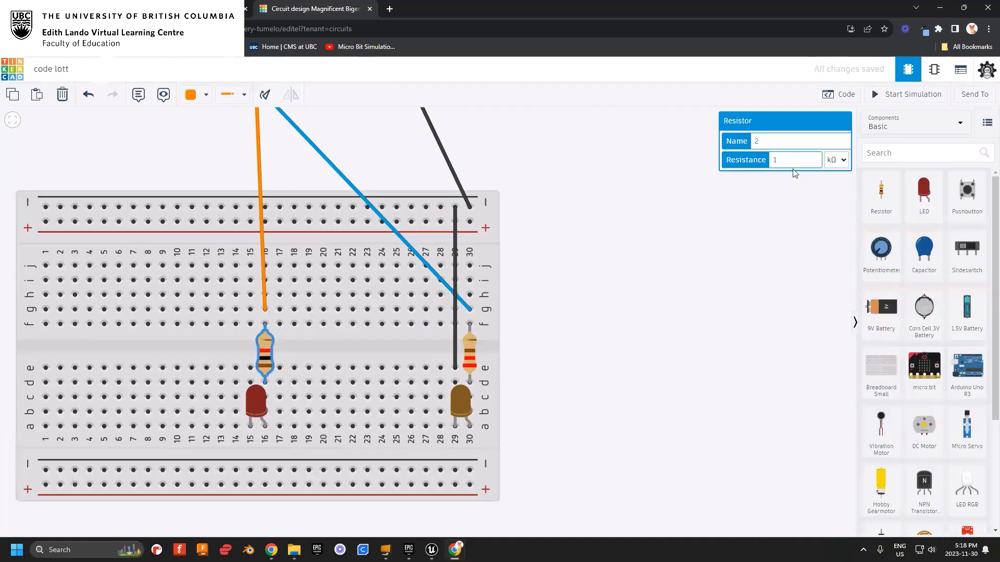
pyautogui.click(832, 165)
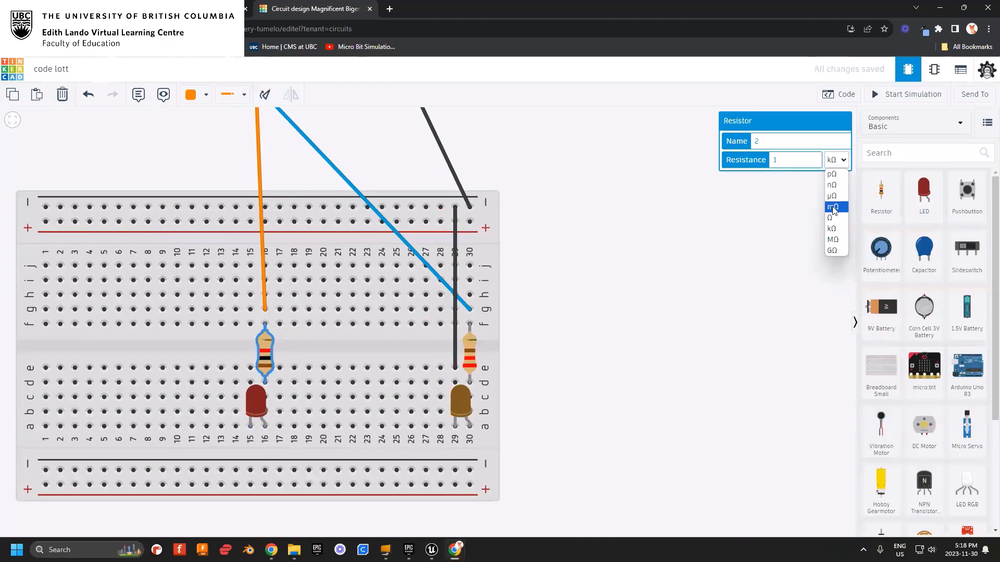
pyautogui.click(834, 221)
pyautogui.write('220')
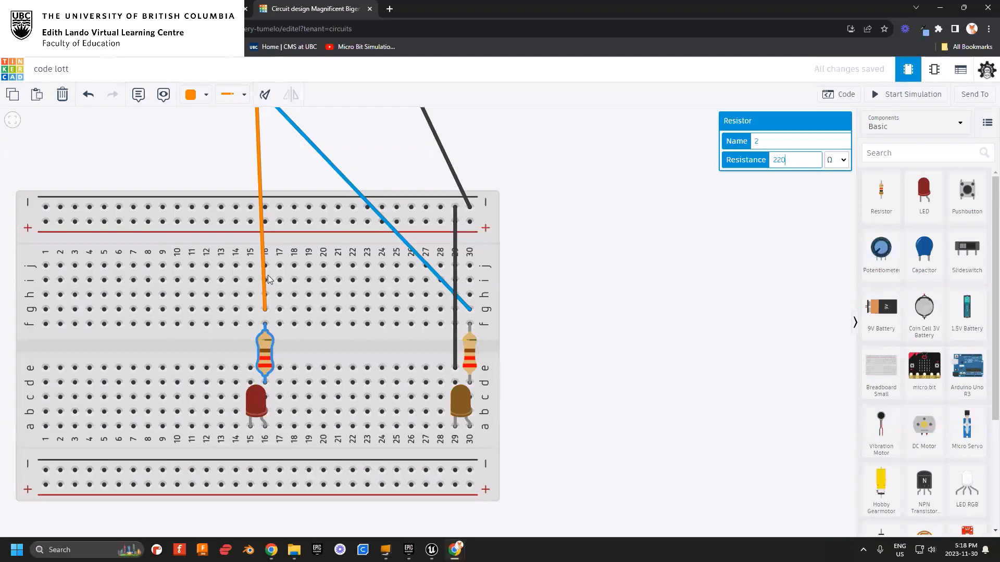
# - Wire the breadboard's upper negative rail above column 15 to hole e15, next to the red LED
pyautogui.click(252, 208)
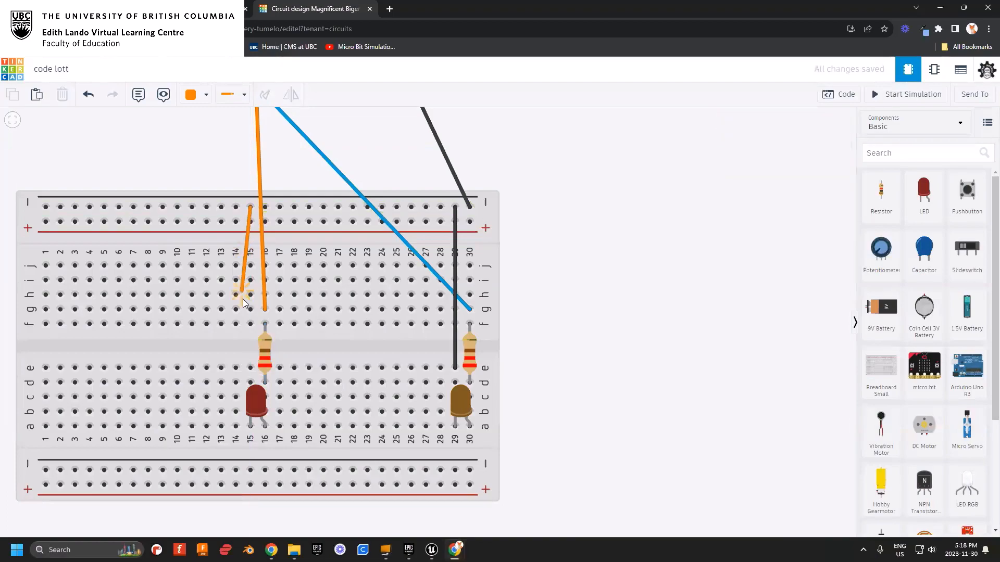
pyautogui.click(251, 369)
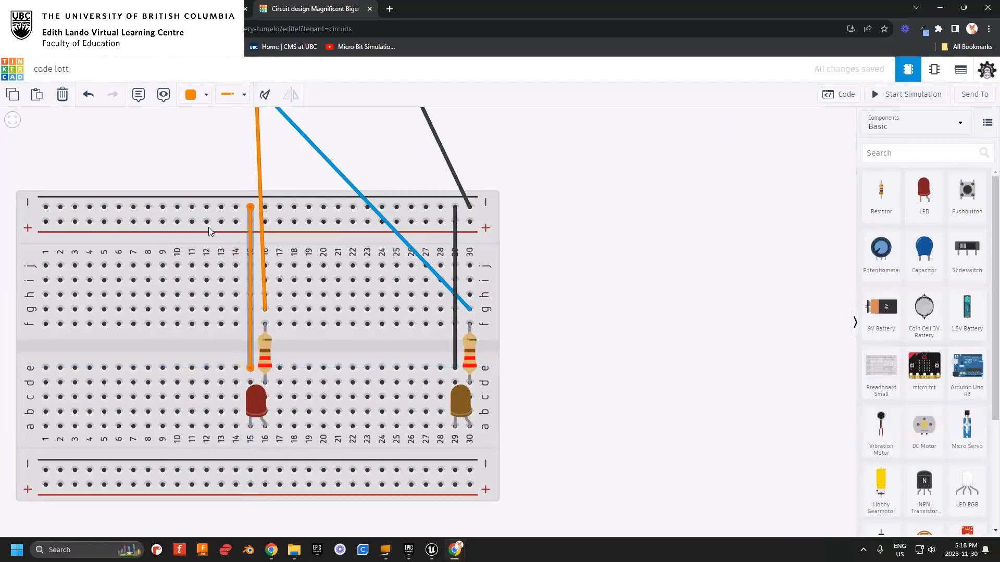
# - Color the wire running from the upper negative rail to hole e15 black
pyautogui.click(192, 97)
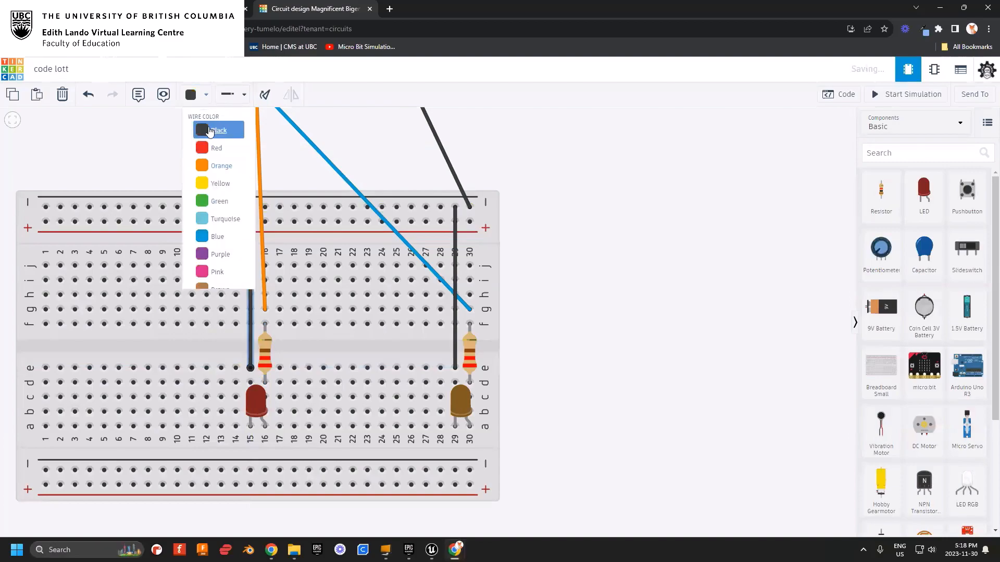
pyautogui.click(206, 128)
# - Connect micro:bit pin 0 to breadboard hole g7 with a wire and color the wire purple
pyautogui.scroll(1, 590, 285)
pyautogui.moveTo(594, 286); pyautogui.dragTo(774, 305)
pyautogui.scroll(-3, 731, 300)
pyautogui.moveTo(717, 295); pyautogui.dragTo(706, 274)
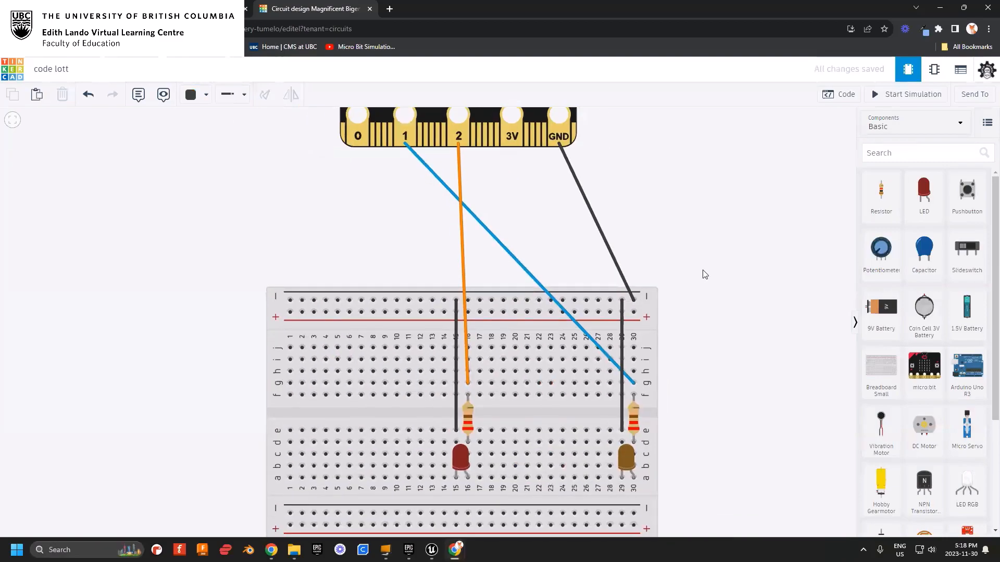
pyautogui.click(359, 142)
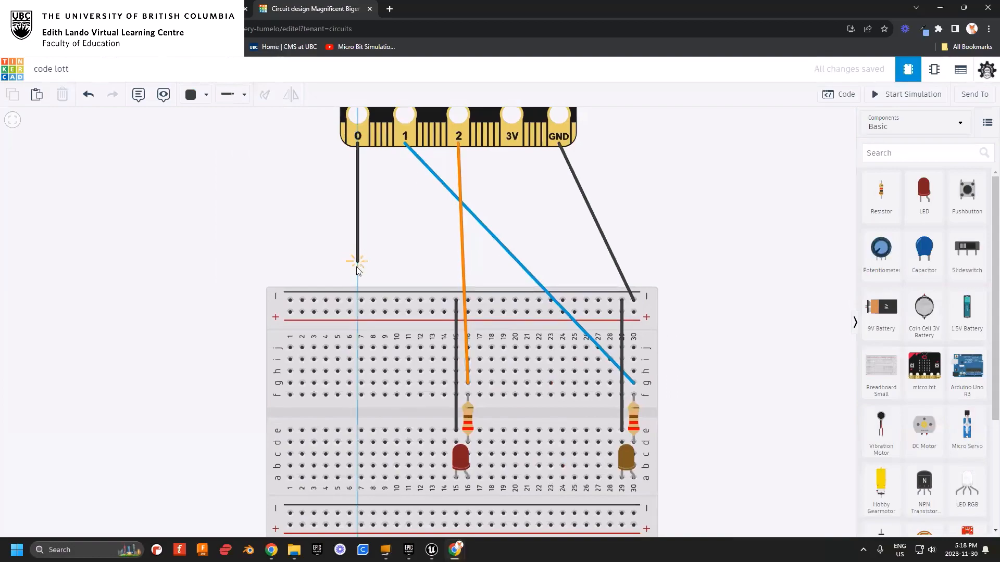
pyautogui.click(360, 383)
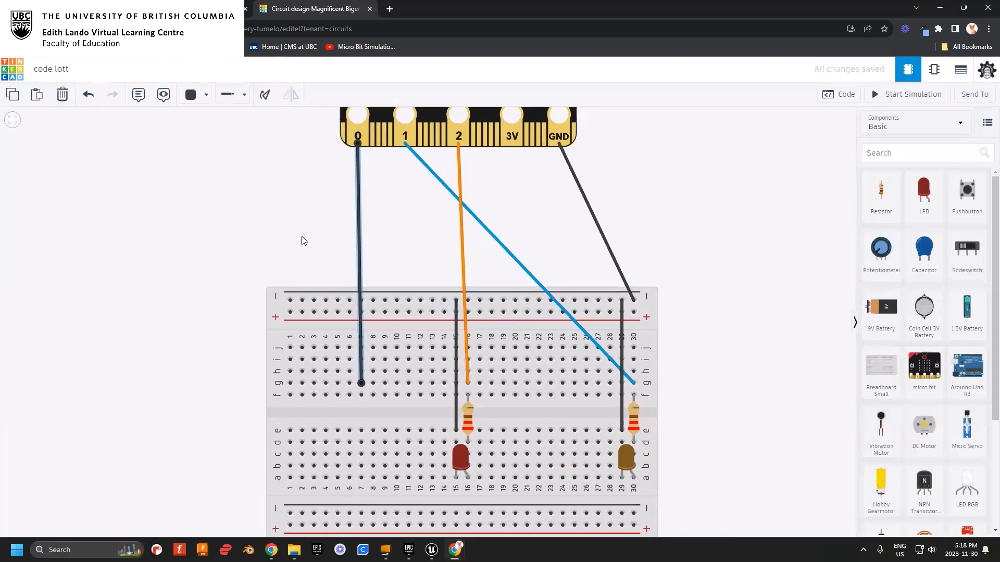
pyautogui.click(192, 96)
pyautogui.click(220, 254)
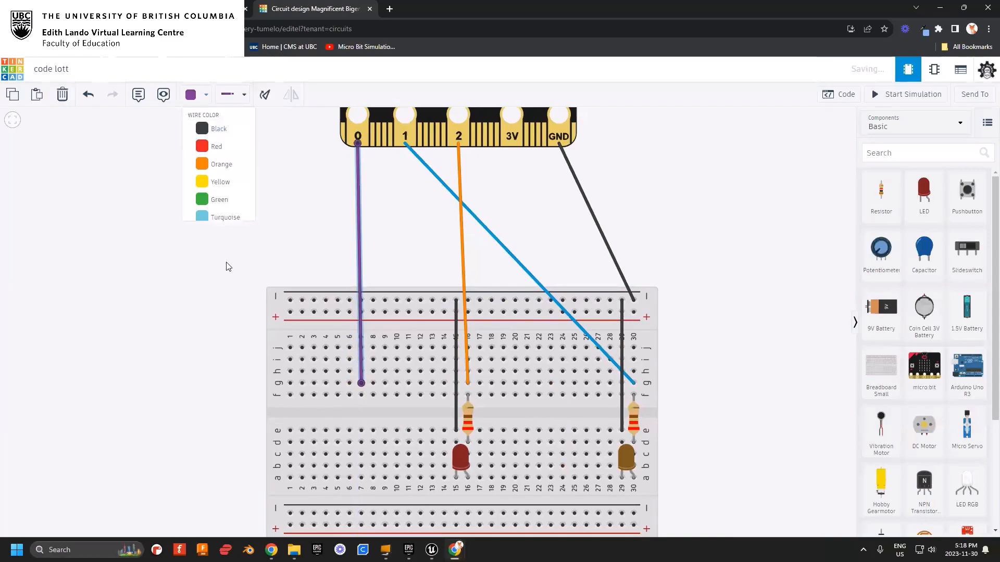
# - Place a third LED with its legs in a6 and a7 and set its color to green
pyautogui.moveTo(923, 193); pyautogui.dragTo(352, 483)
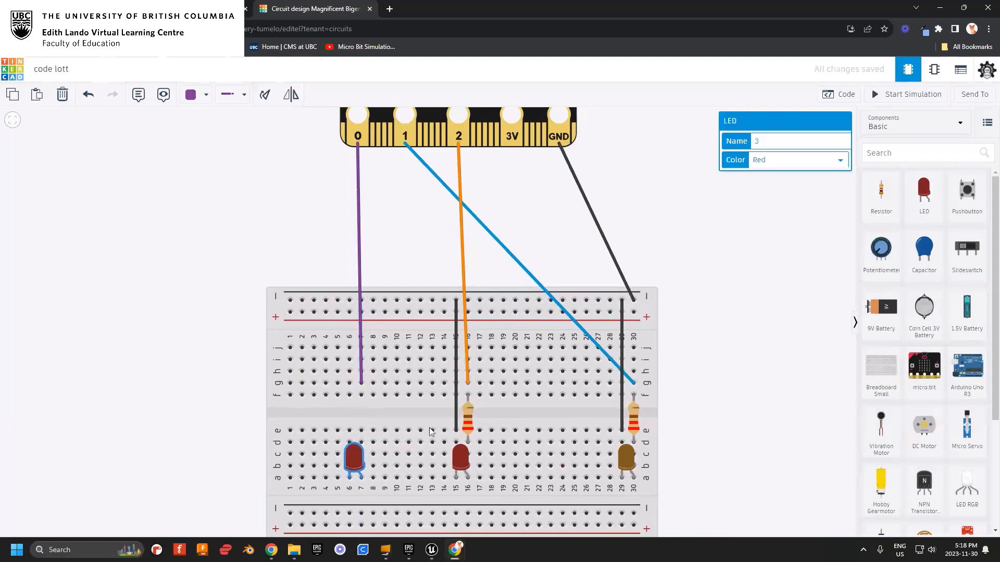
pyautogui.click(797, 160)
pyautogui.click(783, 185)
pyautogui.click(797, 160)
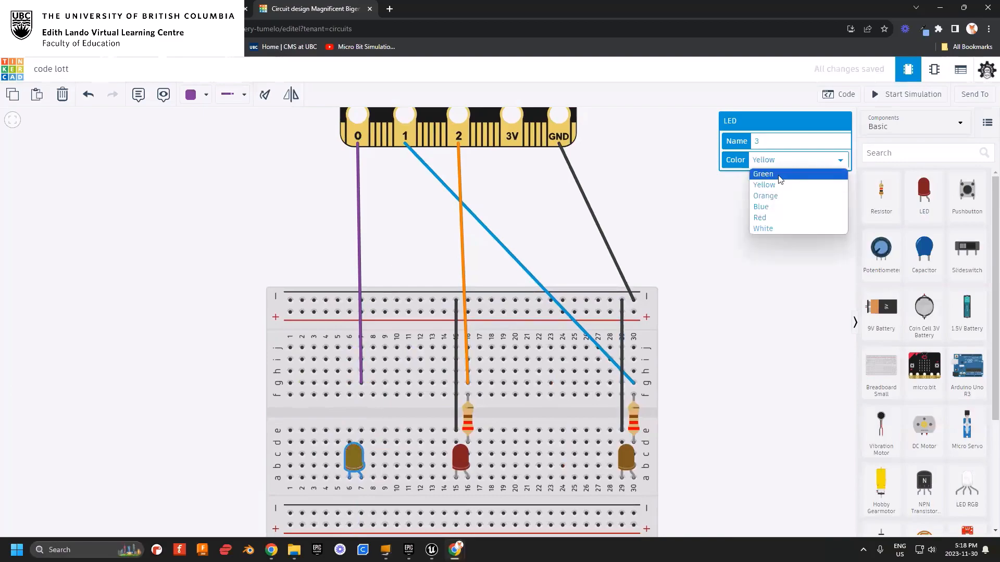
pyautogui.click(781, 229)
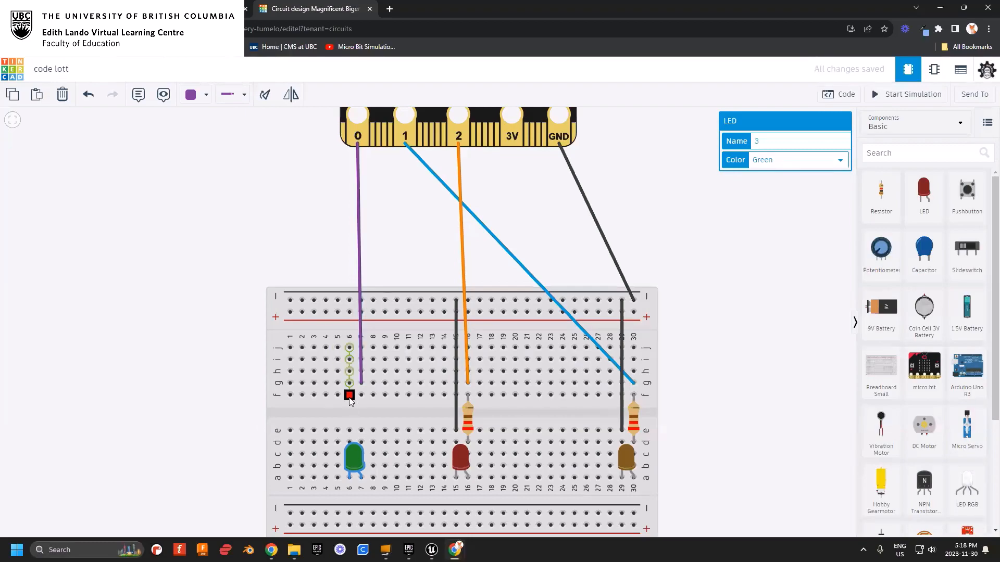
# - Wire hole e6 to the upper negative rail above column 6 and color the wire black
pyautogui.click(349, 431)
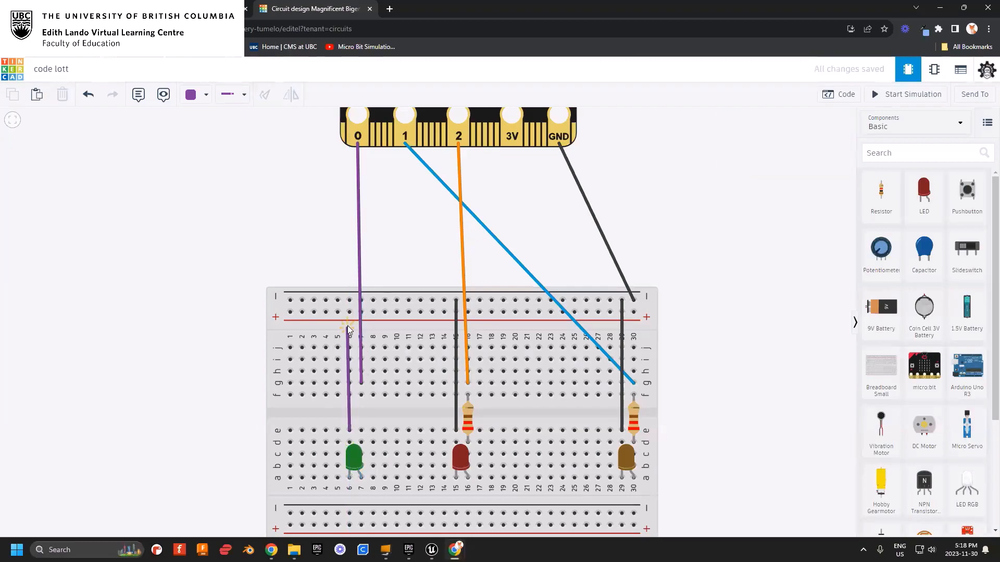
pyautogui.click(350, 301)
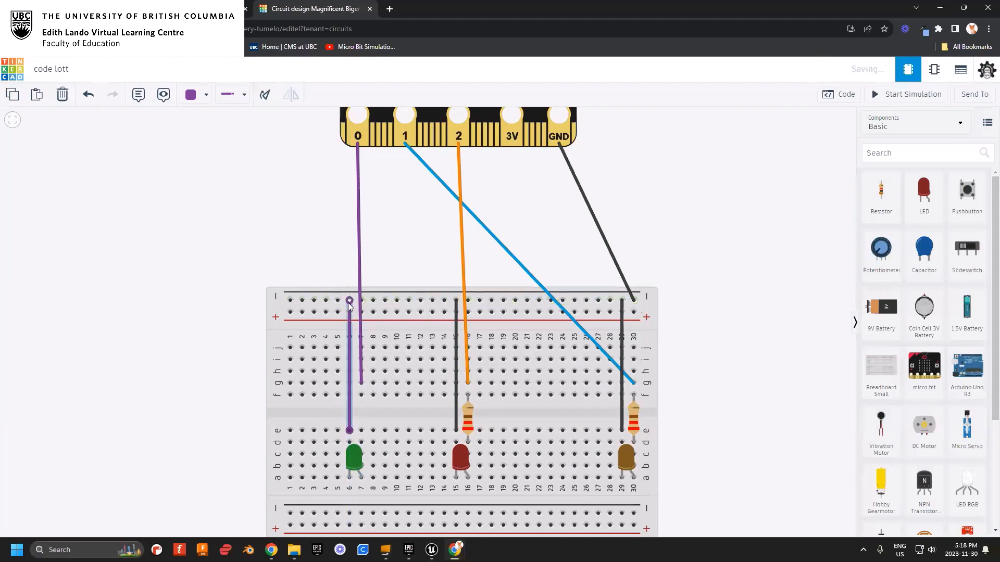
pyautogui.click(190, 97)
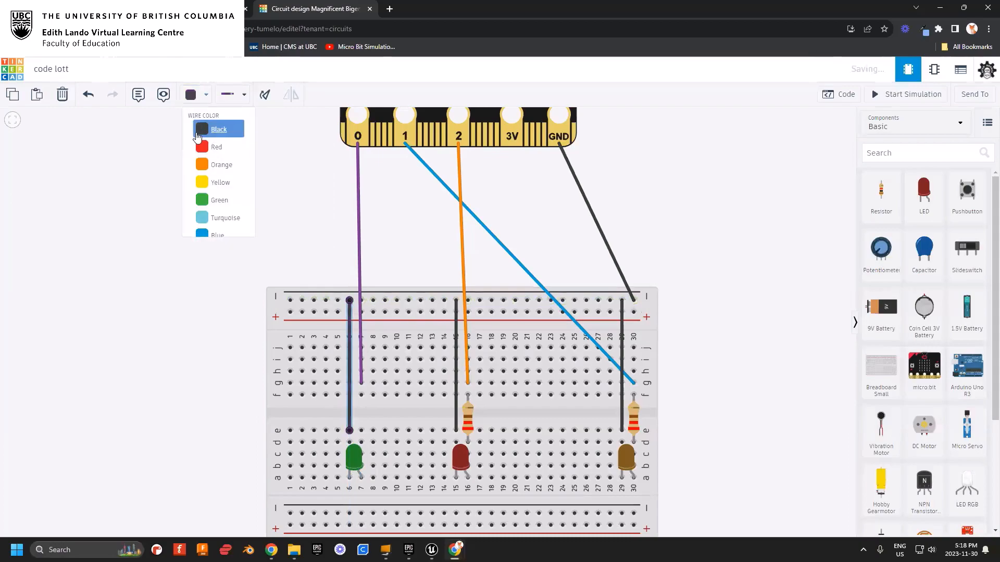
pyautogui.click(217, 130)
# - Place a third resistor from f7 to d7 above the green LED and set its resistance to 220 Ω
pyautogui.moveTo(873, 208); pyautogui.dragTo(364, 415)
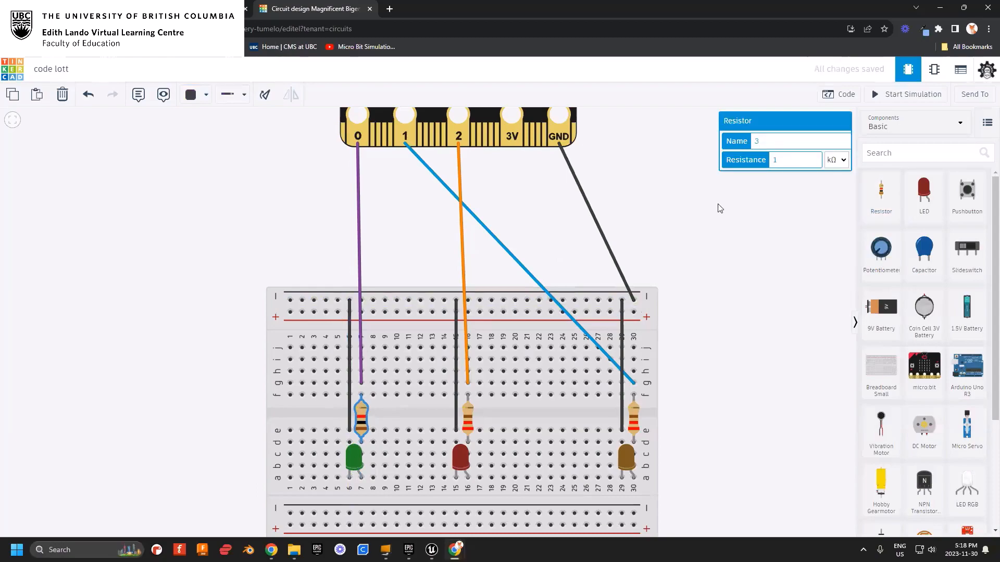
pyautogui.click(840, 165)
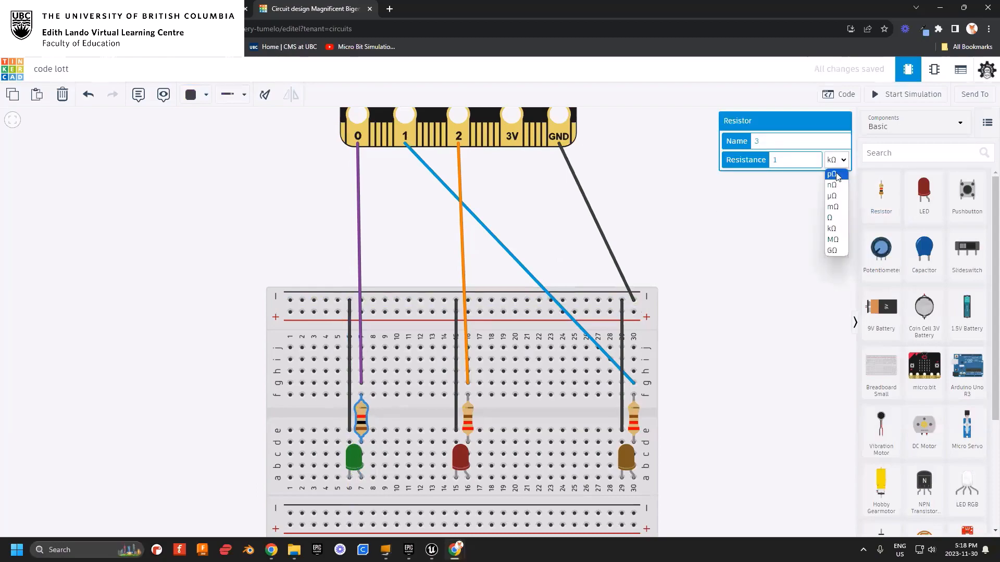
pyautogui.click(833, 218)
pyautogui.click(763, 160)
pyautogui.write('220')
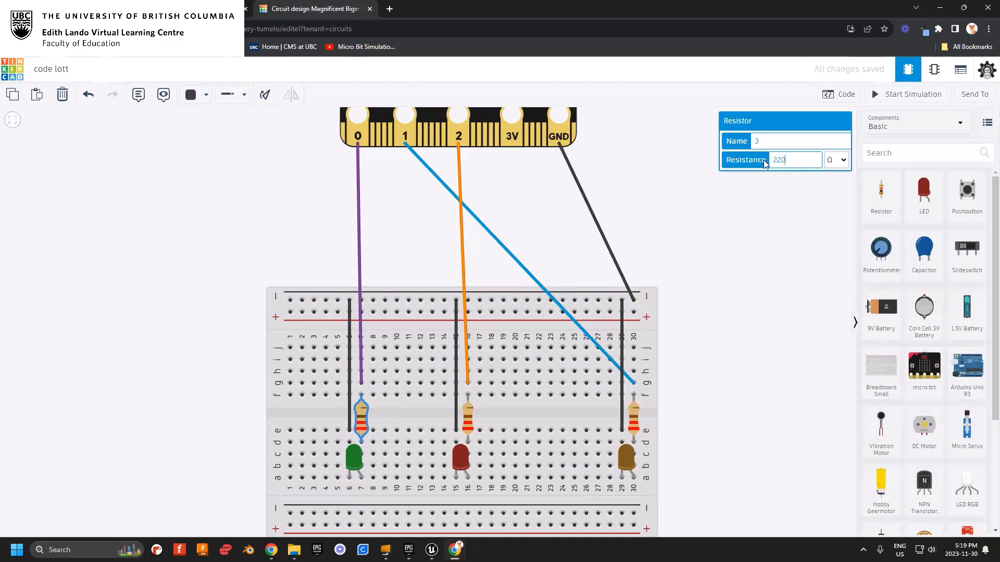
pyautogui.click(653, 253)
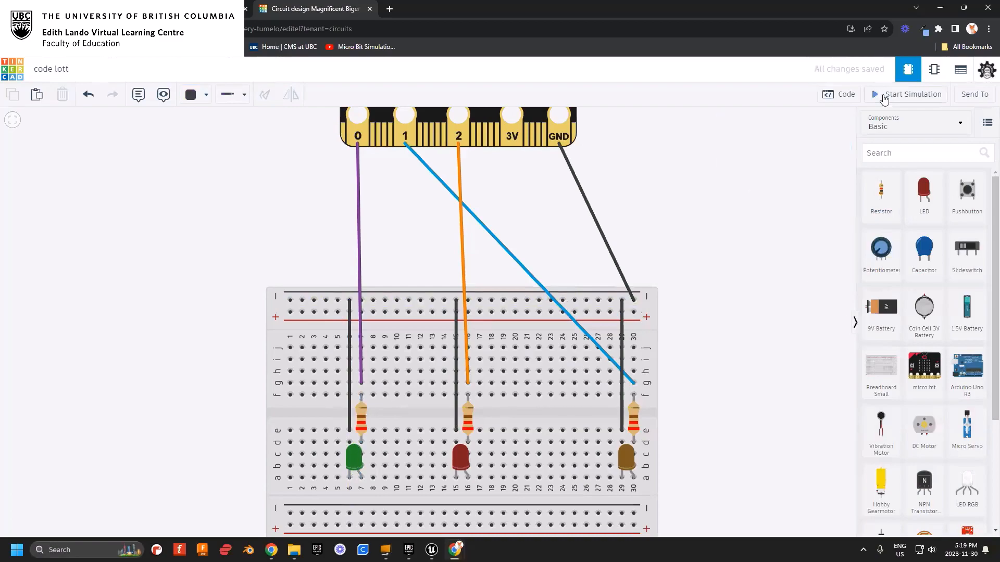
# - Duplicate the P1 forever loop in the code, place the copy below it, and set both of its digital write pins to P0
pyautogui.click(842, 95)
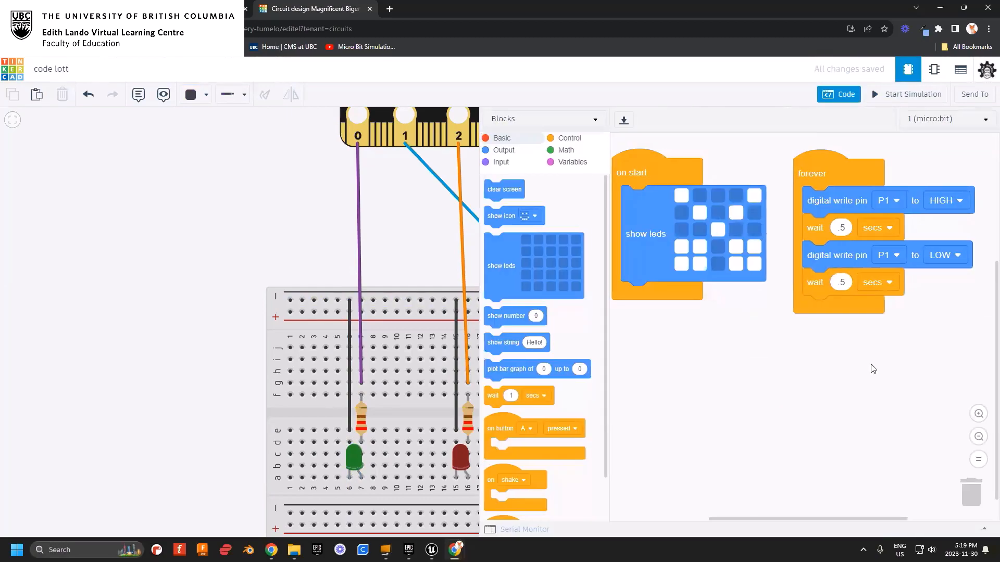
pyautogui.rightClick(872, 370)
pyautogui.moveTo(850, 358); pyautogui.dragTo(756, 363)
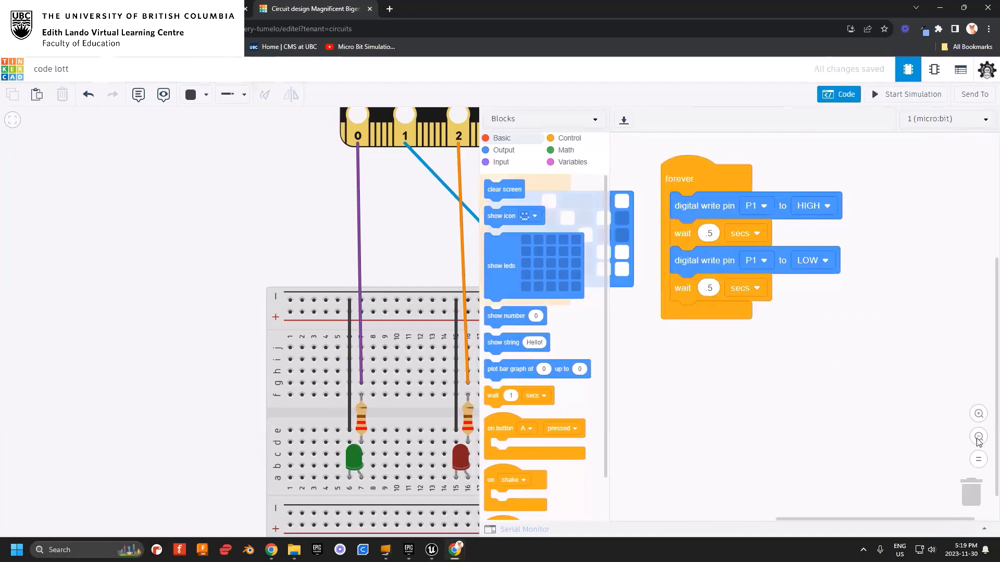
pyautogui.click(979, 437)
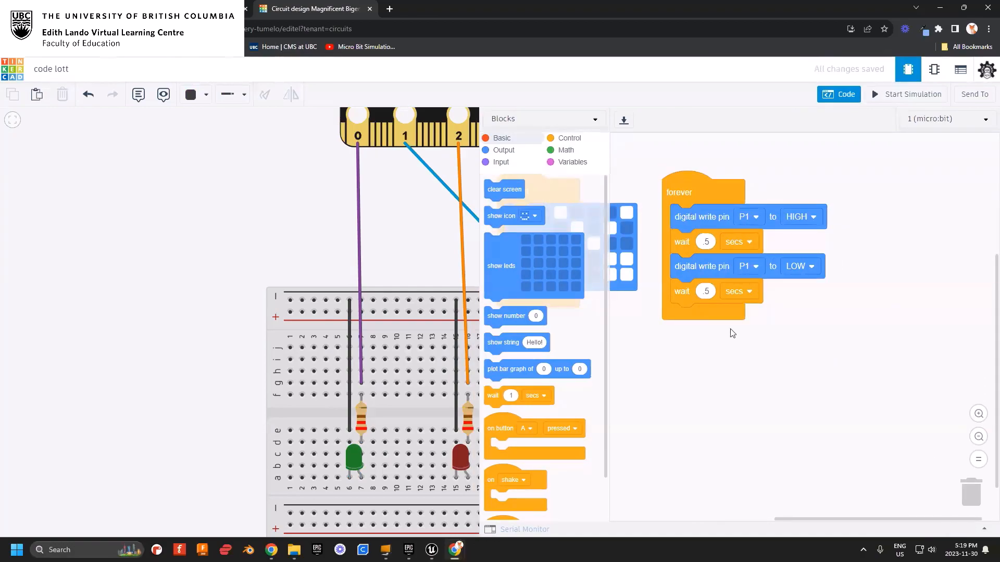
pyautogui.rightClick(686, 189)
pyautogui.click(707, 198)
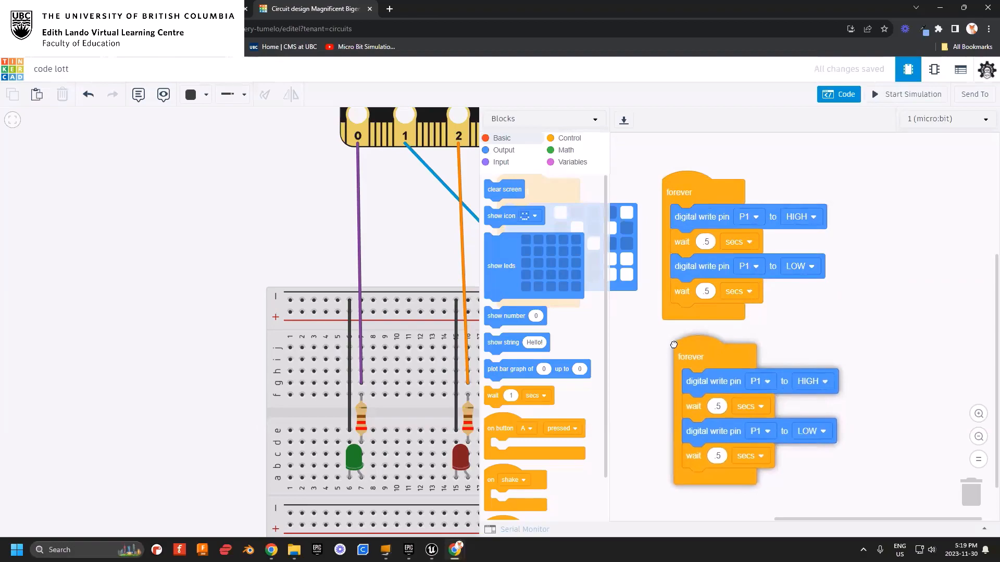
pyautogui.moveTo(674, 344); pyautogui.dragTo(668, 342)
pyautogui.click(754, 376)
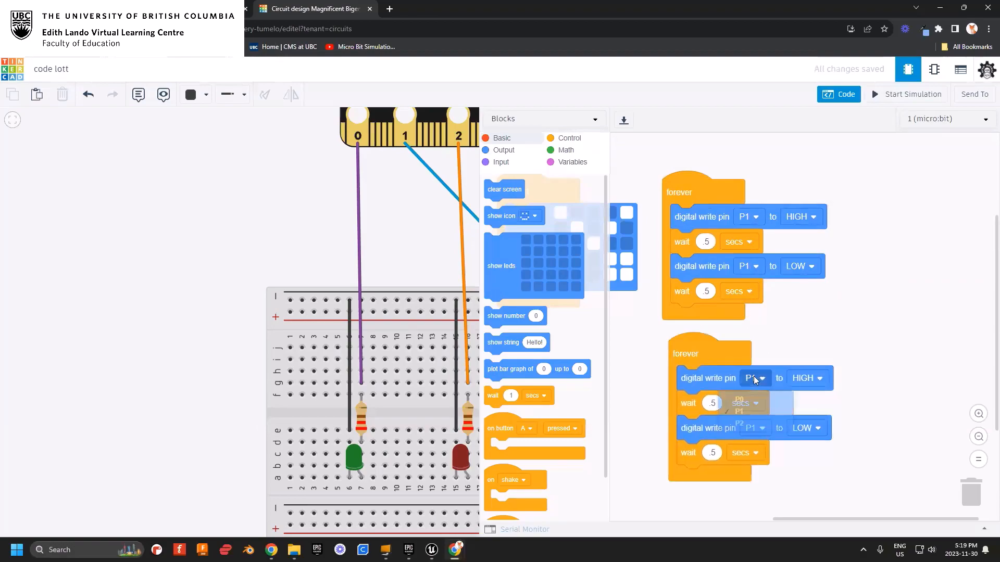
pyautogui.click(744, 405)
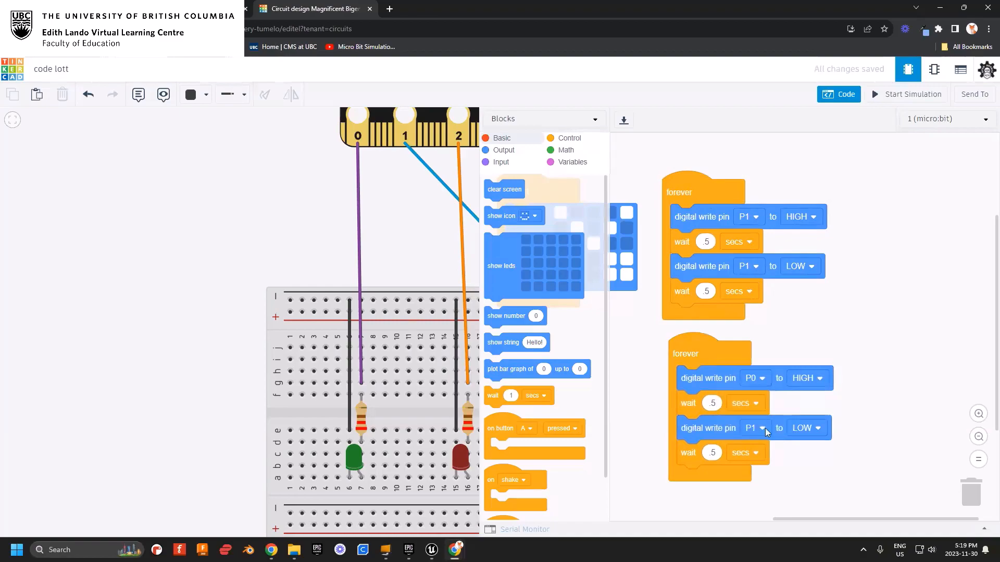
pyautogui.click(764, 428)
pyautogui.click(757, 455)
# - Duplicate the P0 forever loop, place the copy beside the others, and set both of its digital write pins to P2
pyautogui.rightClick(728, 364)
pyautogui.click(728, 364)
pyautogui.click(939, 261)
pyautogui.click(940, 260)
pyautogui.click(937, 308)
pyautogui.click(947, 309)
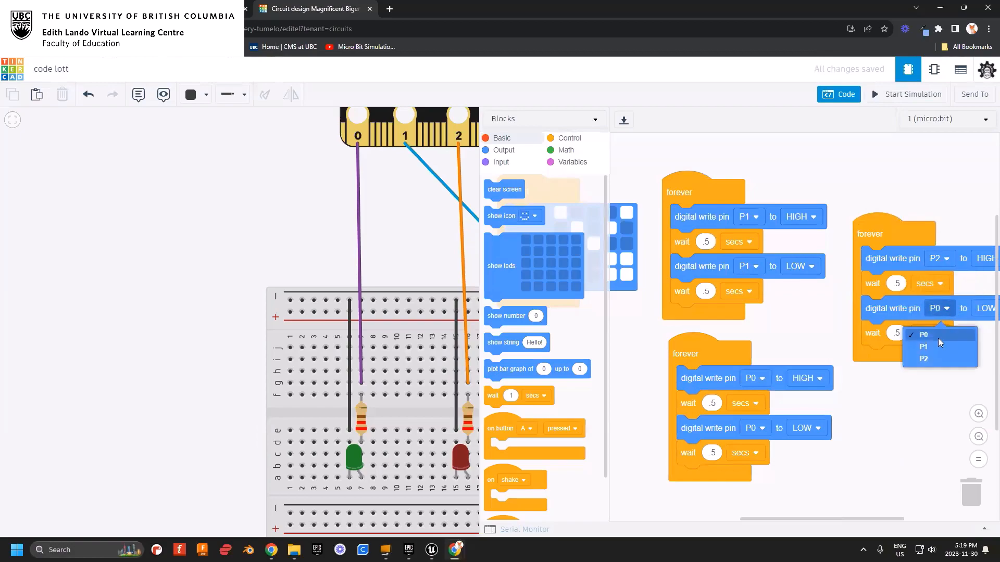
pyautogui.click(930, 358)
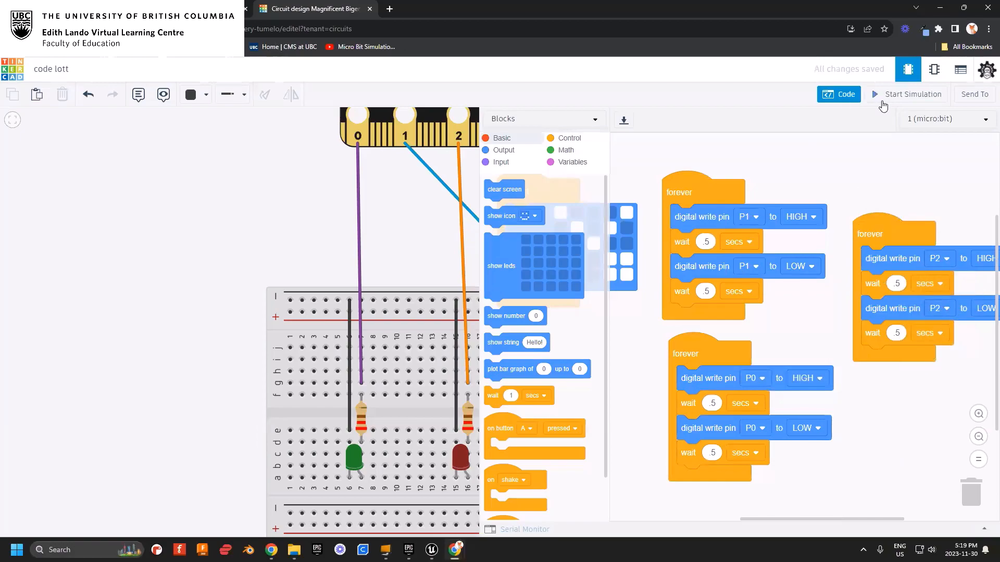
# - Run the simulation and watch the three LEDs with the whole circuit and the forever loops in view
pyautogui.click(909, 94)
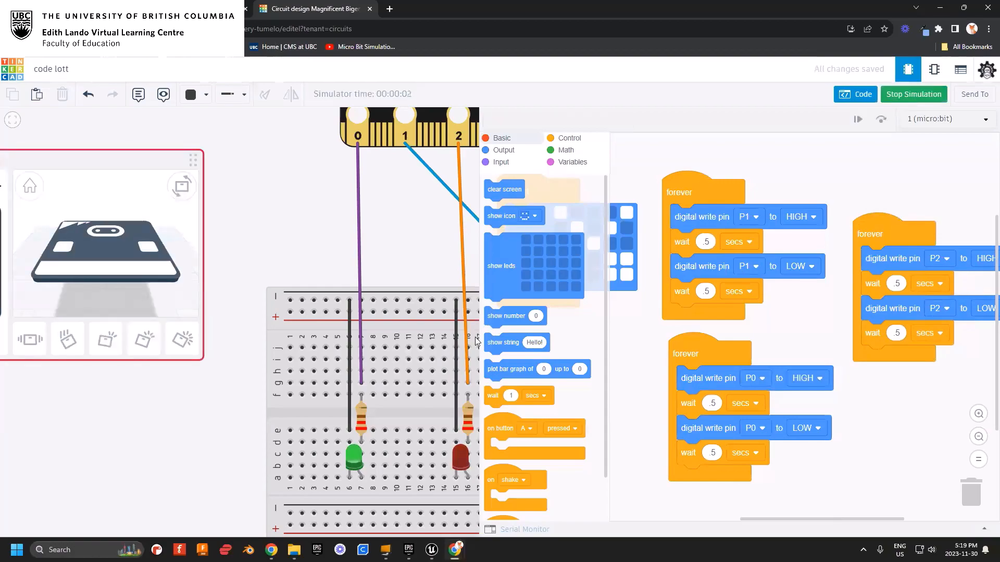
pyautogui.moveTo(478, 336); pyautogui.dragTo(652, 342)
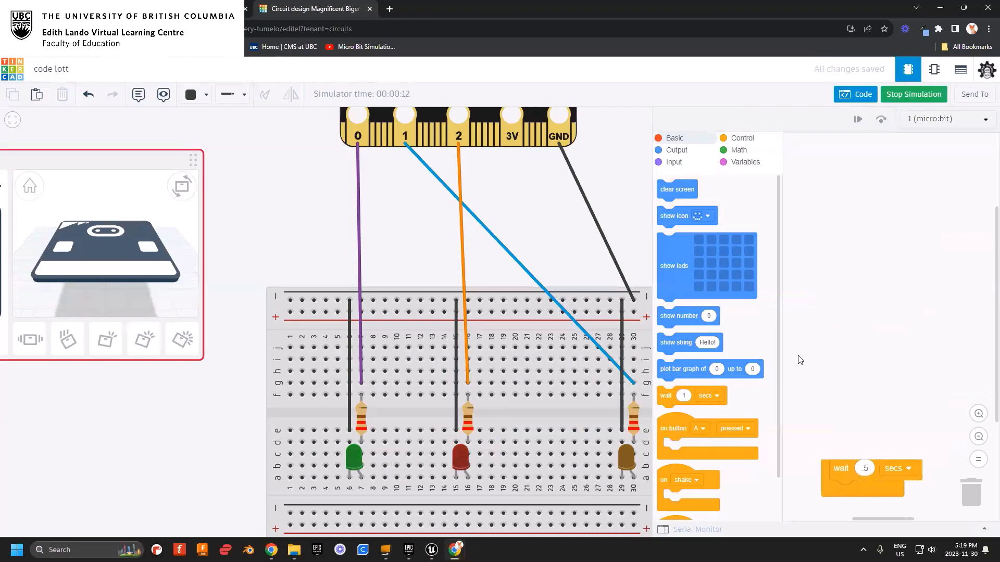
pyautogui.rightClick(877, 171)
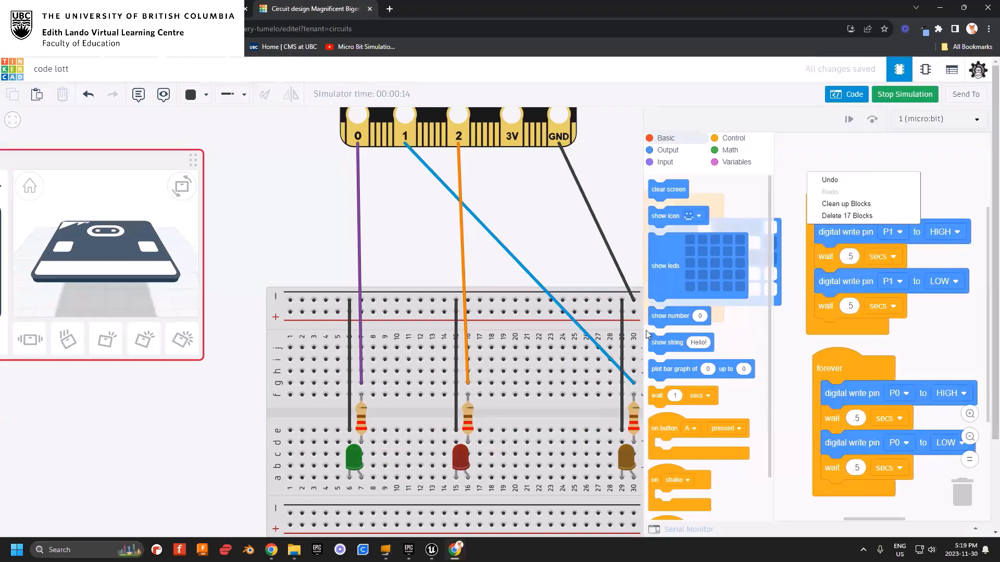
pyautogui.moveTo(644, 332); pyautogui.dragTo(544, 337)
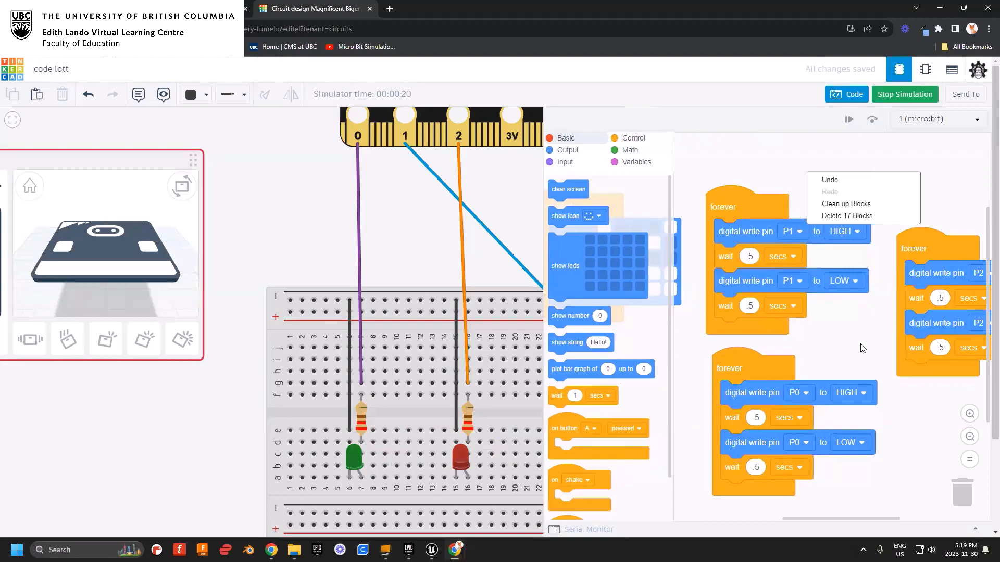
pyautogui.moveTo(862, 345); pyautogui.dragTo(834, 336)
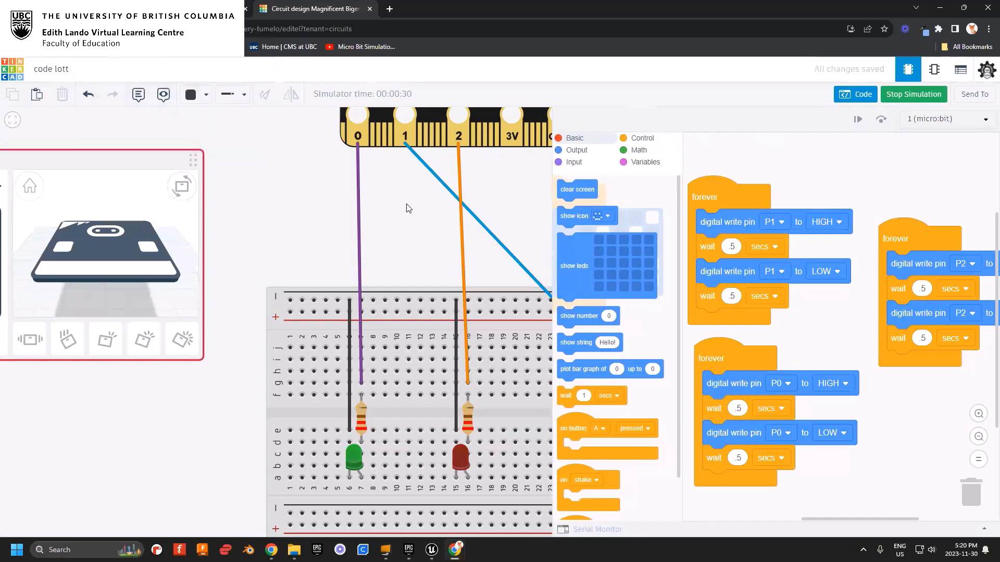
pyautogui.scroll(-5, 415, 247)
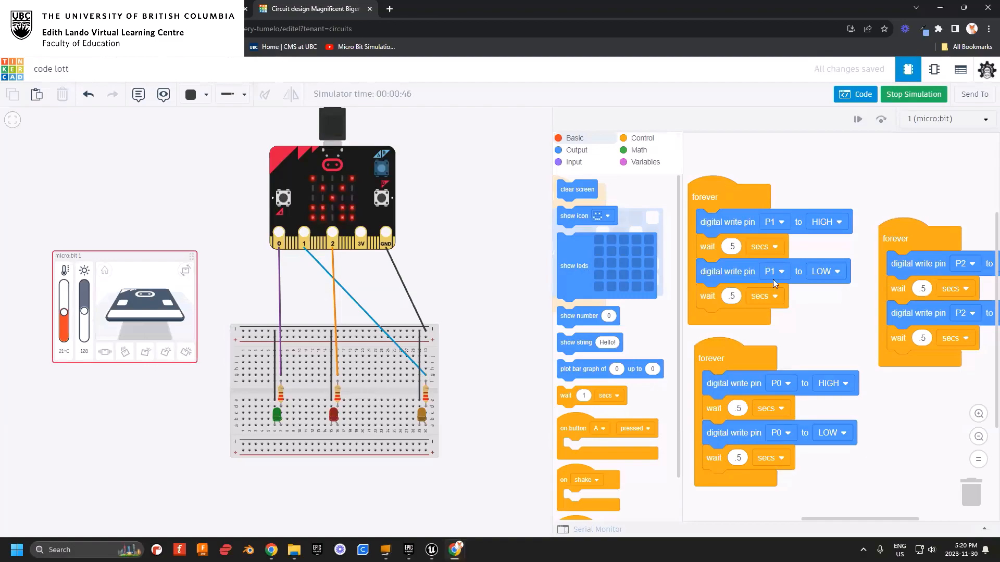
# - Show all three forever loops in full beside the circuit and capture a screenshot of the circuit and code, opened in Snipping Tool
pyautogui.moveTo(553, 302); pyautogui.dragTo(460, 307)
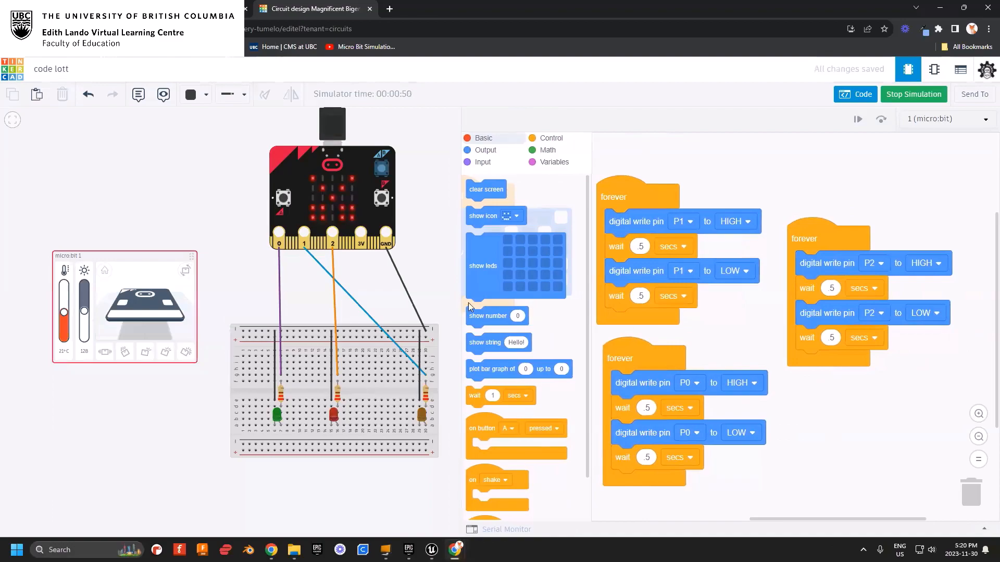
pyautogui.press('super+shift+s')
pyautogui.moveTo(215, 109); pyautogui.dragTo(956, 519)
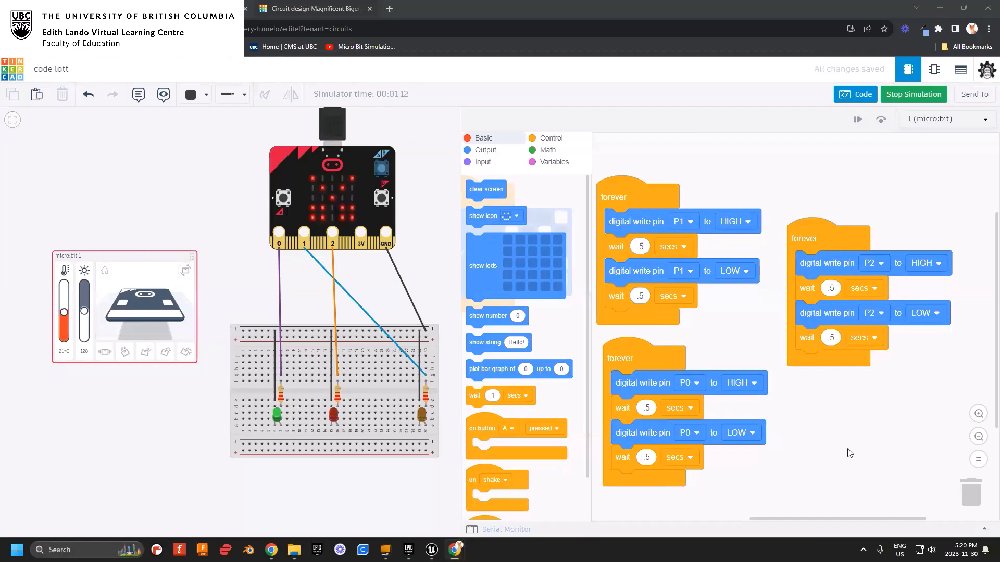
pyautogui.press('super+shift+s')
pyautogui.moveTo(210, 110); pyautogui.dragTo(962, 518)
pyautogui.click(896, 458)
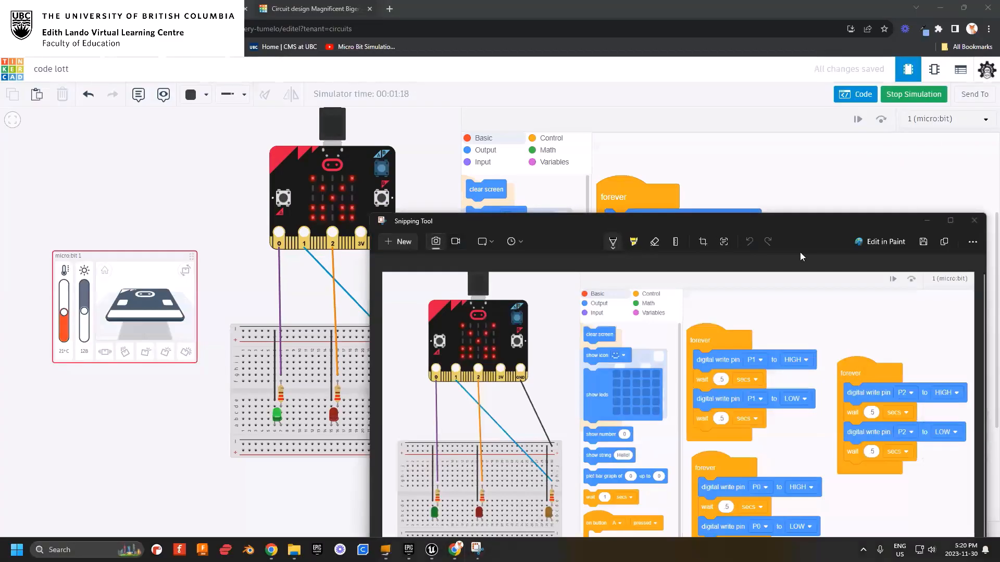
# - Save the circuit screenshot to the Desktop as a PNG named micro, keeping the existing file 1, and close Snipping Tool
pyautogui.click(923, 242)
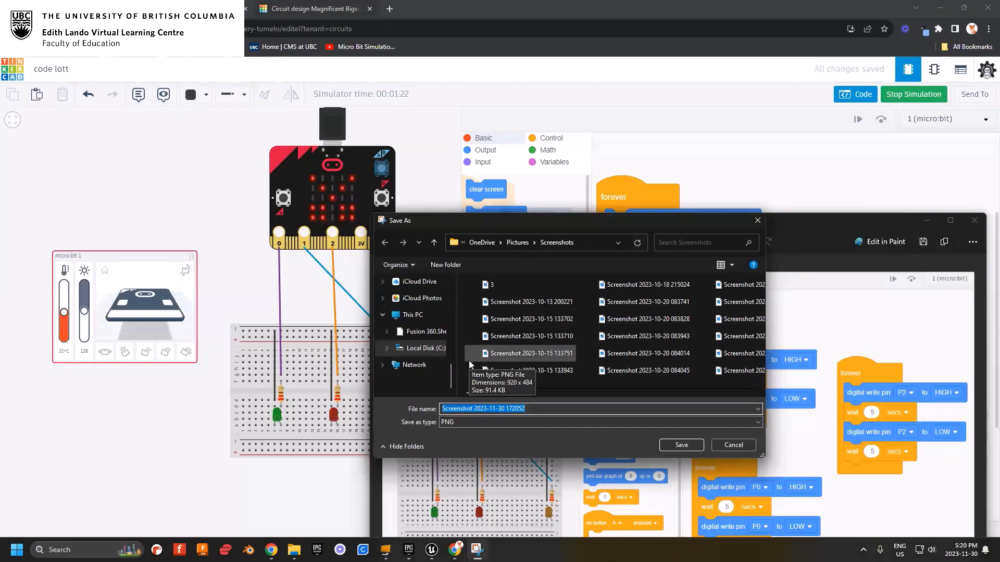
pyautogui.write('1')
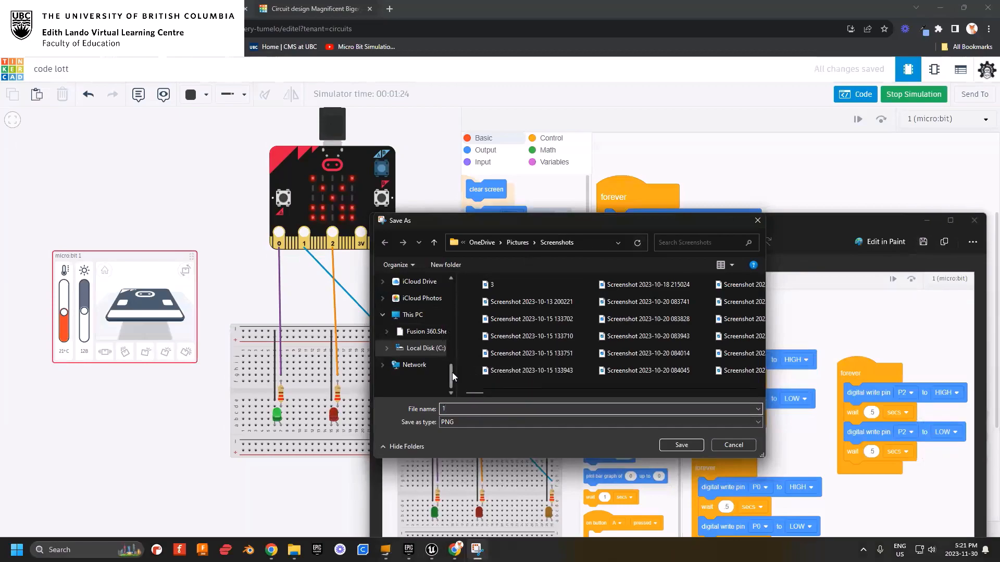
pyautogui.moveTo(452, 376); pyautogui.dragTo(445, 290)
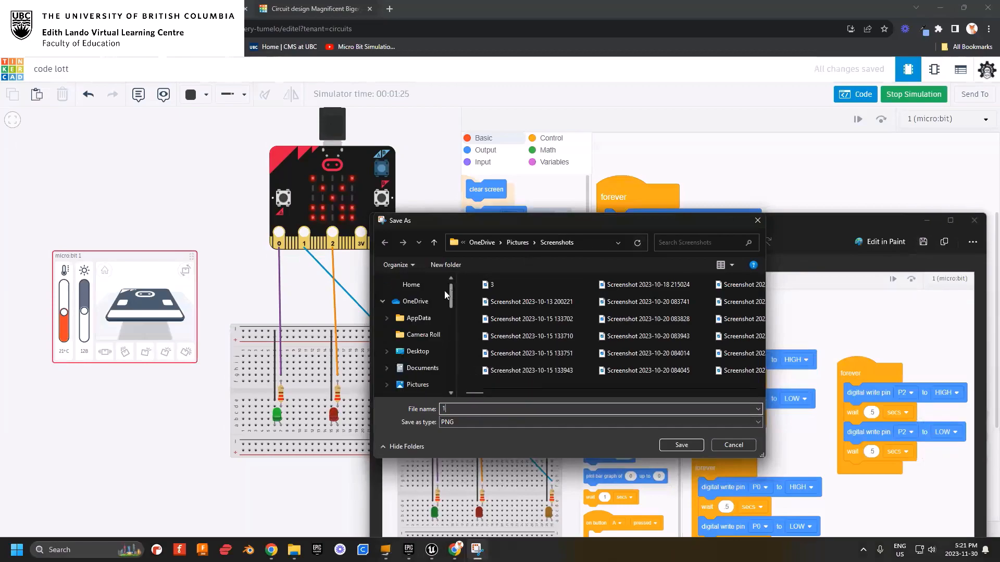
pyautogui.click(417, 352)
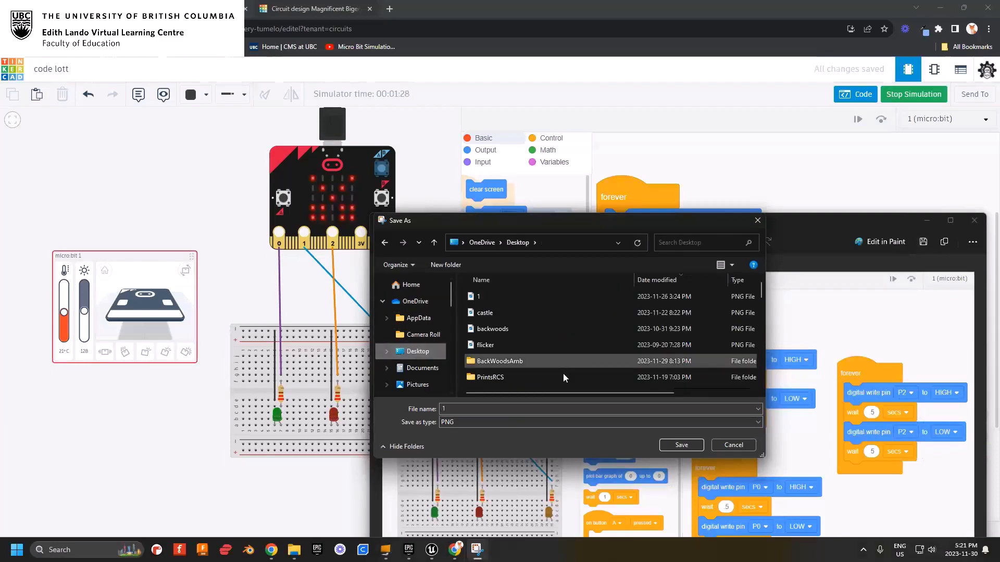
pyautogui.click(687, 443)
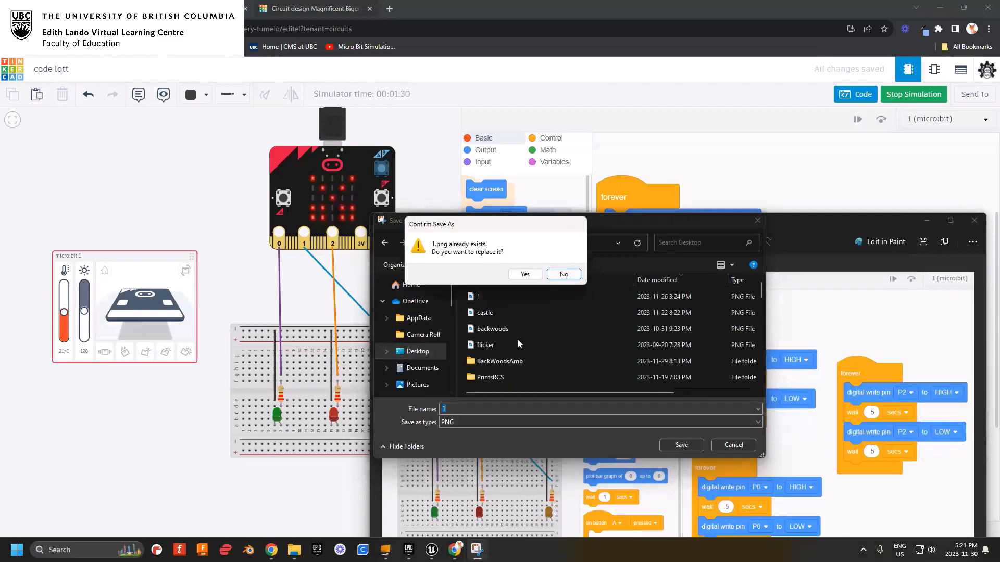
pyautogui.click(564, 274)
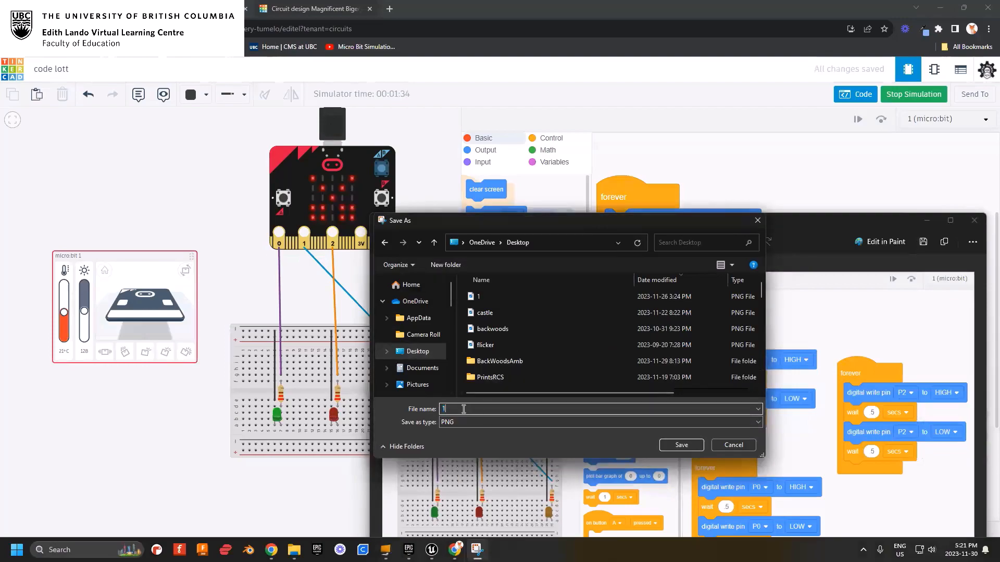
pyautogui.write('micro')
pyautogui.click(686, 445)
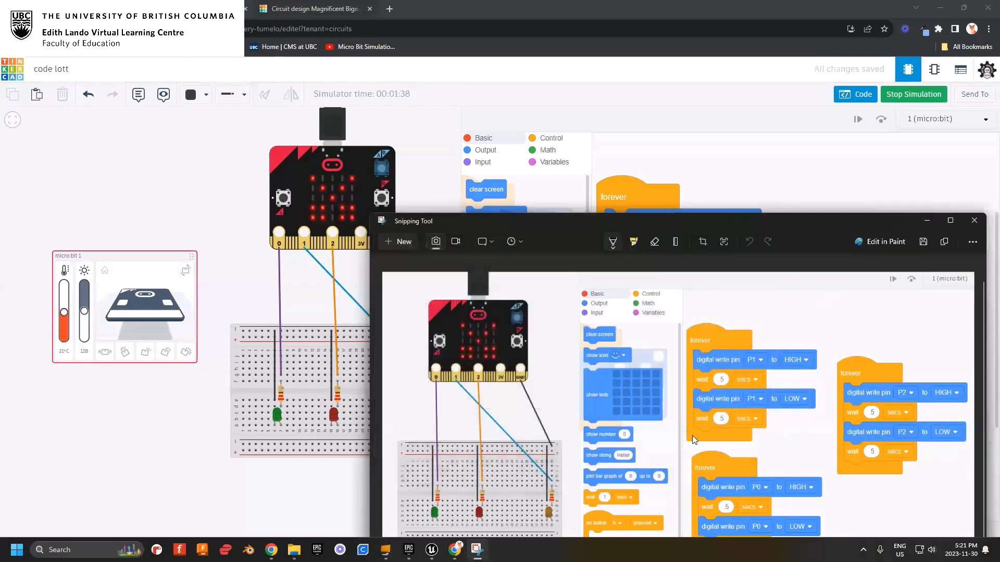
pyautogui.click(974, 220)
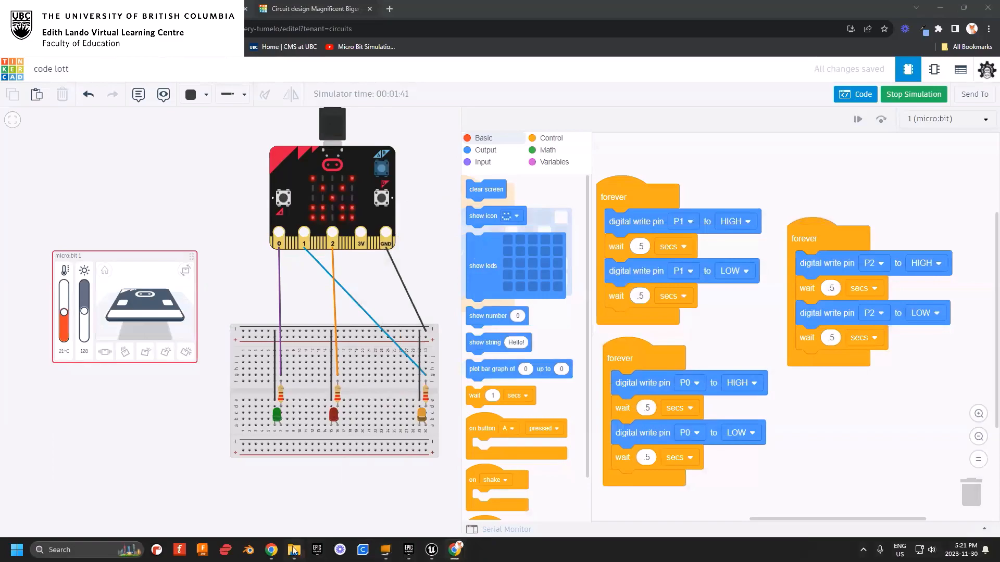
# - Locate the saved micro image in the Desktop folder in File Explorer, select it, and close the folder window
pyautogui.moveTo(294, 555)
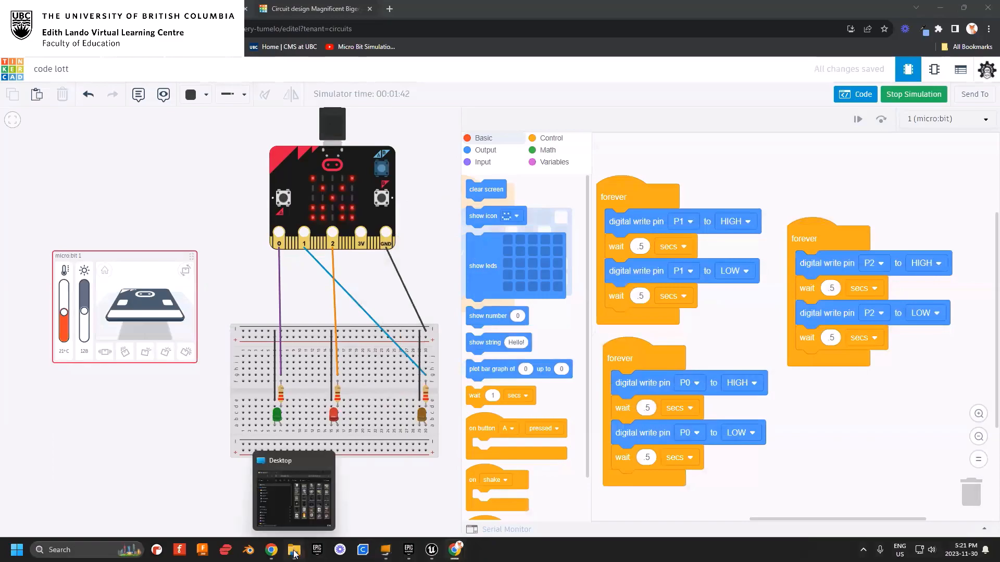
pyautogui.click(294, 553)
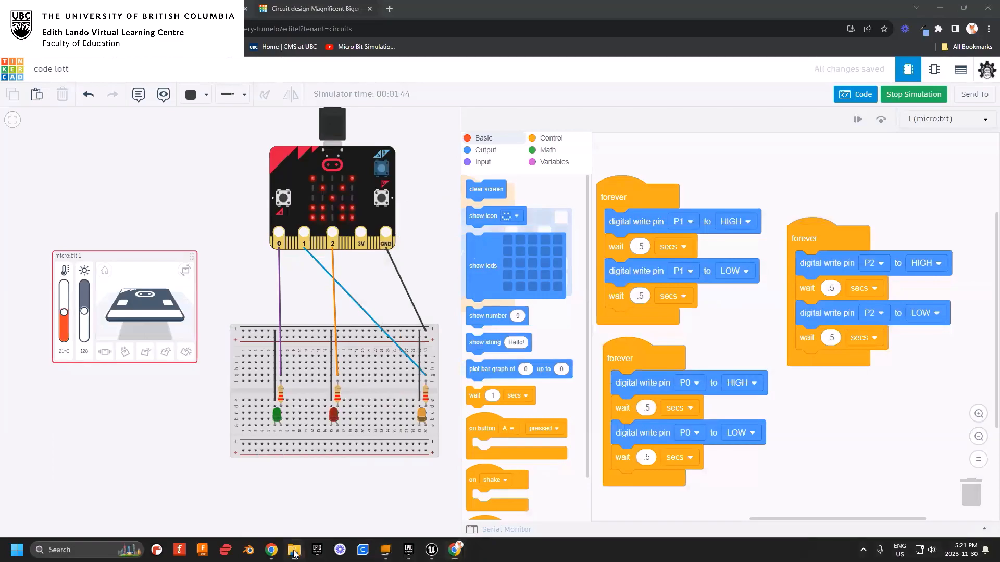
pyautogui.click(465, 173)
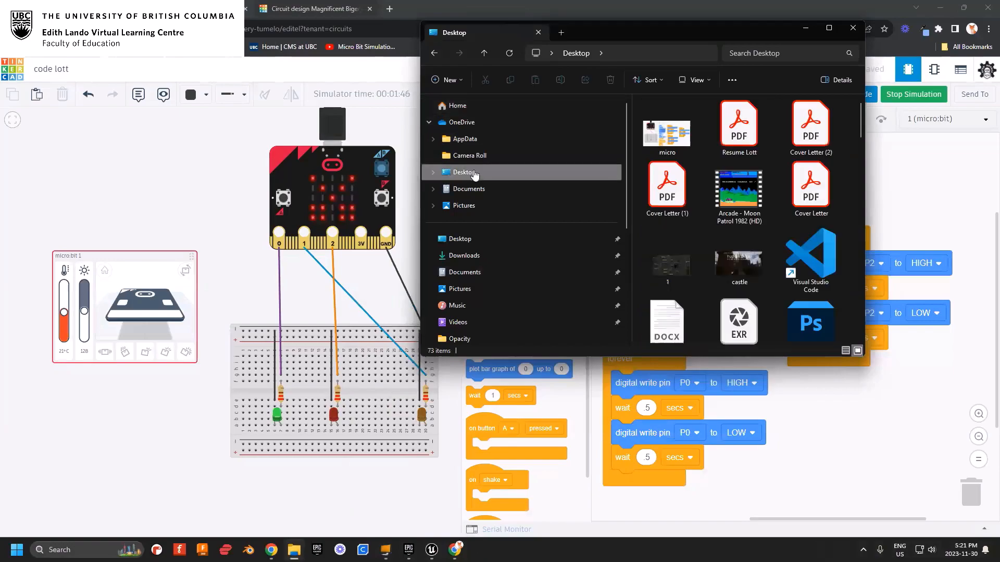
pyautogui.click(670, 139)
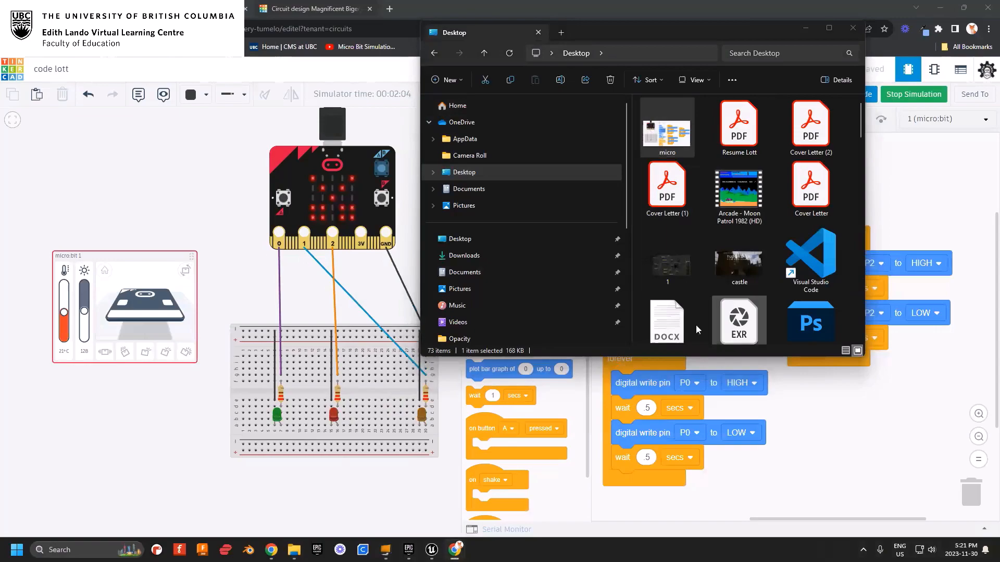
pyautogui.click(852, 32)
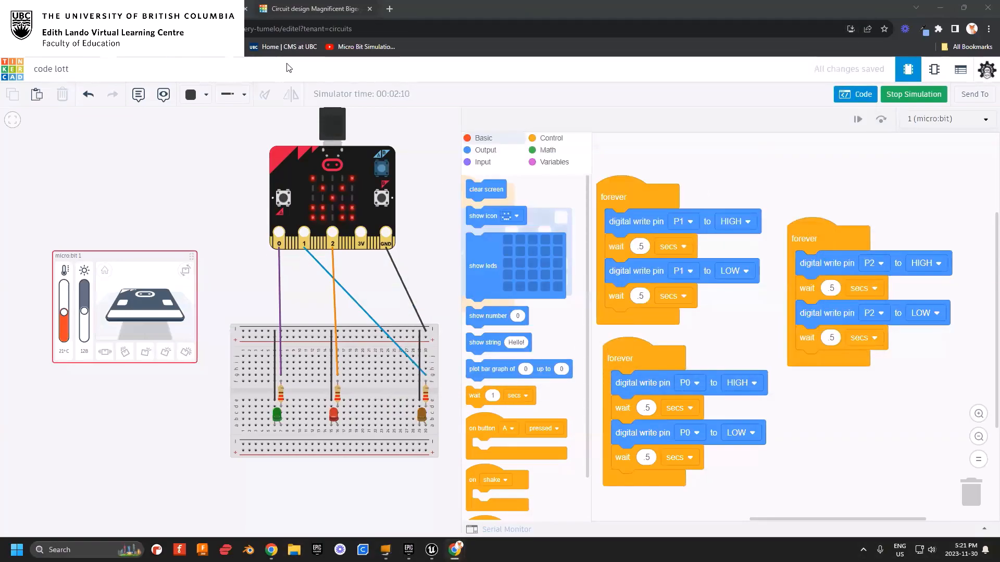
# - Move the micro:bit simulator panel aside and enlarge the breadboard in the code lott circuit, with all three forever loops in full beside it
pyautogui.hotkey('ctrl', 'shift', 'Tab')
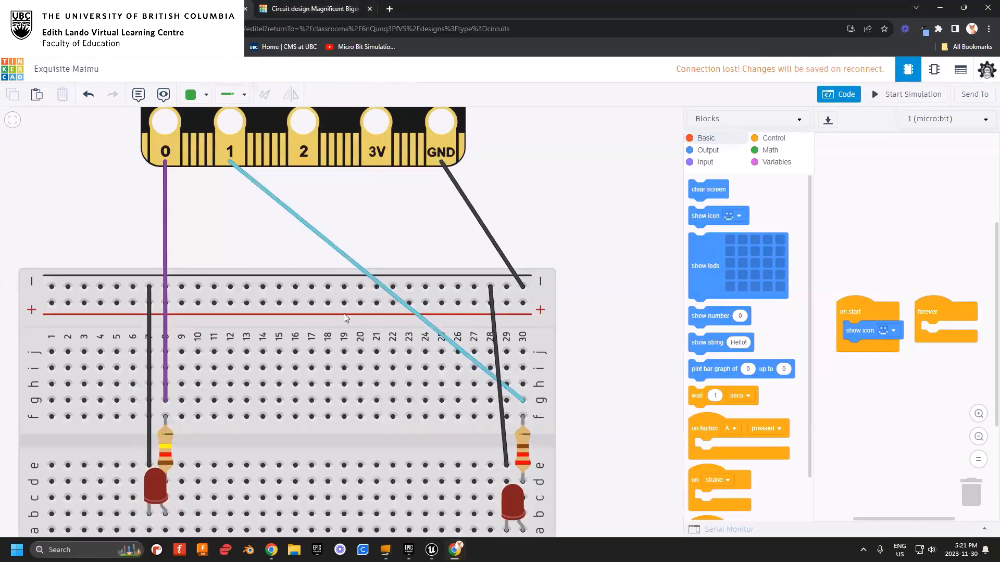
pyautogui.click(326, 9)
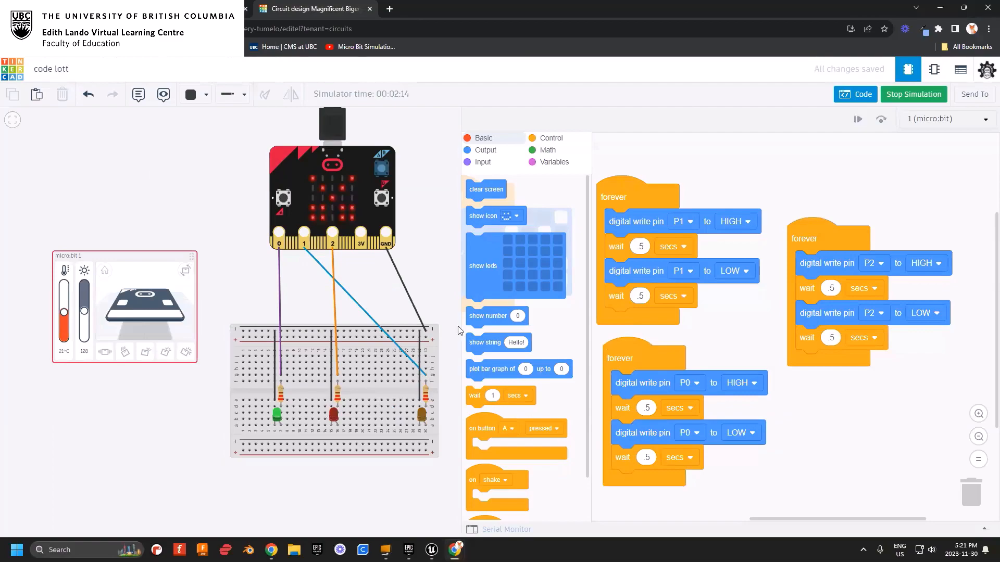
pyautogui.moveTo(460, 326); pyautogui.dragTo(536, 322)
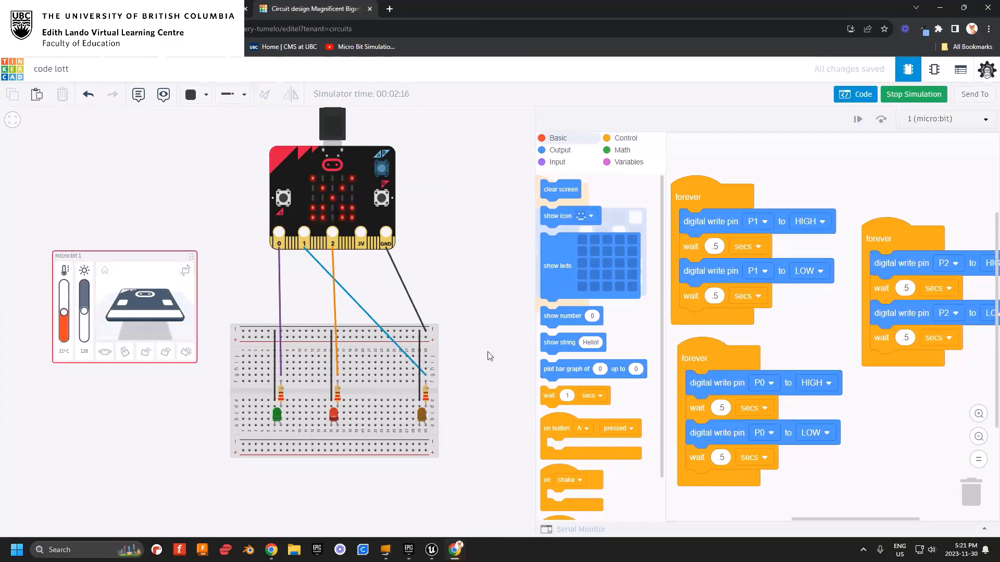
pyautogui.moveTo(185, 271); pyautogui.dragTo(40, 296)
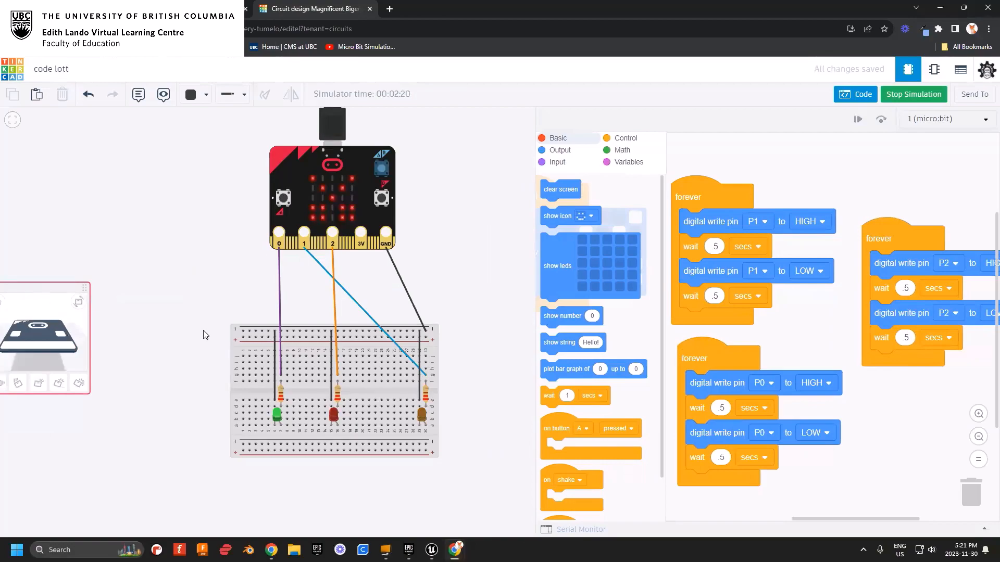
pyautogui.scroll(3, 471, 376)
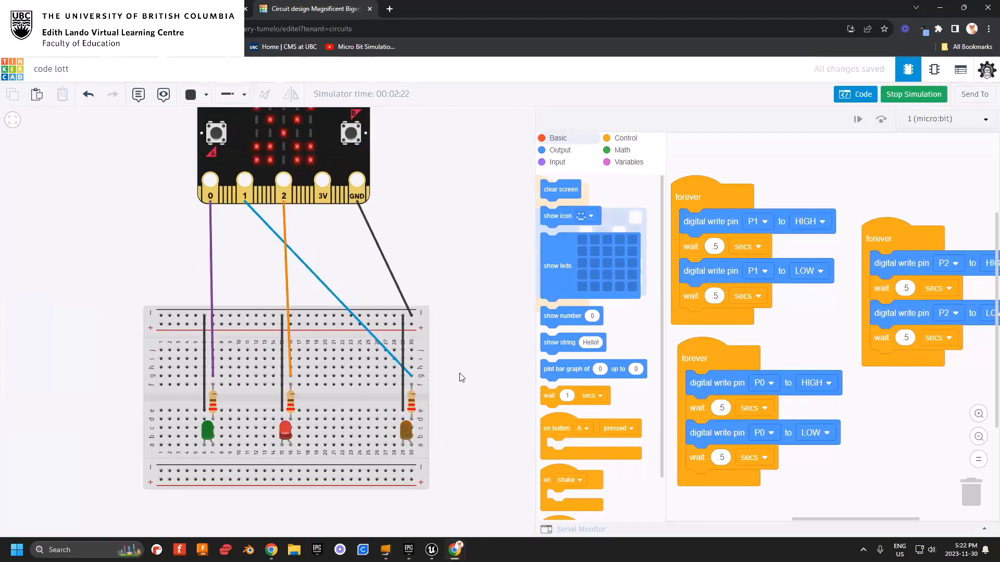
pyautogui.scroll(1, 460, 378)
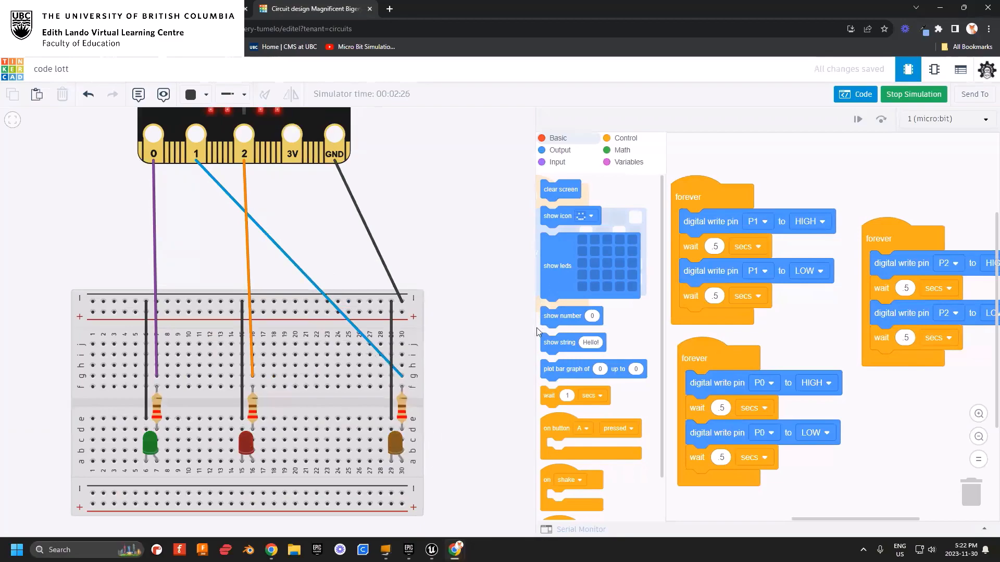
pyautogui.moveTo(535, 329); pyautogui.dragTo(475, 338)
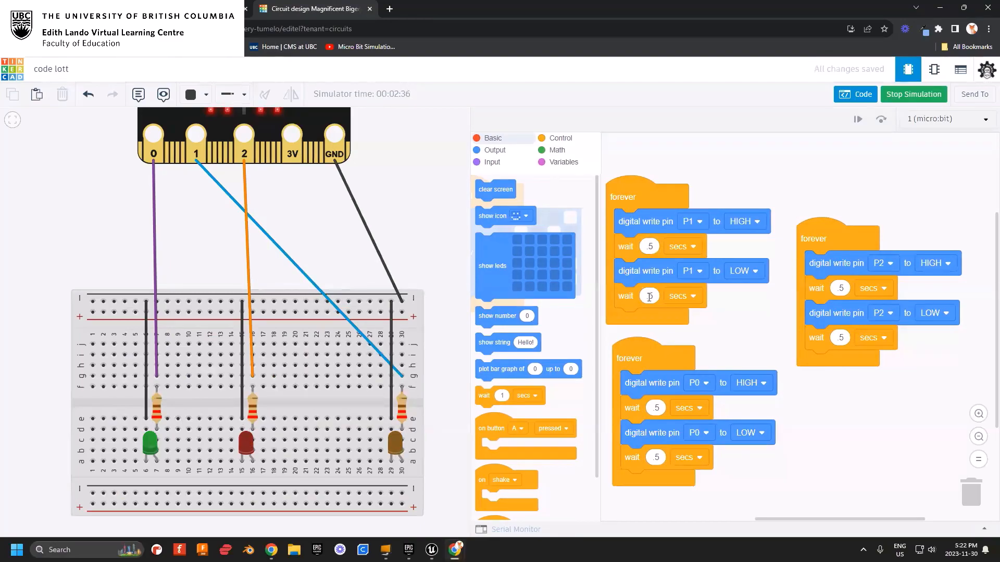
# - Check the wait values in the P0 and P1 loops, move the P2 forever loop up beside the P1 loop, and restart the simulation
pyautogui.click(655, 408)
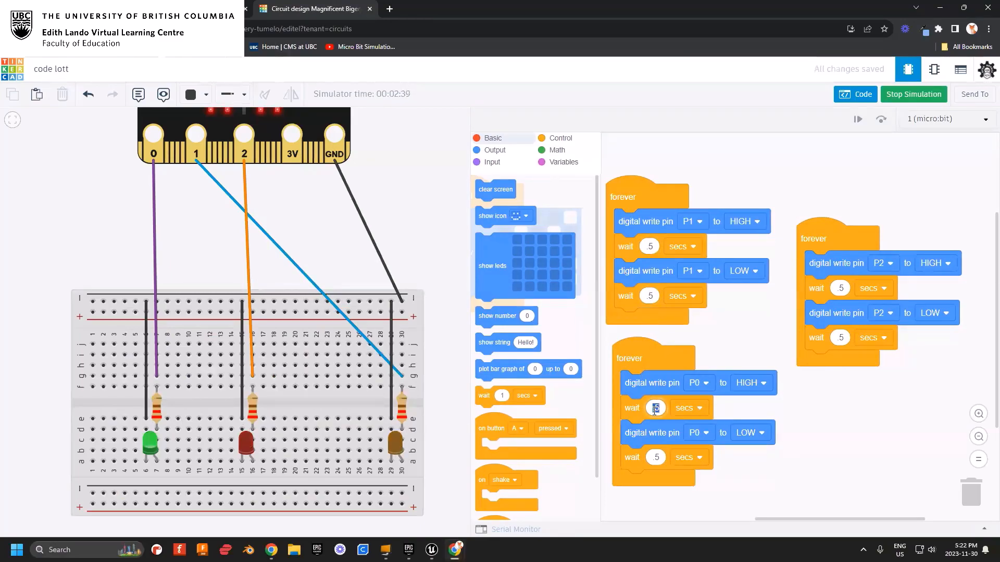
pyautogui.click(654, 249)
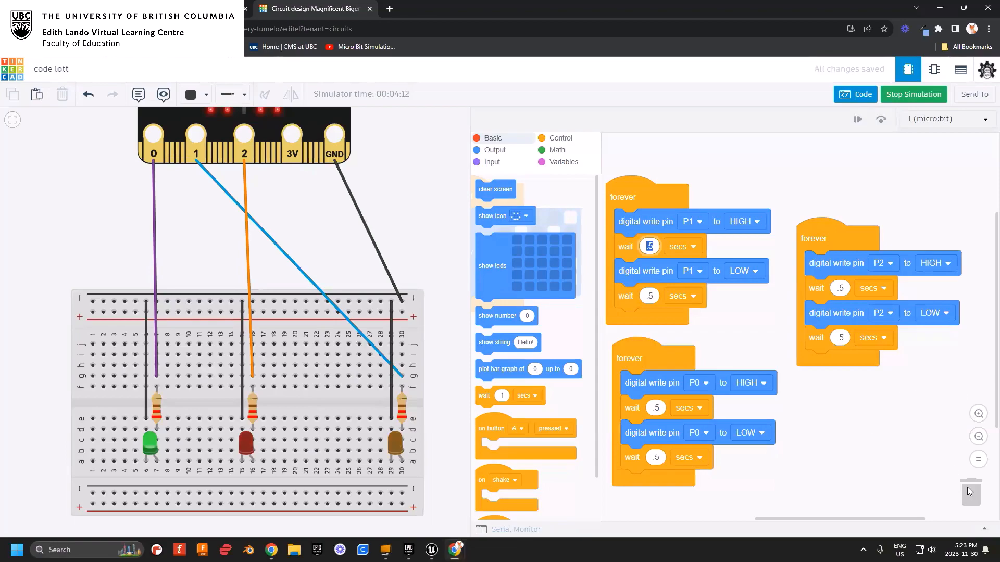
pyautogui.moveTo(807, 233); pyautogui.dragTo(813, 197)
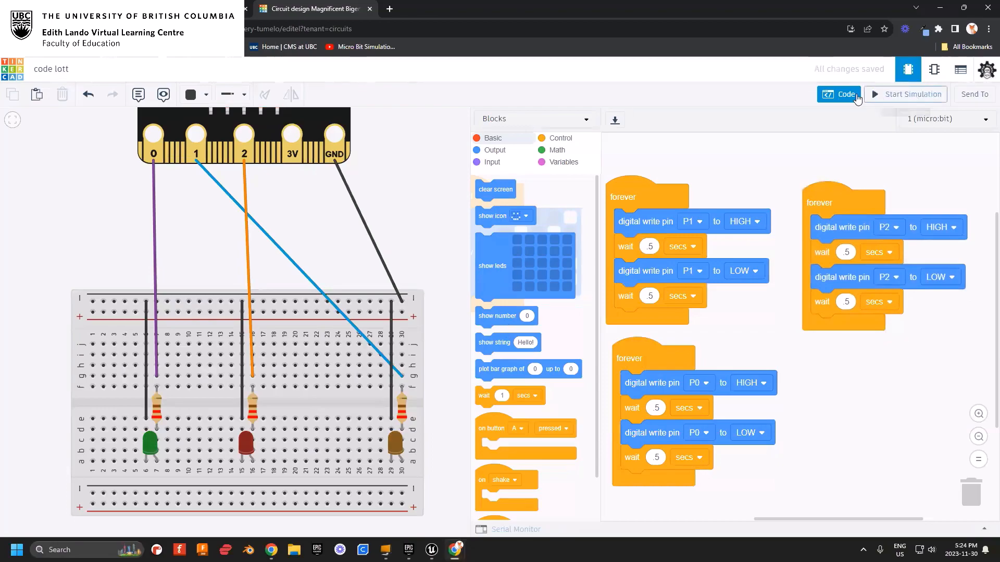
pyautogui.click(907, 94)
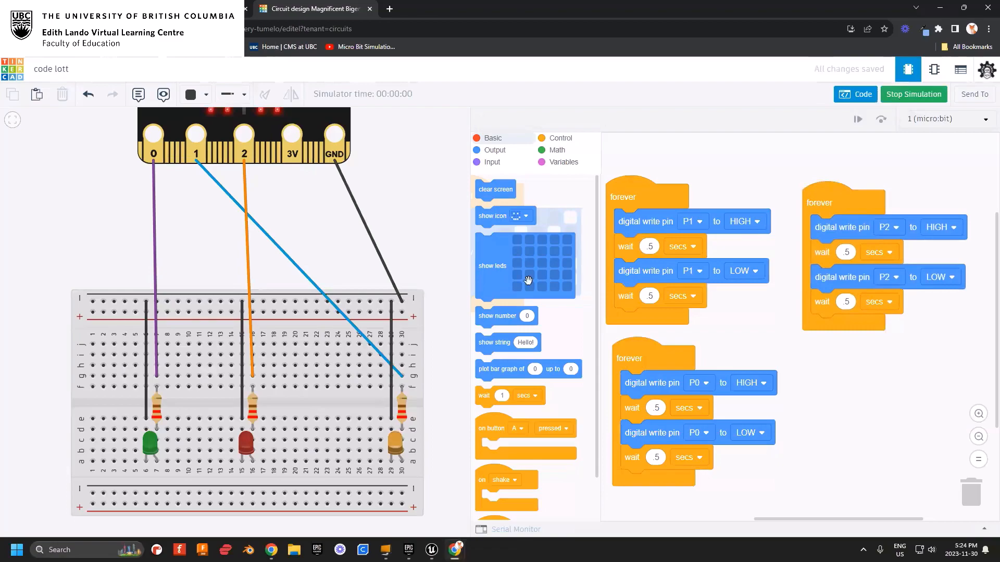
# - Hide the code editor and stop the simulation so that the components library is available
pyautogui.moveTo(469, 346); pyautogui.dragTo(677, 323)
pyautogui.click(866, 95)
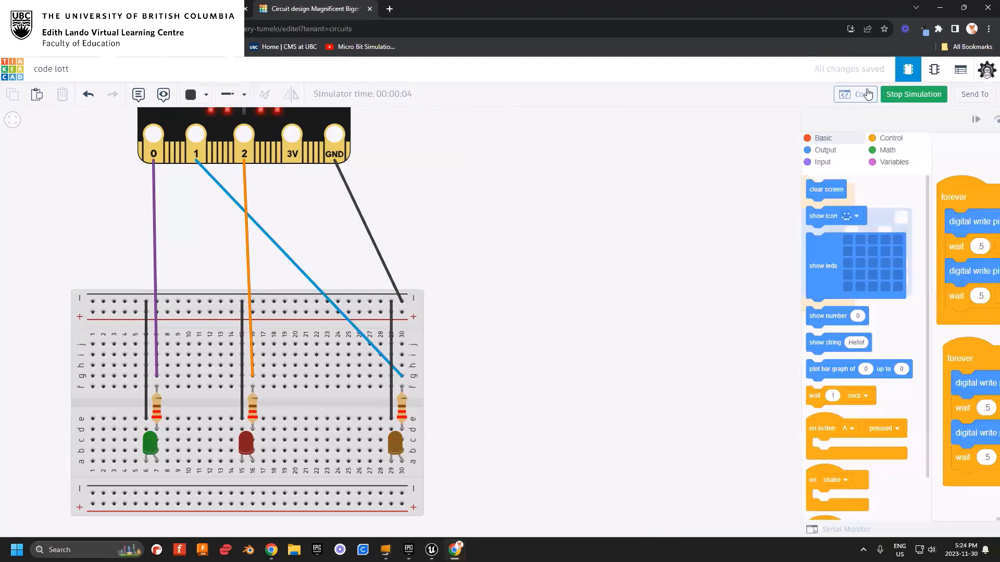
pyautogui.click(908, 95)
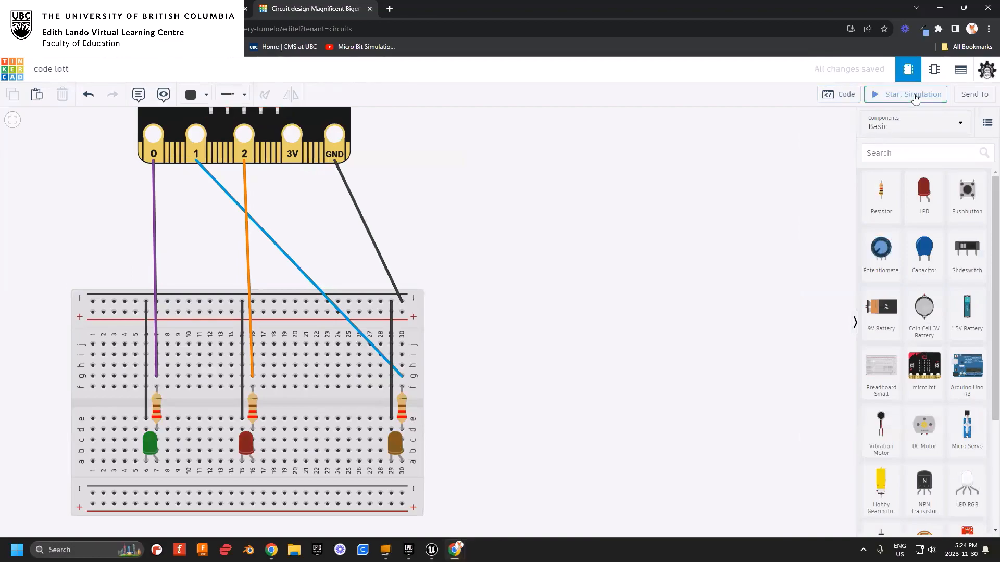
# - Examine the Basic components, switch the components library to All, and look through its categories down to the breadboards and microcontrollers
pyautogui.scroll(-2, 950, 366)
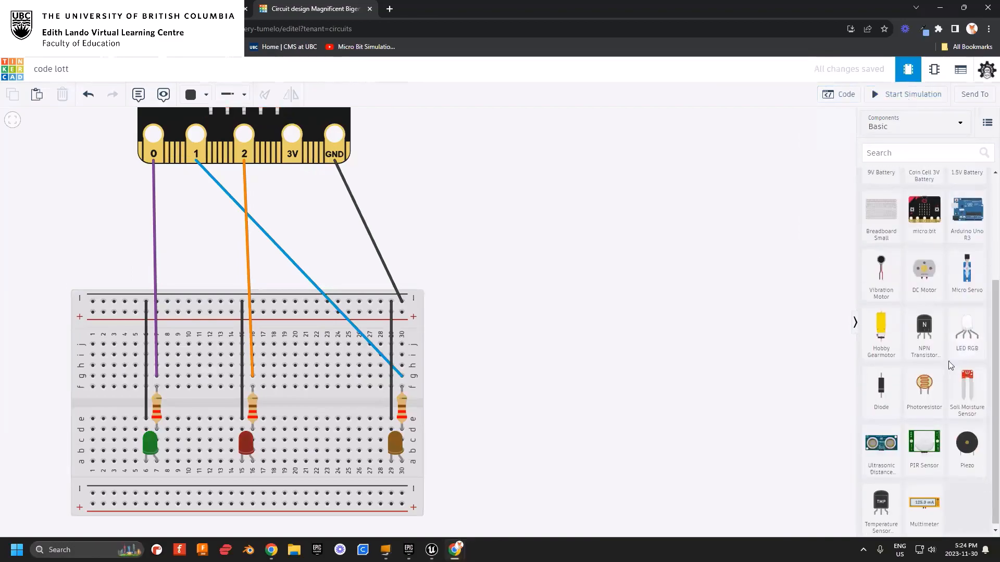
pyautogui.scroll(3, 949, 386)
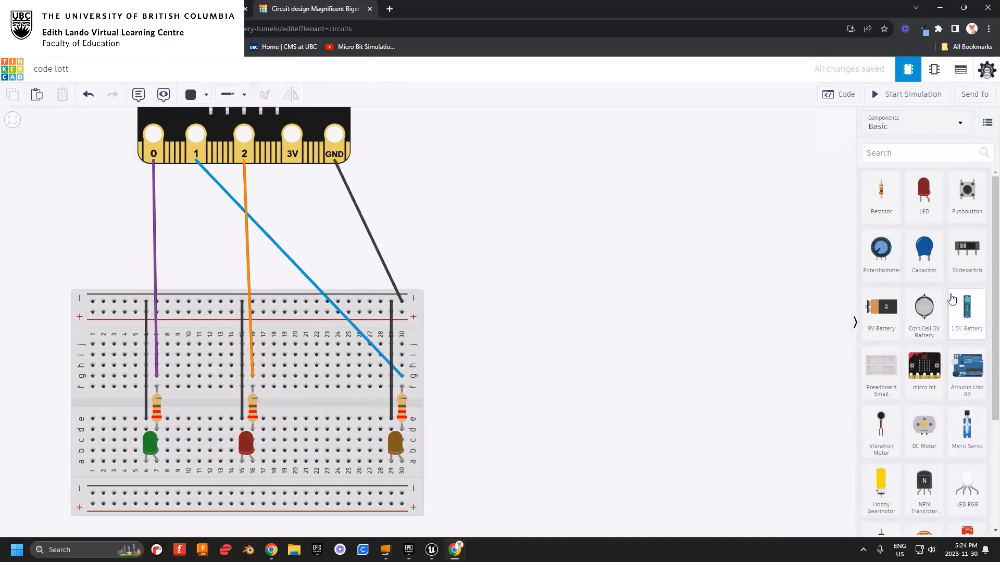
pyautogui.scroll(-3, 952, 299)
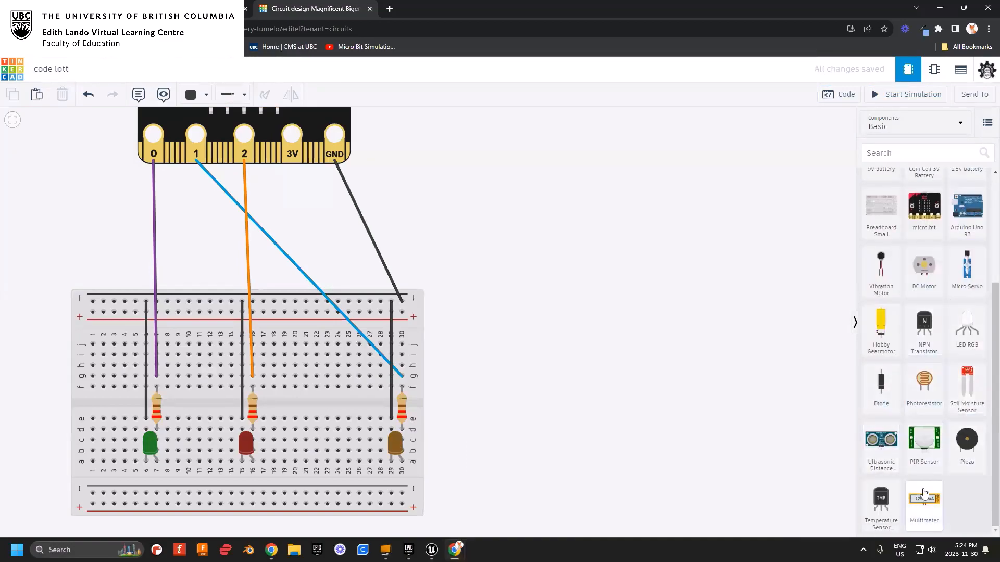
pyautogui.scroll(3, 906, 426)
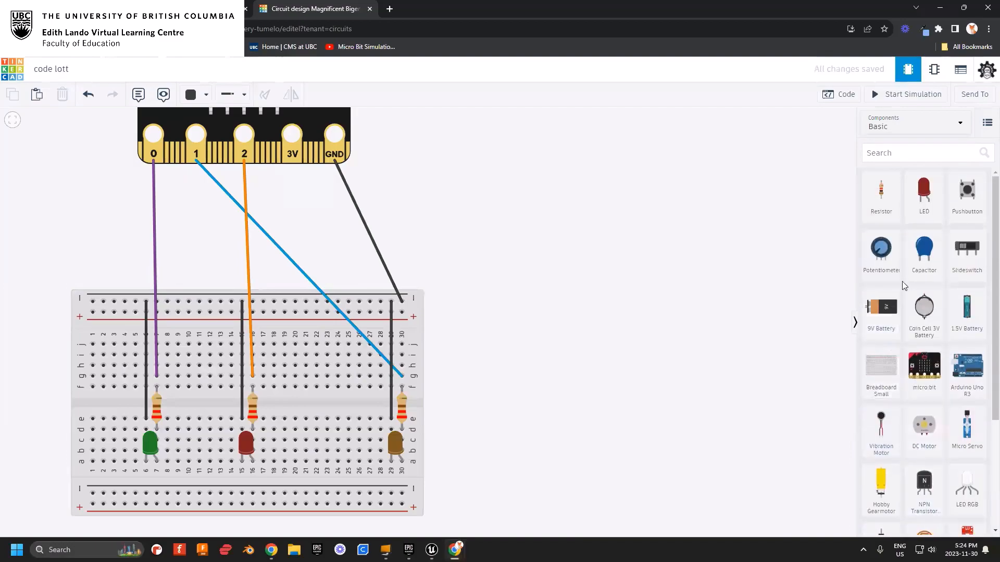
pyautogui.click(917, 127)
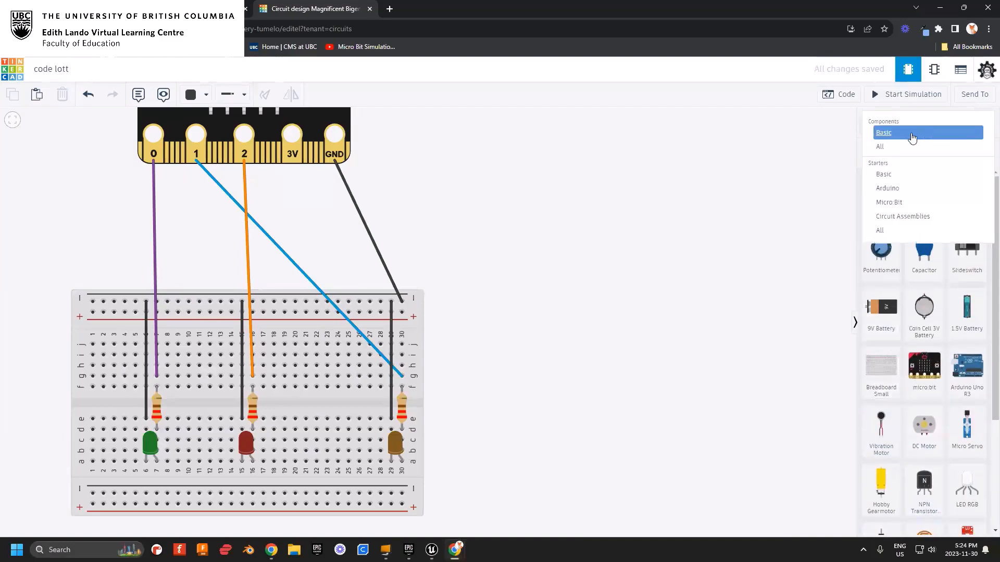
pyautogui.click(897, 148)
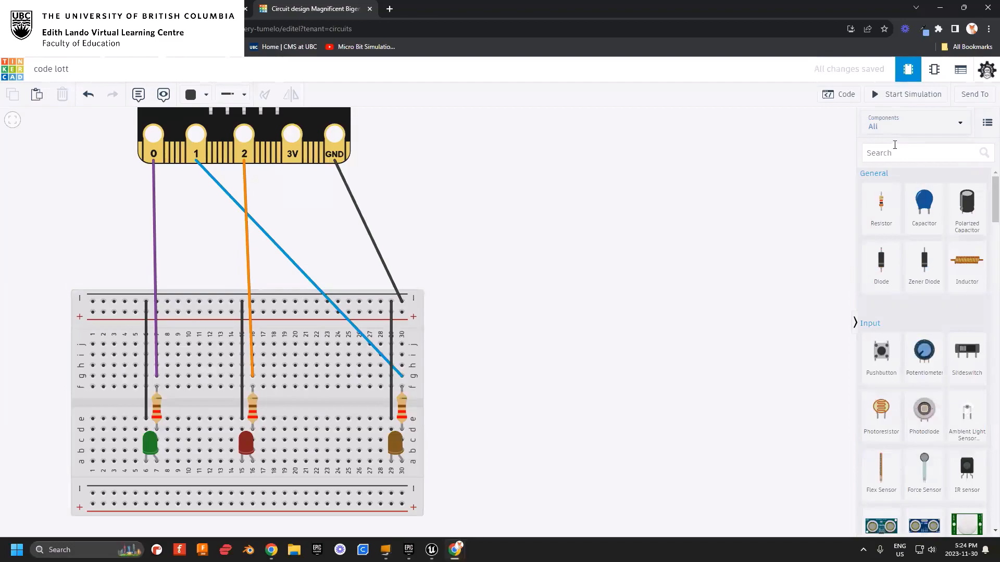
pyautogui.scroll(-1, 923, 390)
pyautogui.scroll(-10, 922, 390)
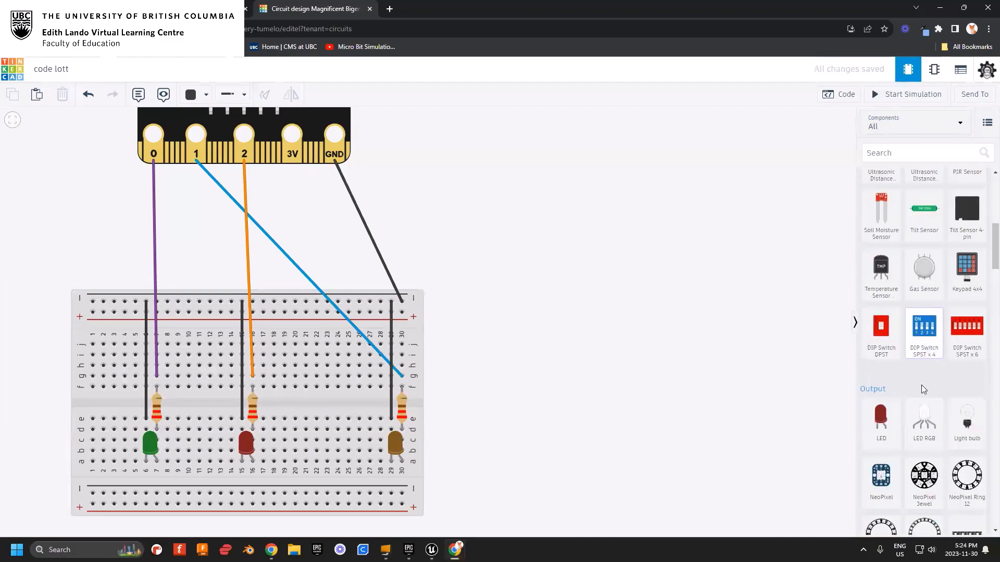
pyautogui.scroll(-8, 923, 390)
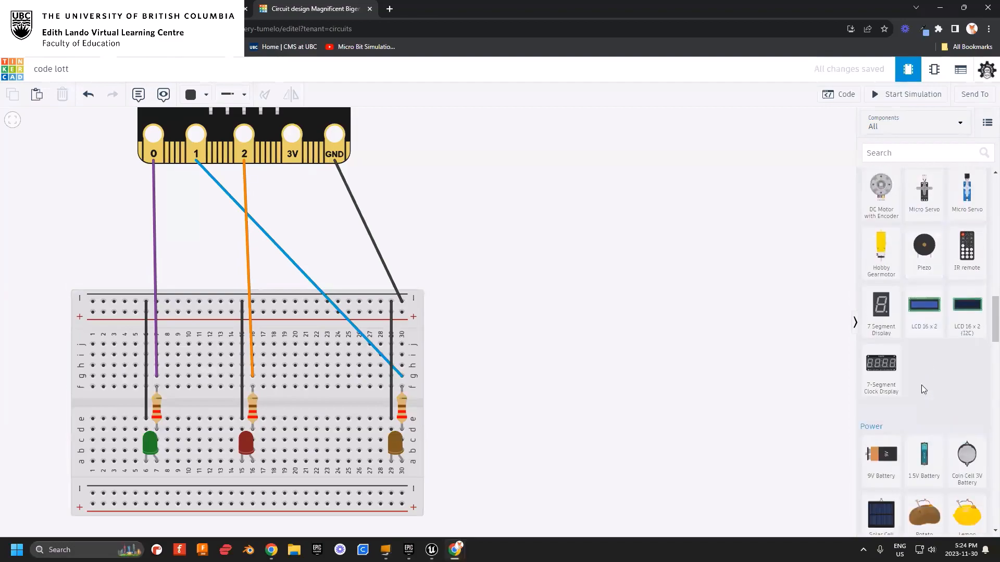
pyautogui.scroll(-1, 922, 389)
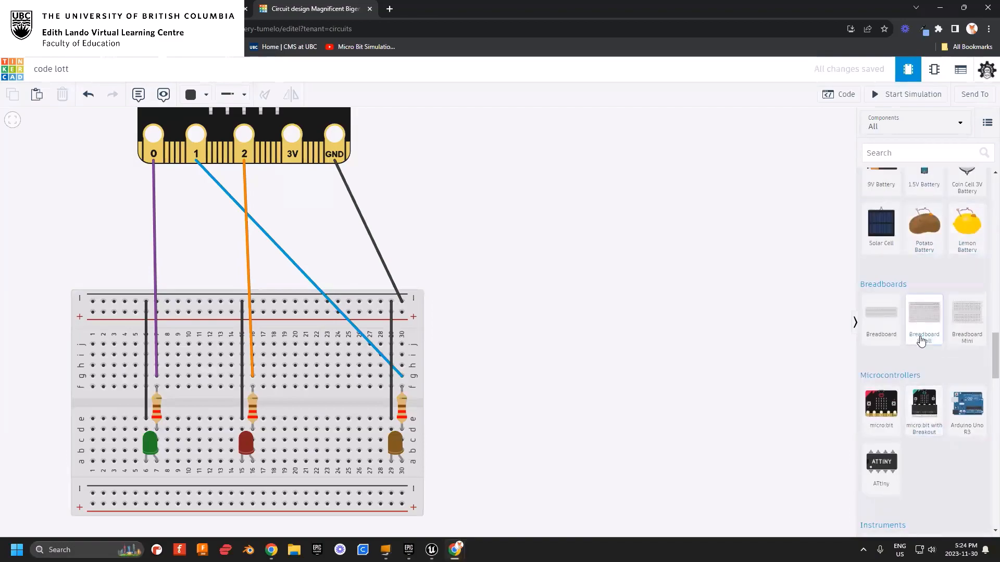
# - Examine the remaining component categories, including Integrated Circuits and Power Control, and return to the motors and displays above the Power category
pyautogui.scroll(-6, 920, 340)
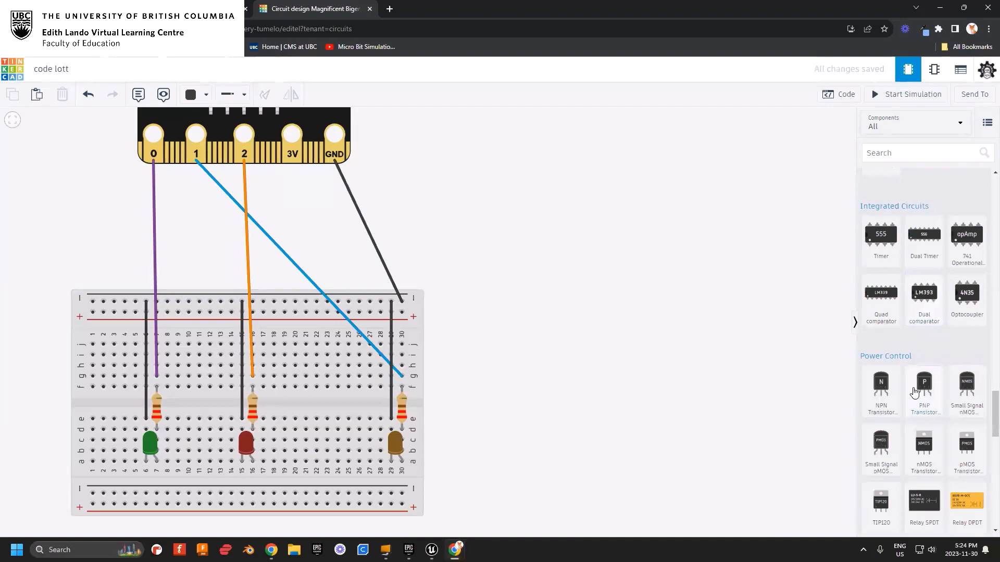
pyautogui.scroll(-10, 915, 391)
pyautogui.scroll(8, 915, 395)
pyautogui.scroll(10, 936, 320)
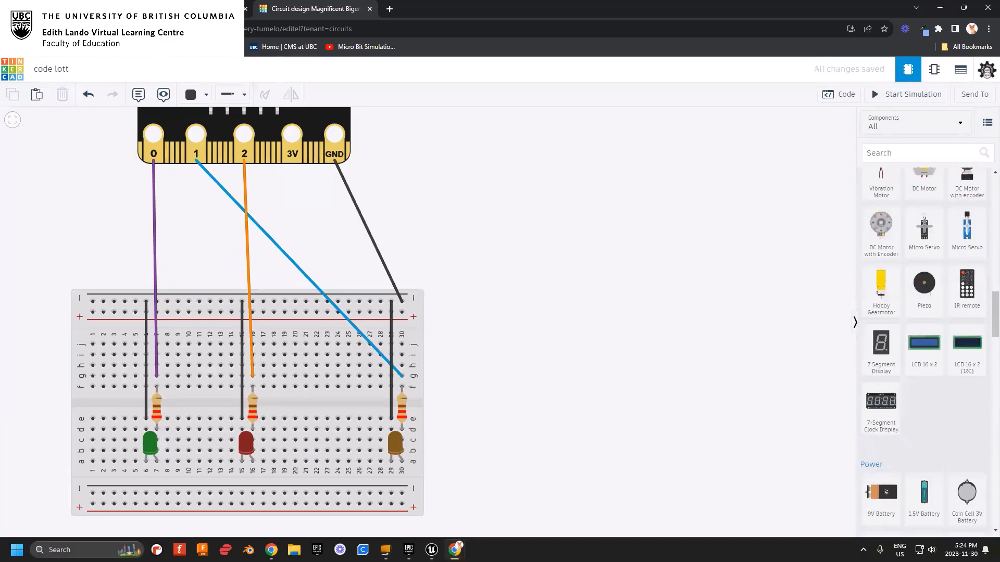
pyautogui.moveTo(502, 366); pyautogui.dragTo(610, 297)
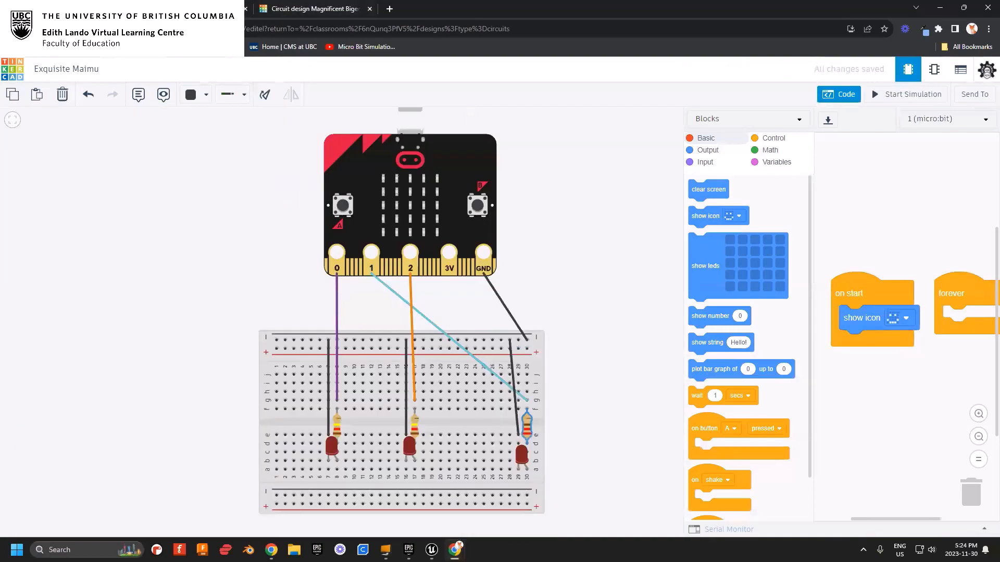
# - Check the on start and forever blocks of the Exquisite Maimu circuit, and start and stop its simulation
pyautogui.moveTo(874, 203); pyautogui.dragTo(821, 211)
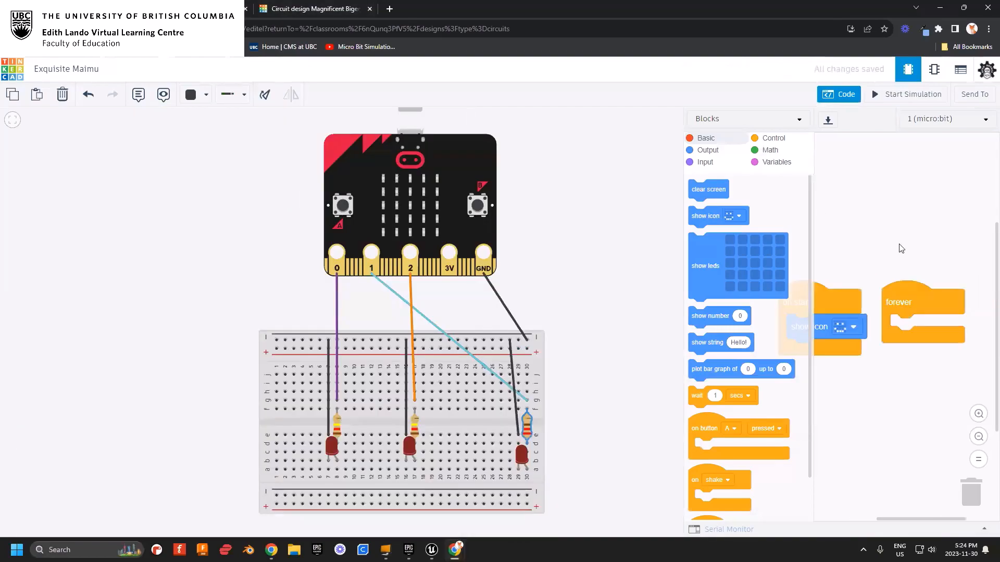
pyautogui.click(826, 96)
pyautogui.click(828, 96)
pyautogui.click(901, 94)
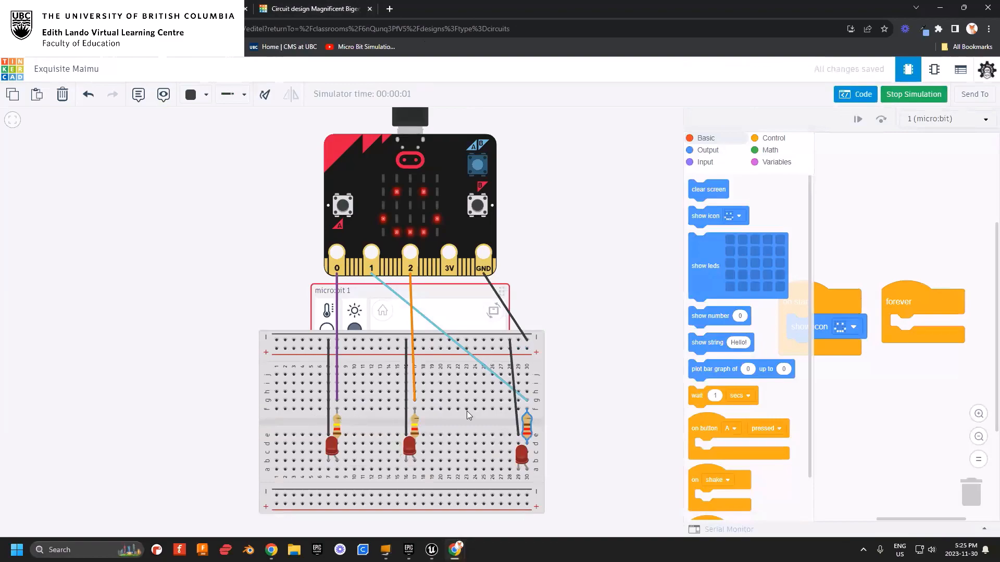
pyautogui.click(897, 95)
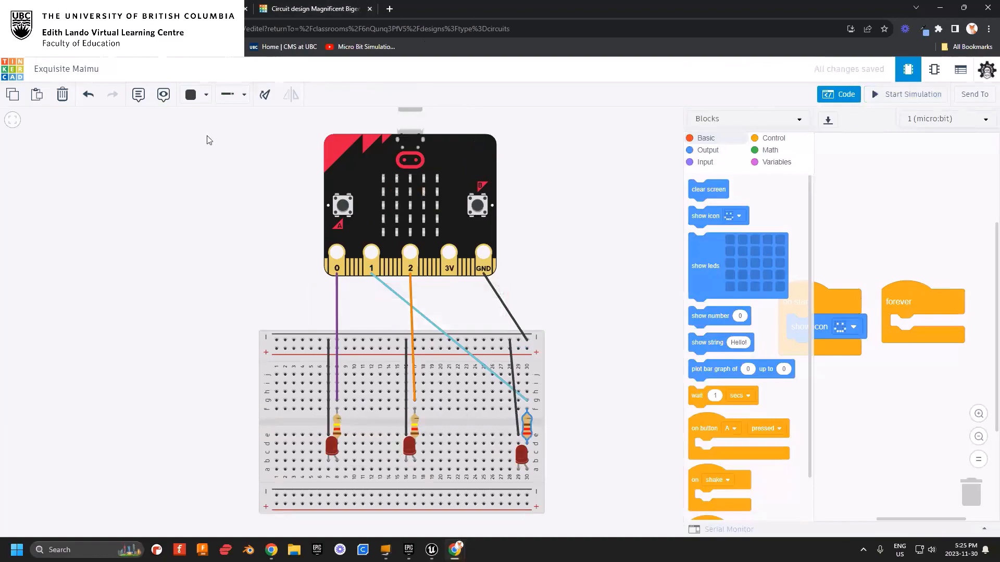
# - Open the Bodacious Tumelo-Jaagub house from the UBC2 class's 3D designs and examine its furnished rooms and outer walls
pyautogui.click(17, 72)
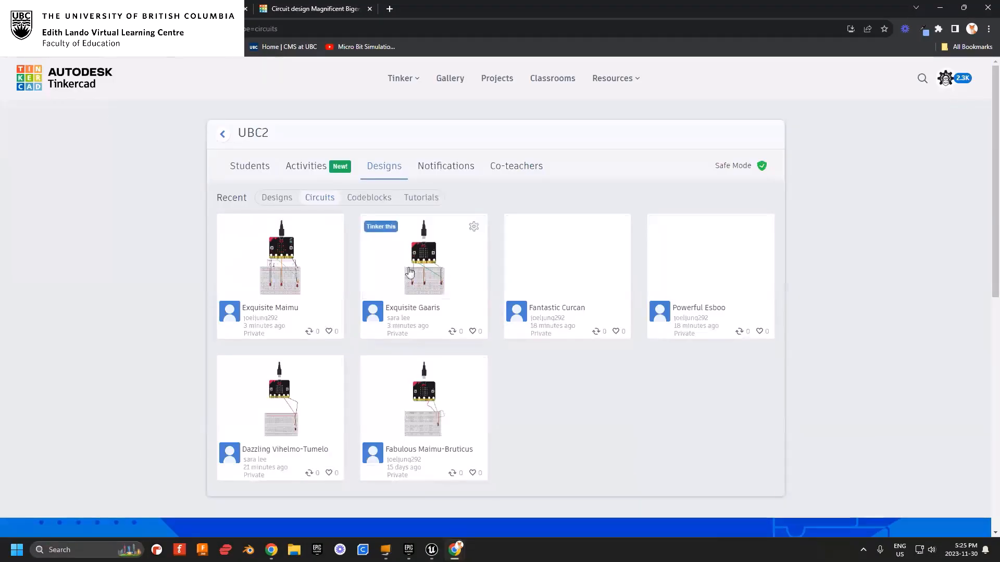
pyautogui.click(285, 203)
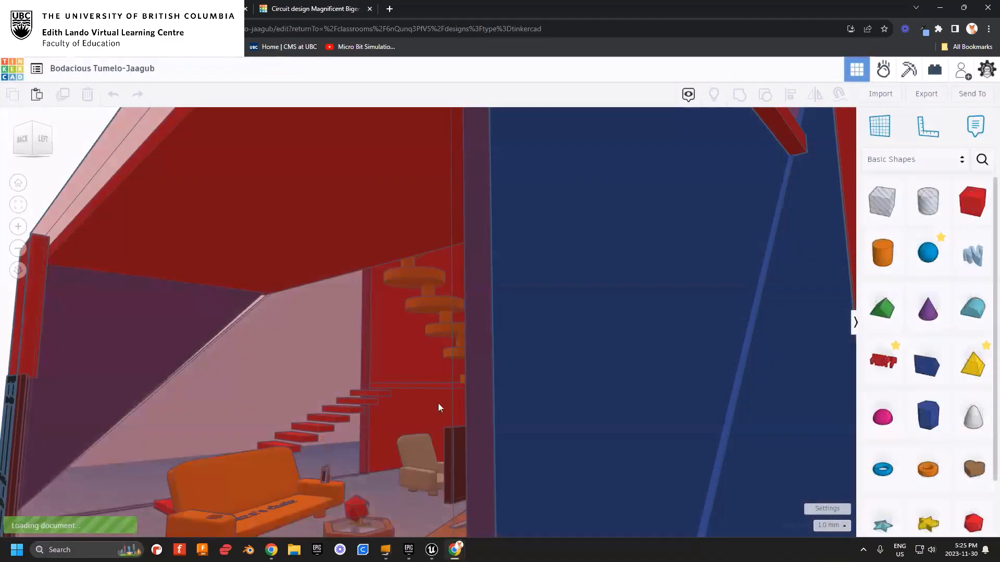
pyautogui.moveTo(439, 403); pyautogui.dragTo(580, 420, button='right')
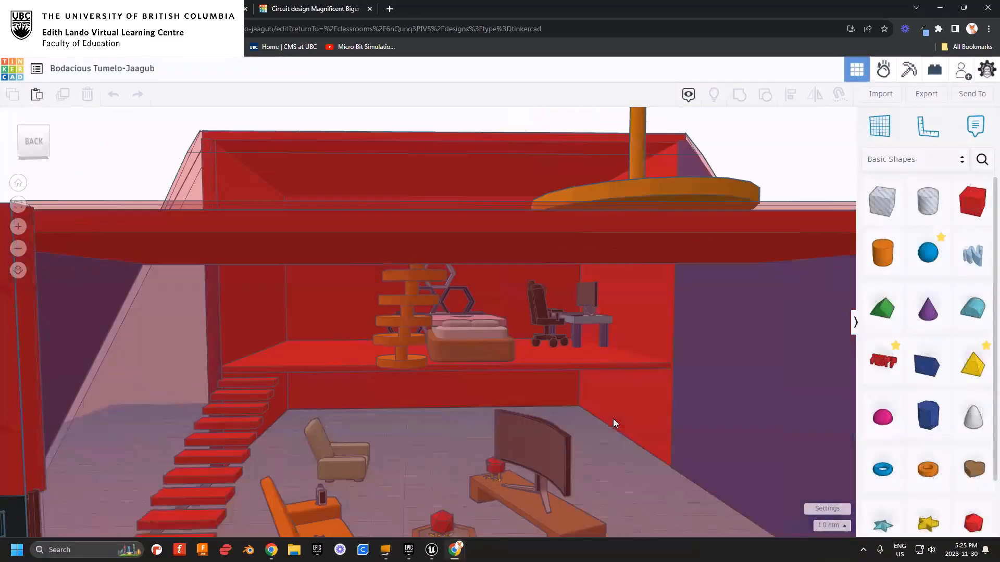
pyautogui.scroll(-3, 458, 405)
pyautogui.moveTo(502, 368); pyautogui.dragTo(570, 396, button='right')
pyautogui.moveTo(570, 396); pyautogui.dragTo(537, 373, button='middle')
pyautogui.scroll(-5, 556, 380)
pyautogui.moveTo(402, 305); pyautogui.dragTo(468, 397, button='right')
pyautogui.moveTo(335, 386); pyautogui.dragTo(750, 380, button='middle')
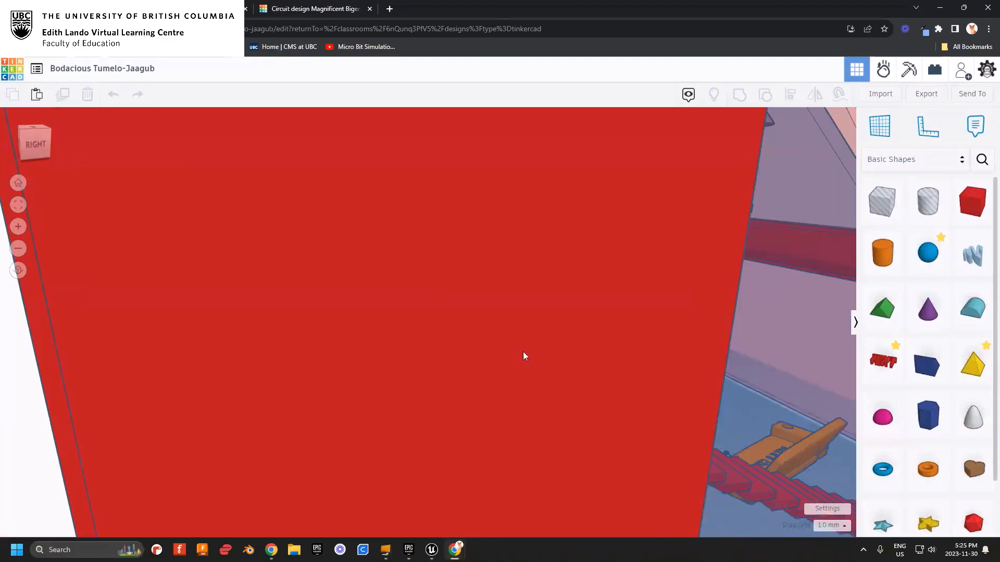
pyautogui.scroll(-2, 523, 352)
pyautogui.moveTo(483, 364); pyautogui.dragTo(646, 406, button='middle')
pyautogui.moveTo(282, 339); pyautogui.dragTo(564, 351, button='right')
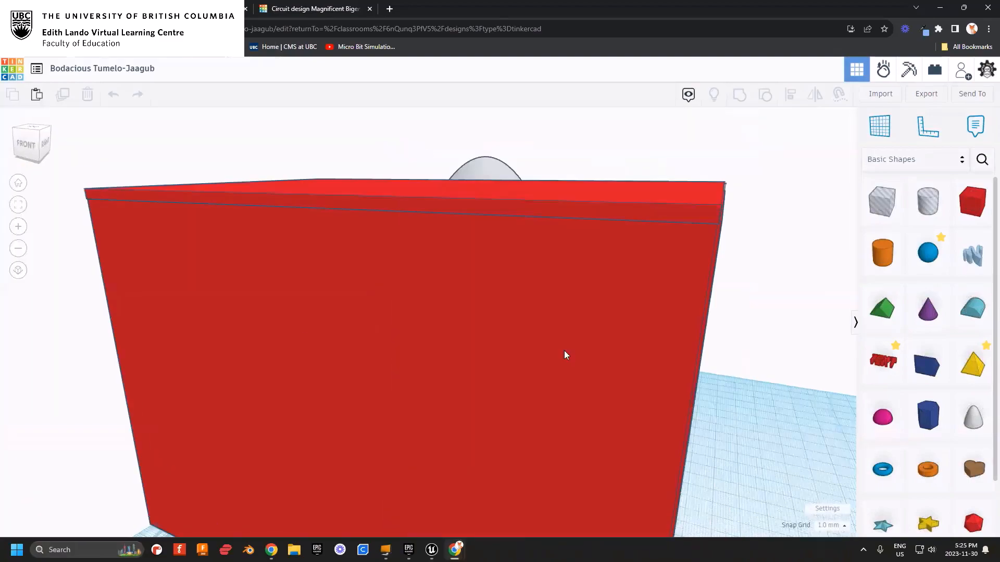
# - Place a box hole on the house's outer wall, size it about 54 by 22 mm, and select it together with the wall
pyautogui.moveTo(432, 323); pyautogui.dragTo(567, 358, button='middle')
pyautogui.scroll(-2, 567, 363)
pyautogui.moveTo(882, 201); pyautogui.dragTo(428, 371)
pyautogui.moveTo(428, 367); pyautogui.dragTo(440, 339, button='right')
pyautogui.moveTo(405, 357); pyautogui.dragTo(584, 461)
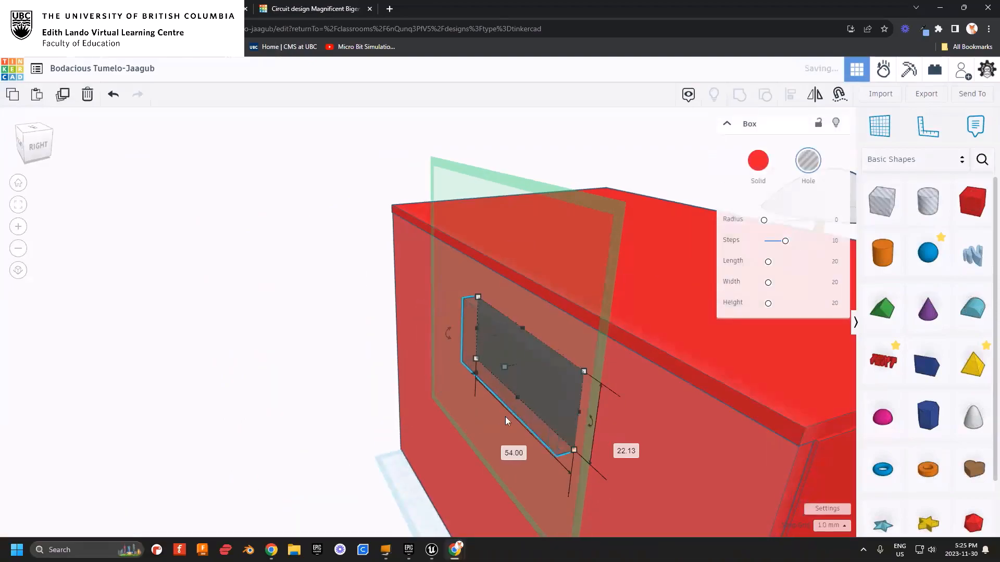
pyautogui.click(423, 320)
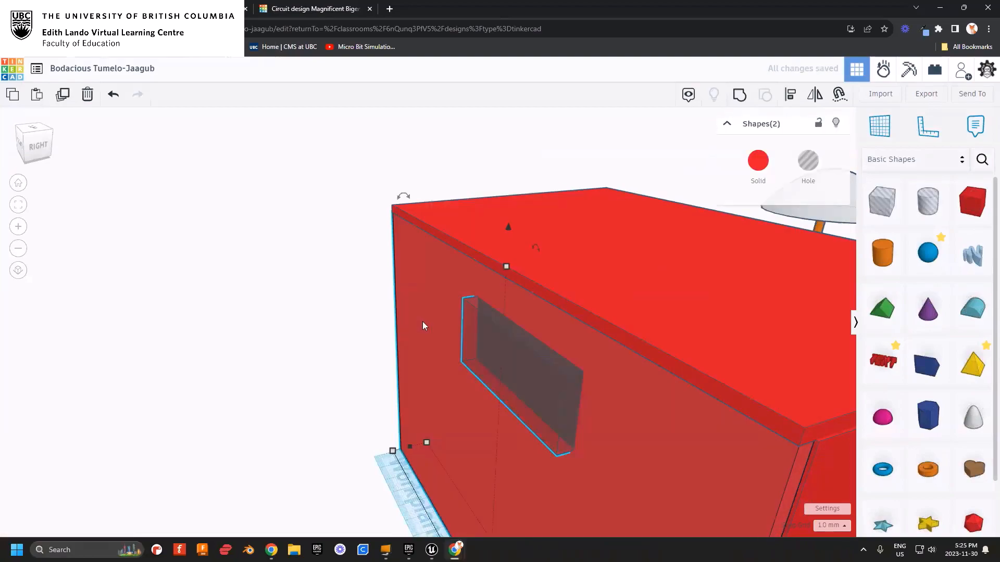
pyautogui.moveTo(479, 360); pyautogui.dragTo(657, 416, button='right')
# - Undo the last change and delete the box hole from the house's outer wall
pyautogui.hotkey('ctrl', 'z')
pyautogui.click(520, 377)
pyautogui.press('Delete')
pyautogui.scroll(-5, 657, 415)
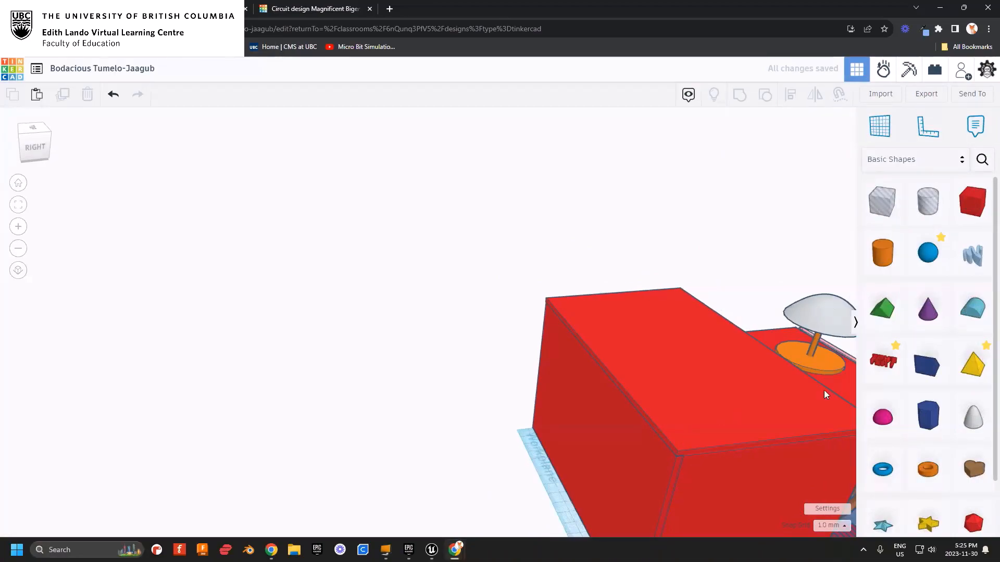
pyautogui.scroll(-1, 825, 395)
pyautogui.moveTo(753, 449); pyautogui.dragTo(344, 137, button='right')
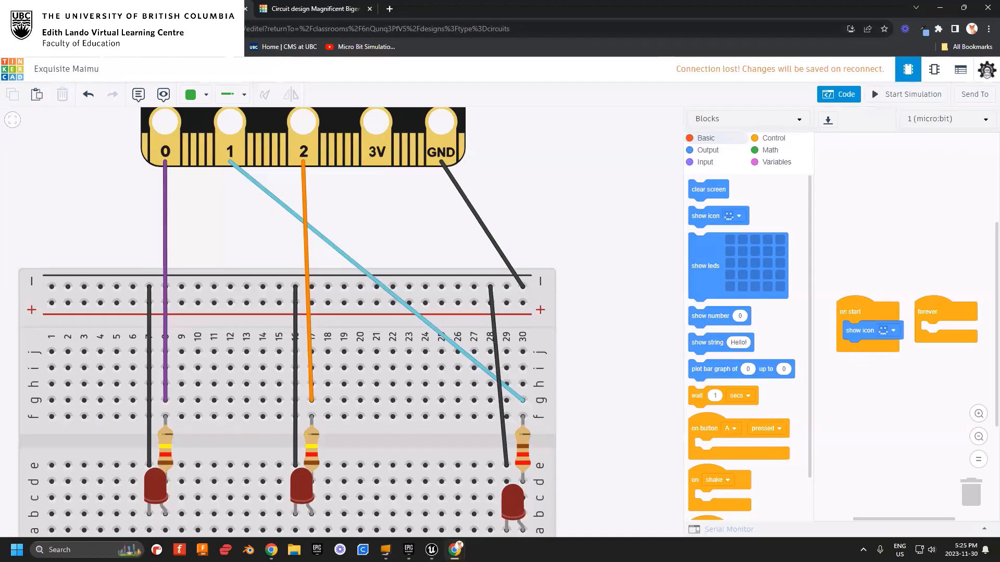
# - Leave the Exquisite Maimu circuit, open small house from the UBC2 class's 3D designs, and examine its roof terrace and rooms
pyautogui.click(11, 67)
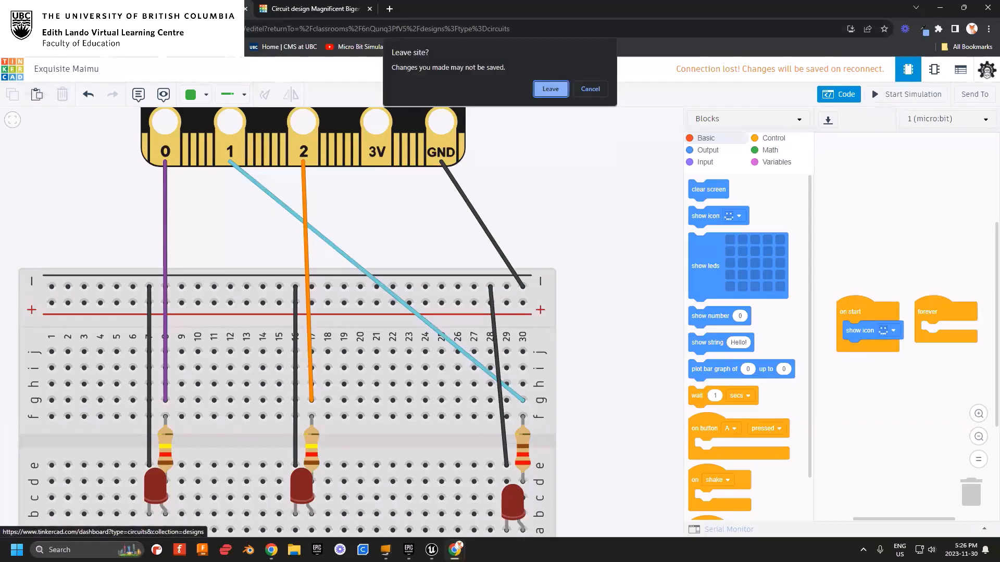
pyautogui.click(590, 89)
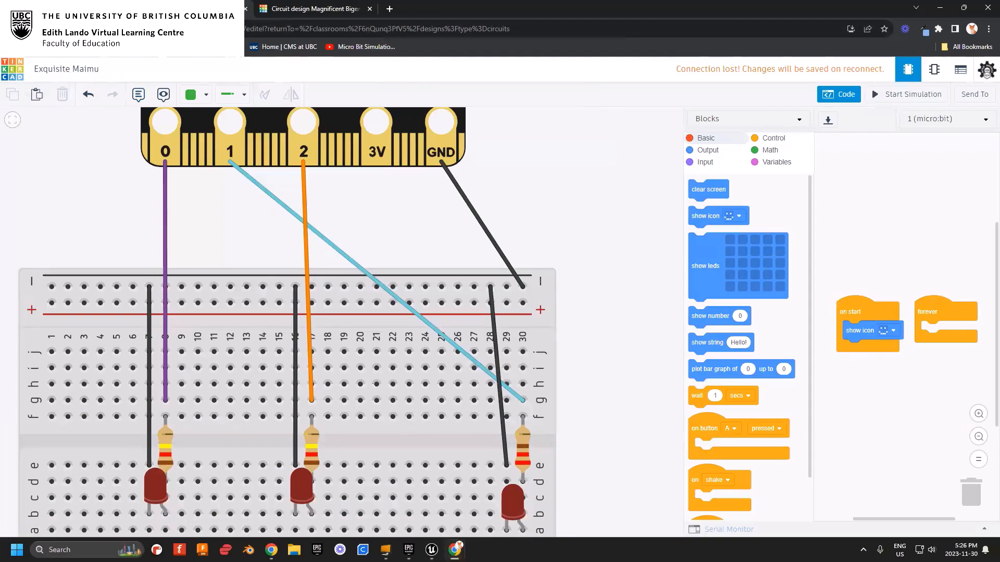
pyautogui.click(550, 107)
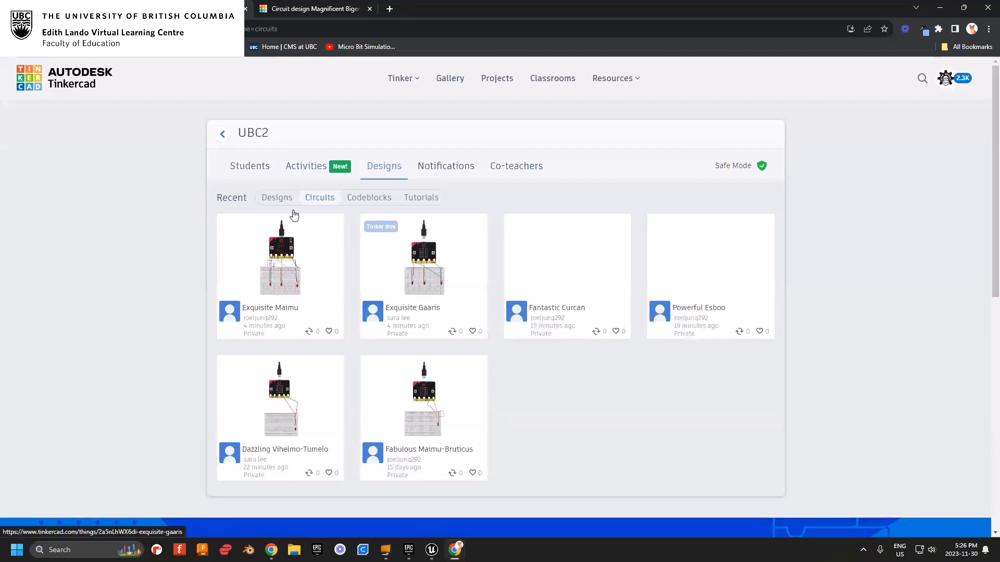
pyautogui.click(277, 199)
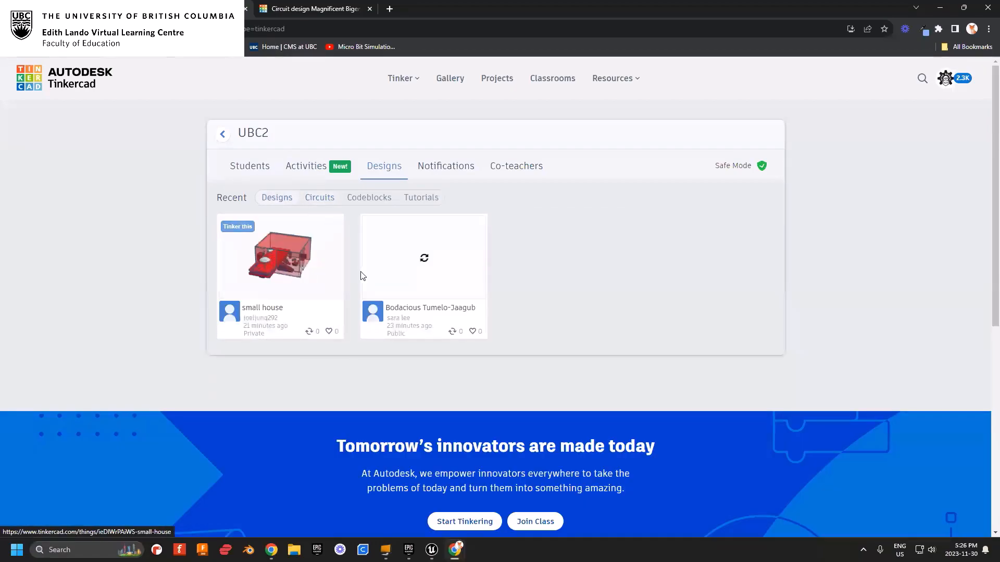
pyautogui.click(236, 228)
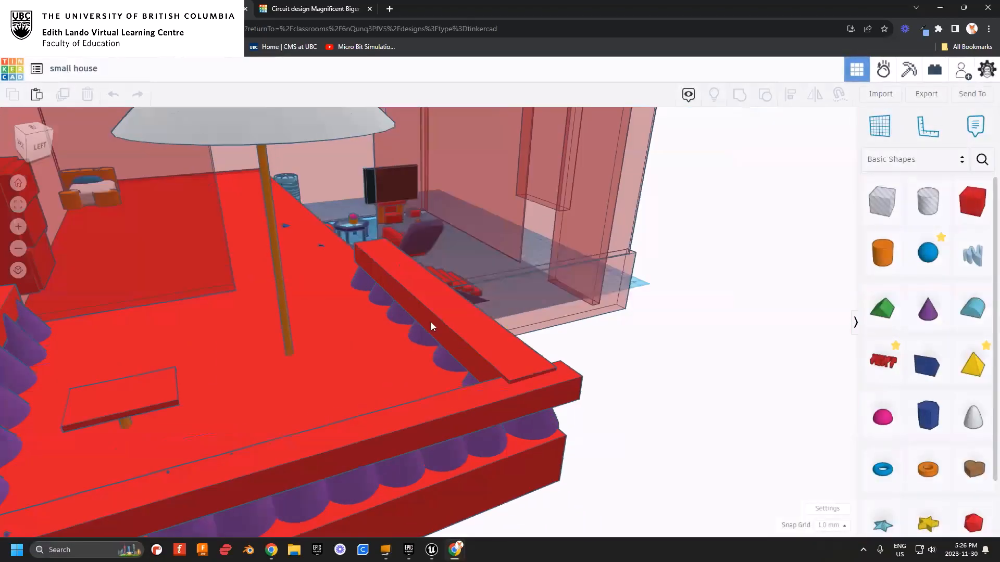
pyautogui.moveTo(431, 326); pyautogui.dragTo(426, 282, button='right')
pyautogui.scroll(-3, 276, 341)
pyautogui.scroll(-5, 422, 404)
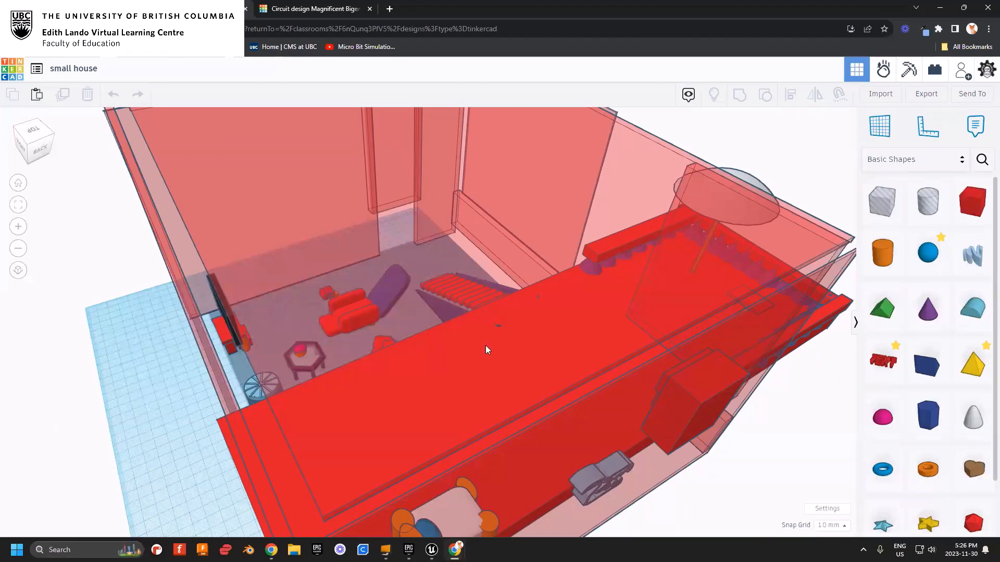
pyautogui.scroll(-3, 486, 345)
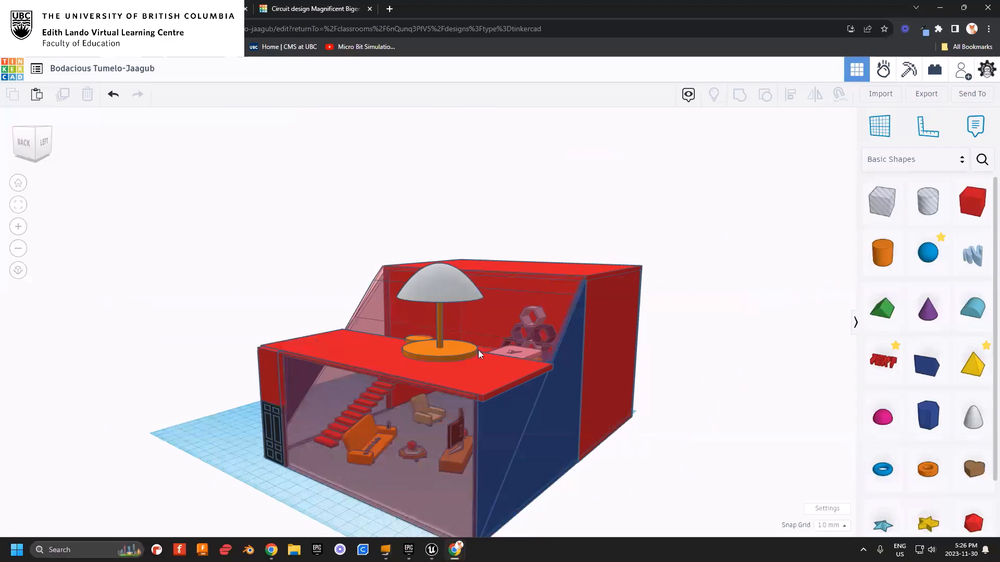
# - Examine the Bodacious Tumelo-Jaagub house from the back, including its roof umbrella, bedroom and living room
pyautogui.moveTo(478, 350); pyautogui.dragTo(563, 363, button='right')
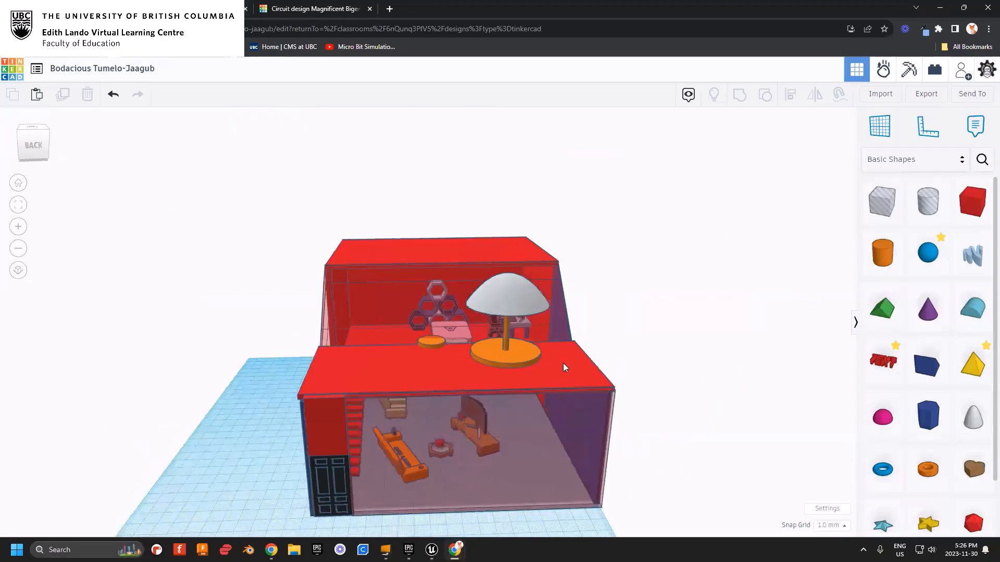
pyautogui.moveTo(465, 378); pyautogui.dragTo(496, 377, button='right')
pyautogui.scroll(2, 495, 377)
pyautogui.moveTo(496, 377); pyautogui.dragTo(467, 433, button='middle')
pyautogui.moveTo(467, 433); pyautogui.dragTo(520, 393, button='right')
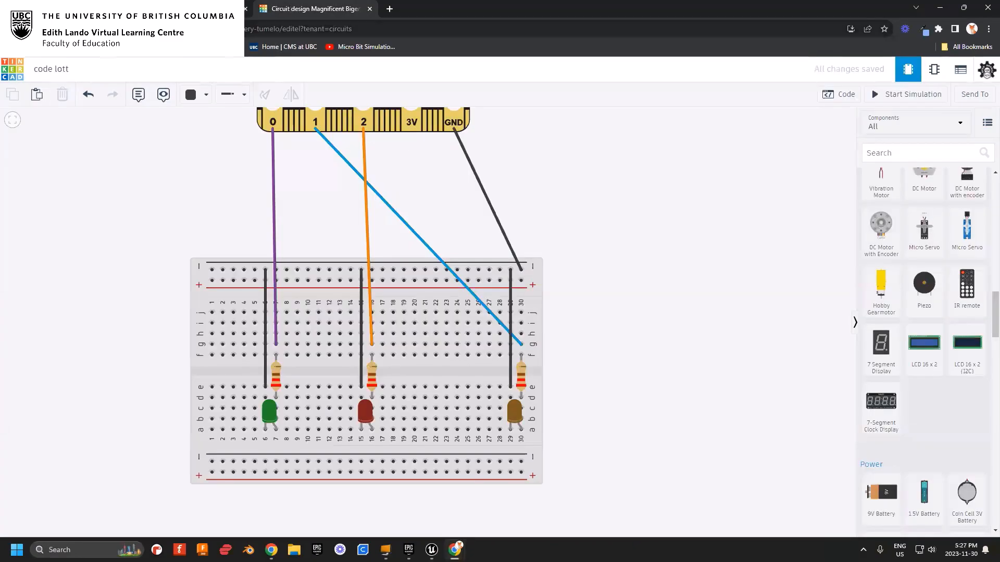
# - Leave the code lott circuit, open the Tiny Home Lott 3D design, and examine its railed balcony and umbrella table
pyautogui.click(16, 66)
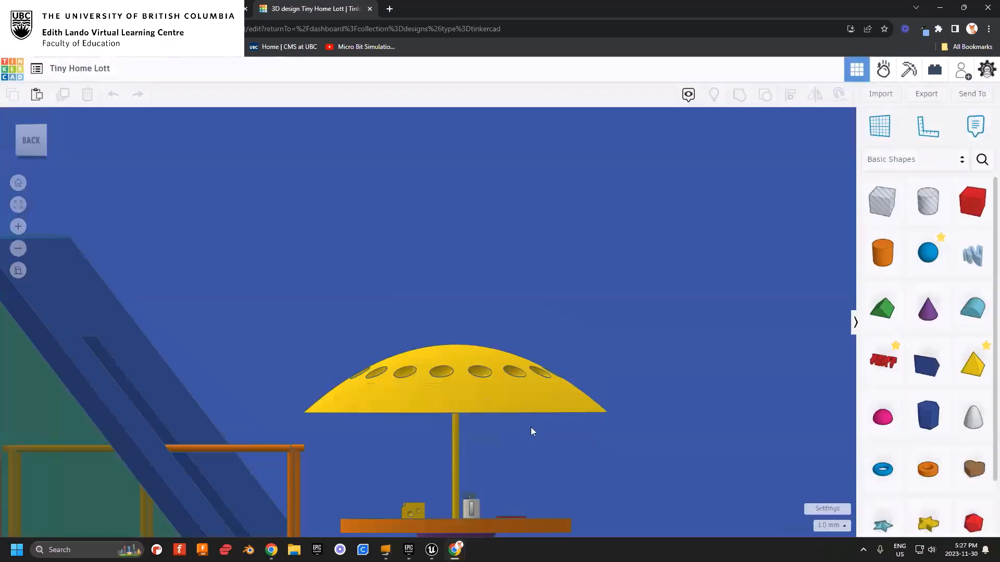
pyautogui.moveTo(531, 428); pyautogui.dragTo(393, 403, button='right')
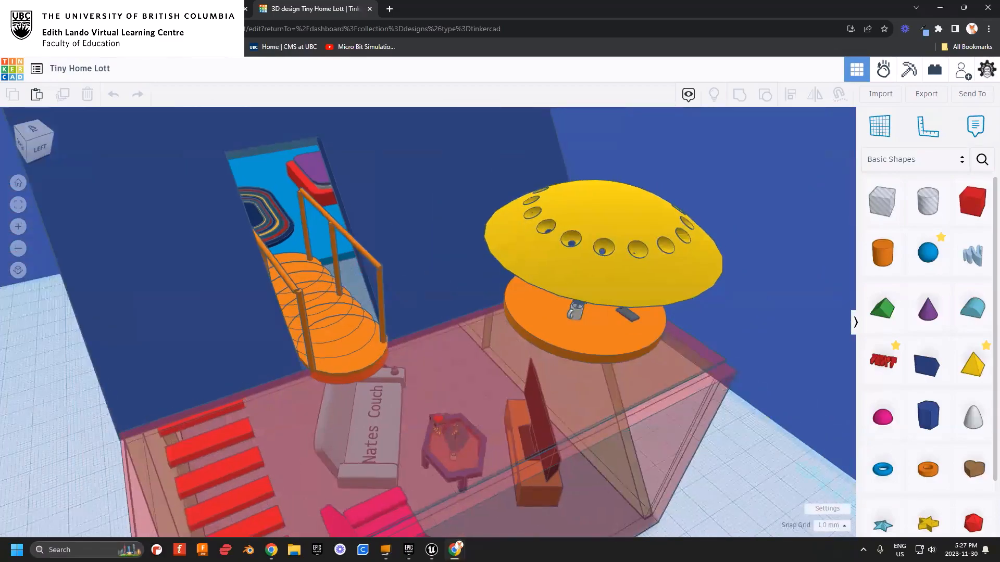
pyautogui.moveTo(500, 326); pyautogui.dragTo(422, 308, button='right')
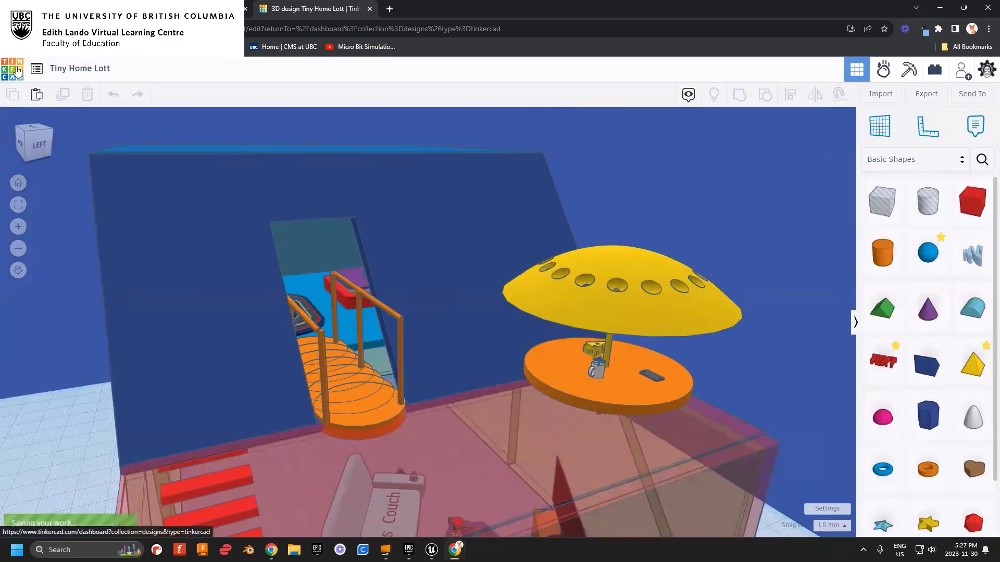
# - Open the copy of the Hitting a Hole-in-One design, switch it to Sim Lab, run the golf simulation, and reset it
pyautogui.click(17, 72)
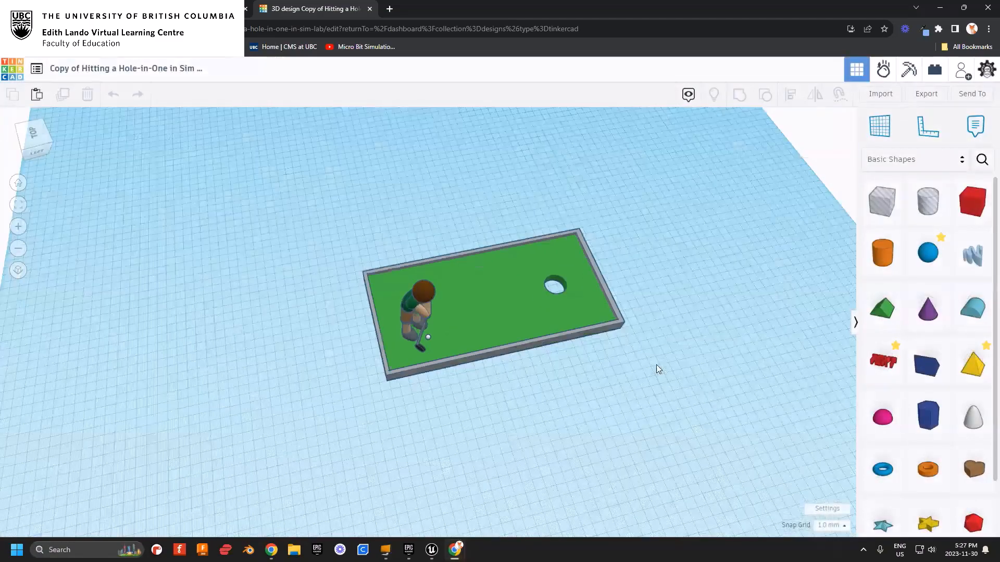
pyautogui.moveTo(483, 373); pyautogui.dragTo(385, 319, button='right')
pyautogui.click(881, 73)
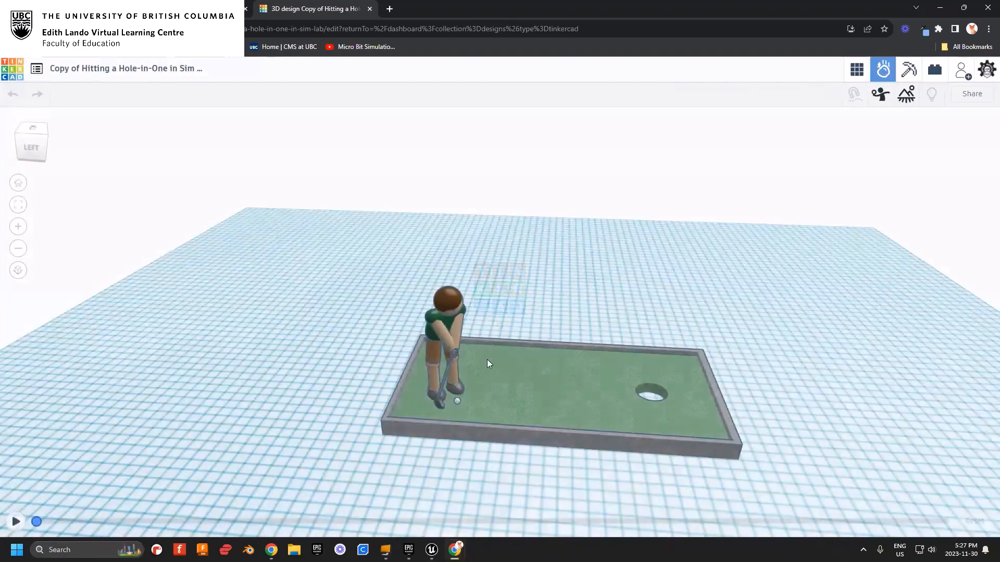
pyautogui.scroll(5, 483, 381)
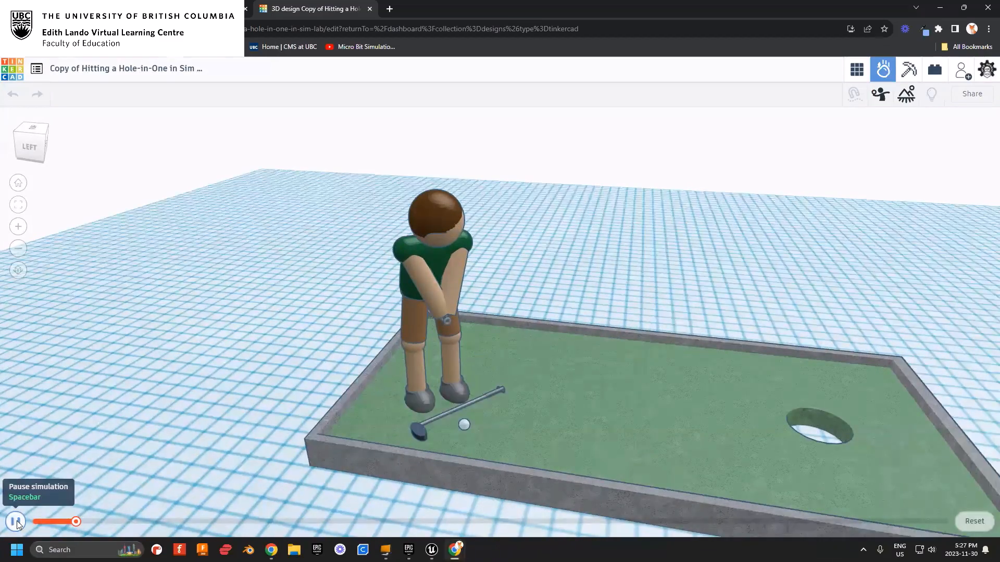
pyautogui.click(16, 522)
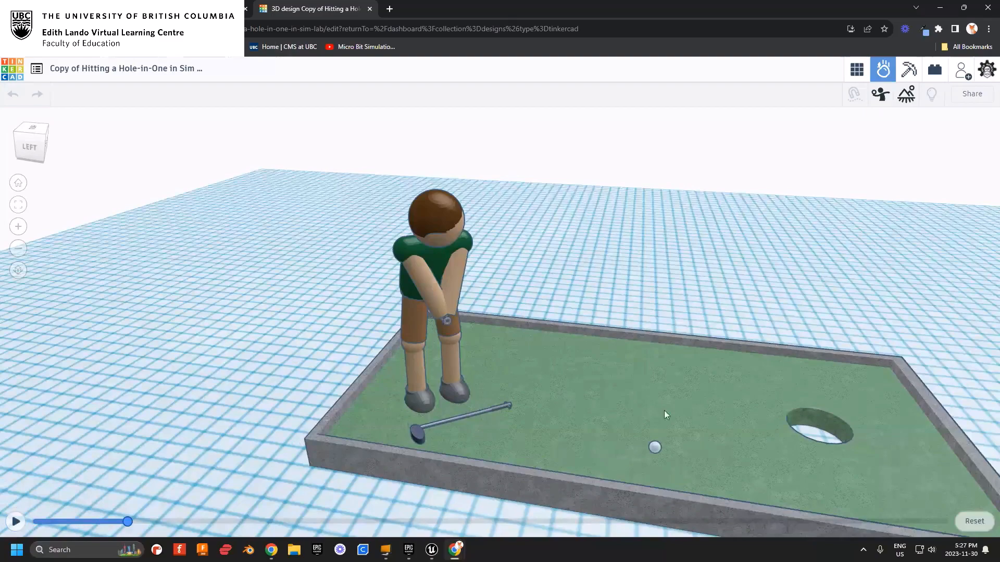
pyautogui.click(978, 529)
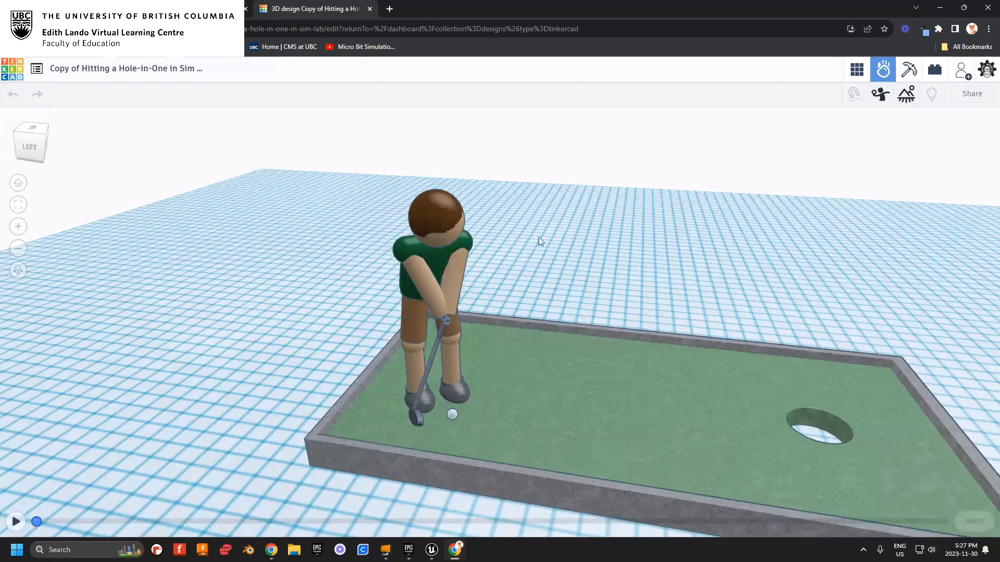
# - Select the golfer figure and view the physical materials available for it
pyautogui.moveTo(429, 393); pyautogui.dragTo(584, 358, button='right')
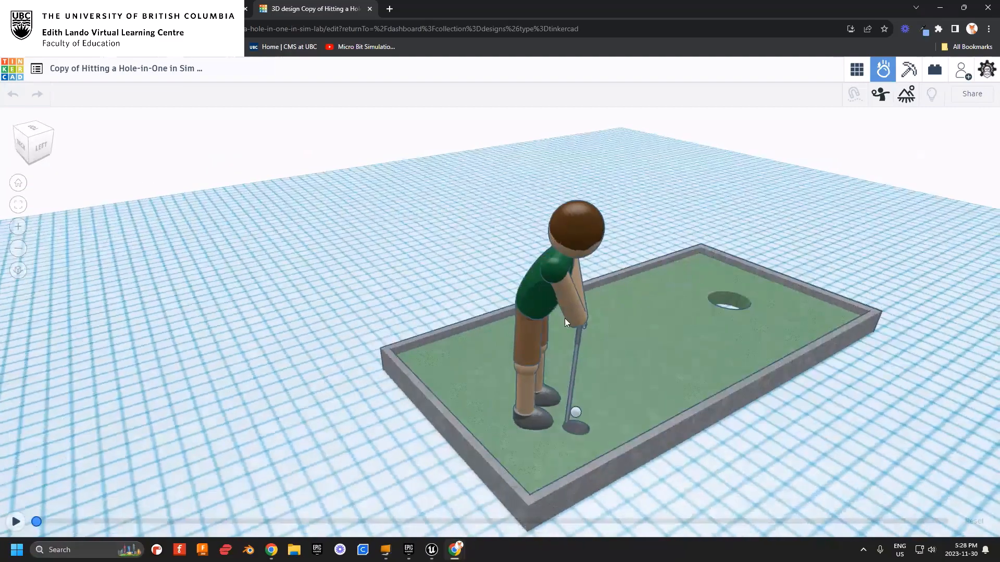
pyautogui.click(589, 319)
pyautogui.moveTo(589, 319); pyautogui.dragTo(468, 348, button='right')
pyautogui.click(519, 317)
pyautogui.scroll(3, 520, 322)
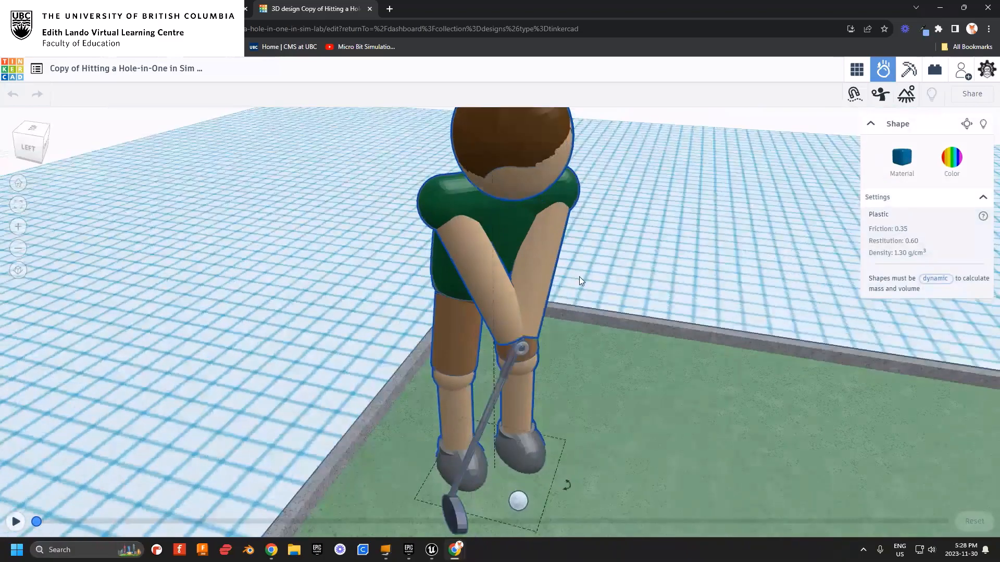
pyautogui.click(912, 162)
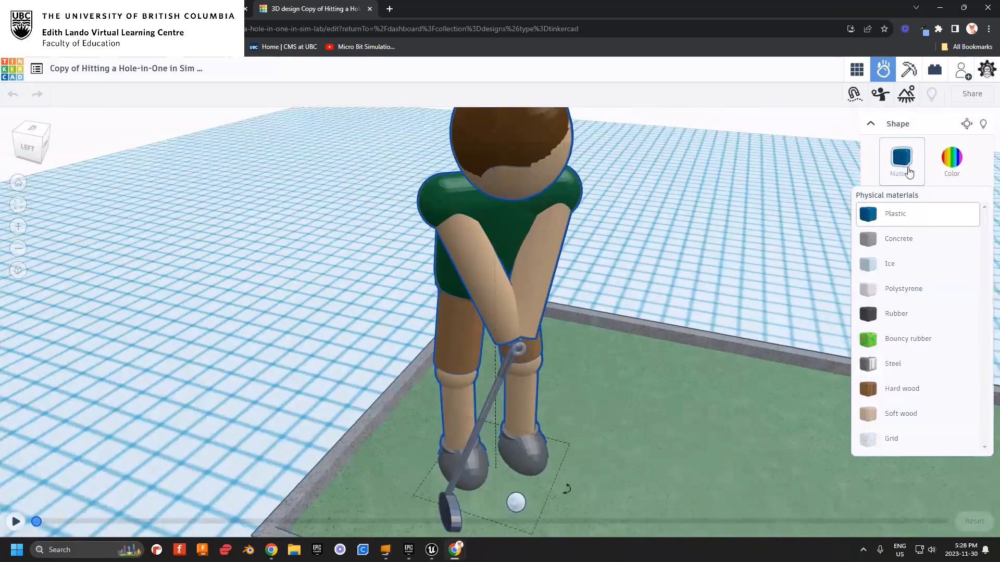
# - Inspect the material settings of the golf club and of the rings around its handle up close
pyautogui.click(520, 352)
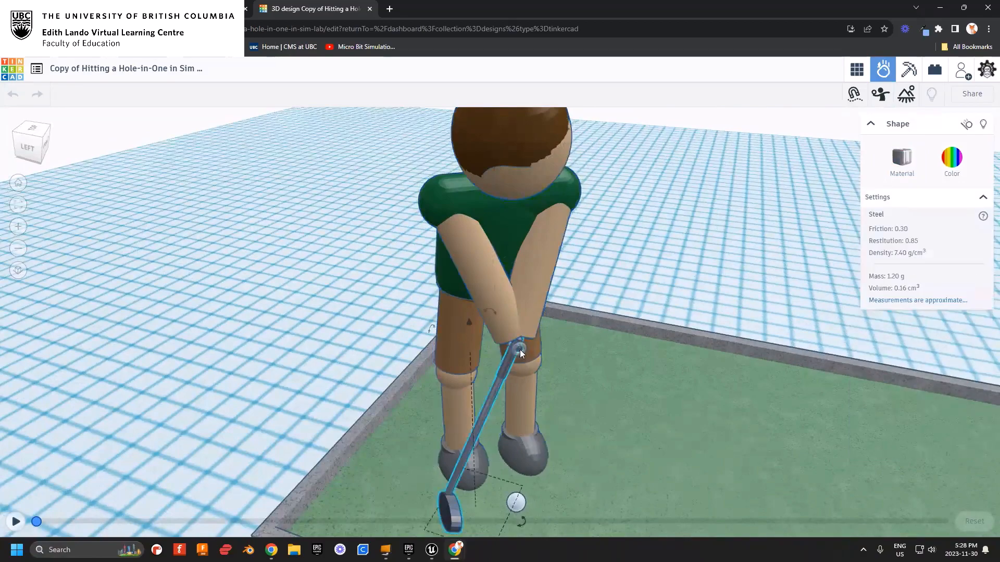
pyautogui.click(521, 349)
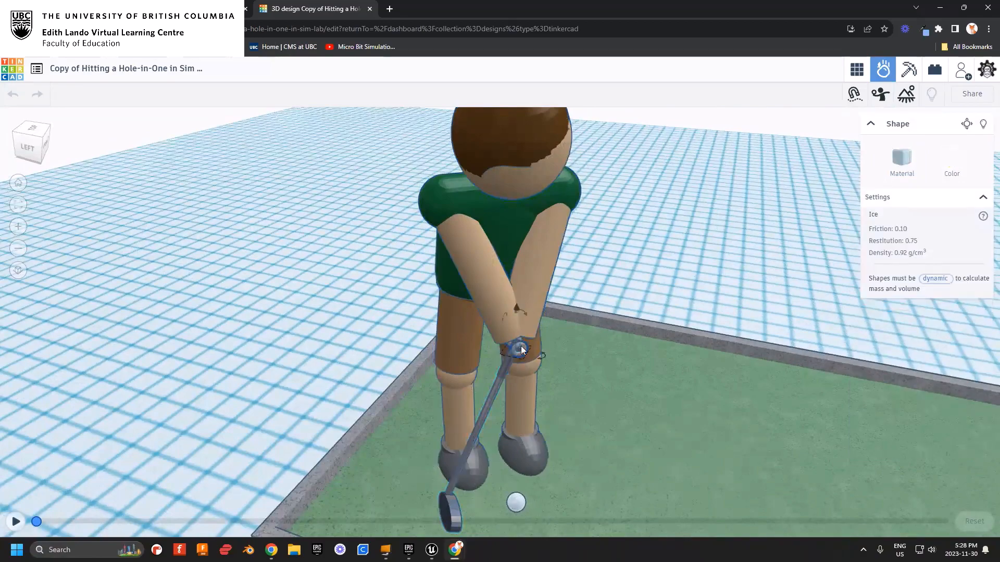
pyautogui.moveTo(553, 331); pyautogui.dragTo(499, 302, button='right')
pyautogui.scroll(1, 502, 317)
pyautogui.scroll(5, 502, 317)
pyautogui.moveTo(519, 339); pyautogui.dragTo(470, 355, button='right')
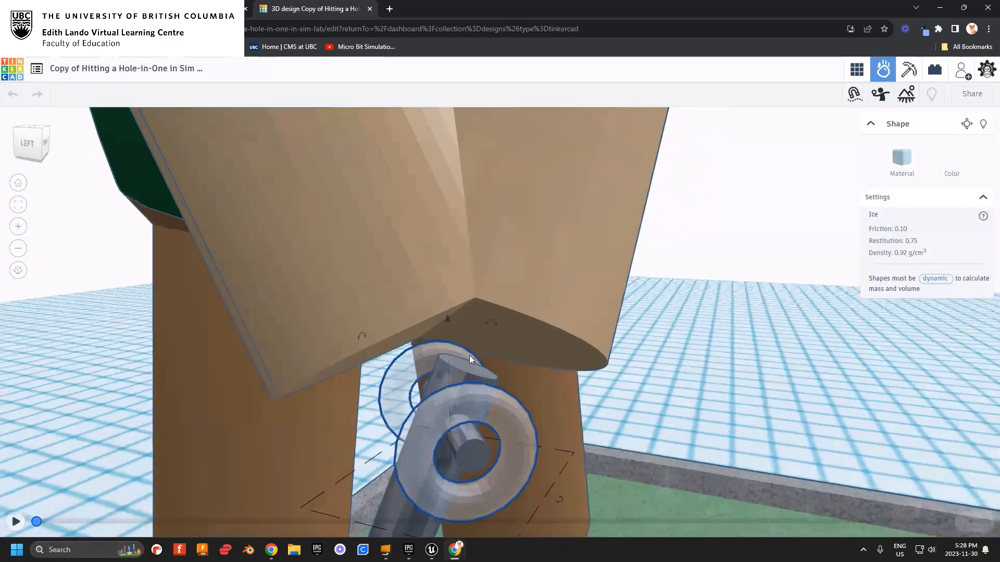
pyautogui.scroll(-6, 470, 356)
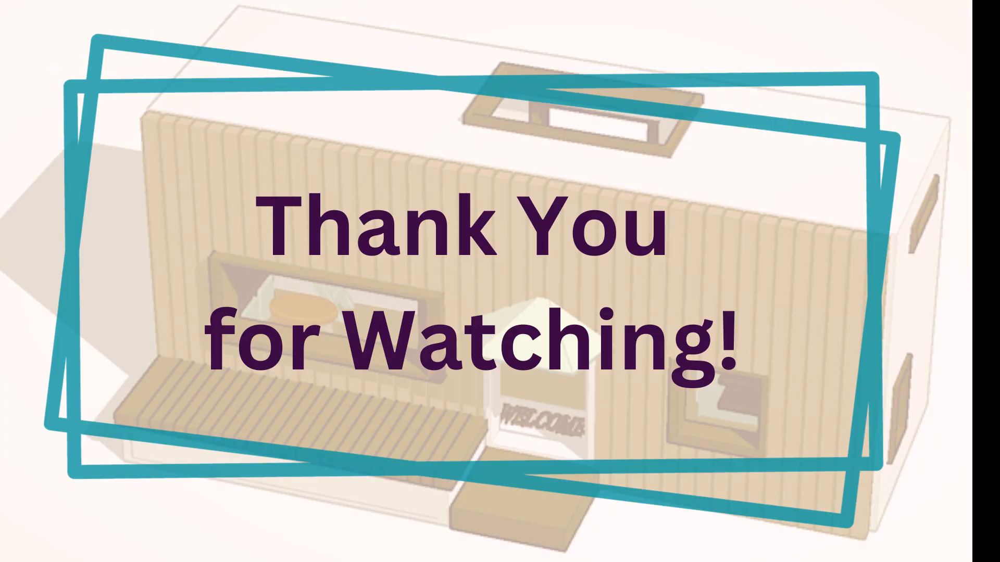